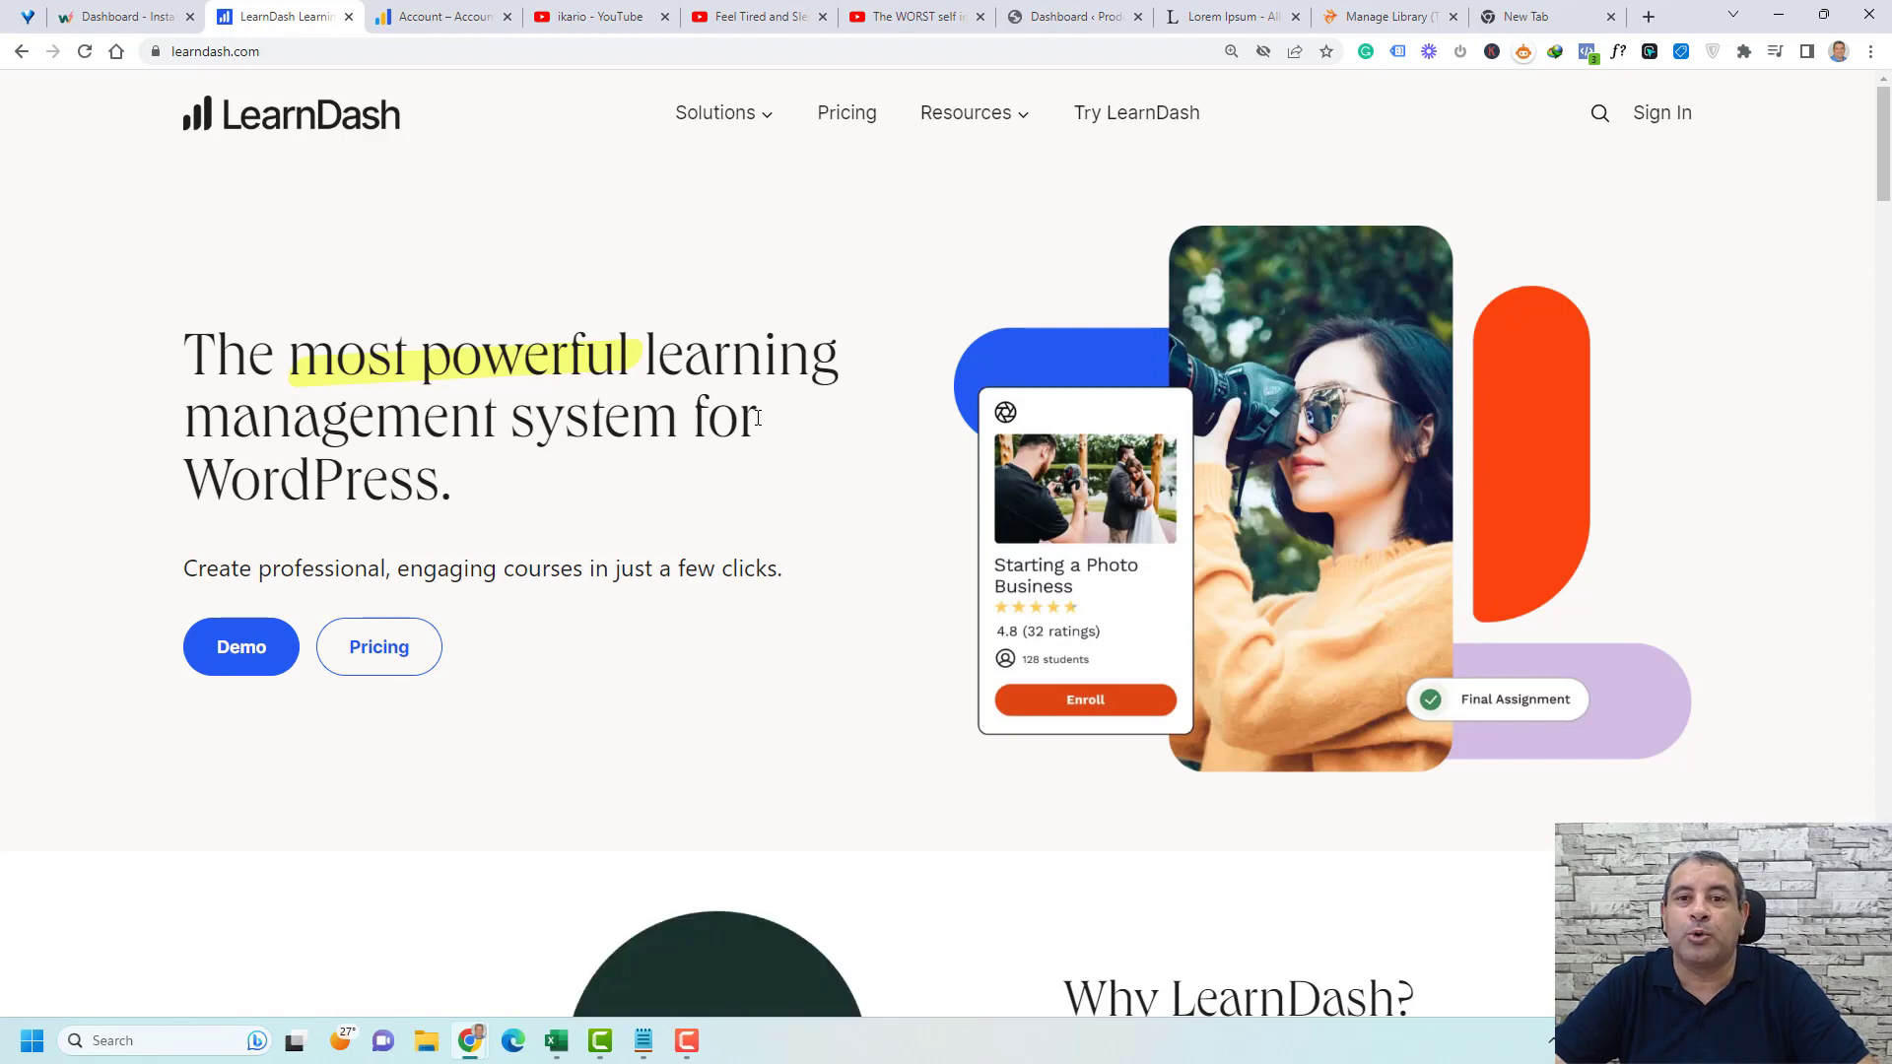
- Review the active LearnDash subscription in the account, highlighting the plugin to download and its licence key
click(444, 16)
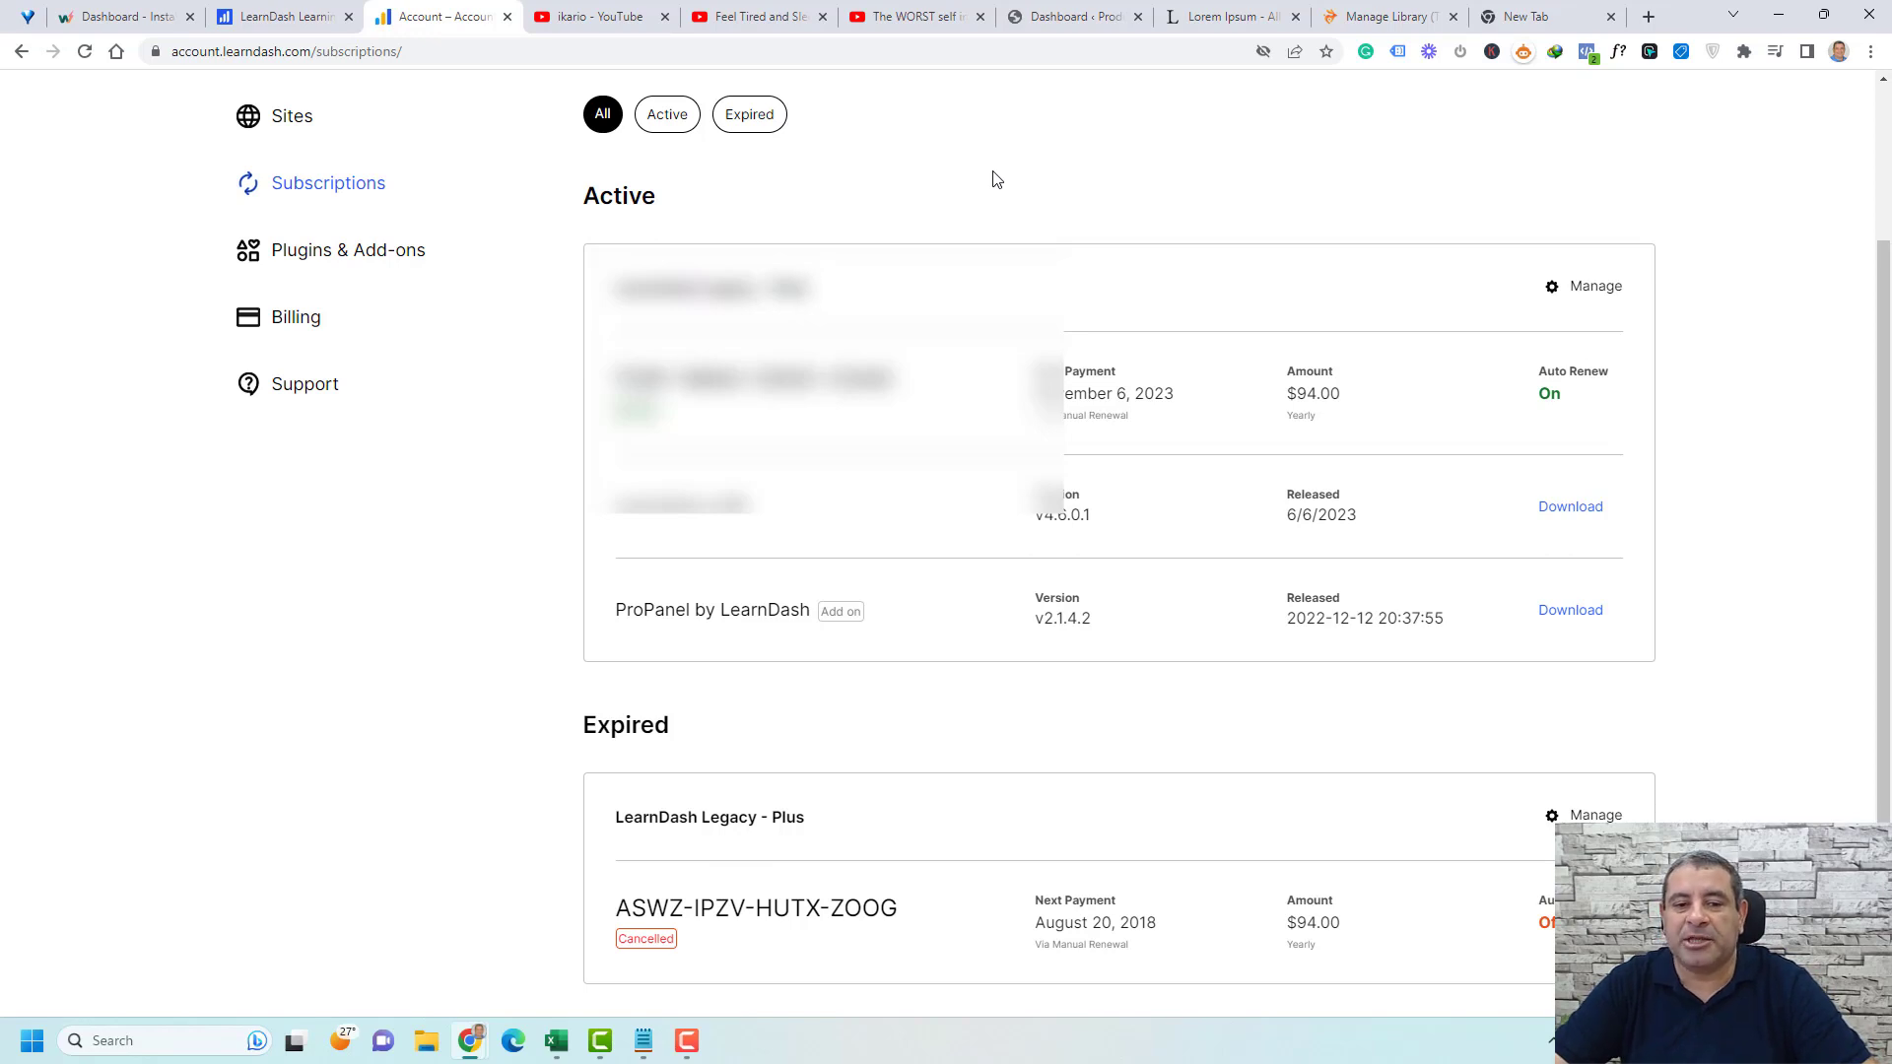
triple_click(730, 515)
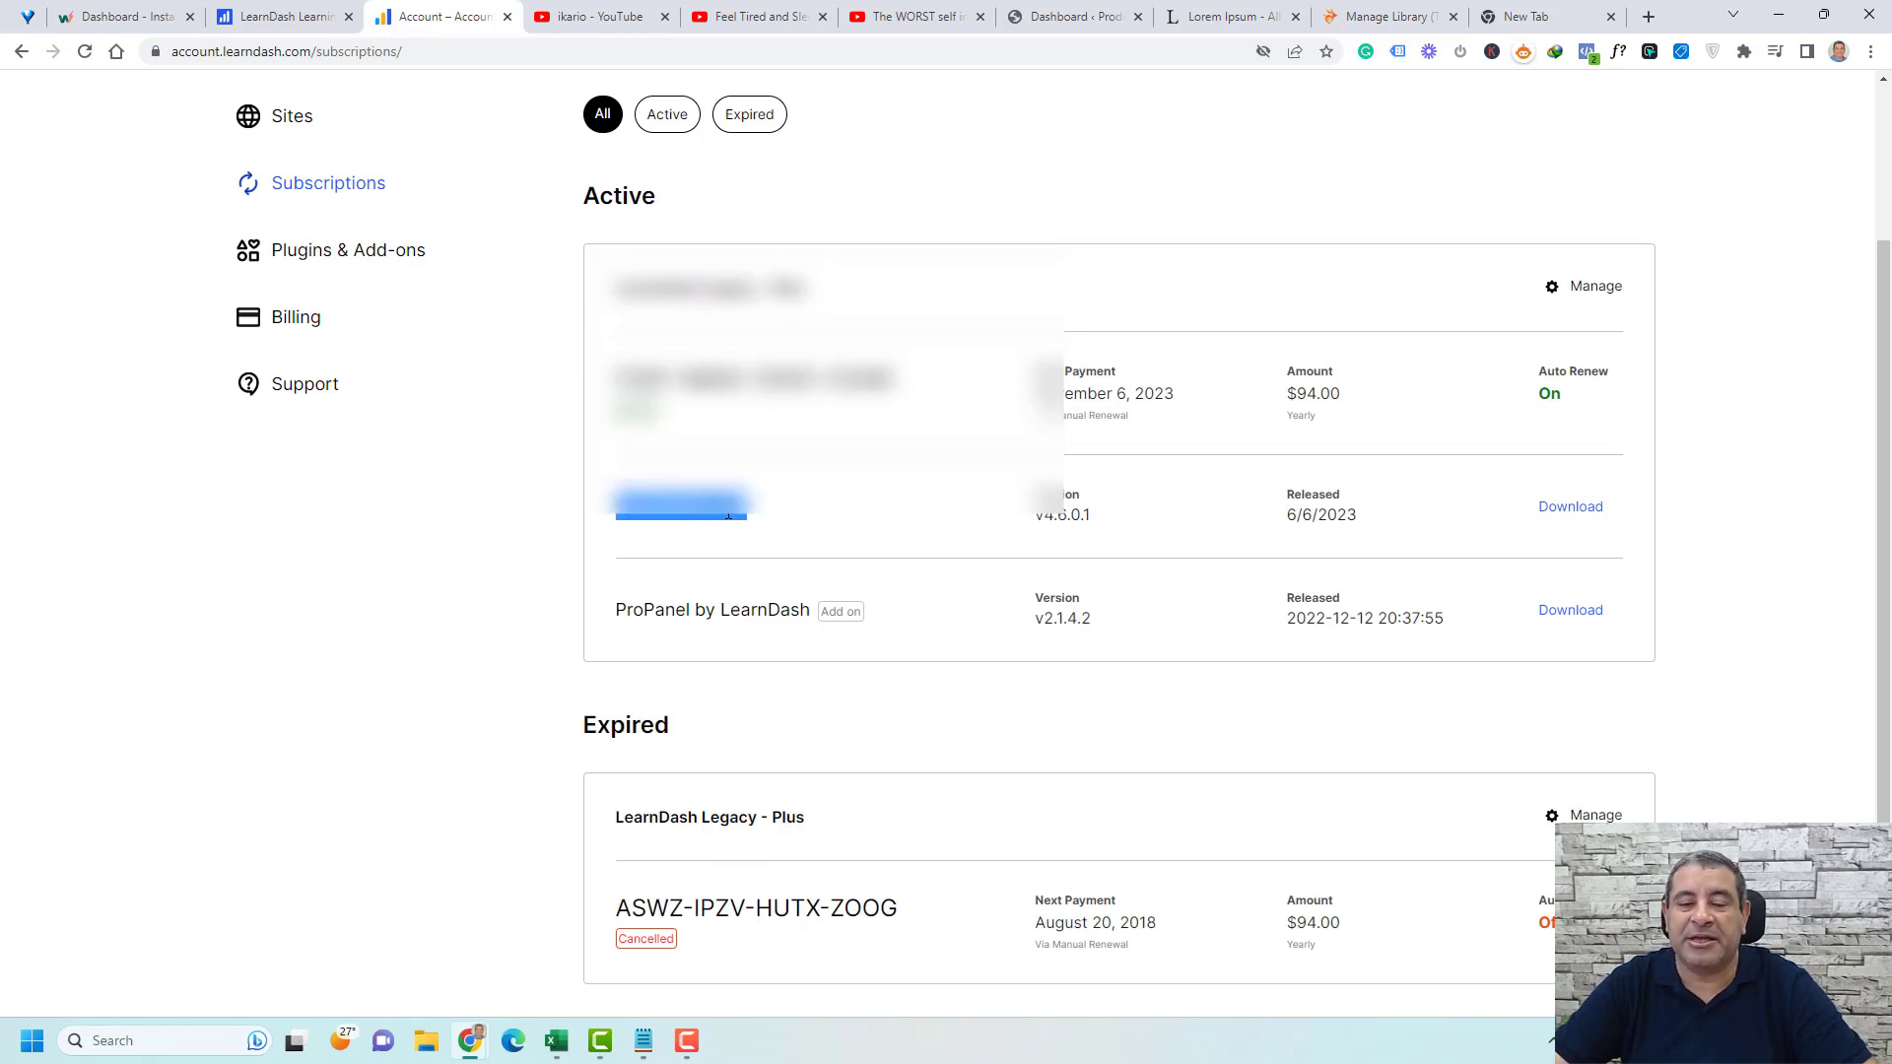
click(793, 504)
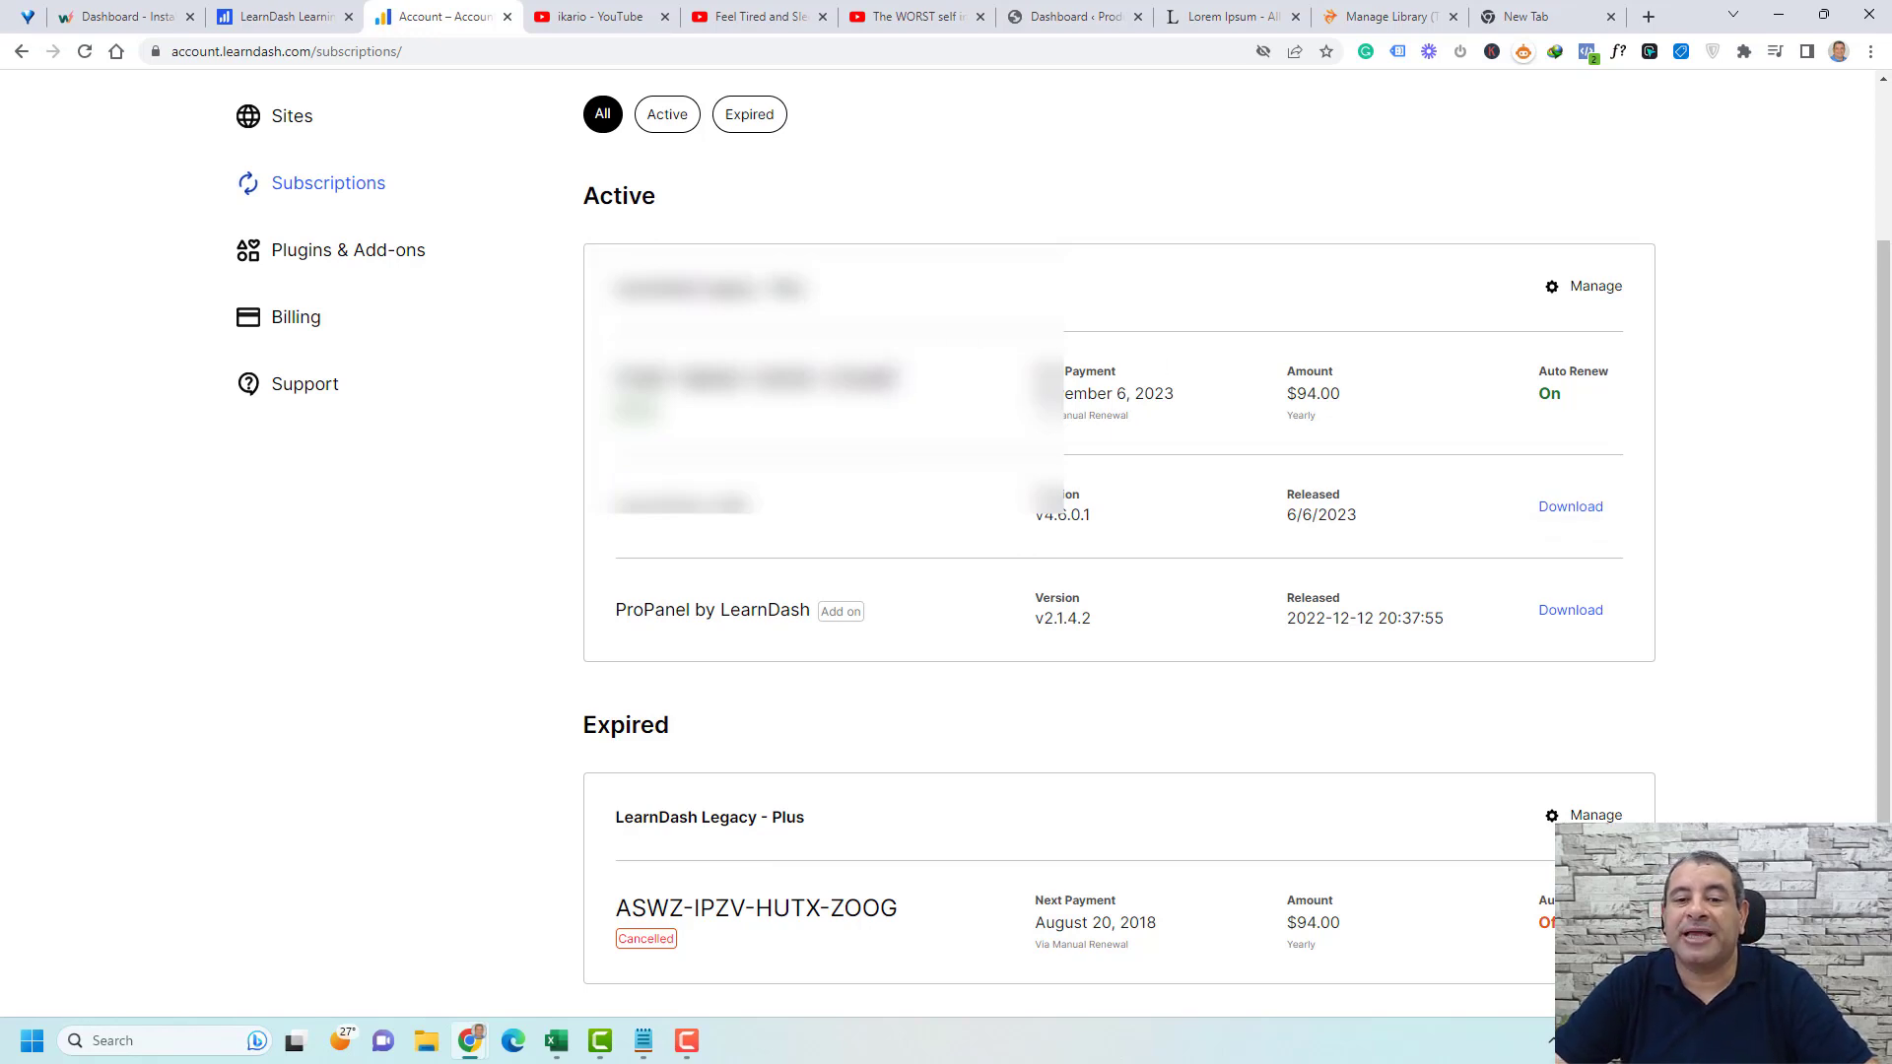
triple_click(837, 379)
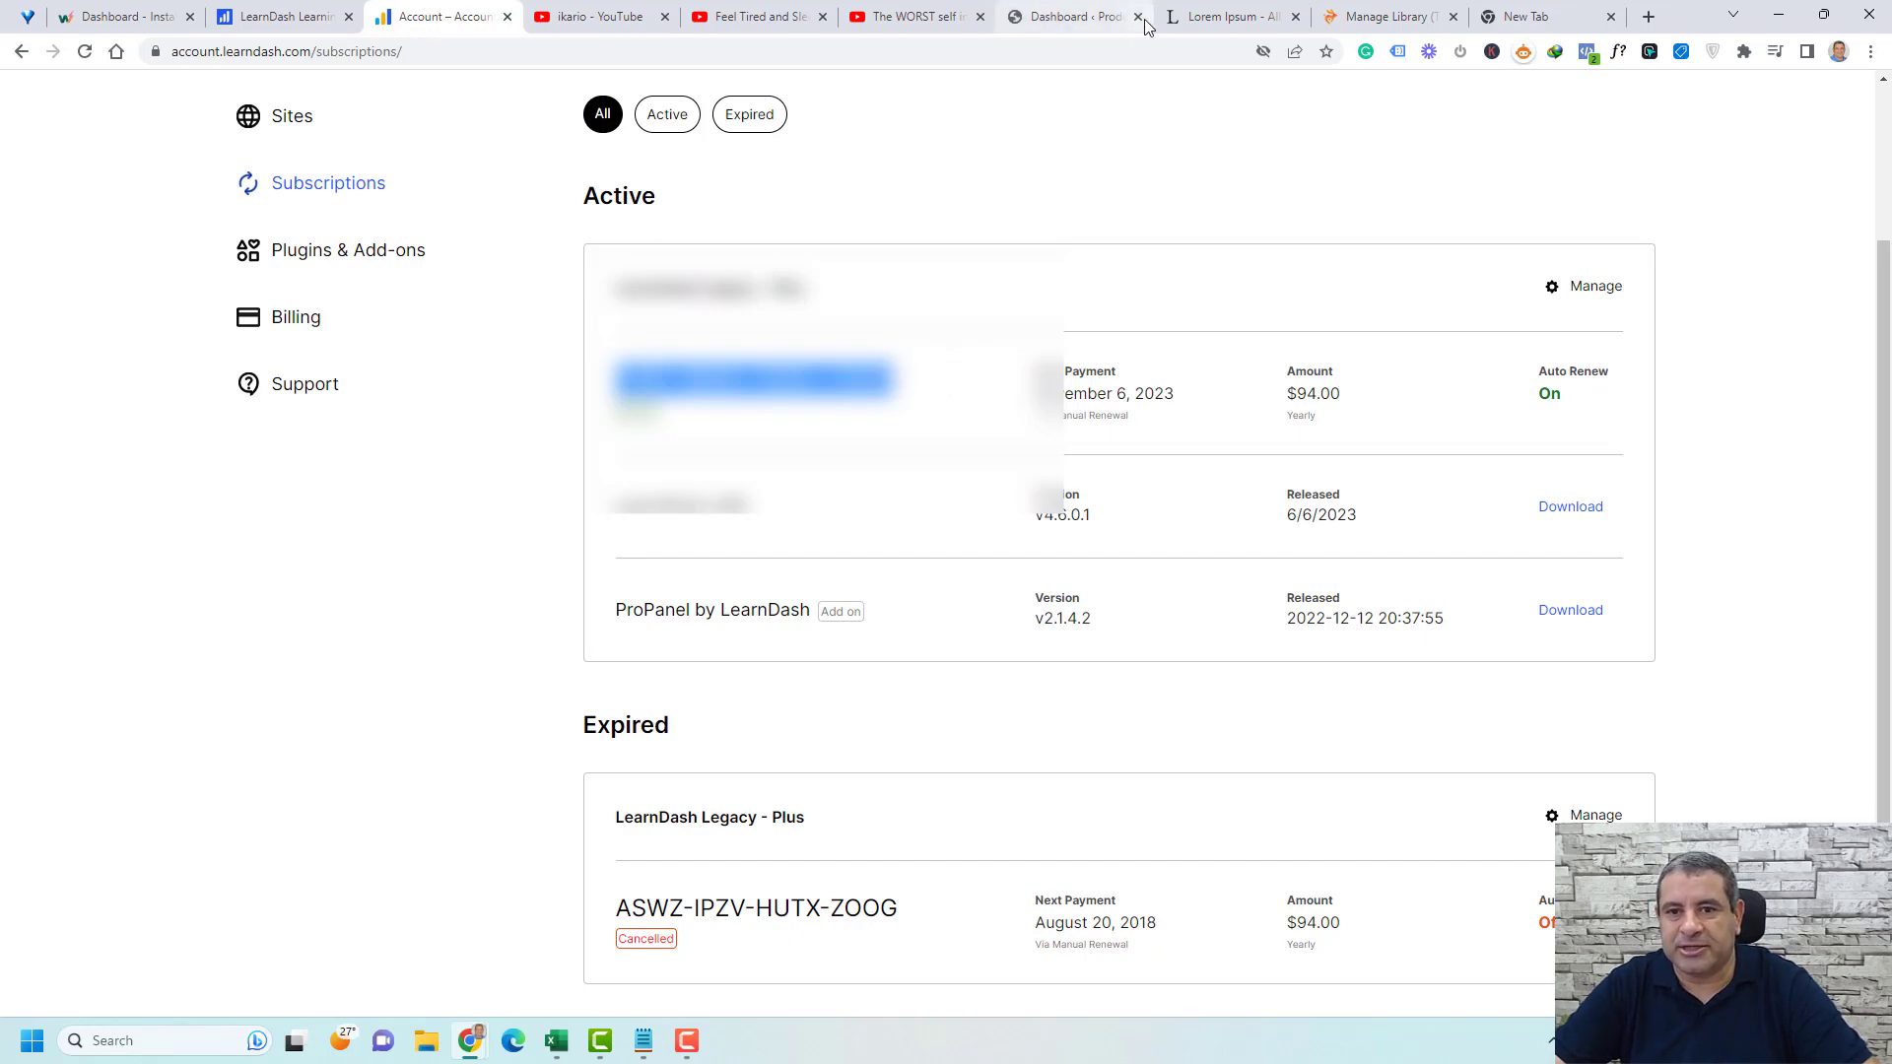
- Upload the plugin file sfwd-lms-v4.6.0.1.zip to the WordPress site, then install and activate it
click(1074, 11)
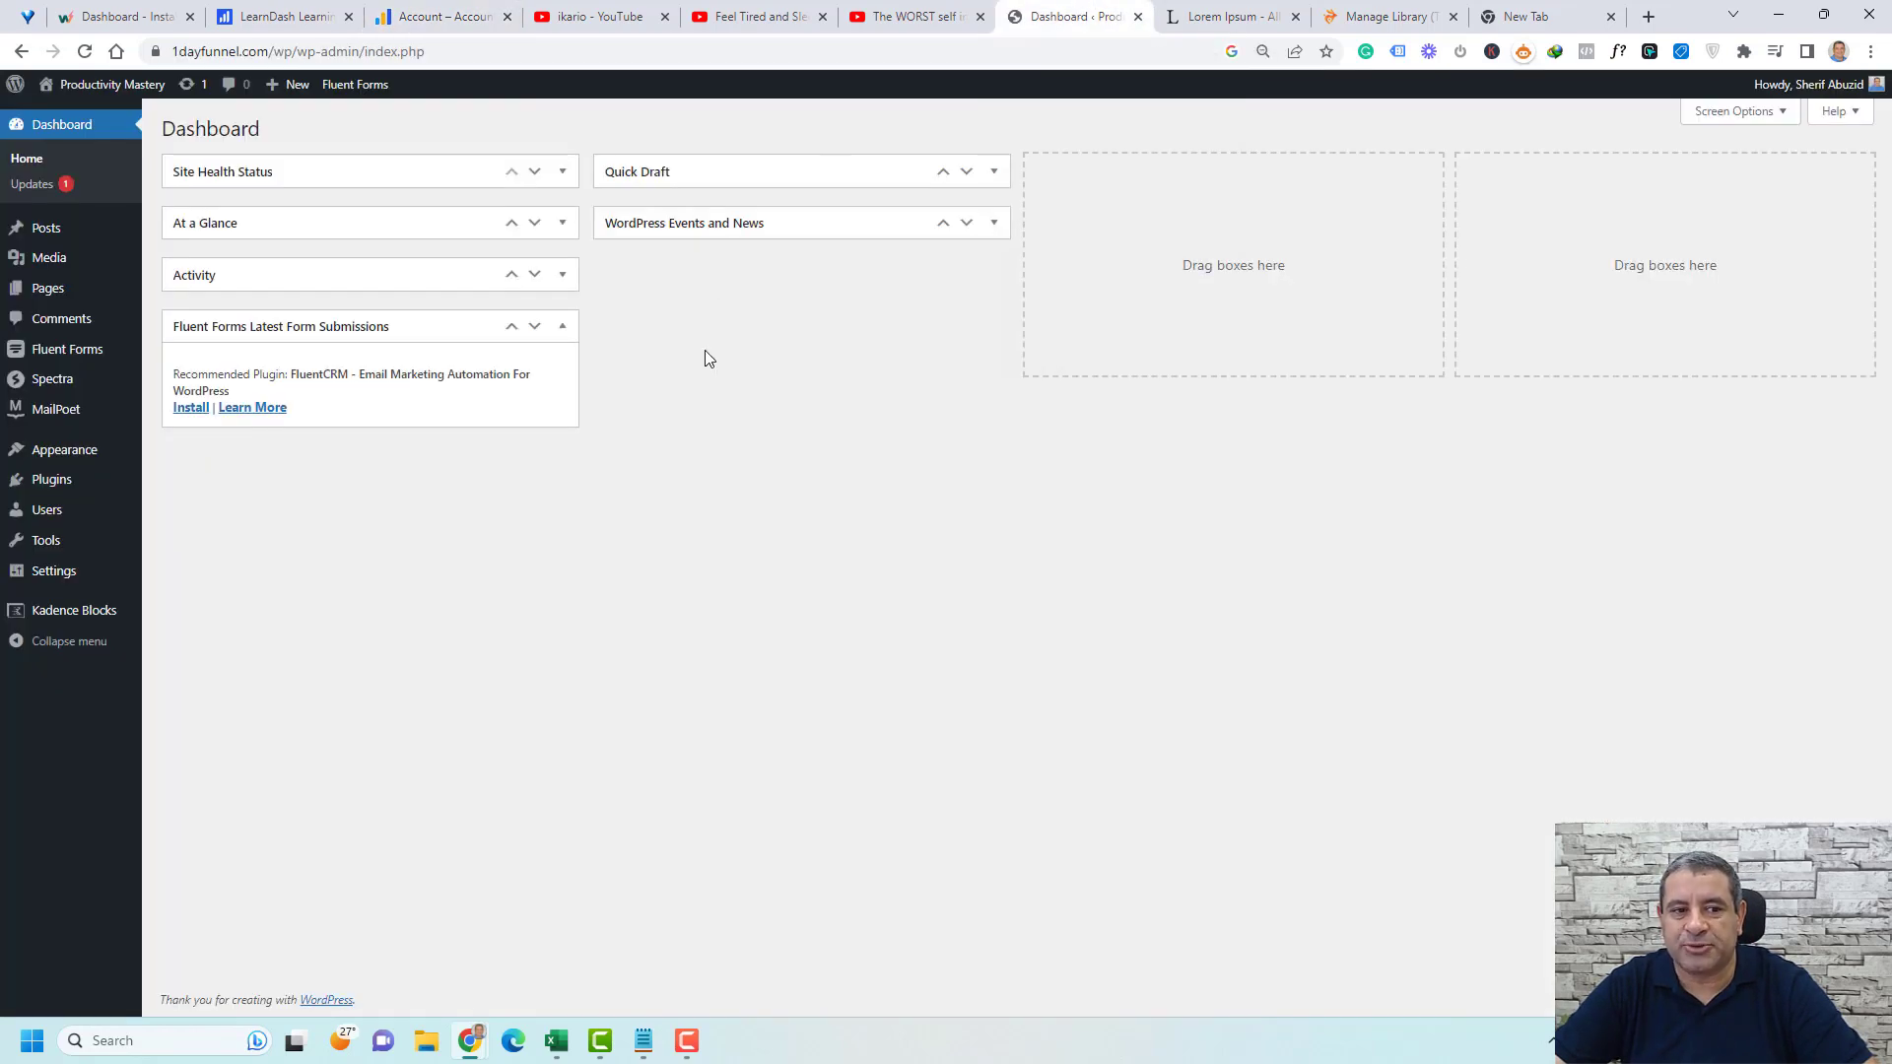
mouse_move(57, 481)
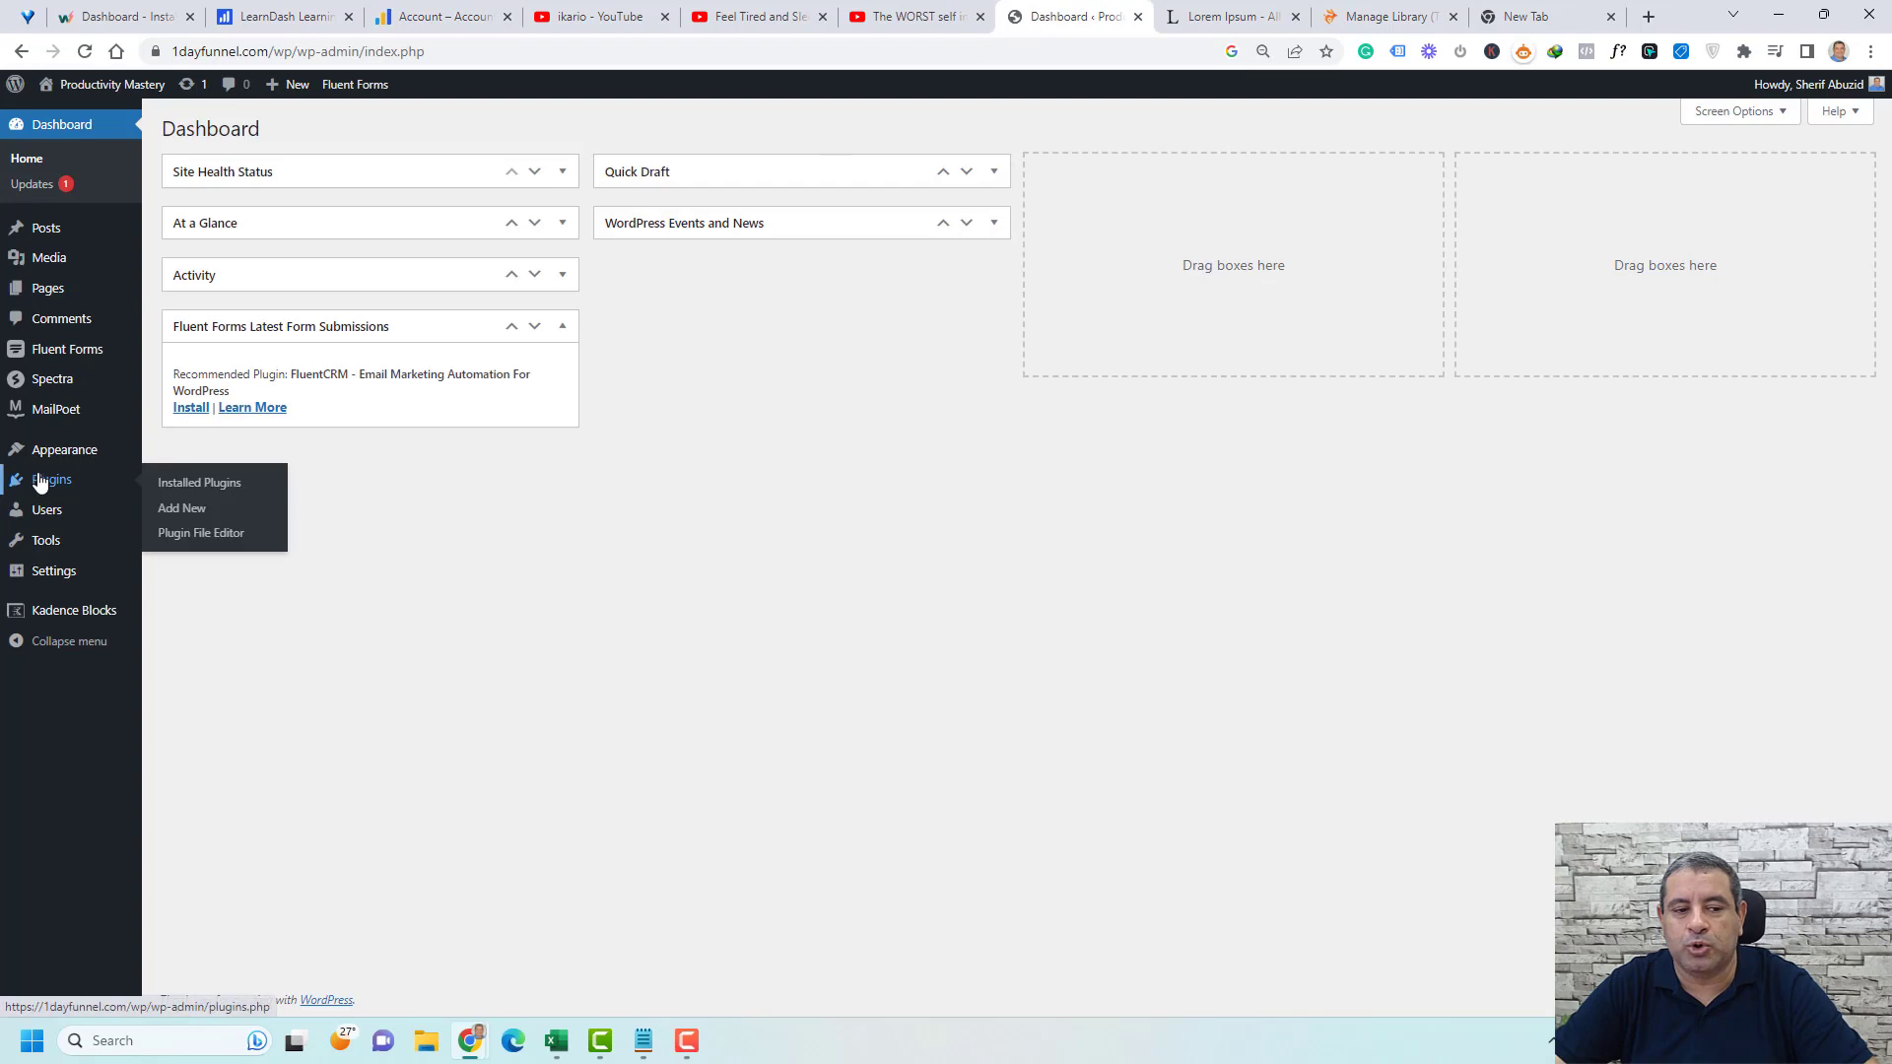
click(185, 508)
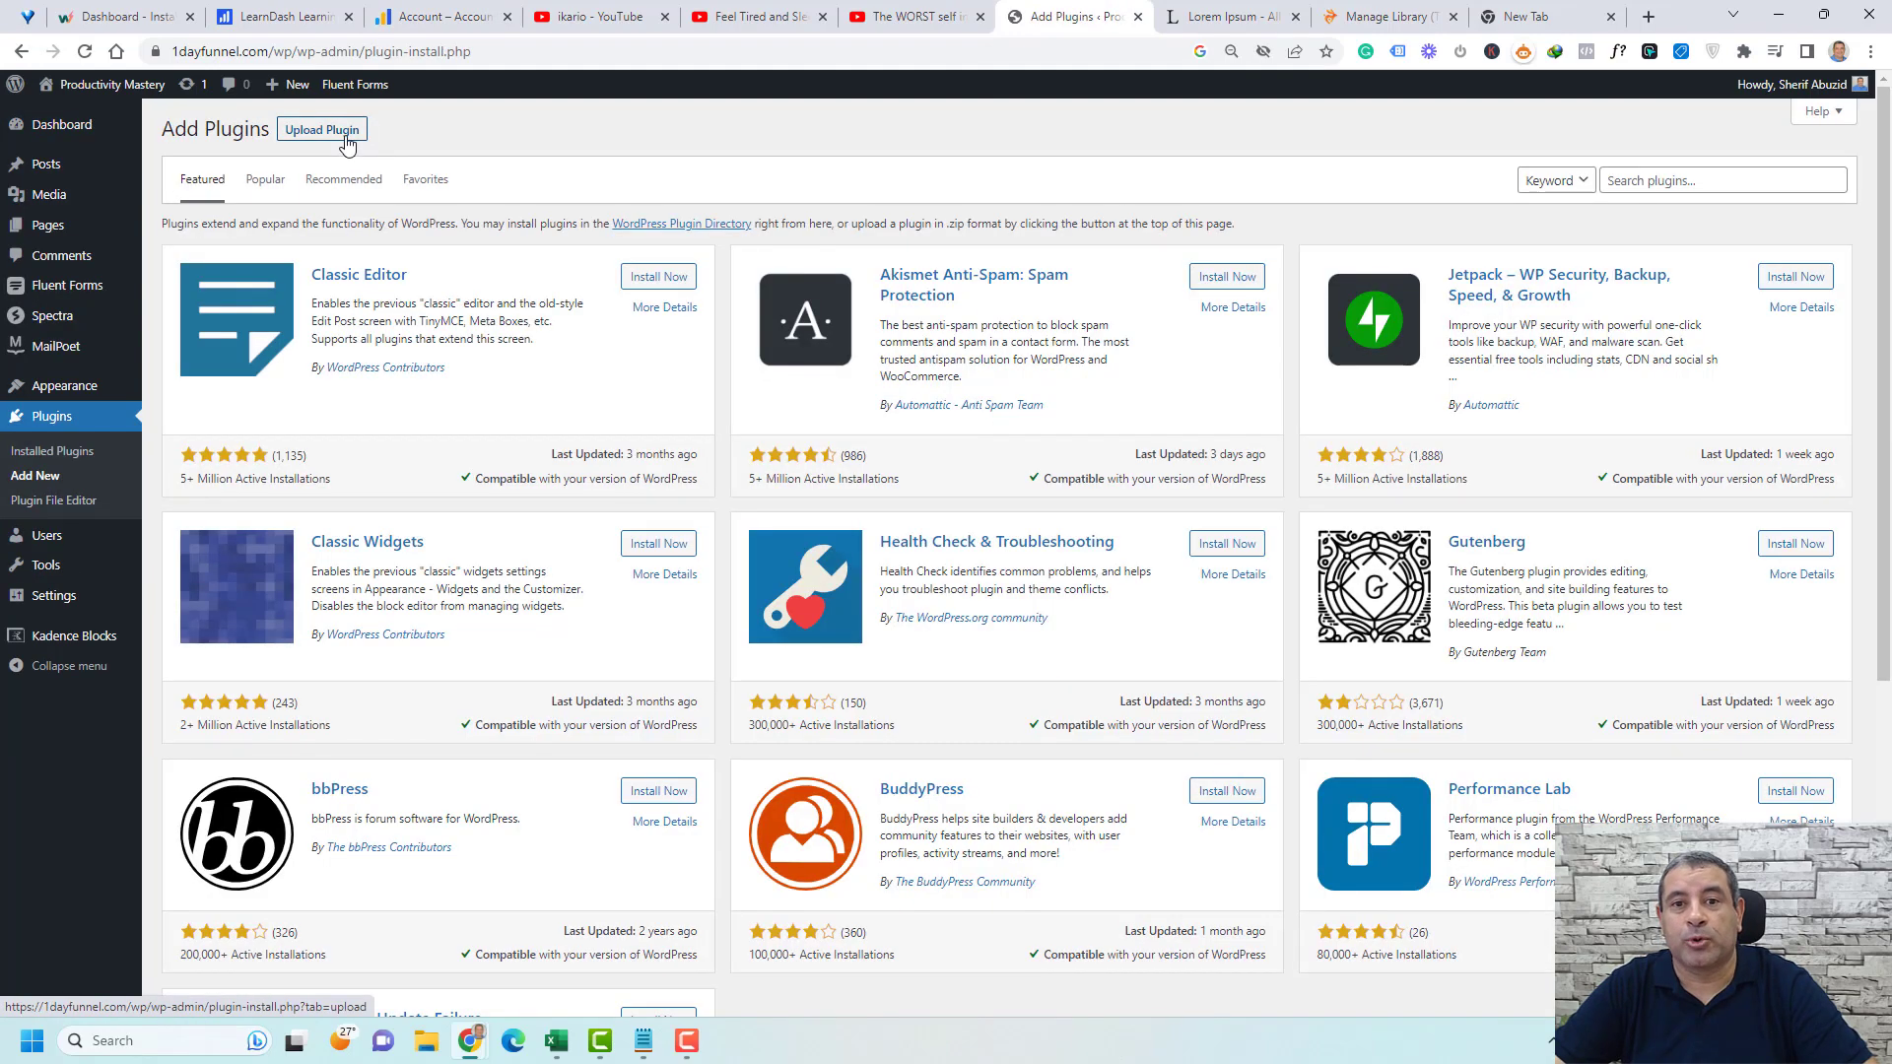
click(347, 144)
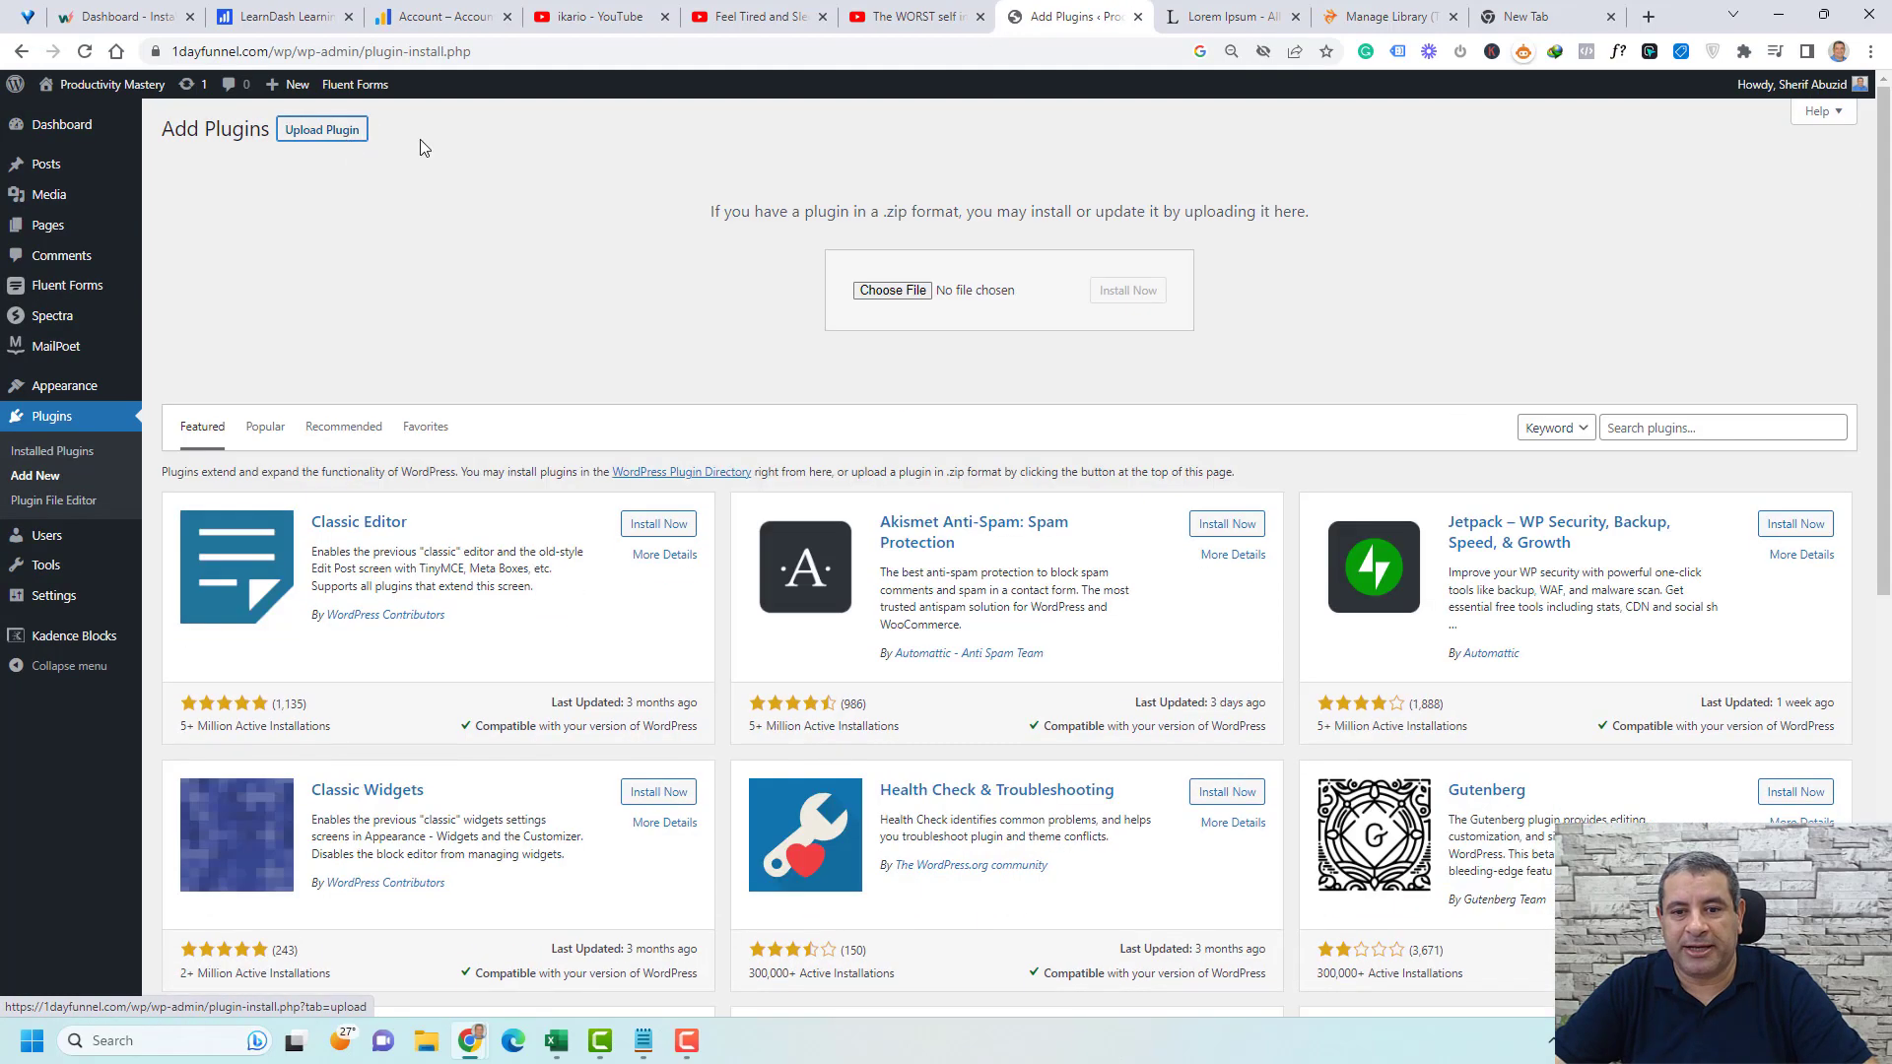
click(917, 292)
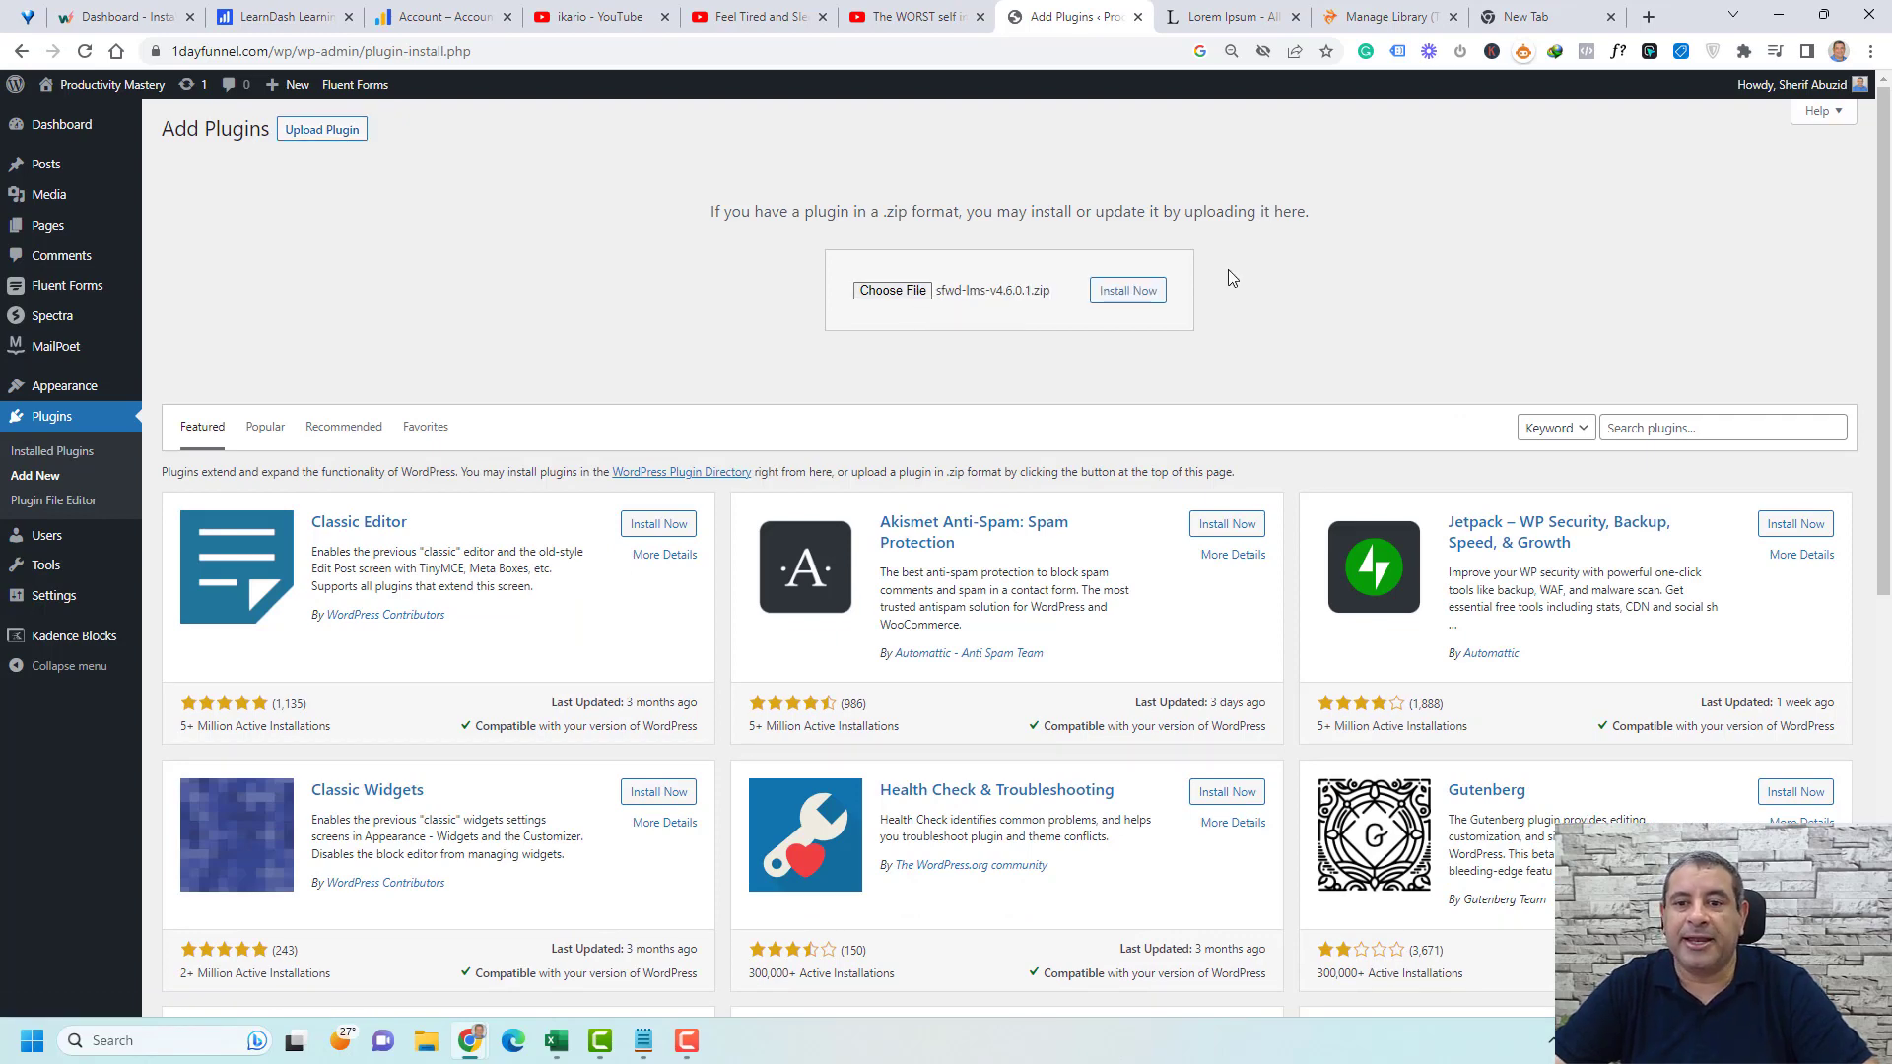
click(1109, 302)
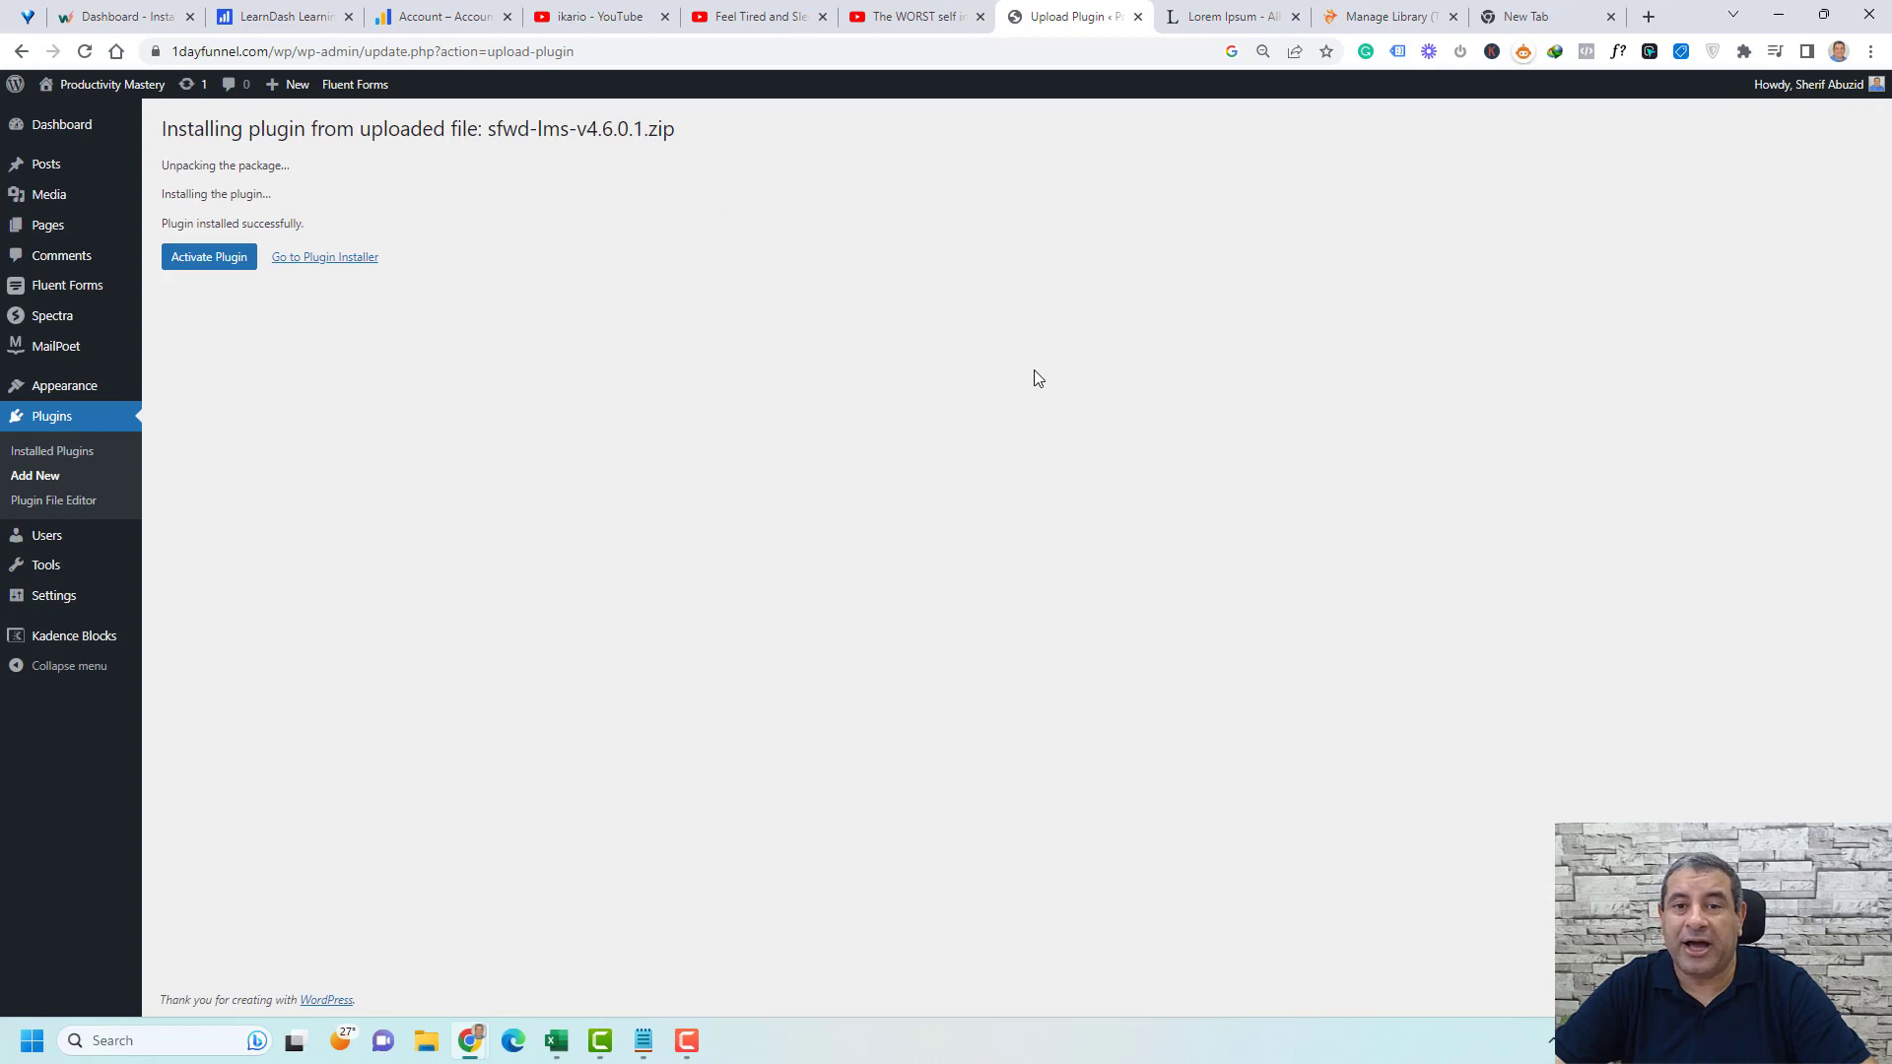
click(222, 256)
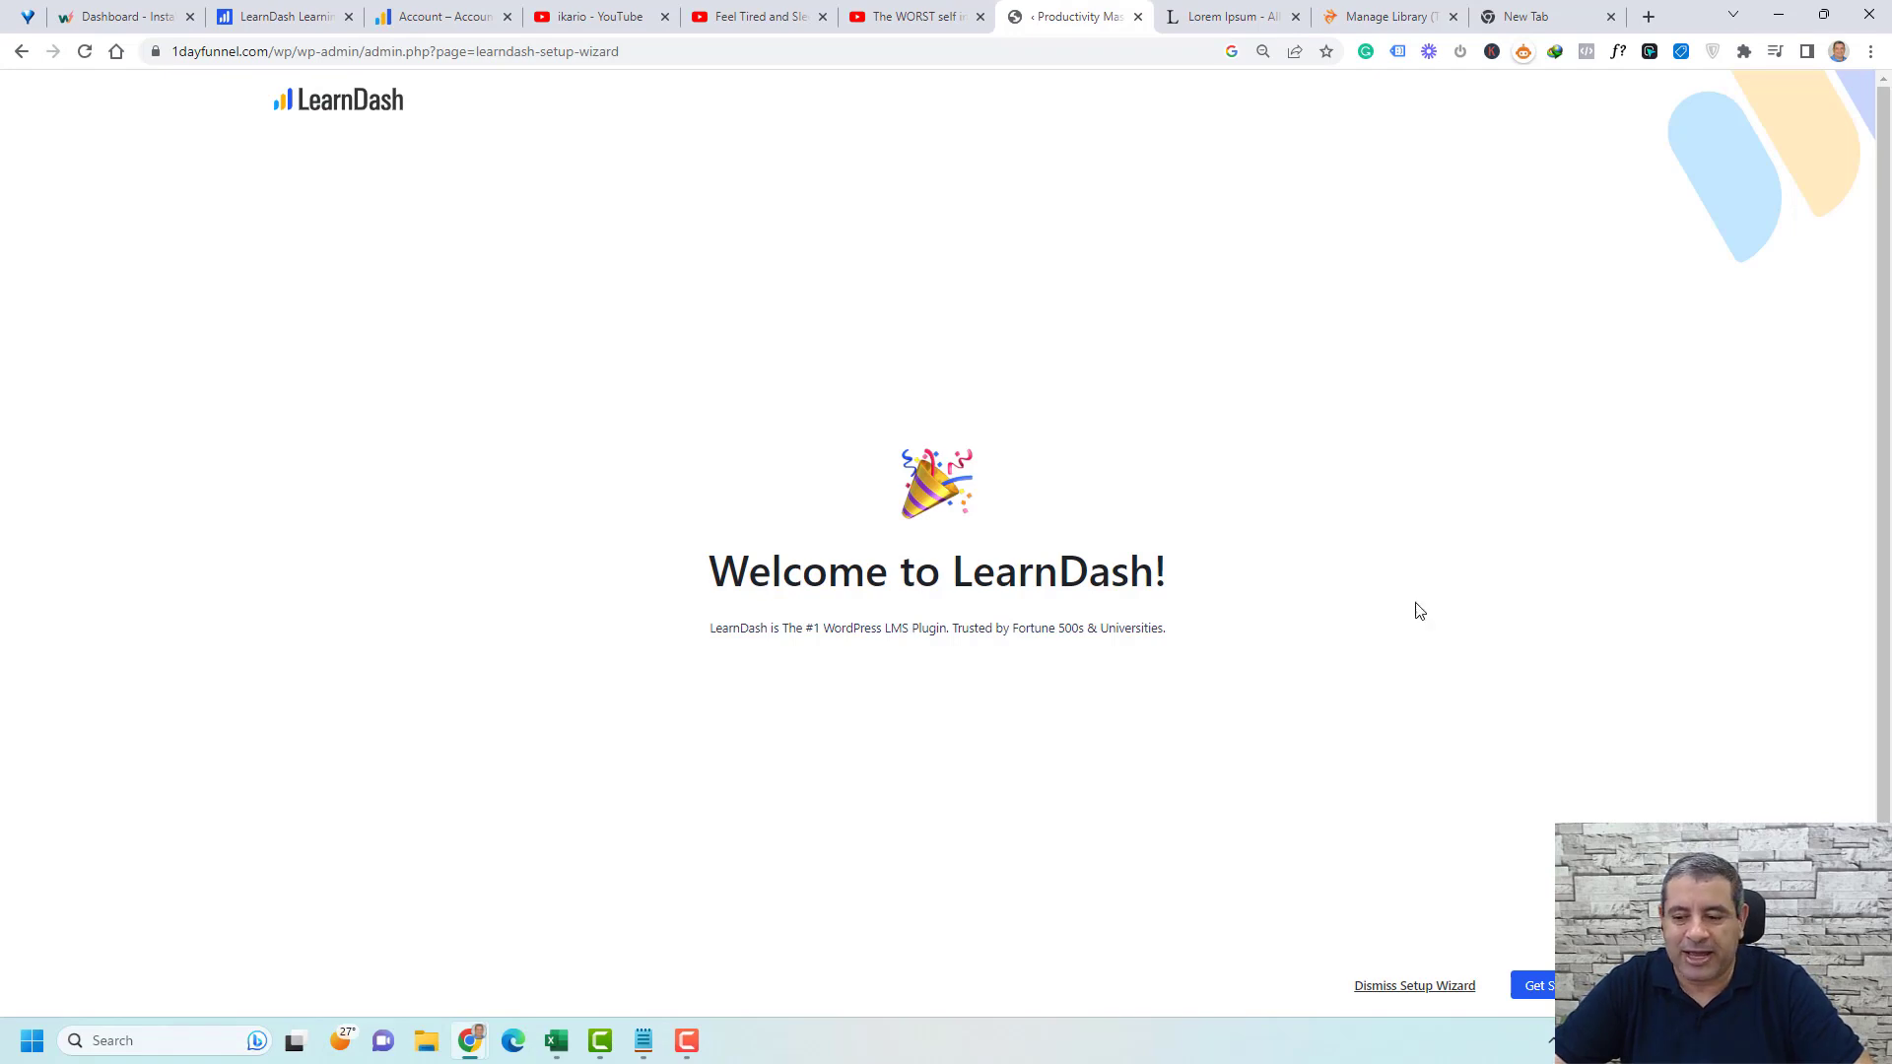
- Dismiss the LearnDash setup wizard and first-time hint, skipping the usage data sharing invitation
click(1424, 995)
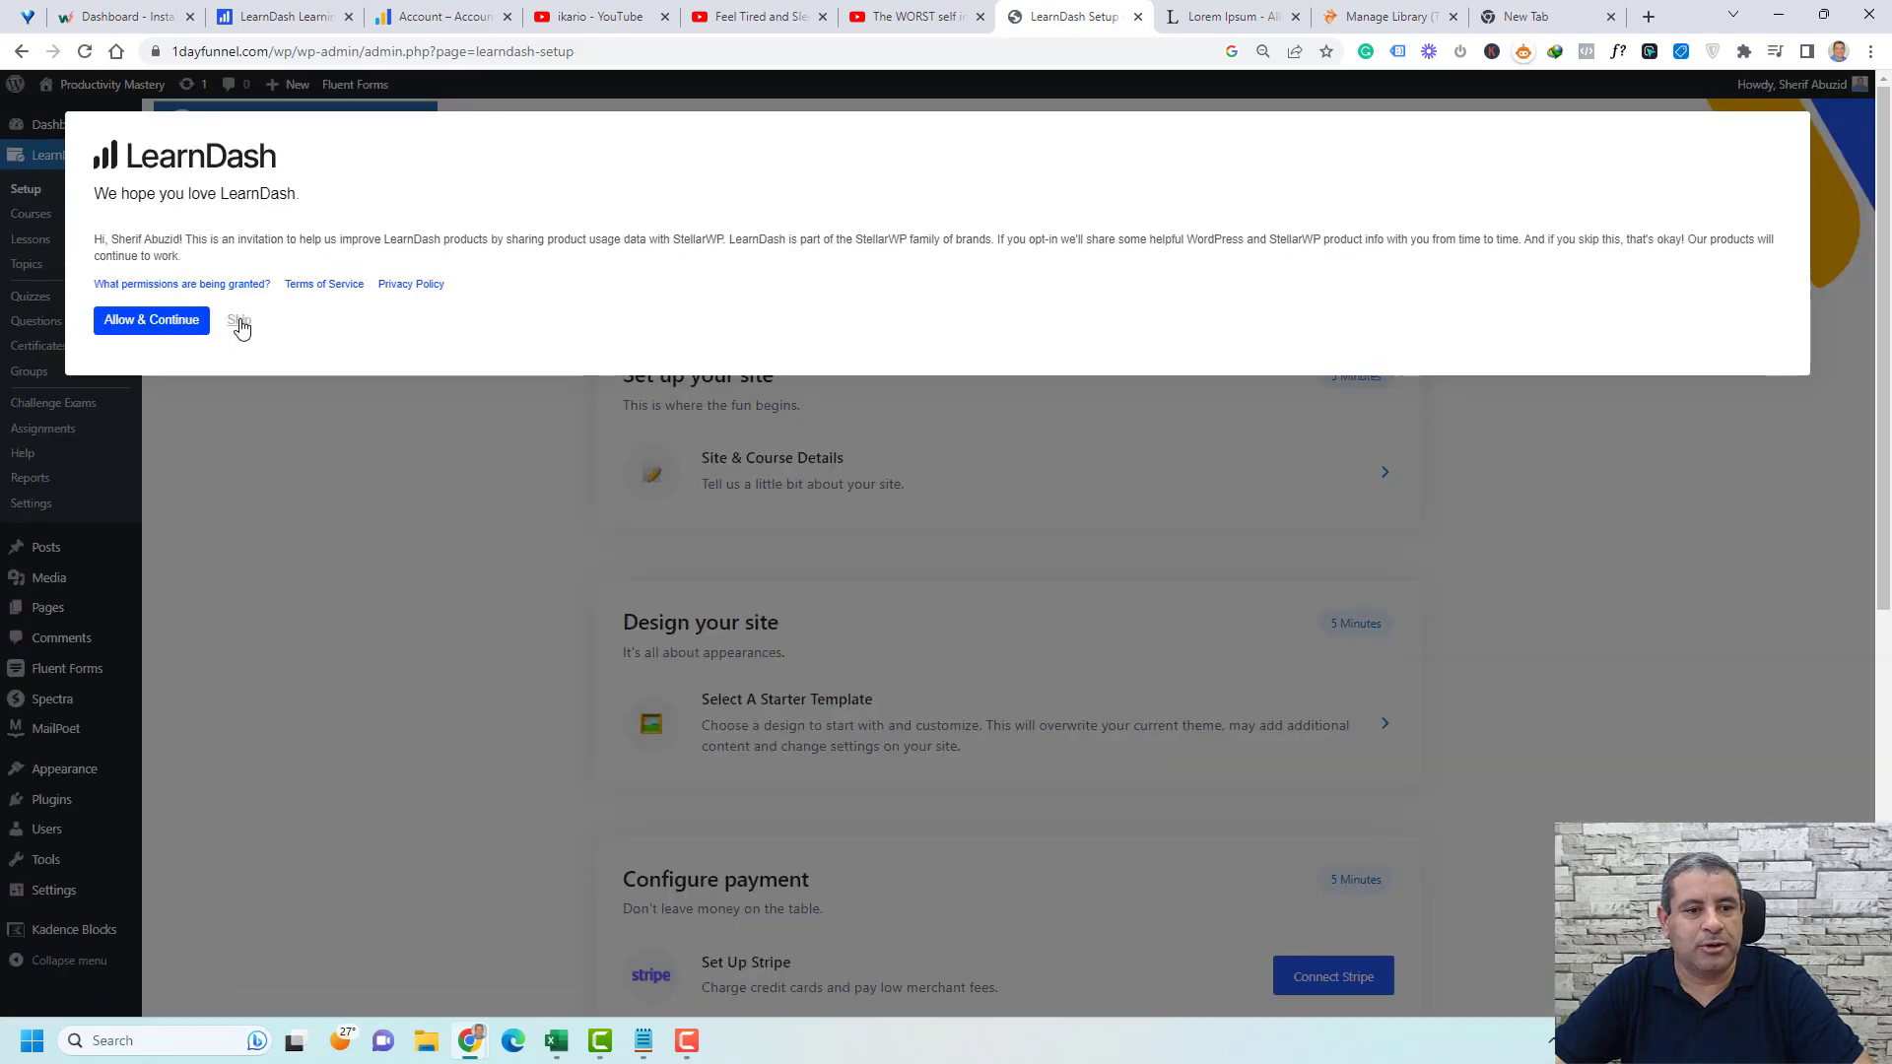
click(240, 323)
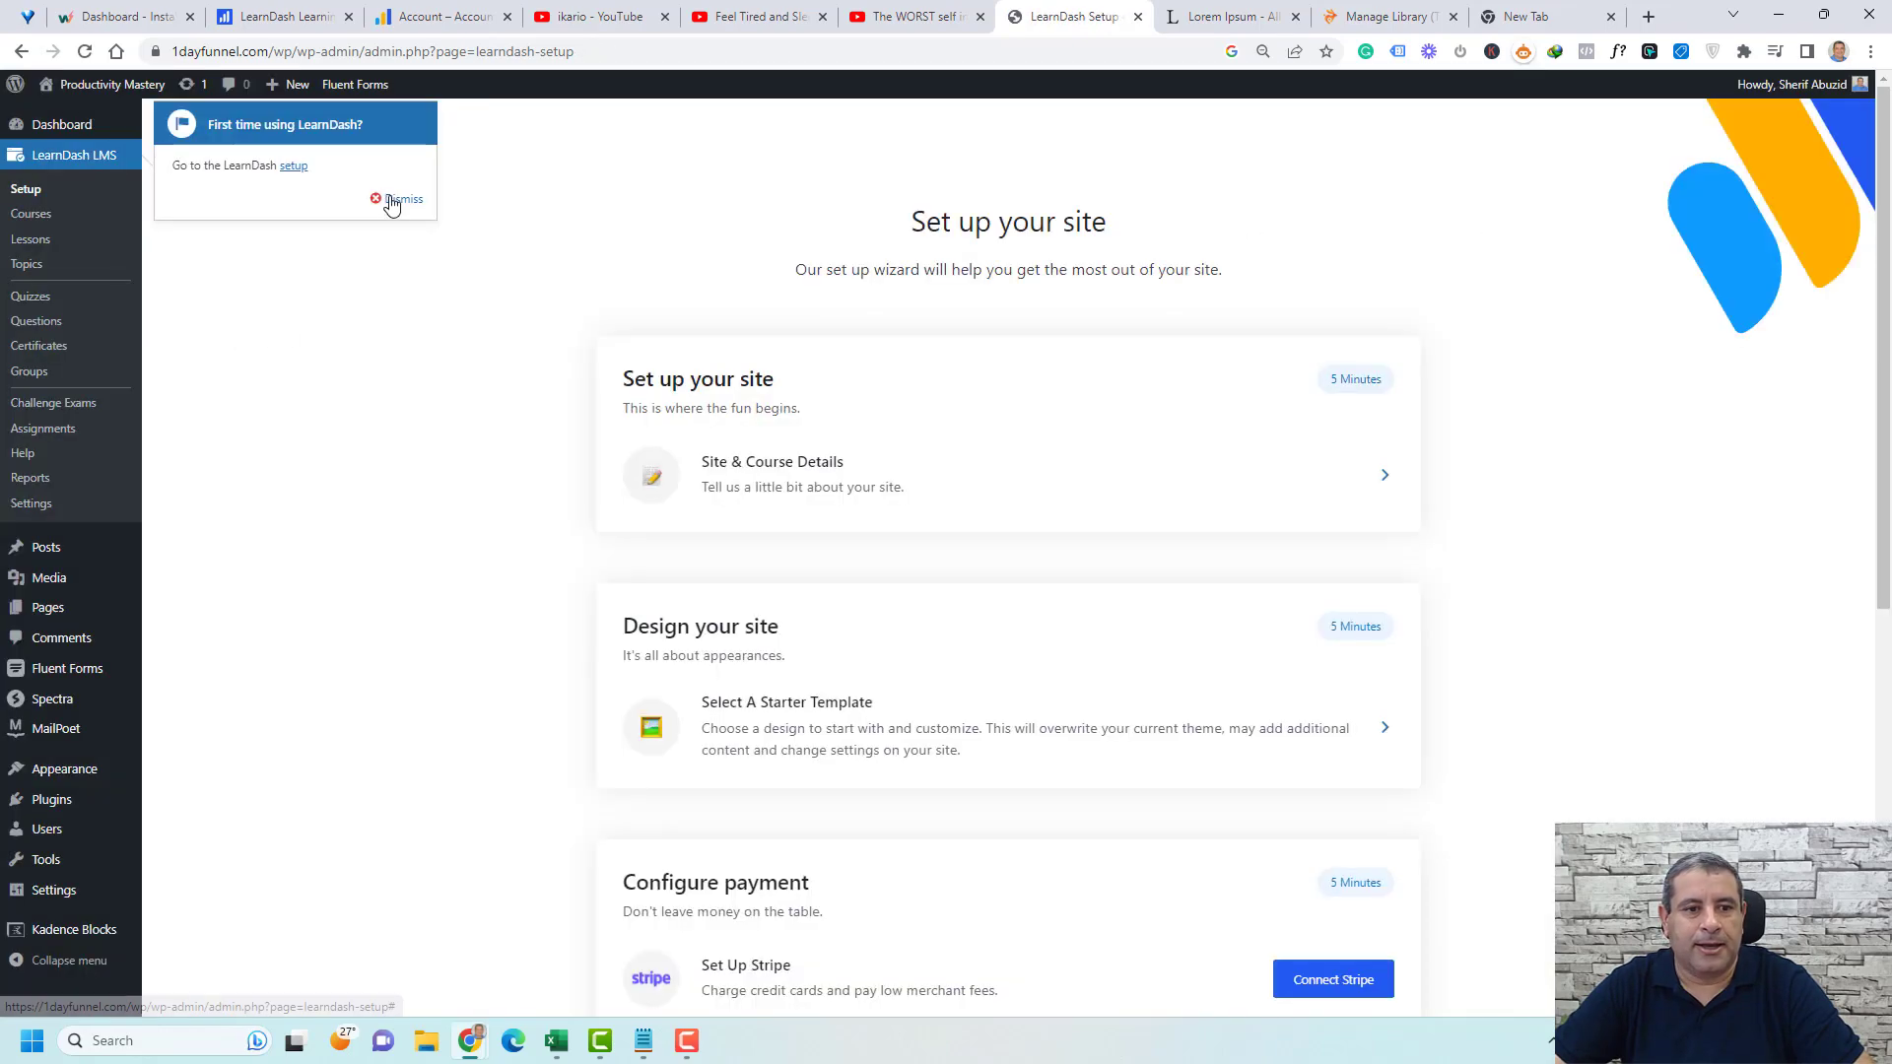
click(394, 202)
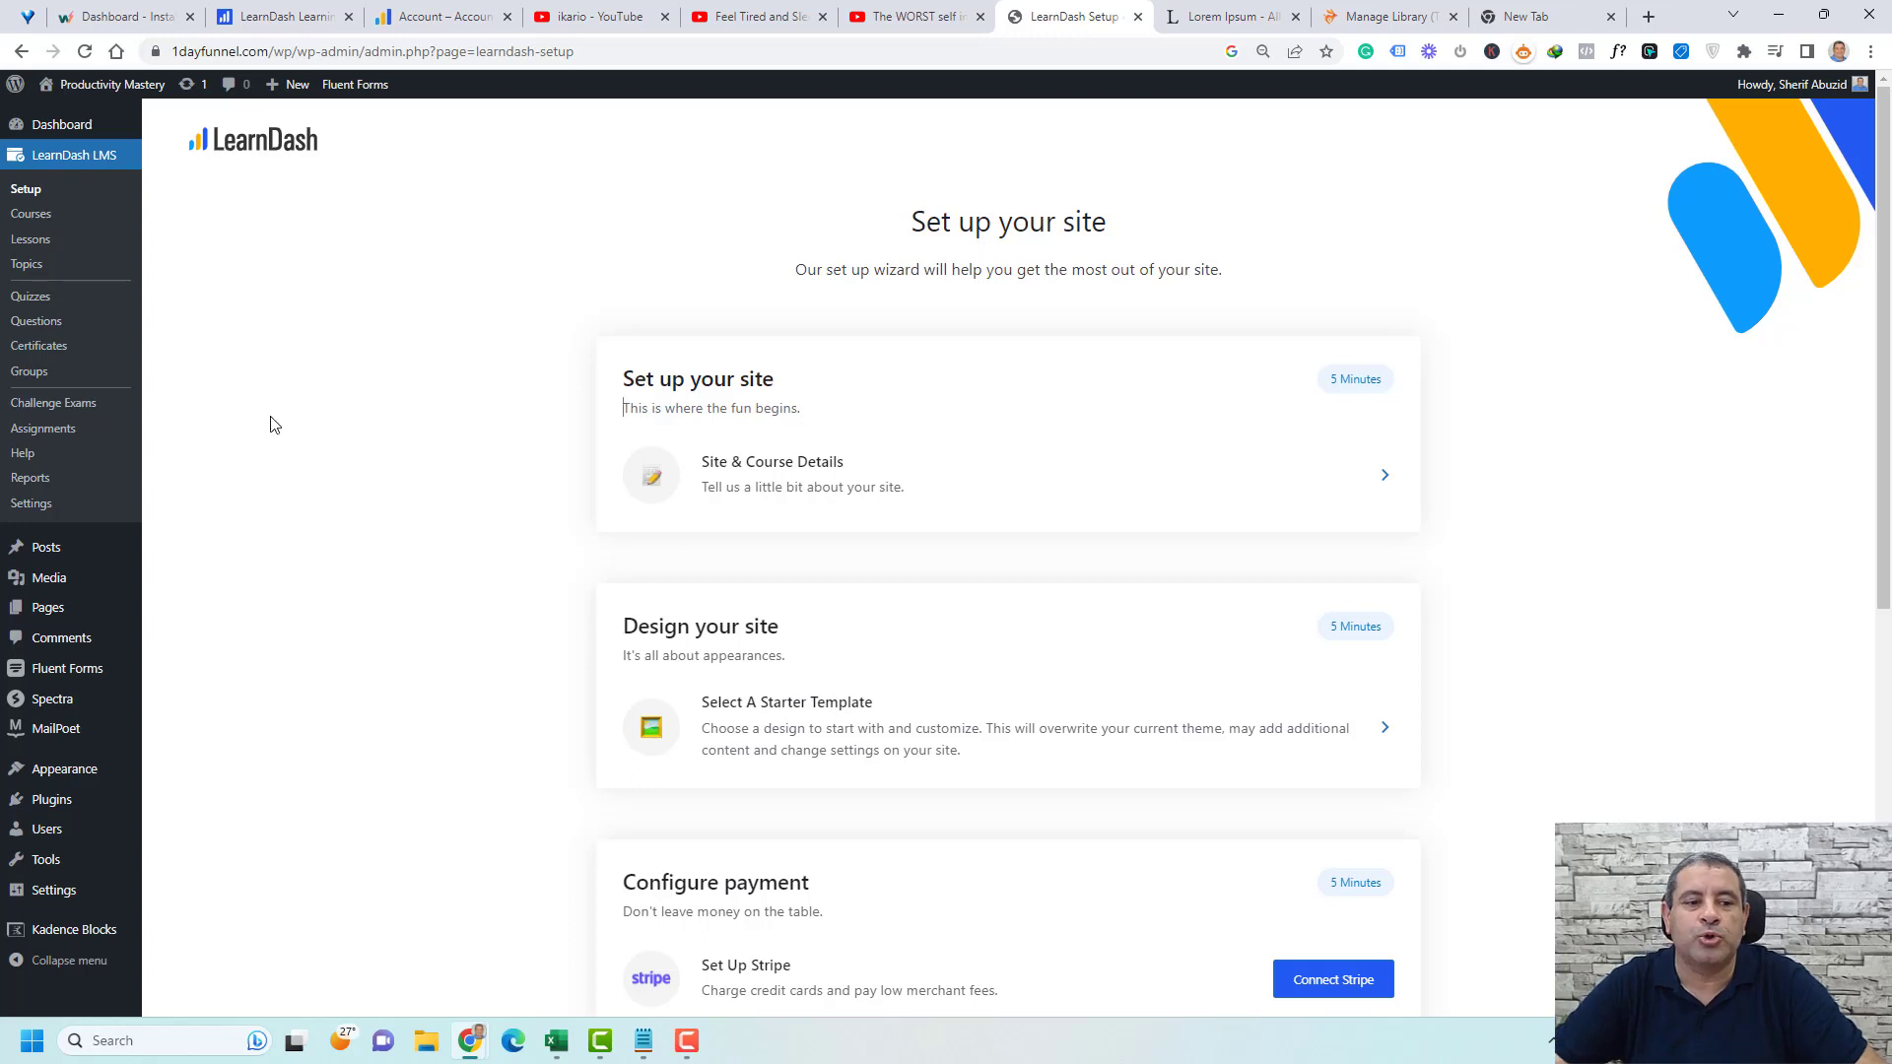
- Enable Focus Mode in the LearnDash general settings and set its content width to Wide (1180px)
click(22, 505)
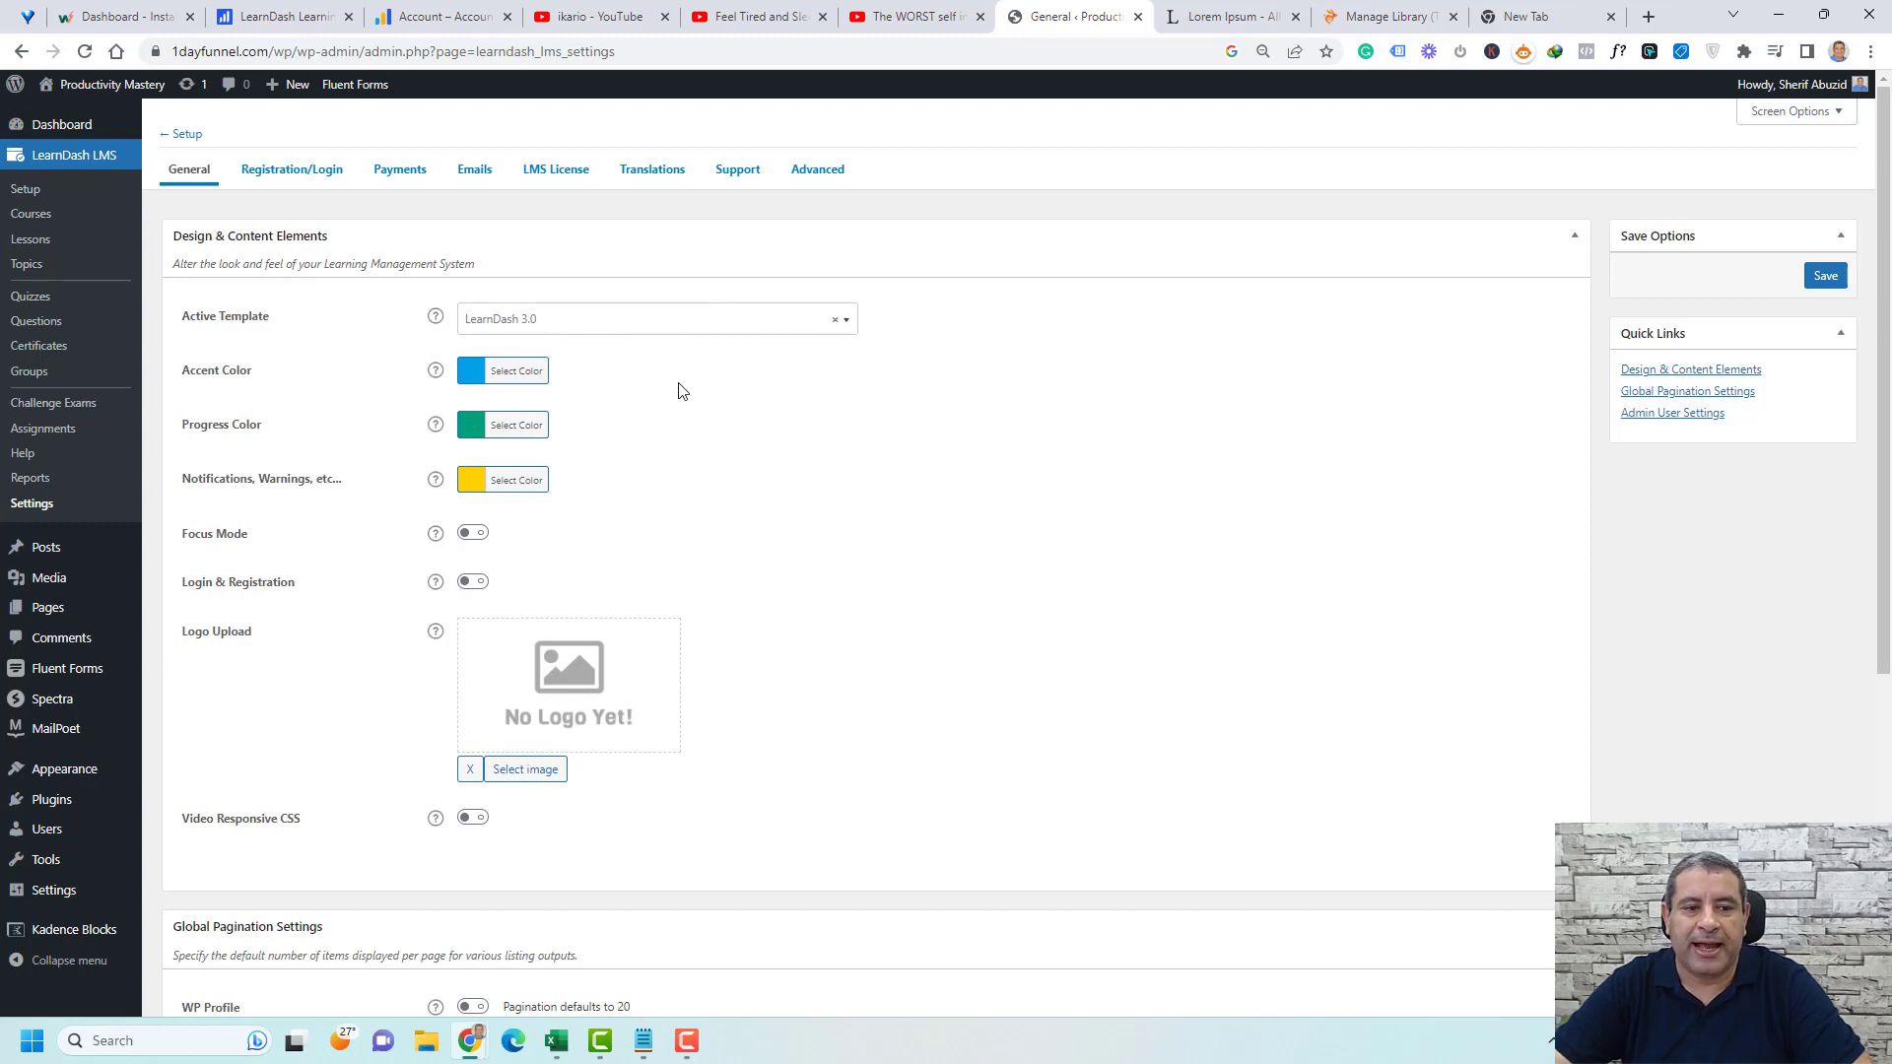
scroll(640, 379, down, 1)
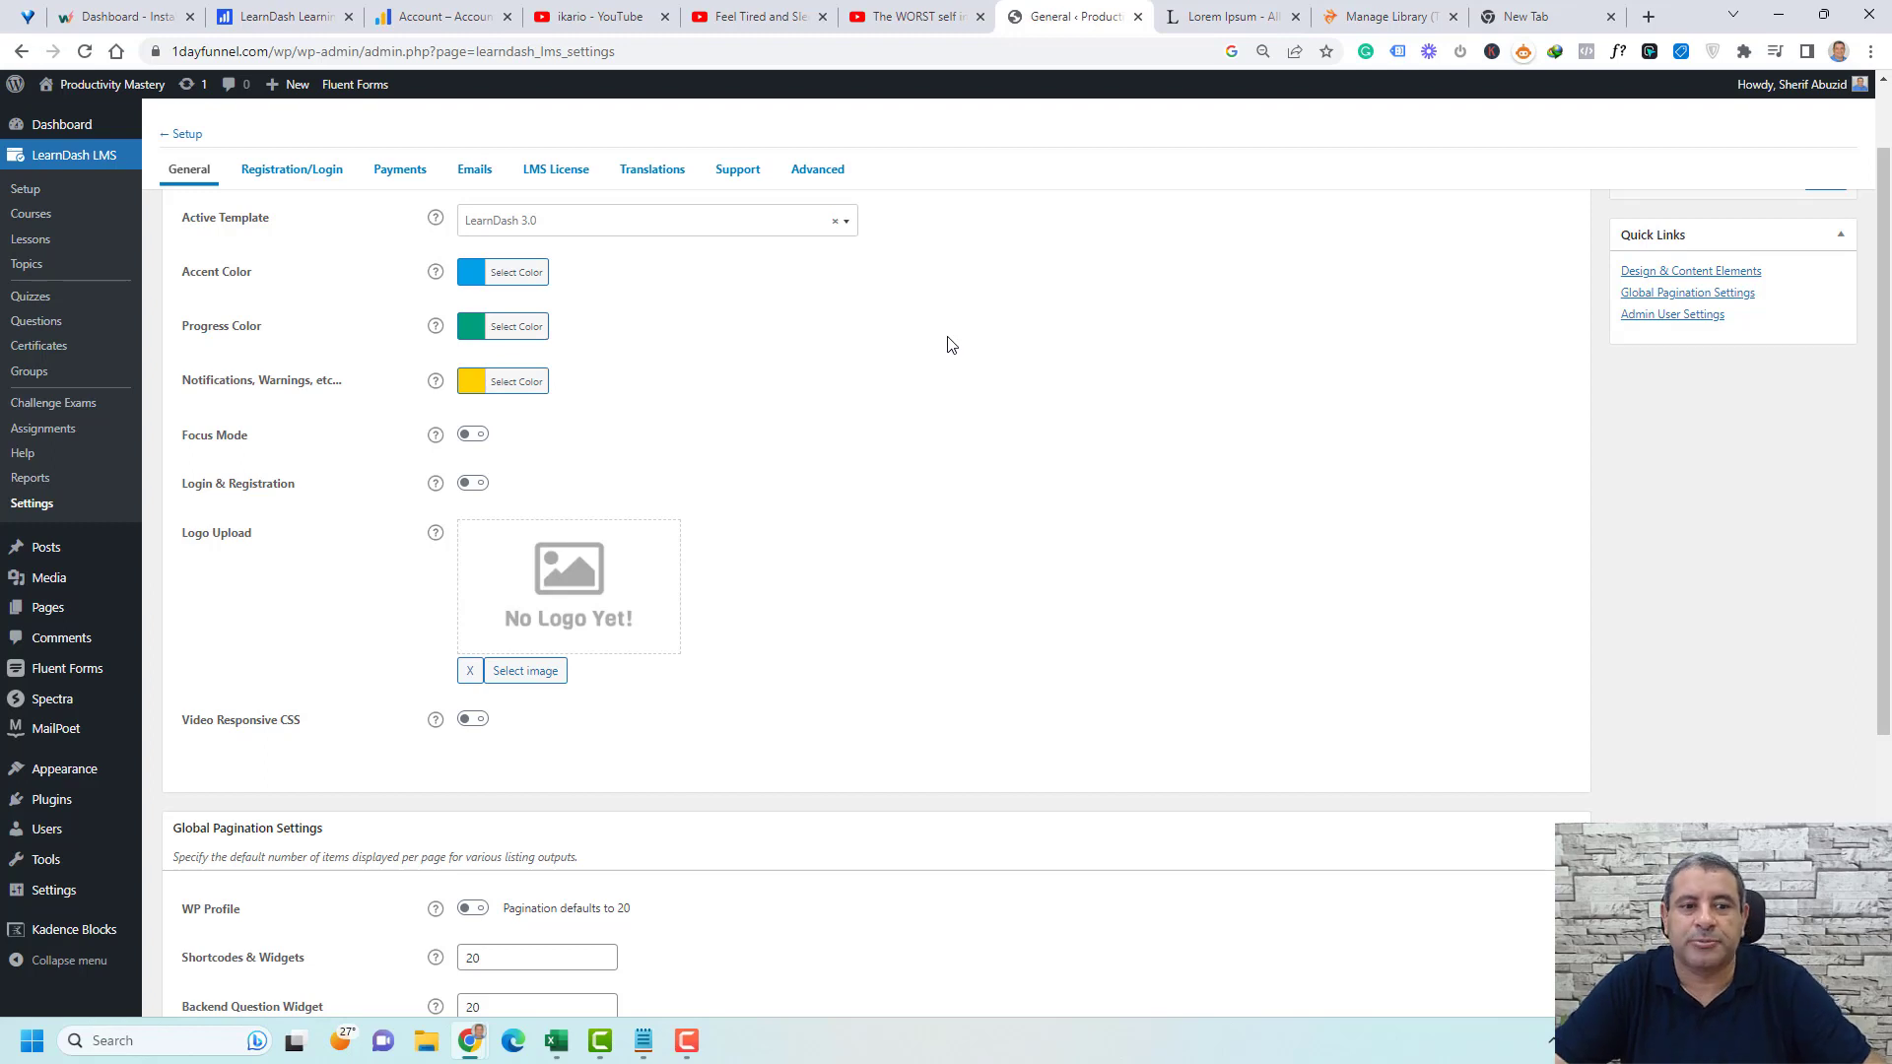
scroll(952, 344, down, 1)
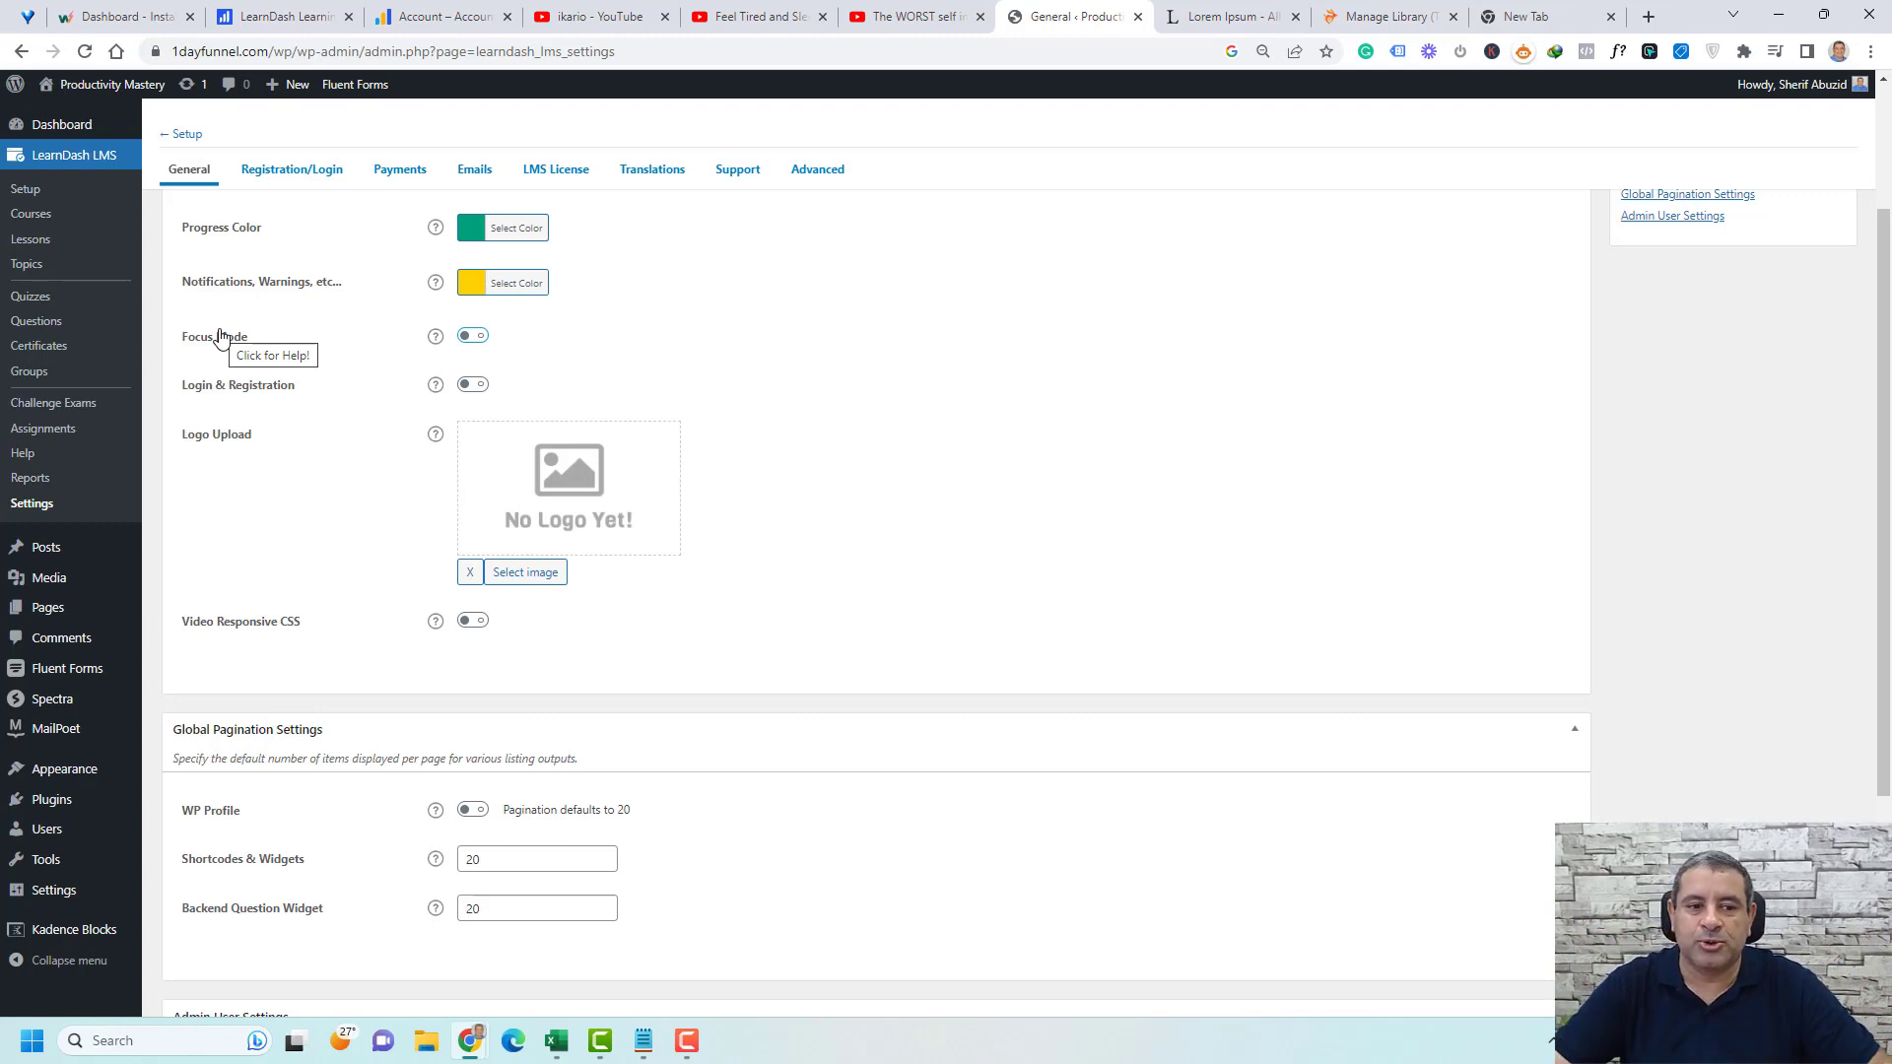
click(473, 336)
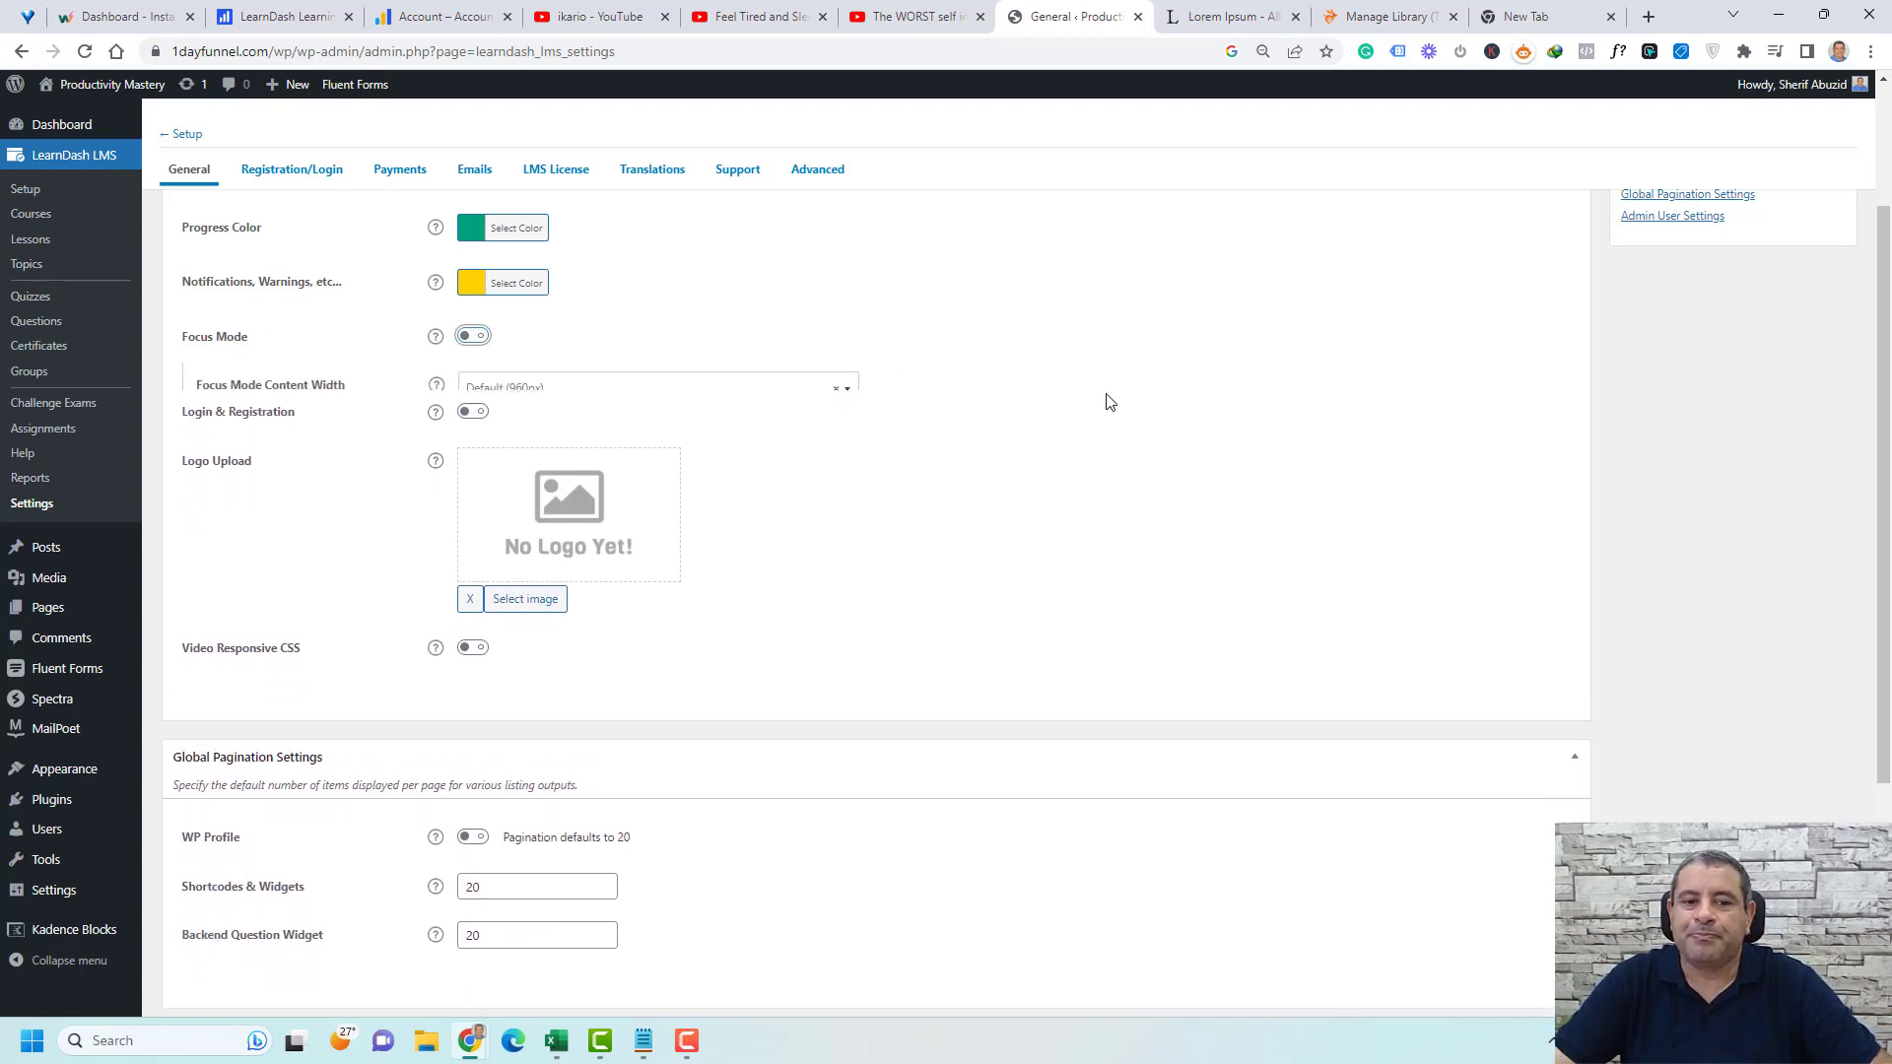
click(471, 336)
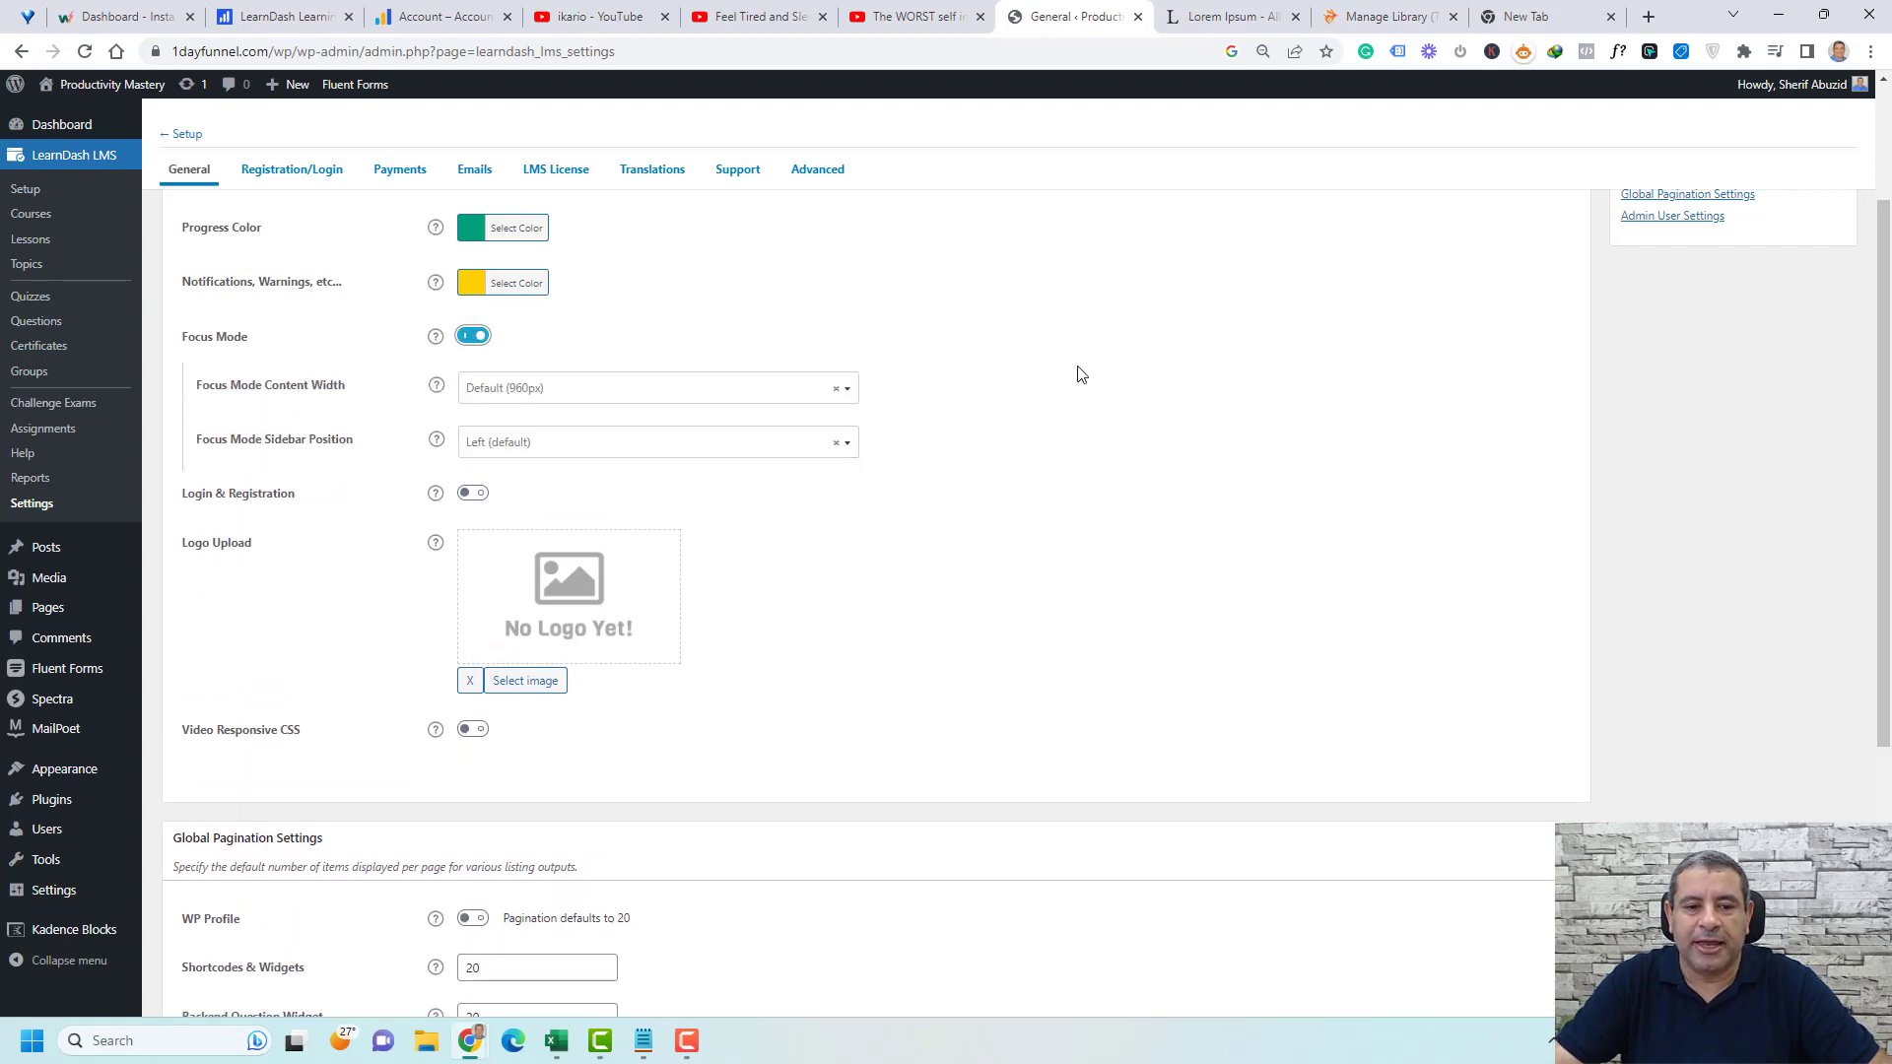
scroll(1079, 374, down, 1)
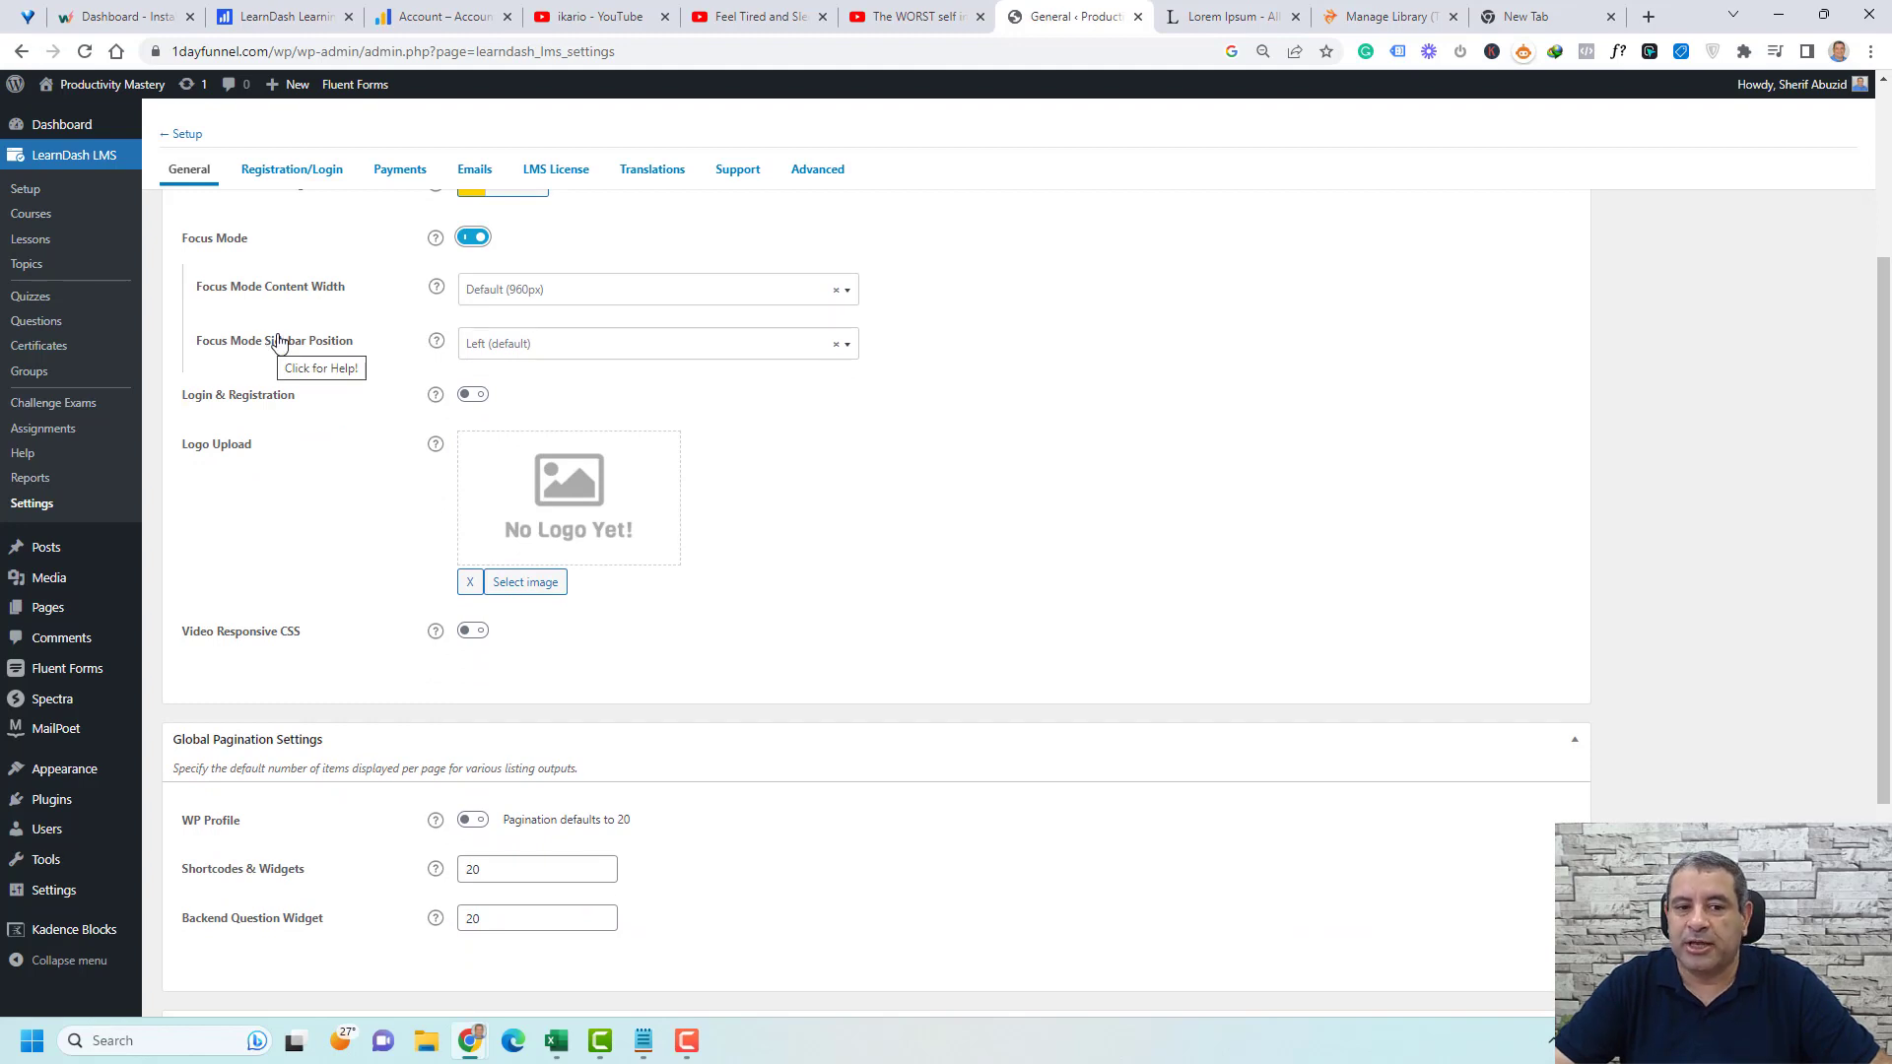
click(668, 294)
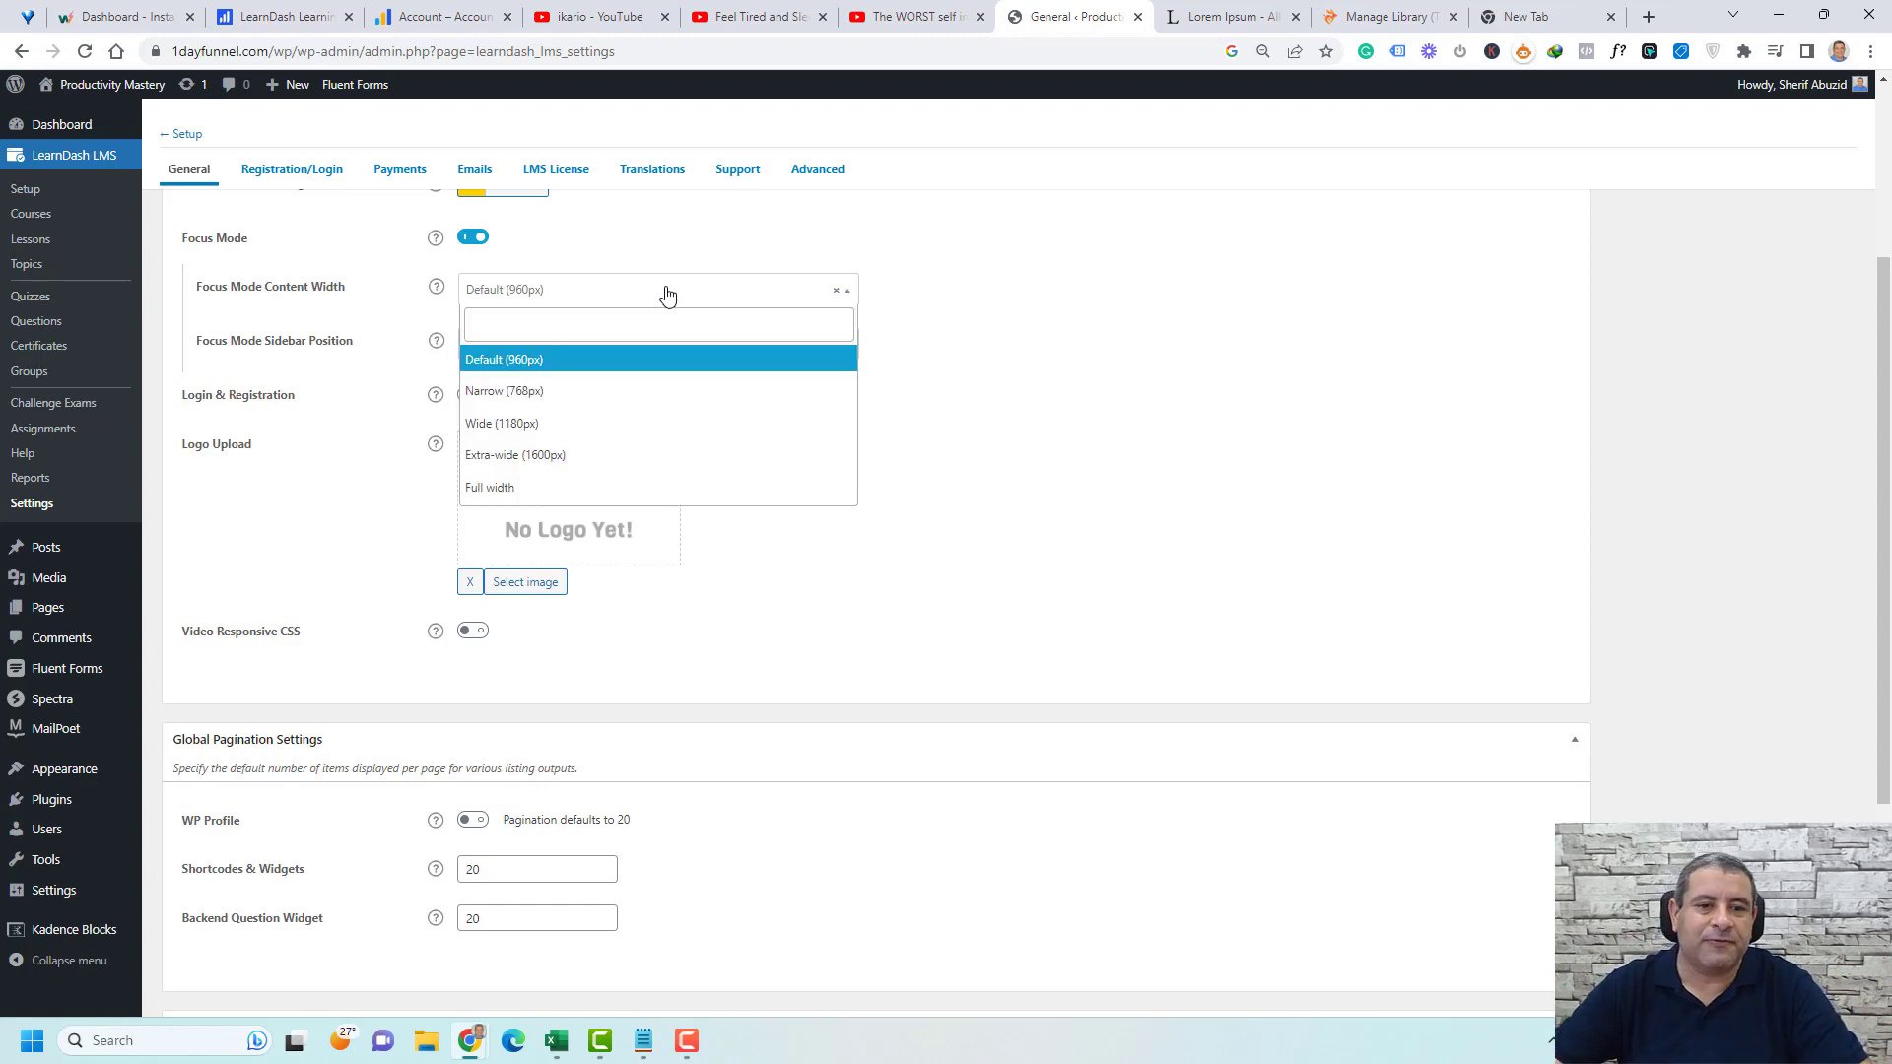
click(556, 426)
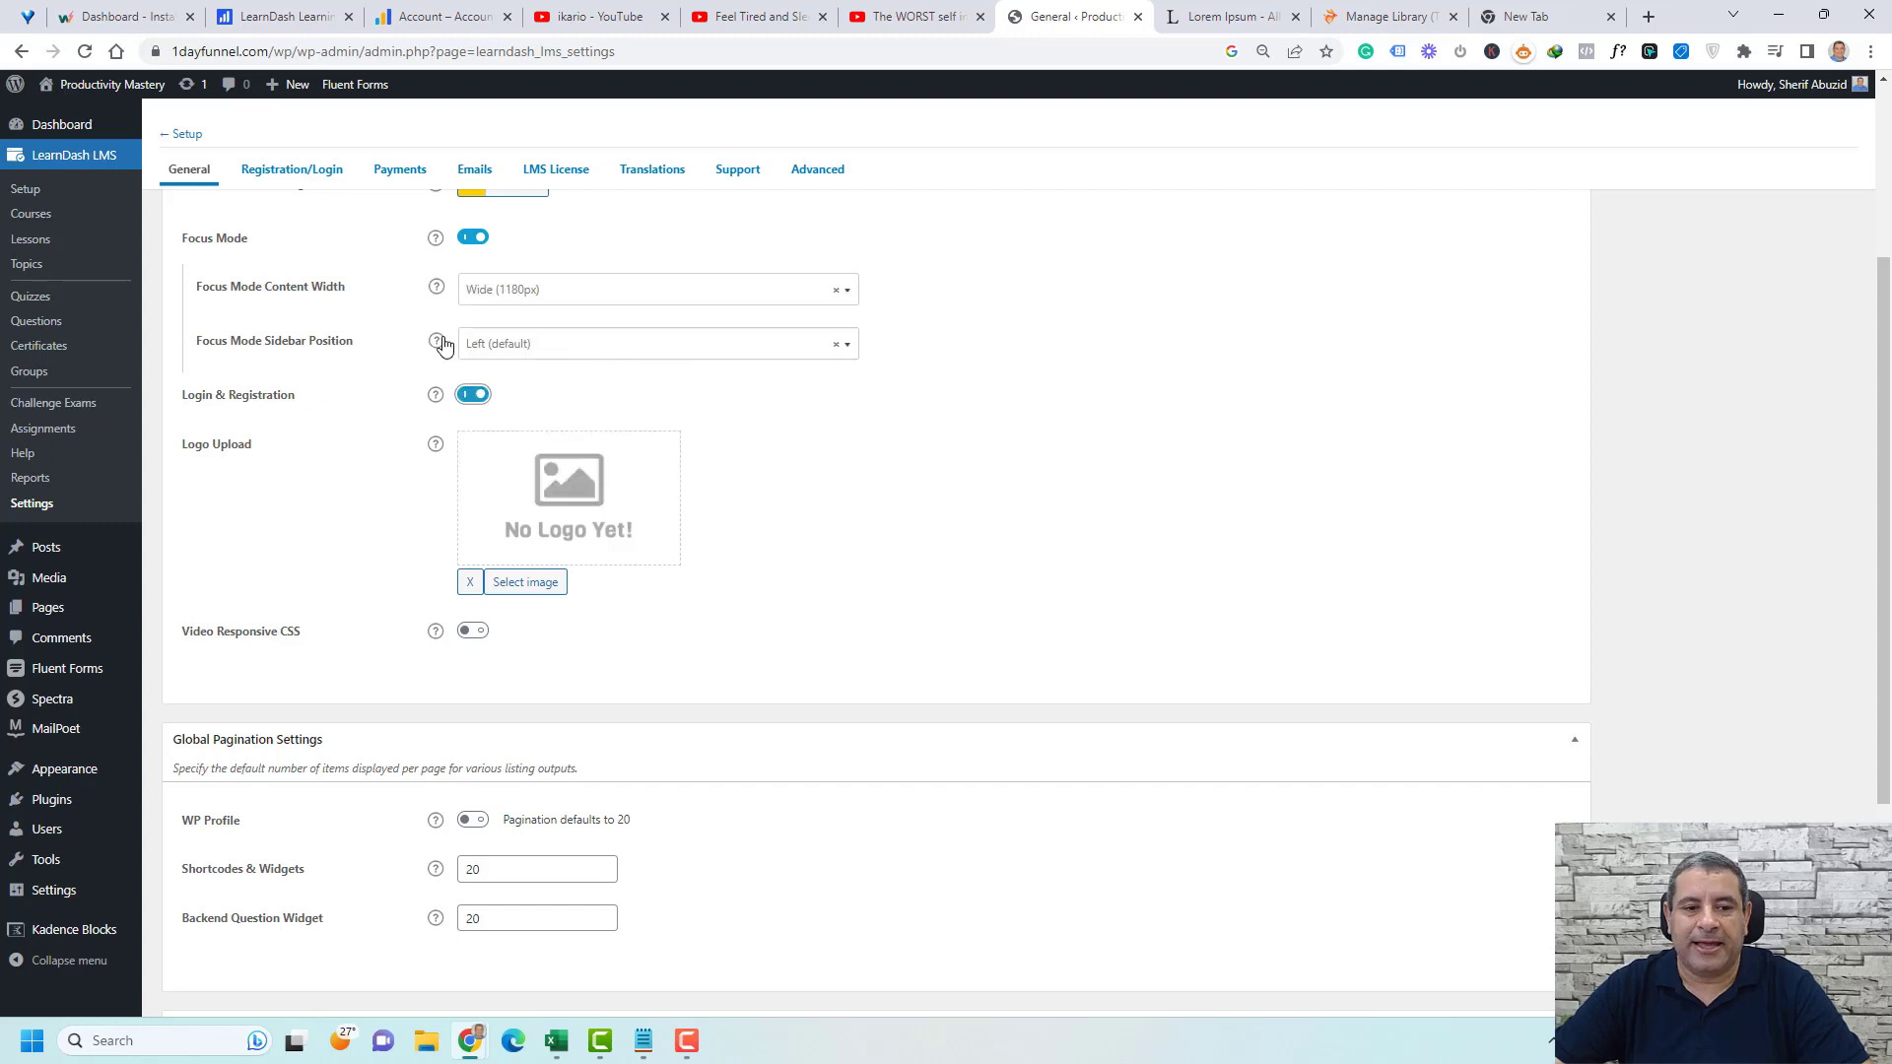
- Turn off the Login & Registration option and save the general LearnDash settings
click(1035, 461)
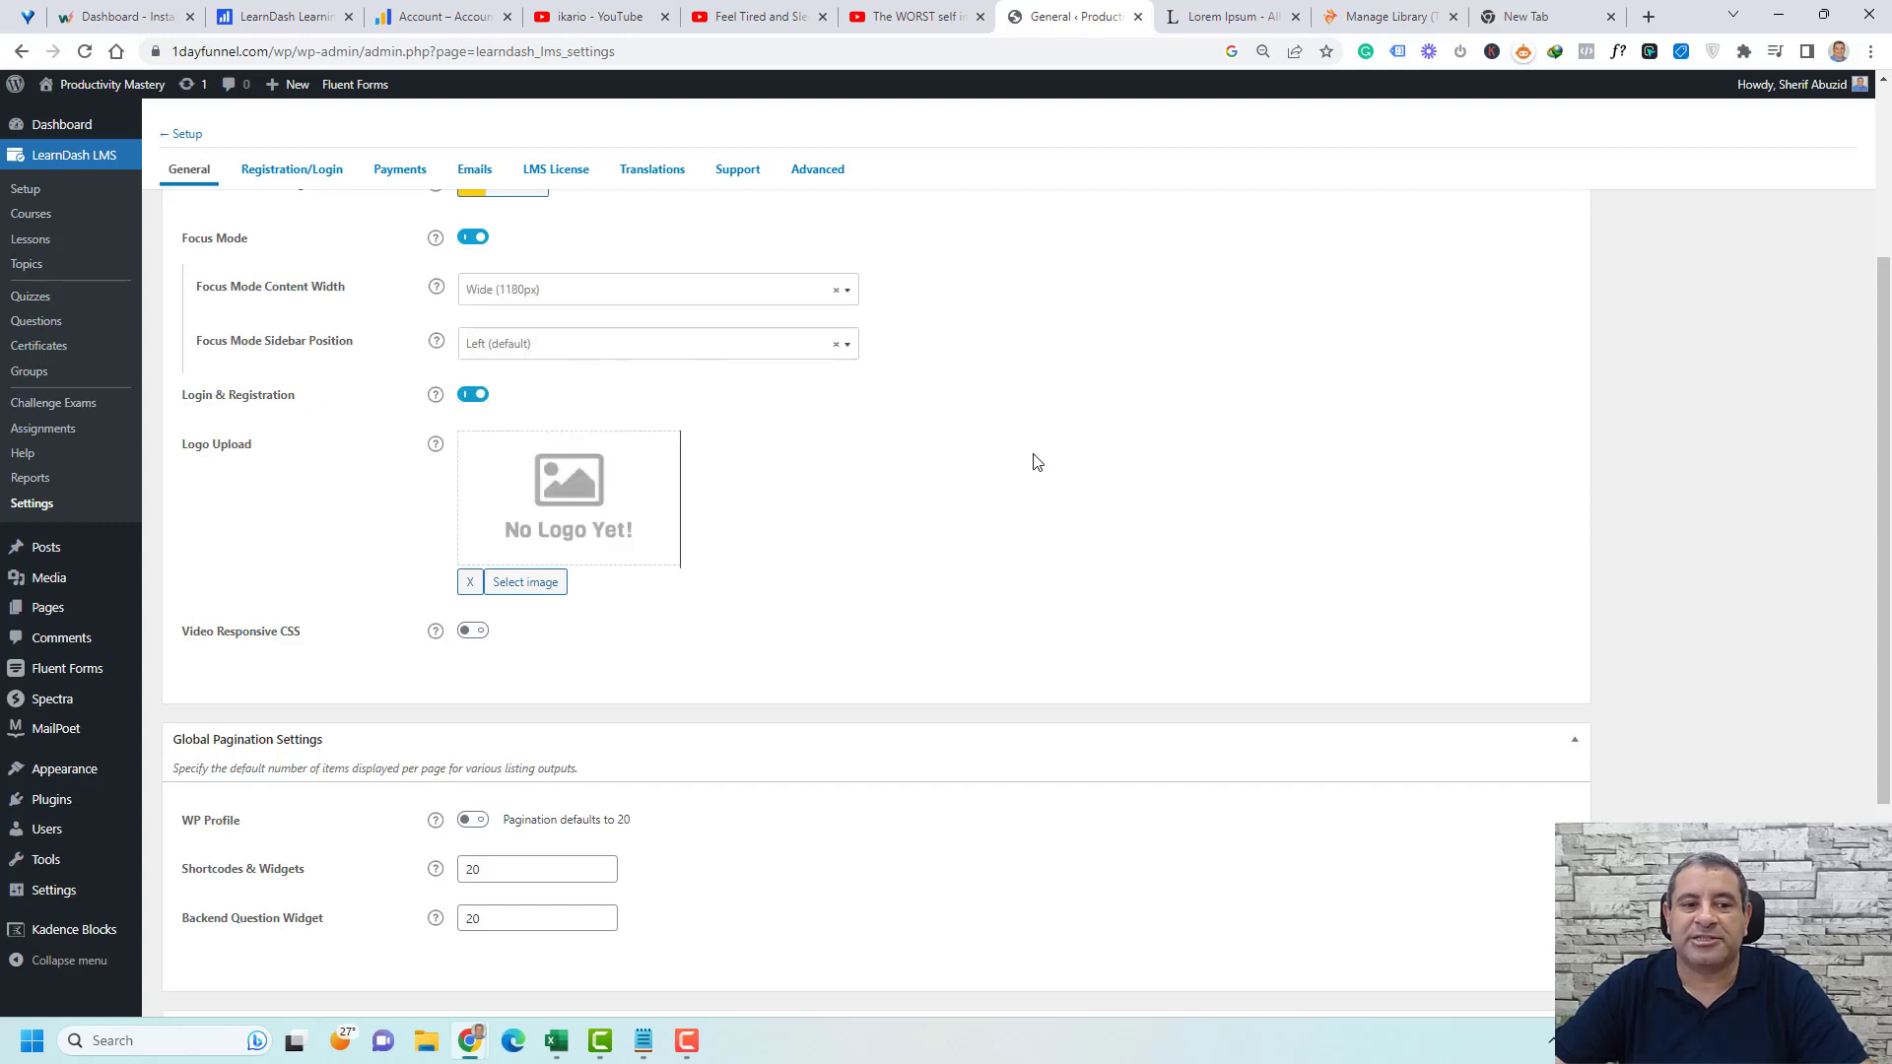
click(473, 394)
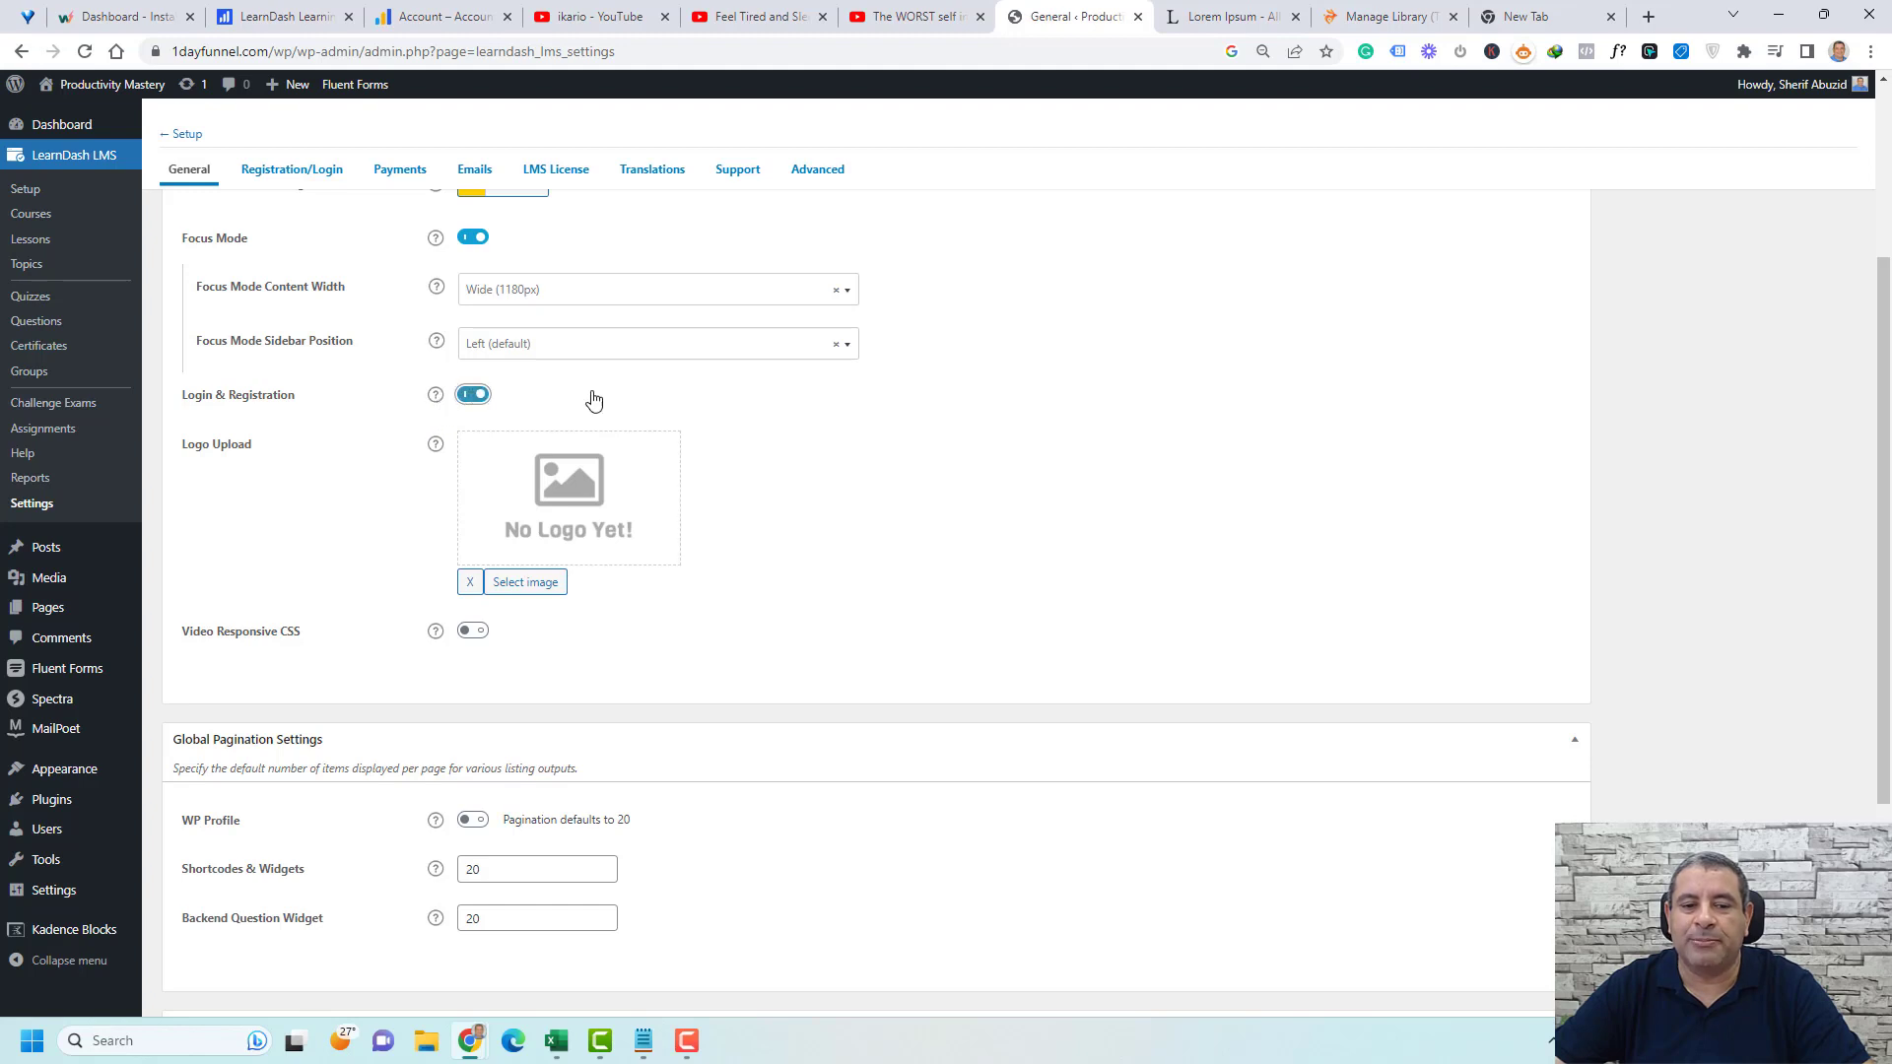
click(472, 394)
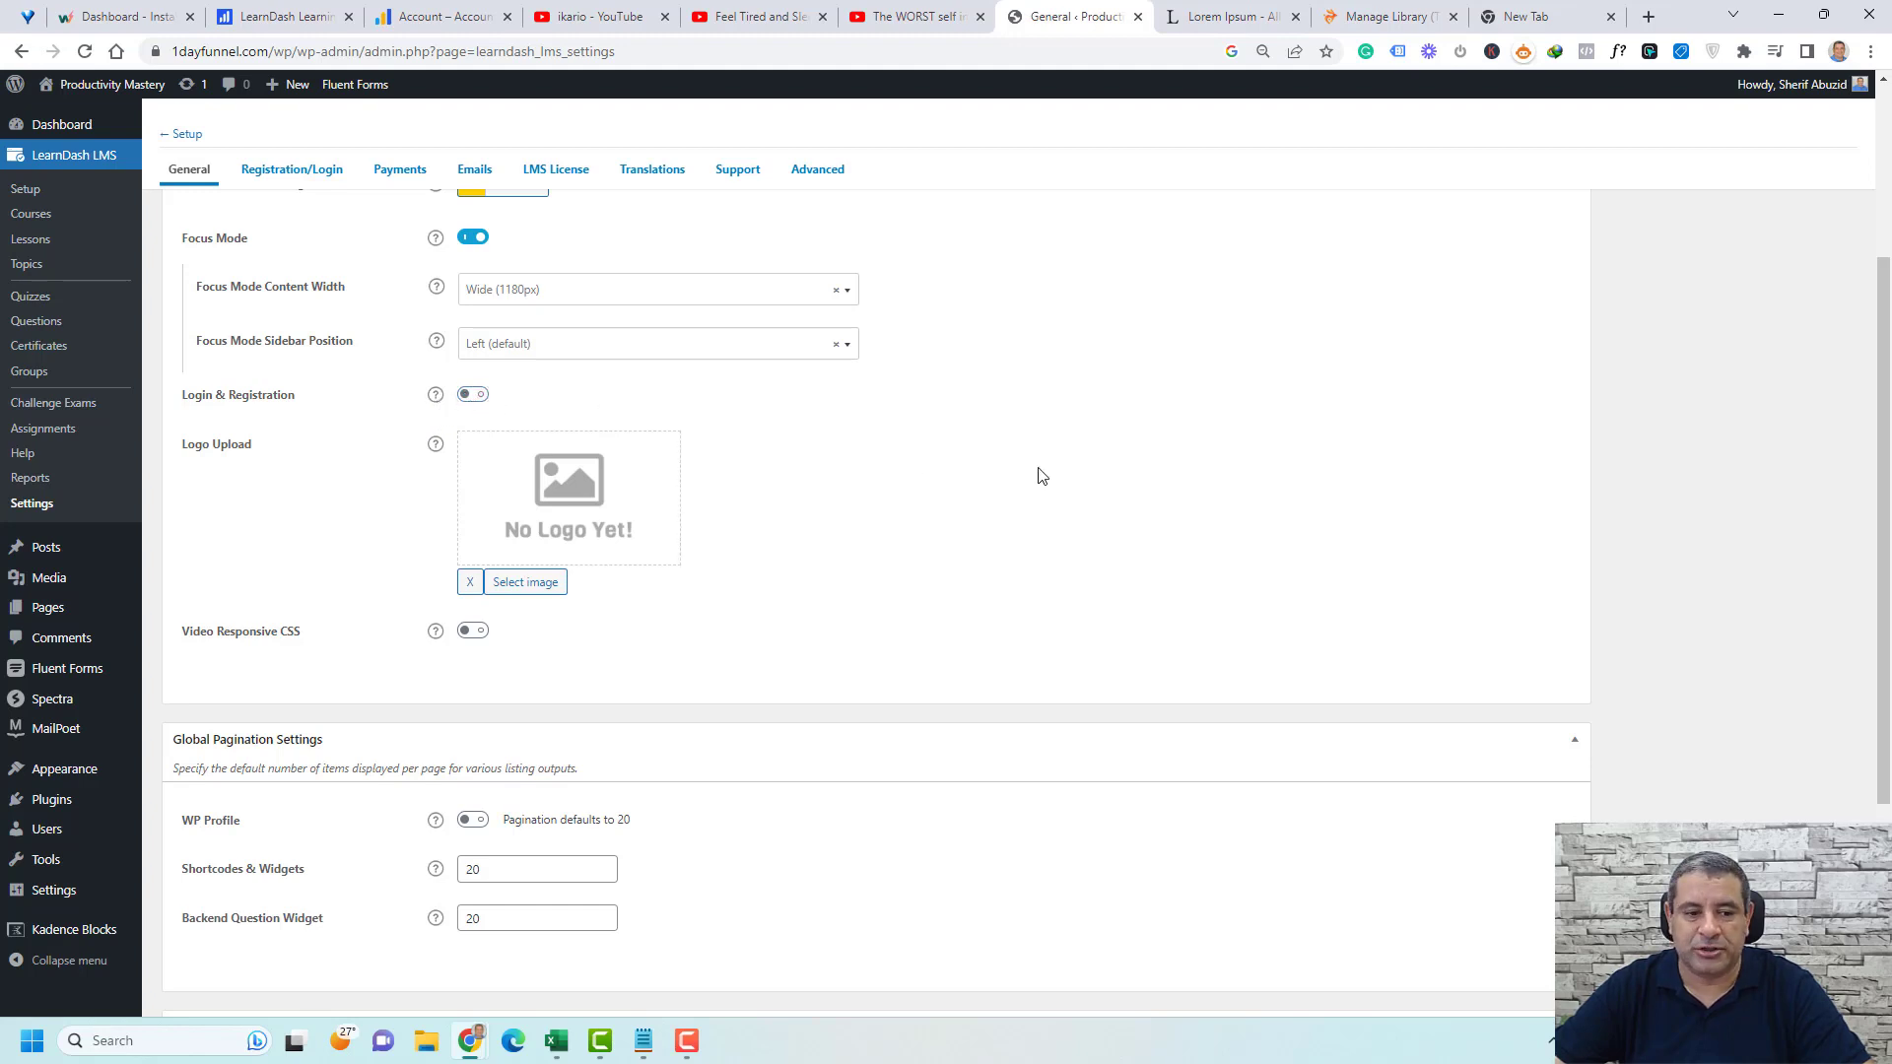
scroll(1041, 476, down, 3)
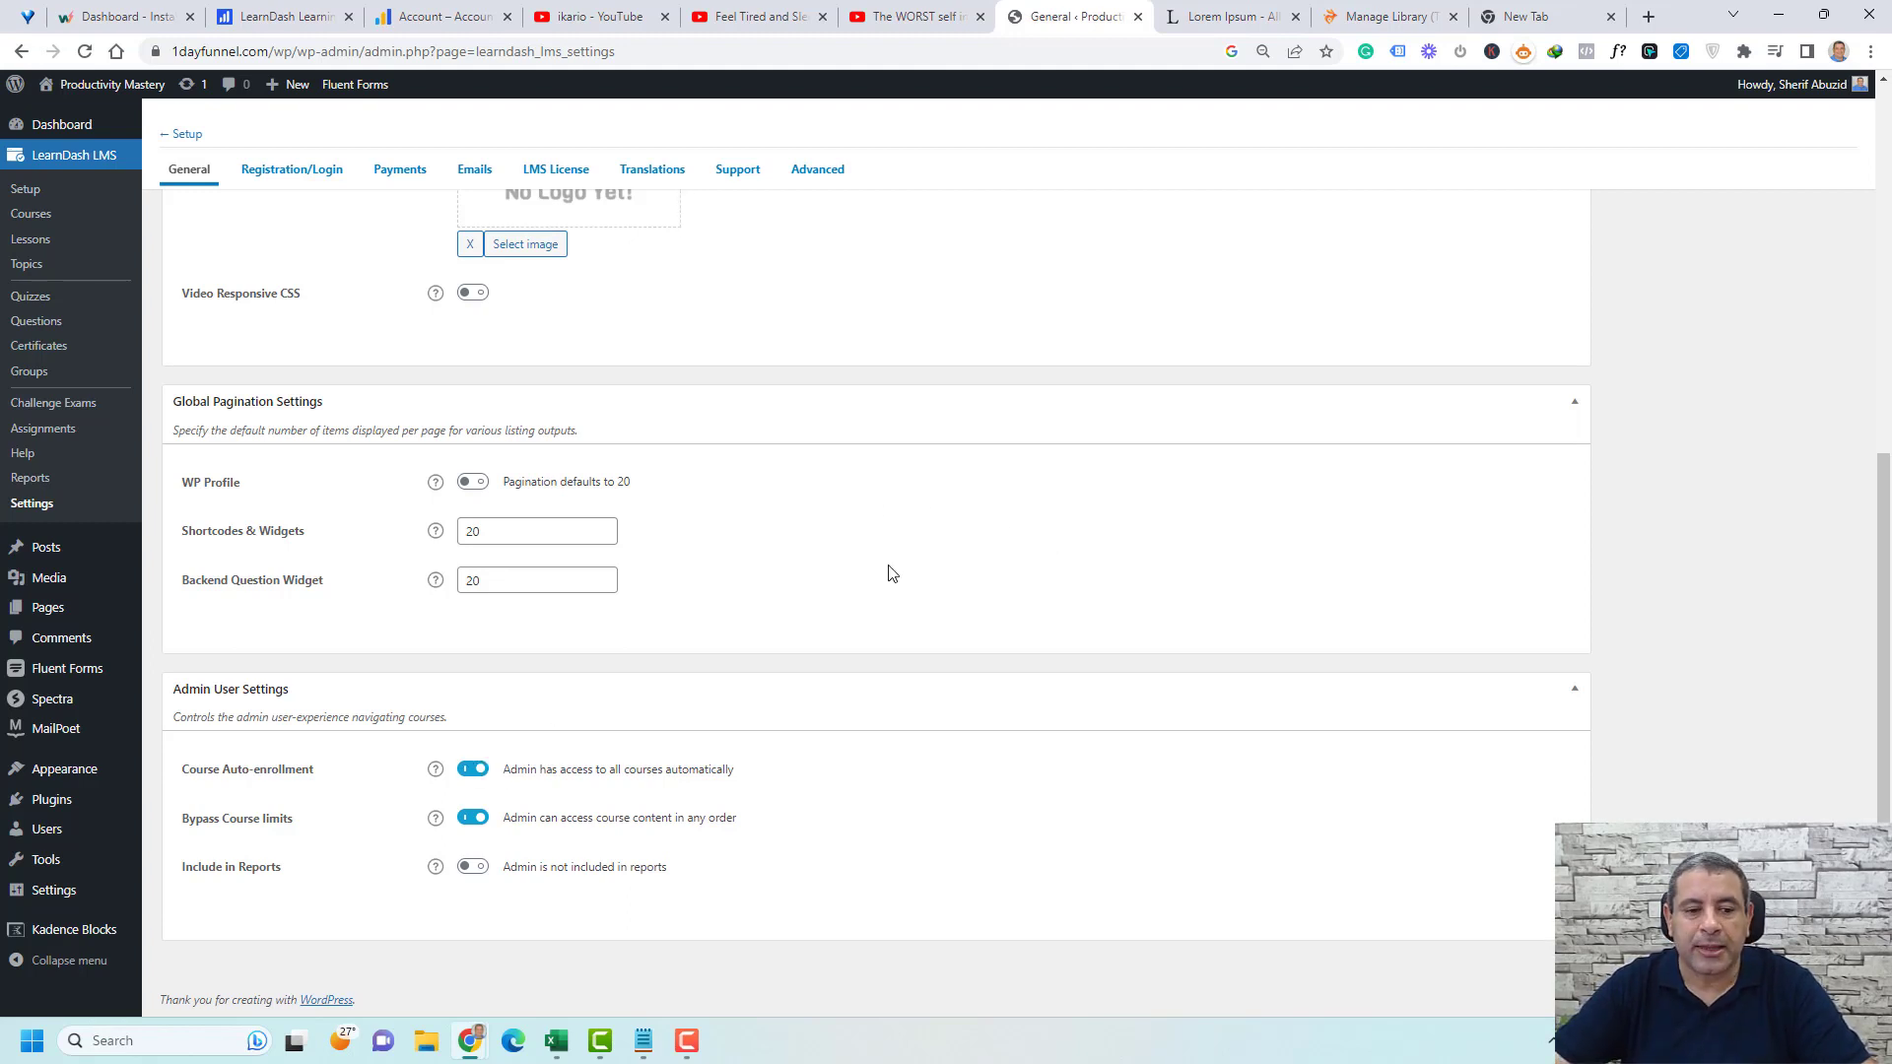
scroll(892, 547, up, 6)
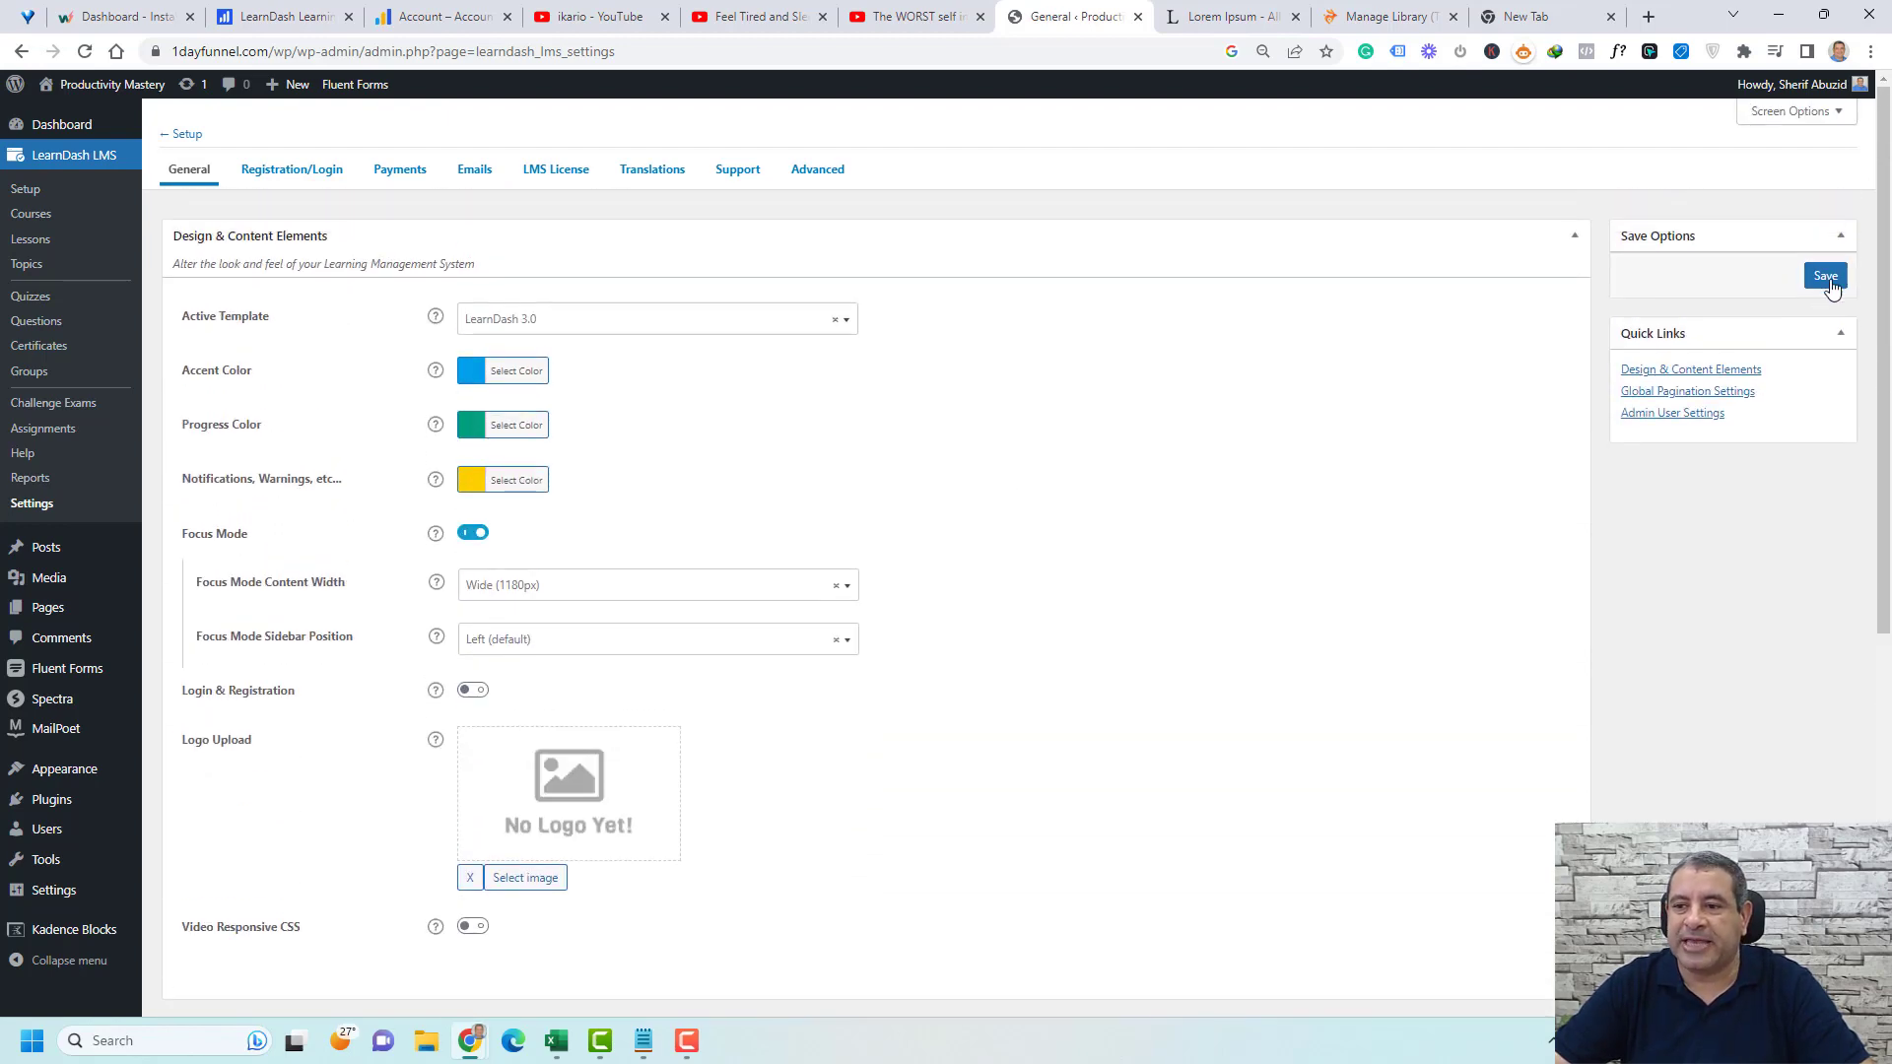
click(1827, 277)
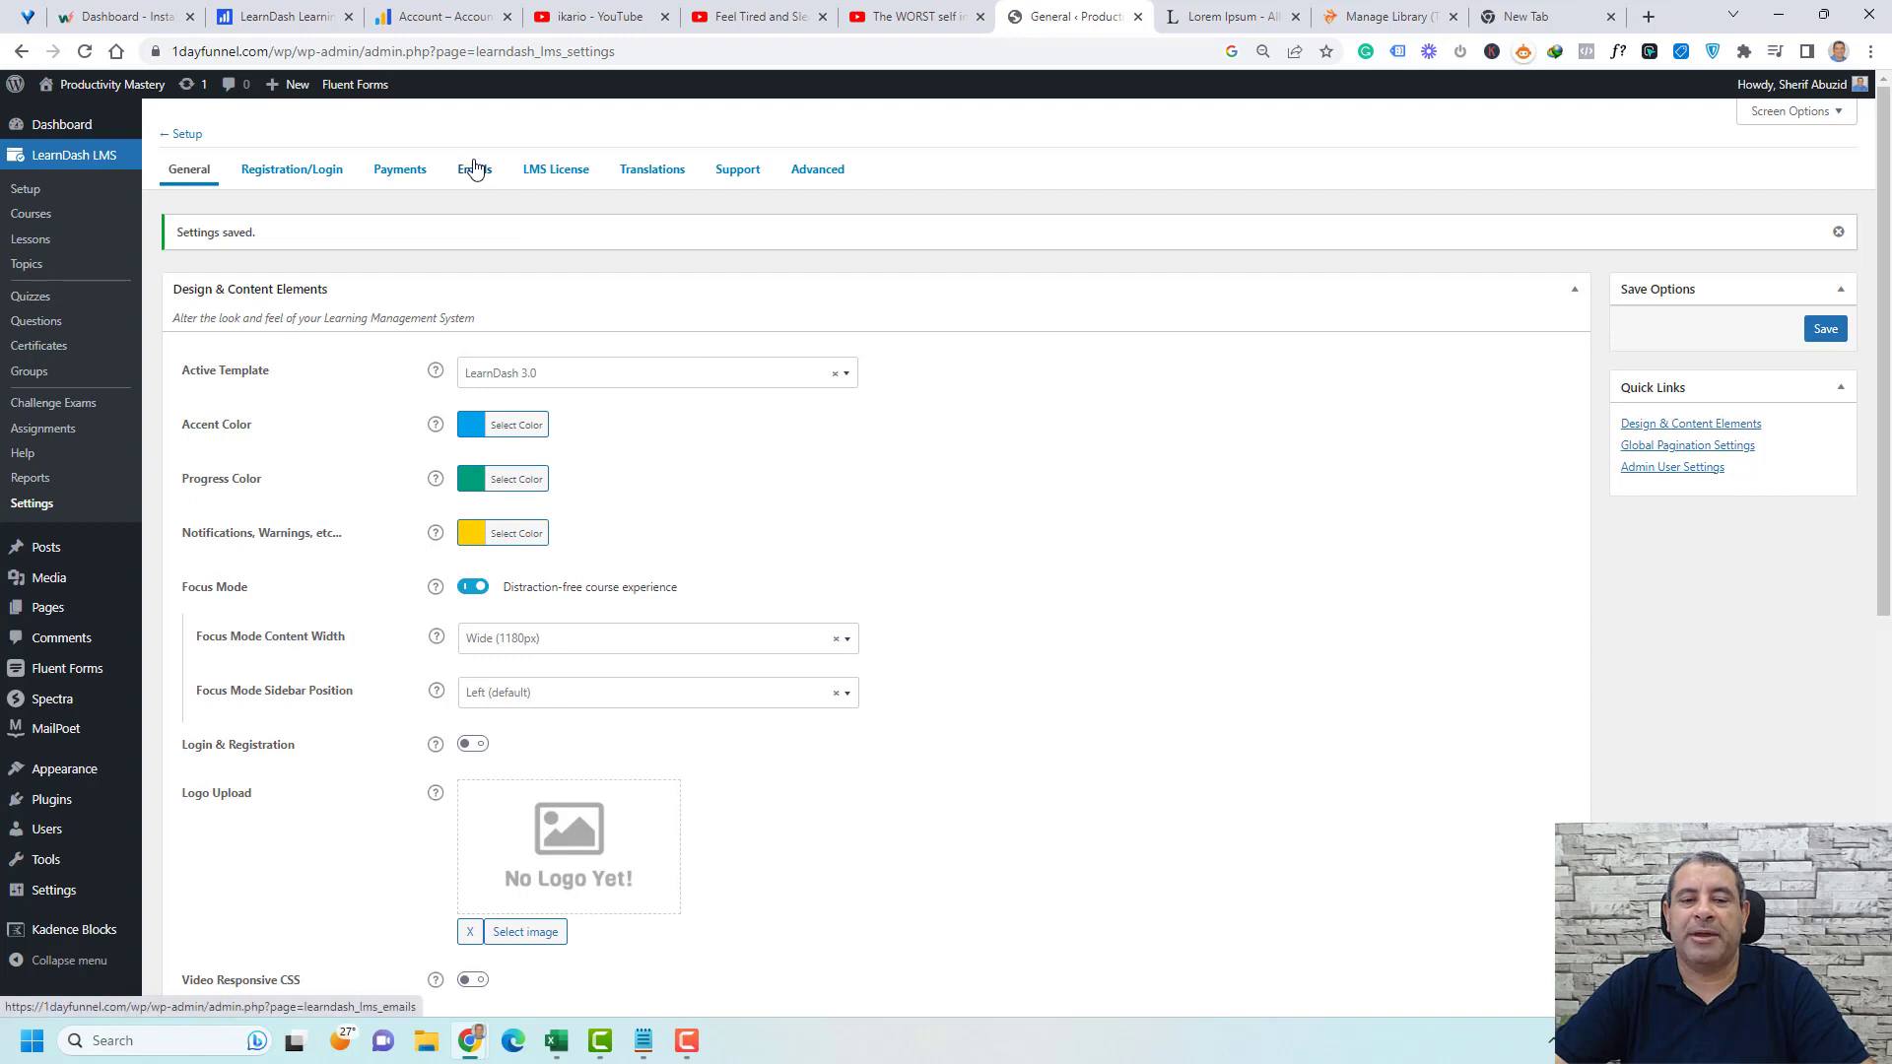
- Disable the Course Purchase Success, Group Purchase Success, New User Registration and Purchase Invoice email notifications, and save the settings
click(474, 170)
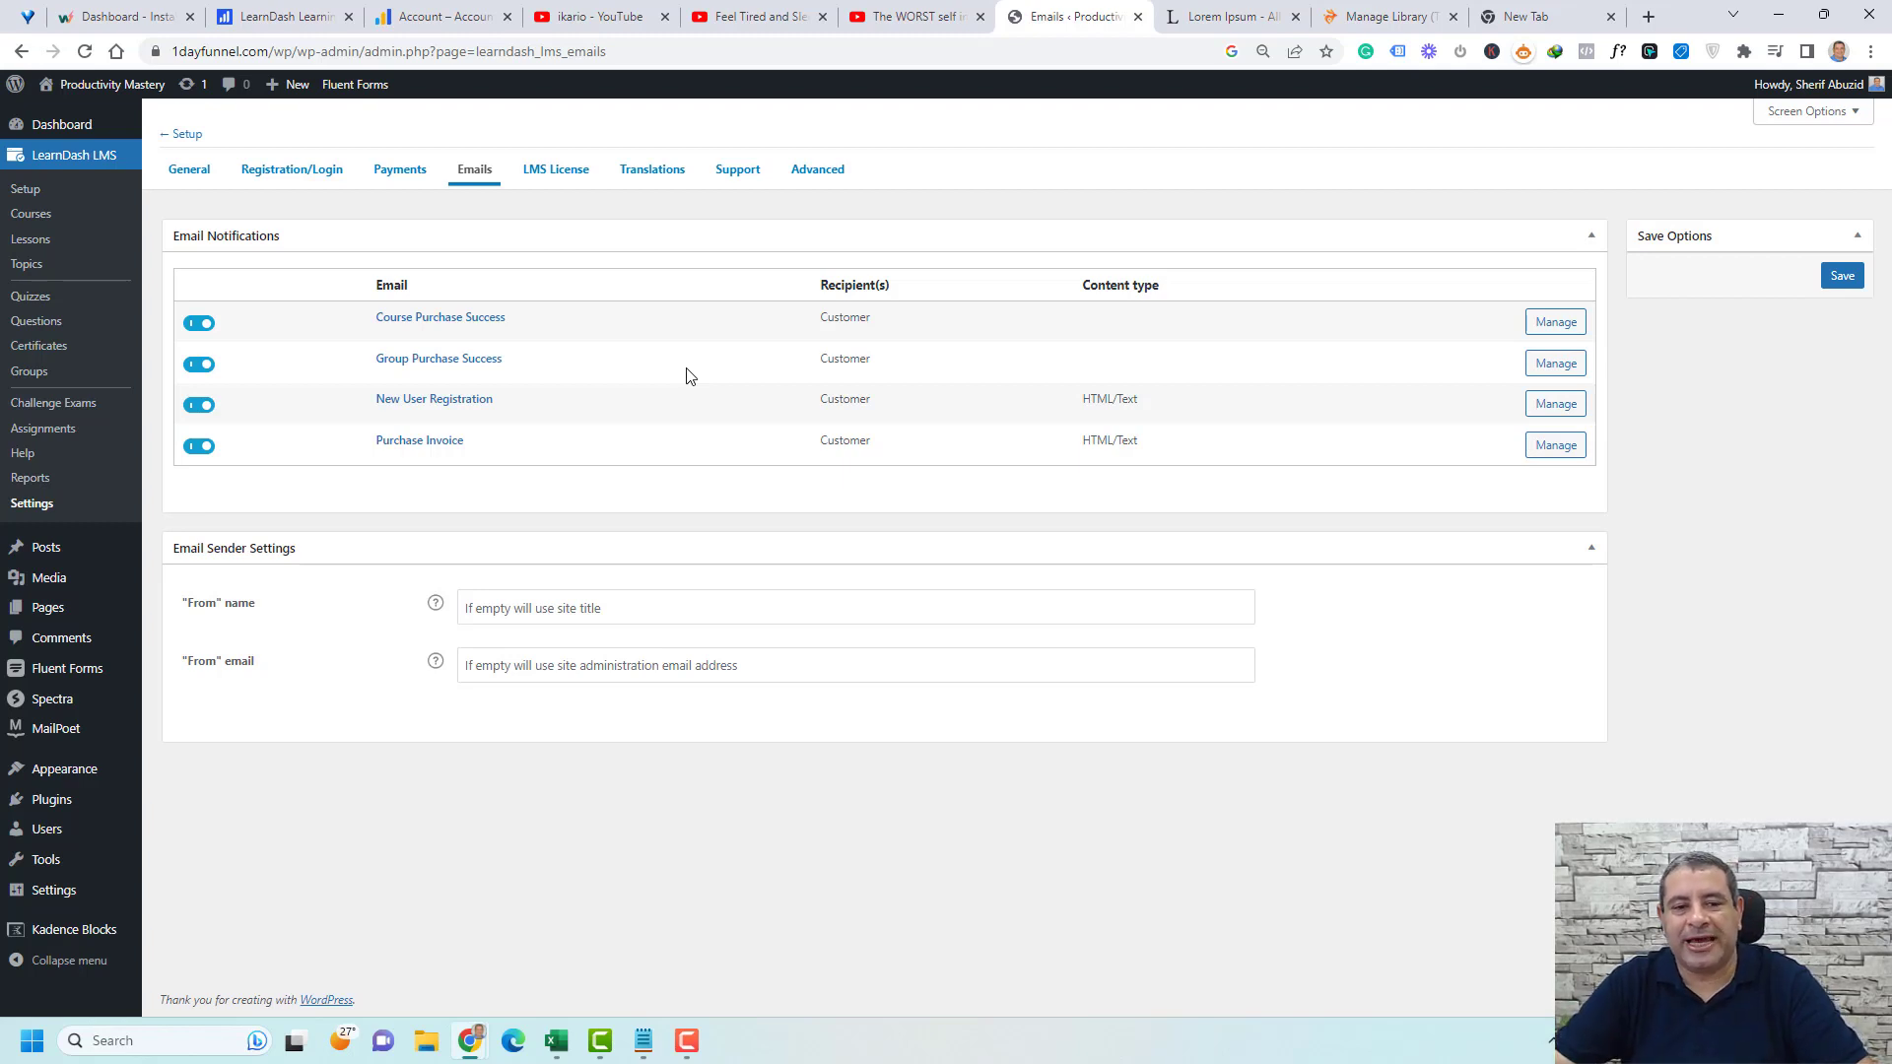
click(202, 326)
click(201, 366)
click(201, 407)
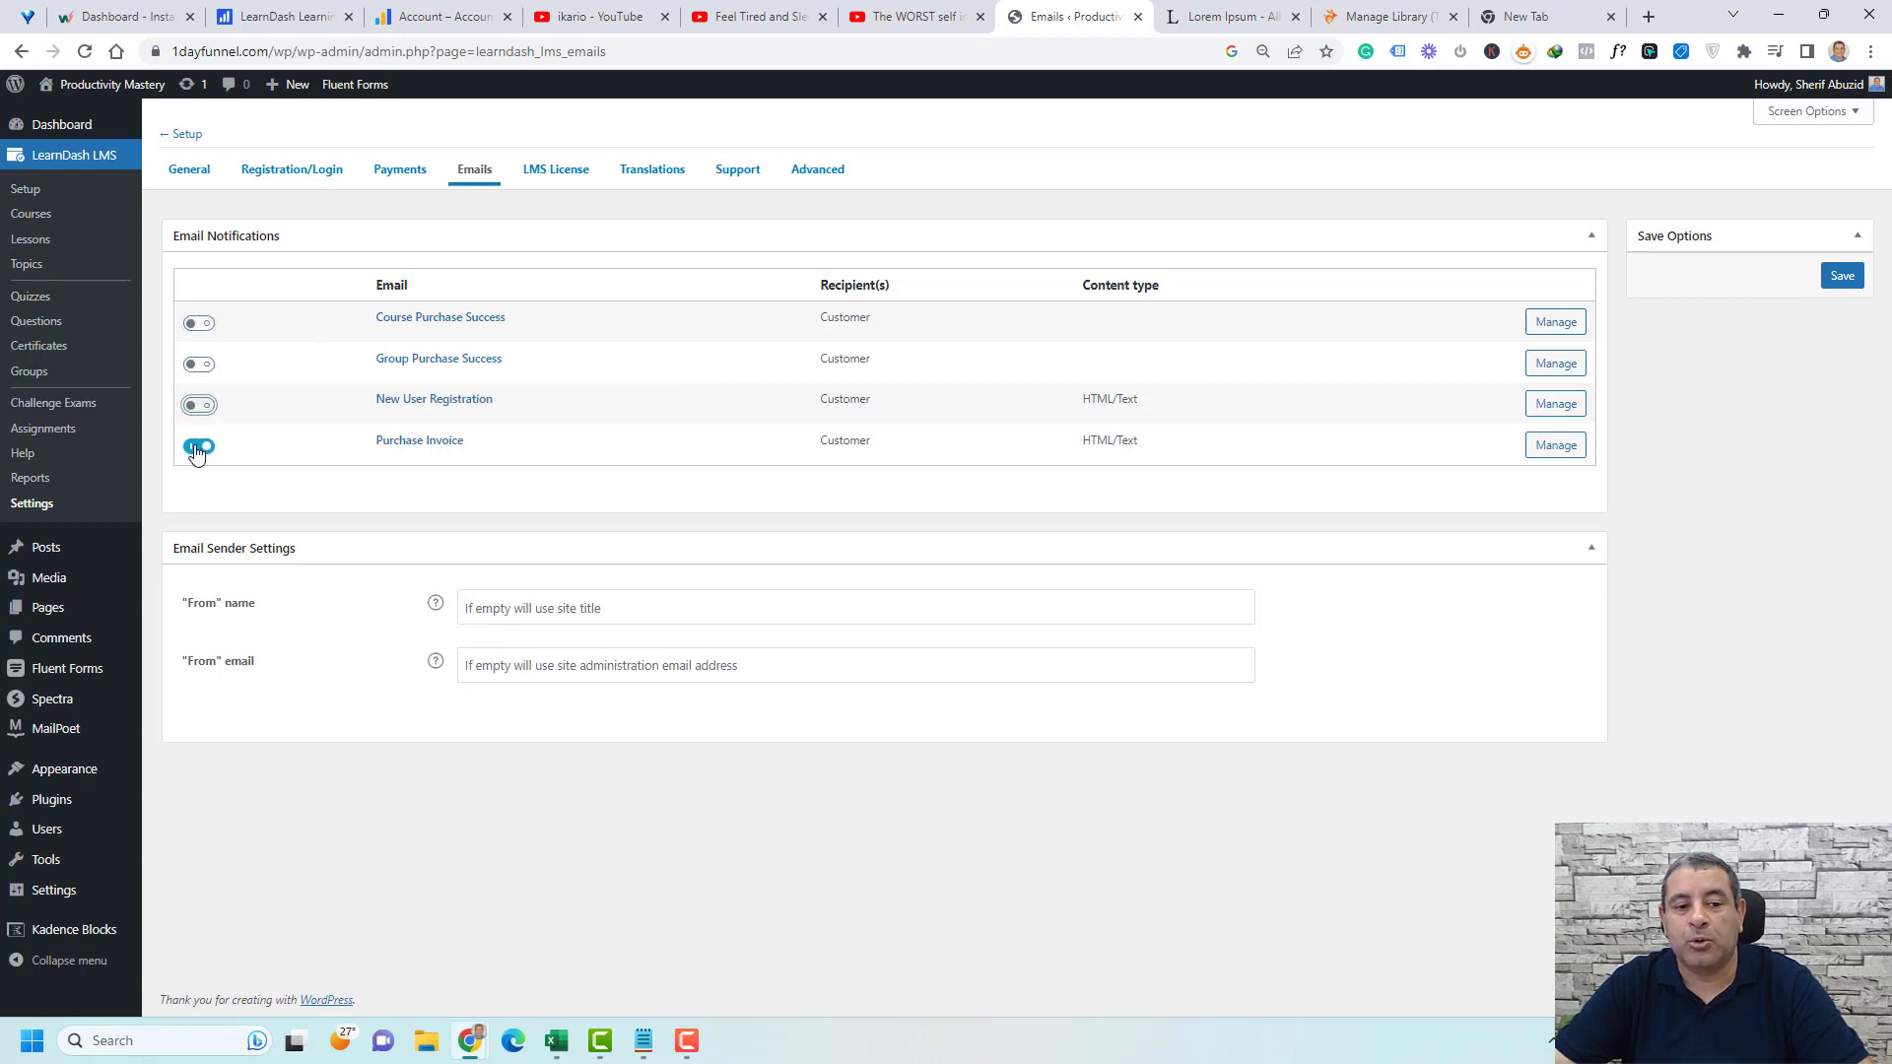
click(201, 448)
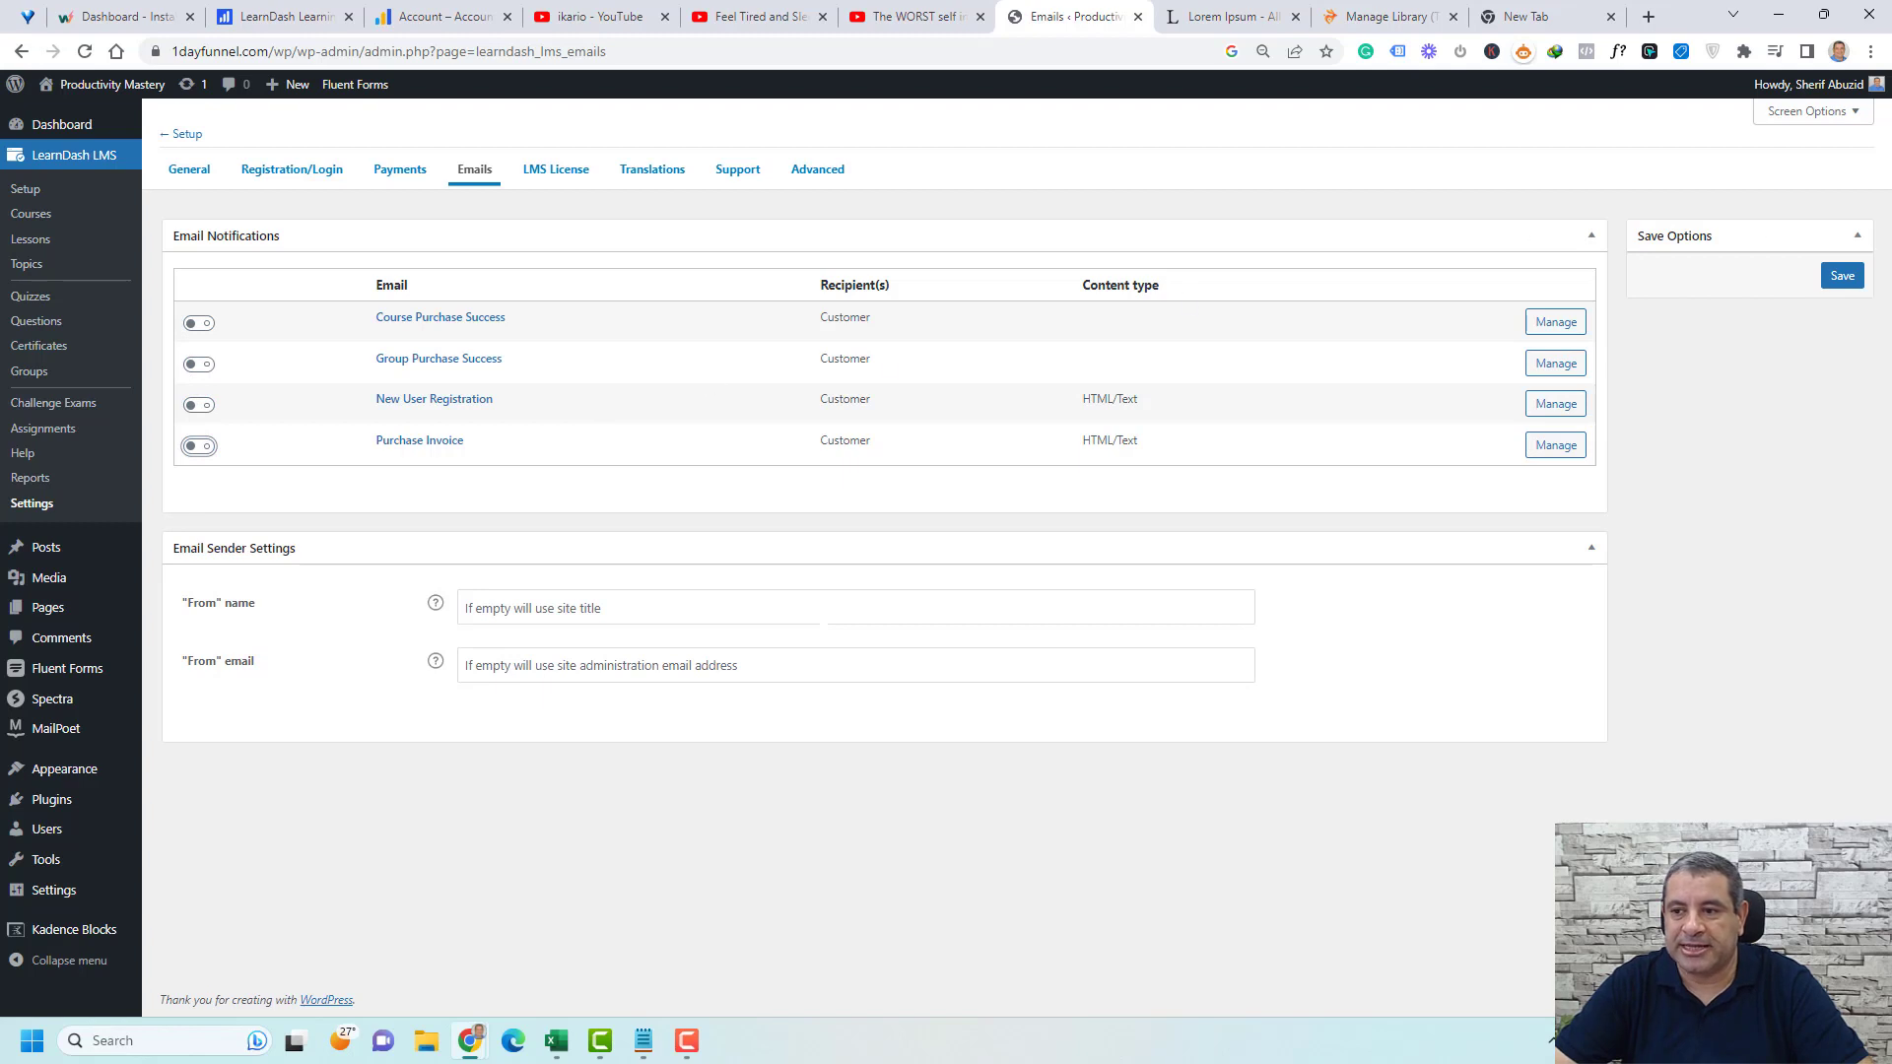
click(1842, 276)
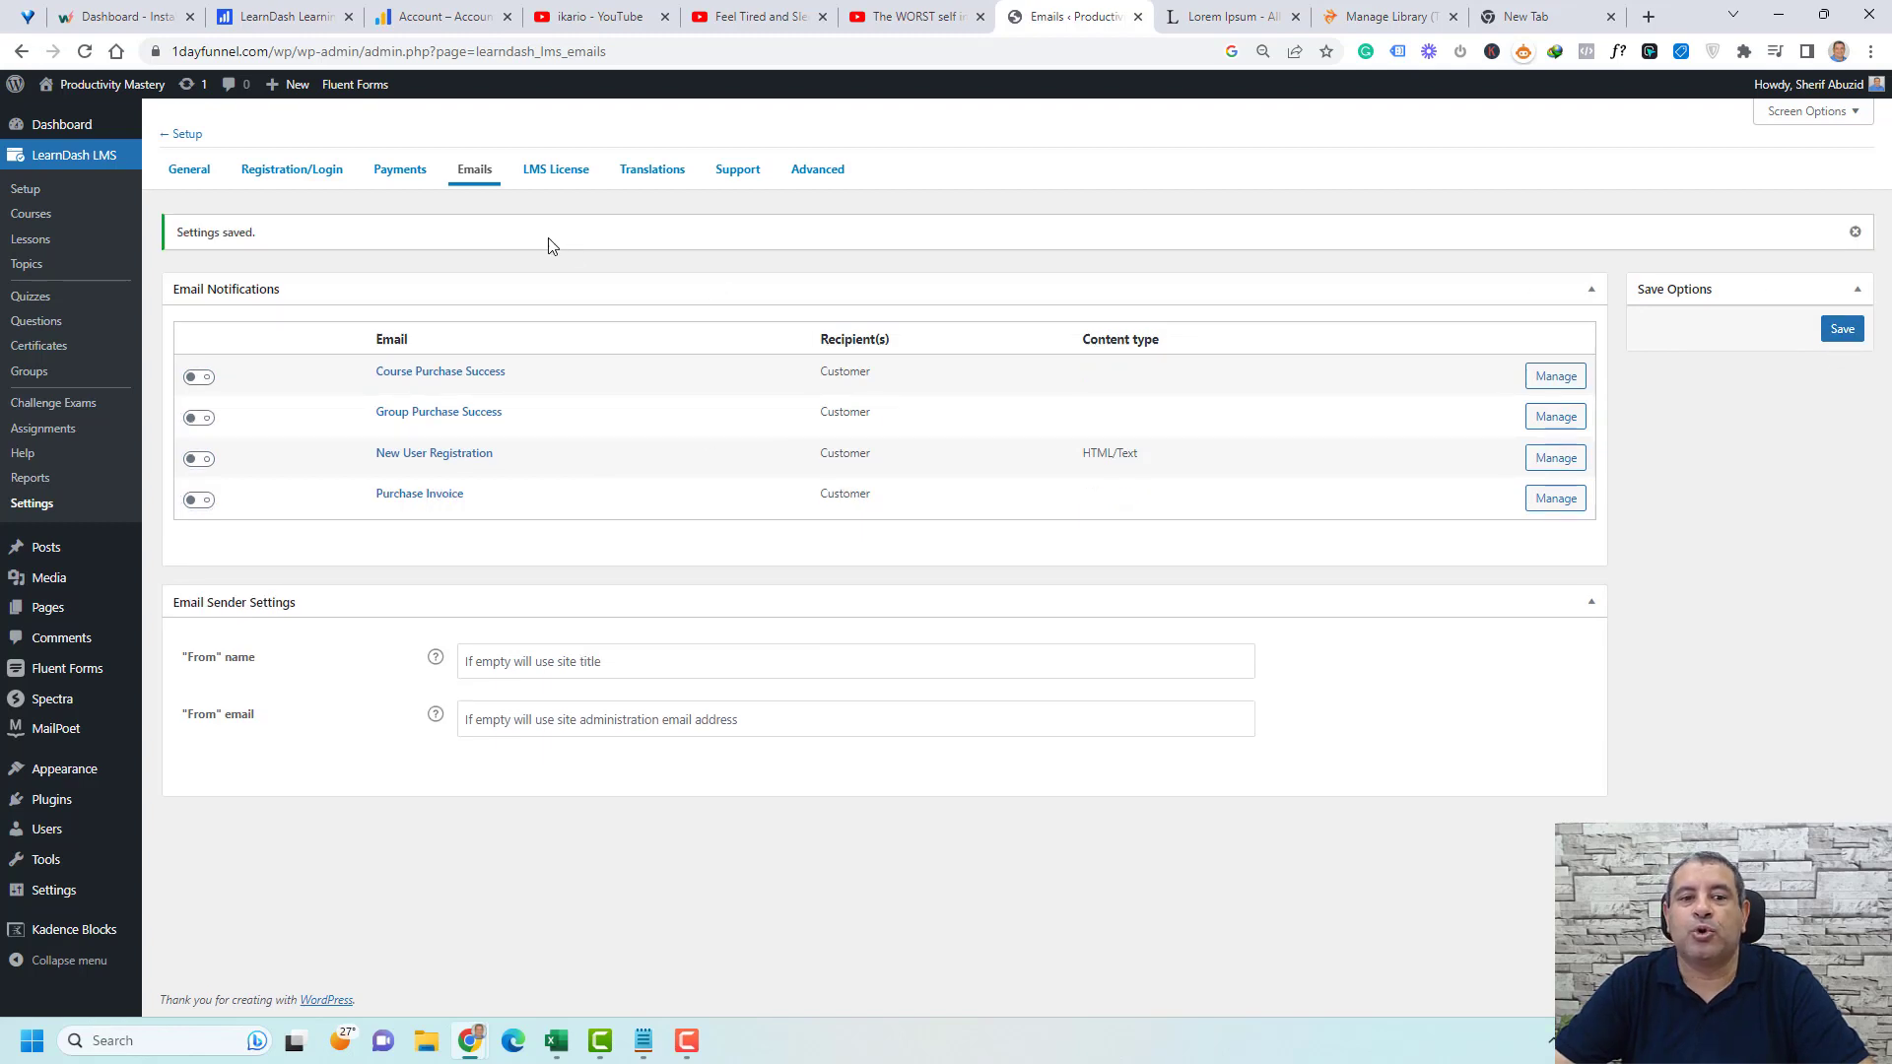
- View the LMS License settings, and install the LearnDash Course Grid add-on from the available LearnDash add-ons
click(558, 172)
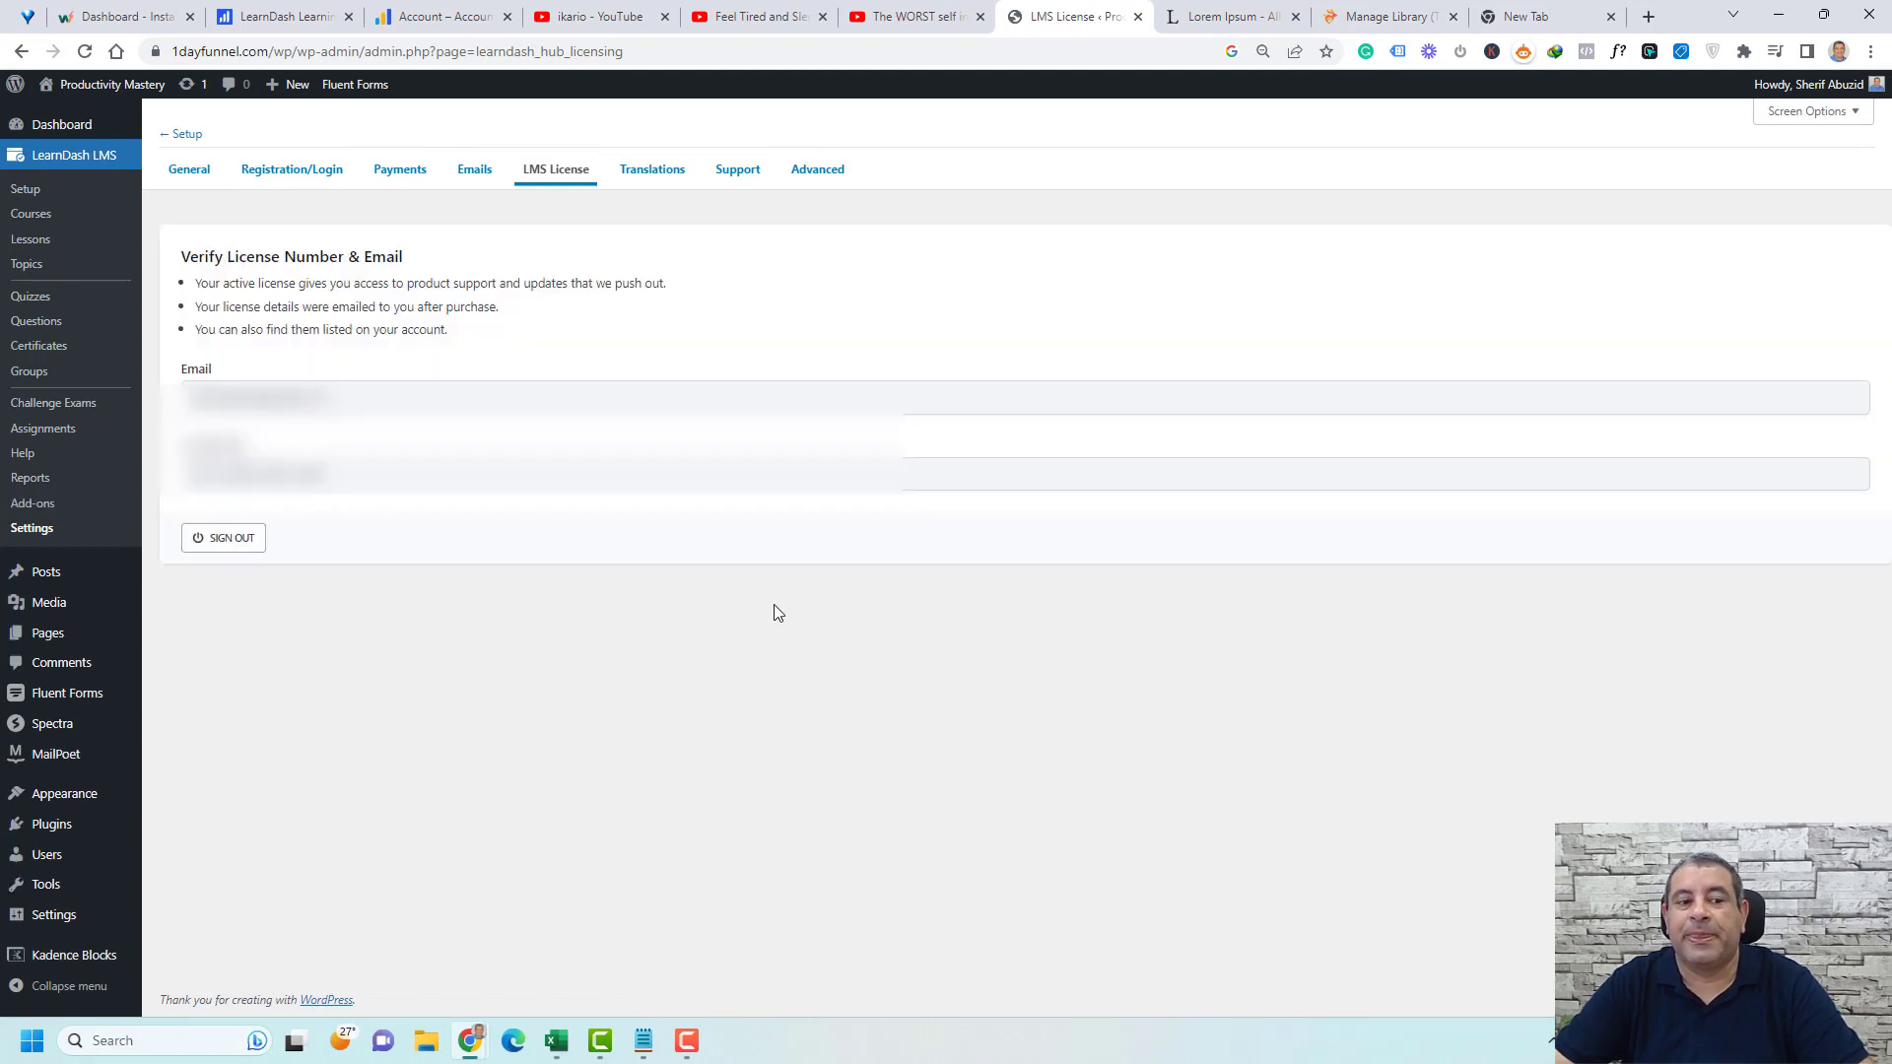
click(36, 505)
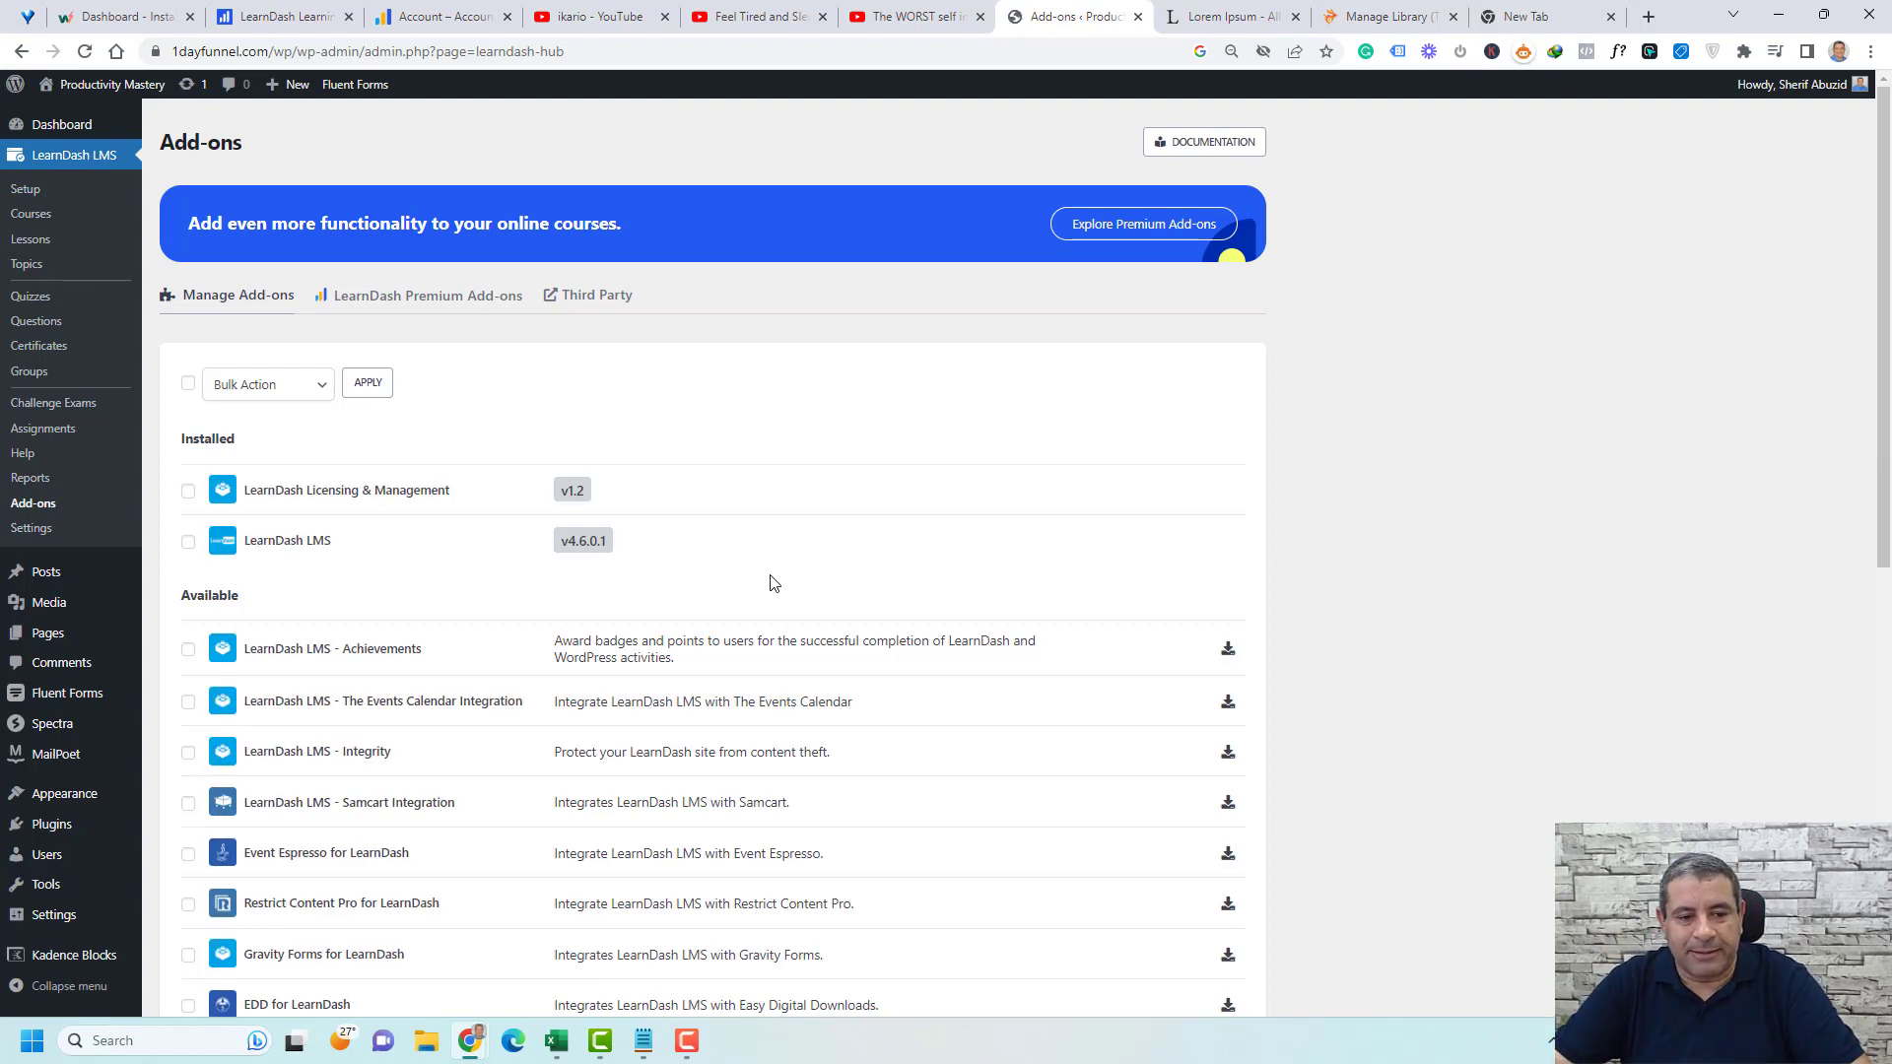
scroll(774, 583, down, 3)
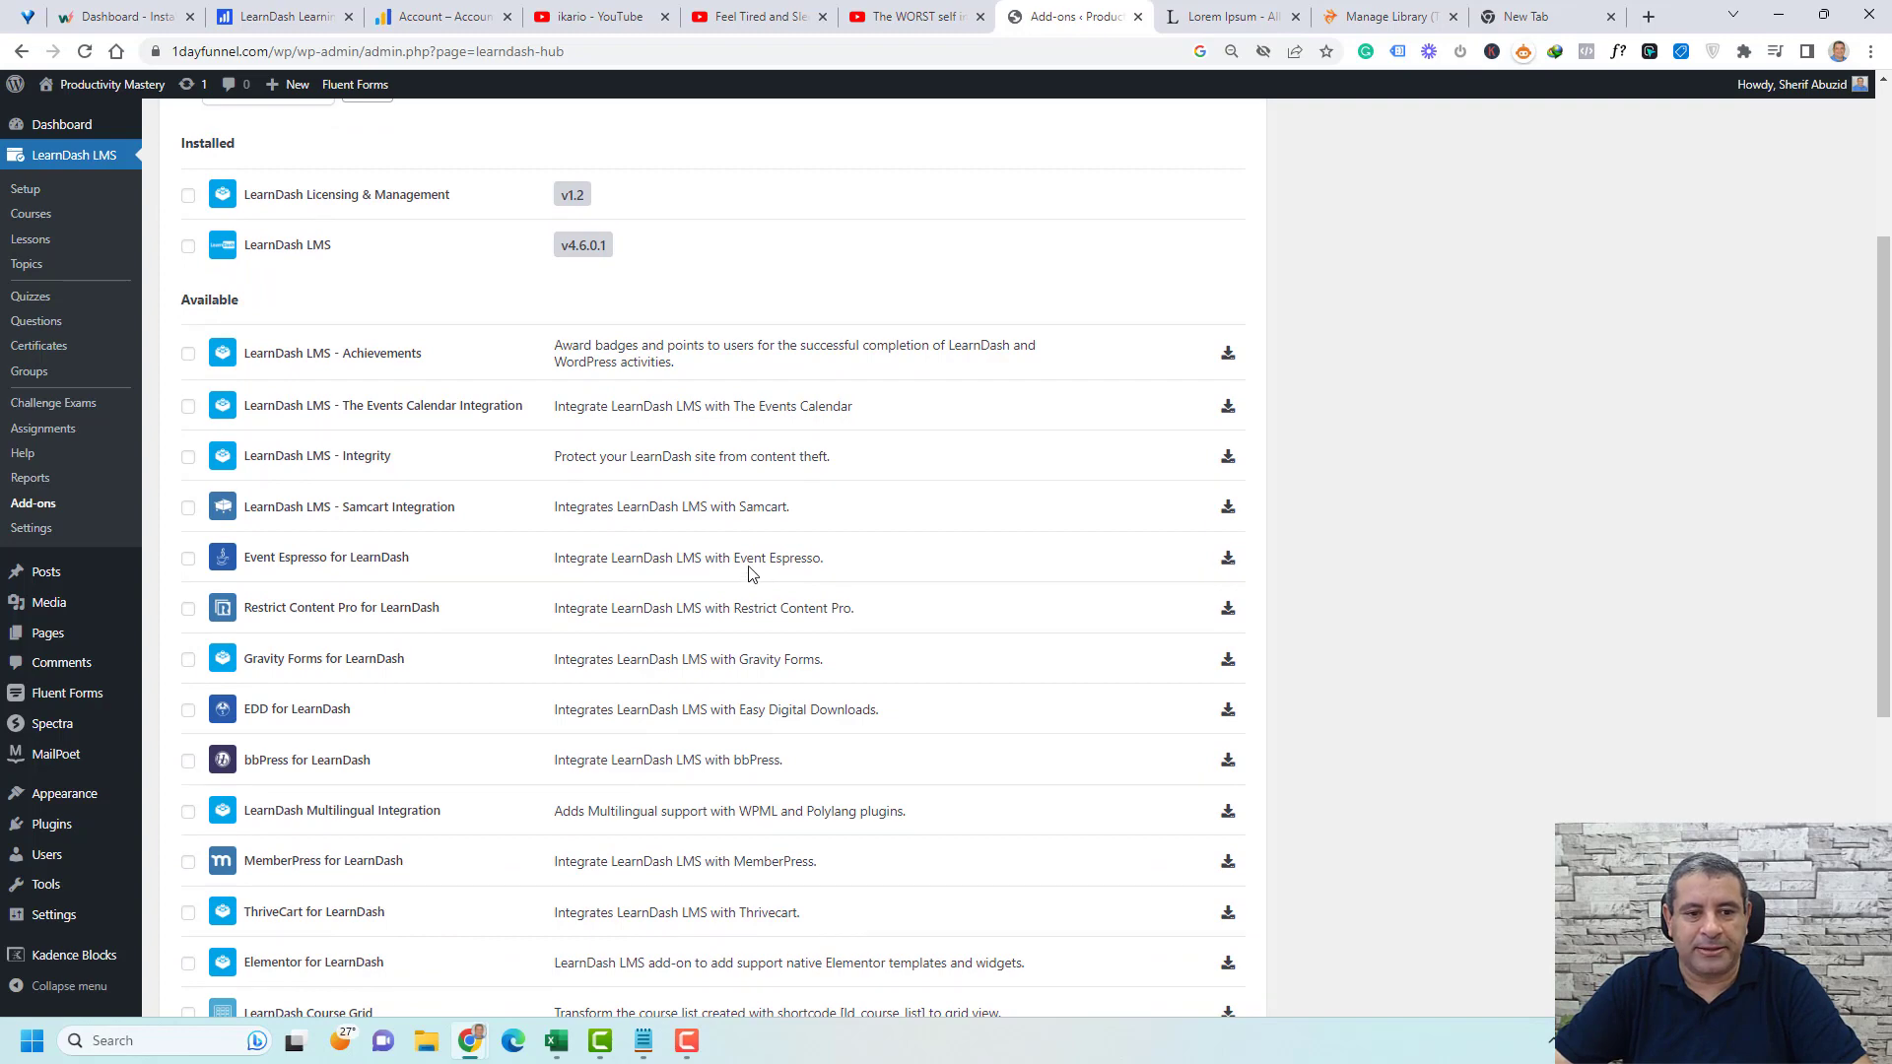
scroll(414, 258, down, 5)
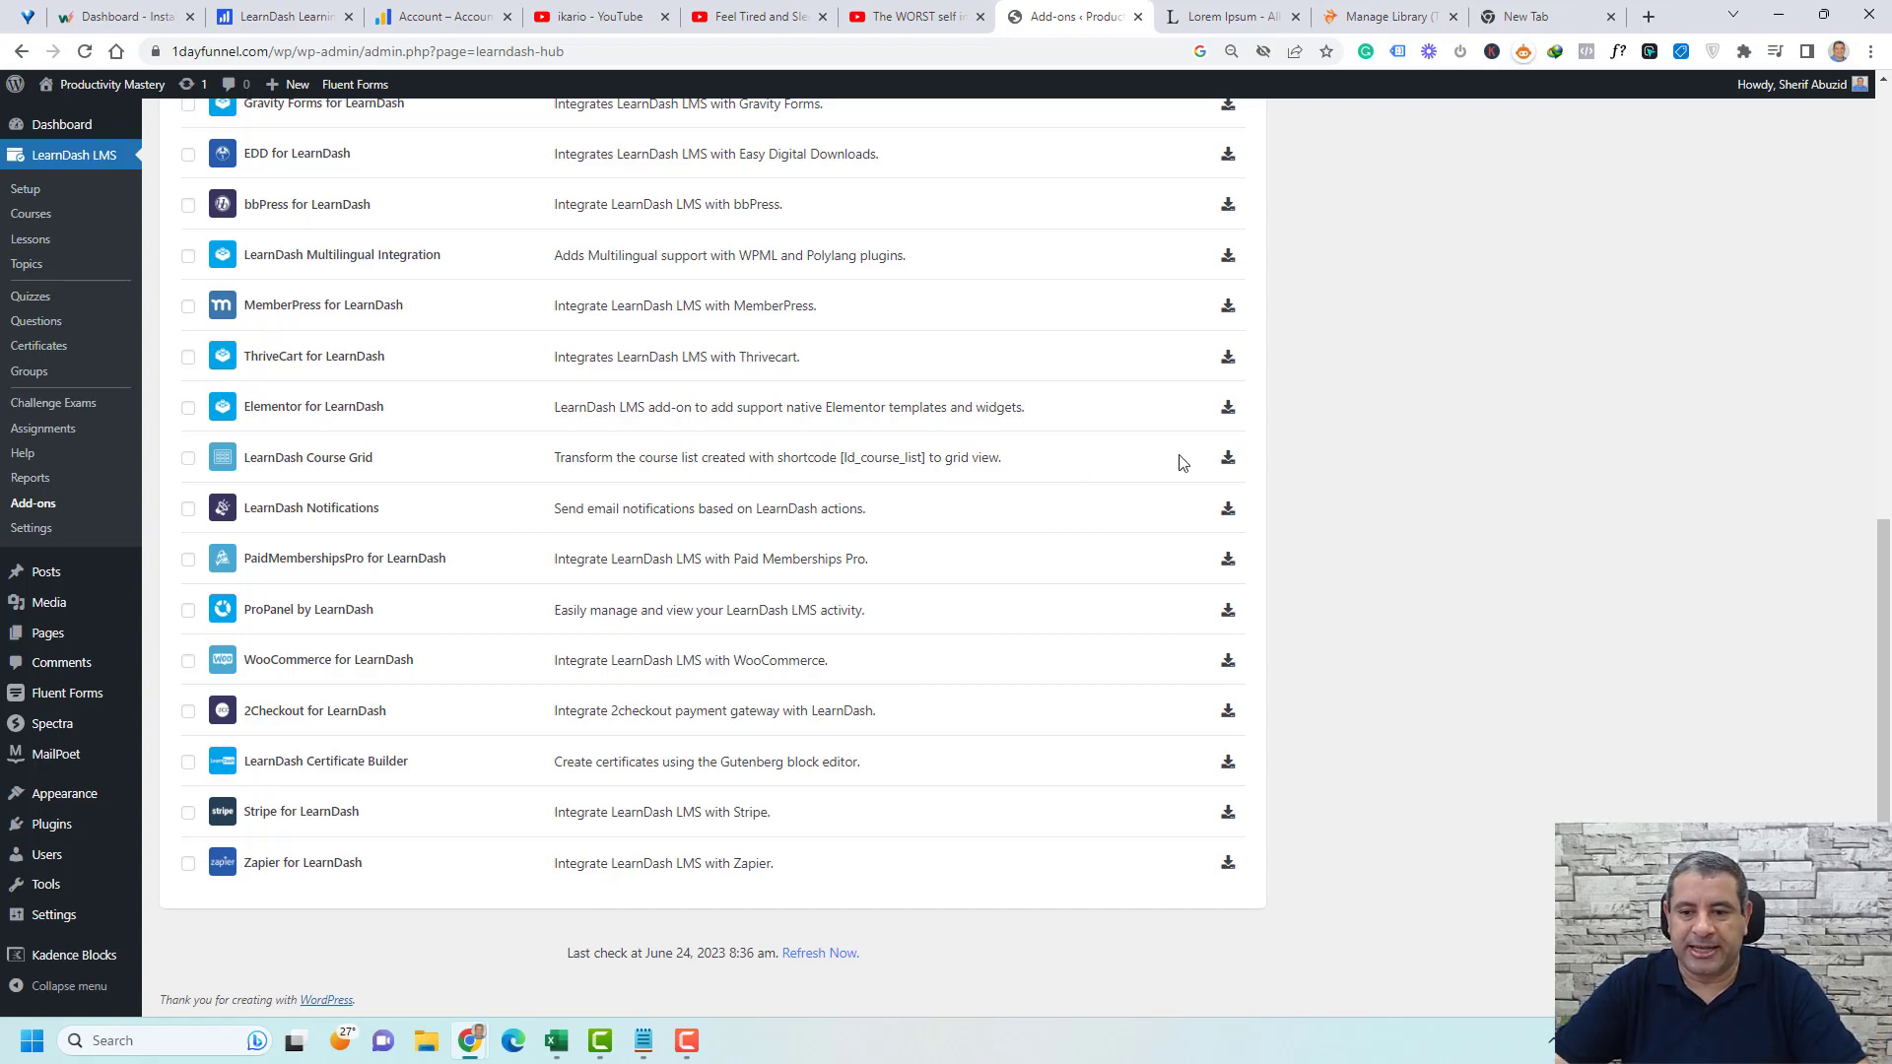
click(1229, 461)
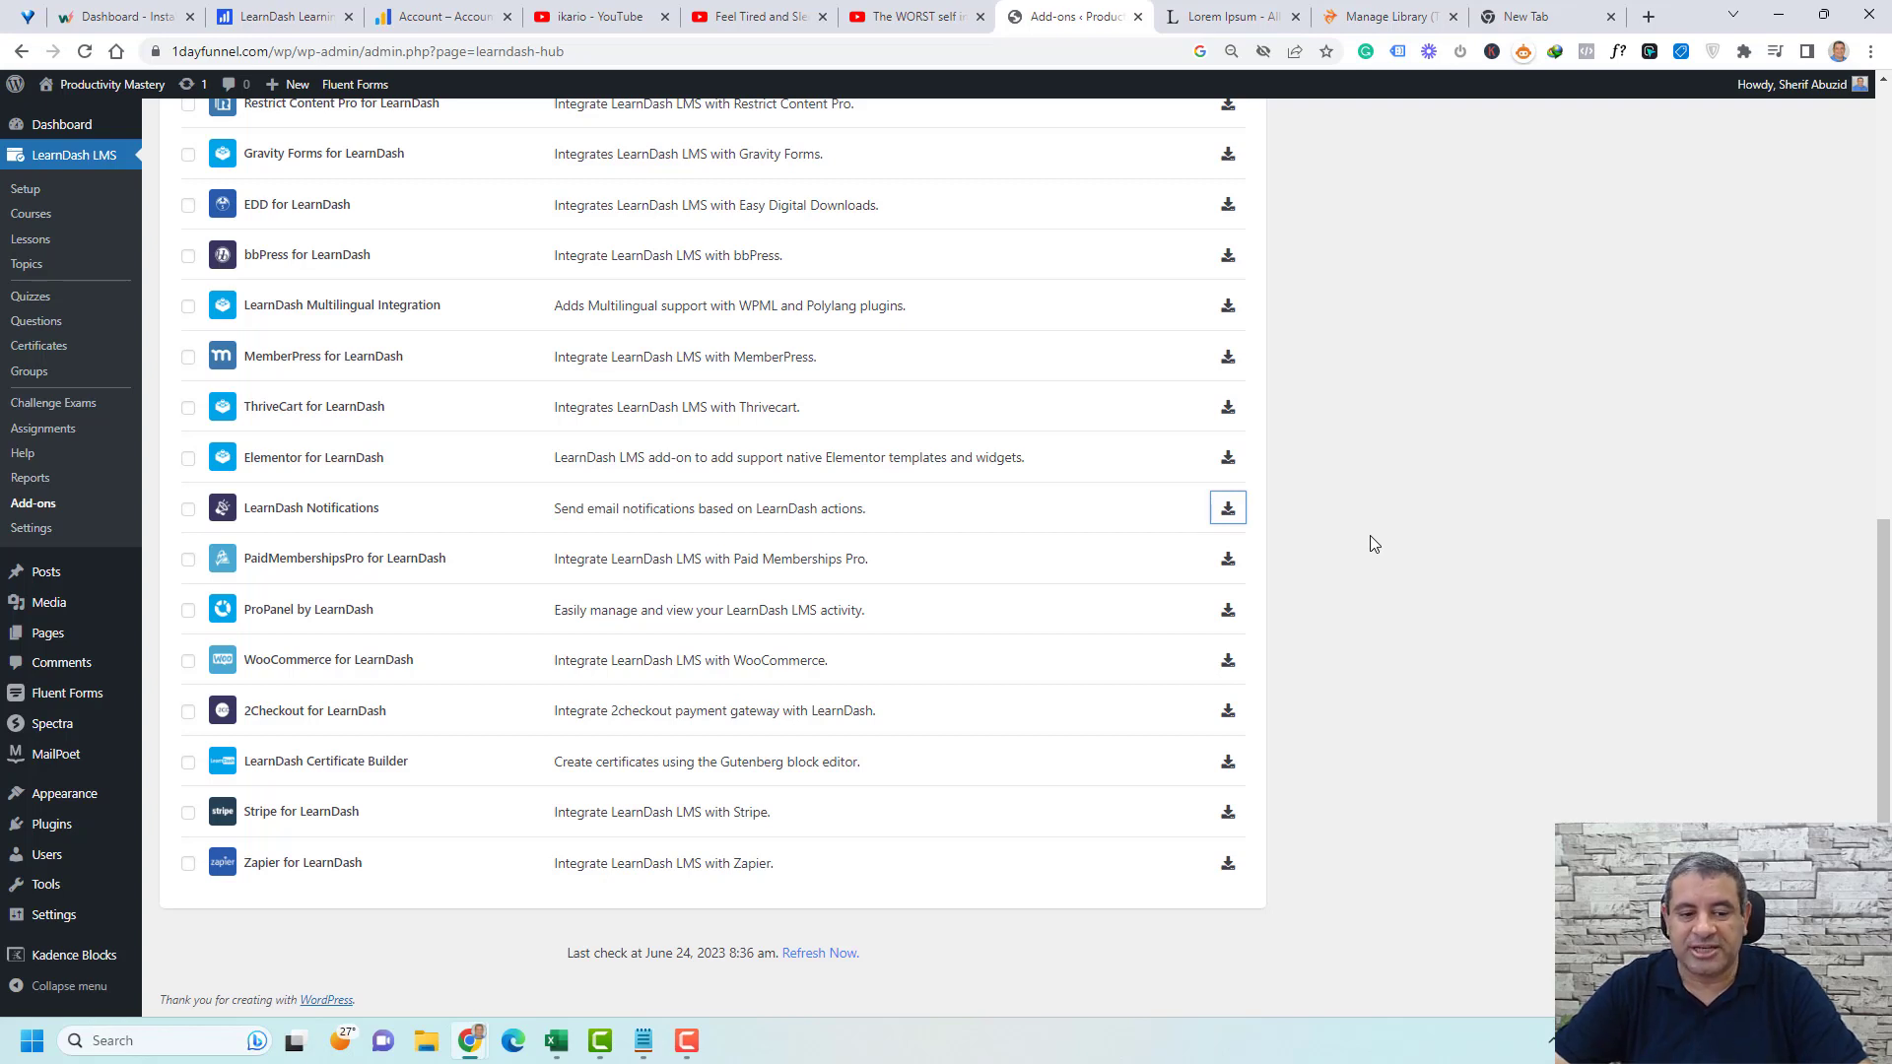
- Activate the newly installed LearnDash Course Grid add-on
scroll(849, 578, up, 3)
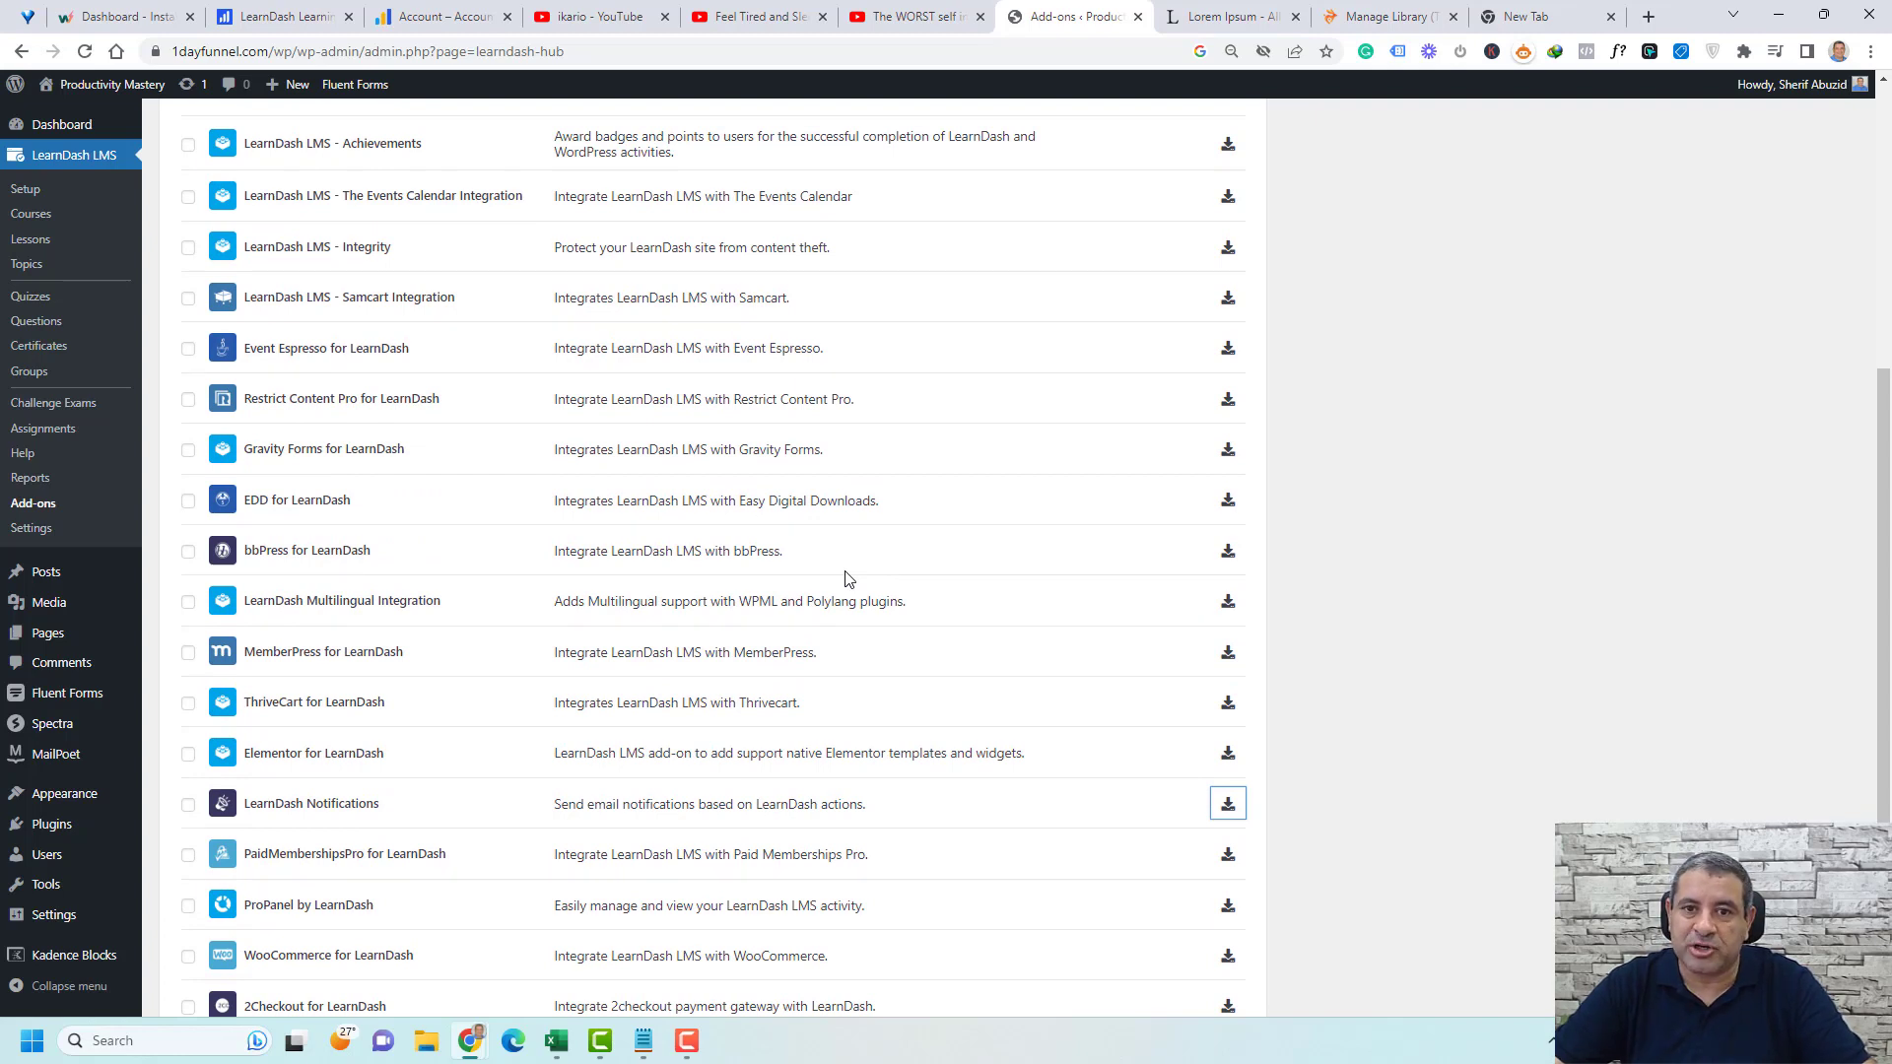
scroll(849, 579, up, 2)
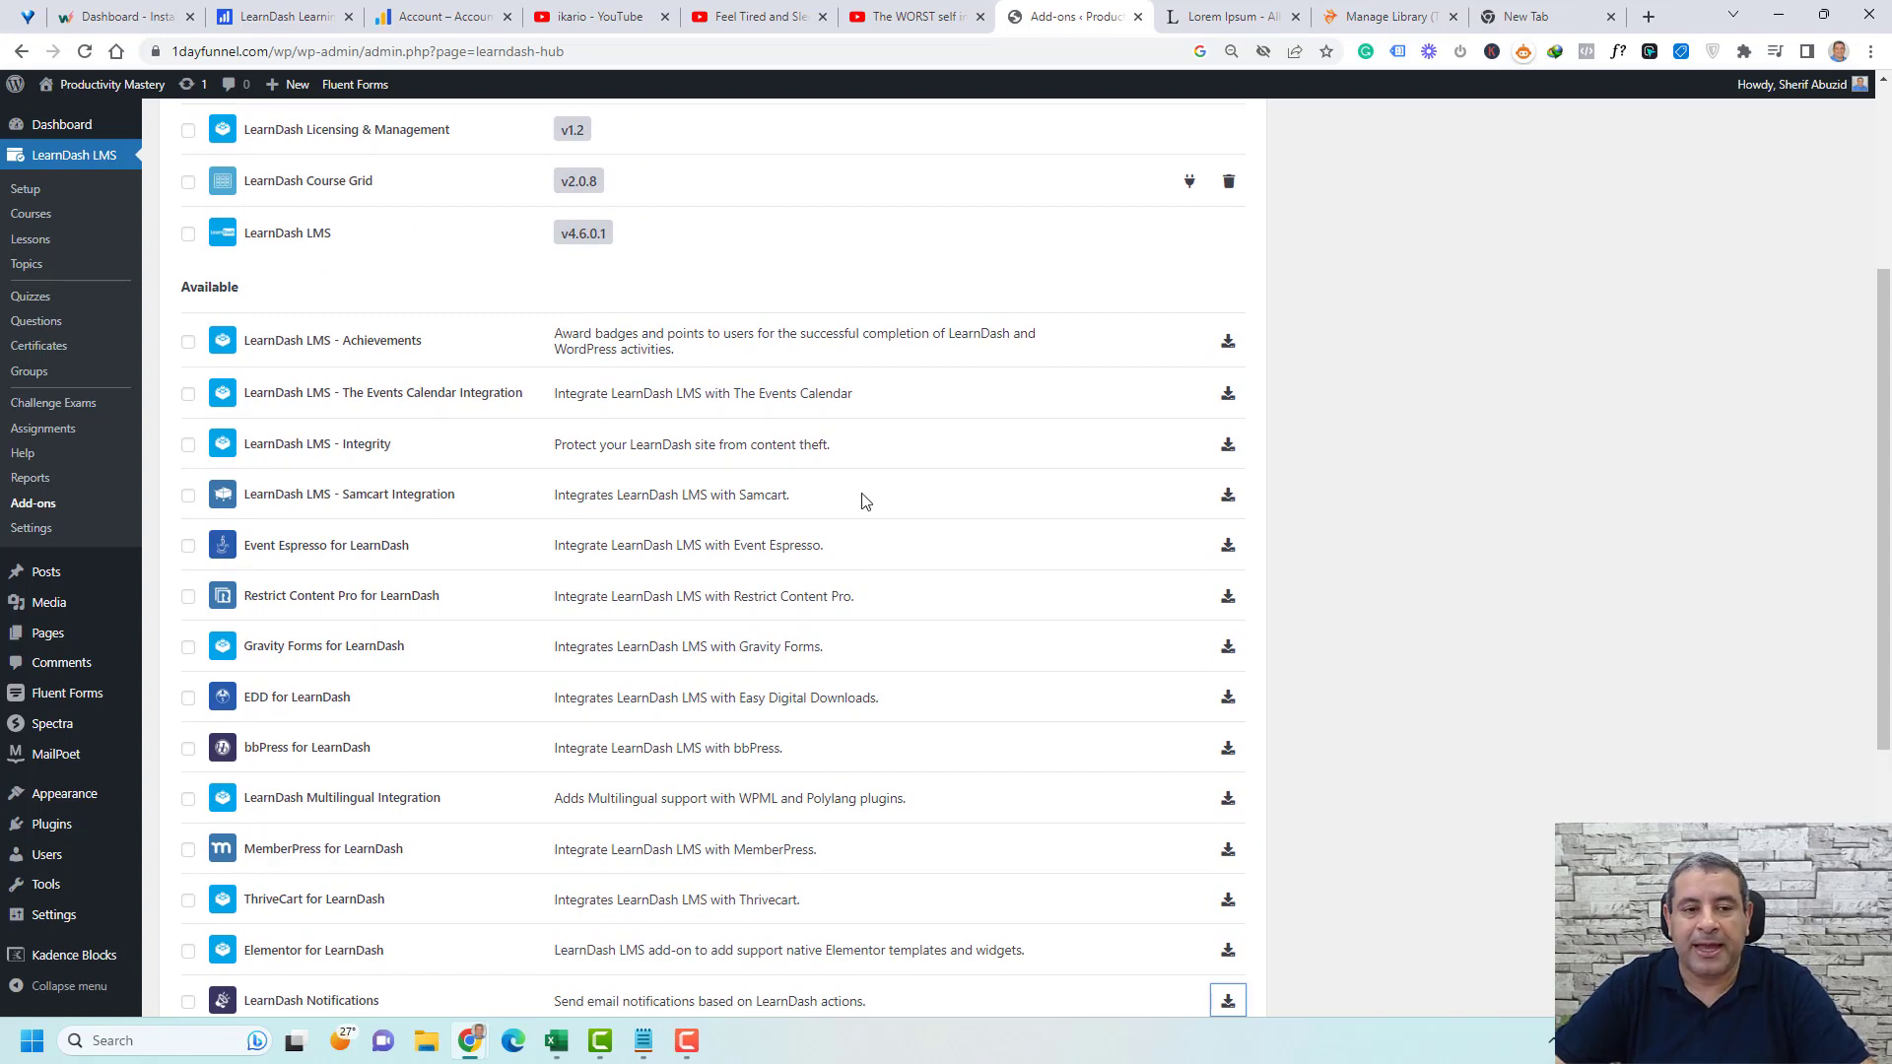
scroll(864, 501, up, 2)
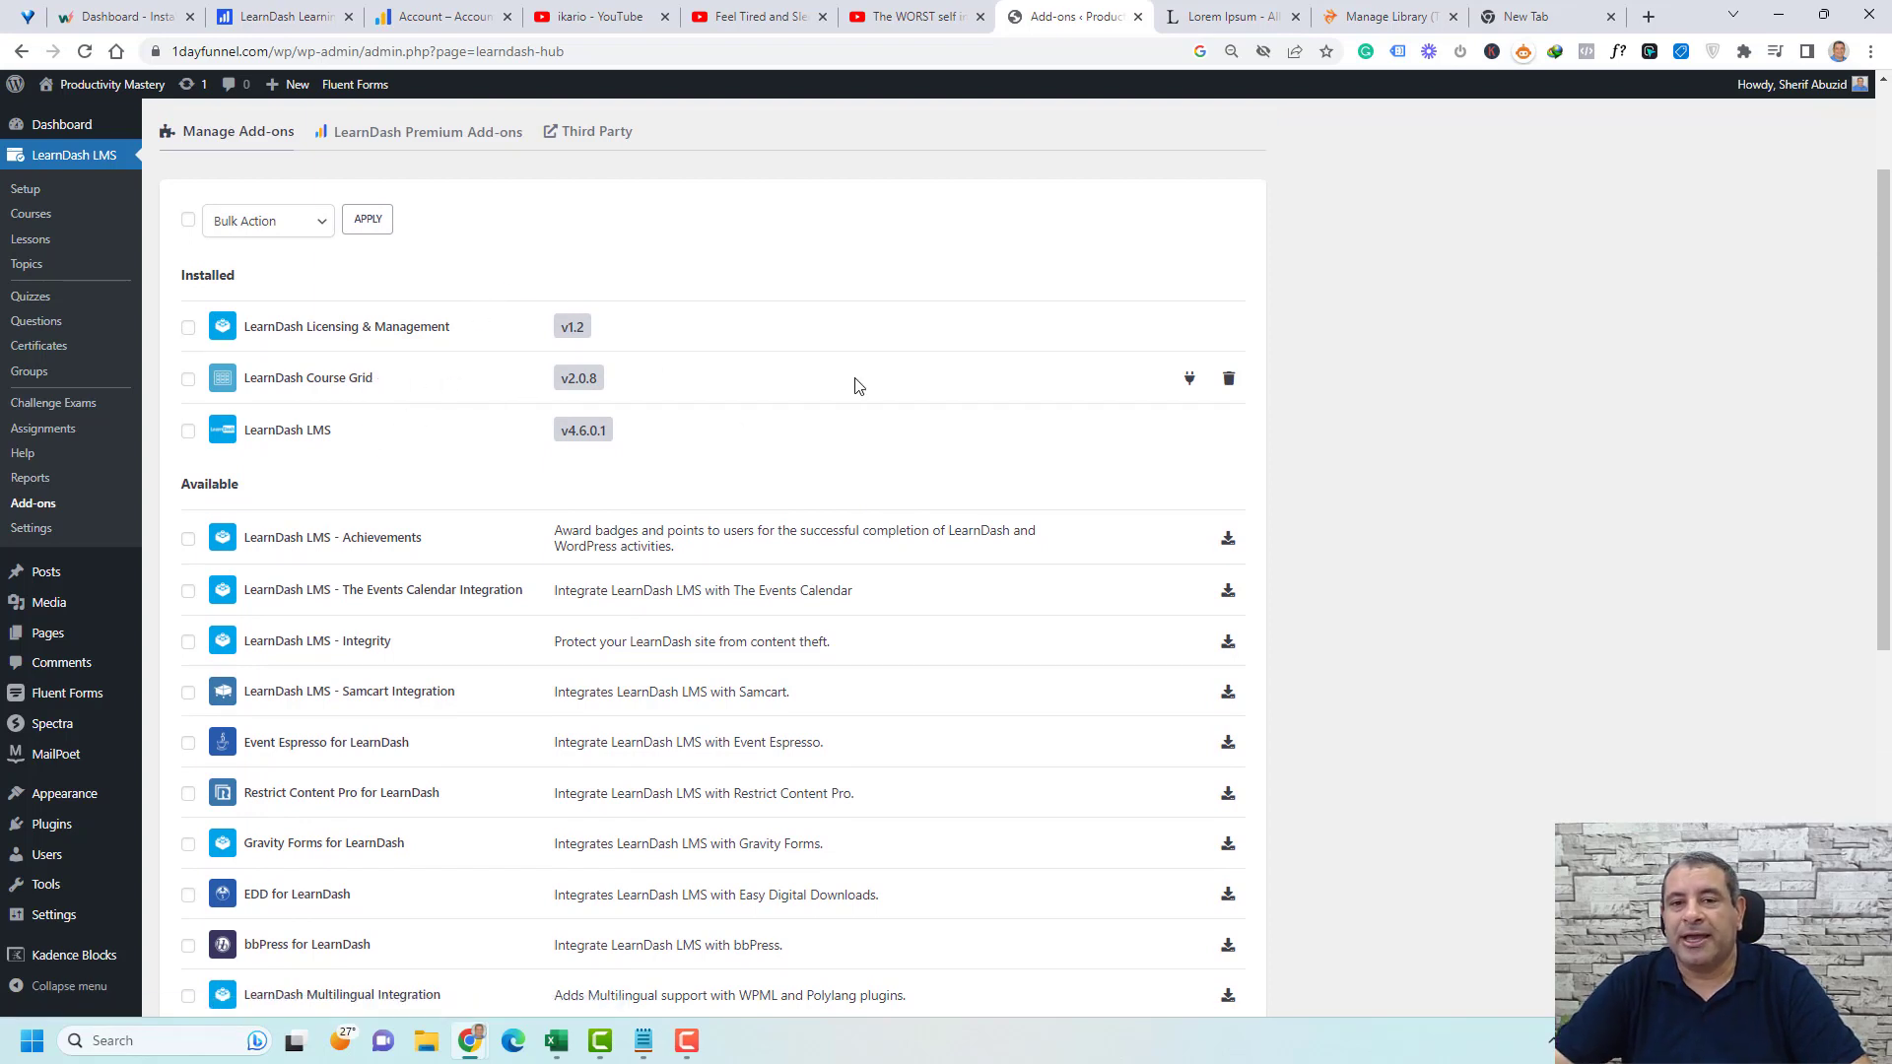
click(1191, 380)
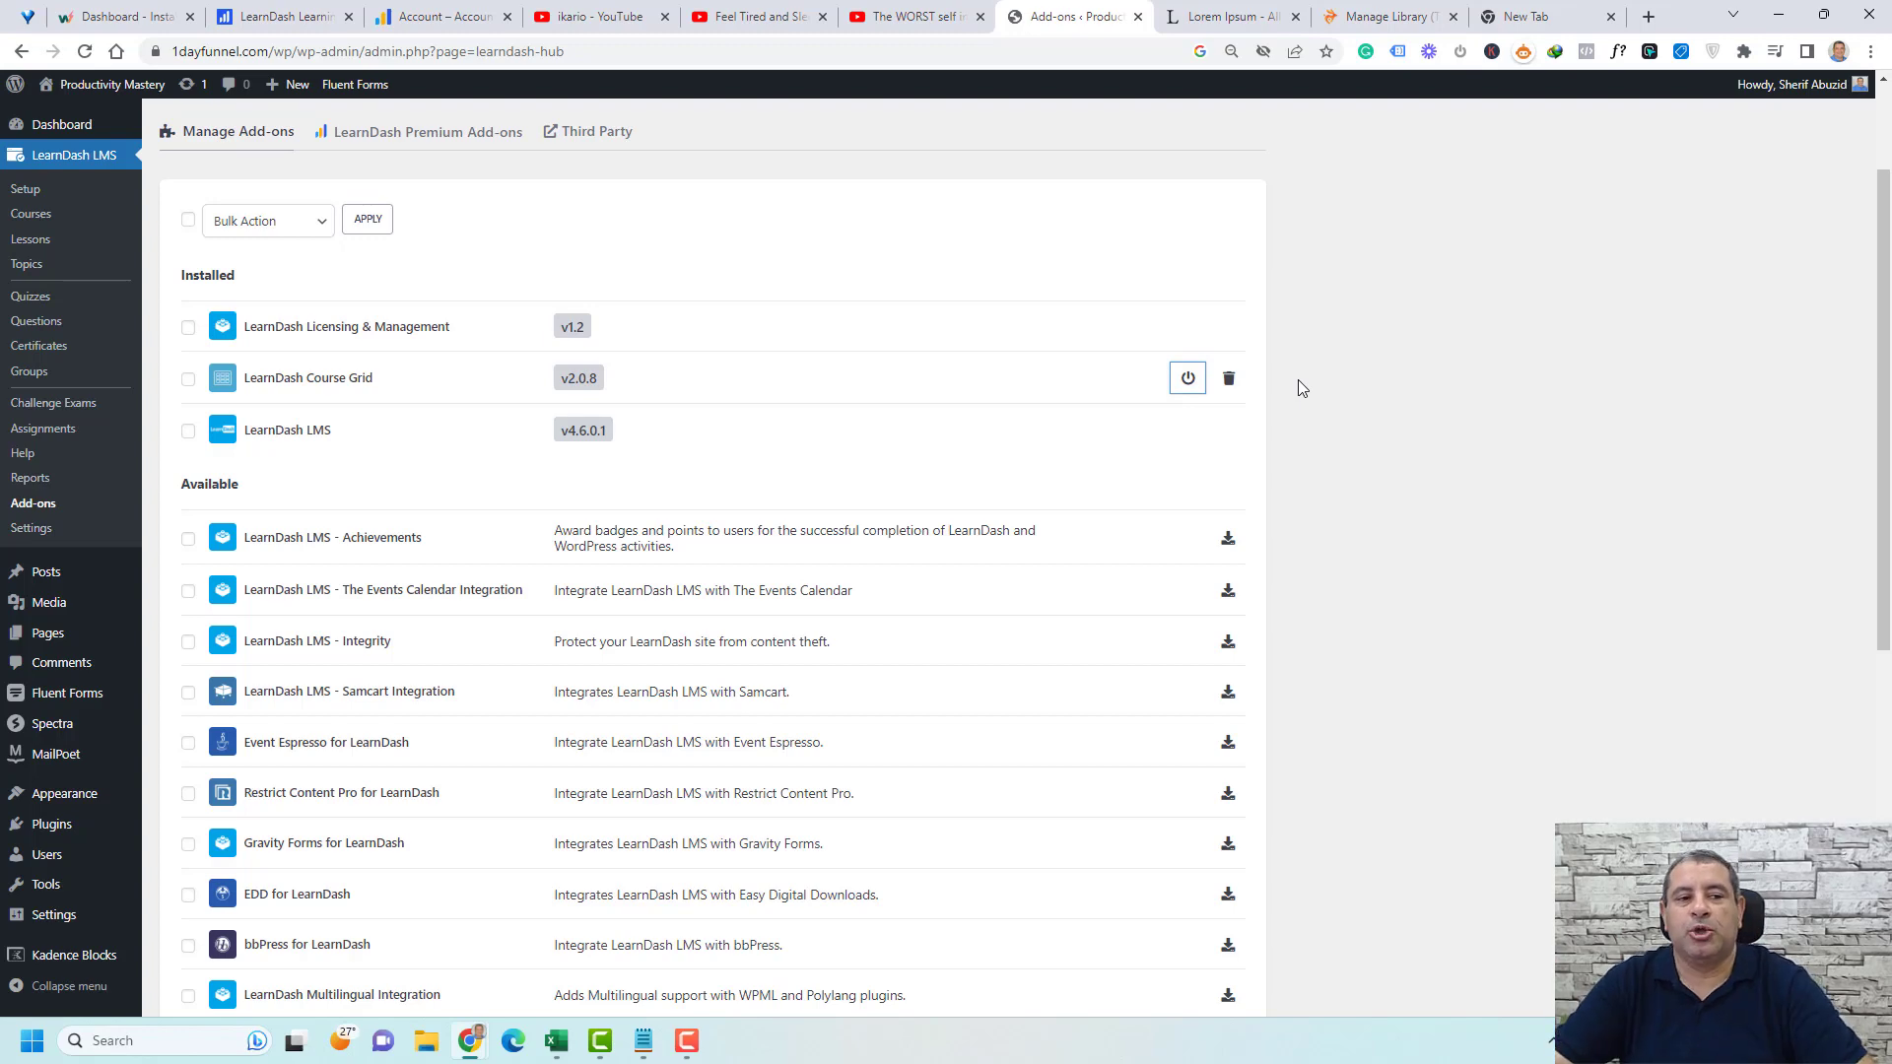
- Create the first LearnDash course, titled "Productivity Mastery in 90 Days", and save it as a draft
click(27, 215)
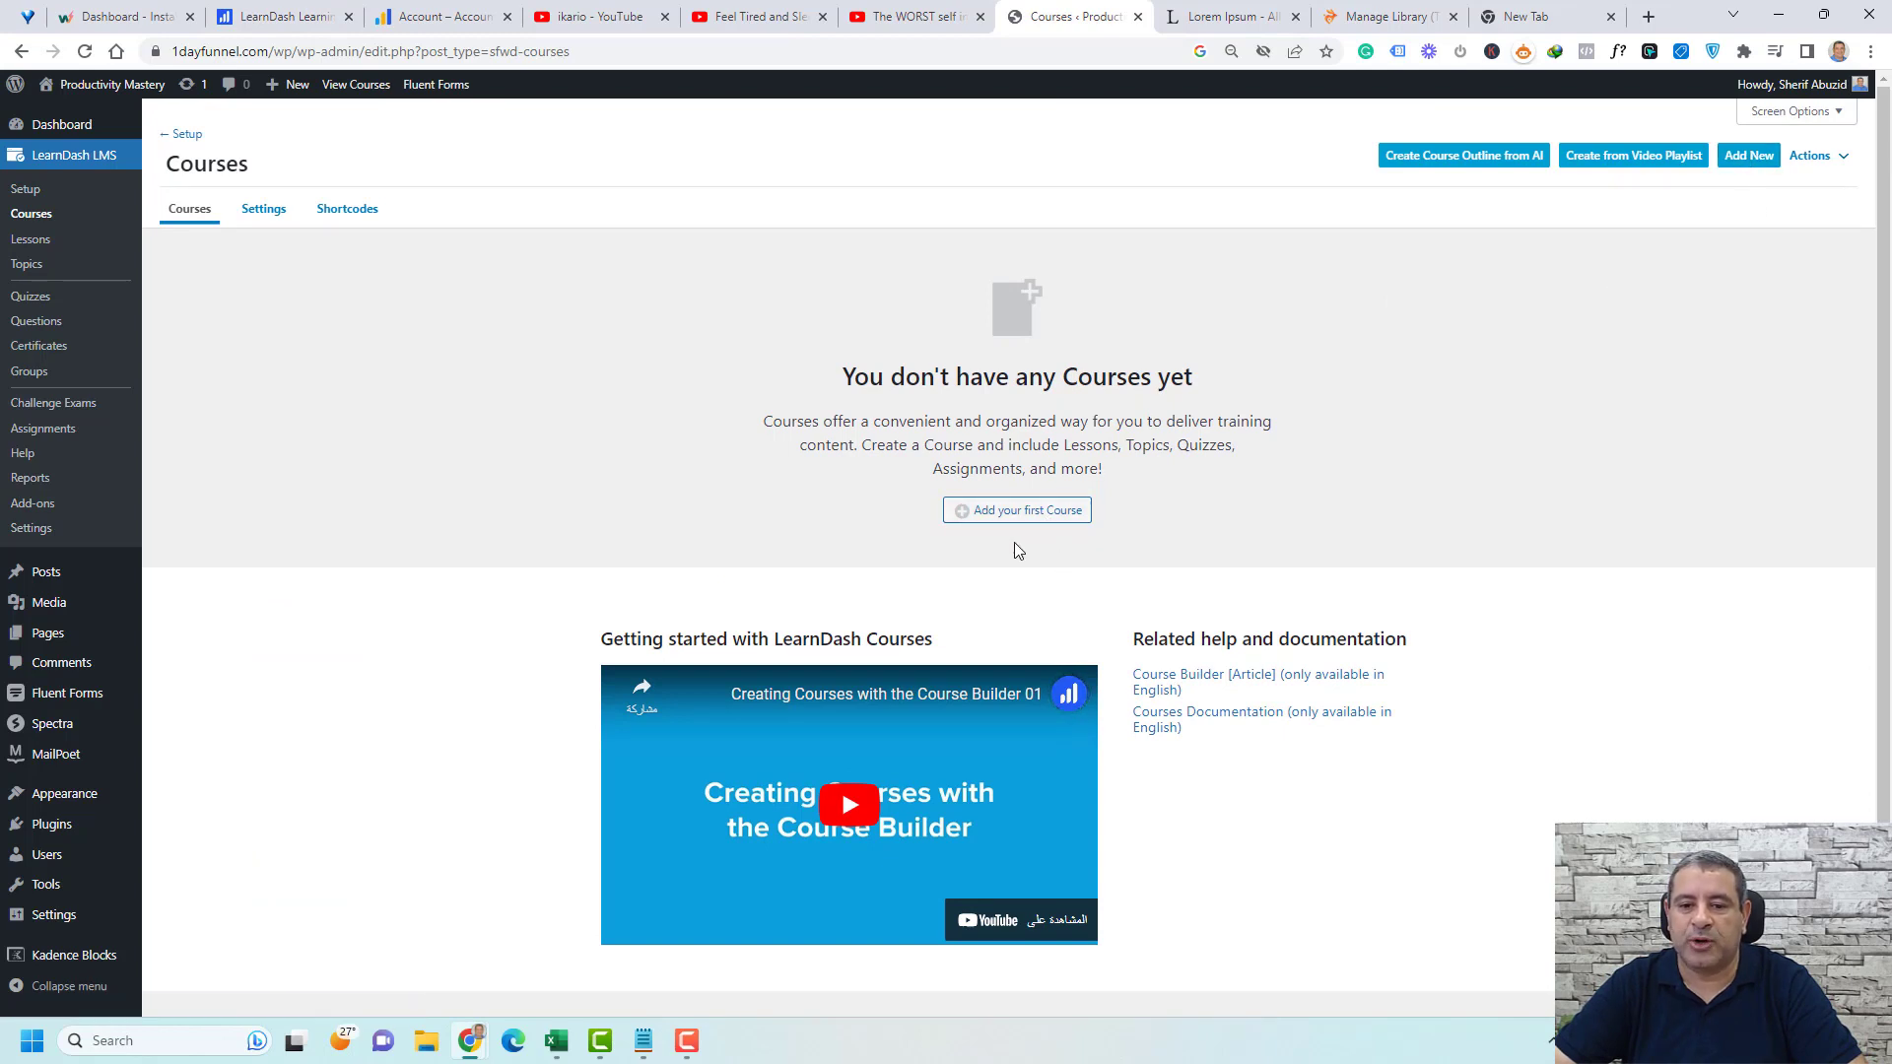
click(1015, 512)
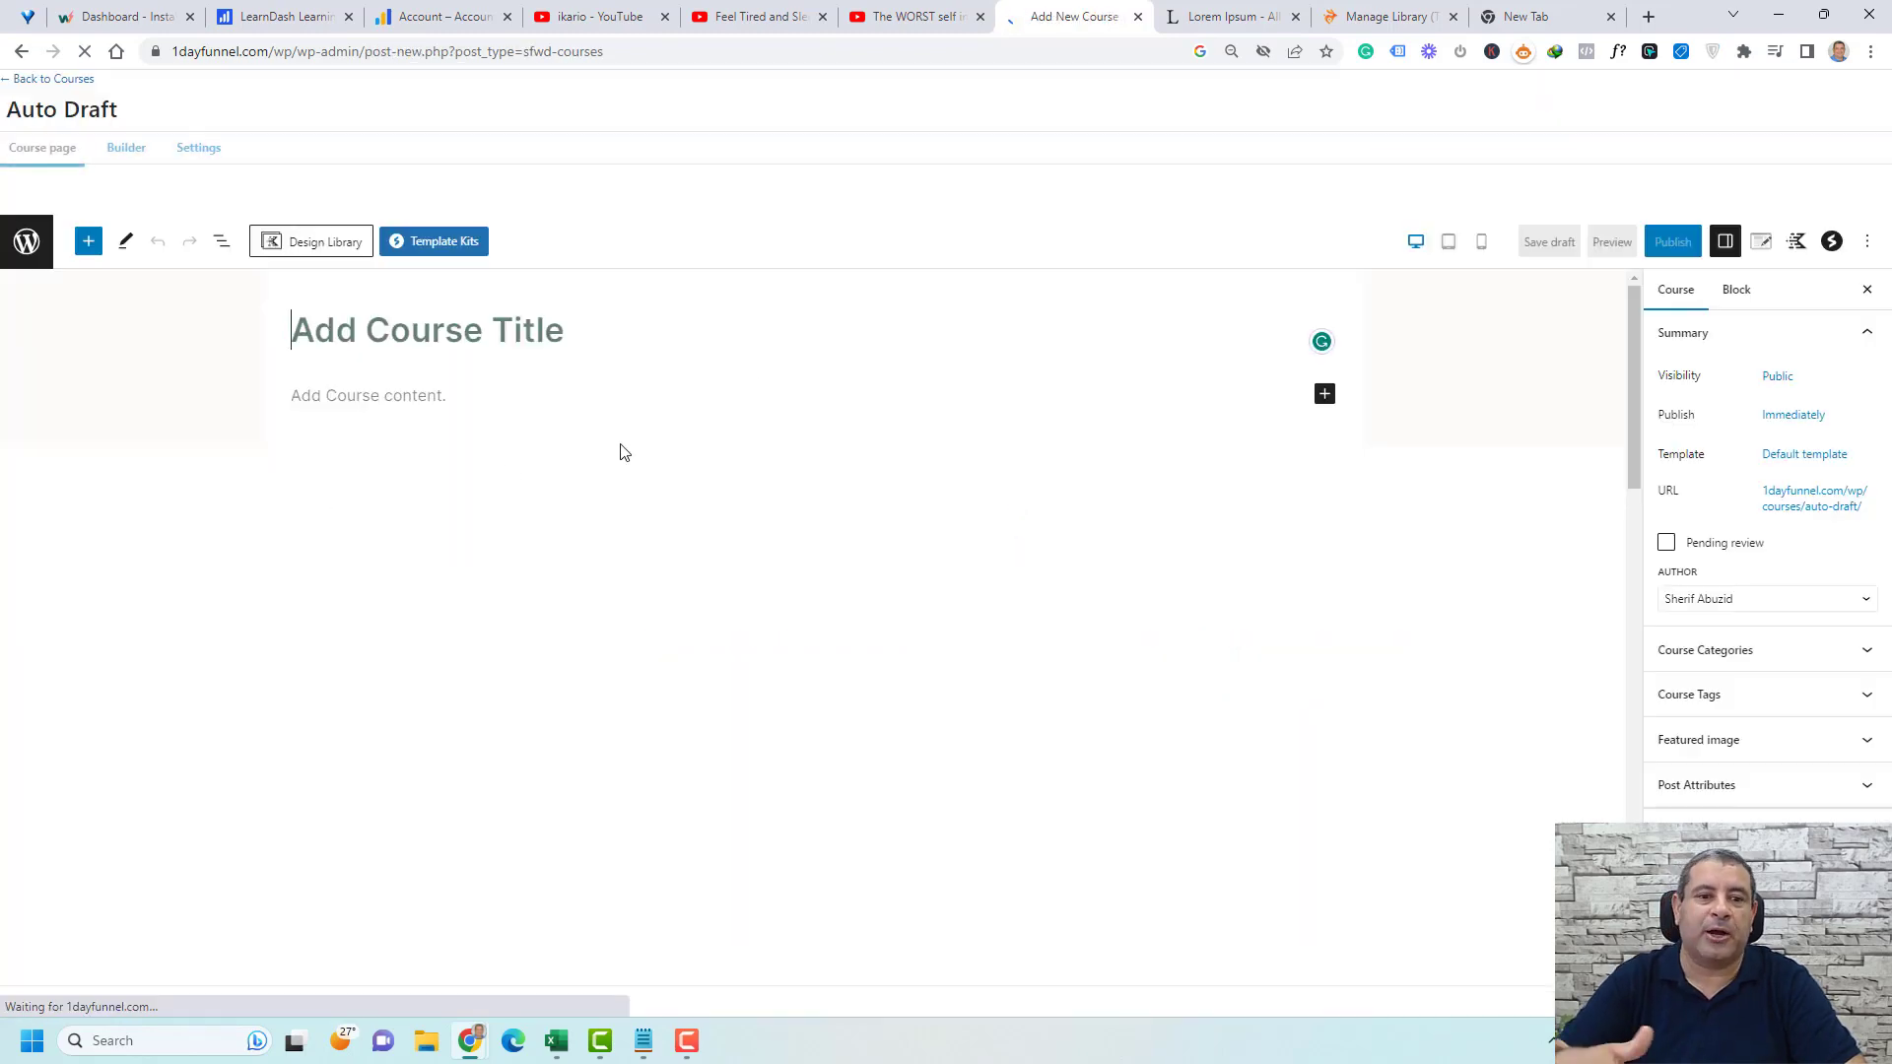
text(Productivity Mastery in 90 Days)
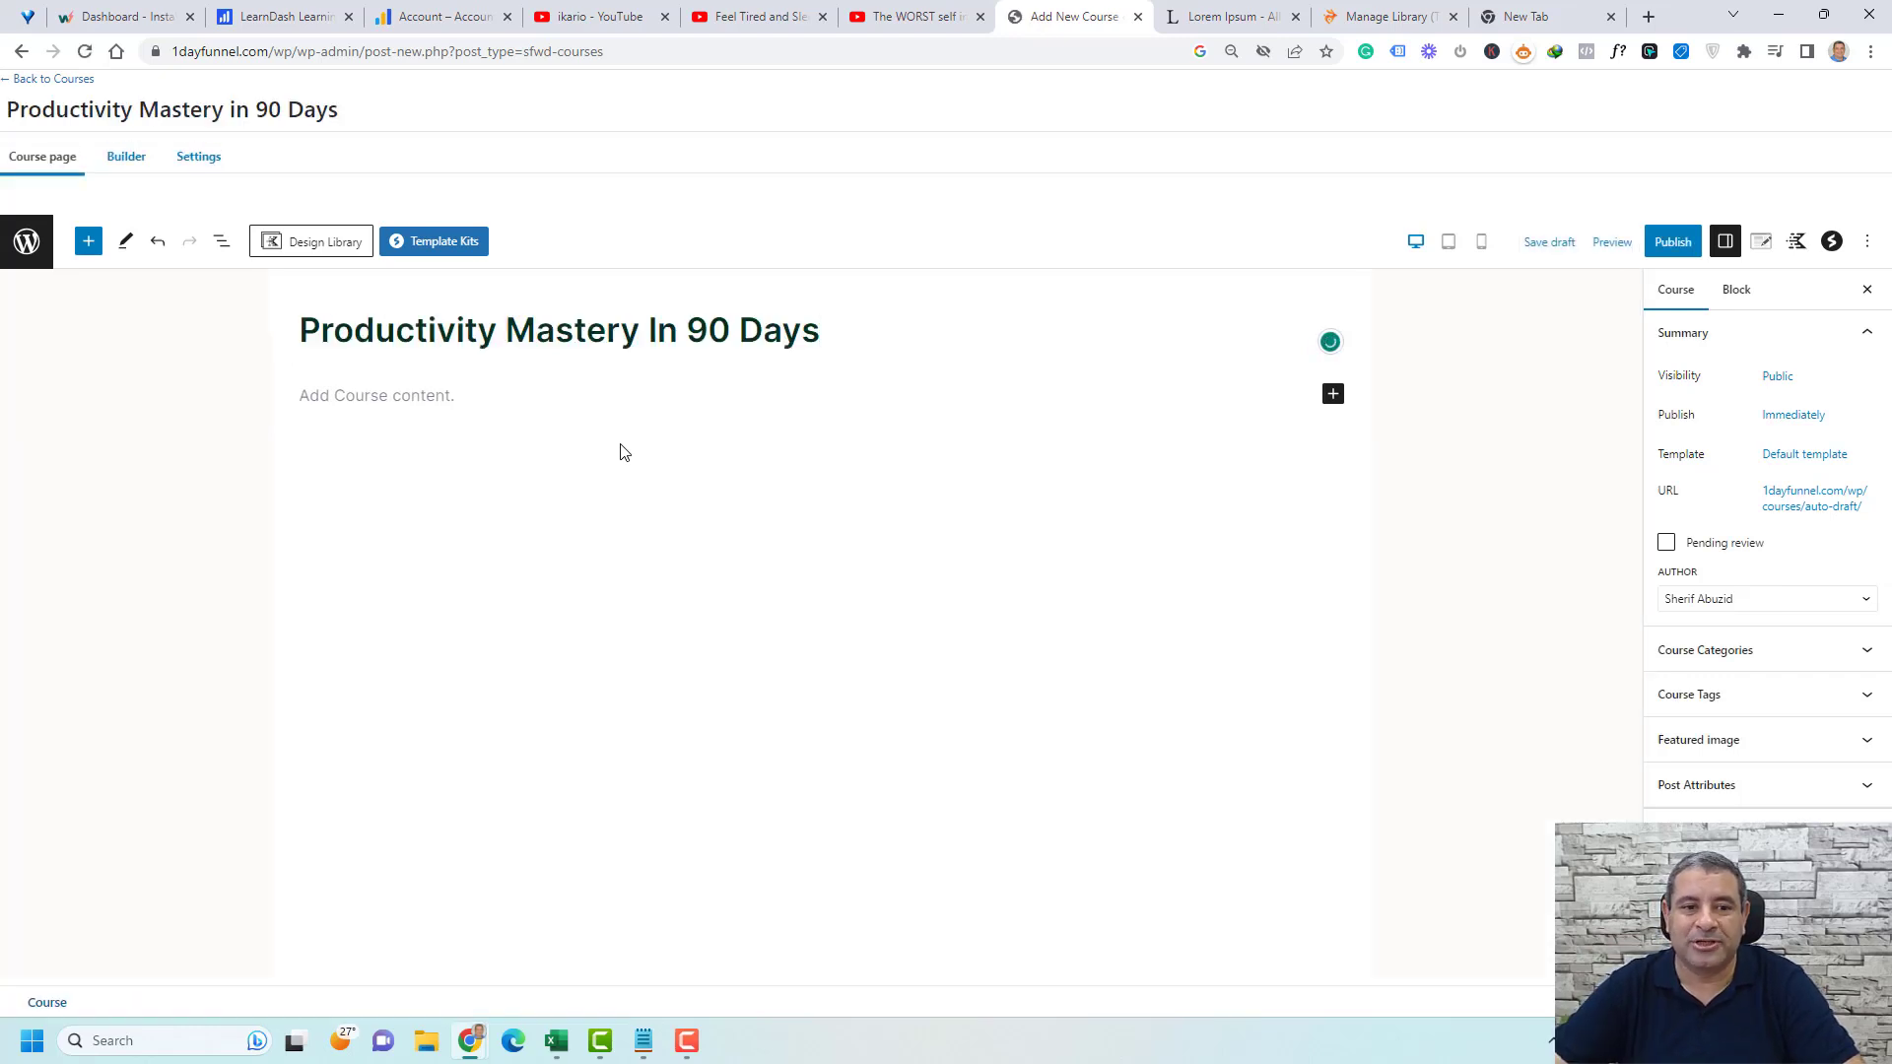
click(426, 396)
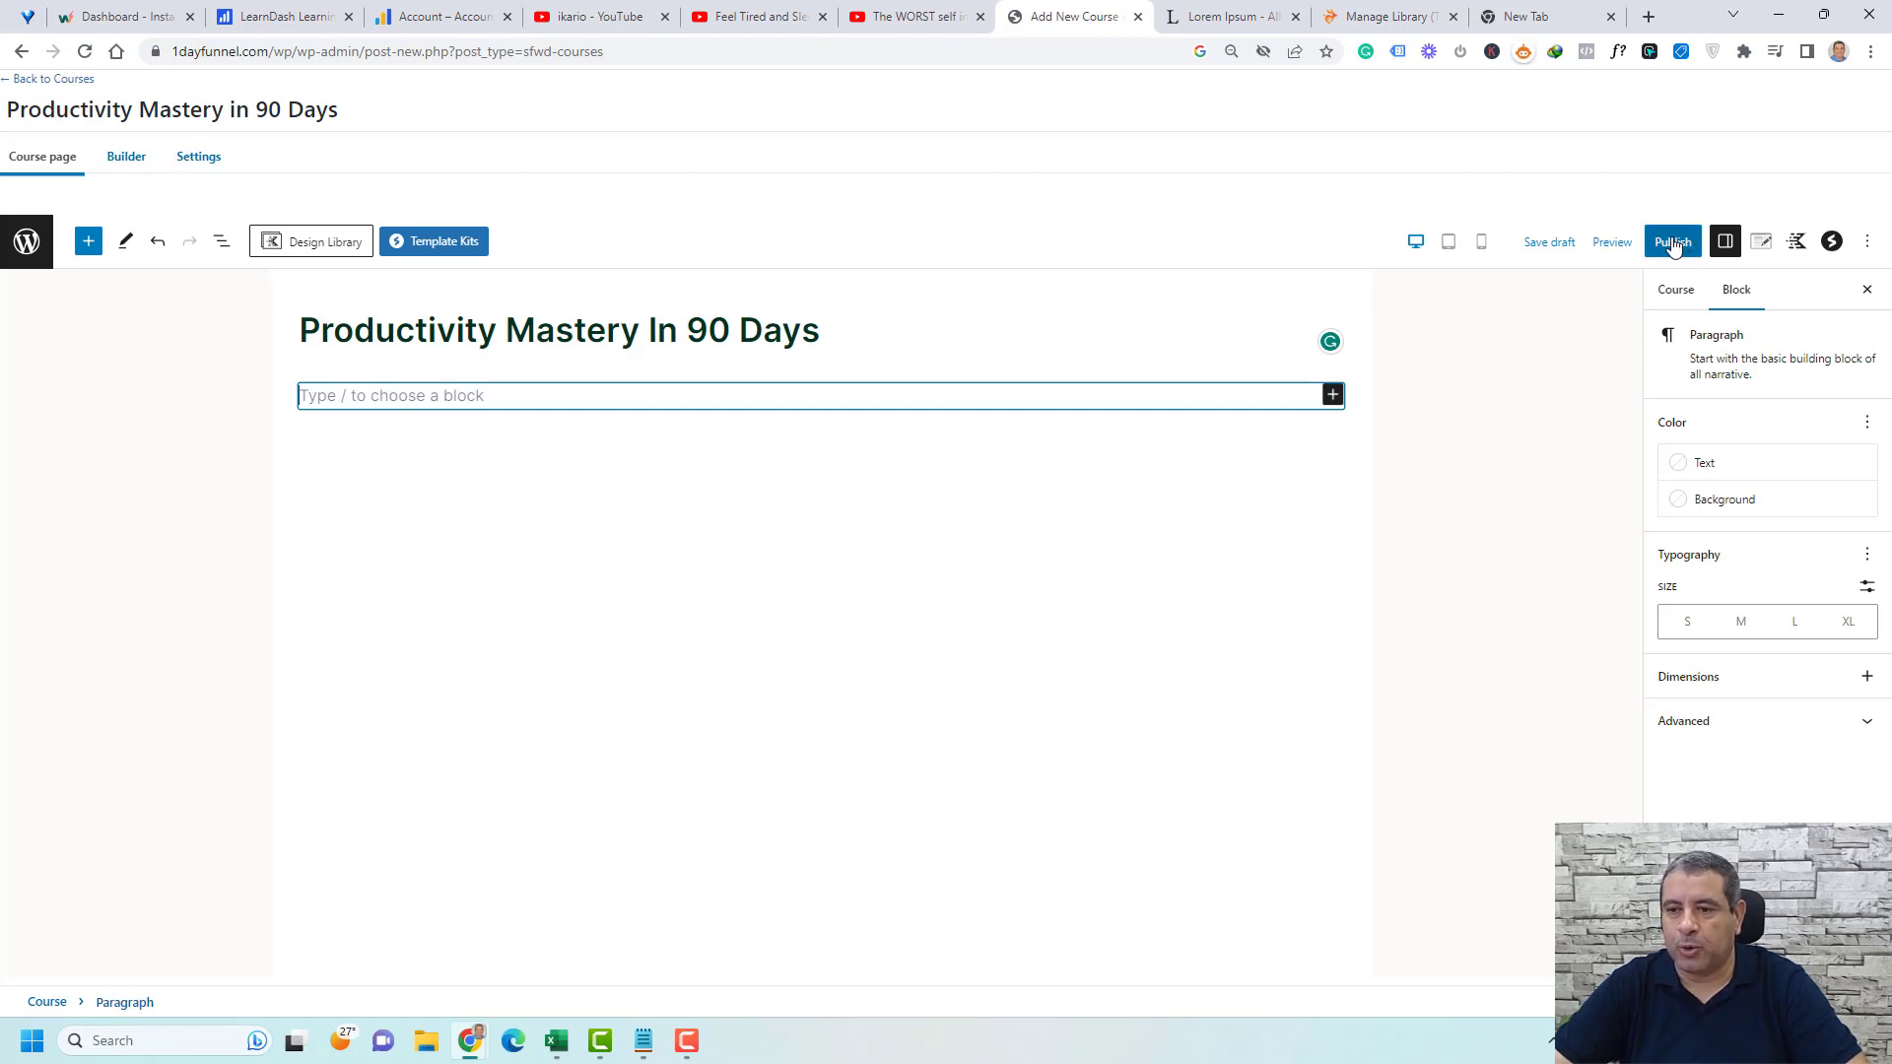
click(1550, 242)
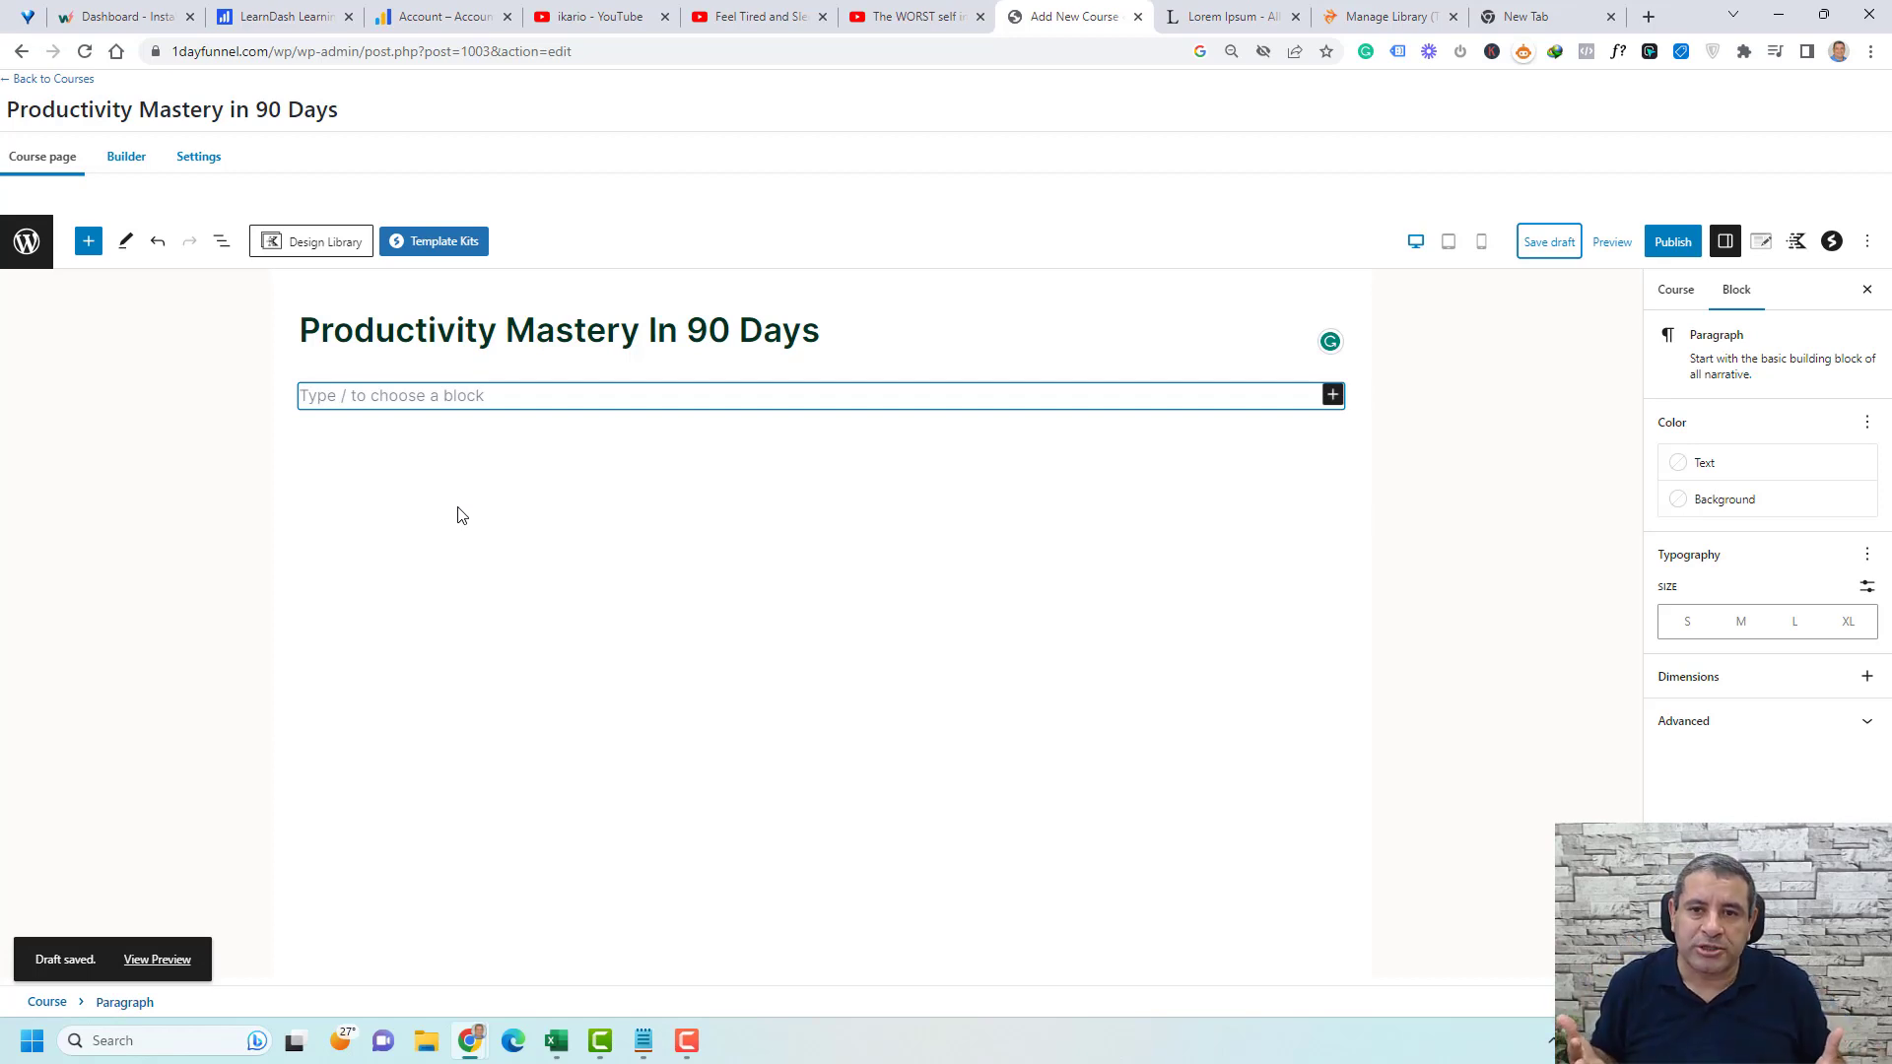
- Set the course's Access Mode to Closed in the course settings
click(128, 158)
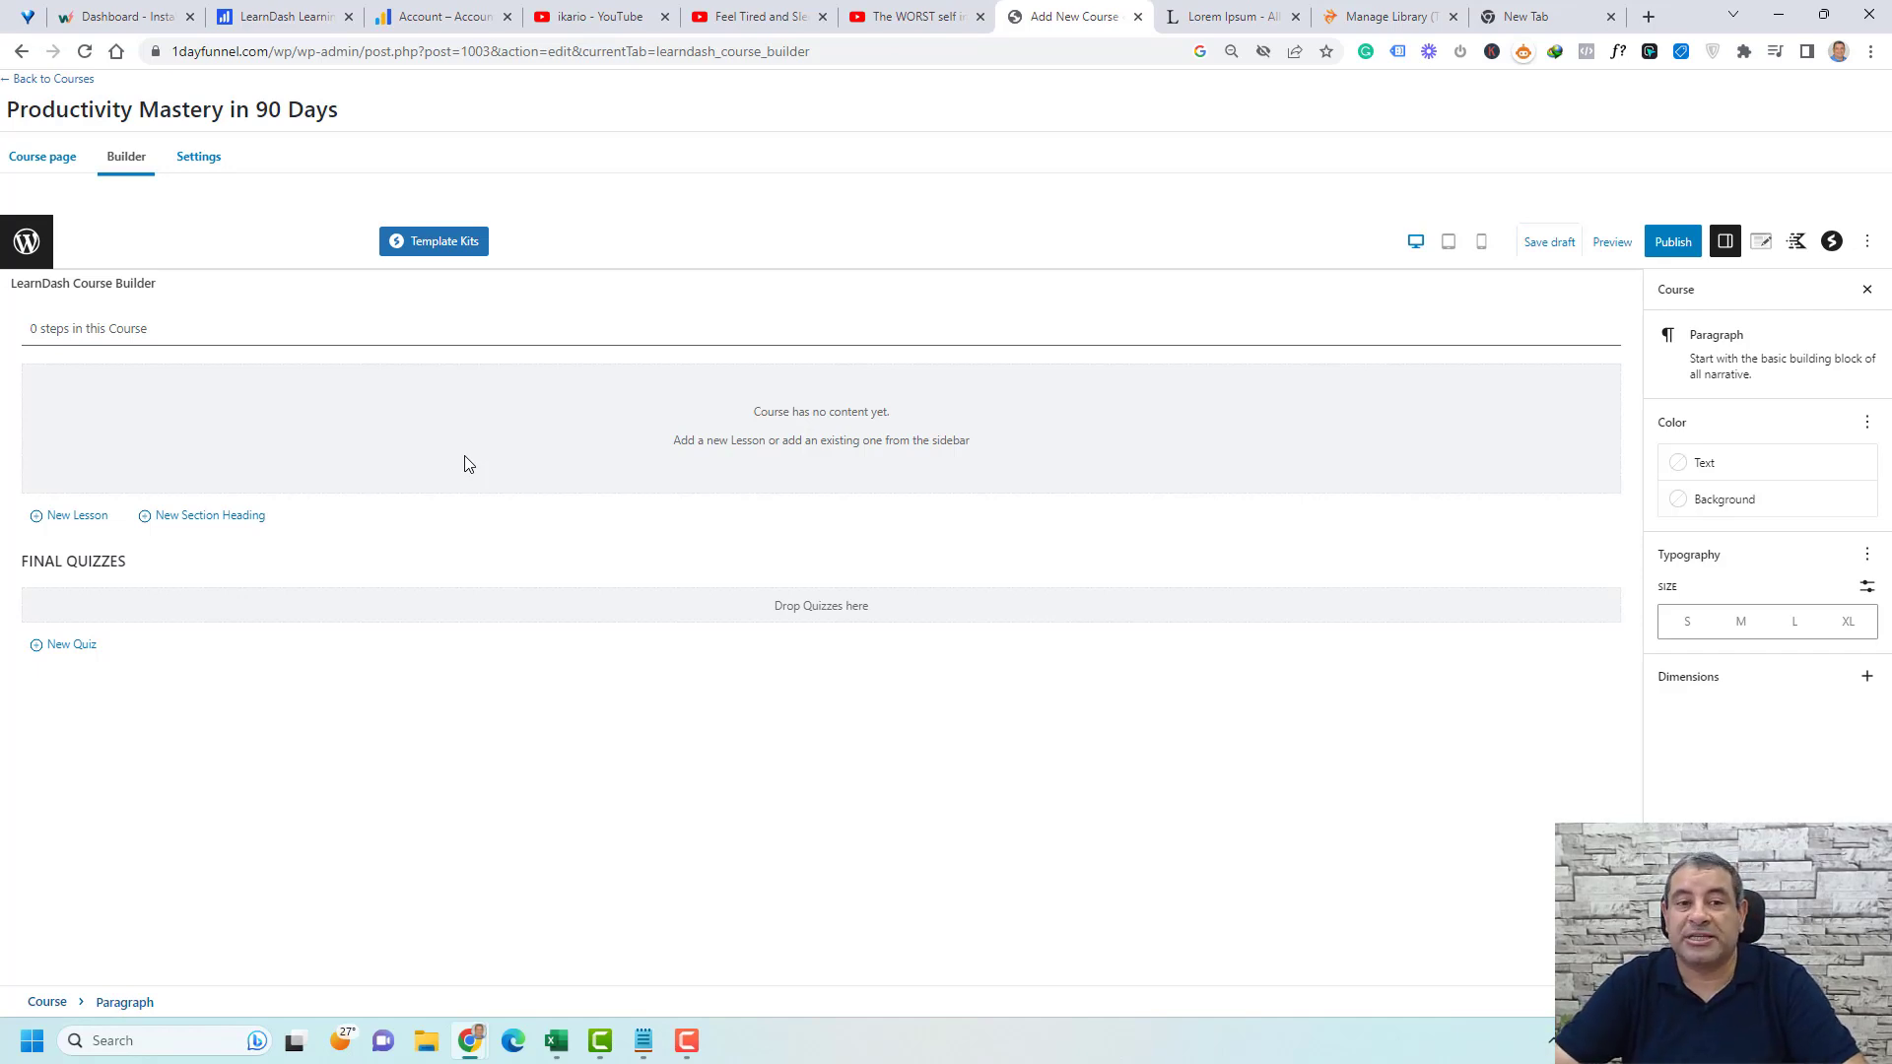
click(198, 157)
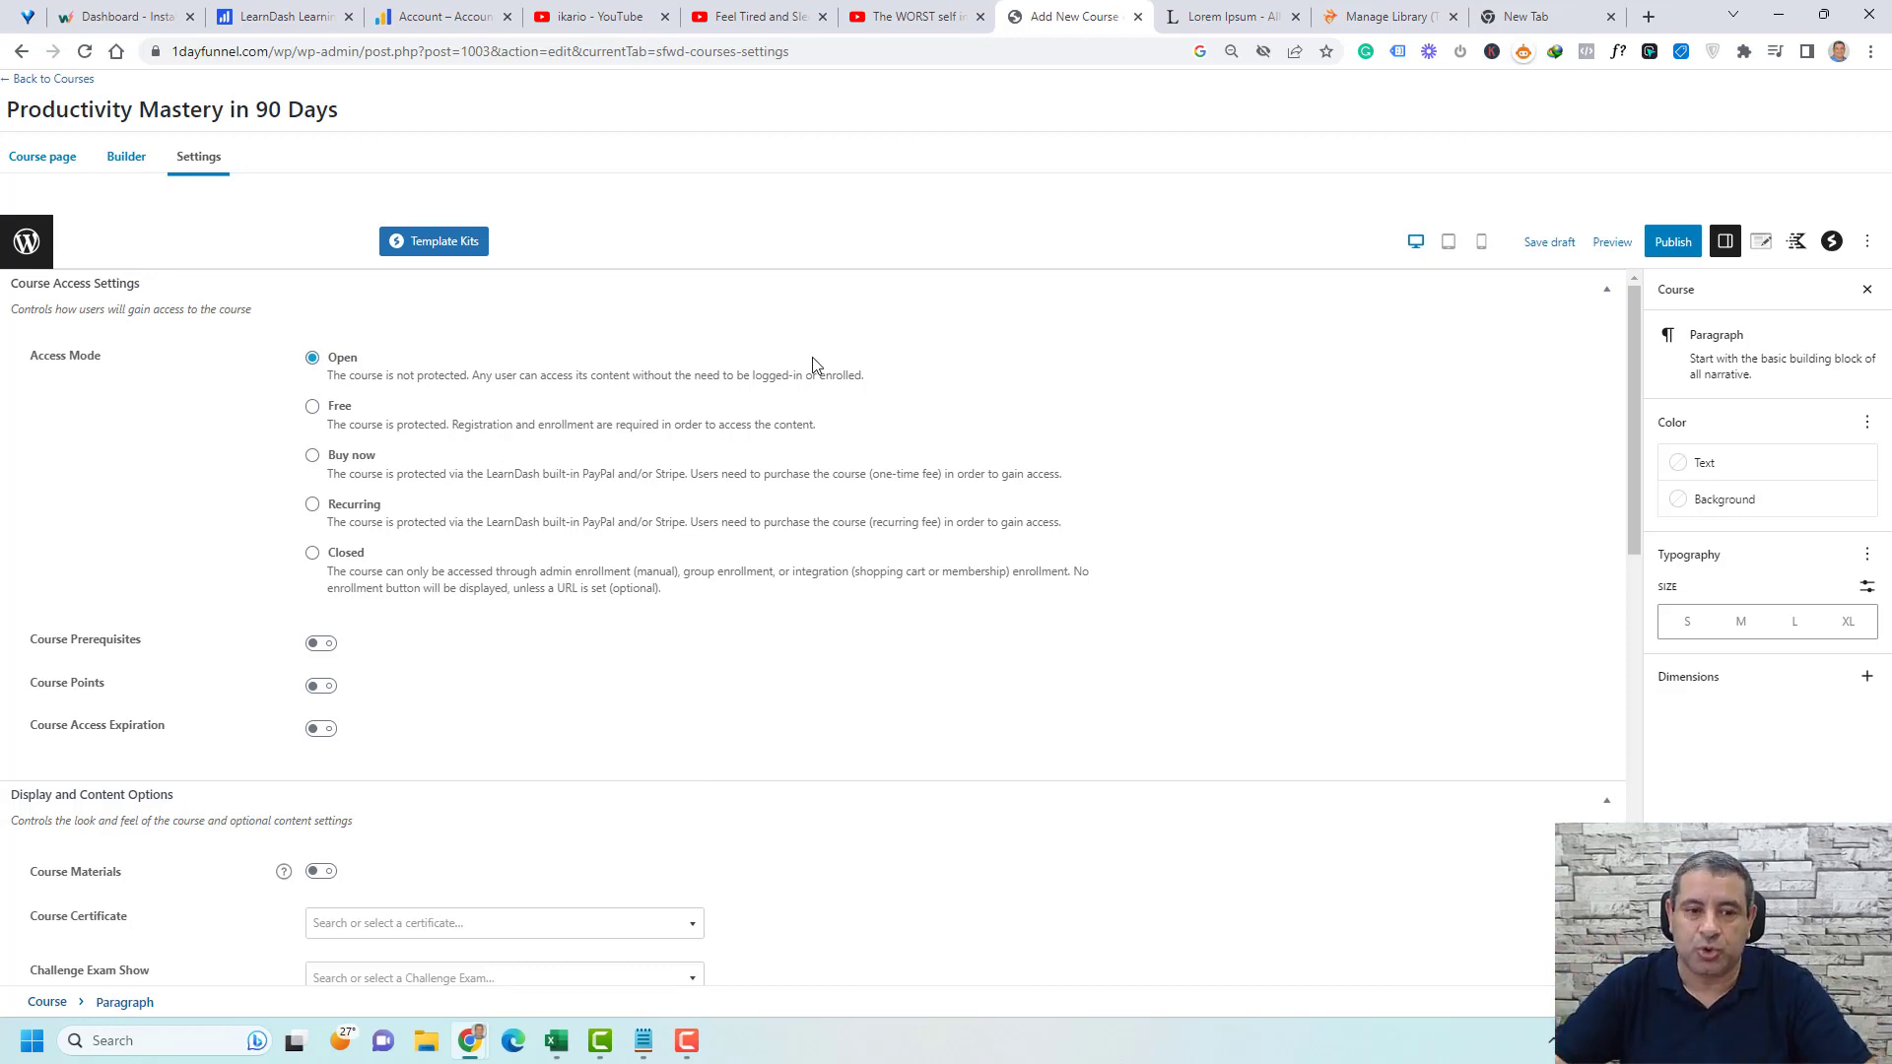
click(313, 408)
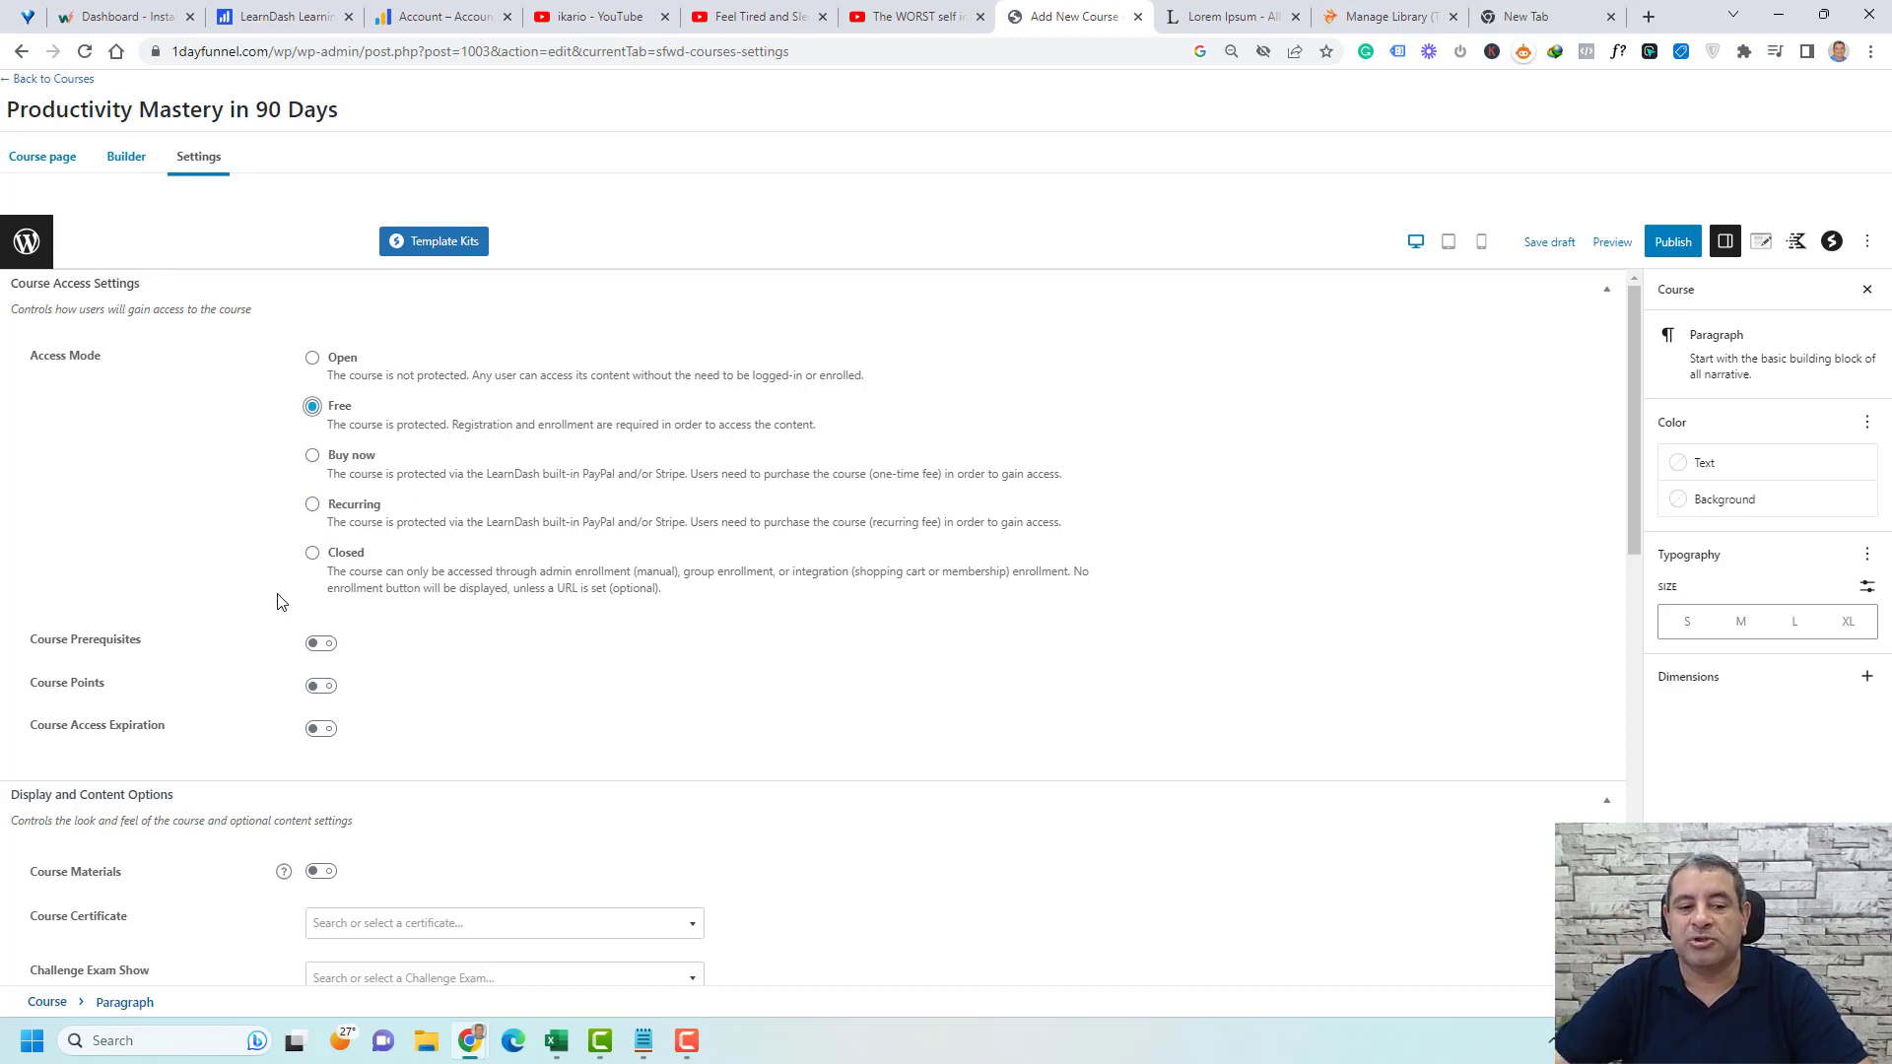
click(313, 555)
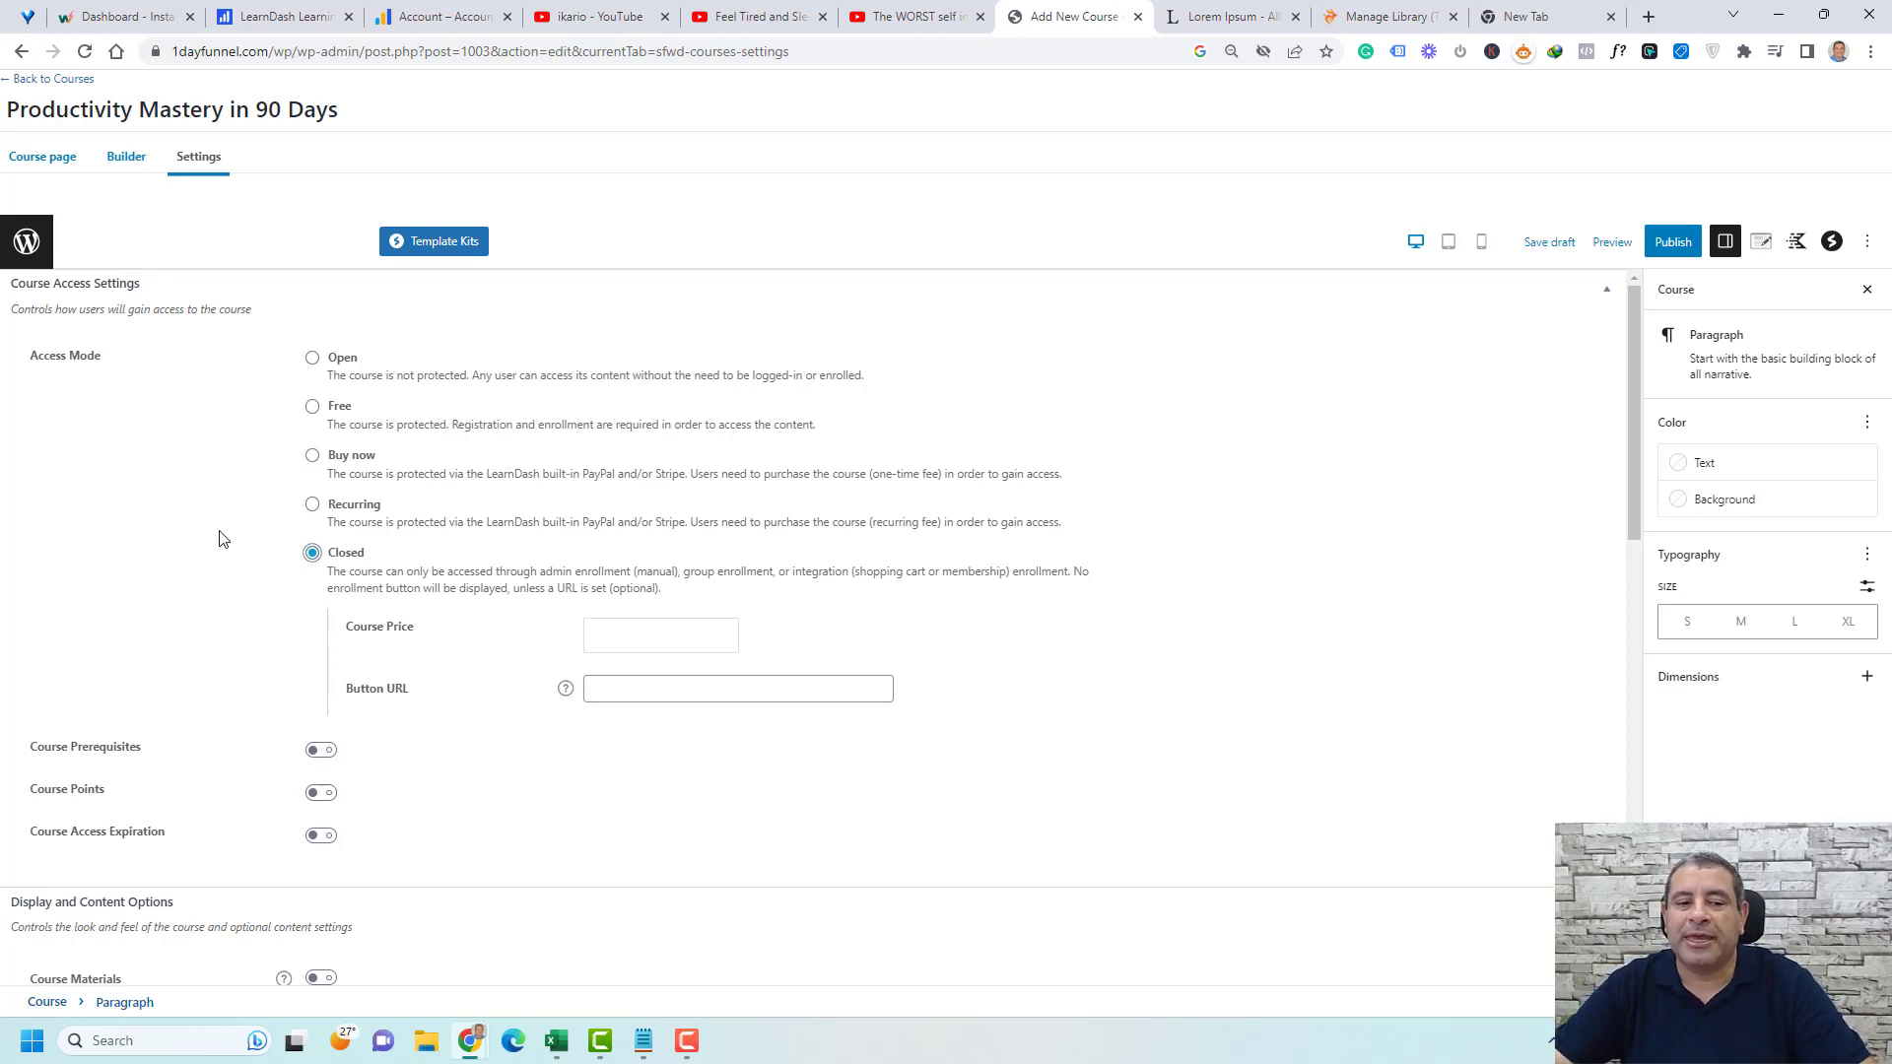
- Preview the Course Access Expiration and Course Materials options by enabling each one briefly and turning it off again
scroll(1293, 544, down, 3)
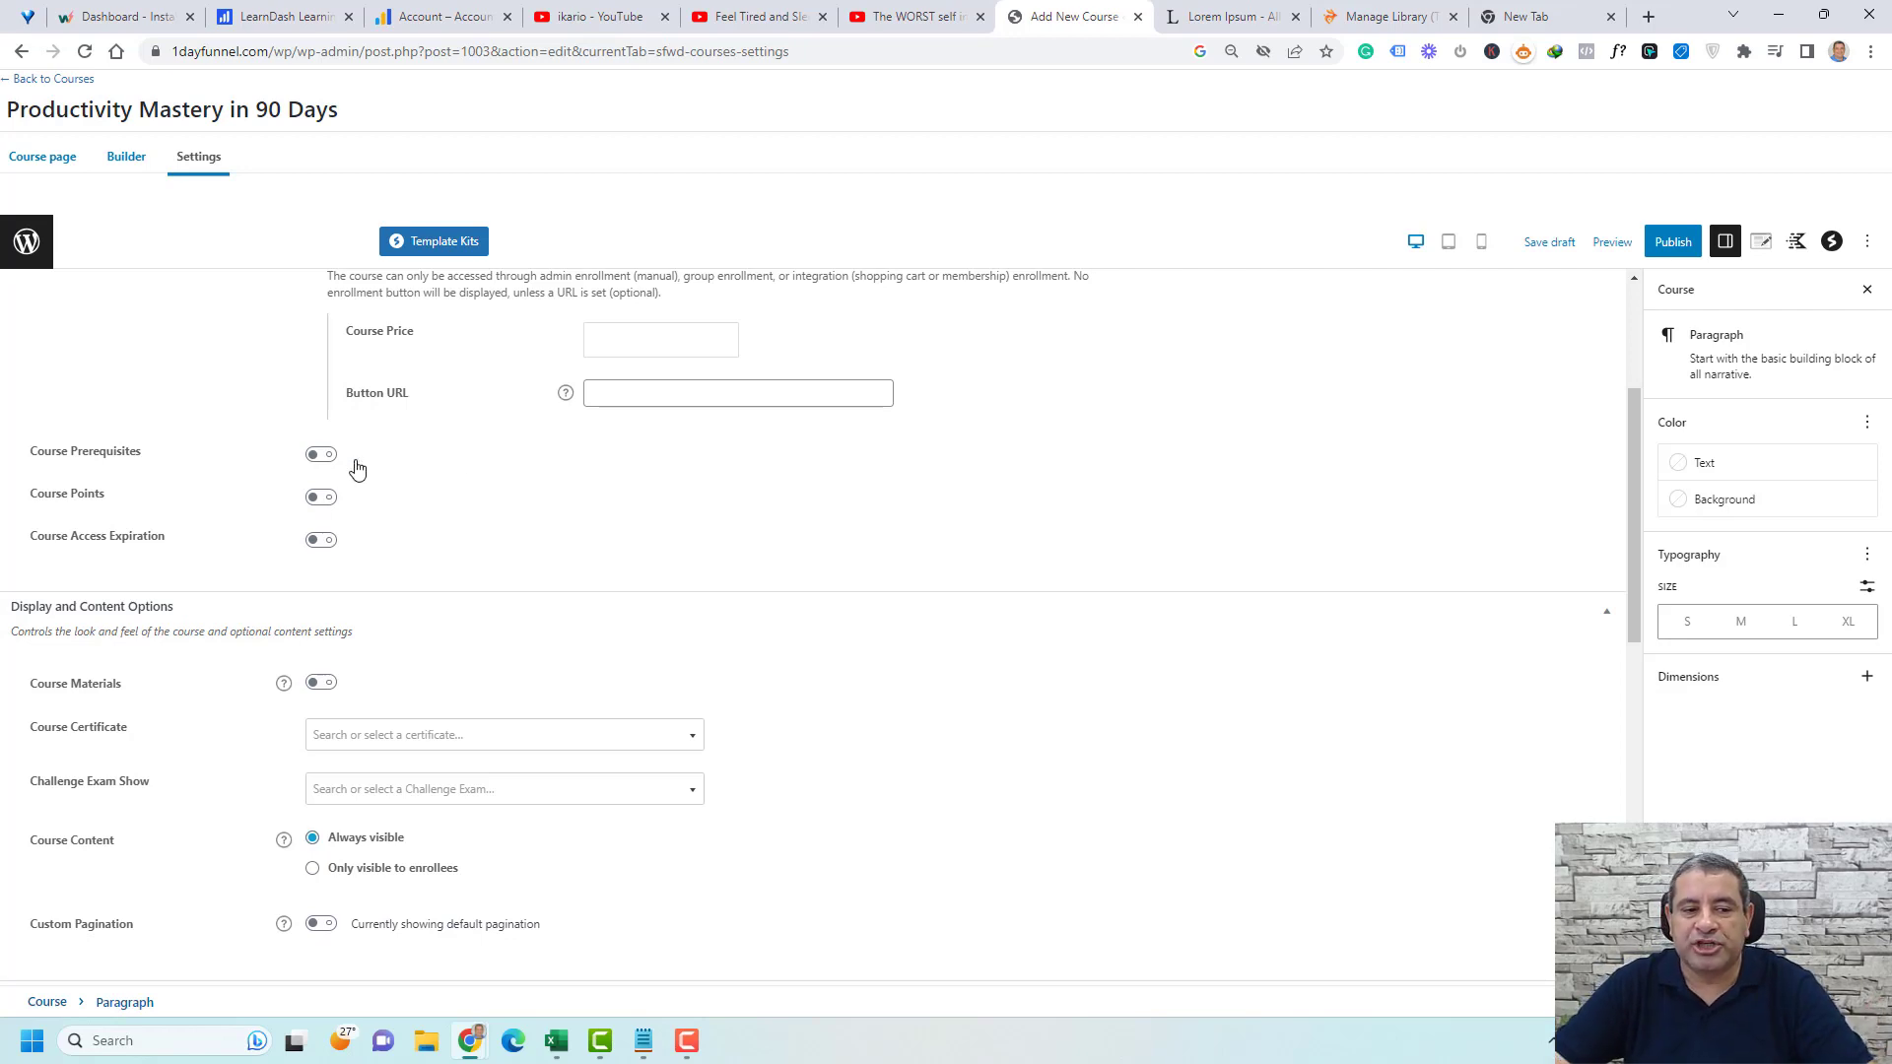
scroll(386, 467, down, 1)
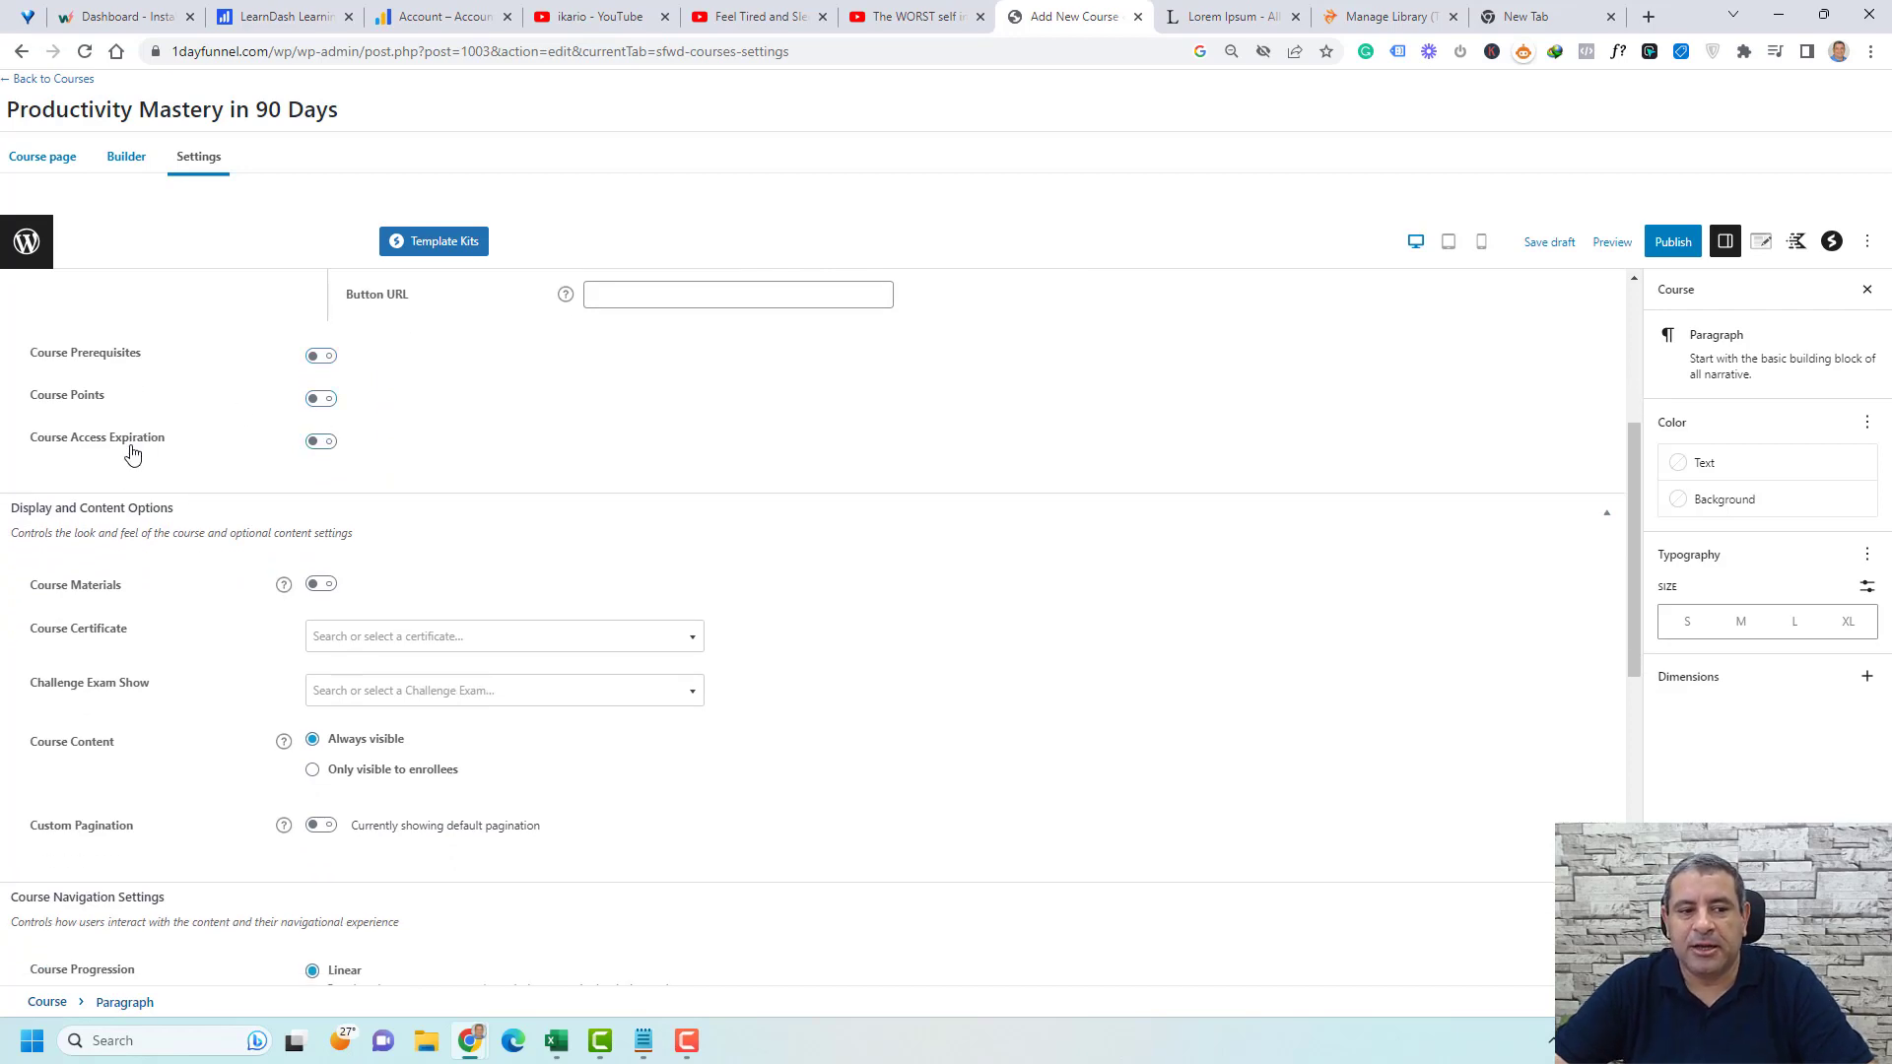
click(322, 446)
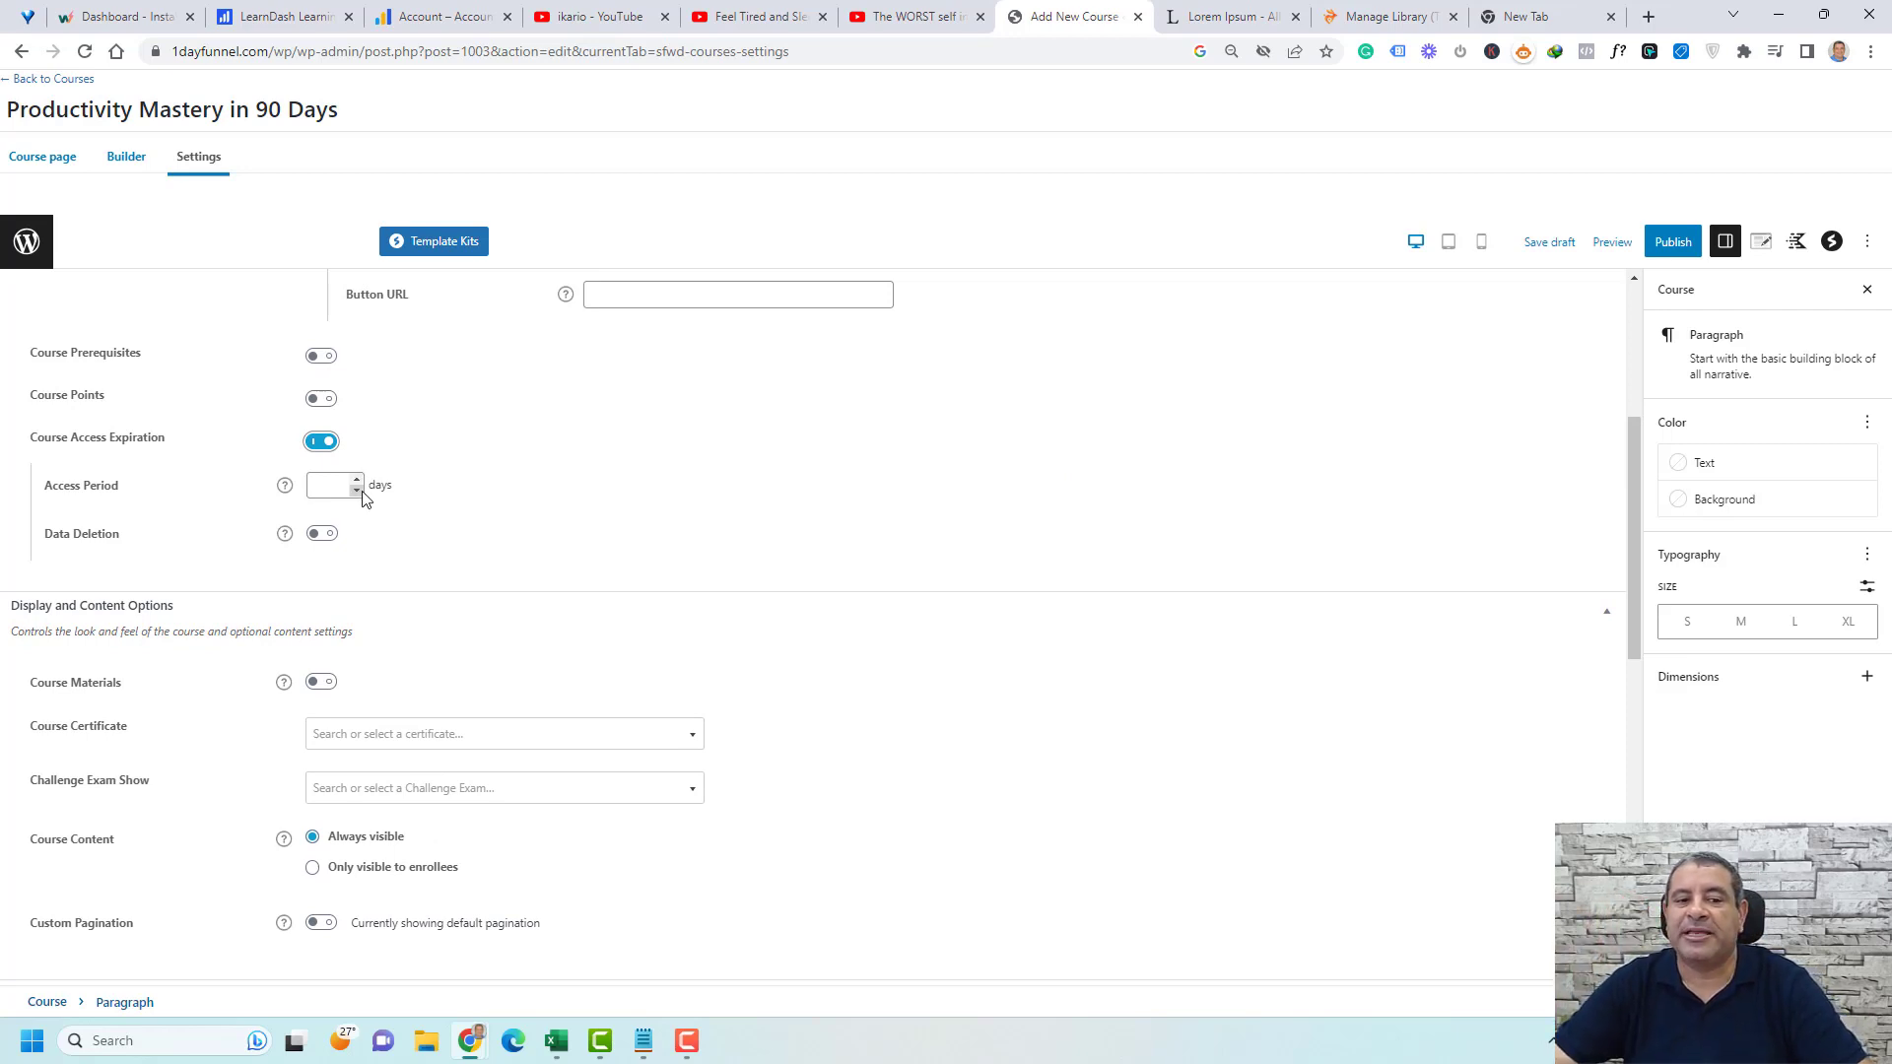
click(323, 443)
scroll(996, 528, down, 2)
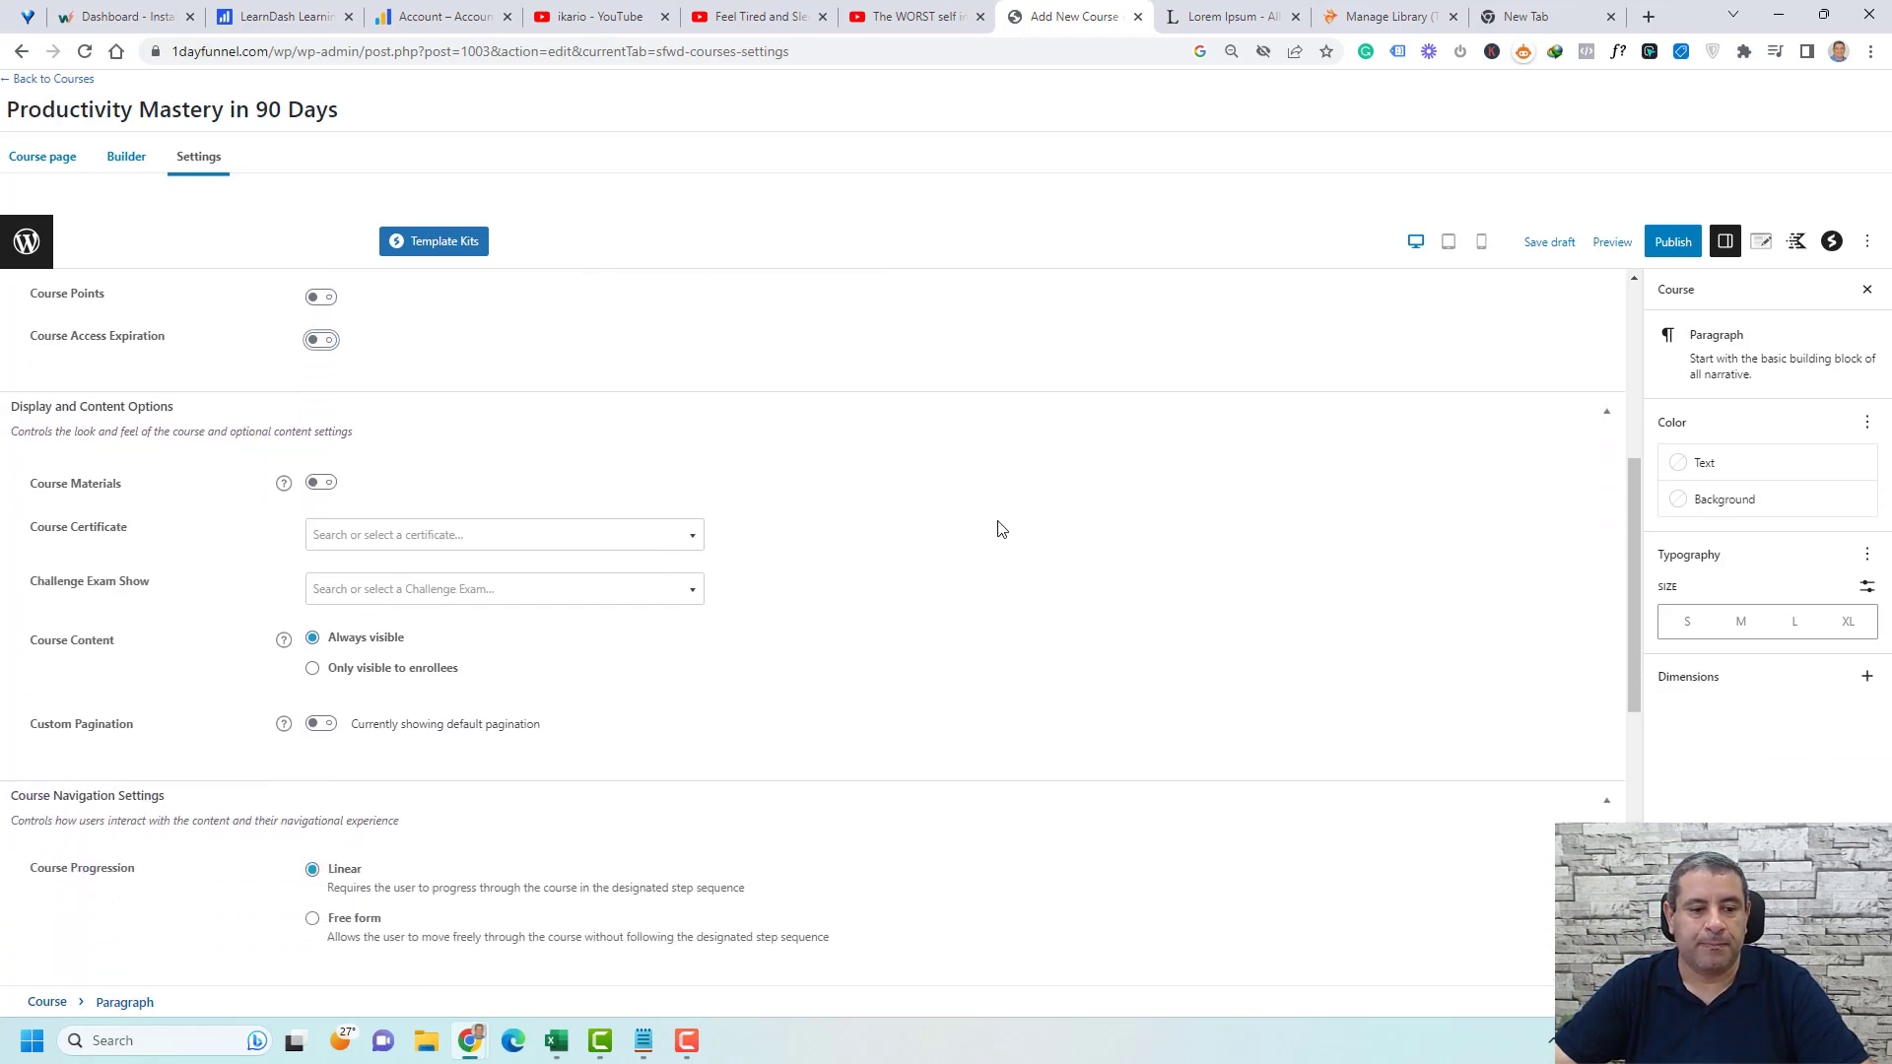
click(325, 392)
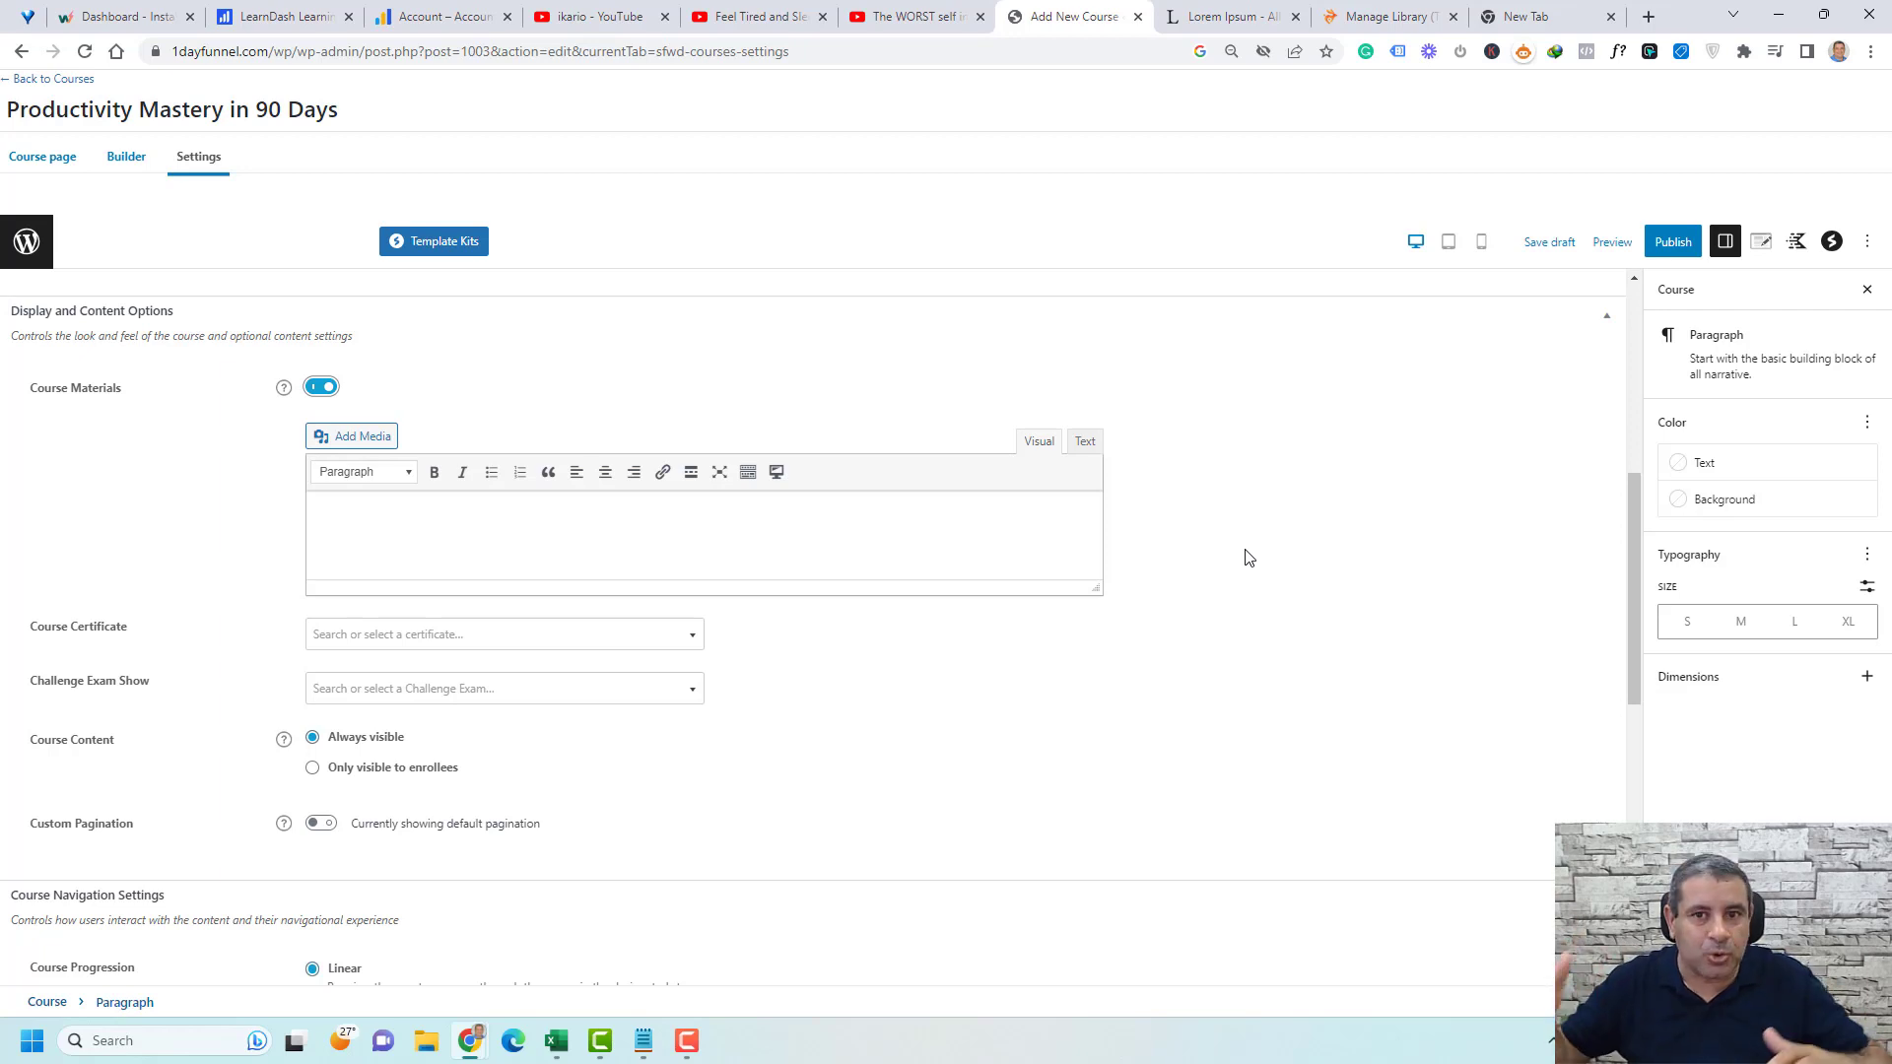
click(321, 386)
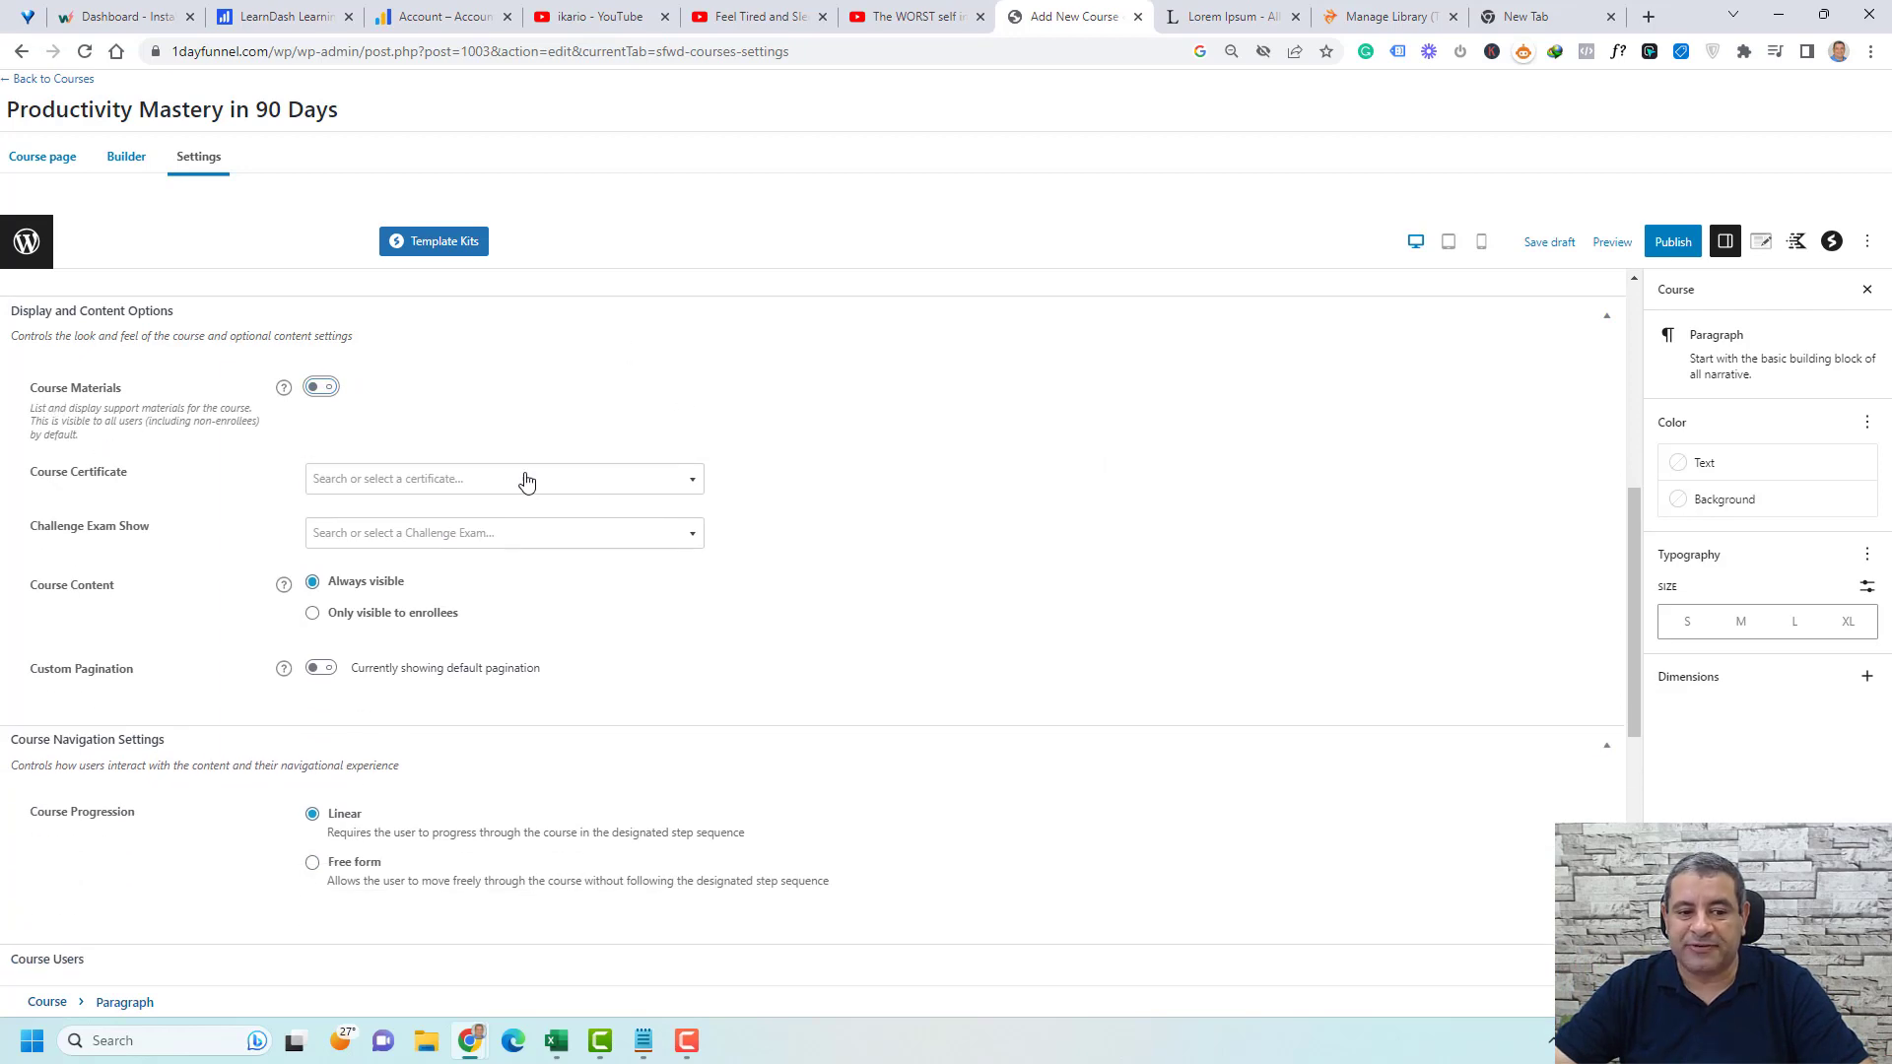
- Review the course navigation and course users settings, and save the course draft
scroll(525, 480, down, 4)
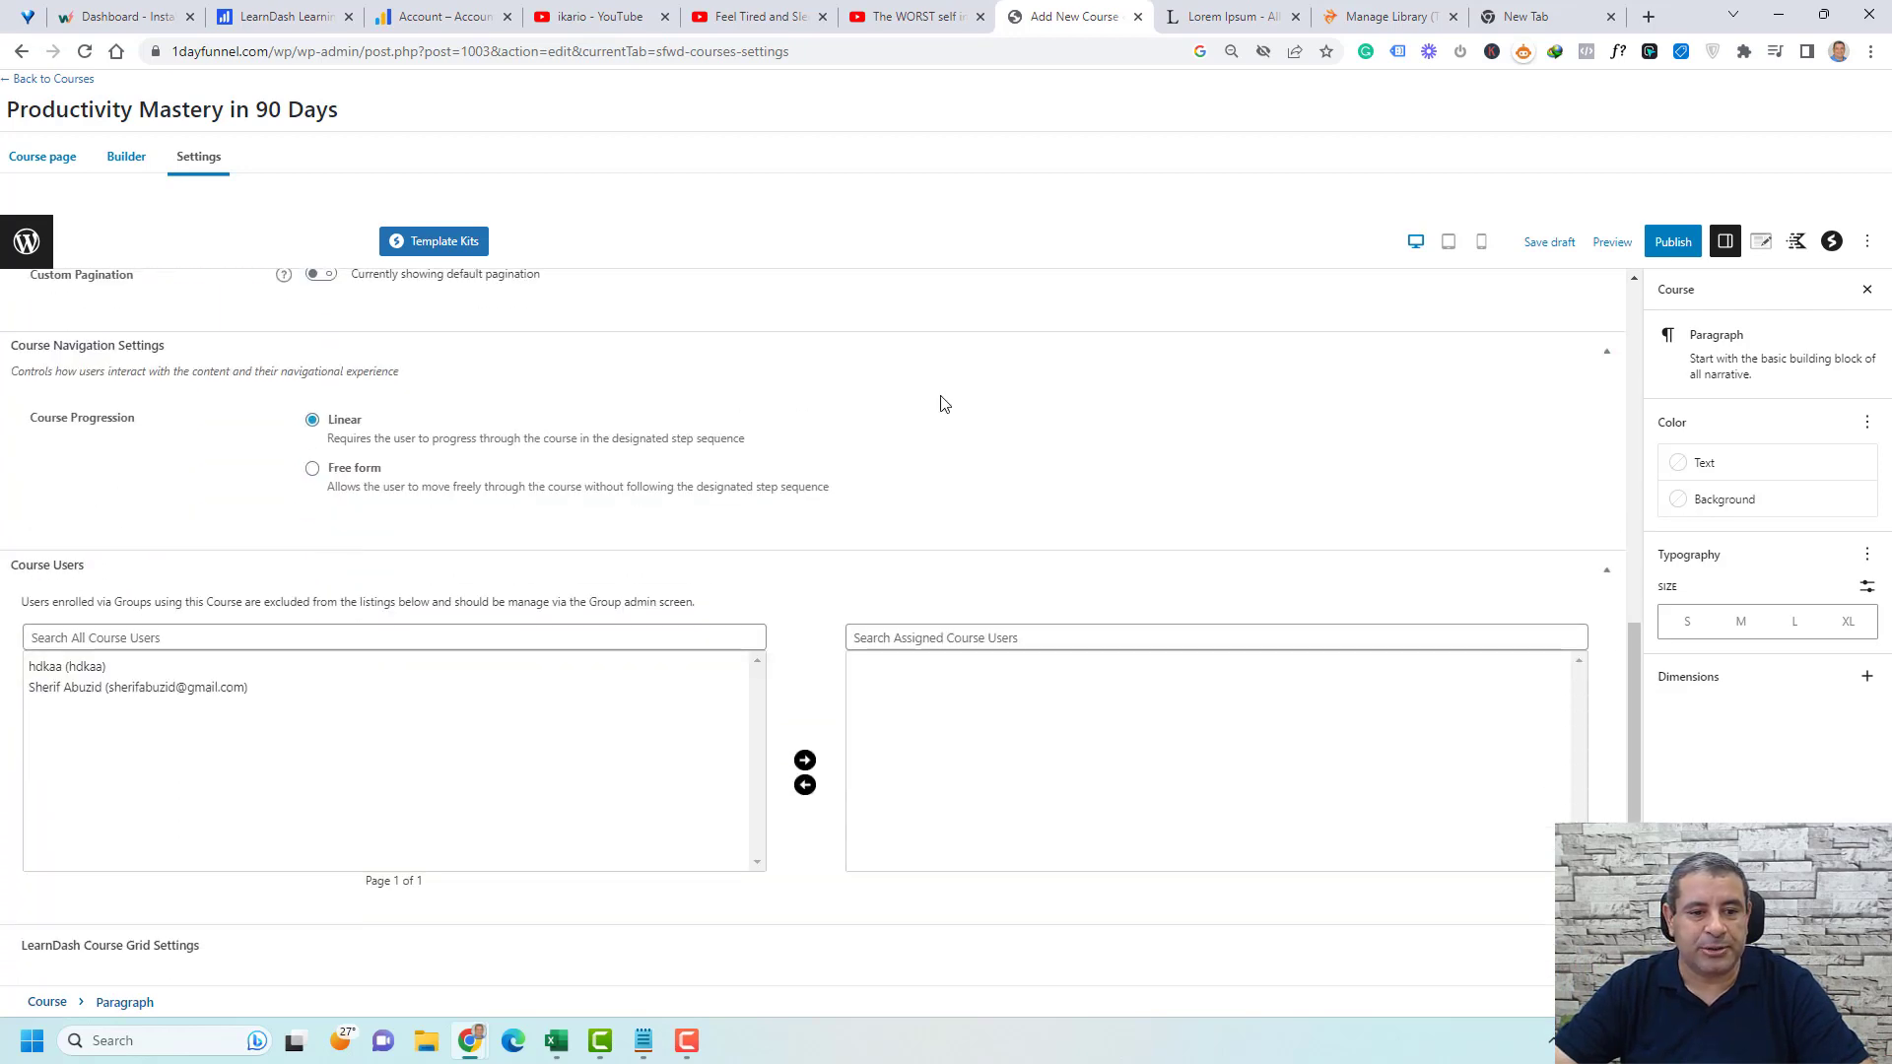
scroll(942, 404, up, 1)
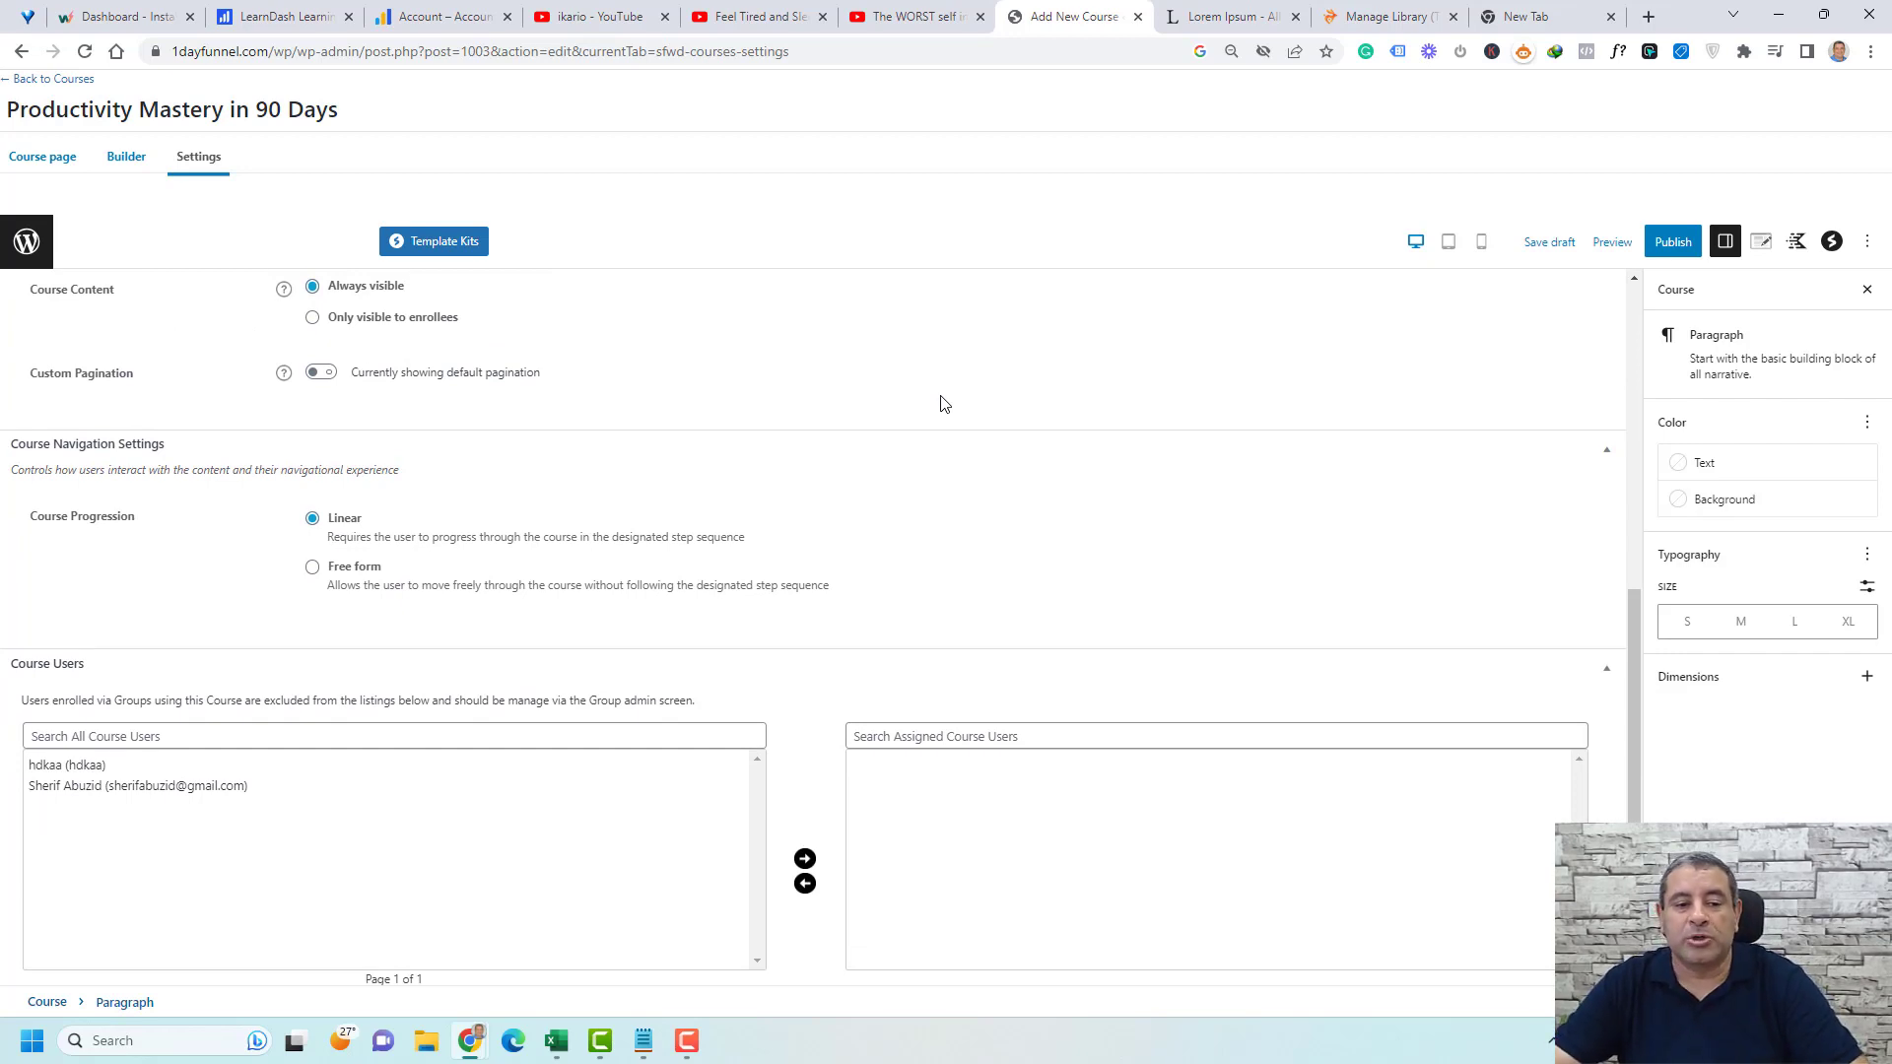
scroll(941, 404, down, 1)
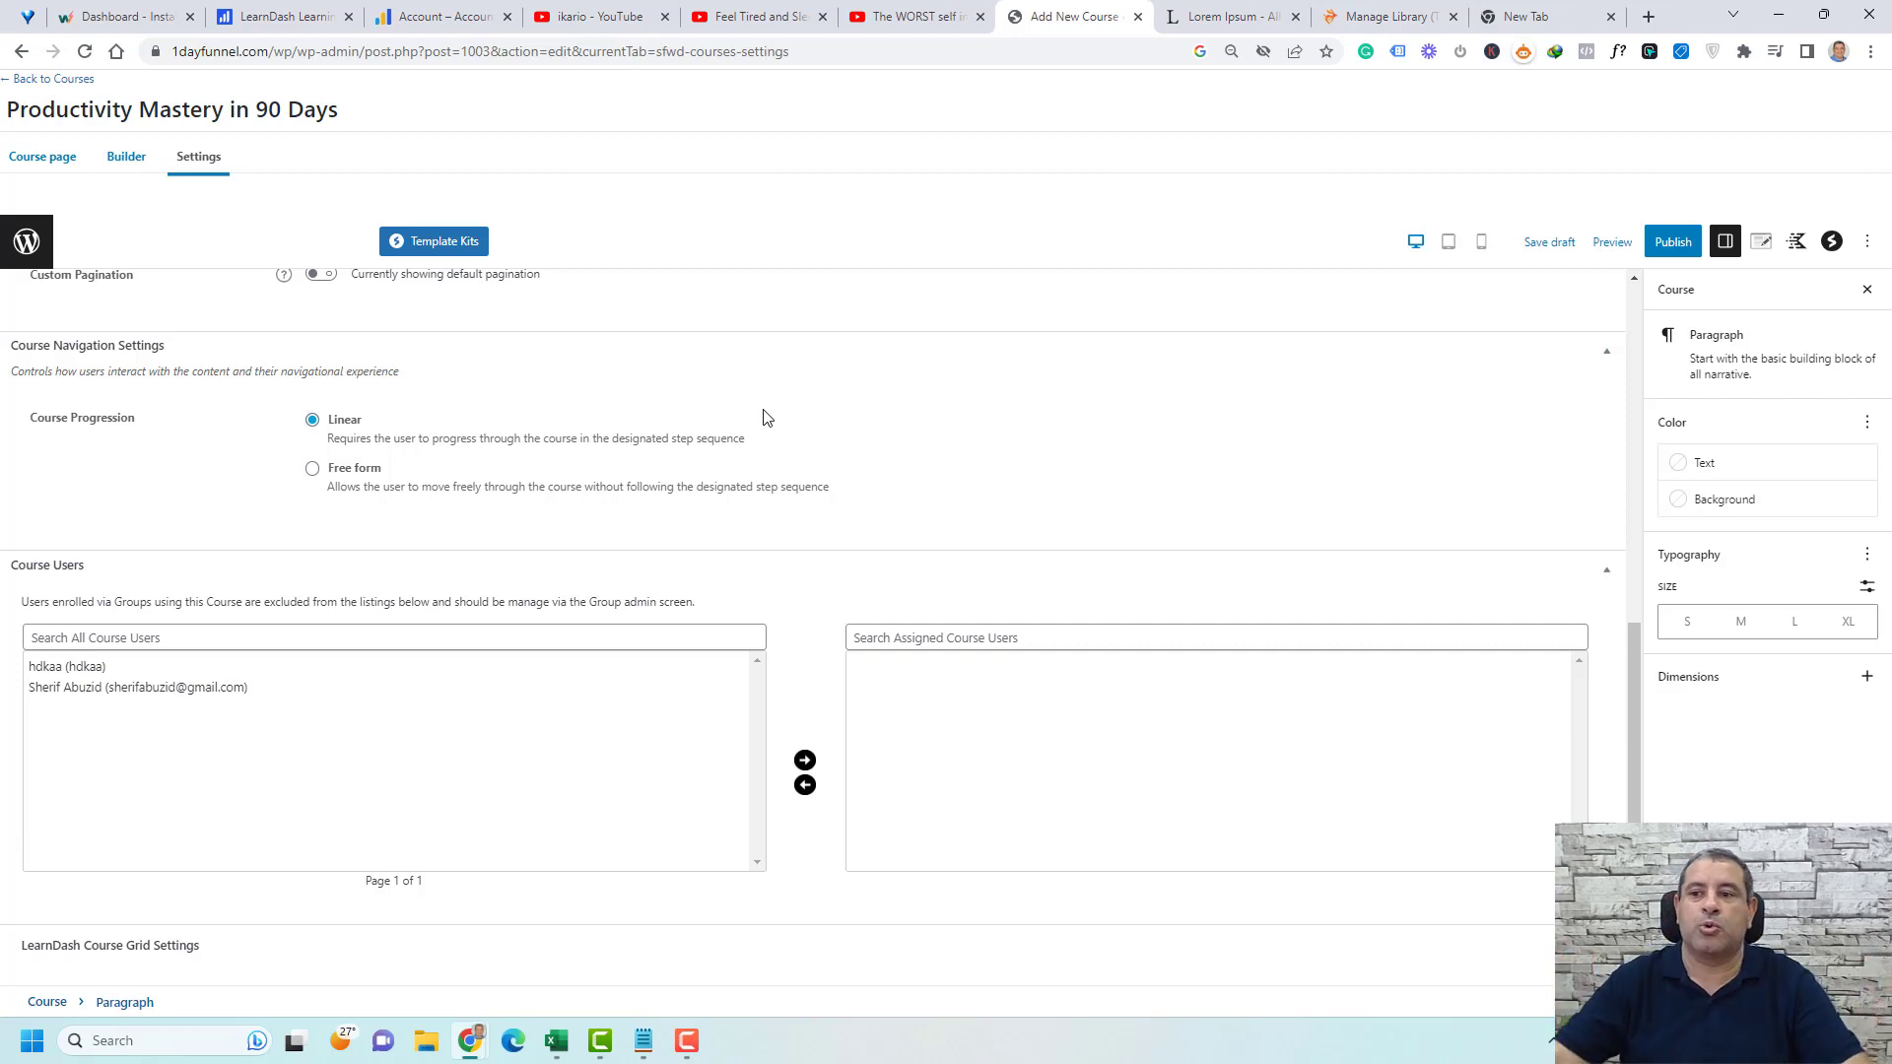
scroll(767, 417, up, 3)
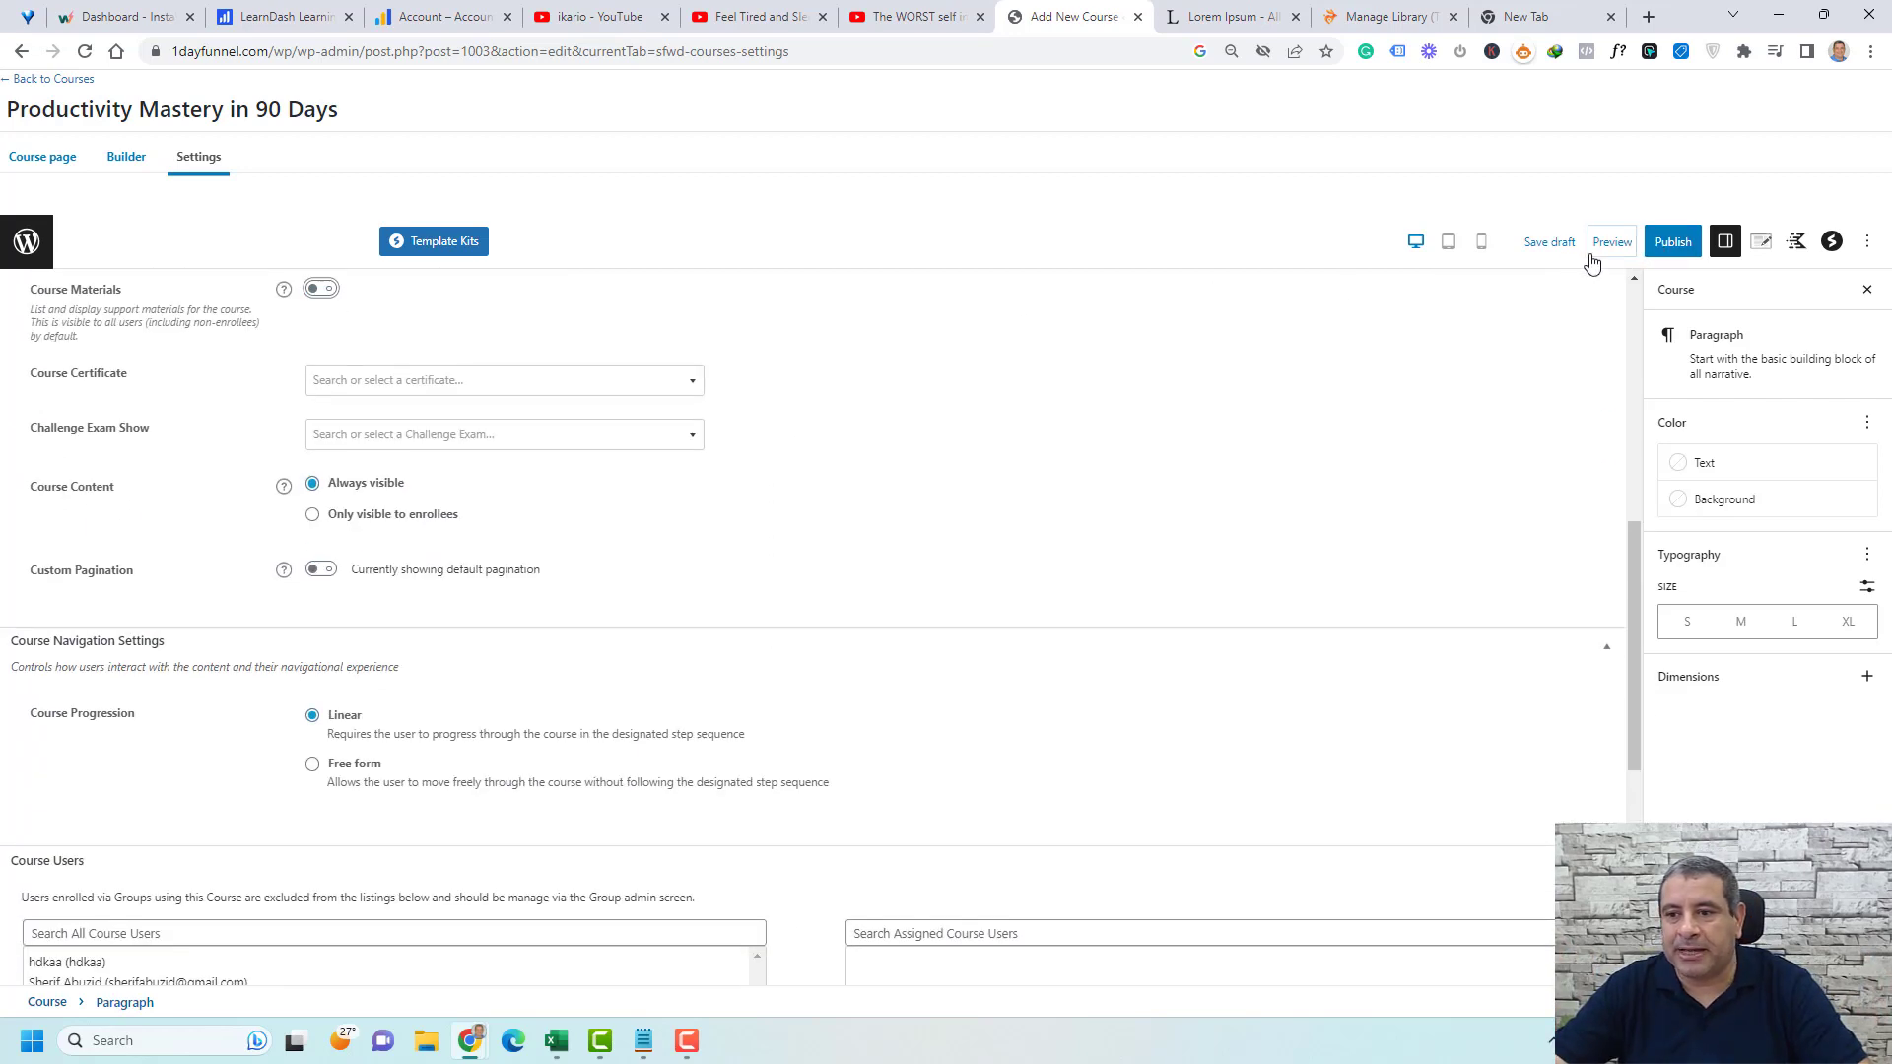
click(1548, 249)
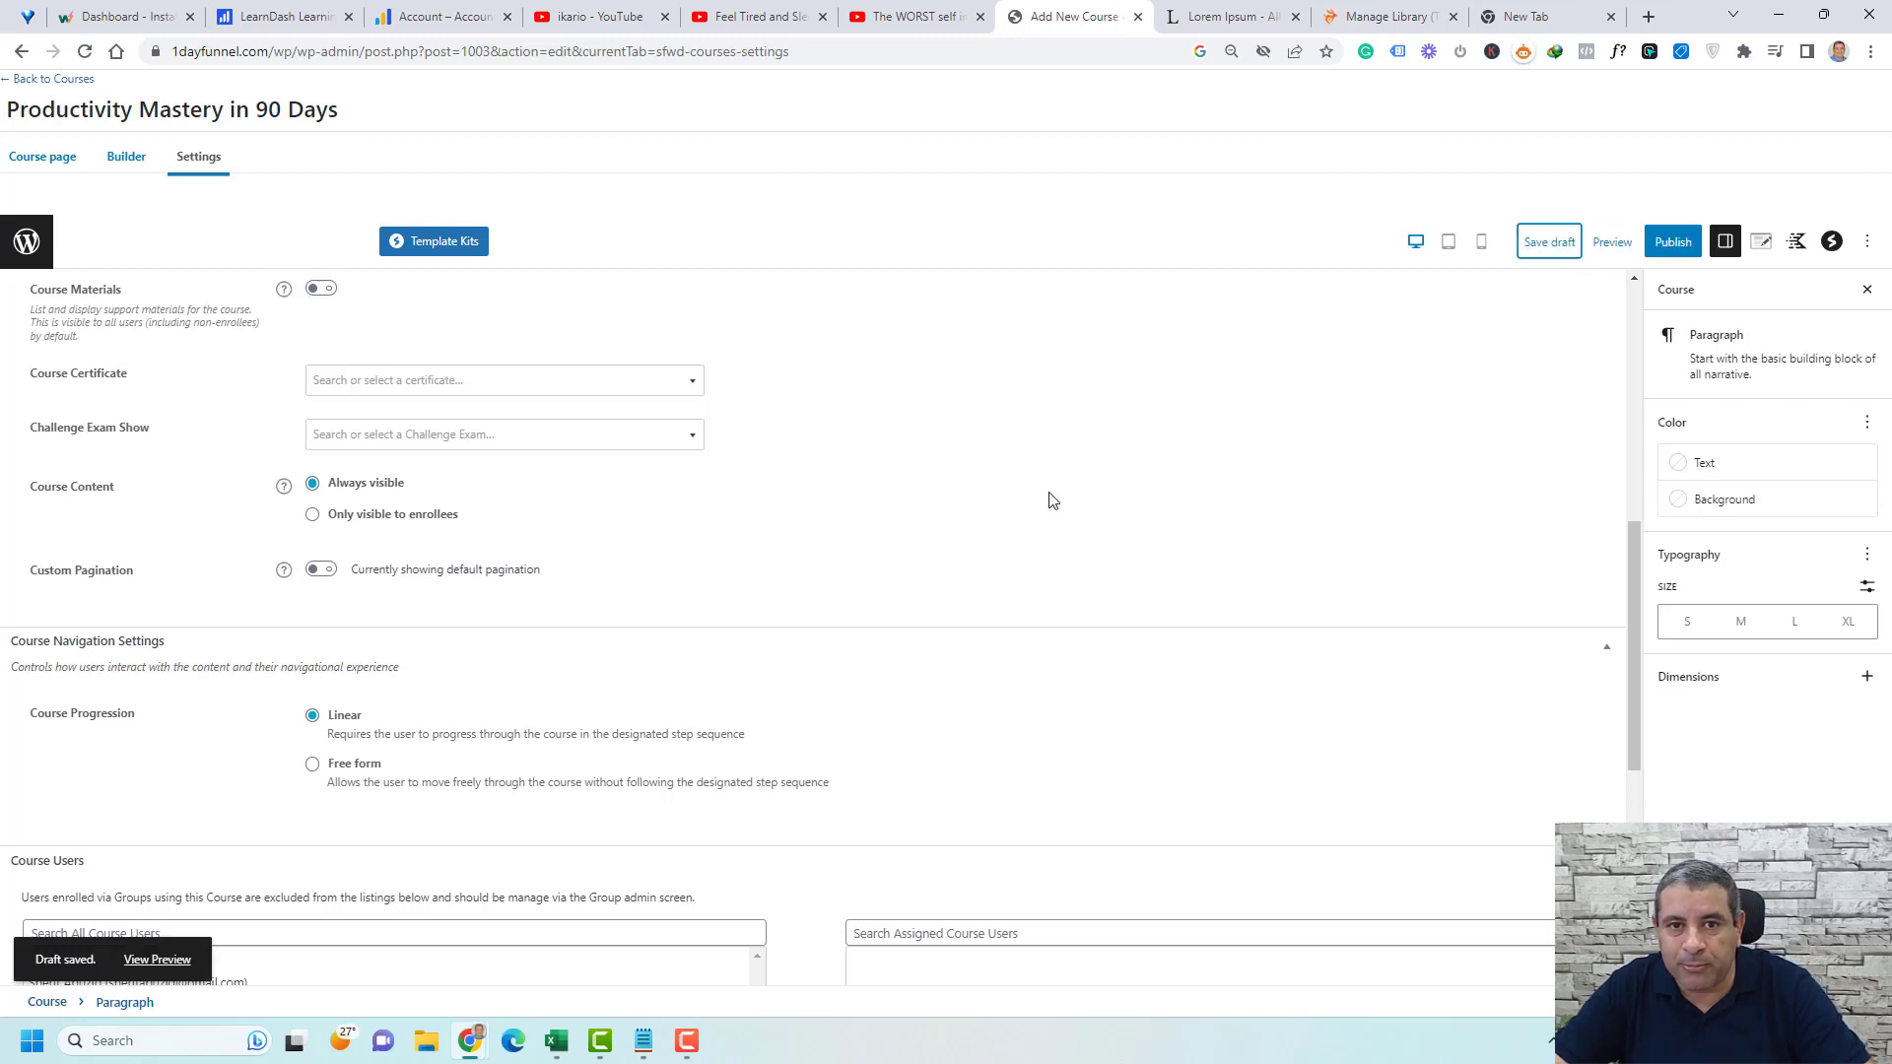
- Add two section headings, "Foundation" and "Basics", to the course in the LearnDash Course Builder
click(122, 169)
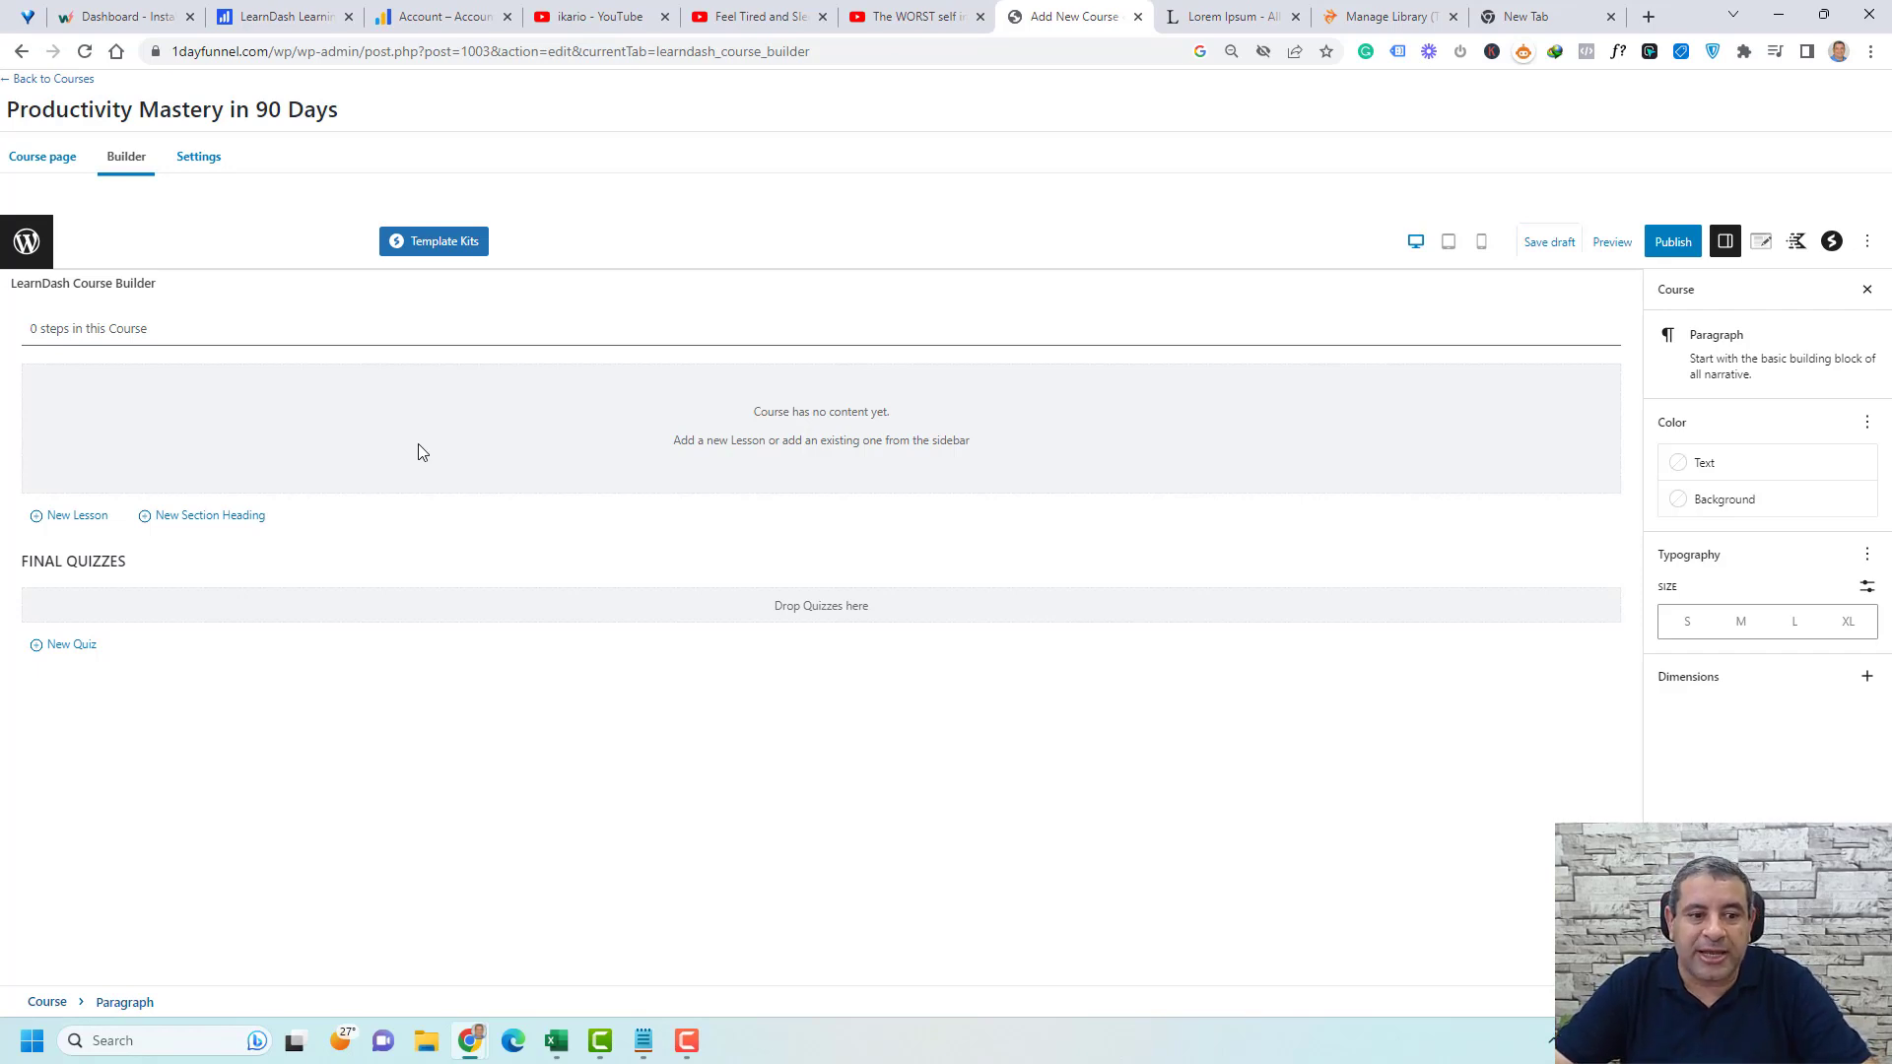
click(200, 516)
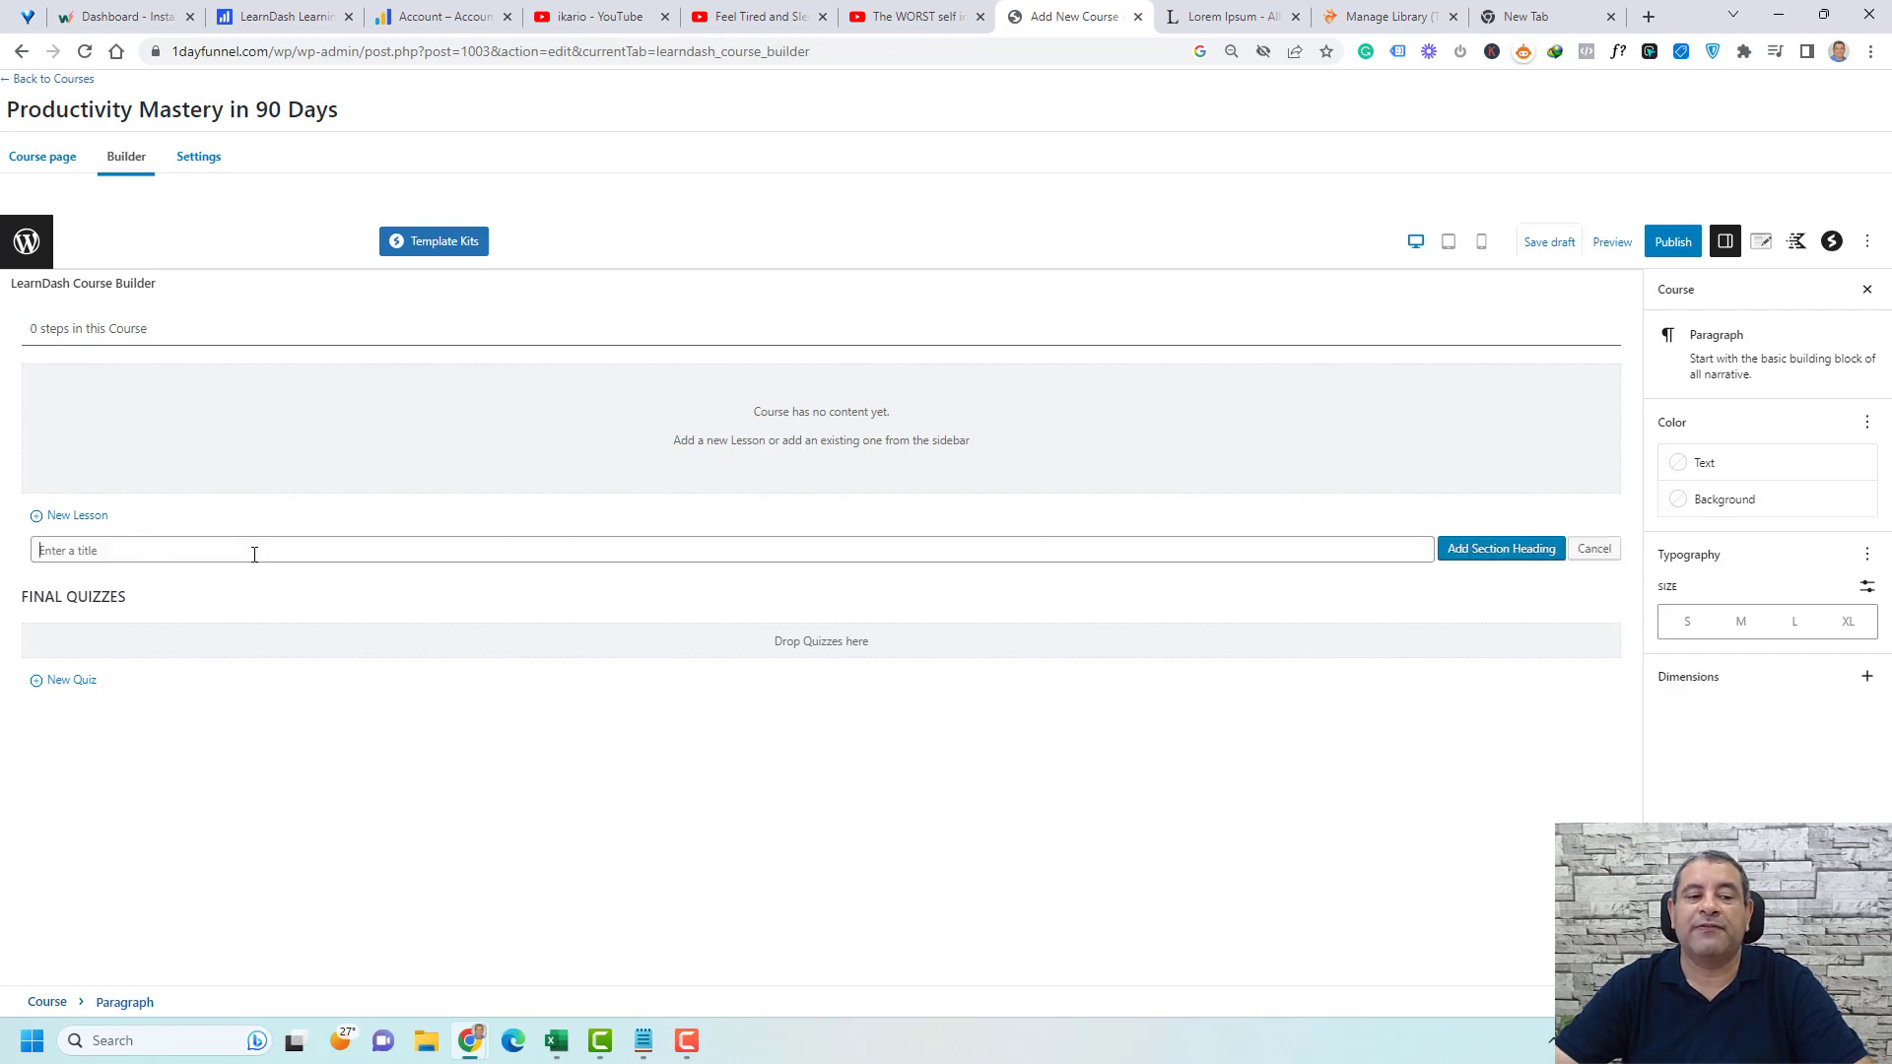
text(Foundation)
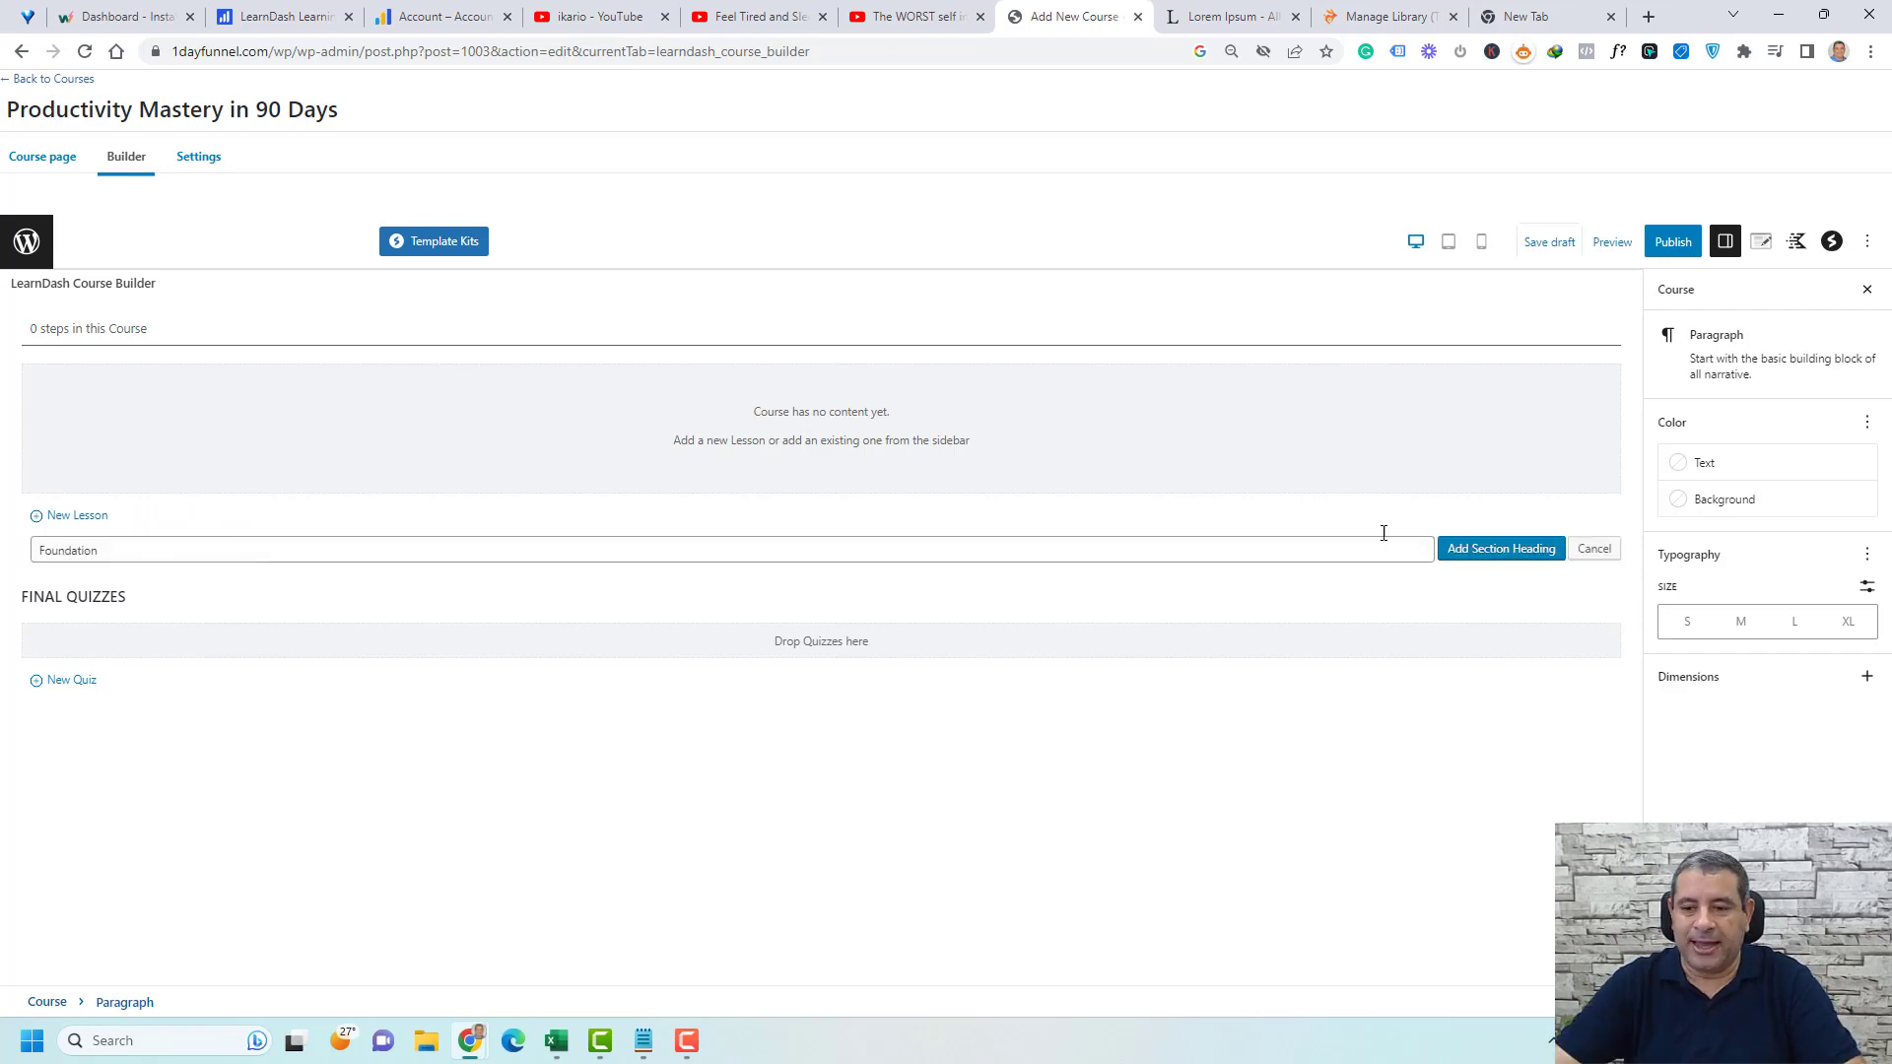
click(1458, 555)
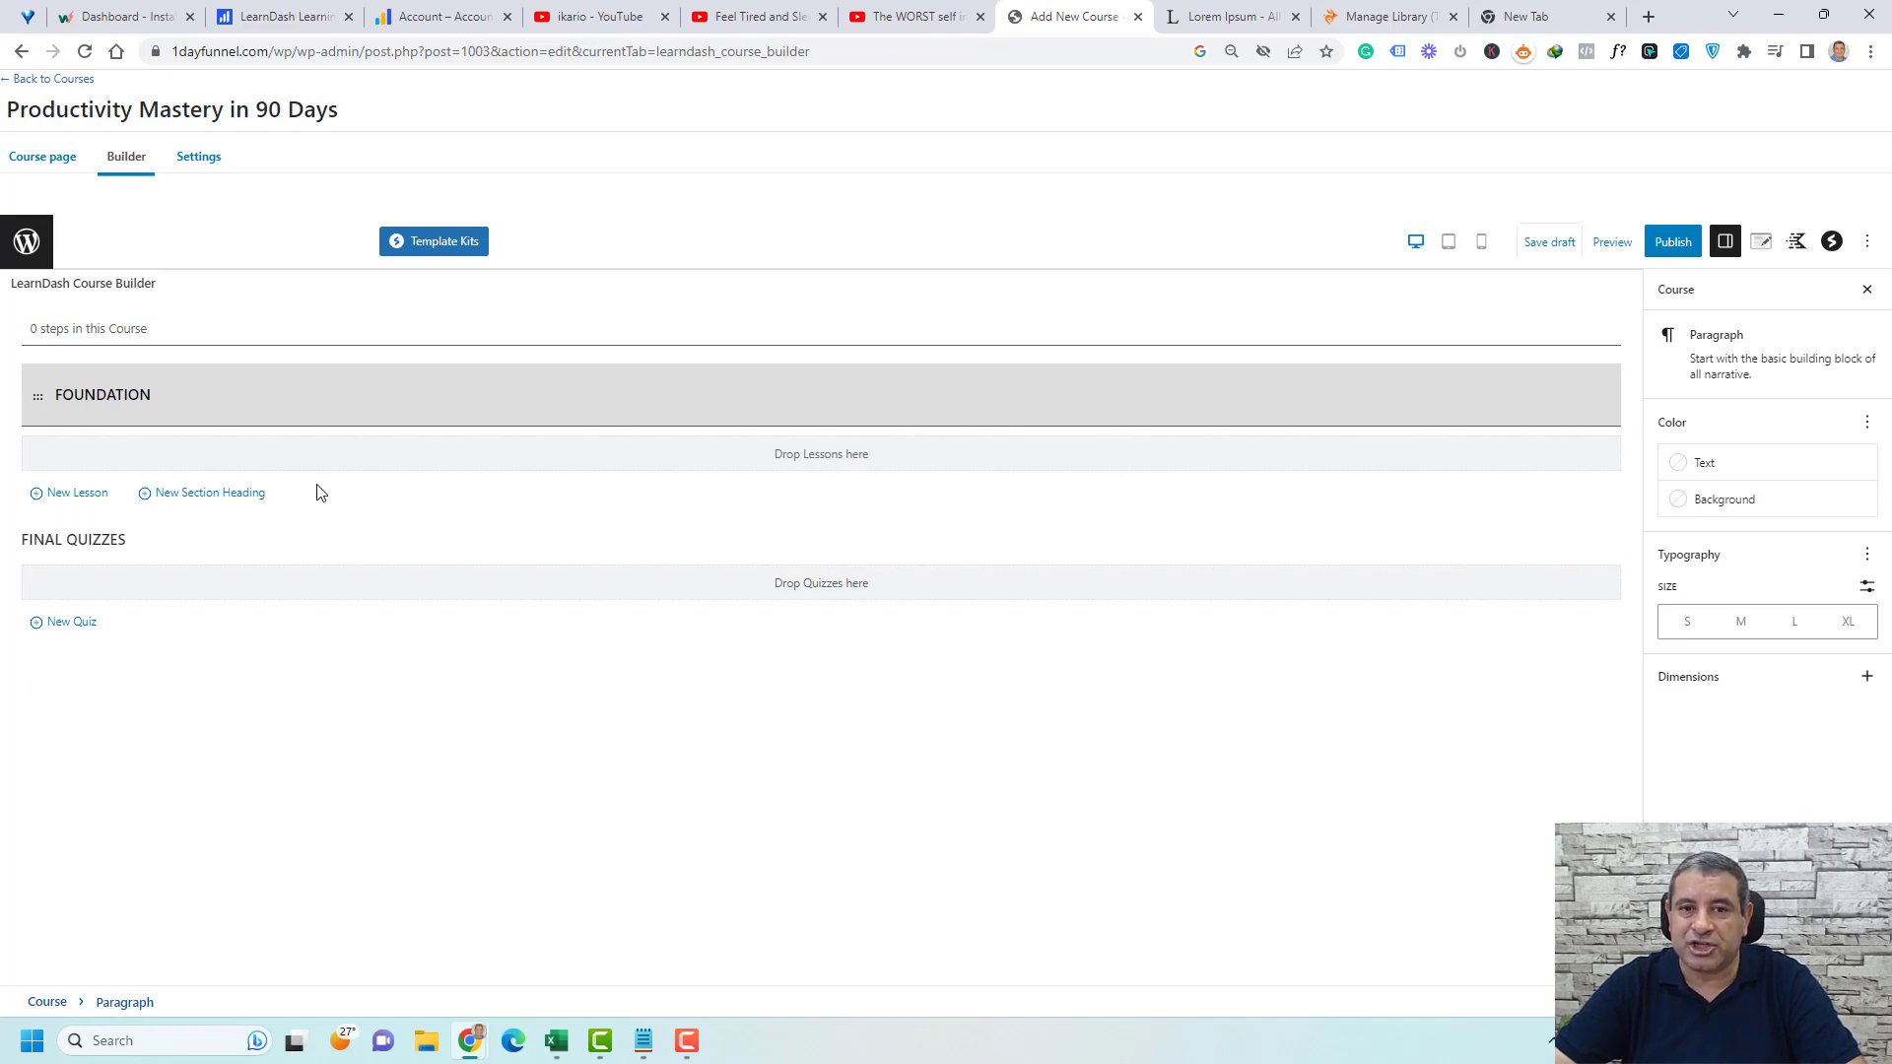
click(211, 500)
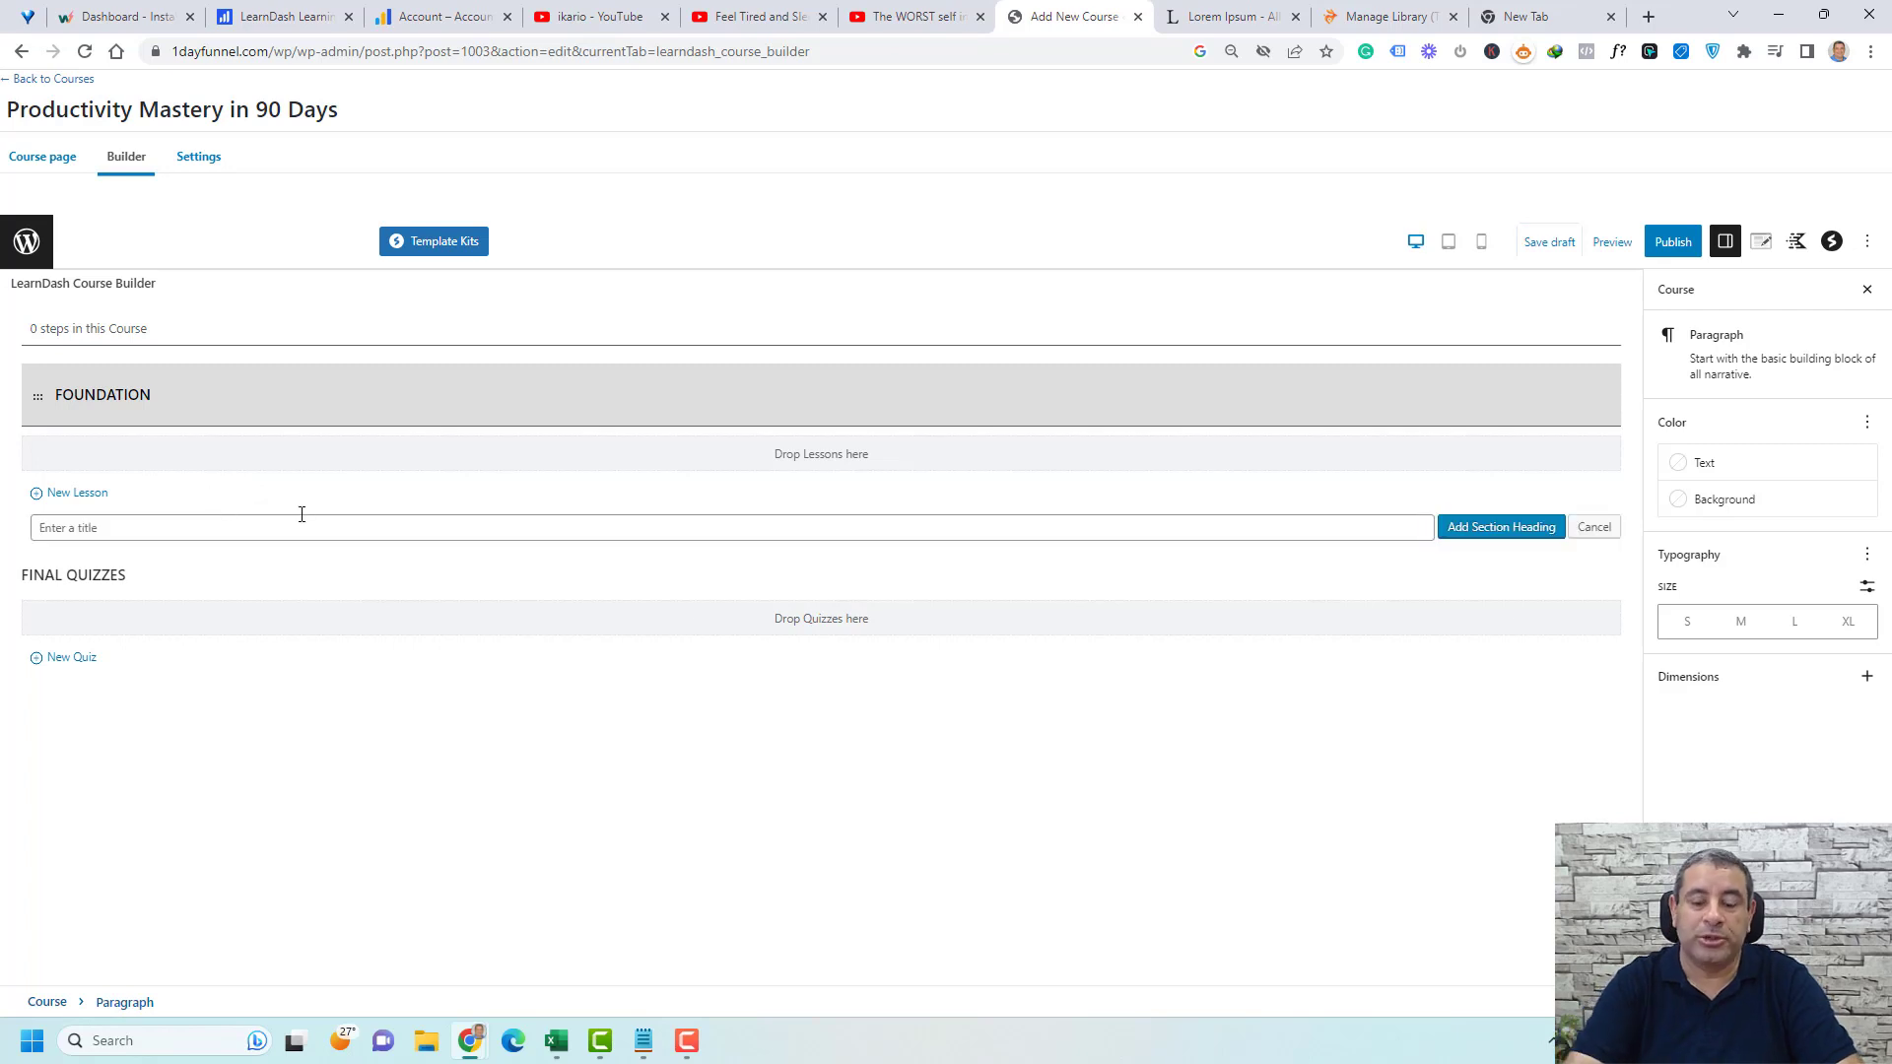
text(Basics)
click(1490, 528)
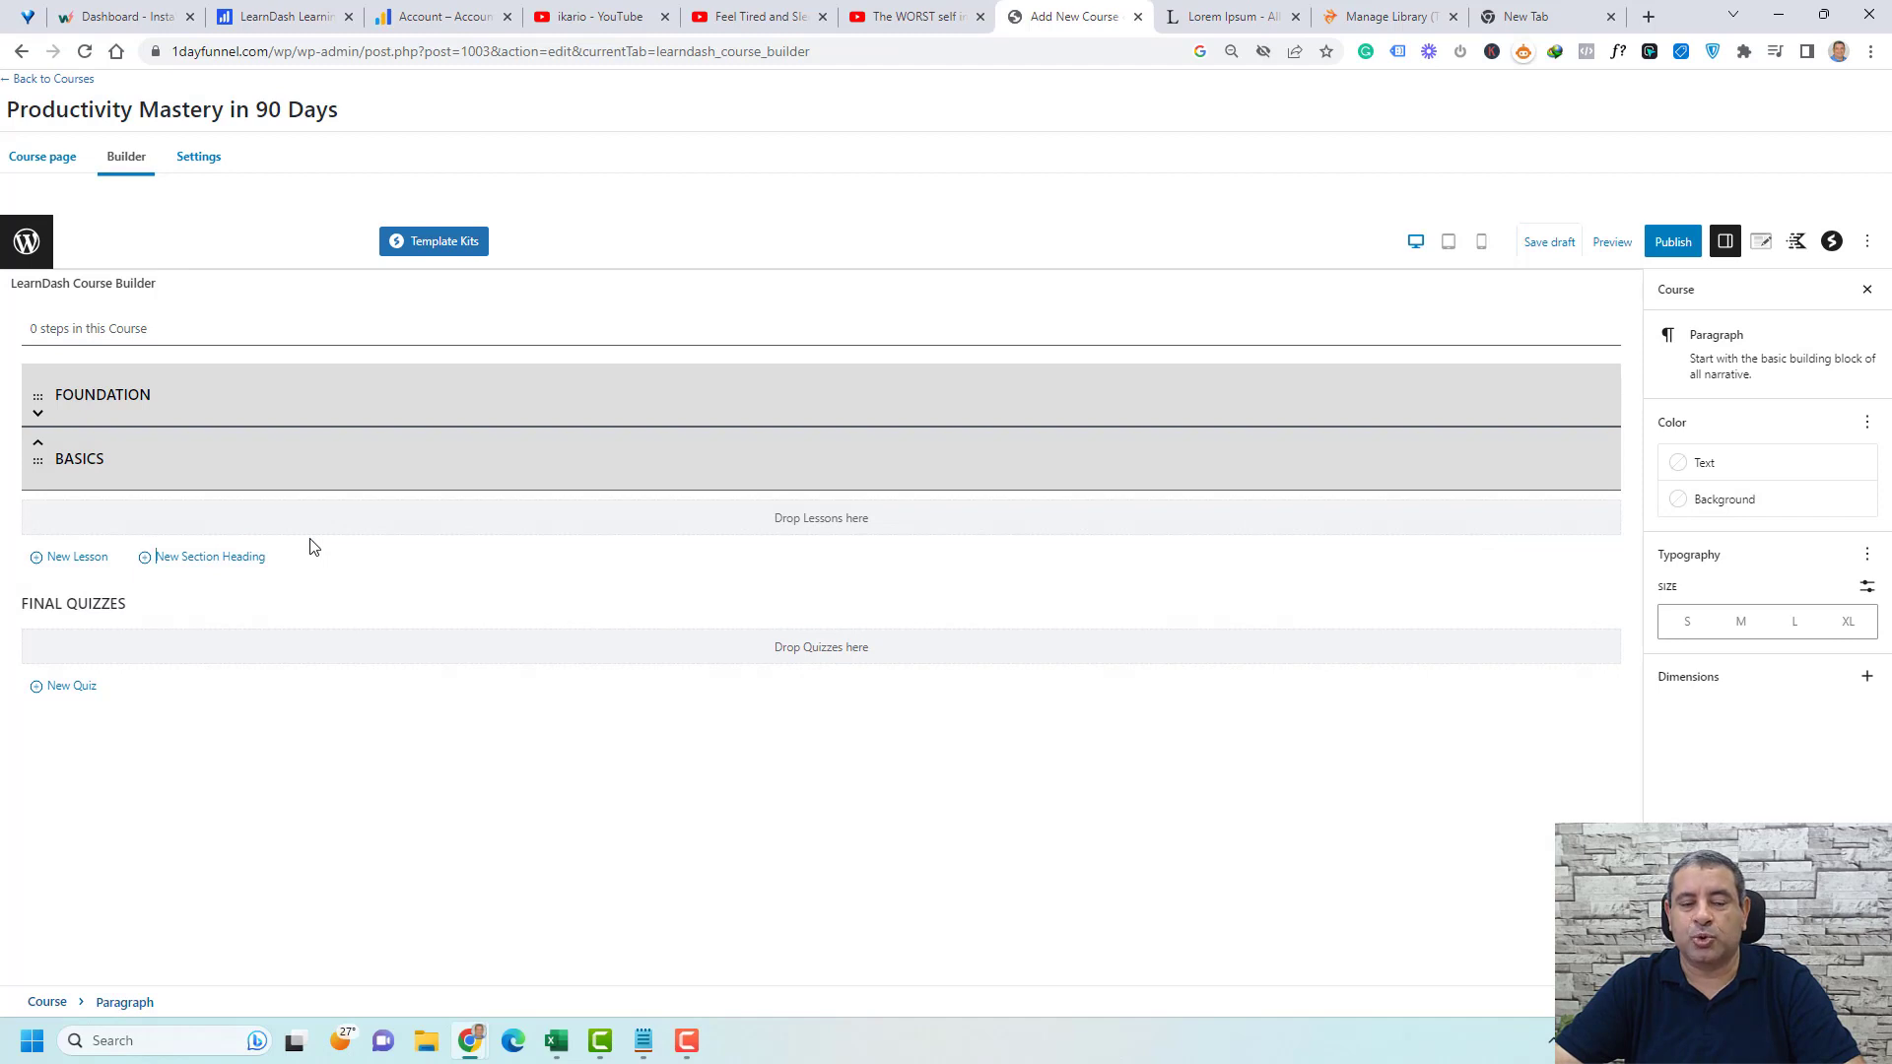
- Add an "Advanced" section heading and the lessons Before You Start, Stop Doing This, Productivity Basics, The 90-day Productivity Plan, The Daily Plan and The Monthly Plan
click(237, 555)
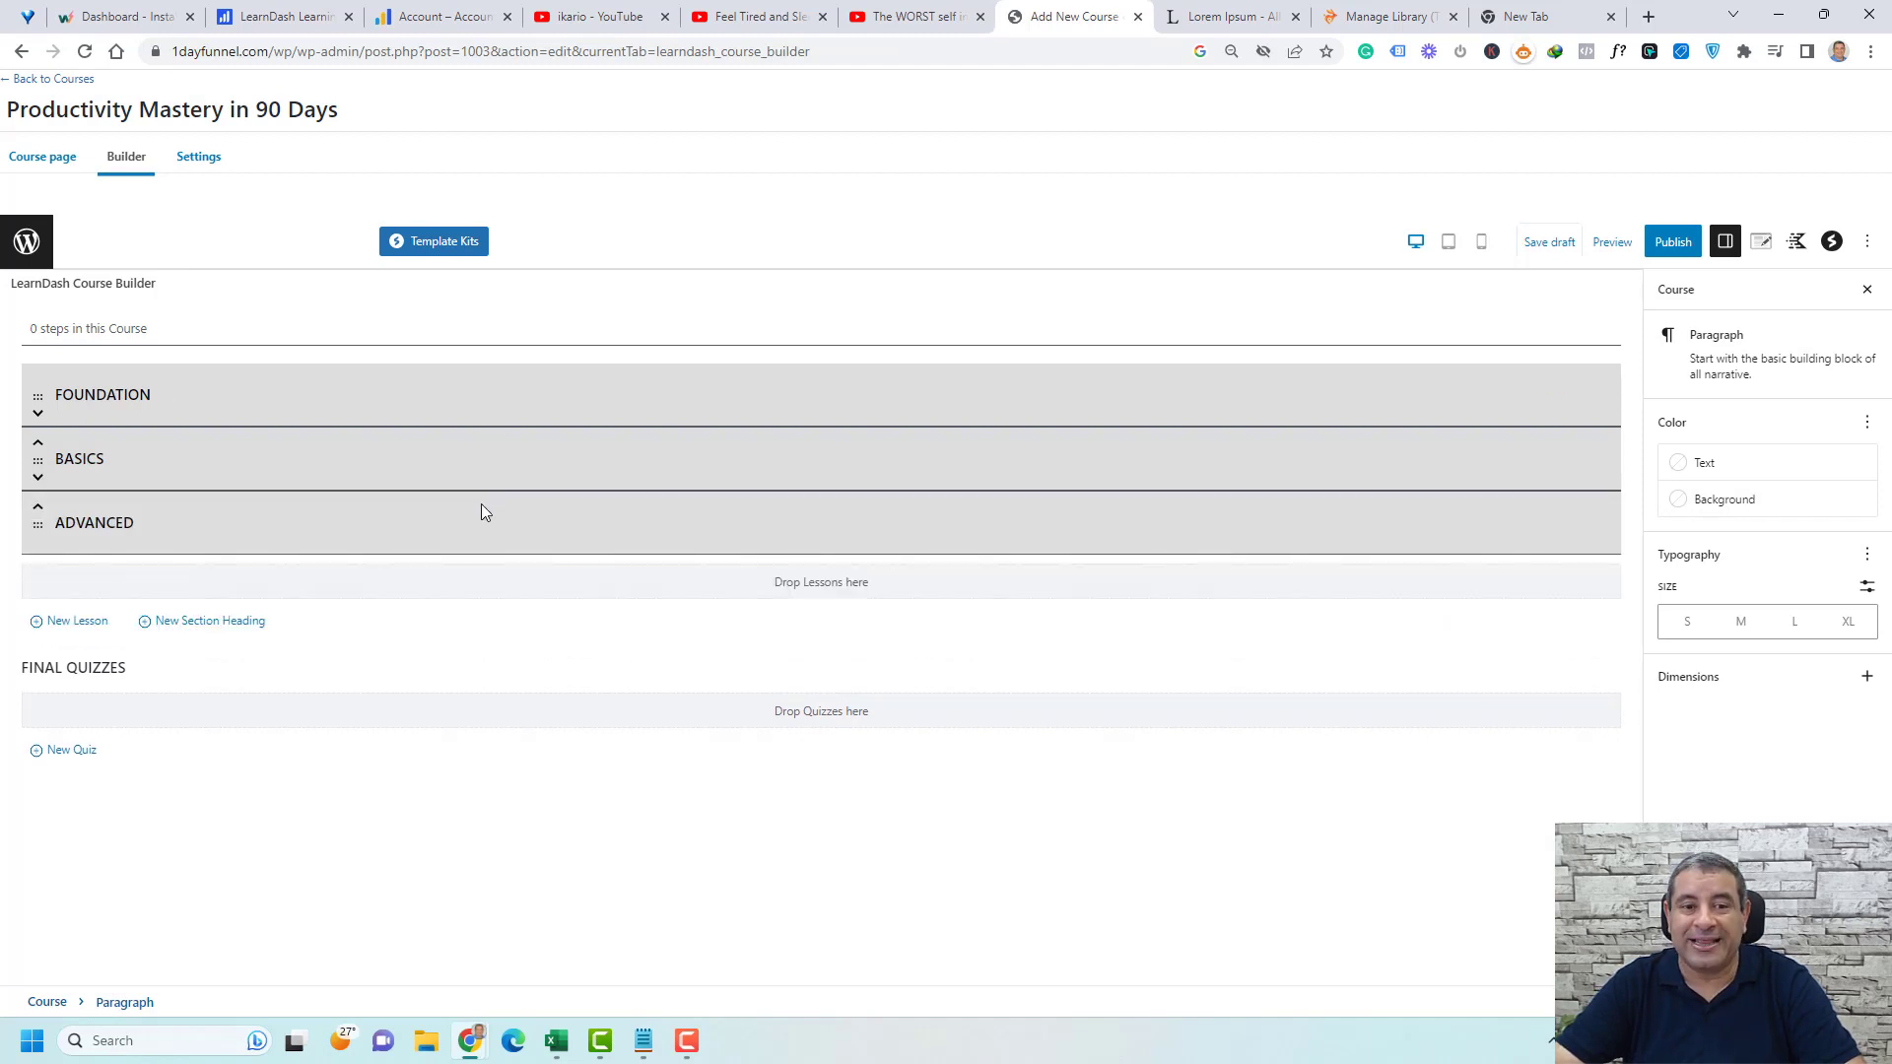
click(72, 624)
text(Before You Start)
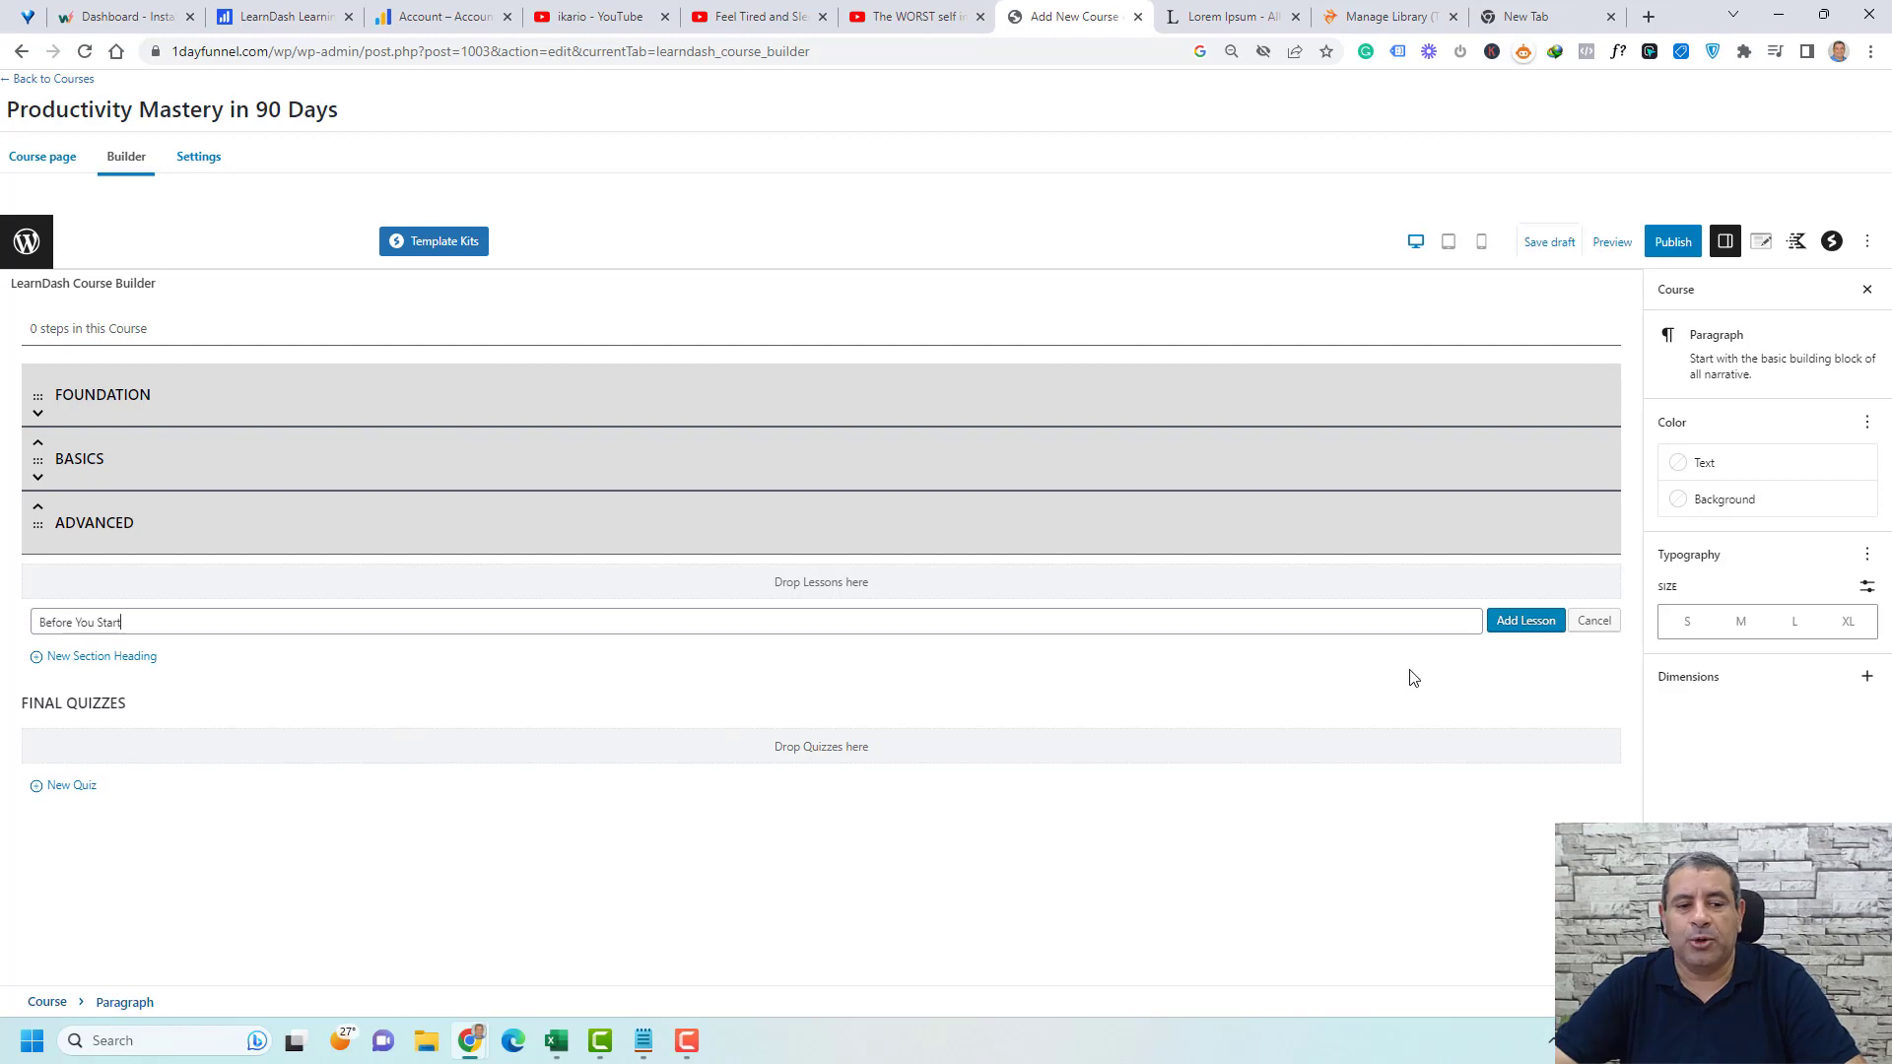
click(1527, 623)
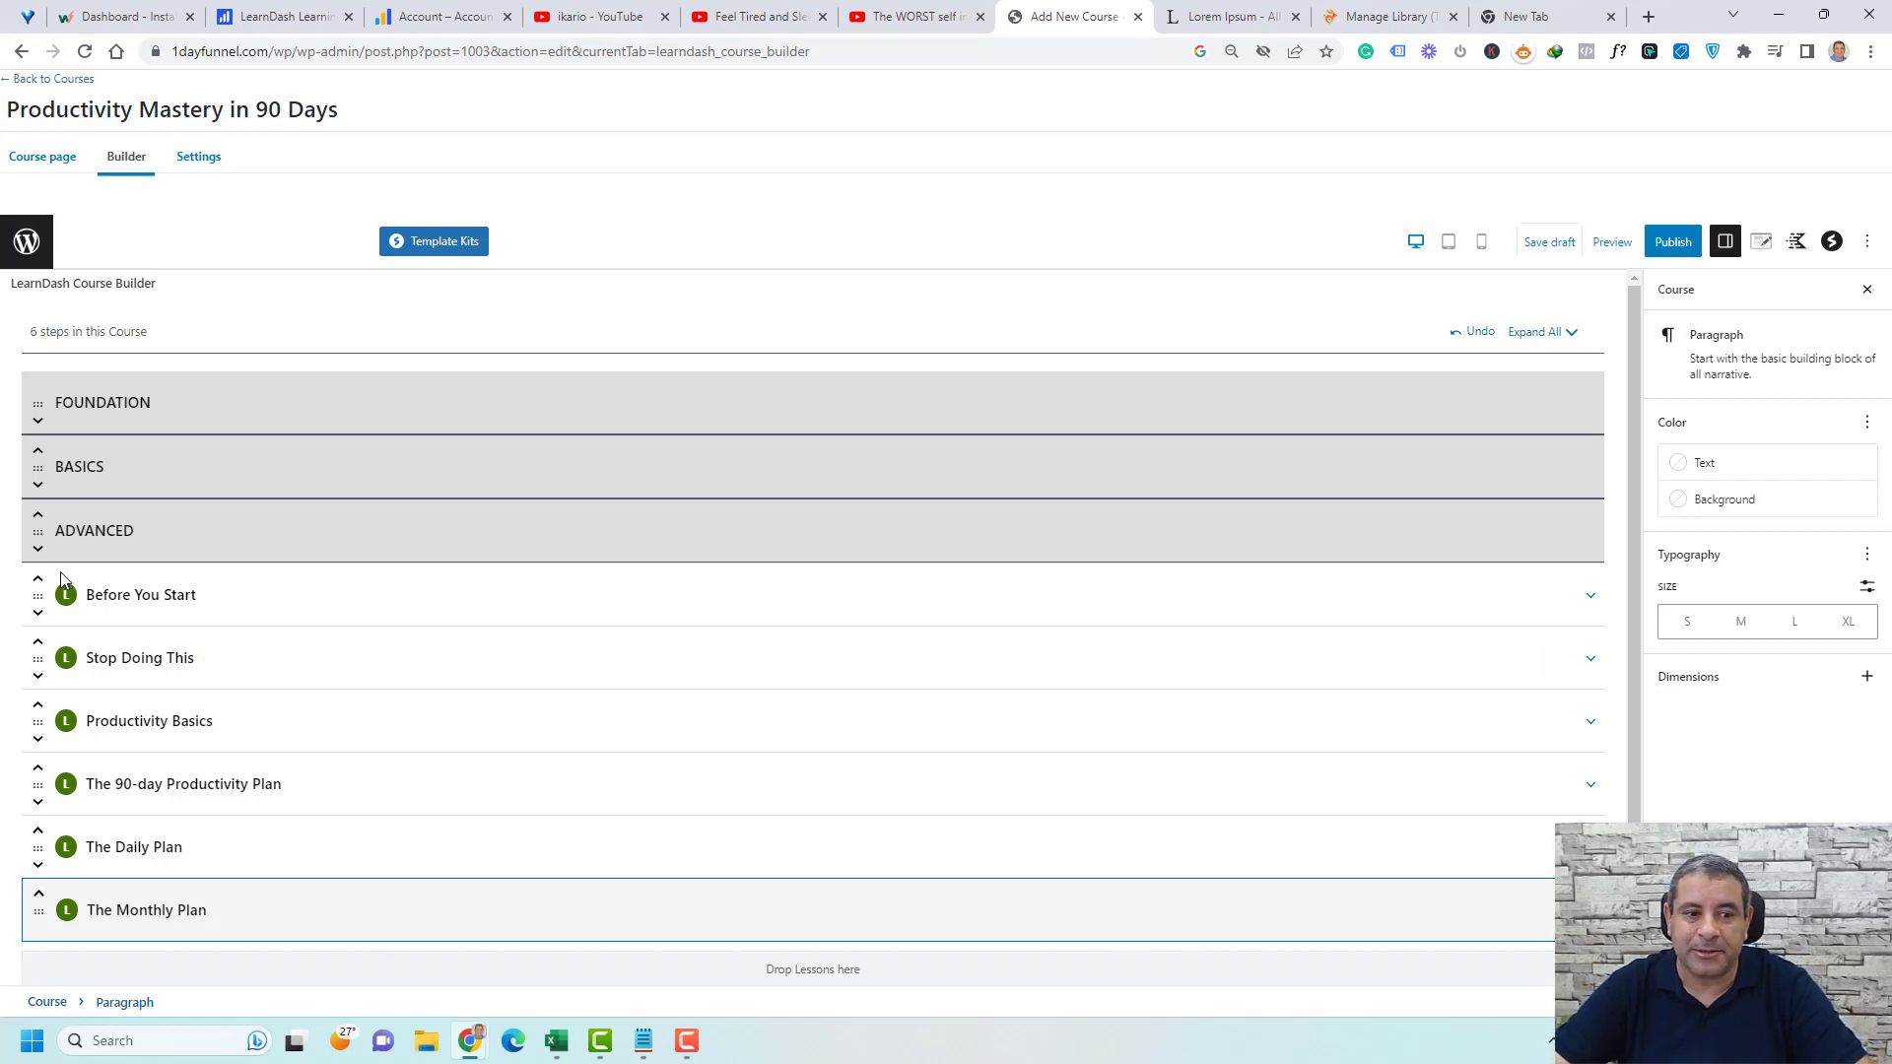
- Move Before You Start and Stop Doing This under Foundation, Productivity Basics and The 90-day Productivity Plan under Basics, and save the draft
drag(37, 595, 110, 466)
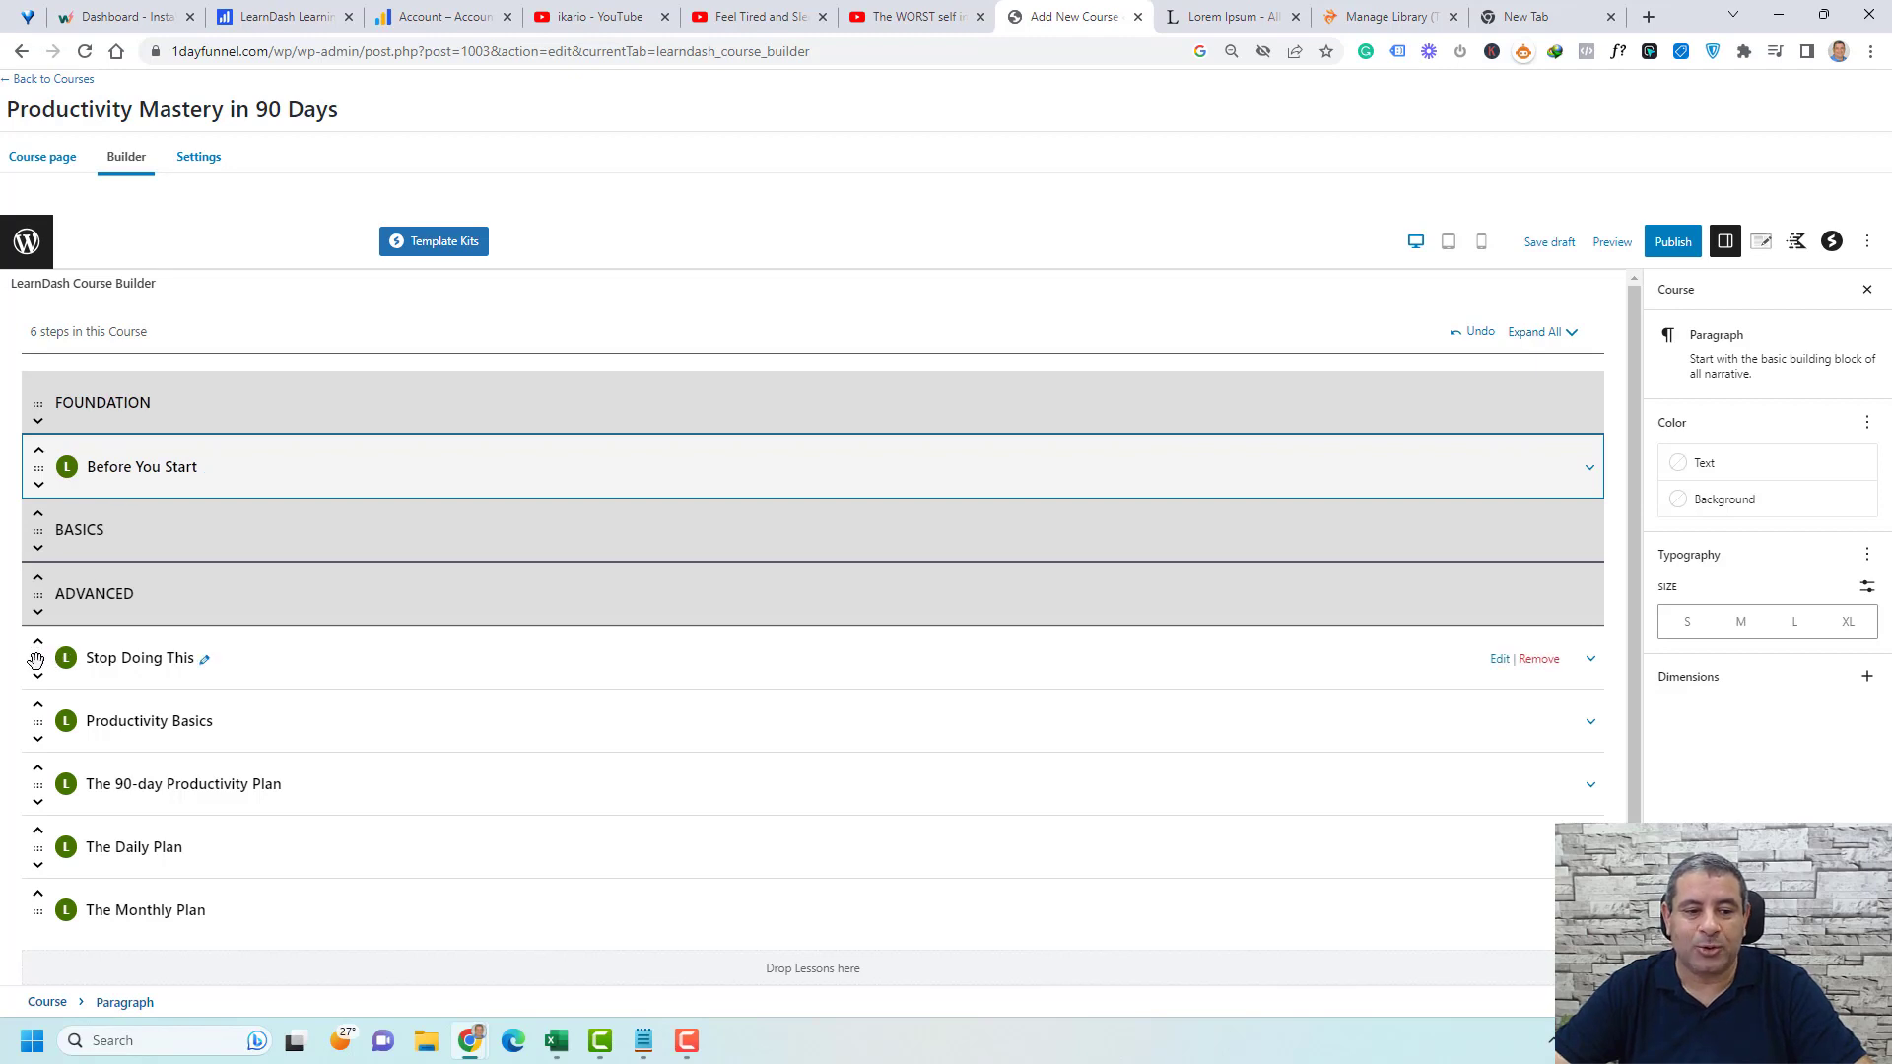
drag(36, 659, 59, 530)
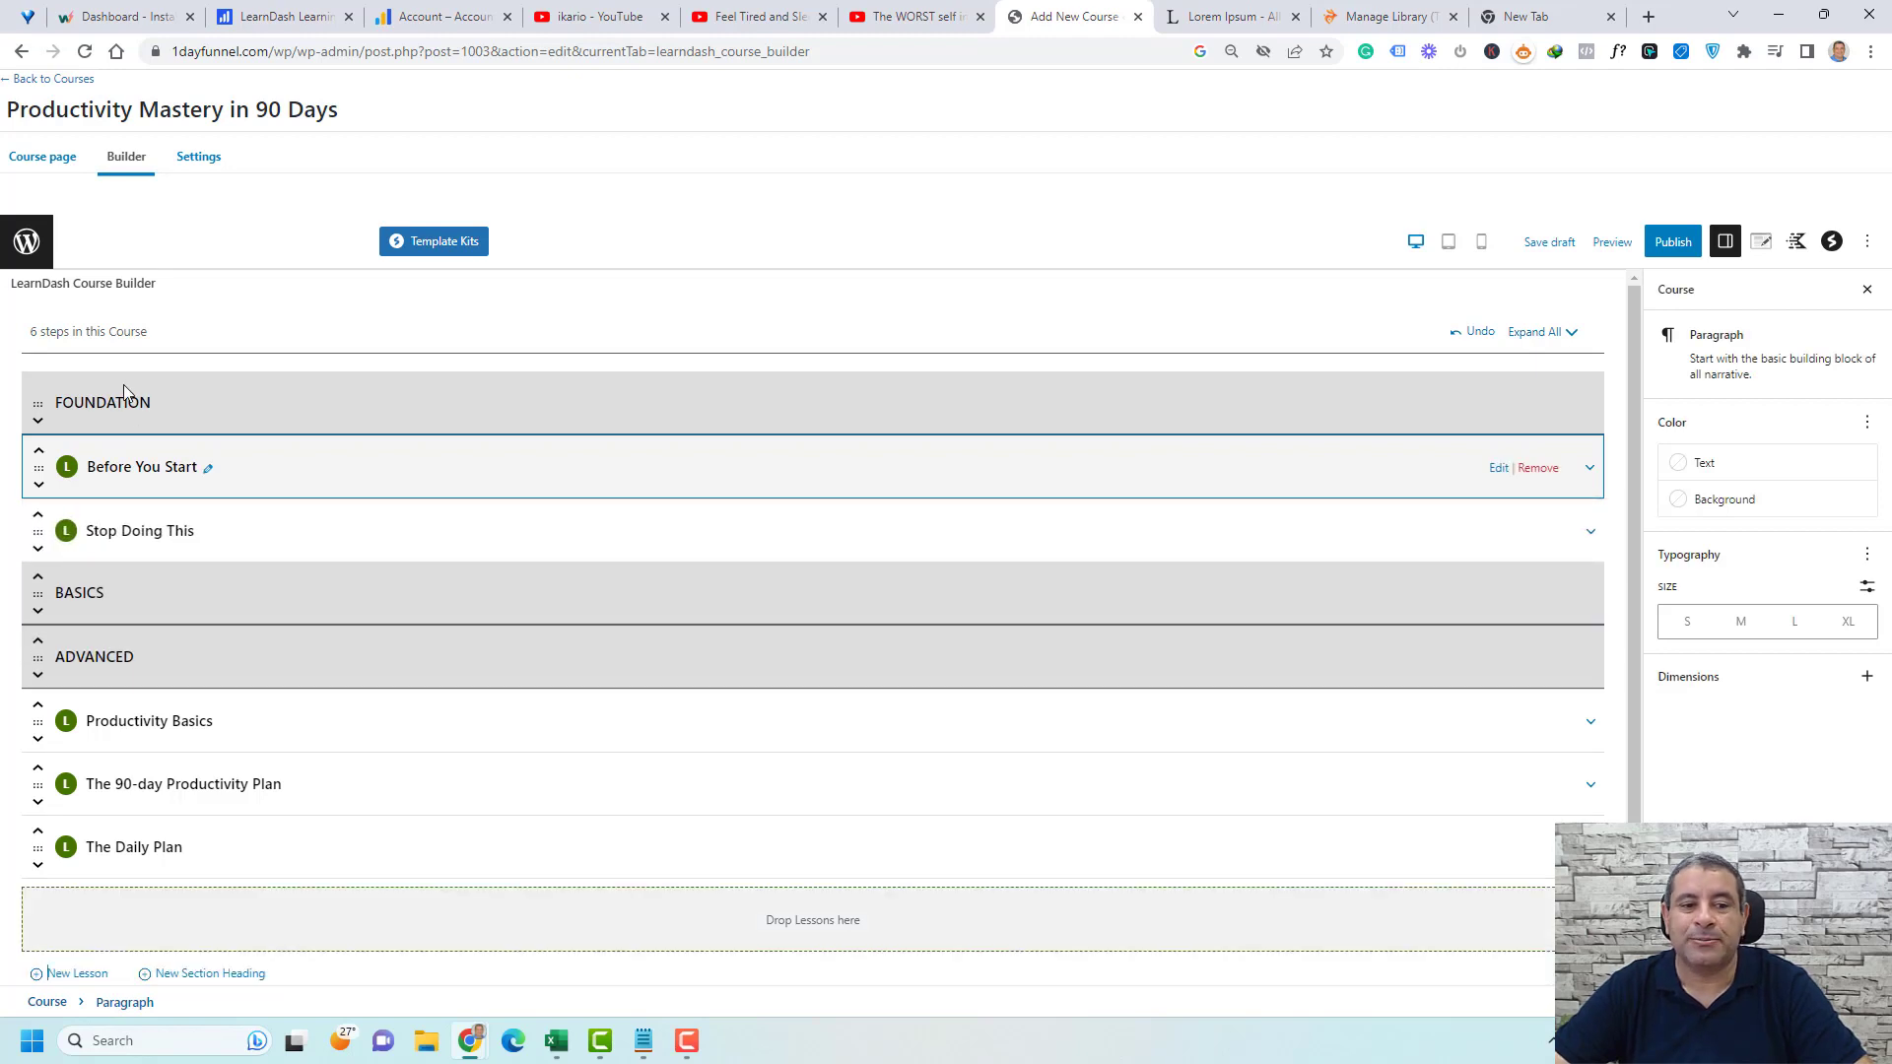
scroll(27, 641, down, 1)
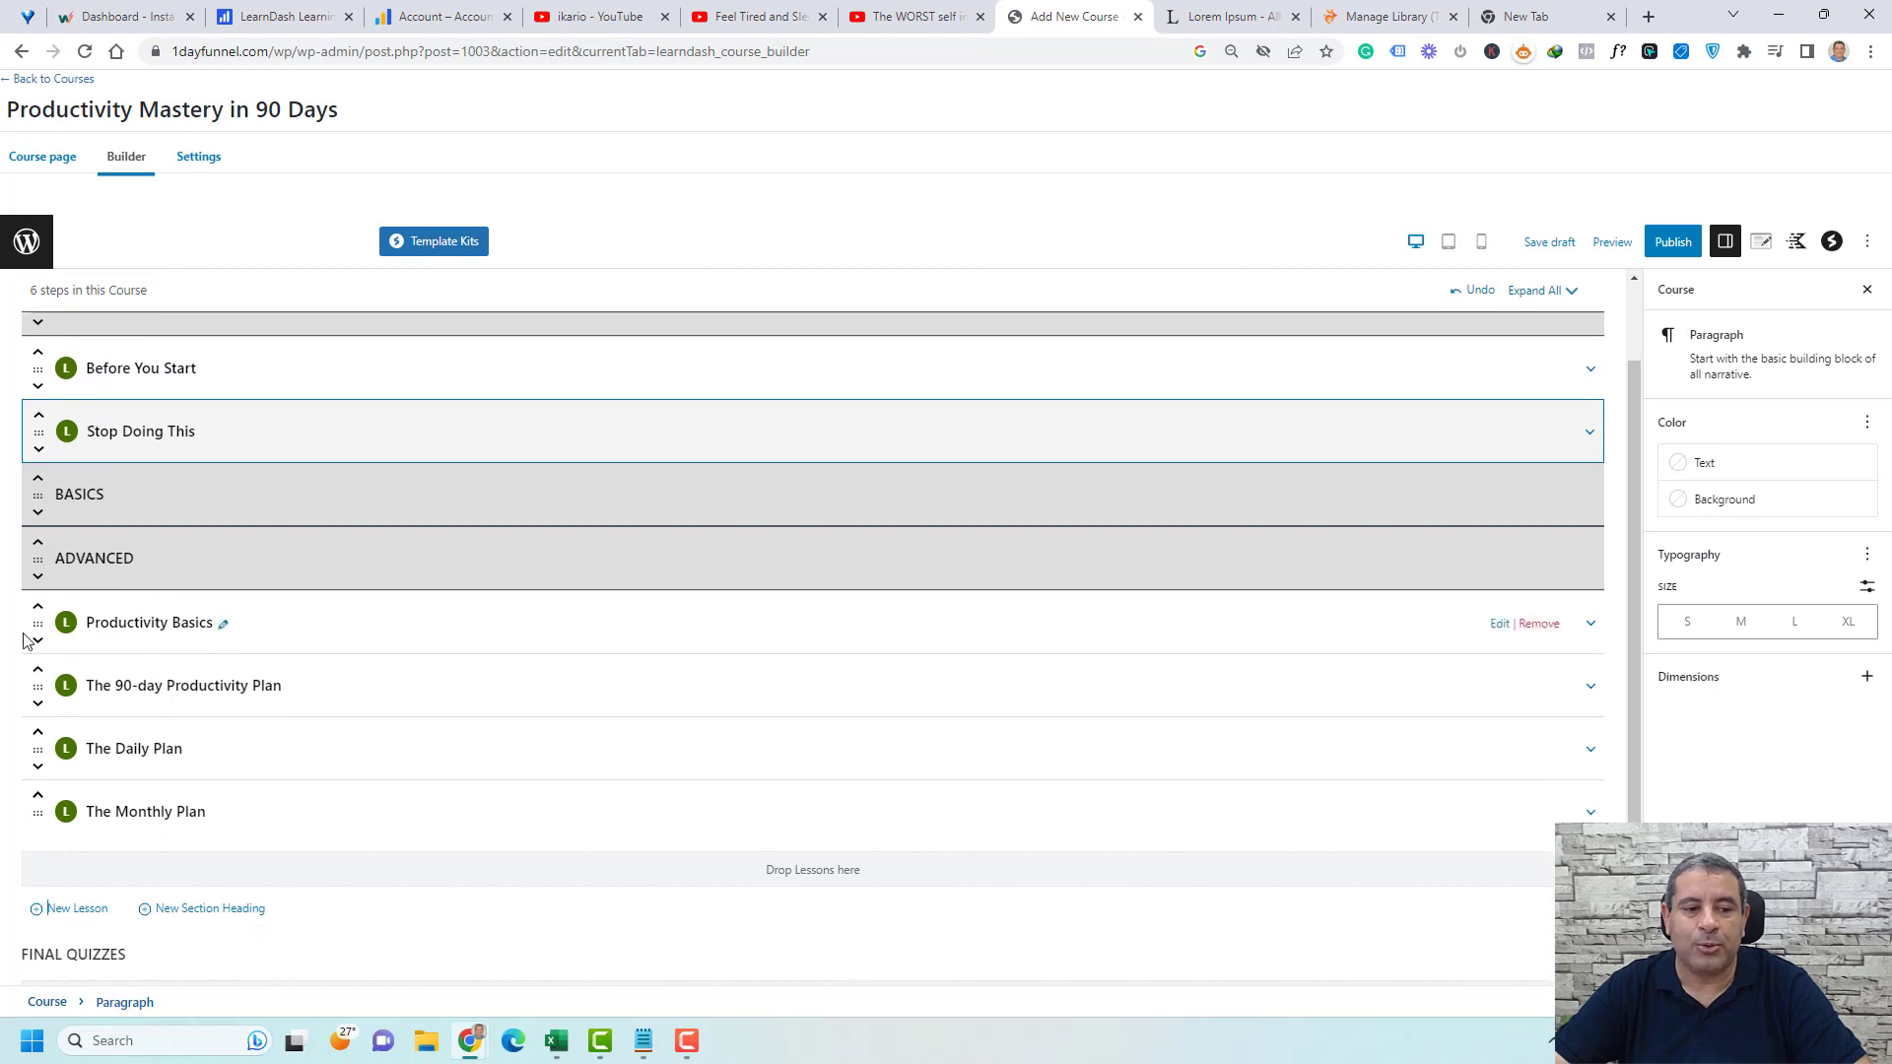
drag(37, 627, 71, 555)
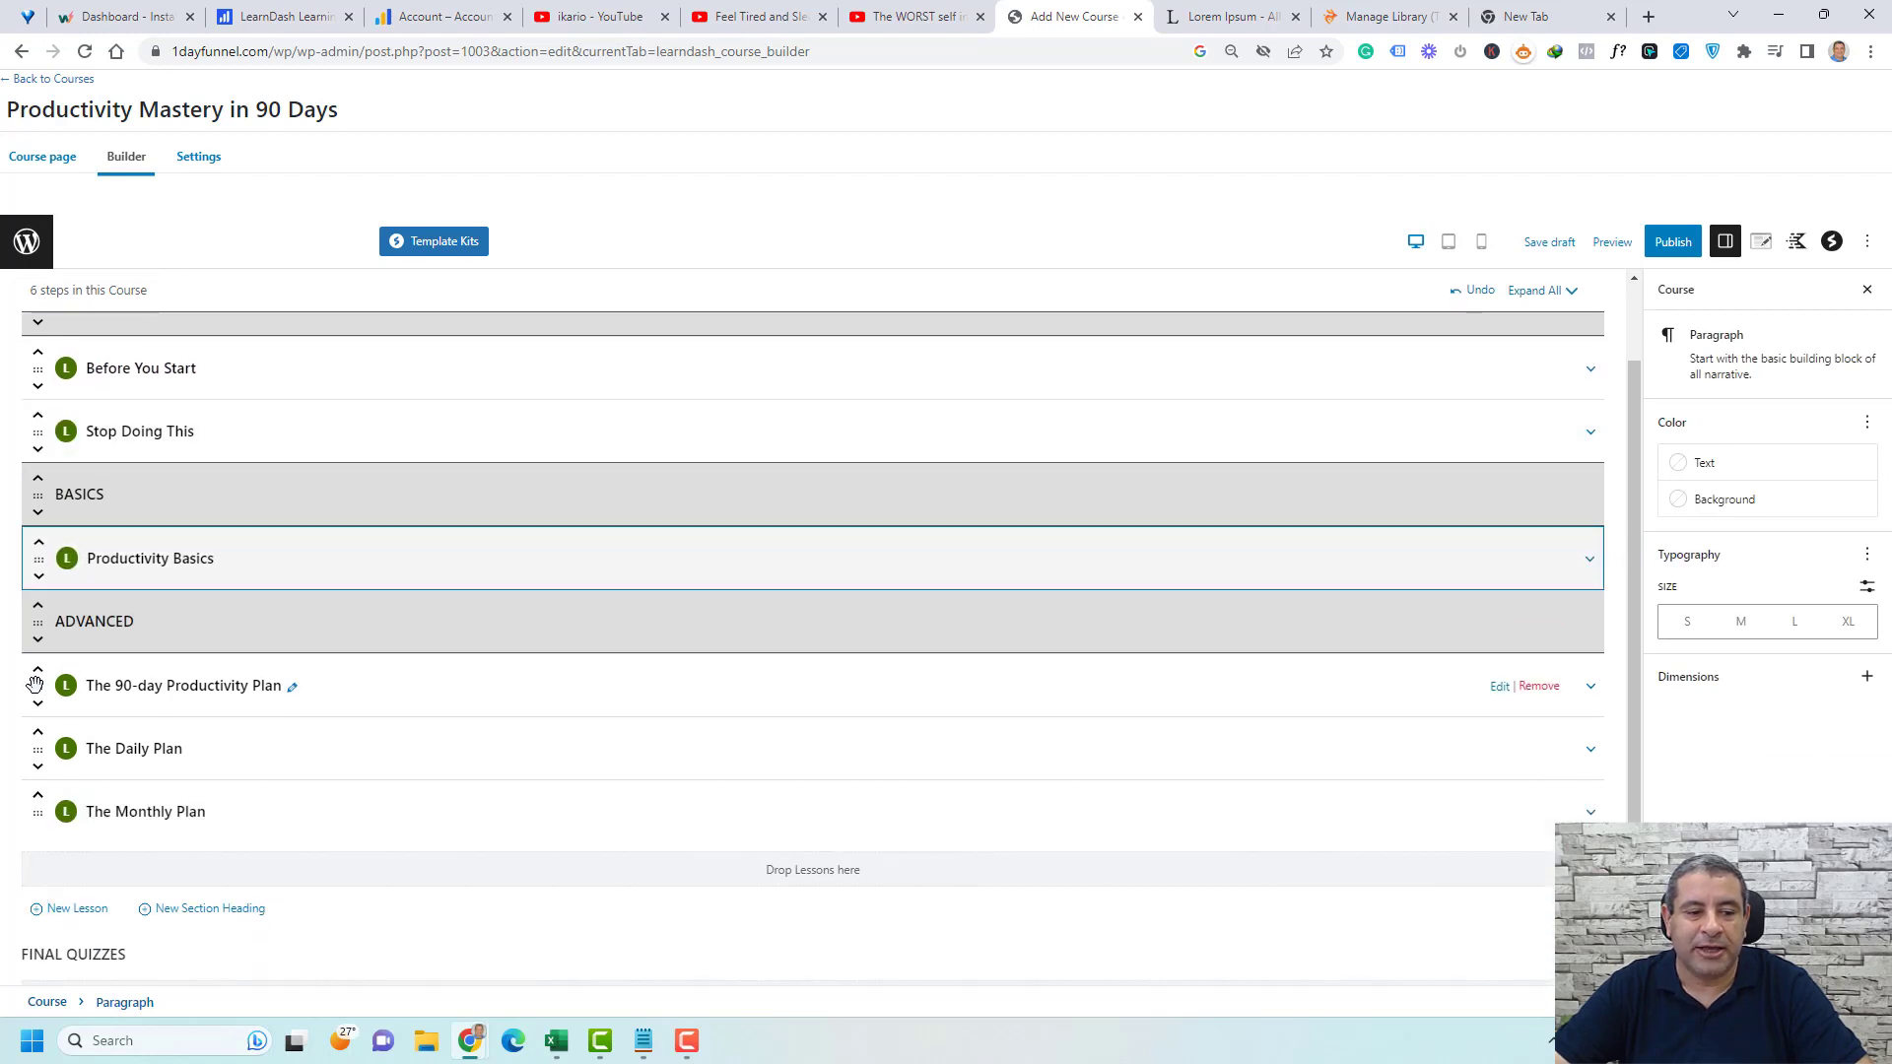
drag(34, 684, 55, 621)
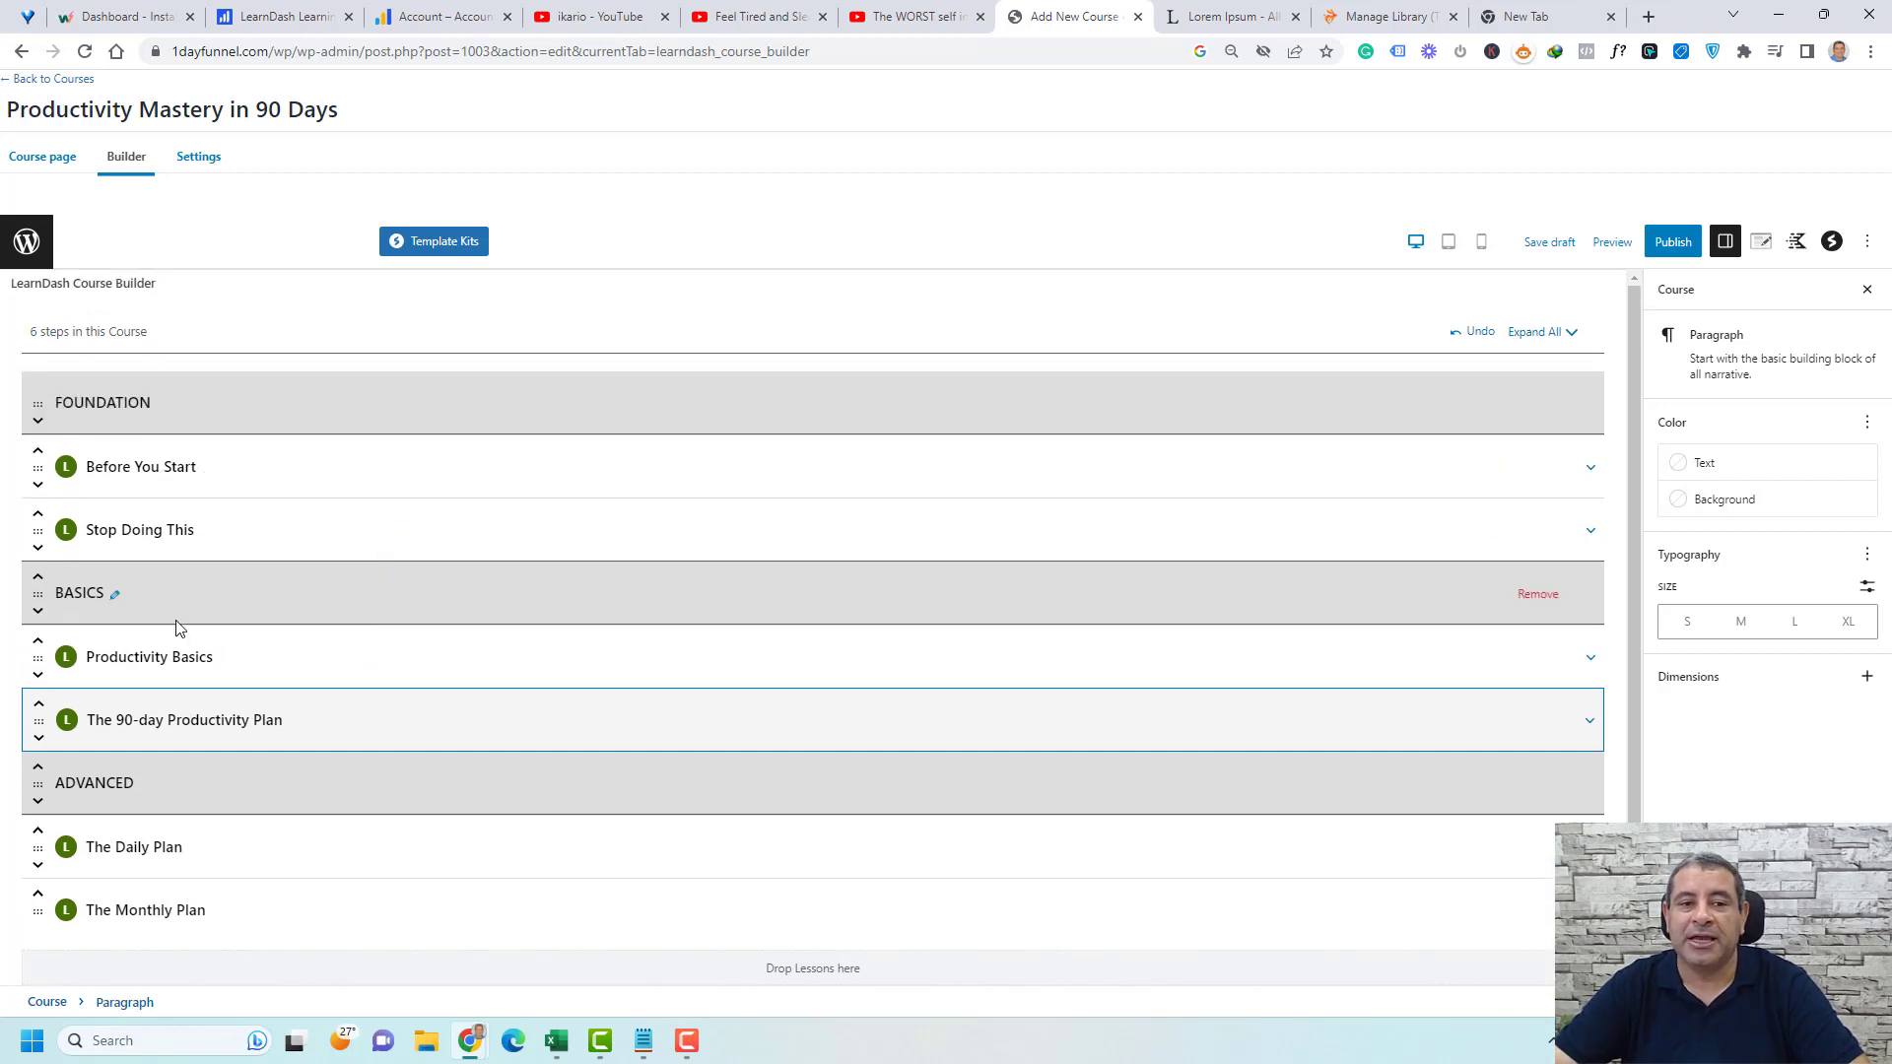
click(1545, 246)
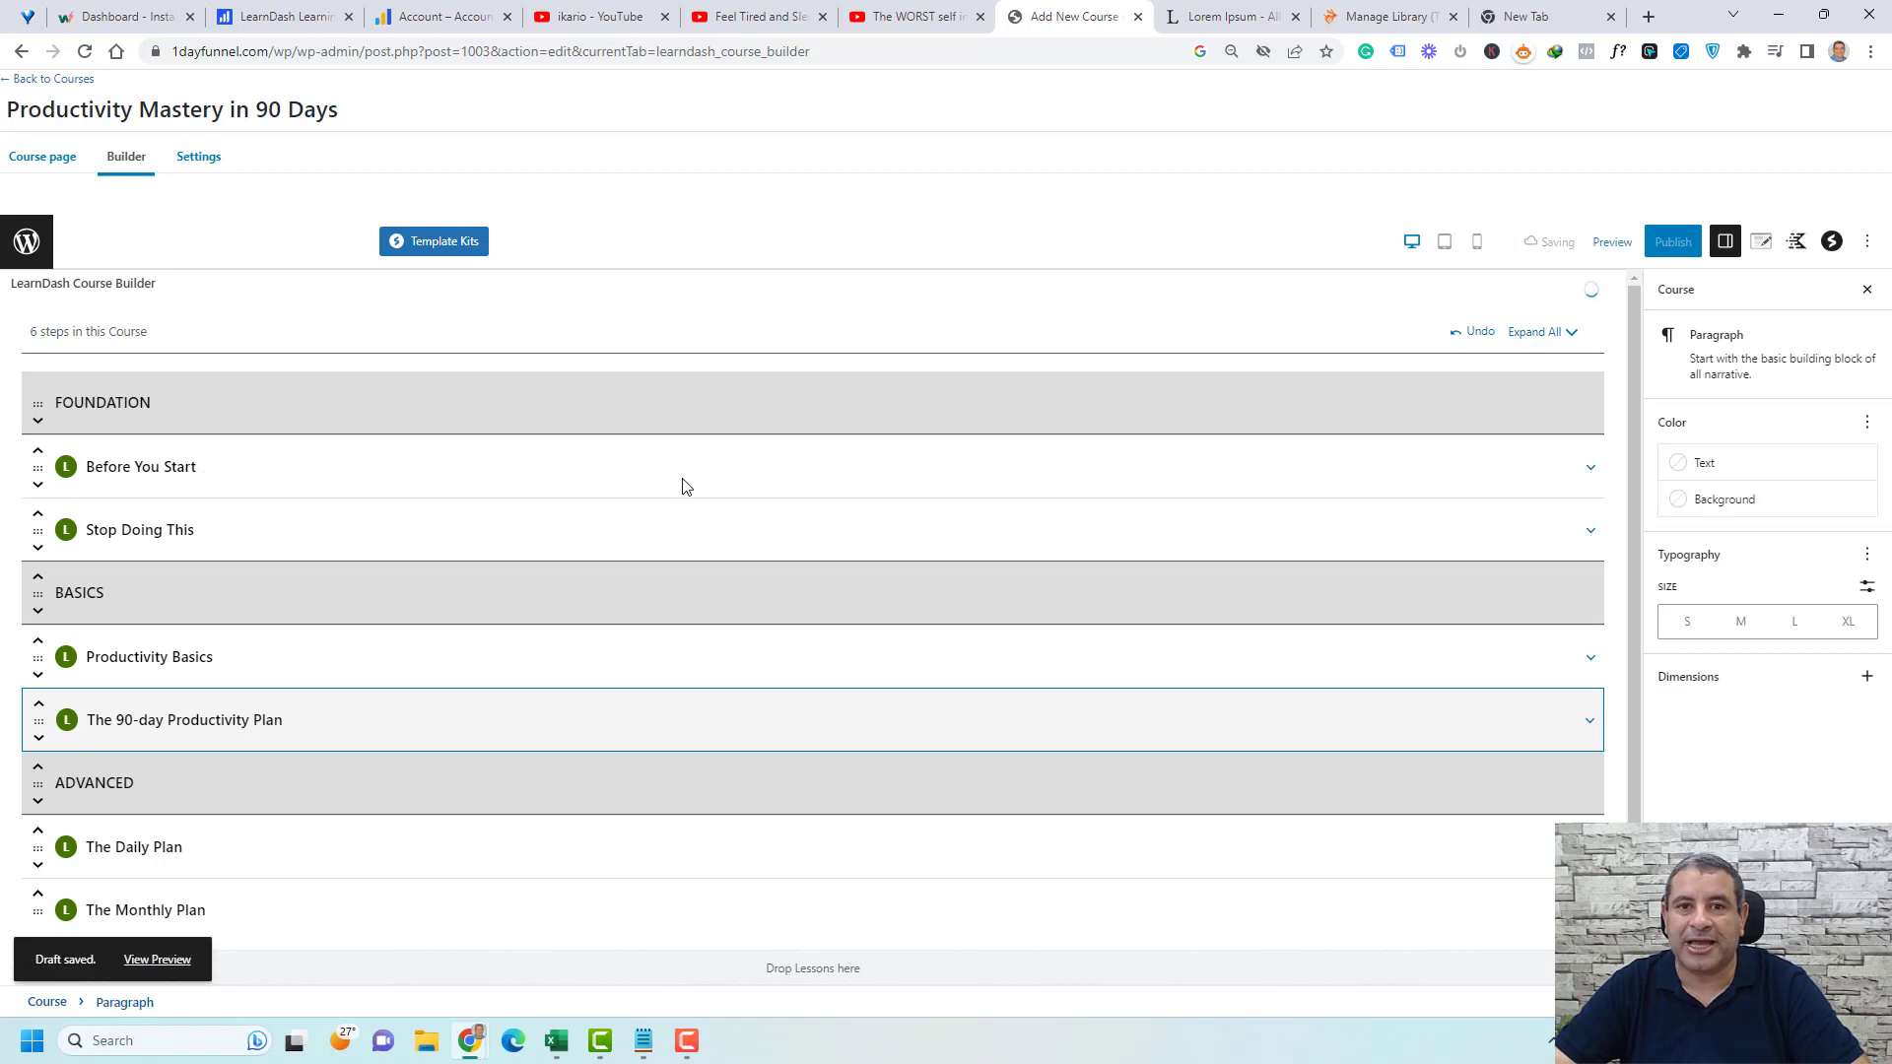
- Open the course preview in a new browser tab and check the sections and lessons under Course Content
right_click(182, 961)
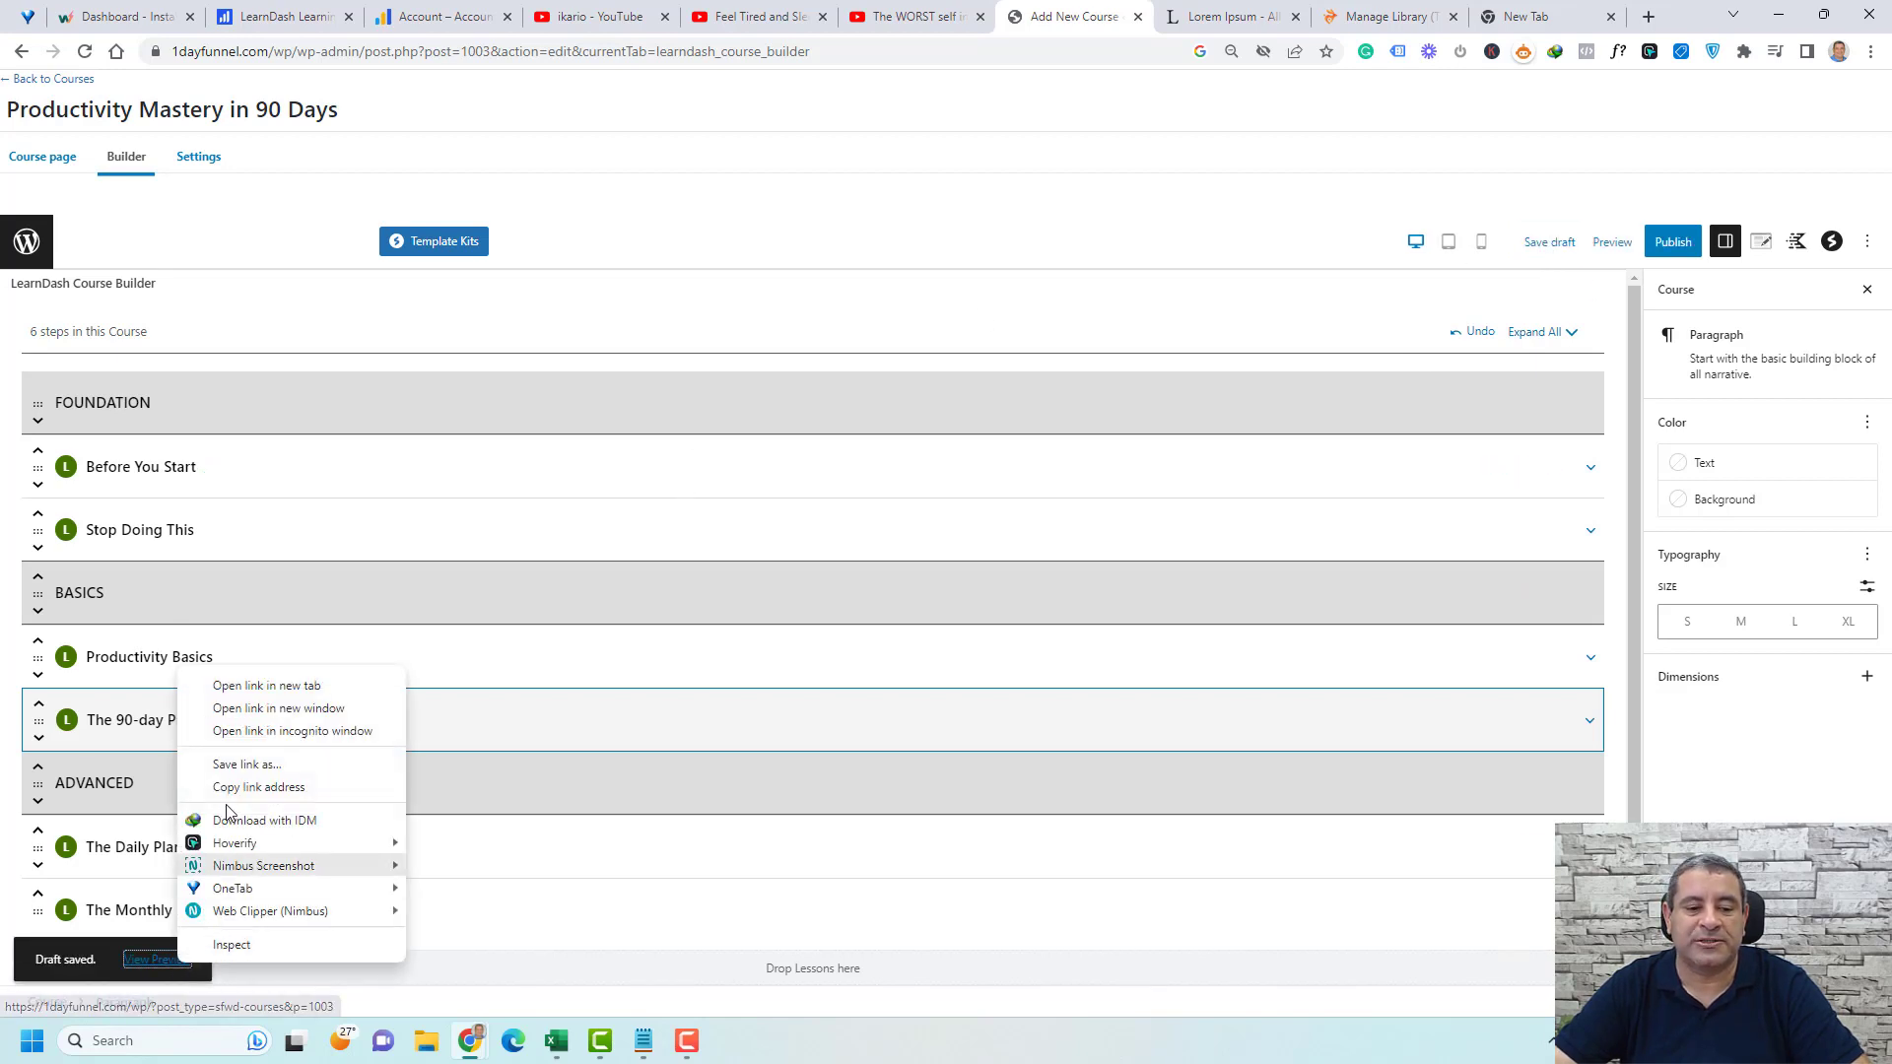
click(283, 685)
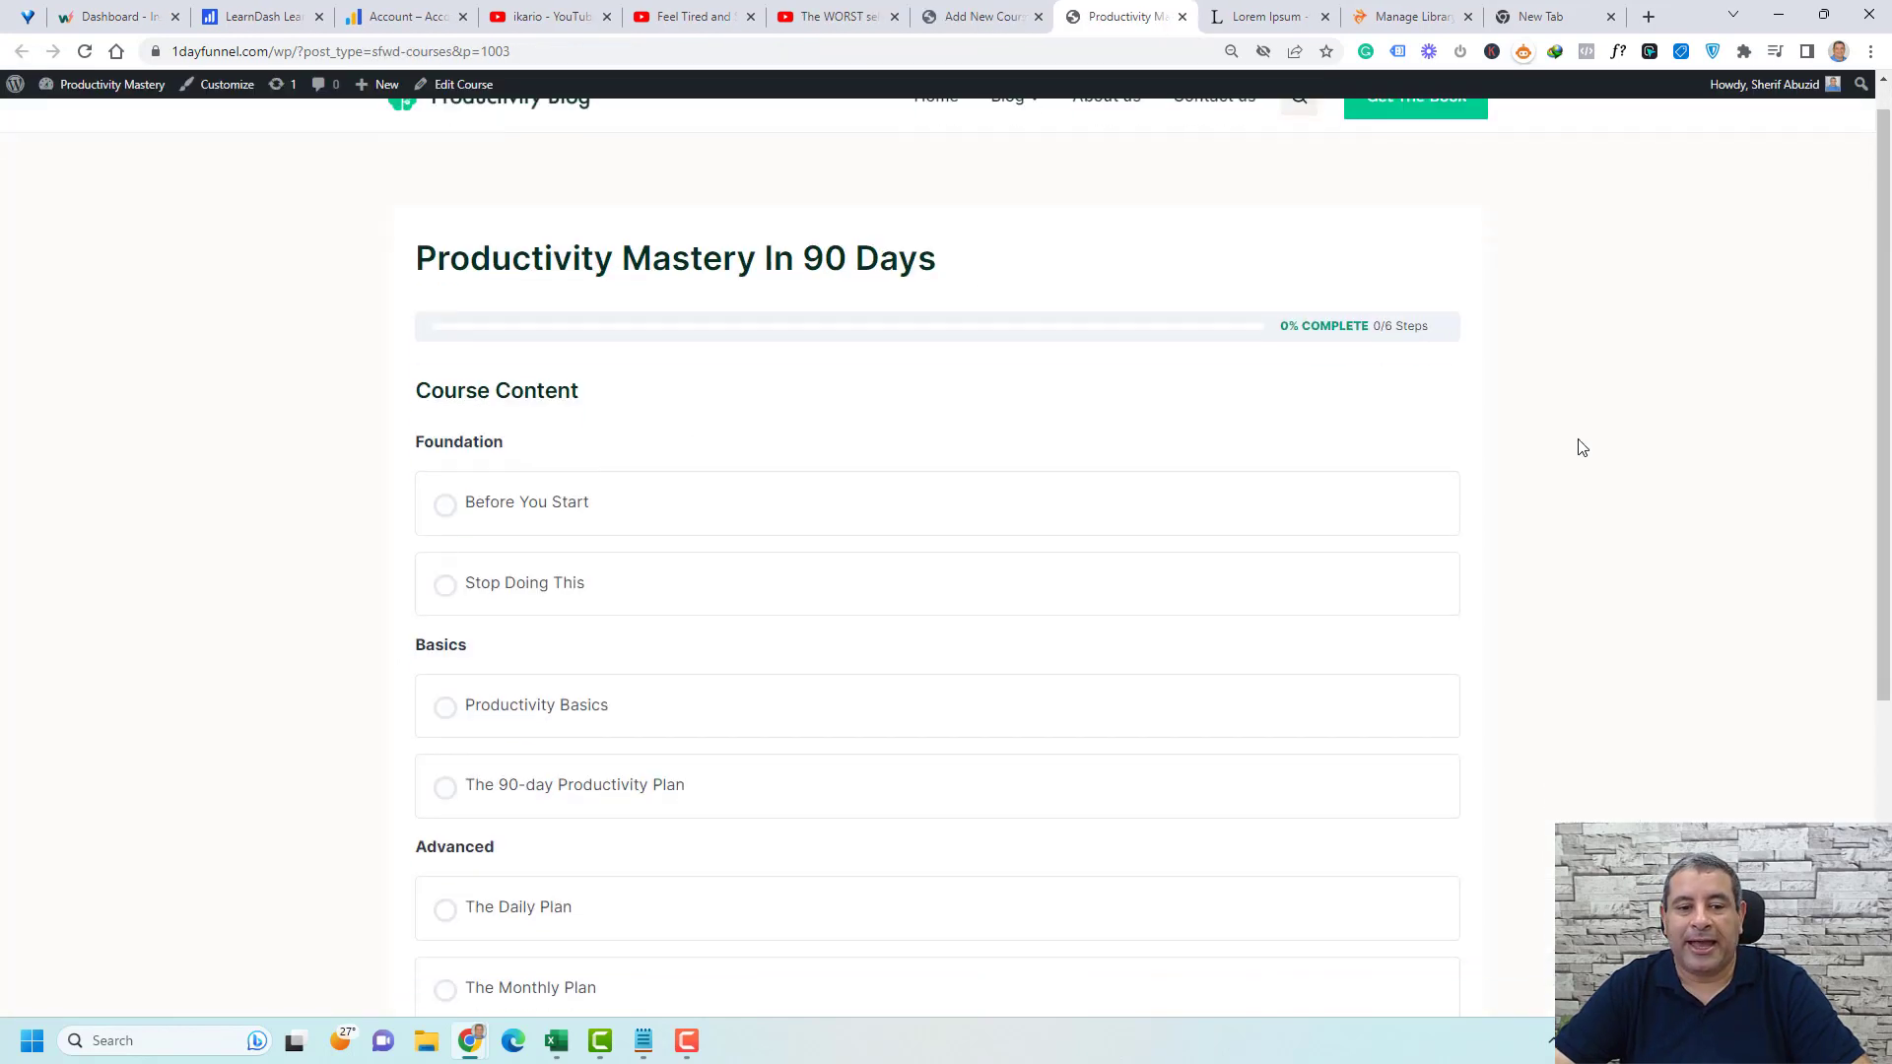
scroll(1580, 443, down, 3)
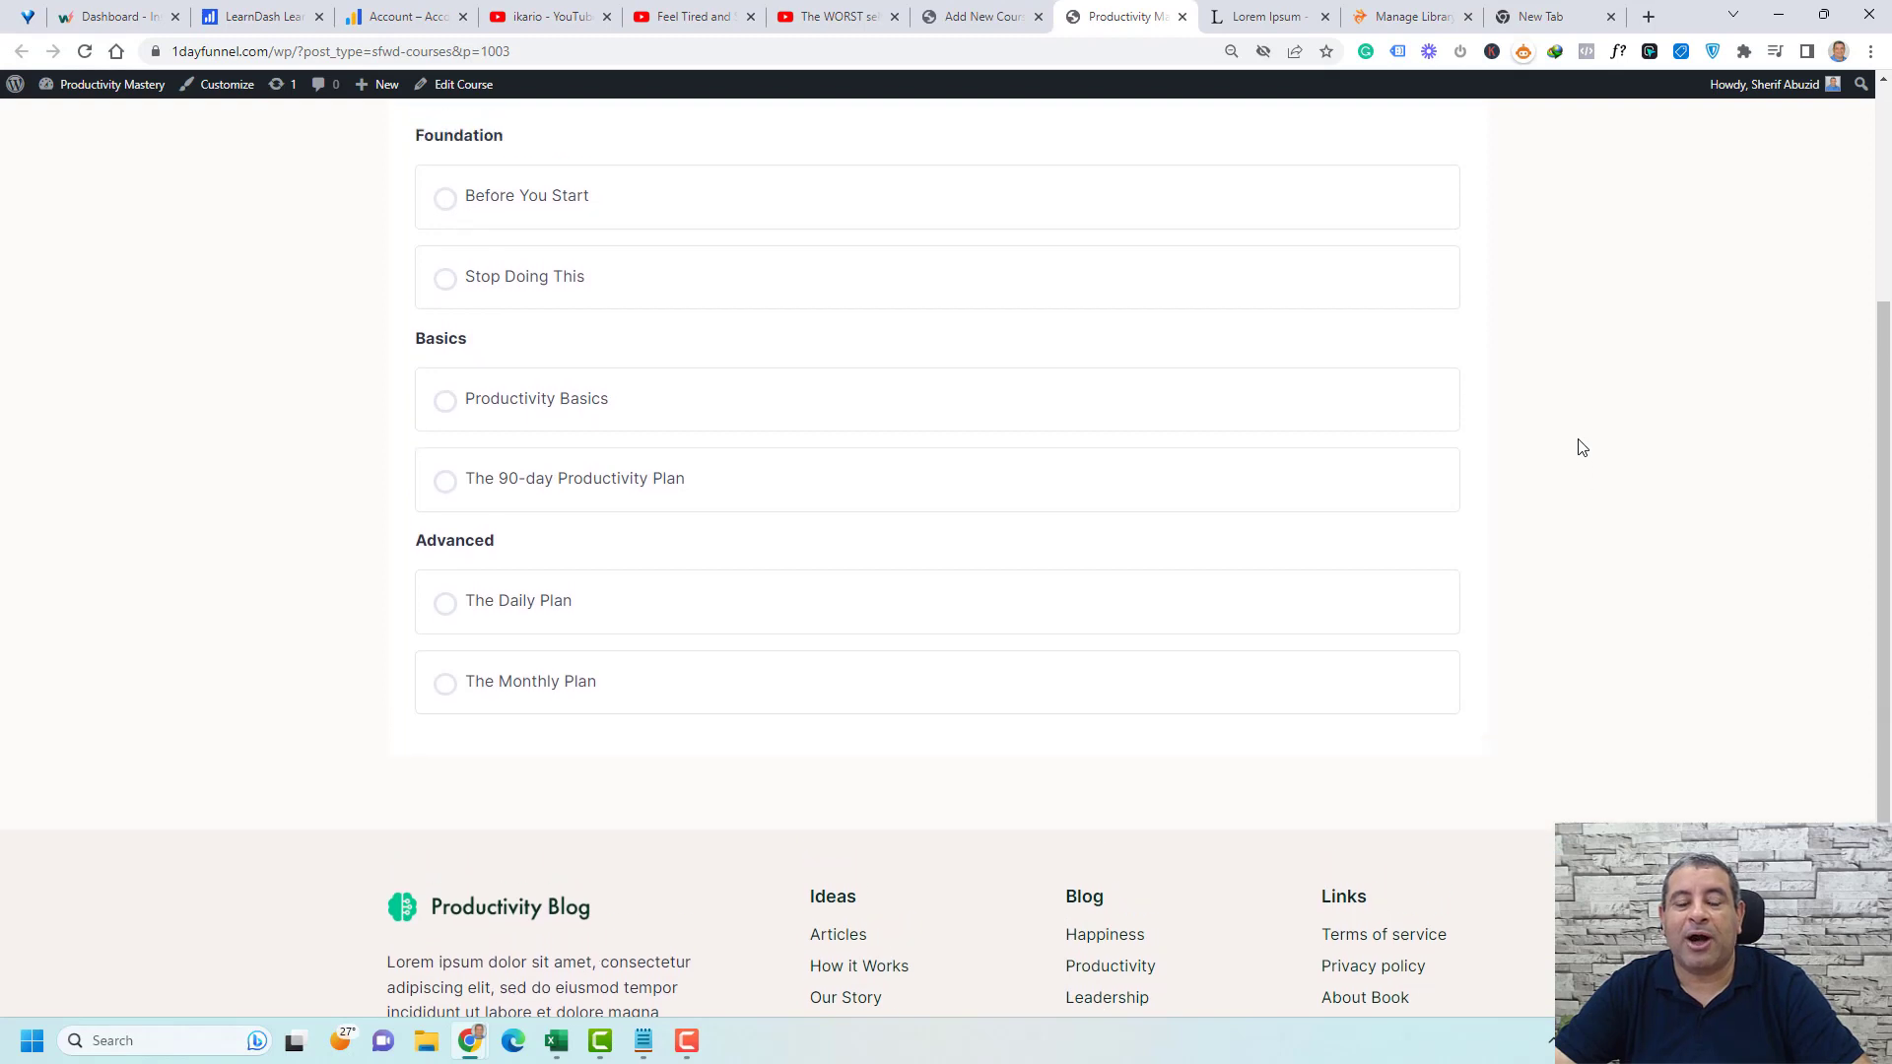
scroll(1581, 449, up, 3)
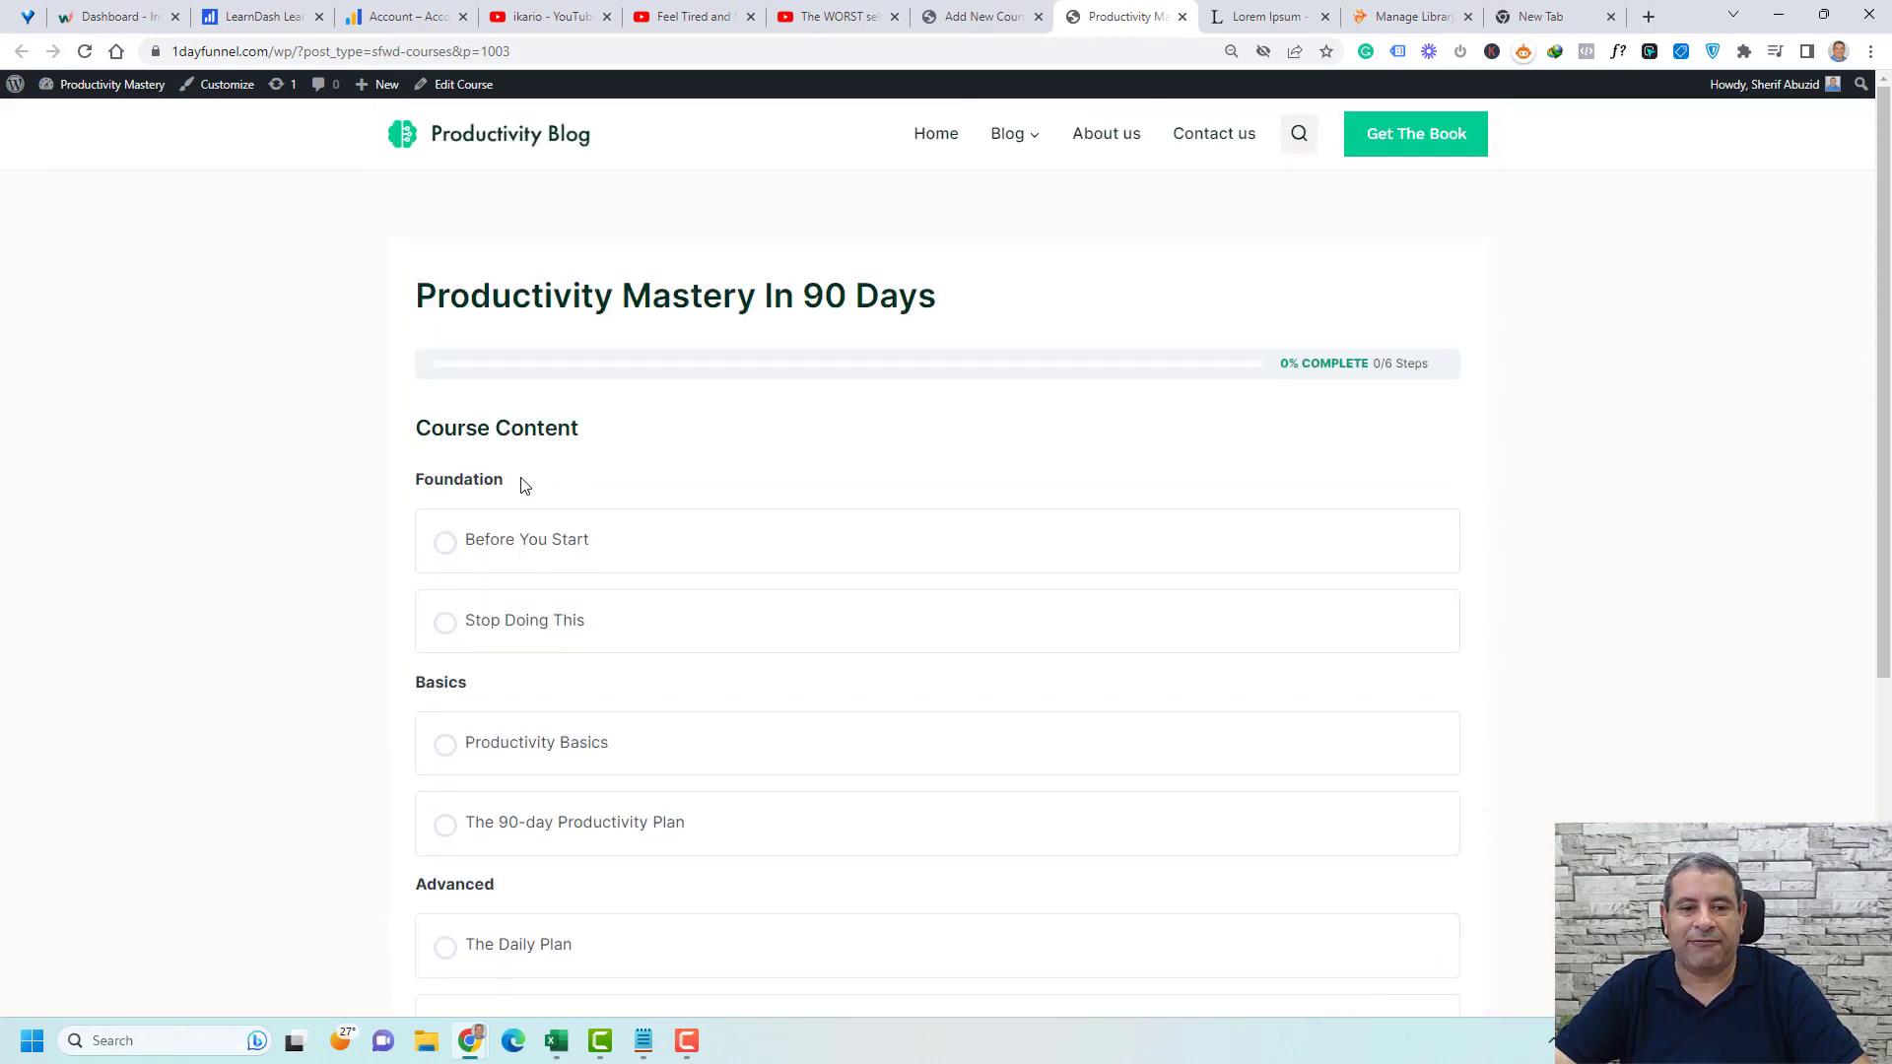
scroll(508, 463, down, 1)
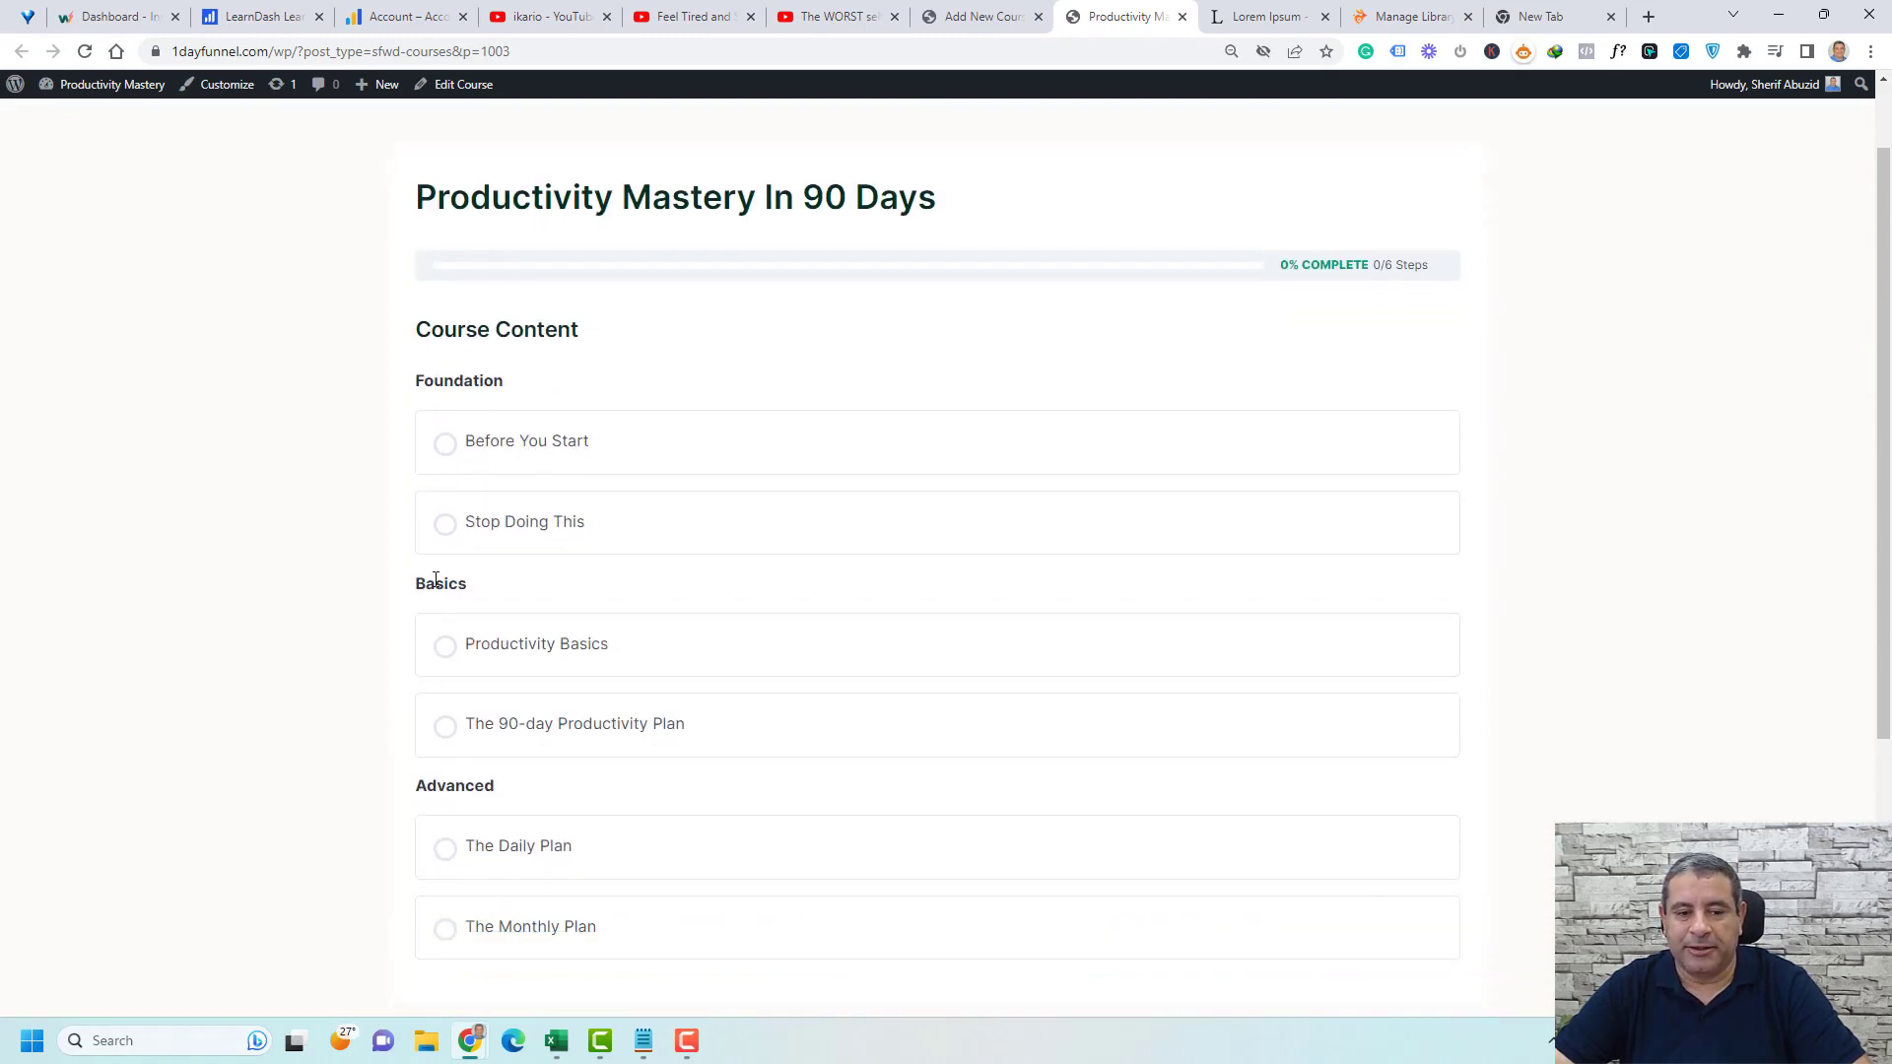
scroll(692, 663, down, 2)
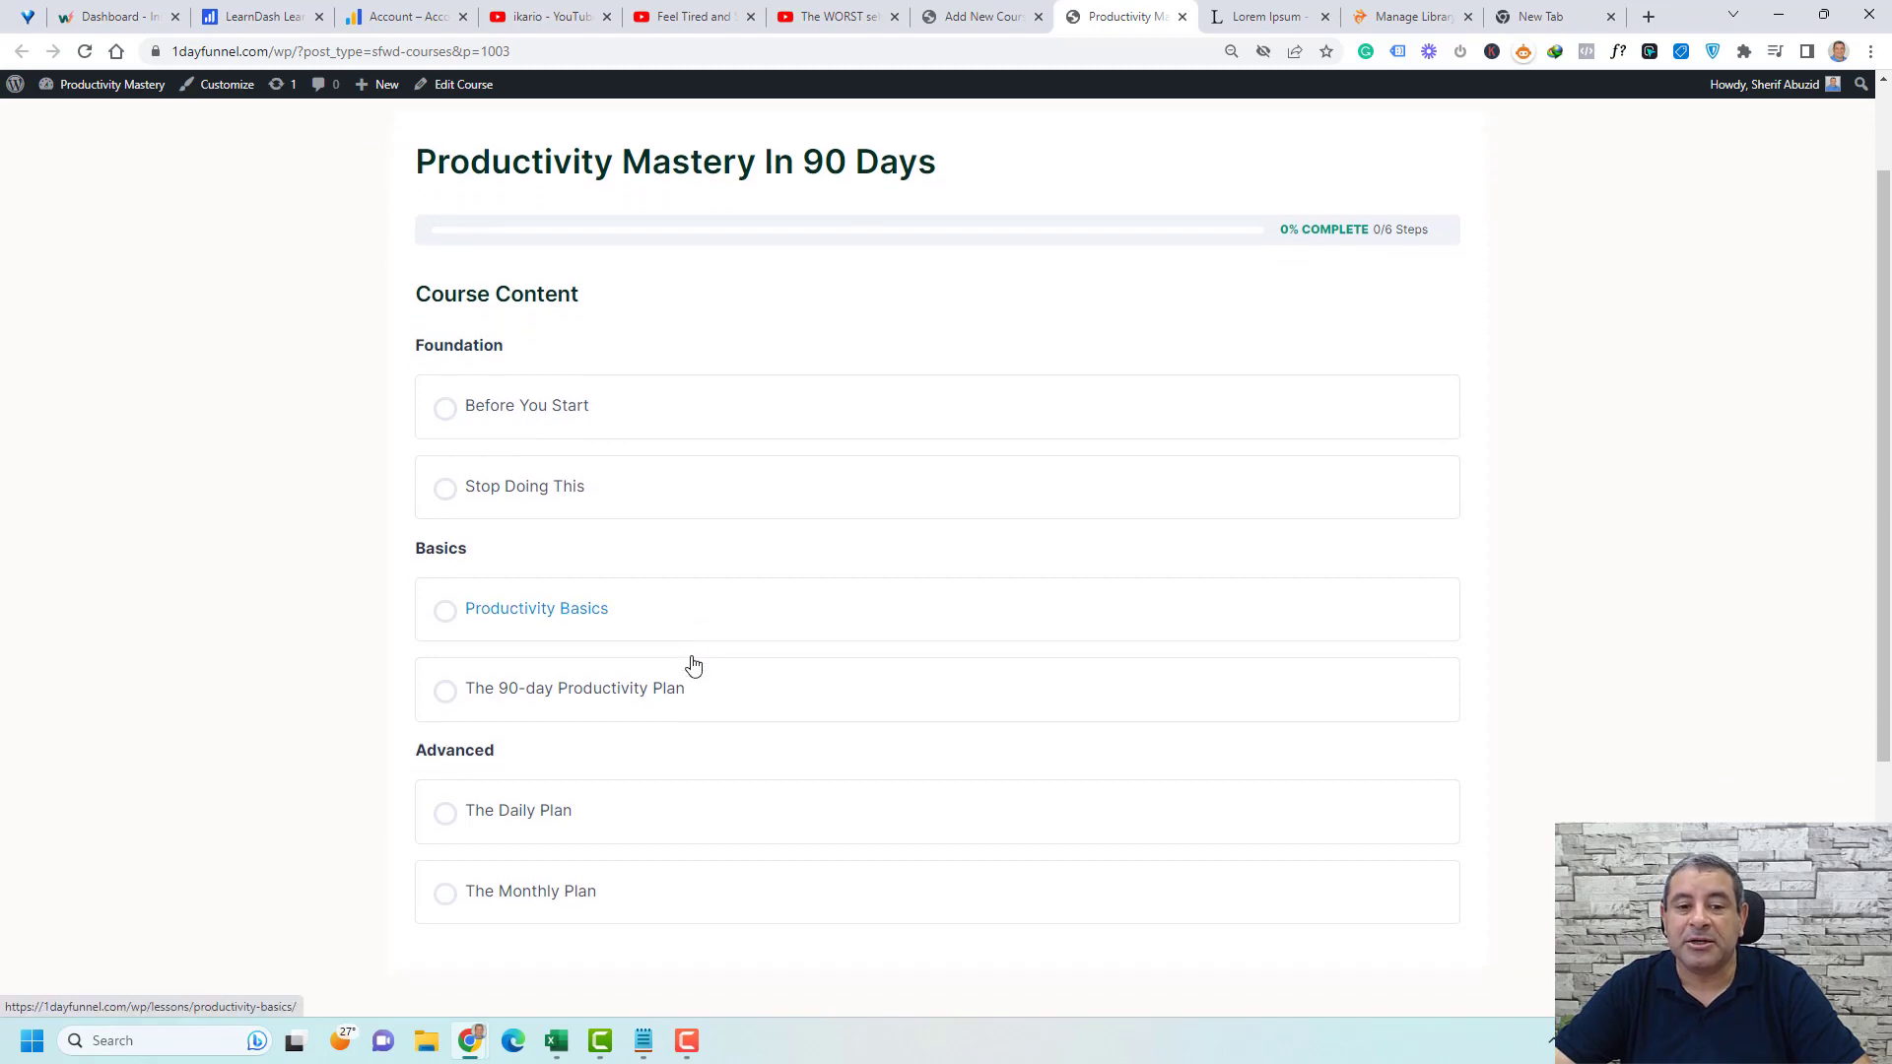
scroll(694, 666, up, 1)
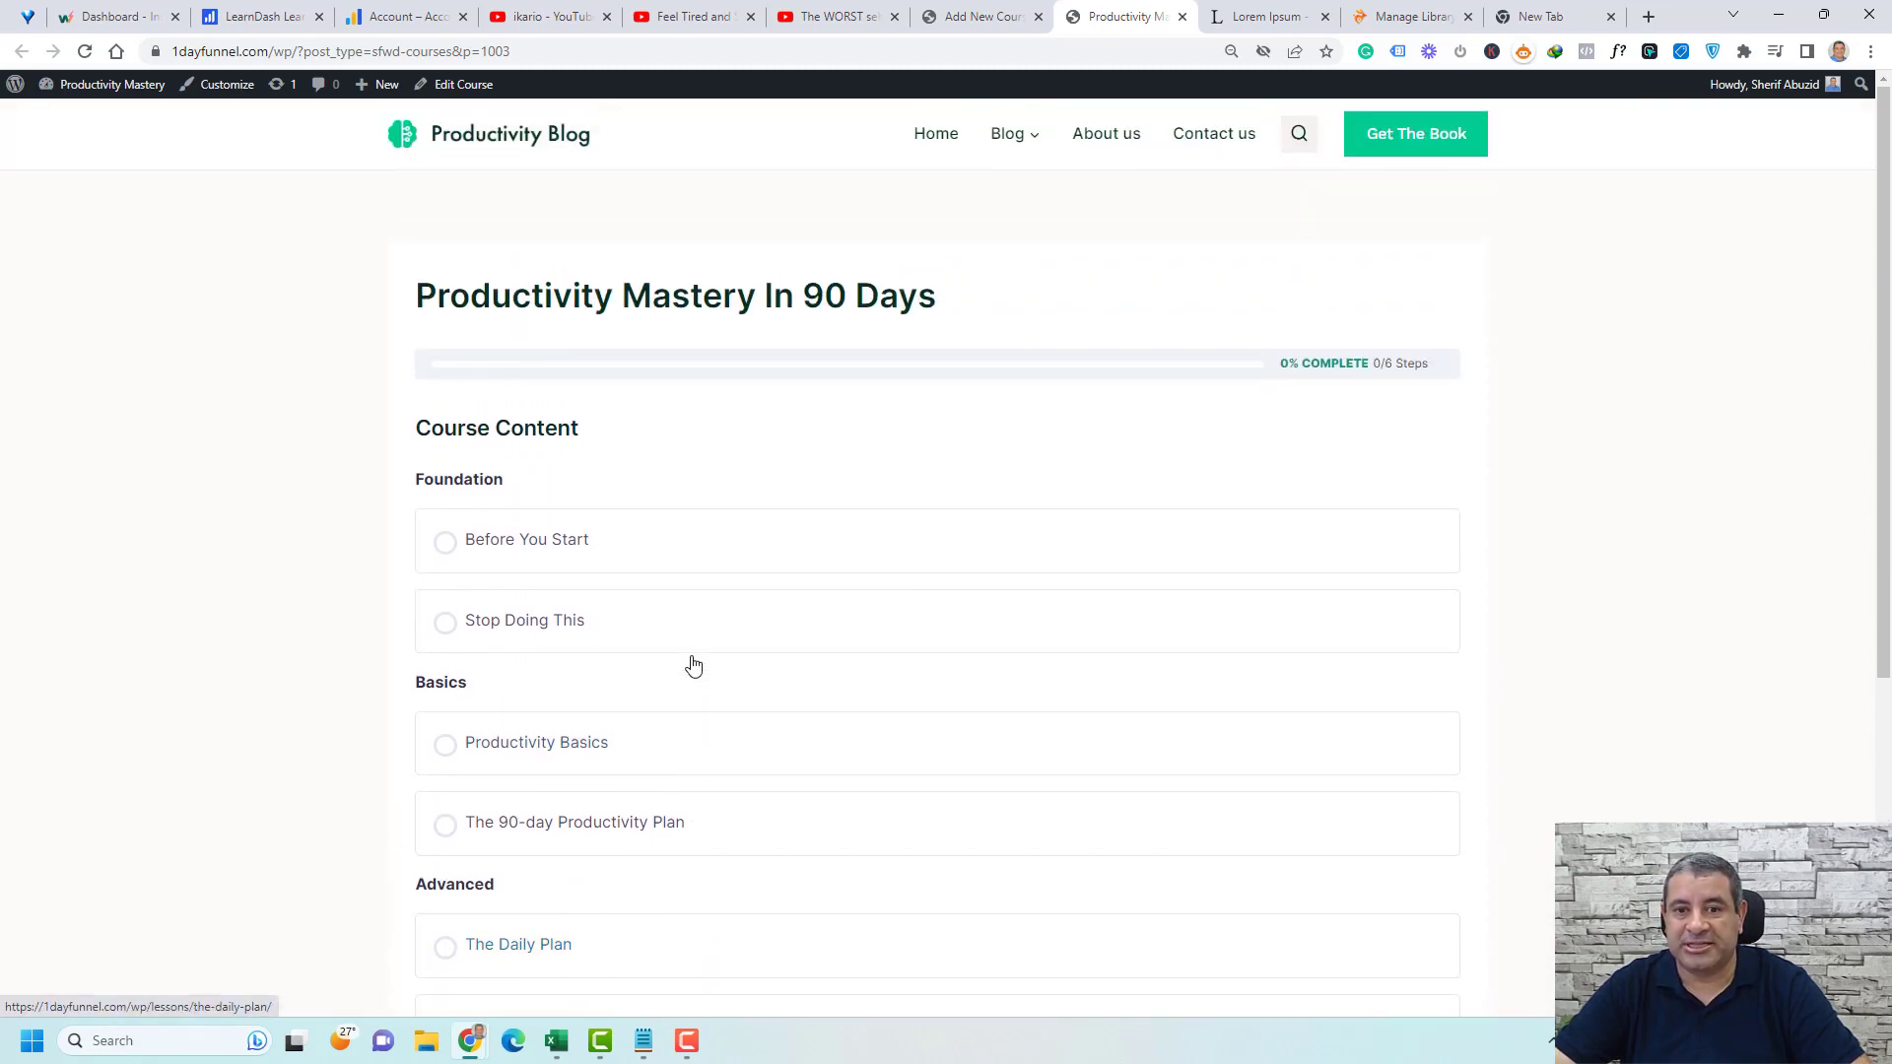
triple_click(554, 425)
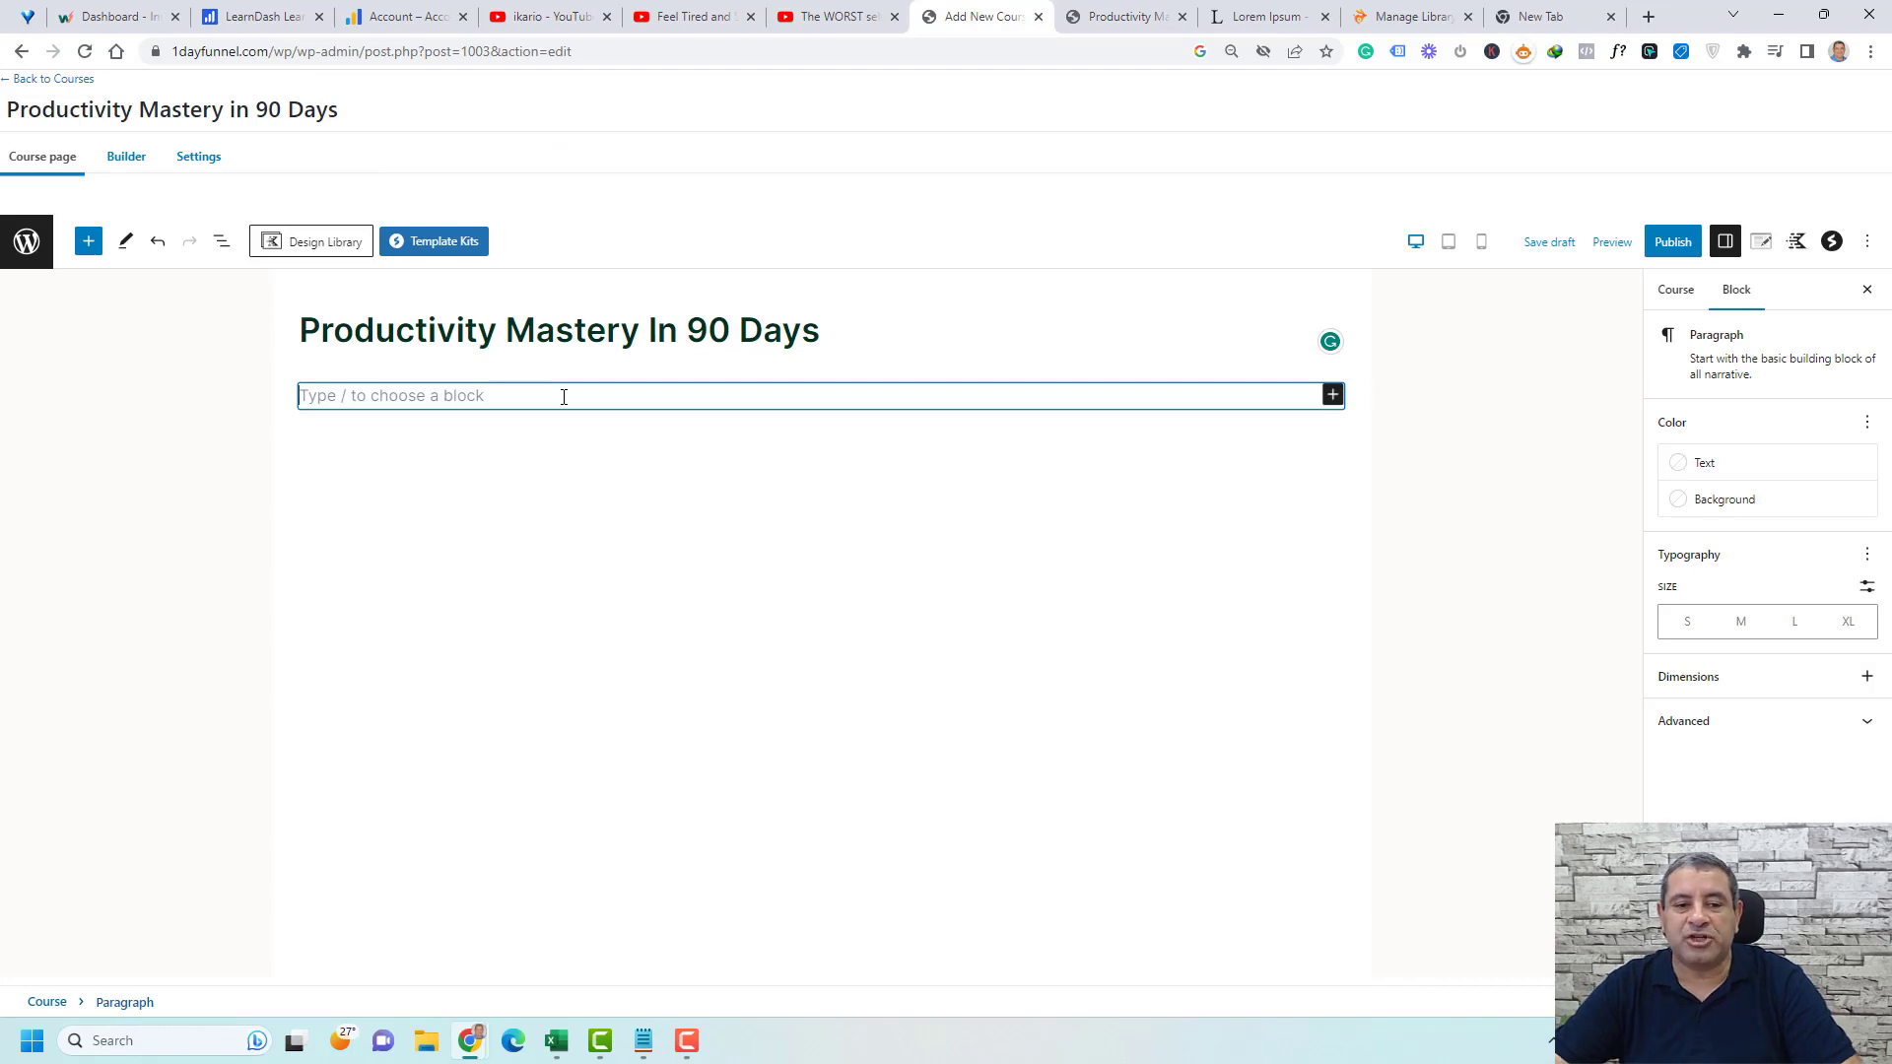
- Paste the copied Lorem Ipsum headings and paragraphs into the course page as its description
key(ctrl+v)
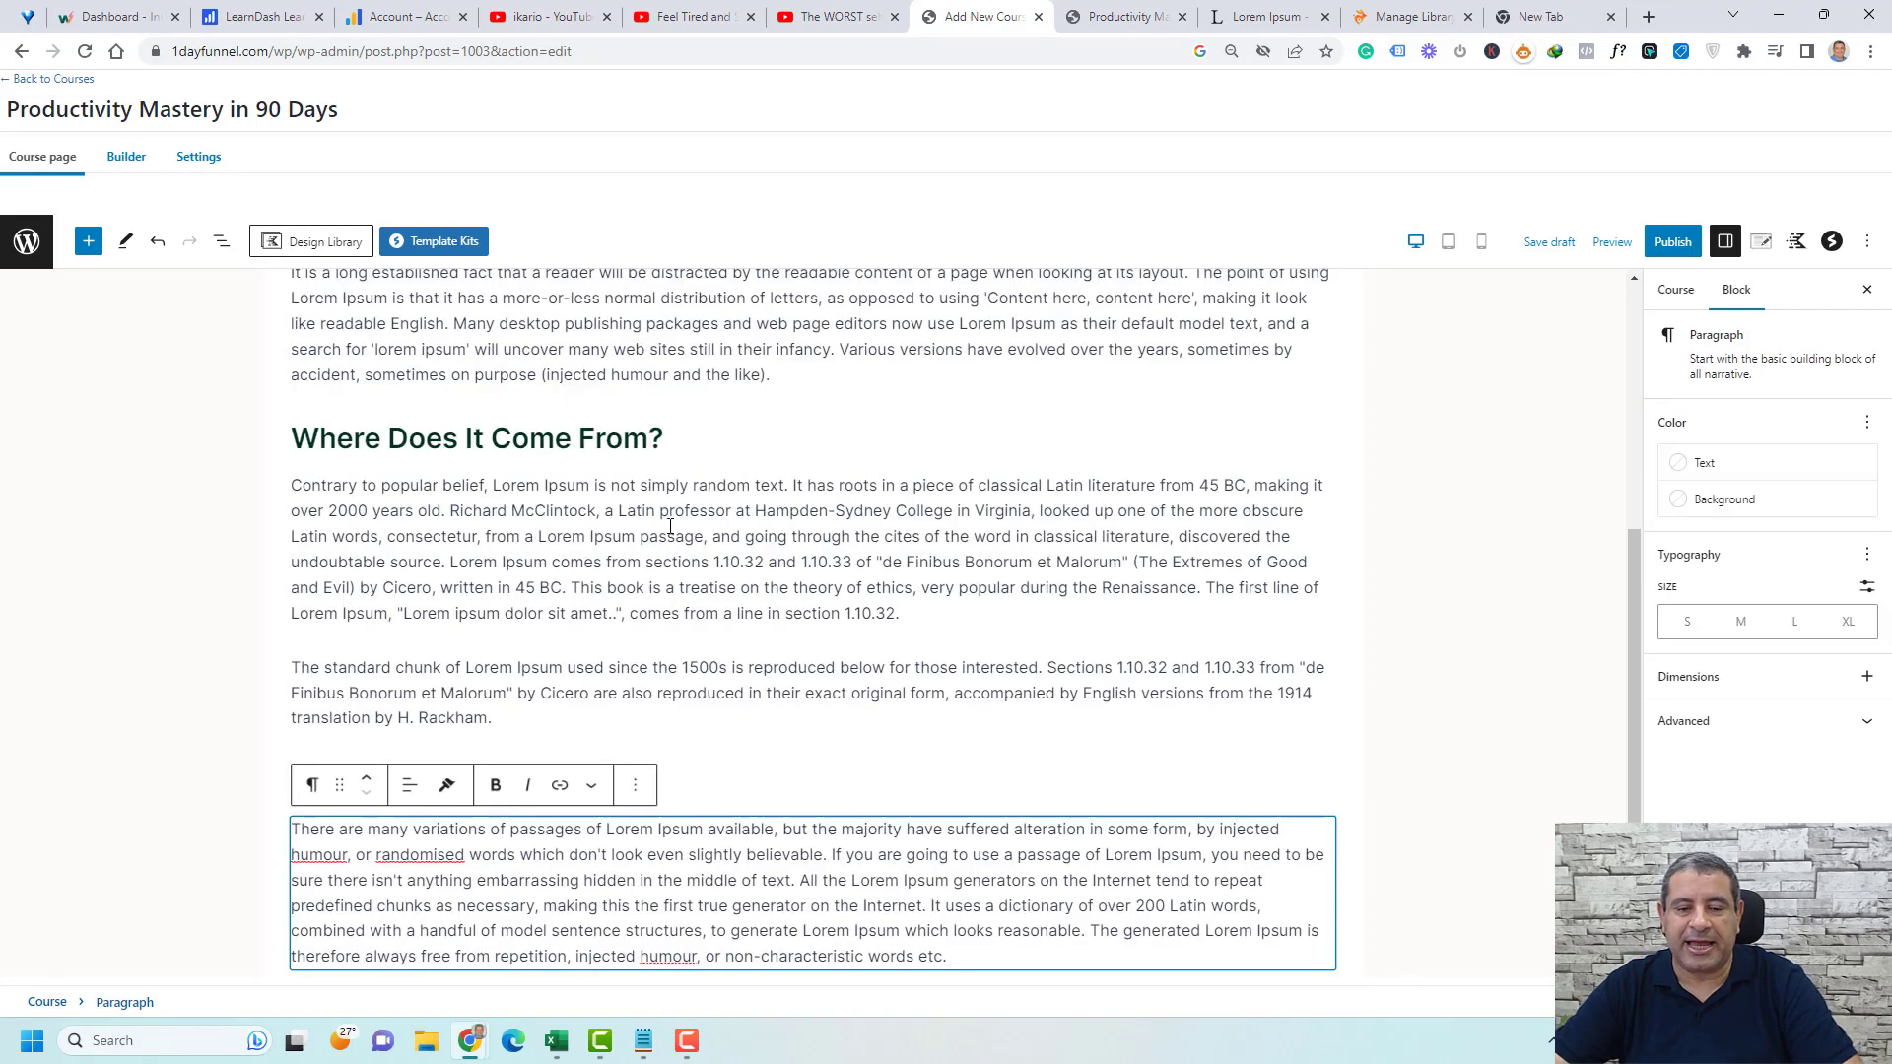
scroll(671, 528, up, 10)
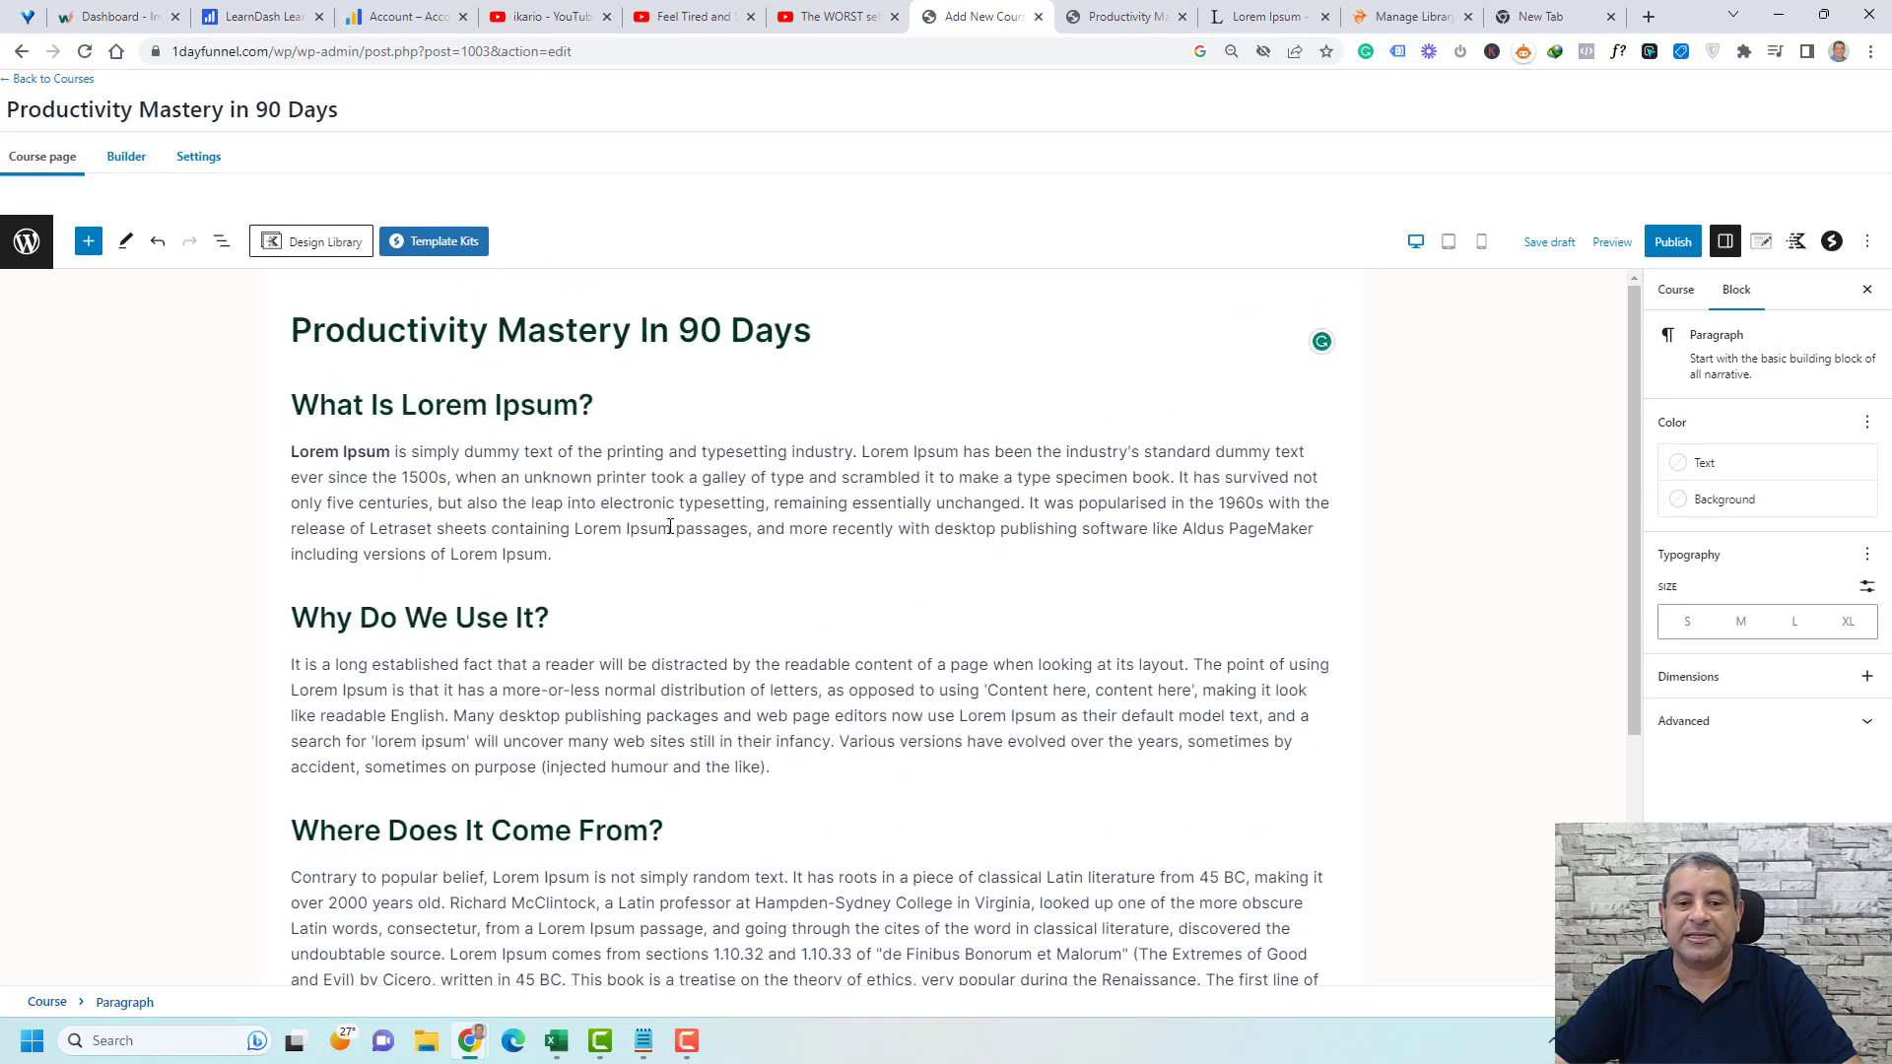
click(655, 412)
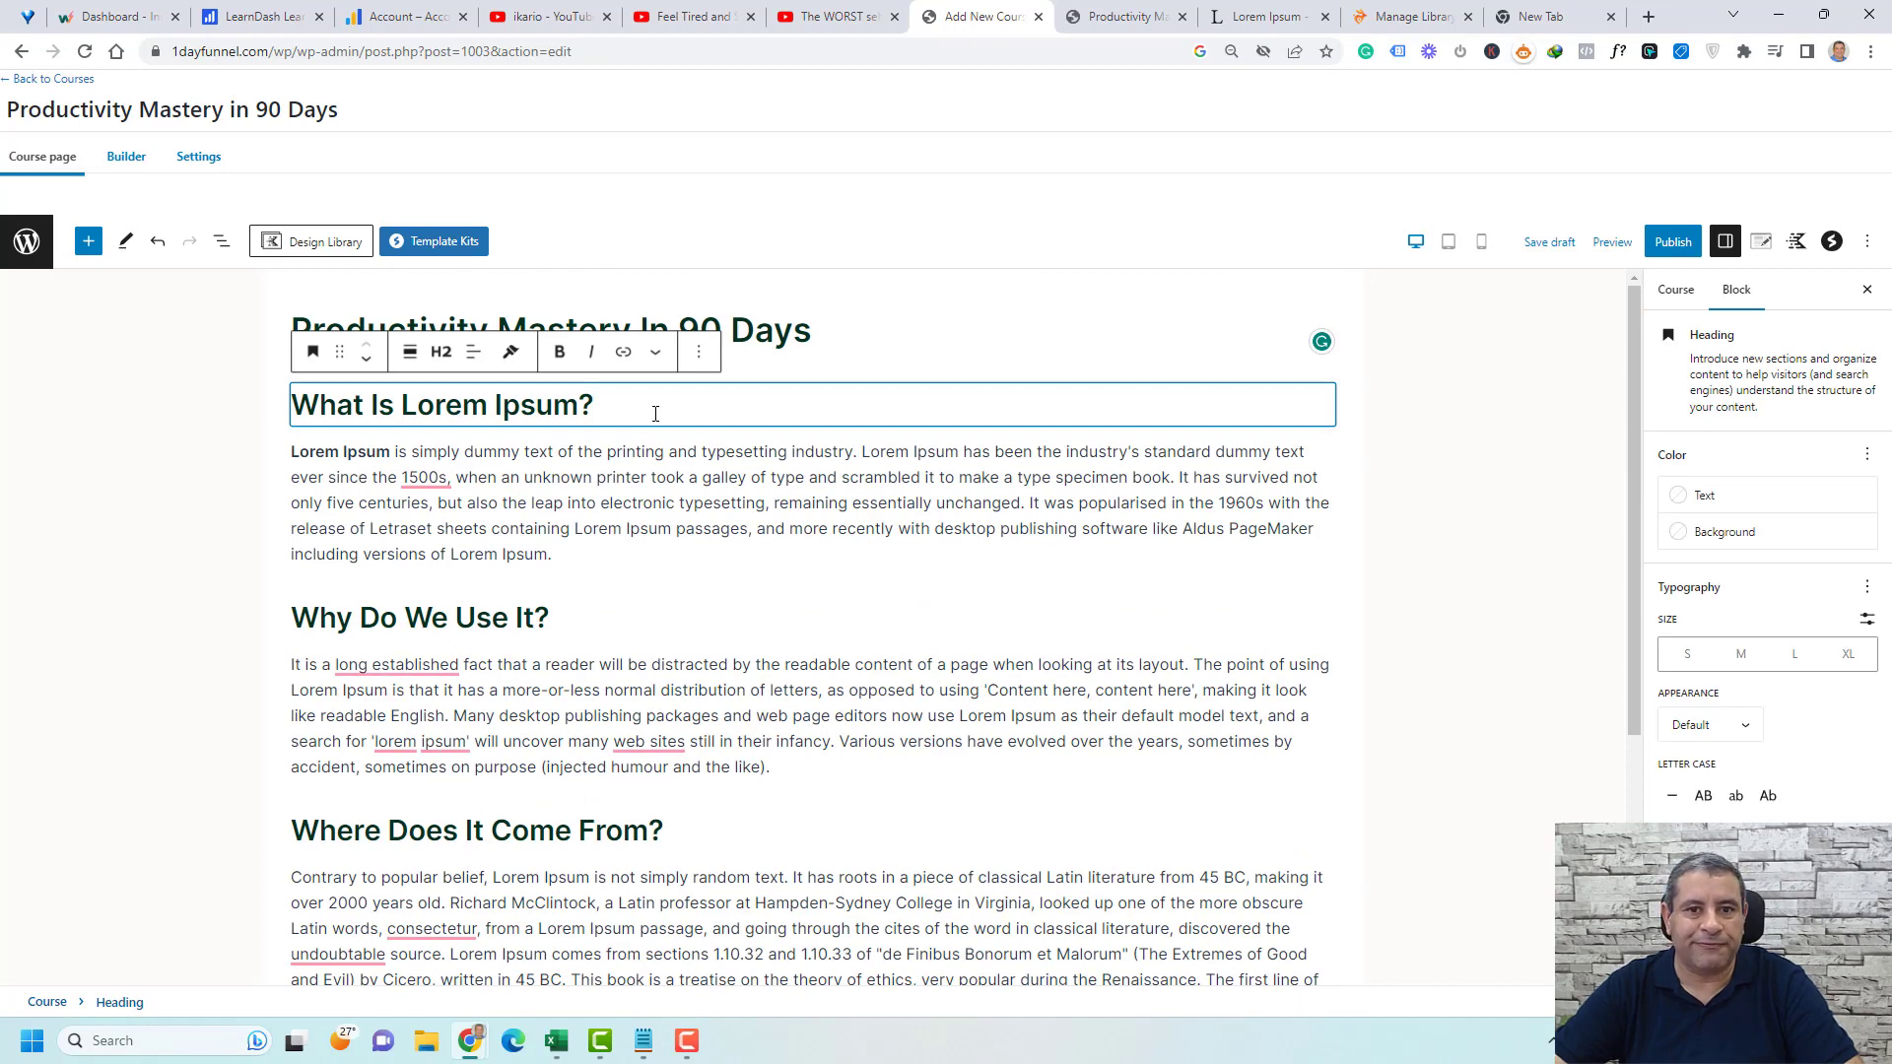
click(622, 502)
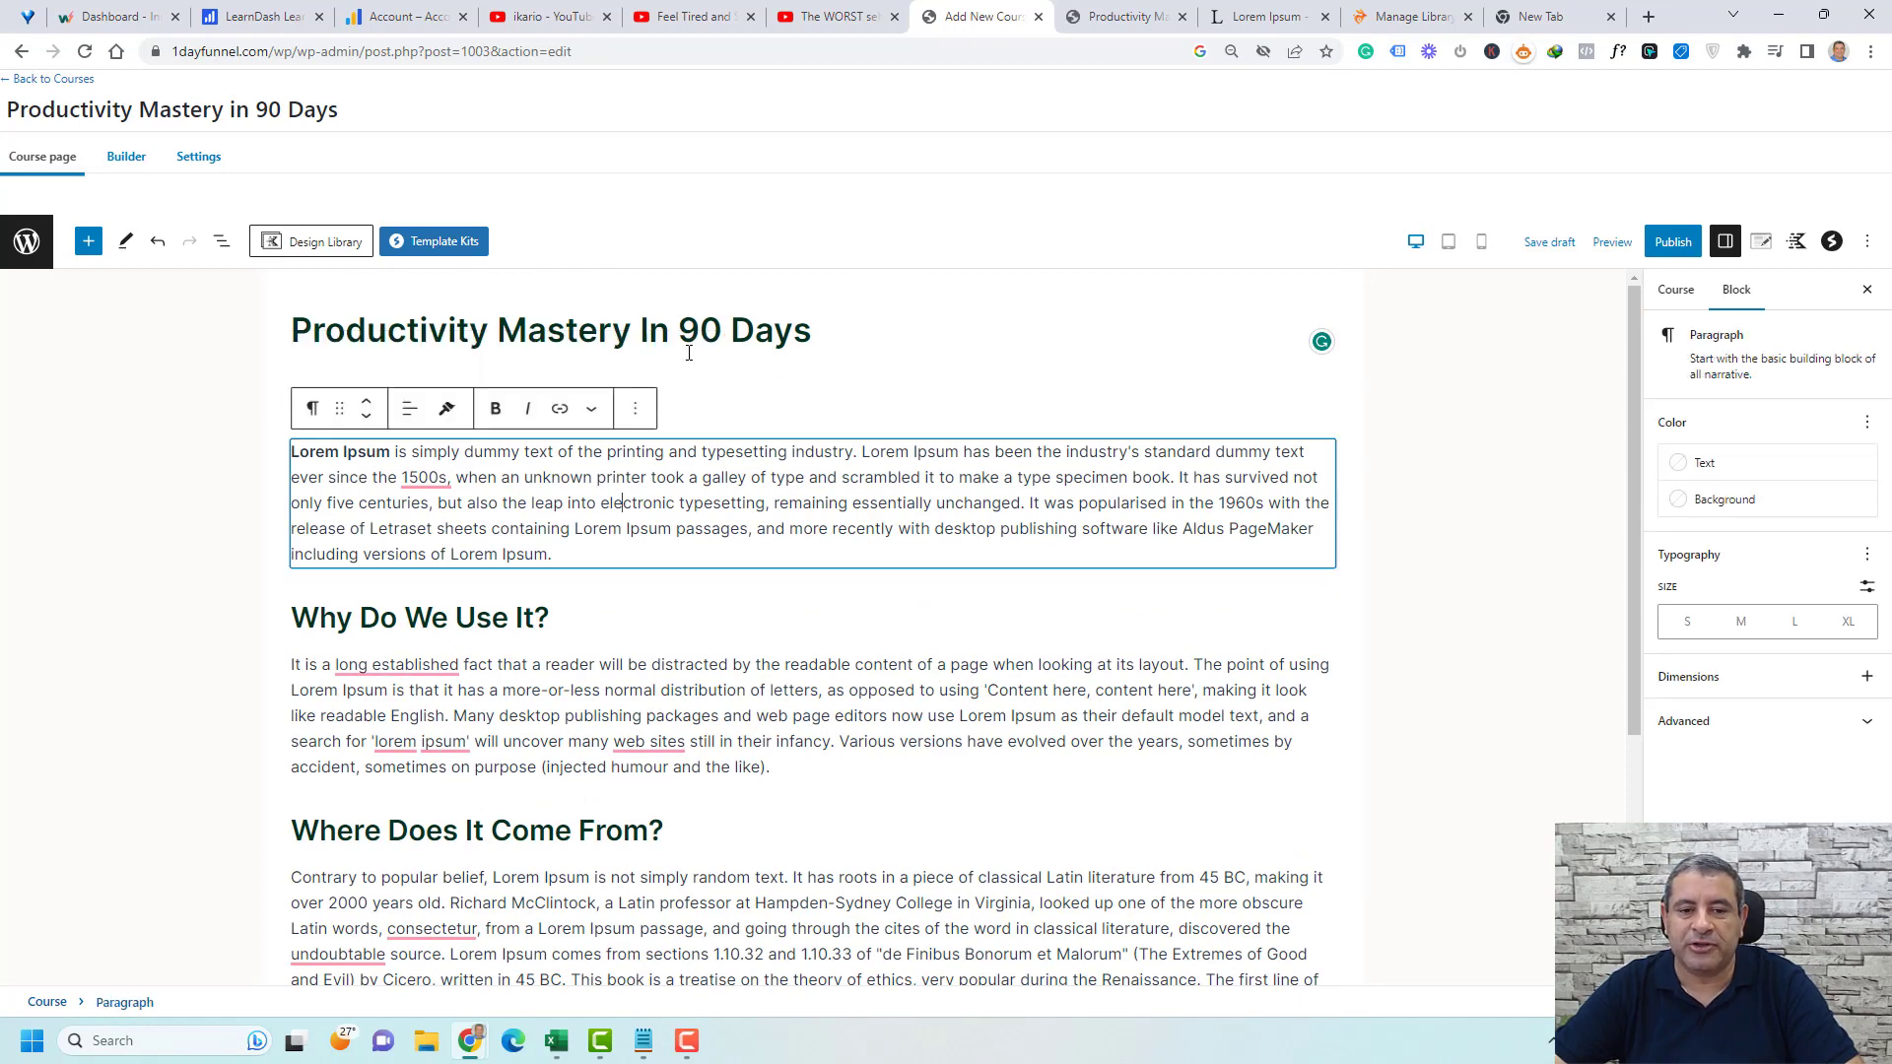
click(689, 353)
- Add an empty block after the first Lorem Ipsum paragraph and copy the share link of the YouTube video "Feel Tired and Sleepy All The Time?"
click(570, 555)
key(Return)
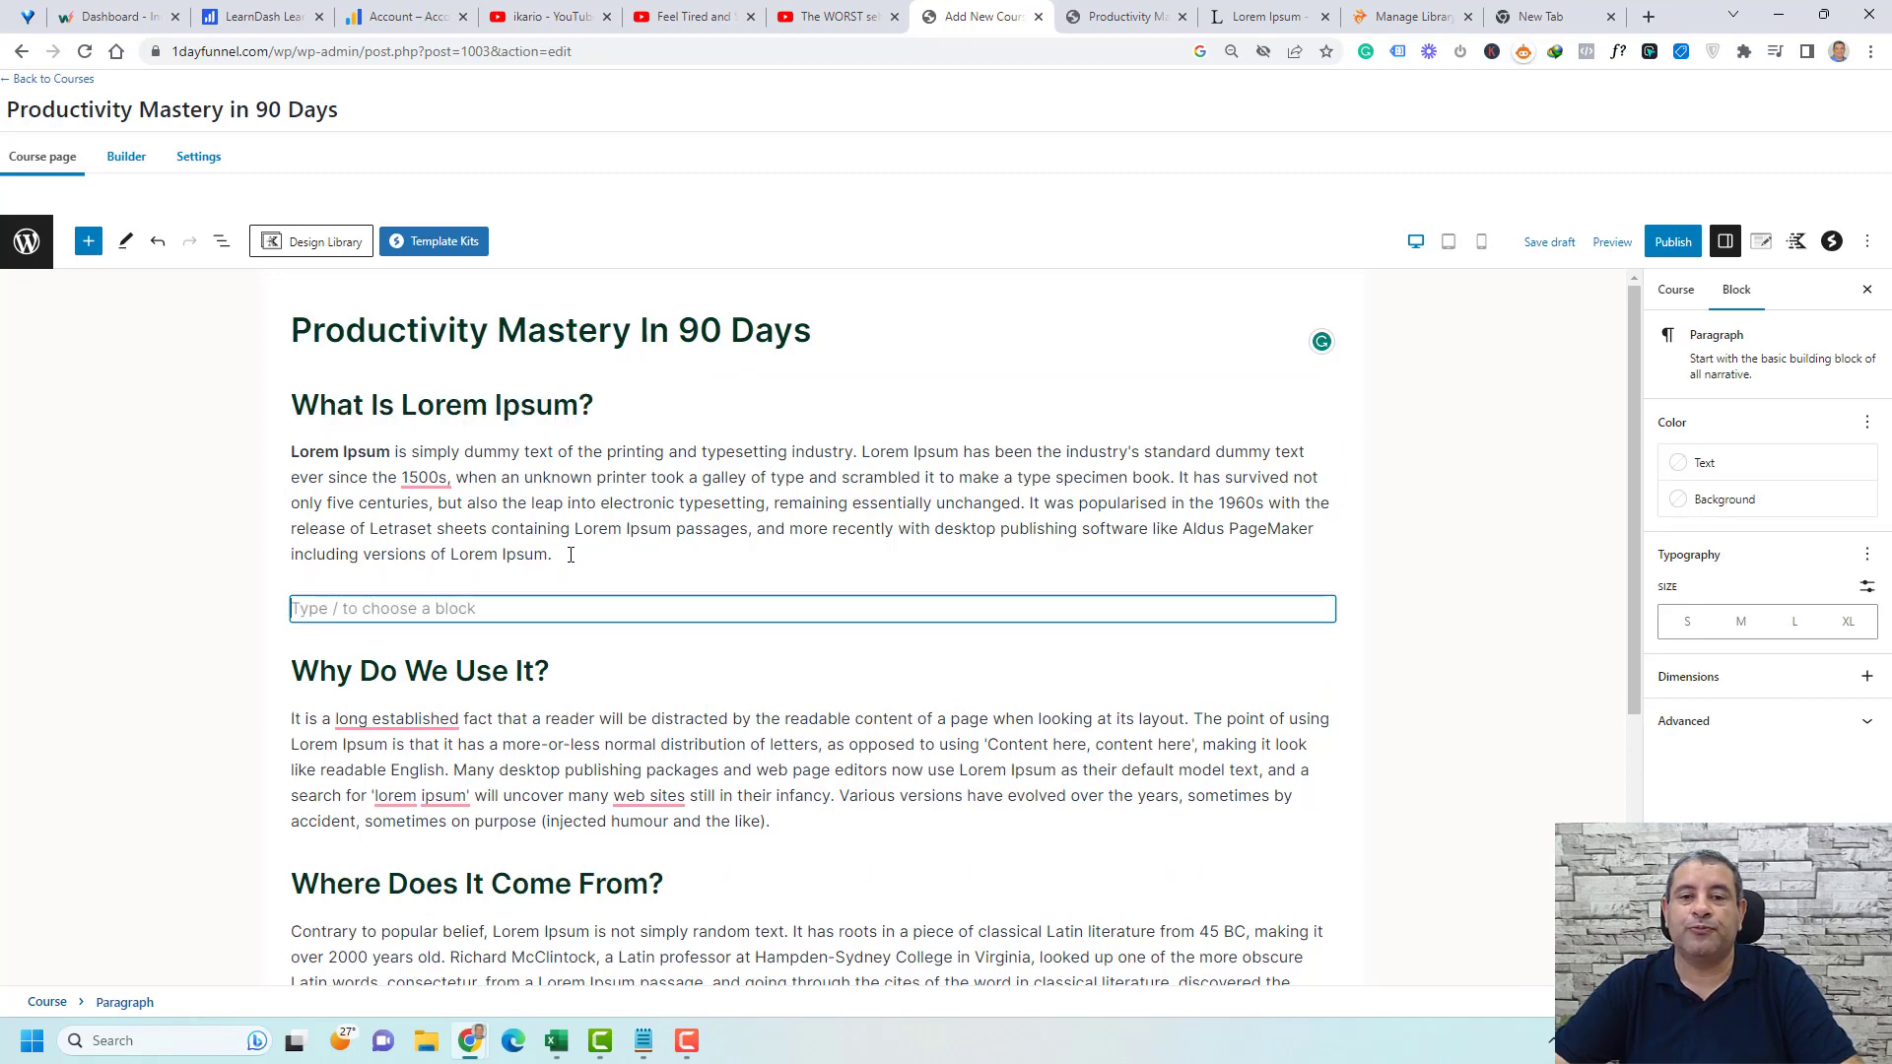
click(709, 10)
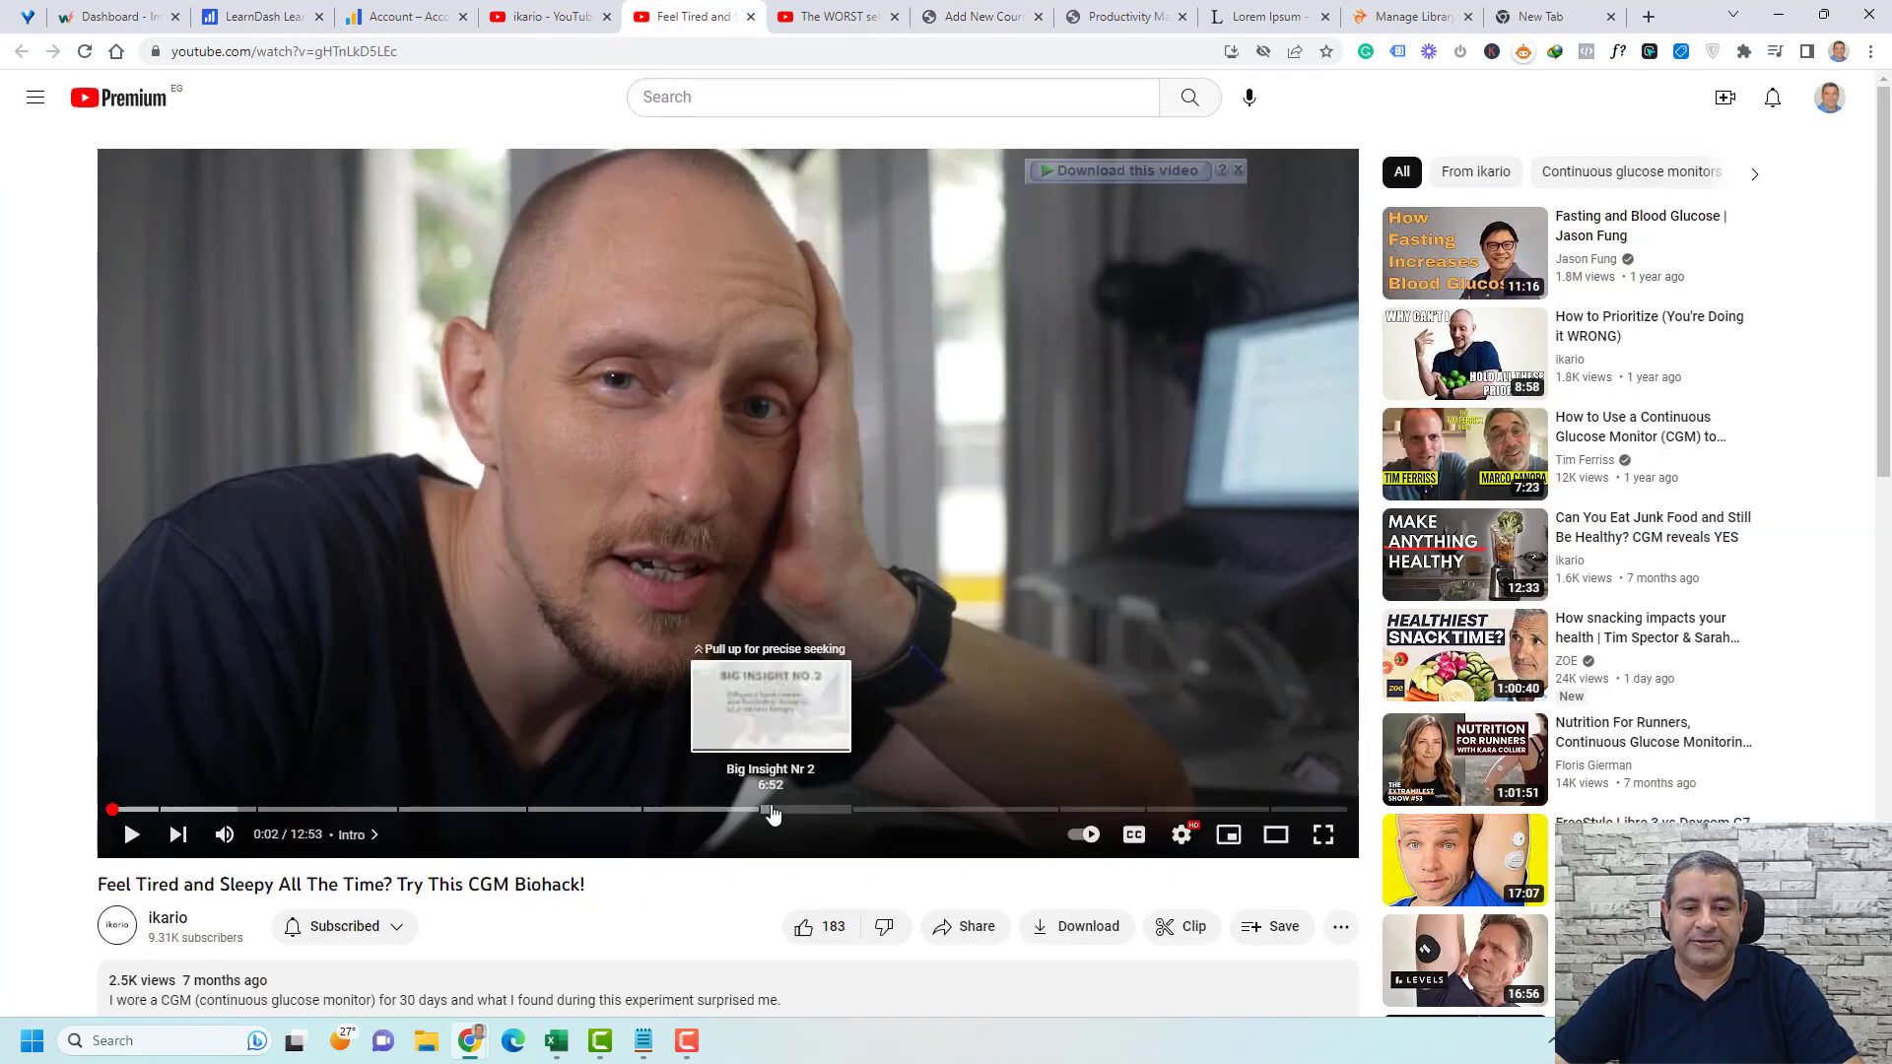
scroll(773, 802, down, 2)
click(927, 733)
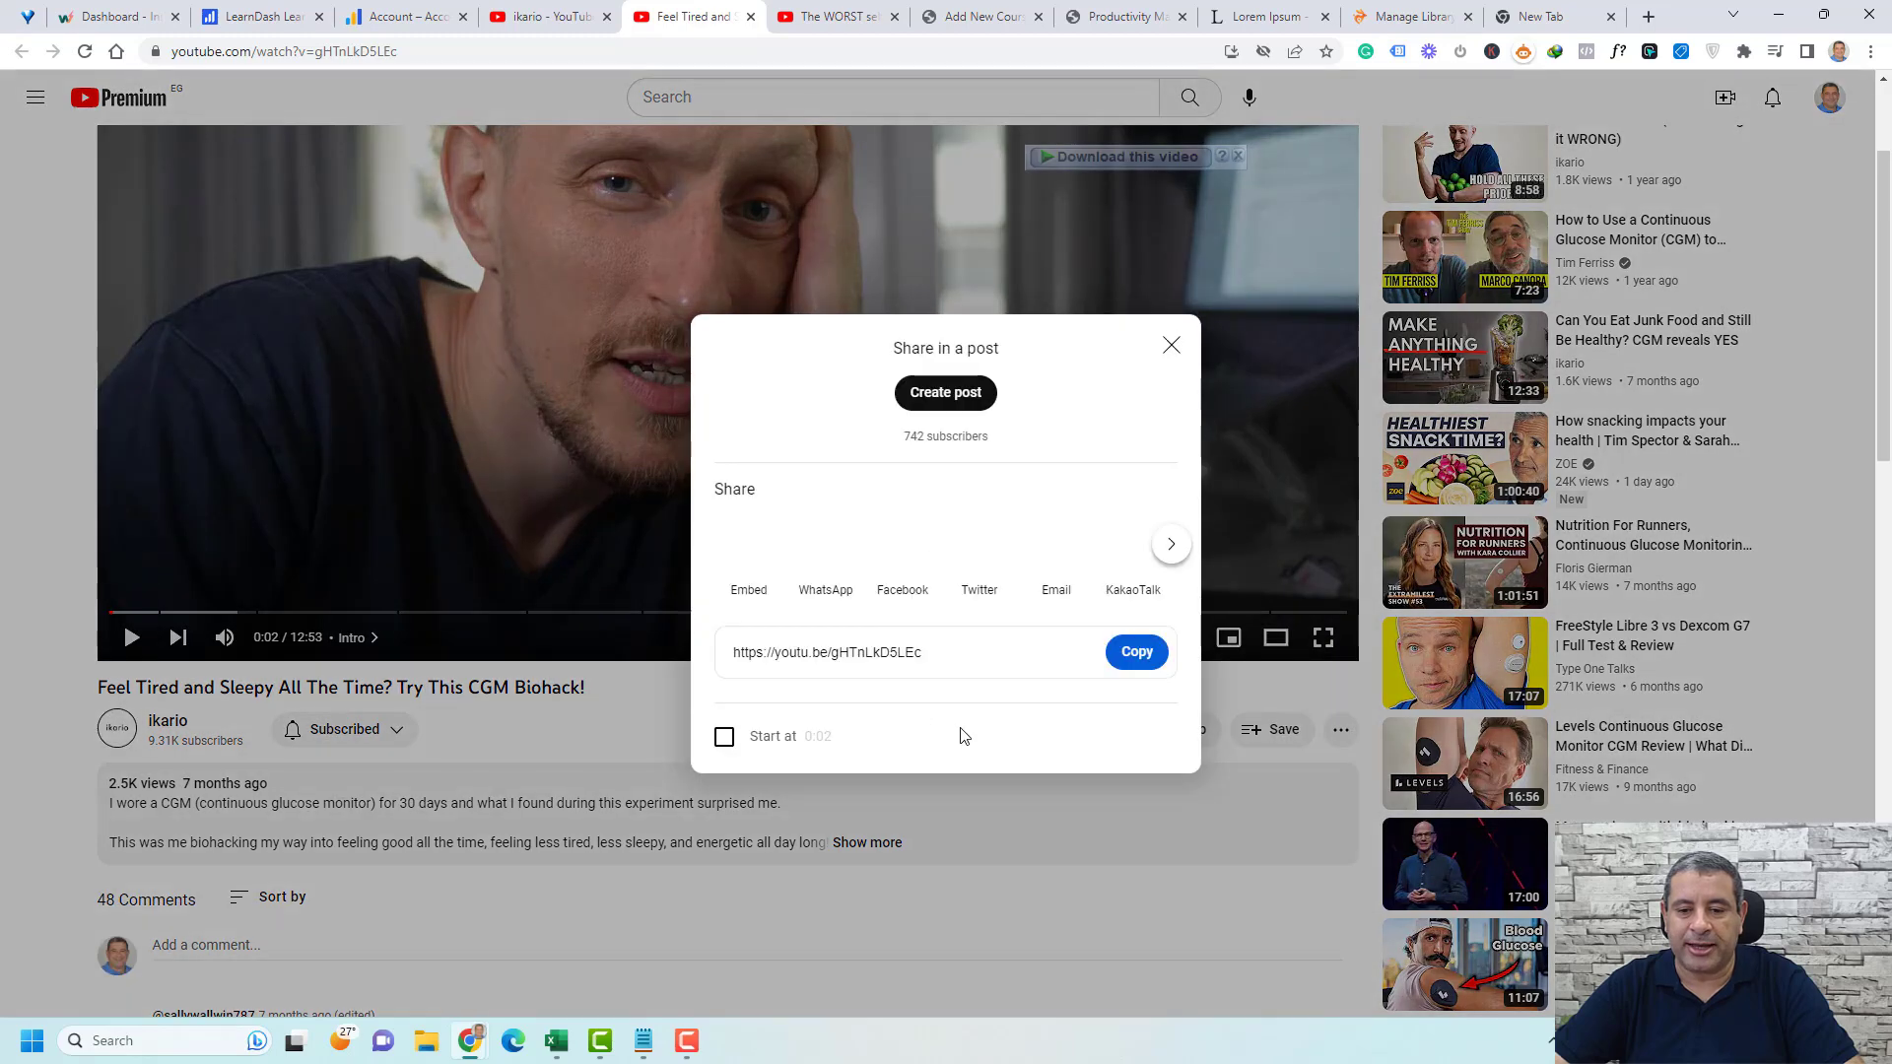
click(1136, 651)
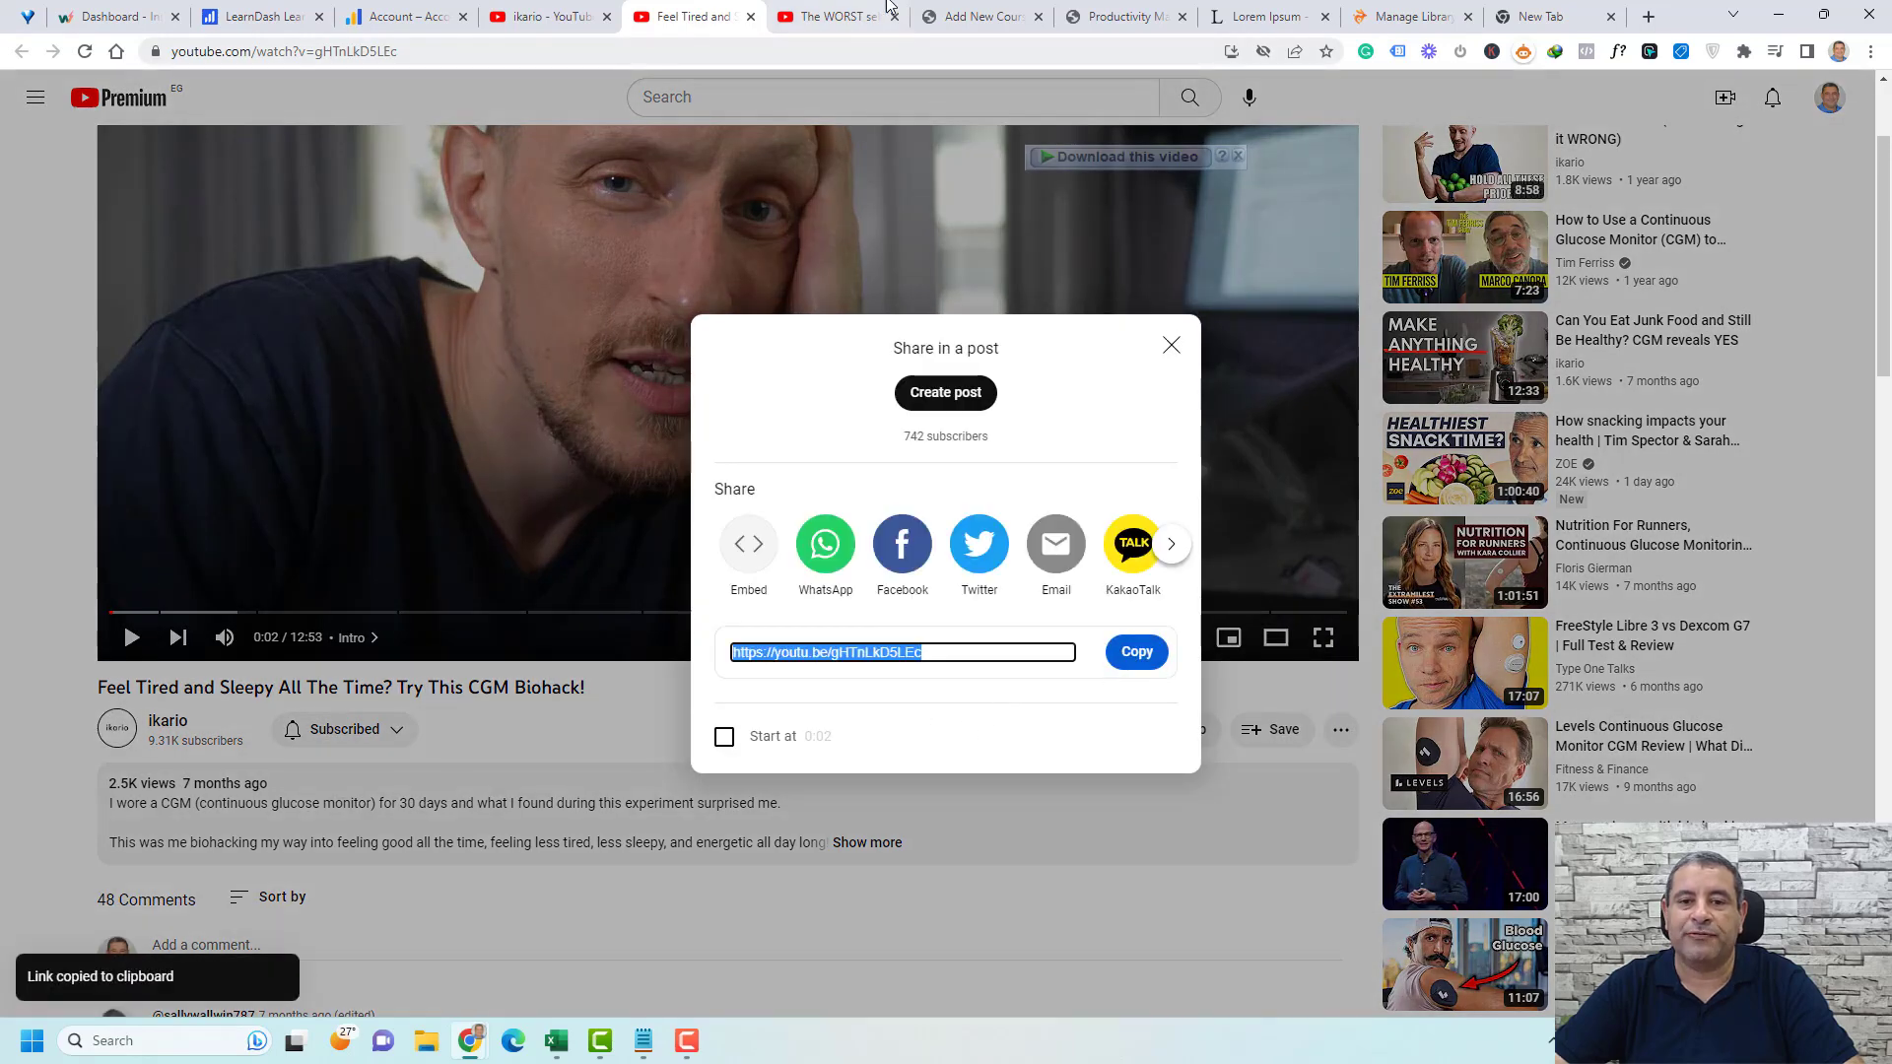
- Embed the copied YouTube video in the empty block above "Why Do We Use It?" and save the course draft
click(1005, 14)
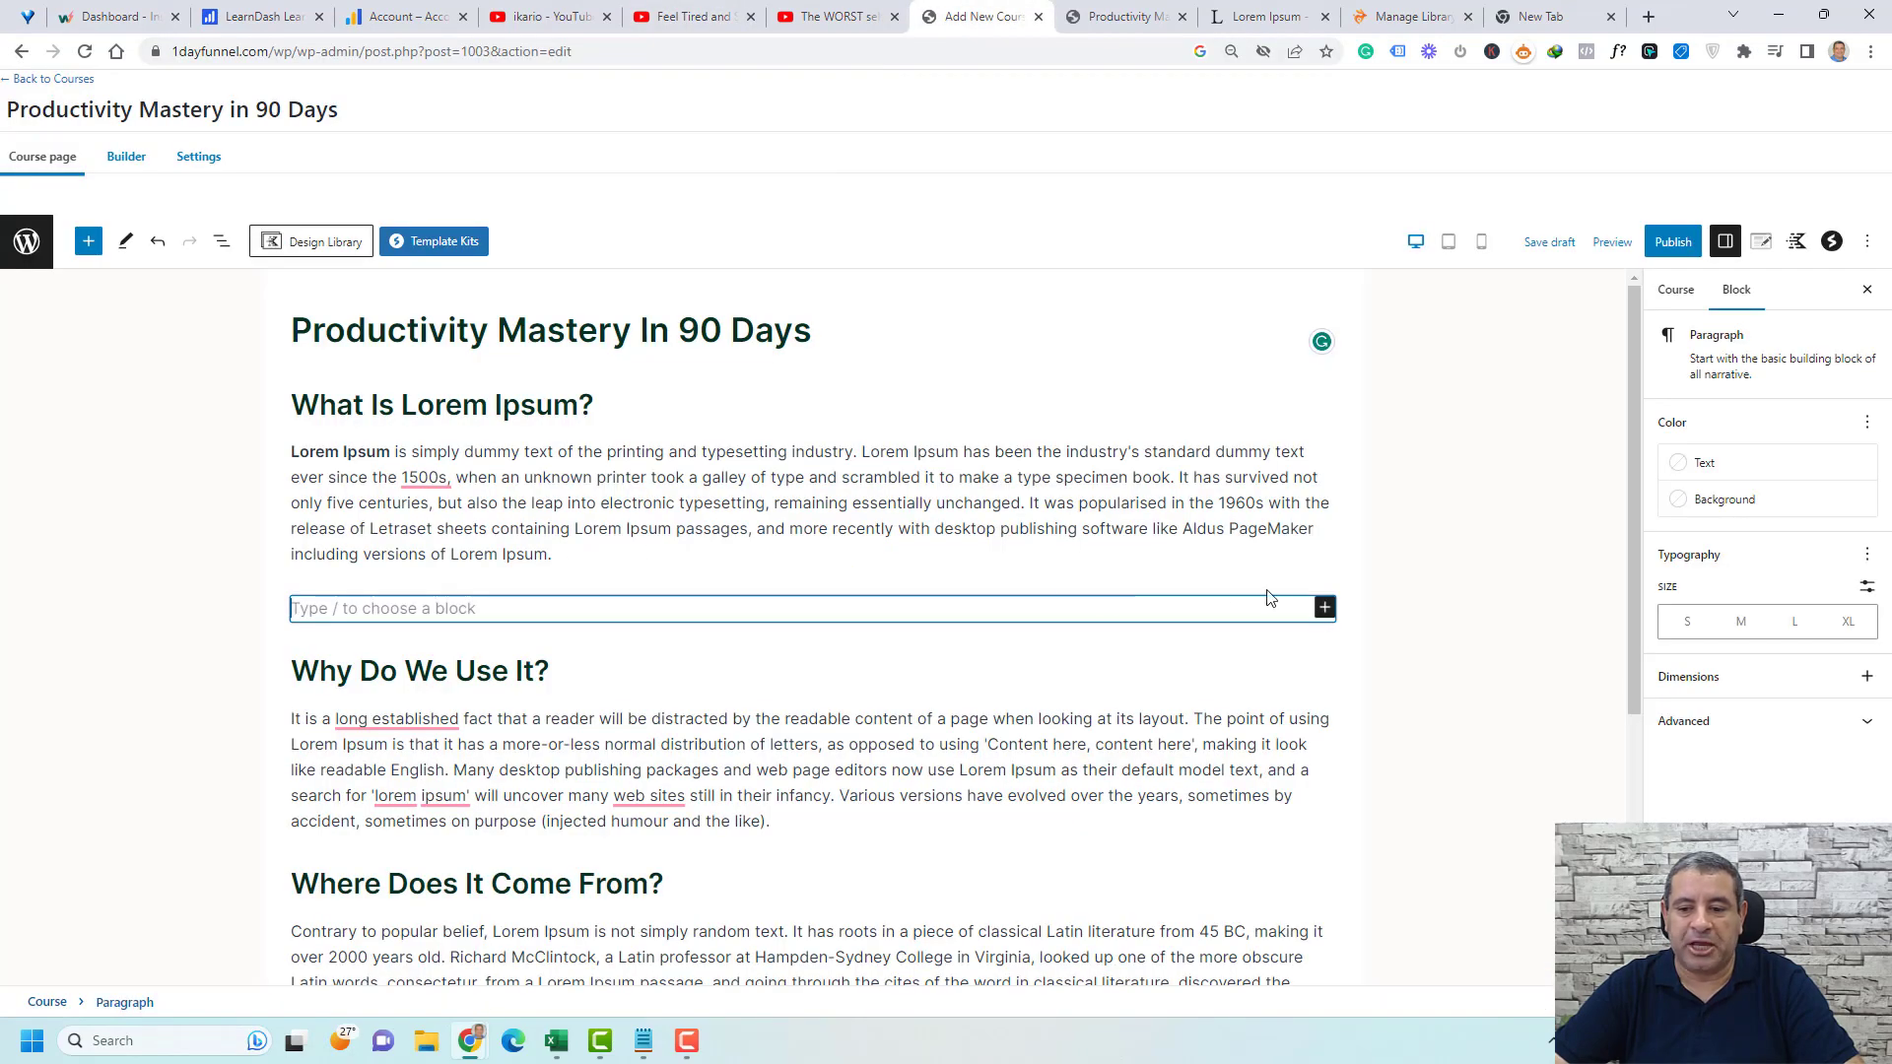
click(1325, 608)
text(you)
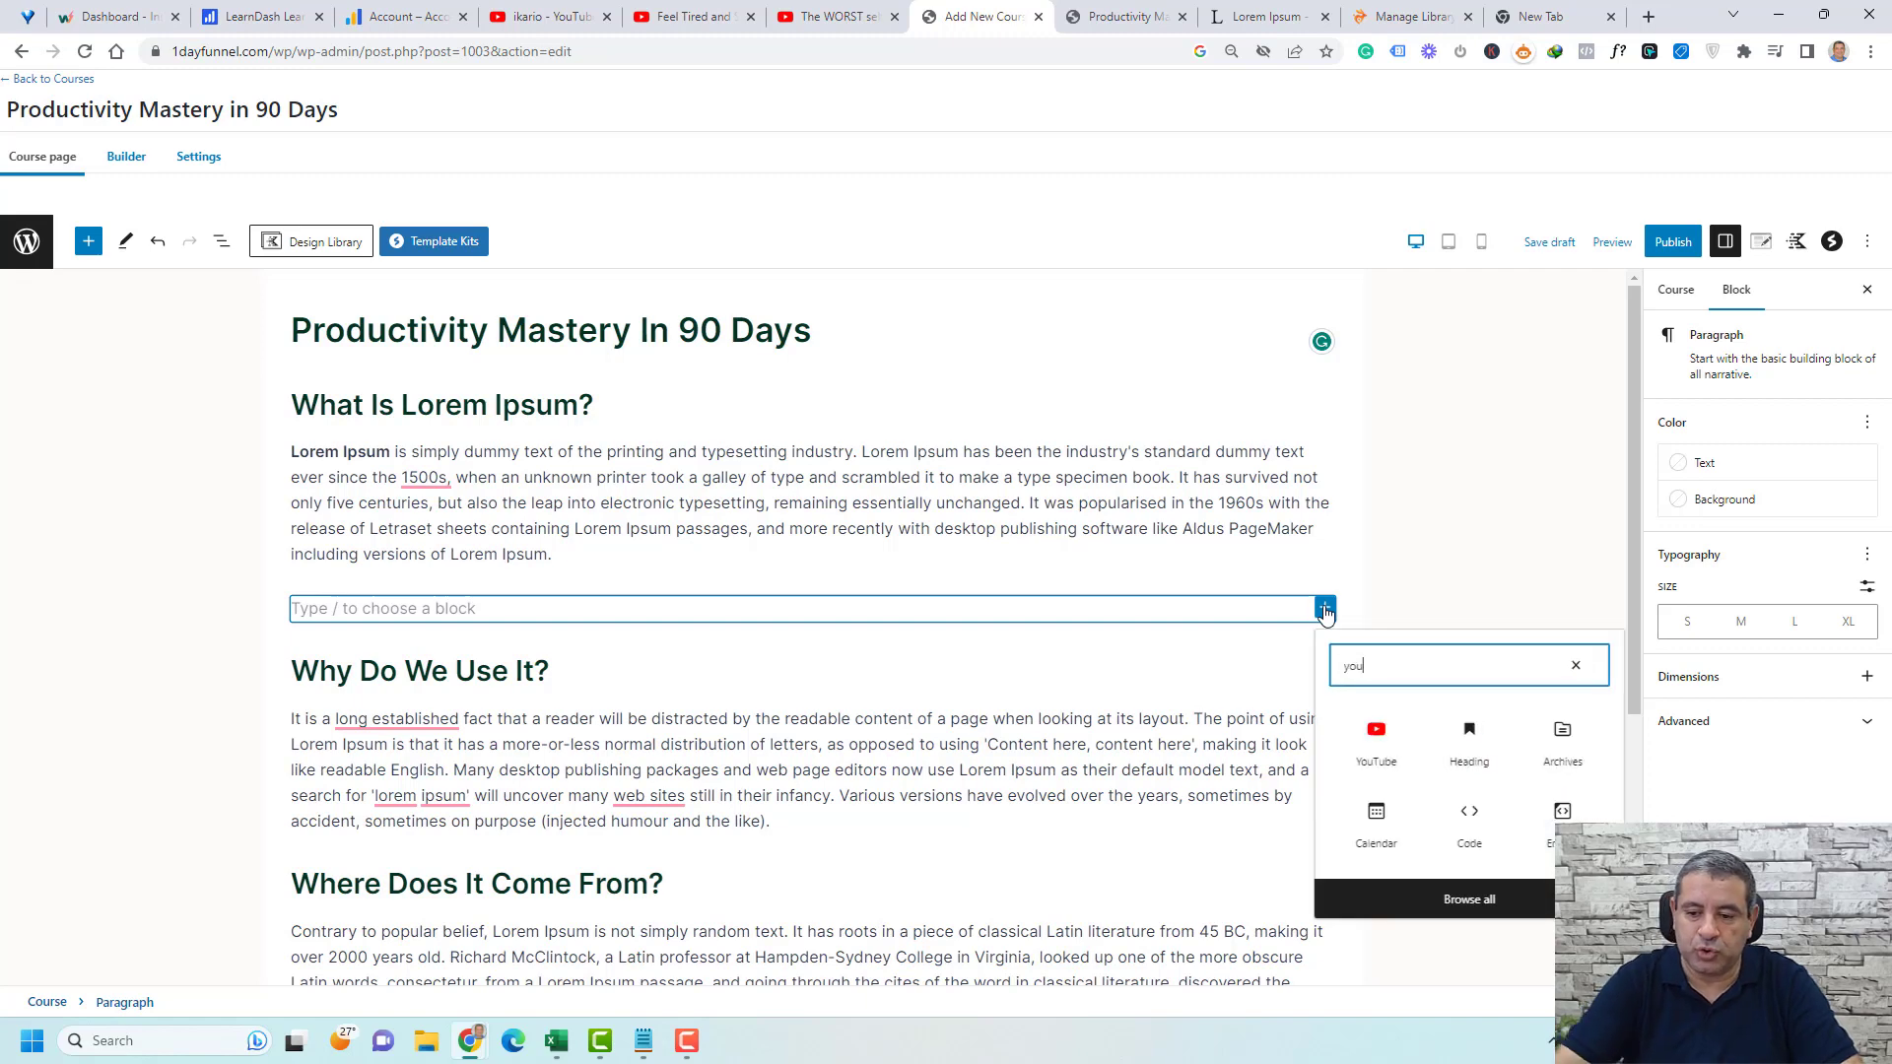
click(1376, 734)
key(ctrl+v)
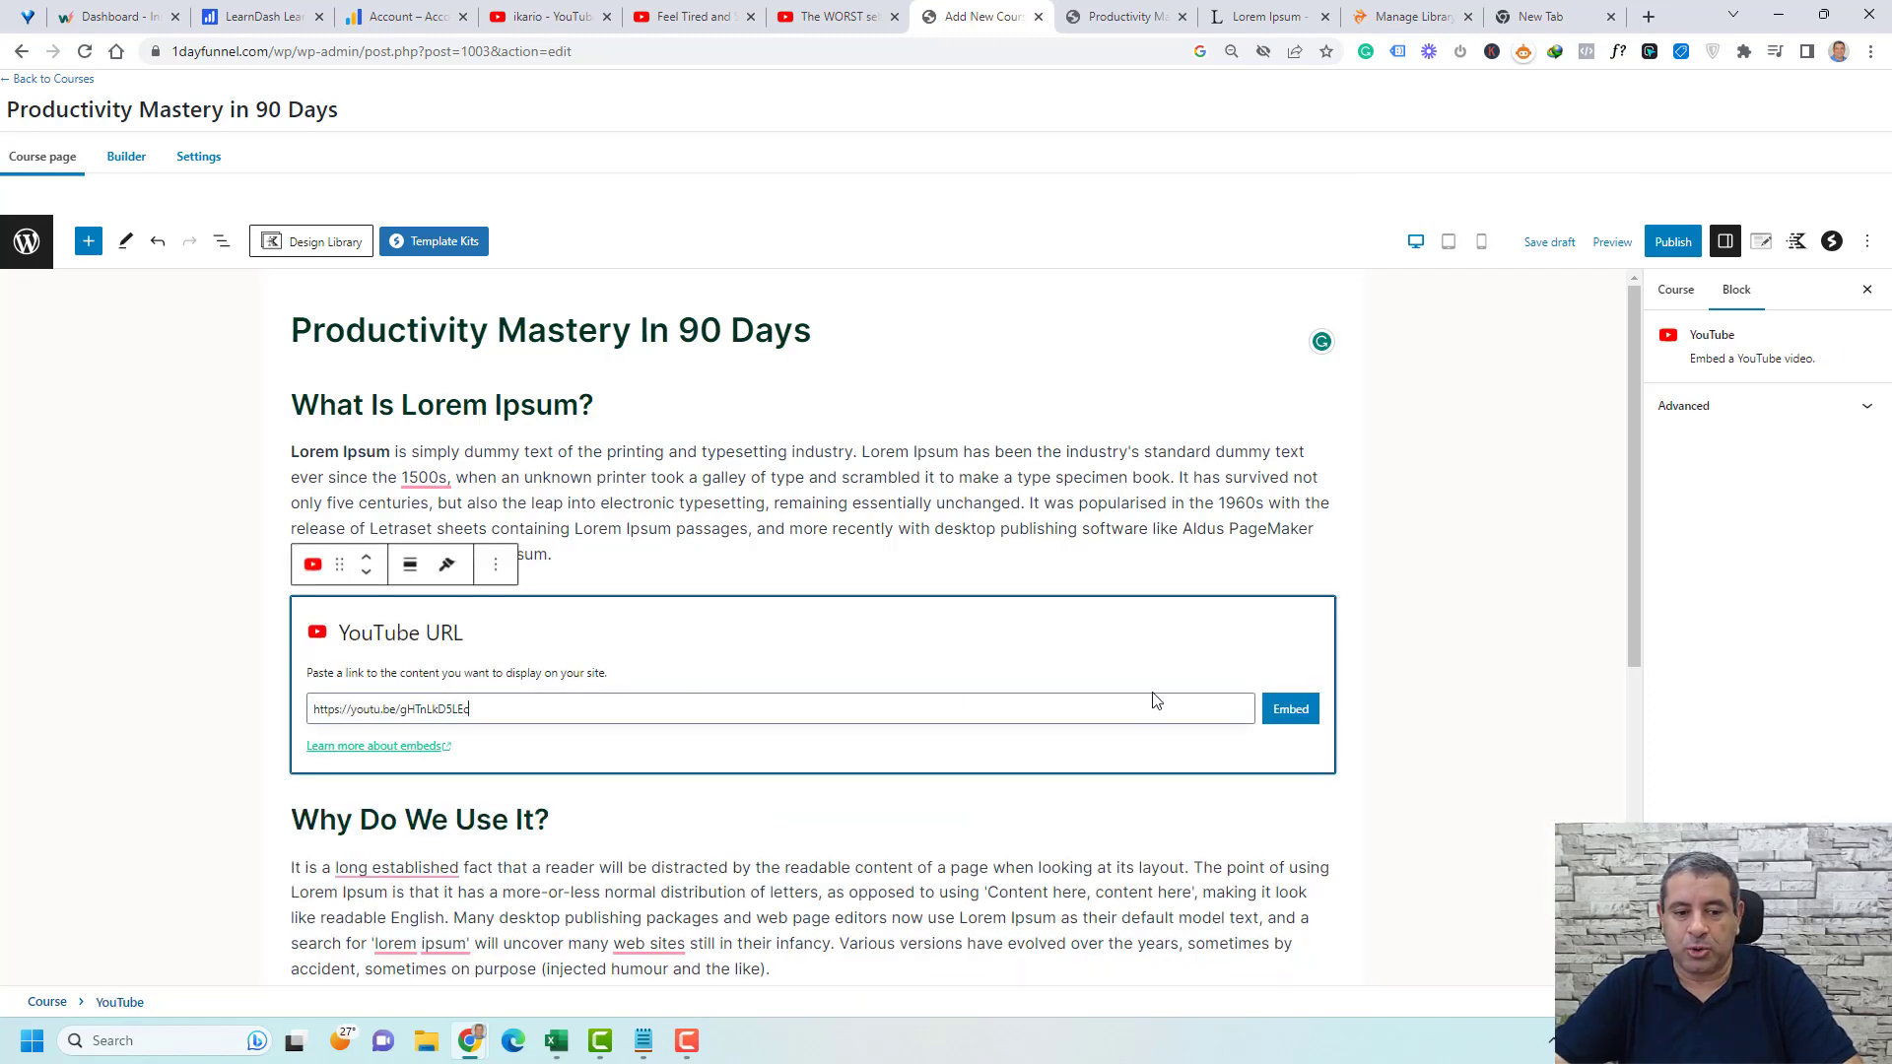
click(1280, 706)
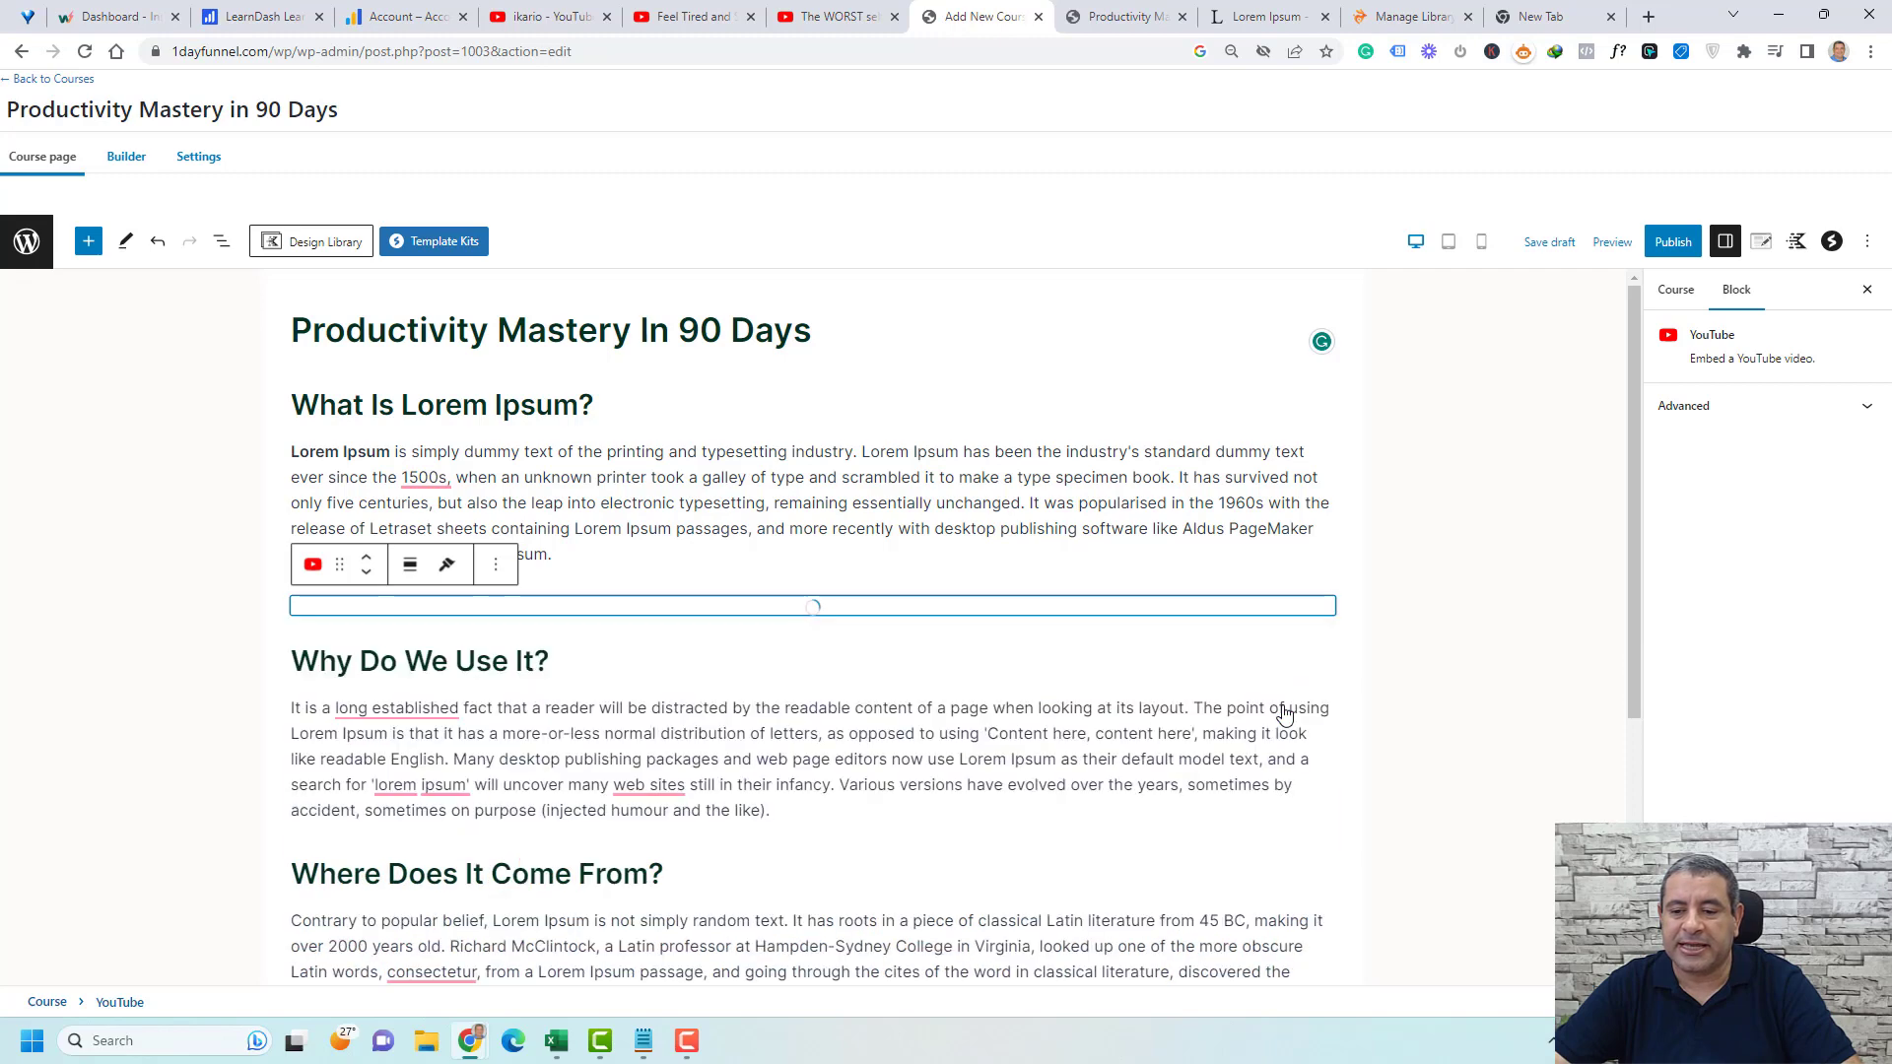
click(1564, 248)
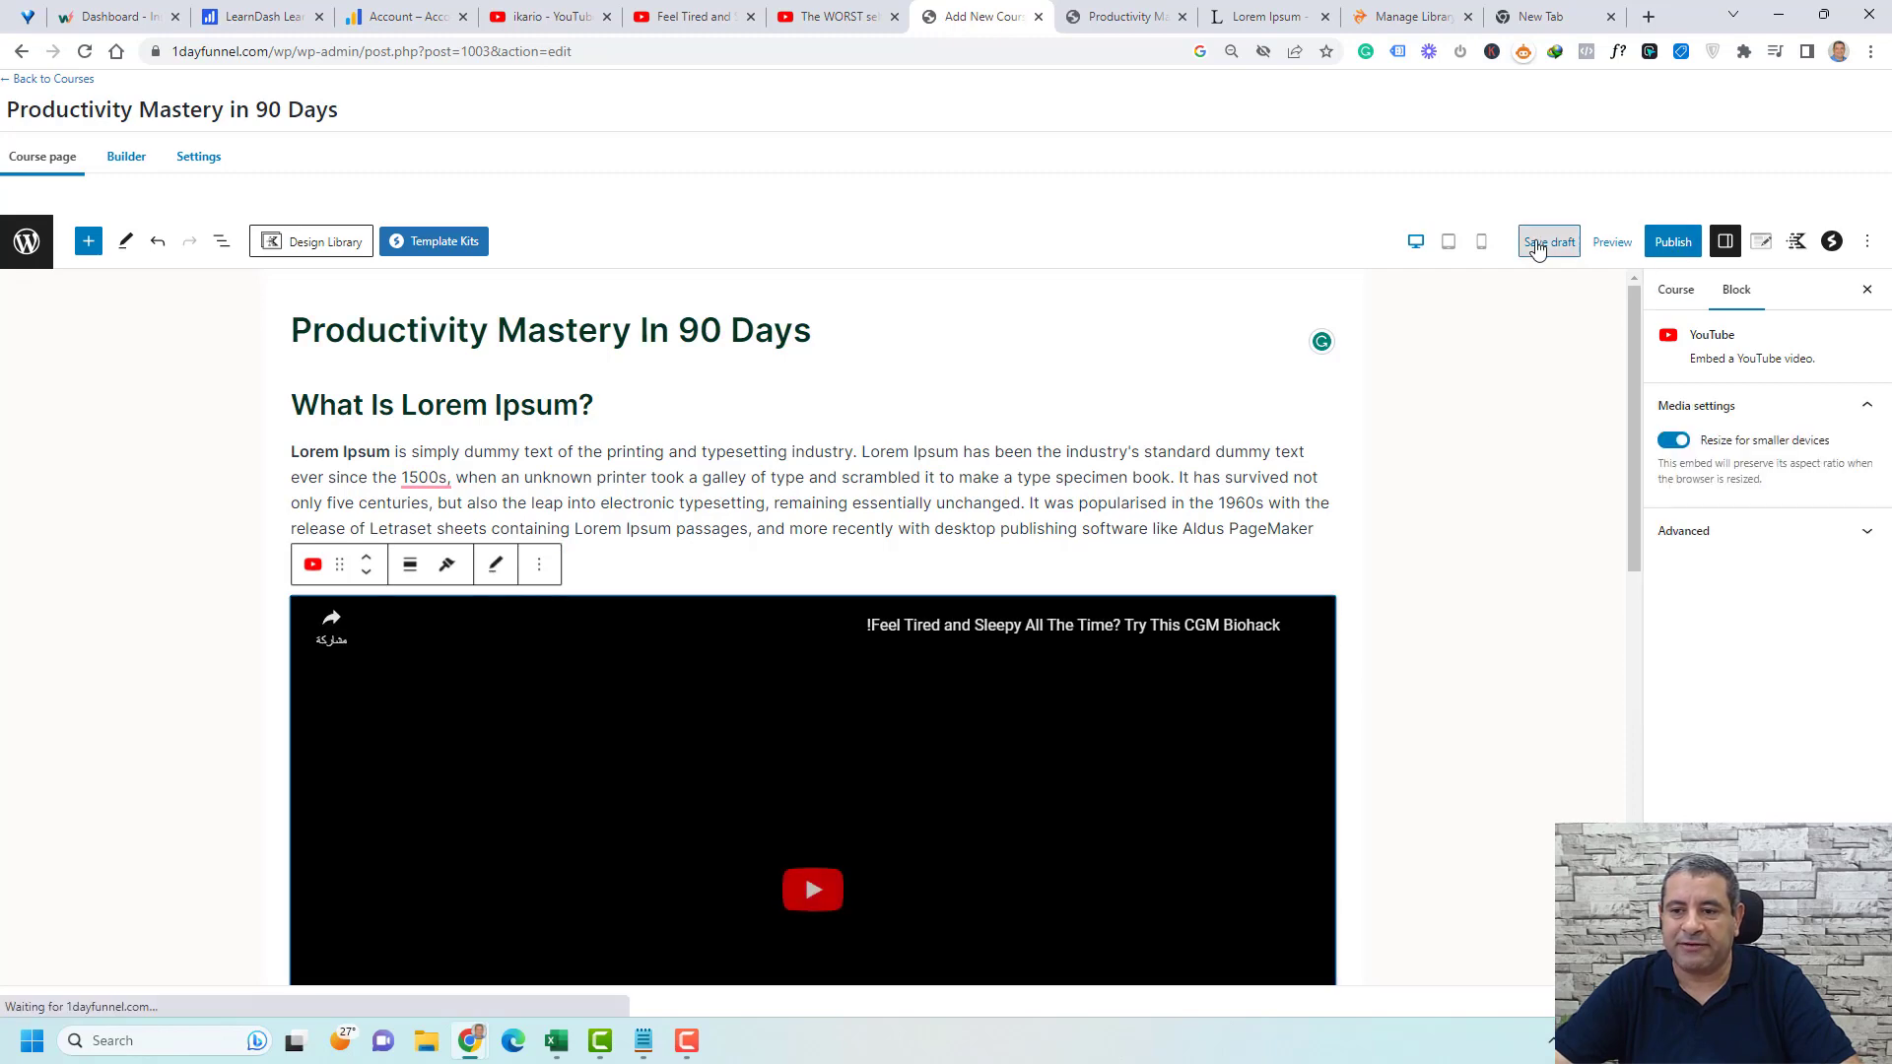
- Reload the course preview, review the description, video and course content on it, and return to the course editor
click(1090, 10)
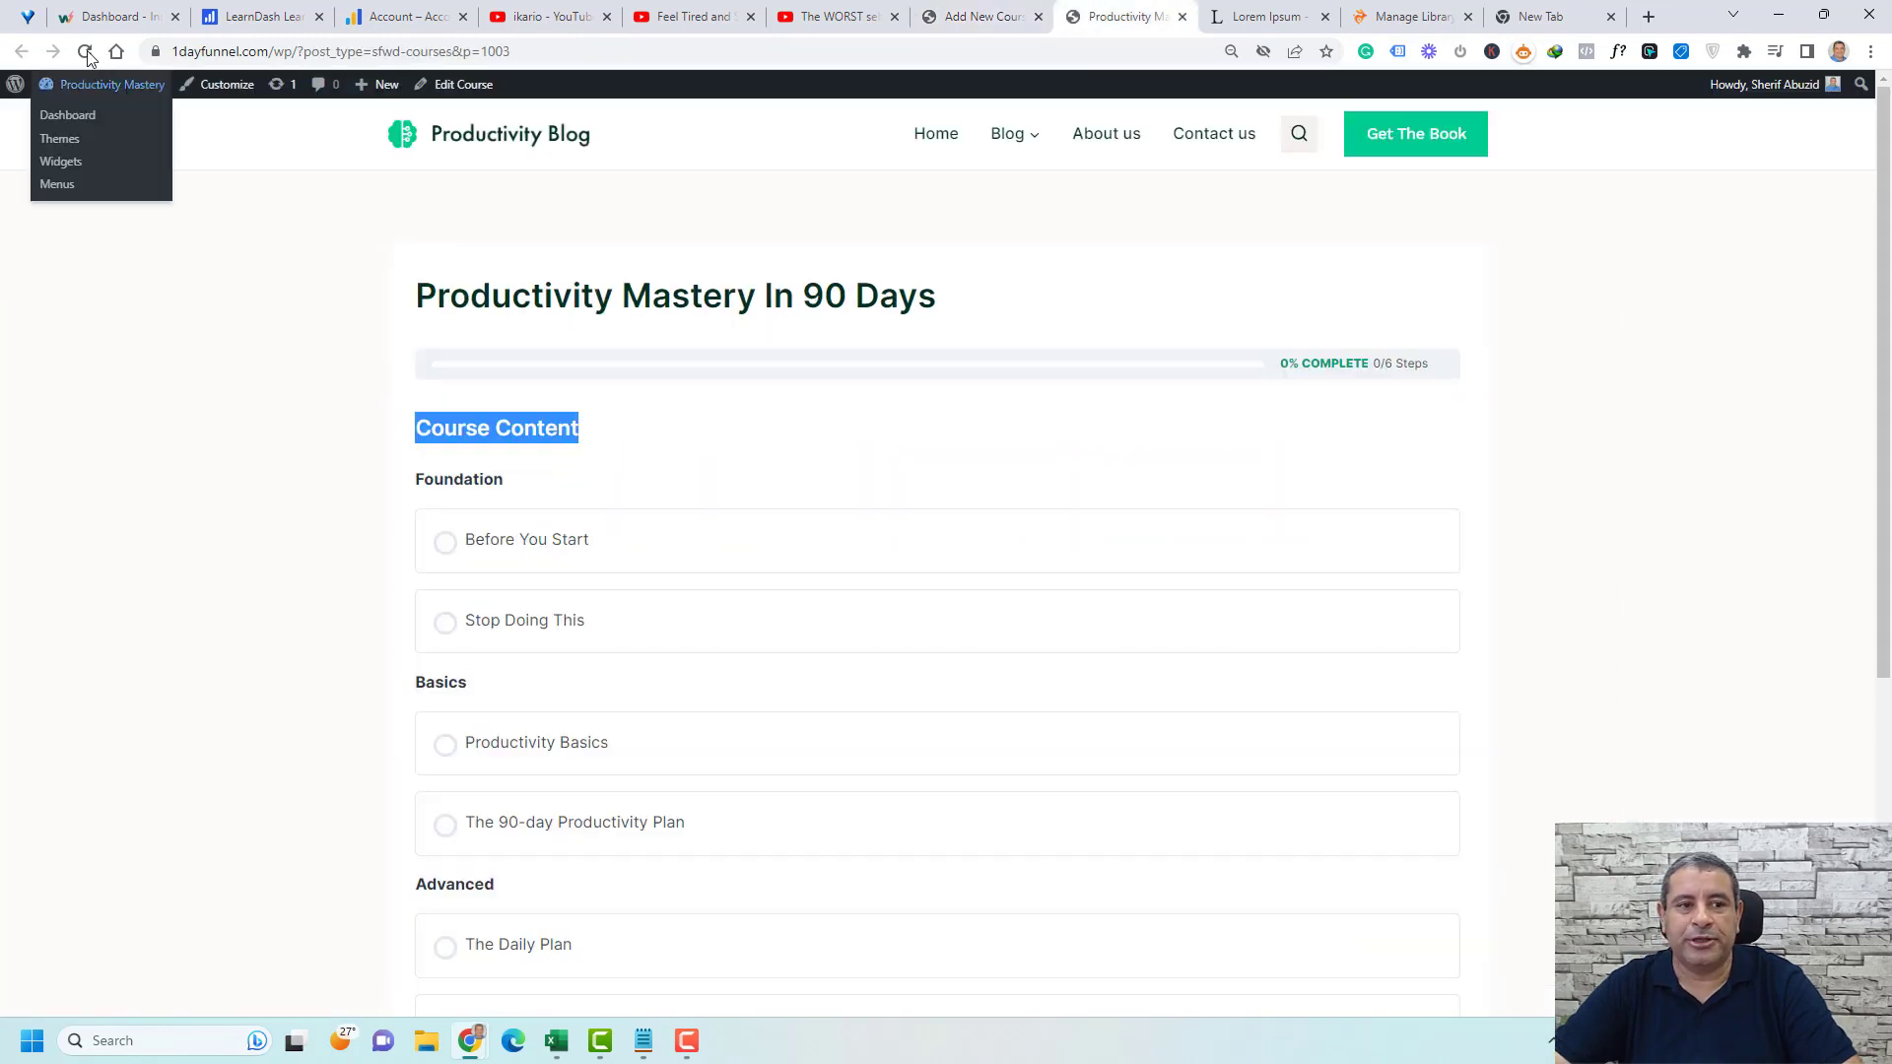
key(F5)
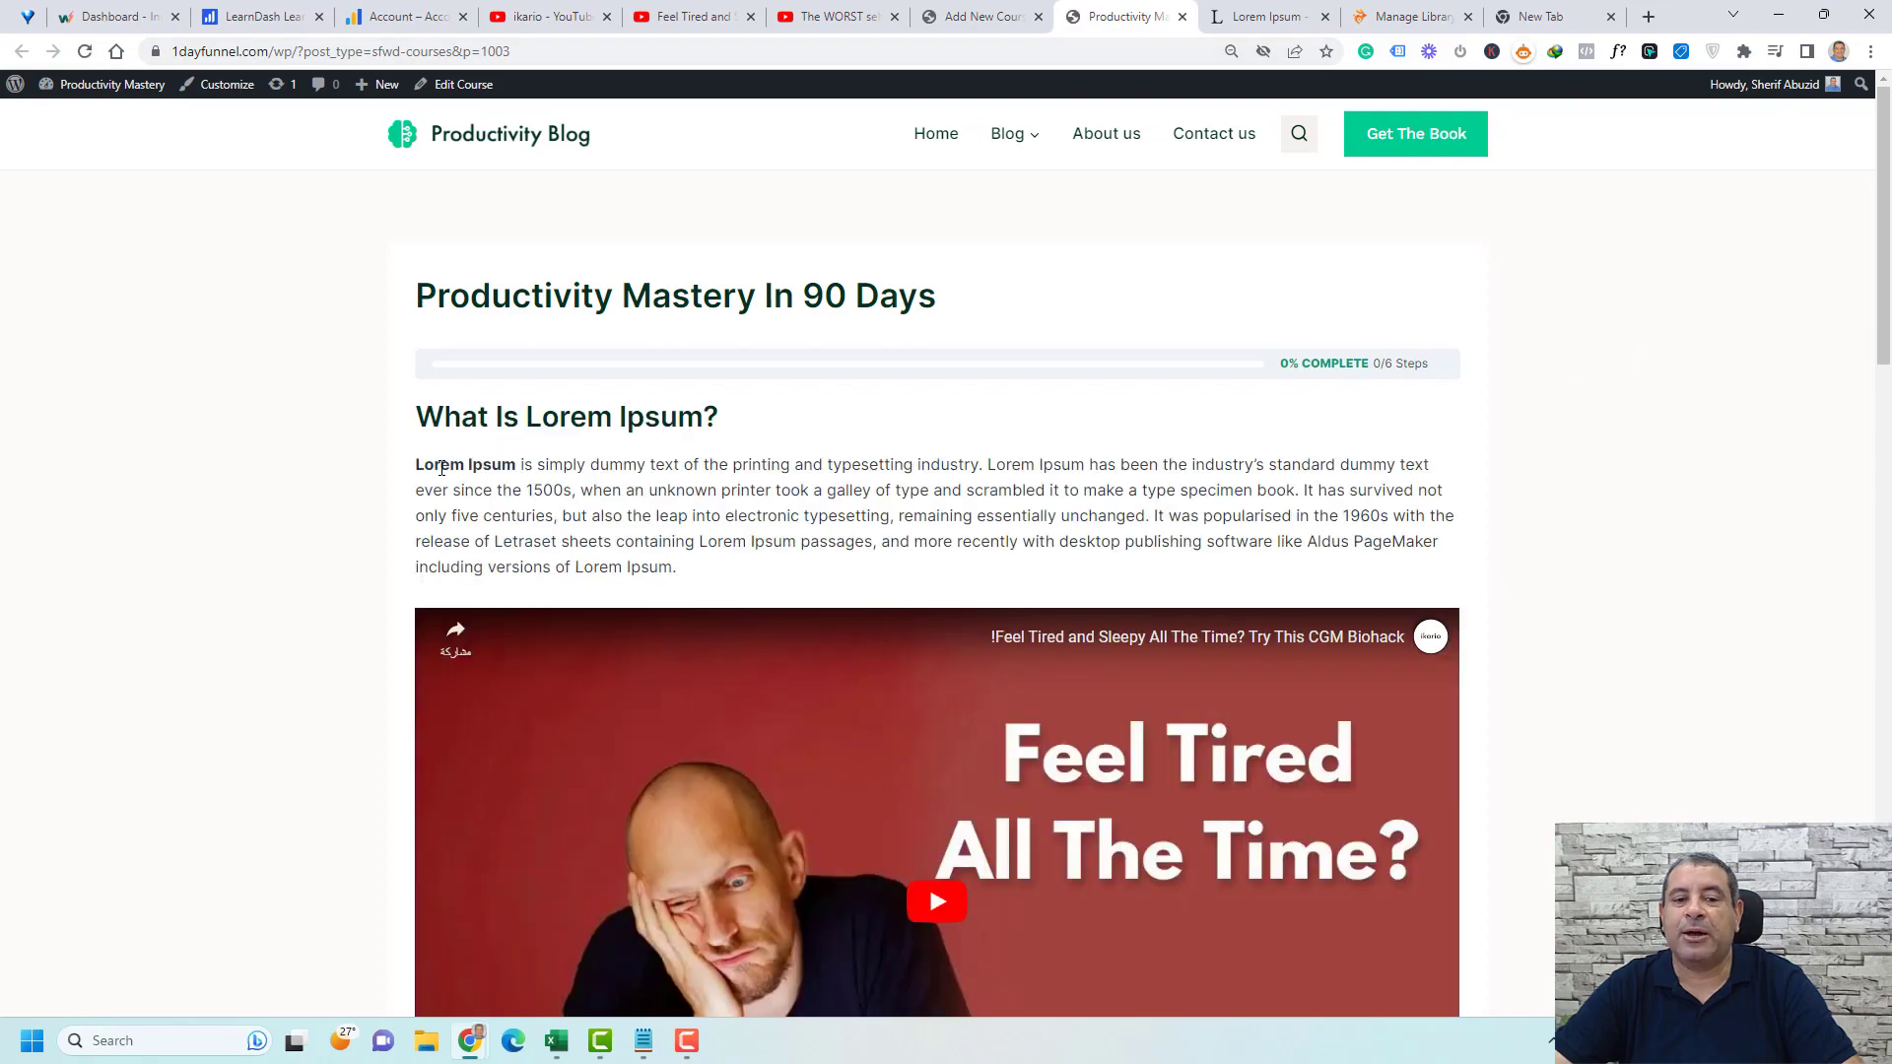
scroll(568, 457, down, 8)
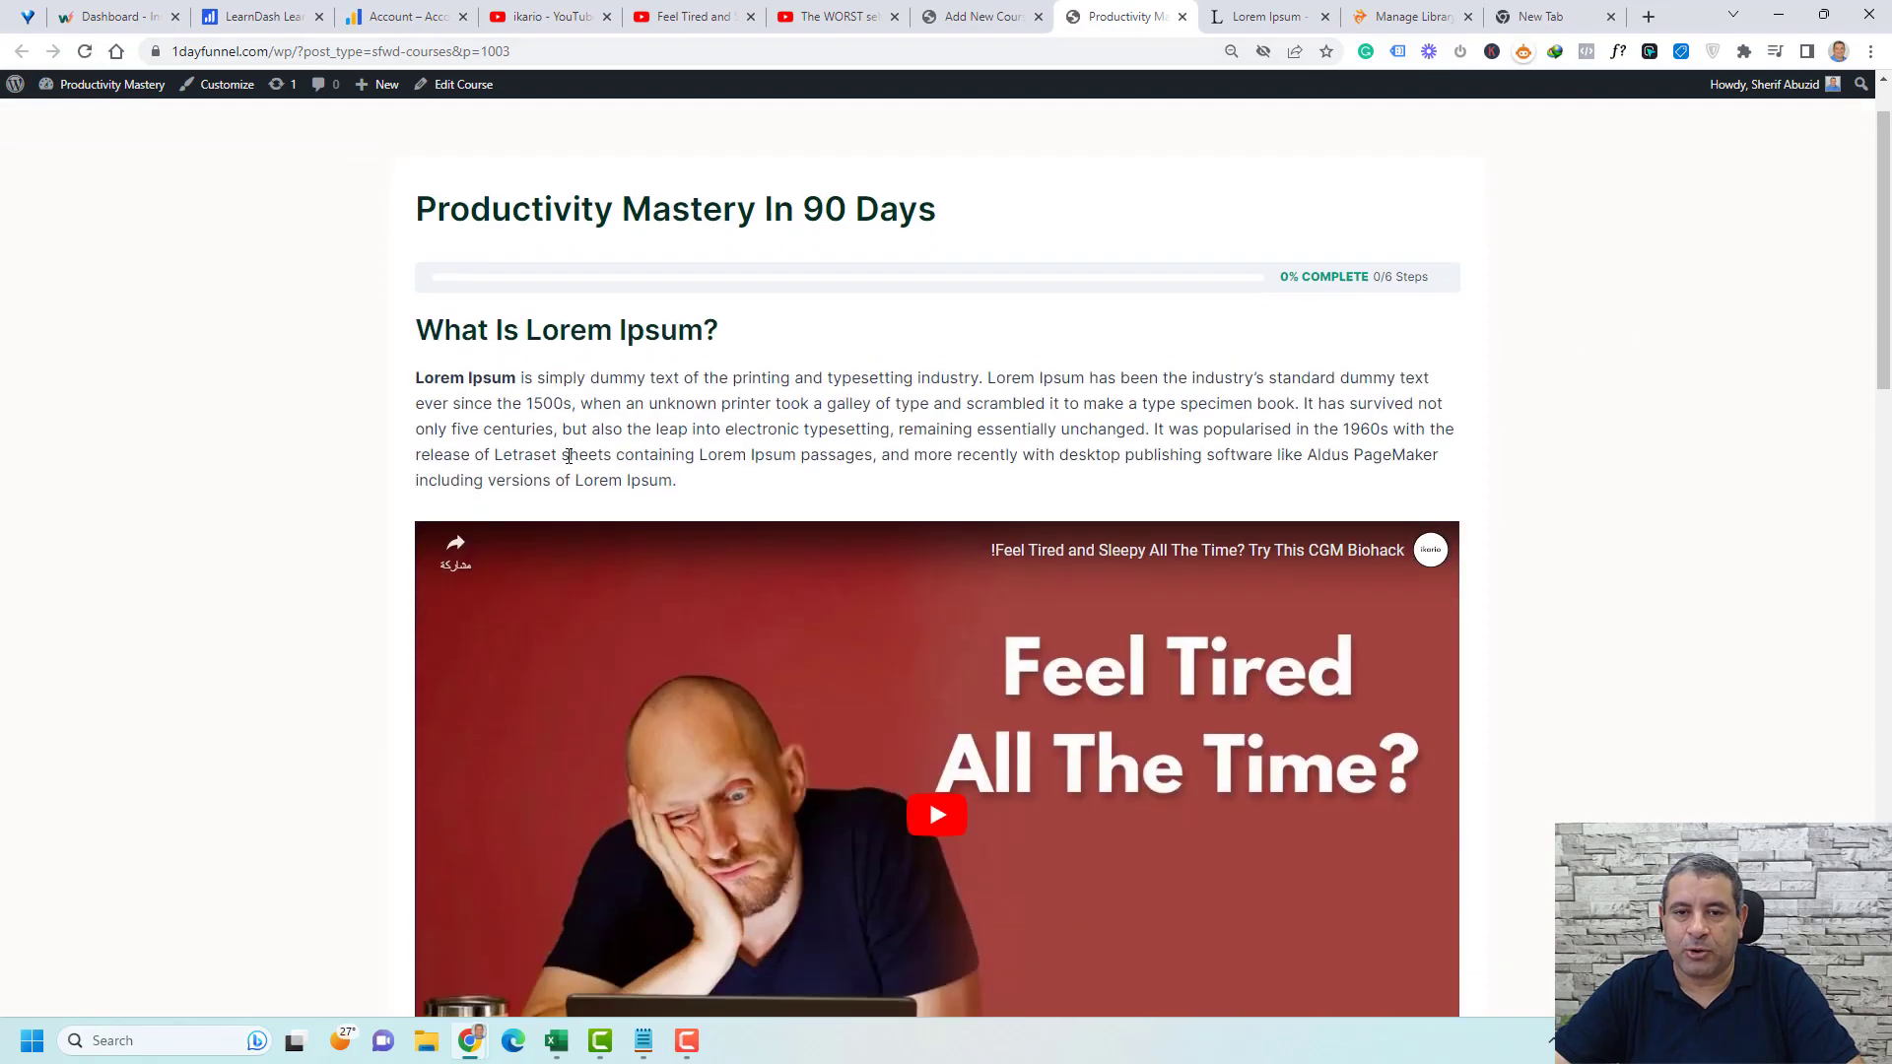
scroll(569, 458, down, 9)
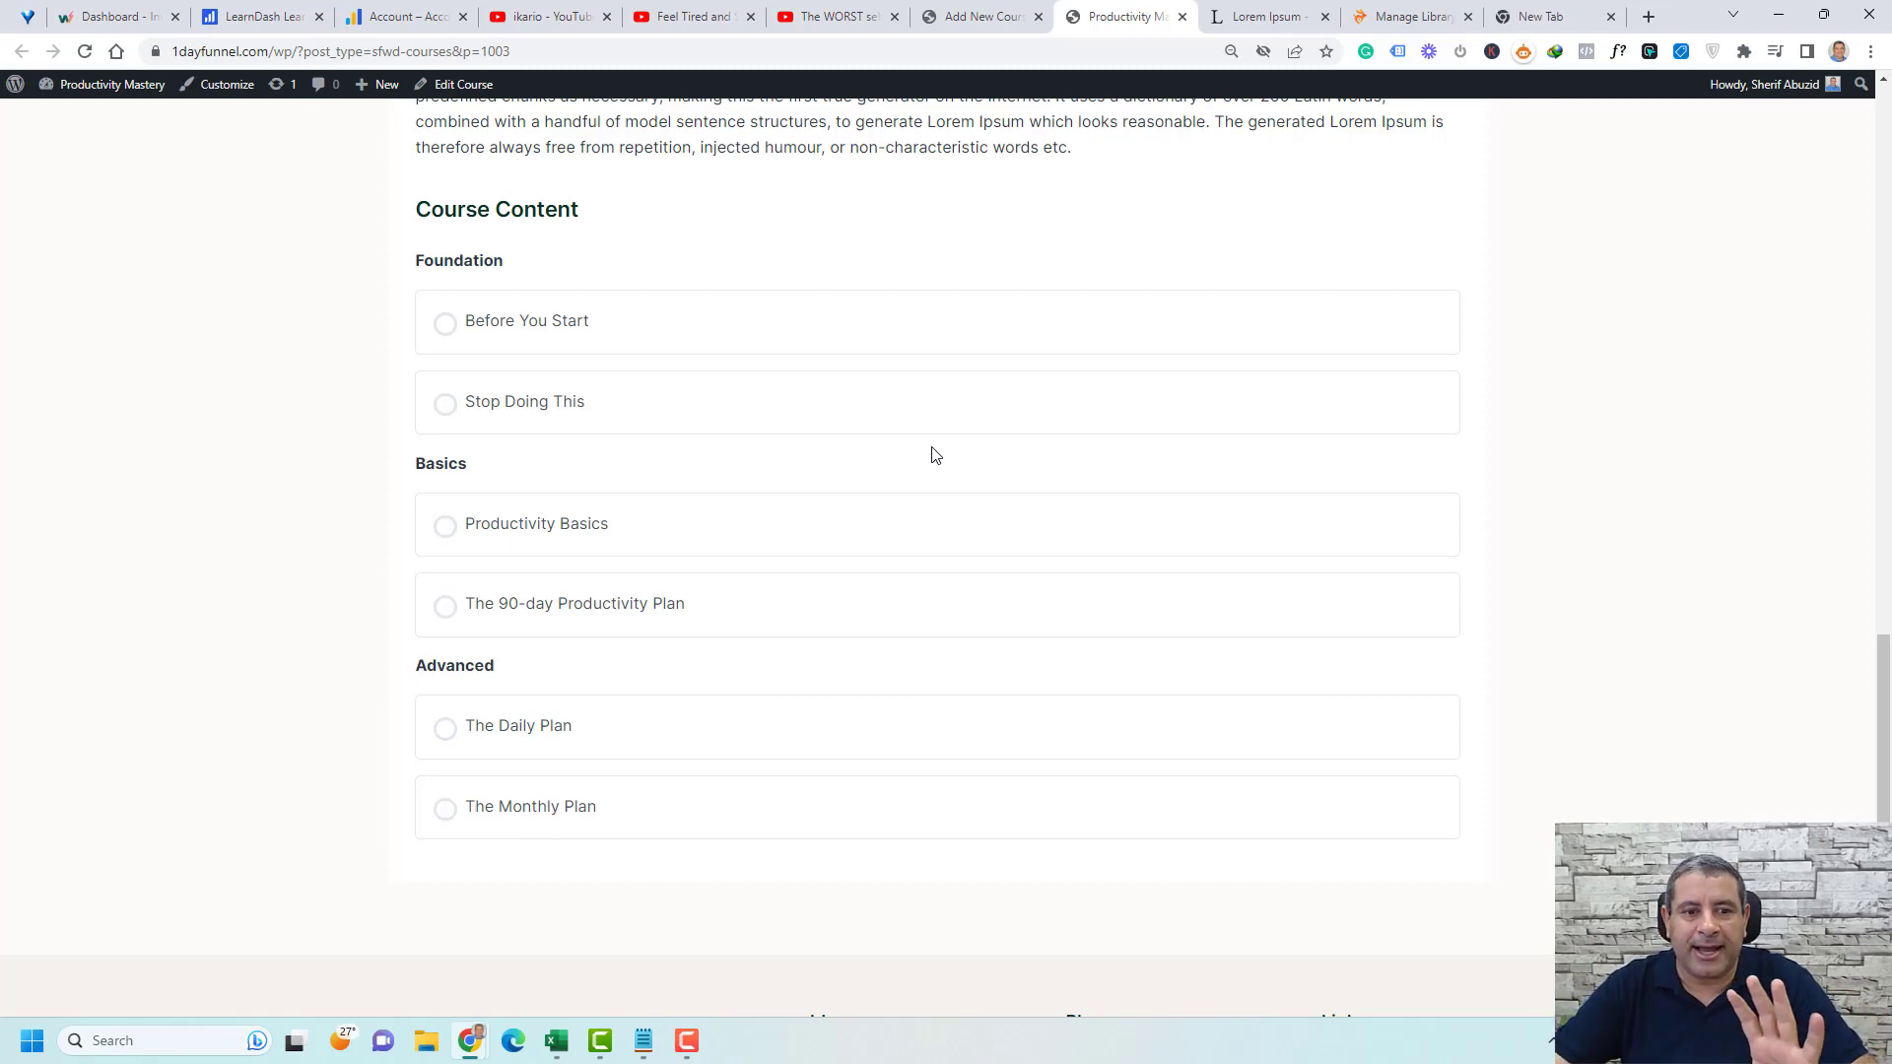
click(981, 15)
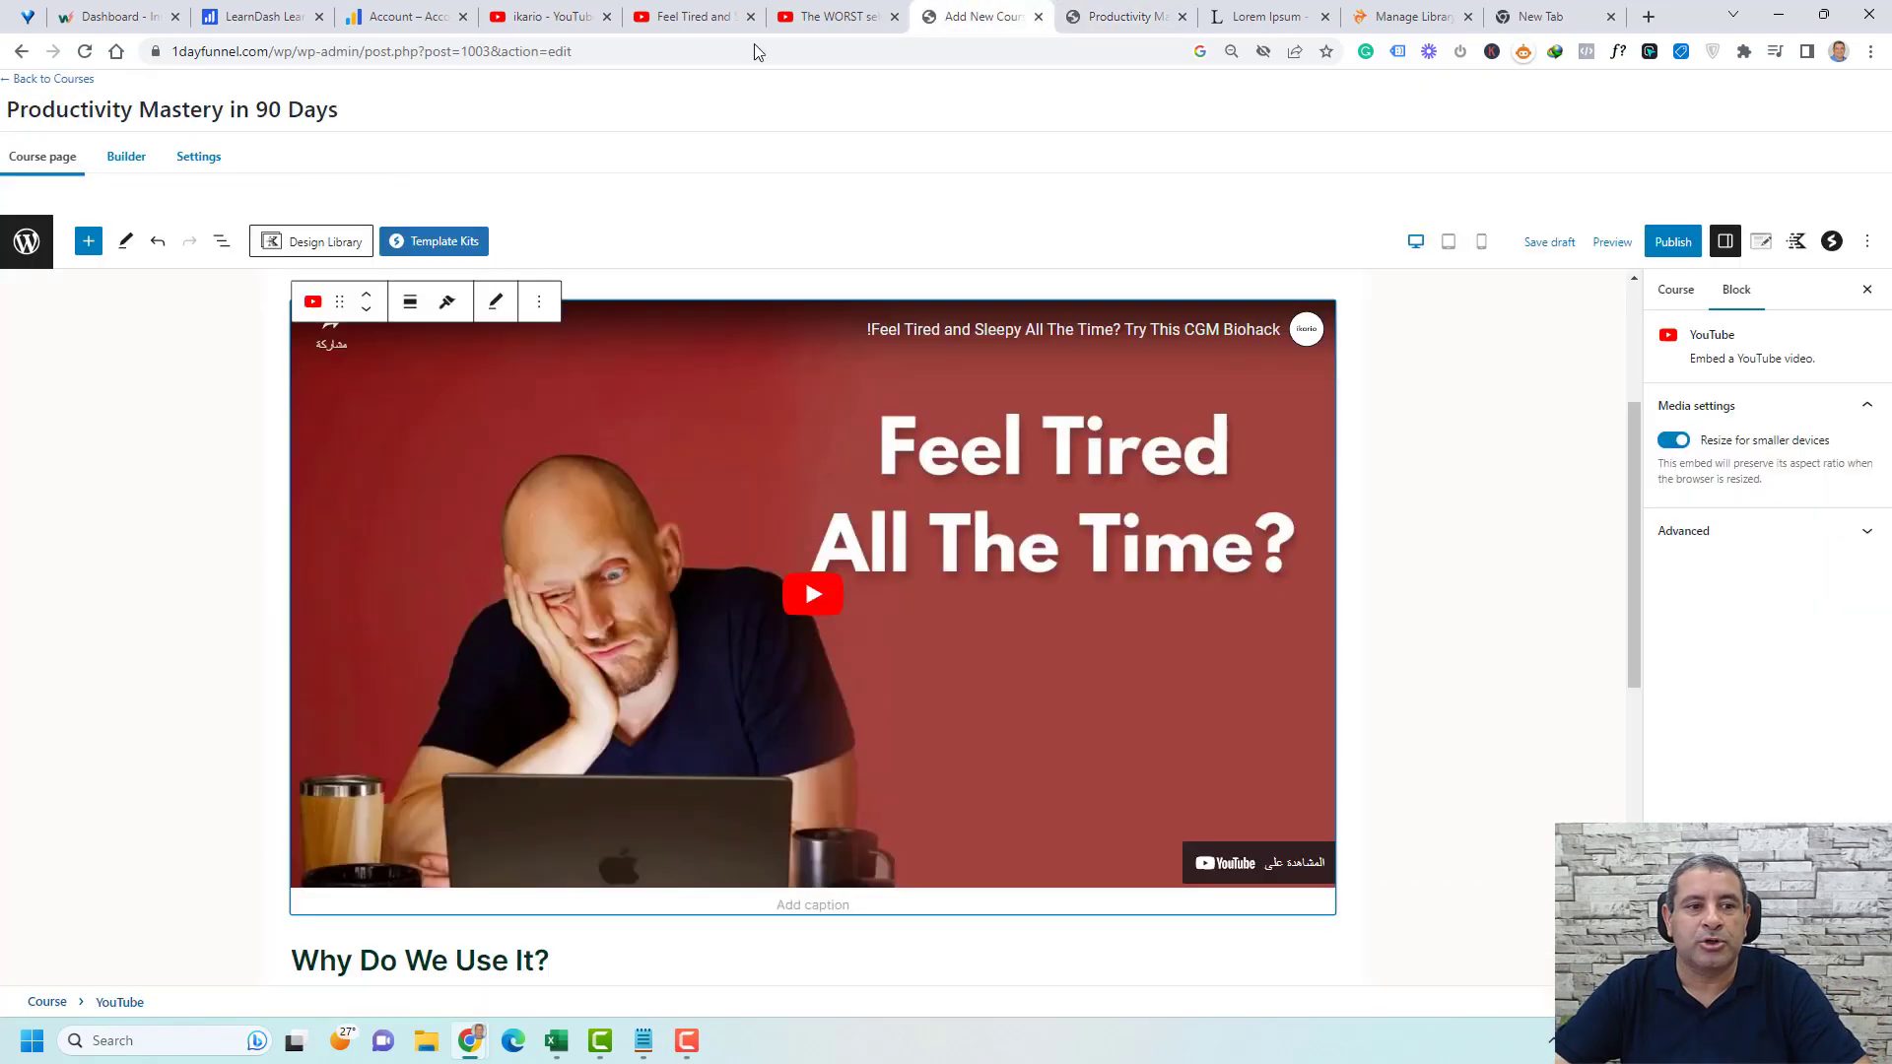
- Make the course content visible only to enrollees in the course settings and save the draft
click(192, 158)
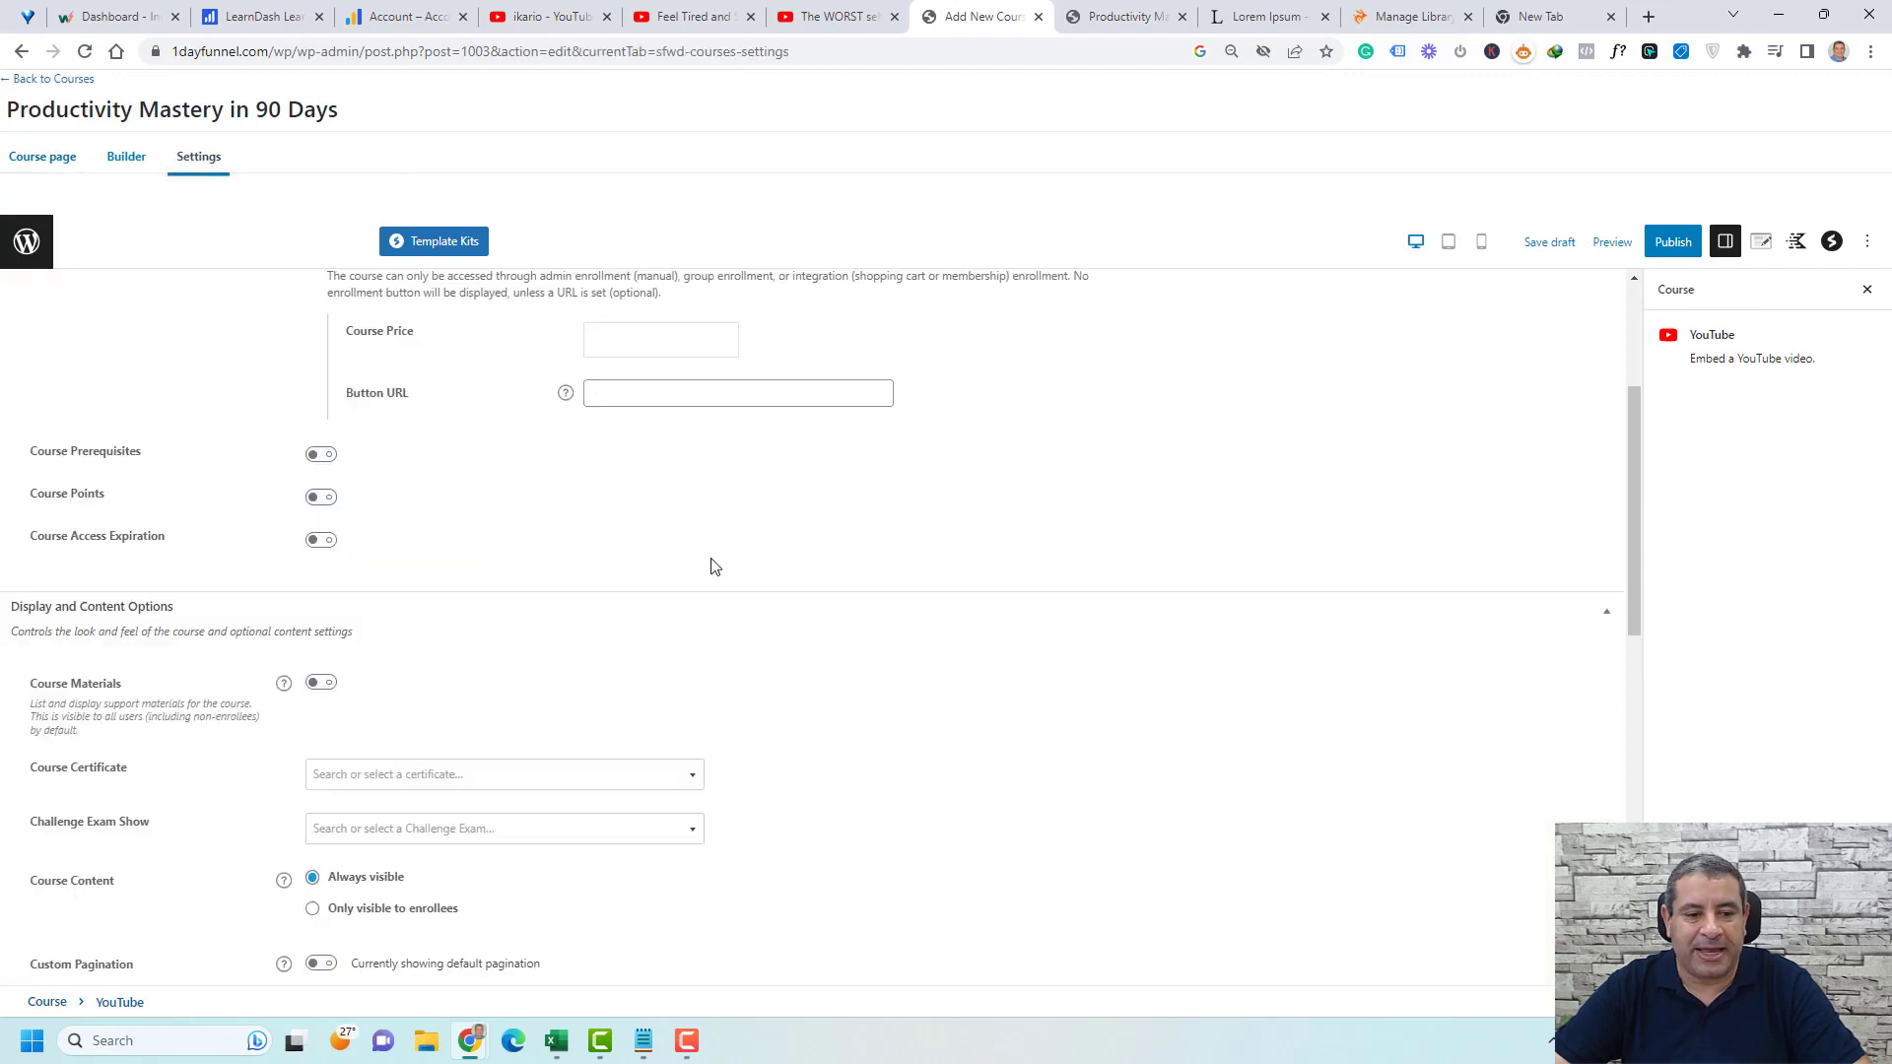
scroll(714, 567, down, 5)
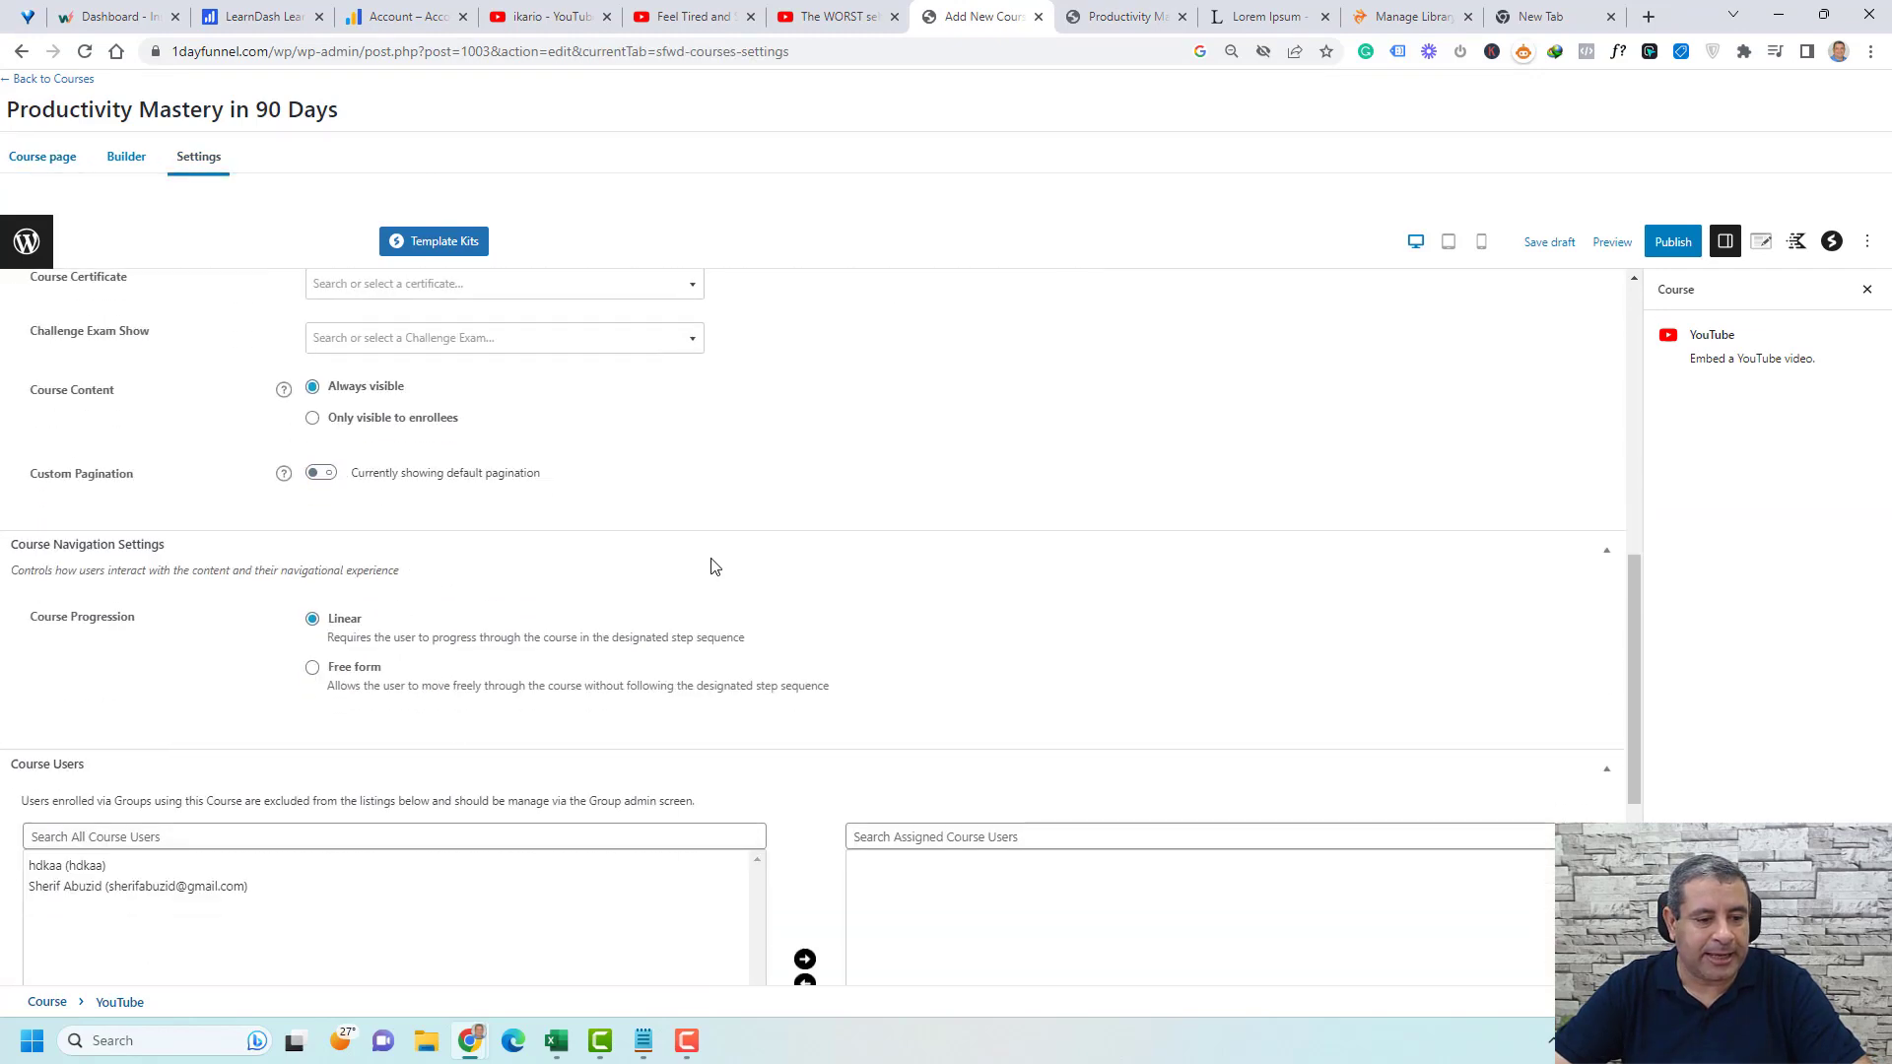
scroll(714, 567, up, 8)
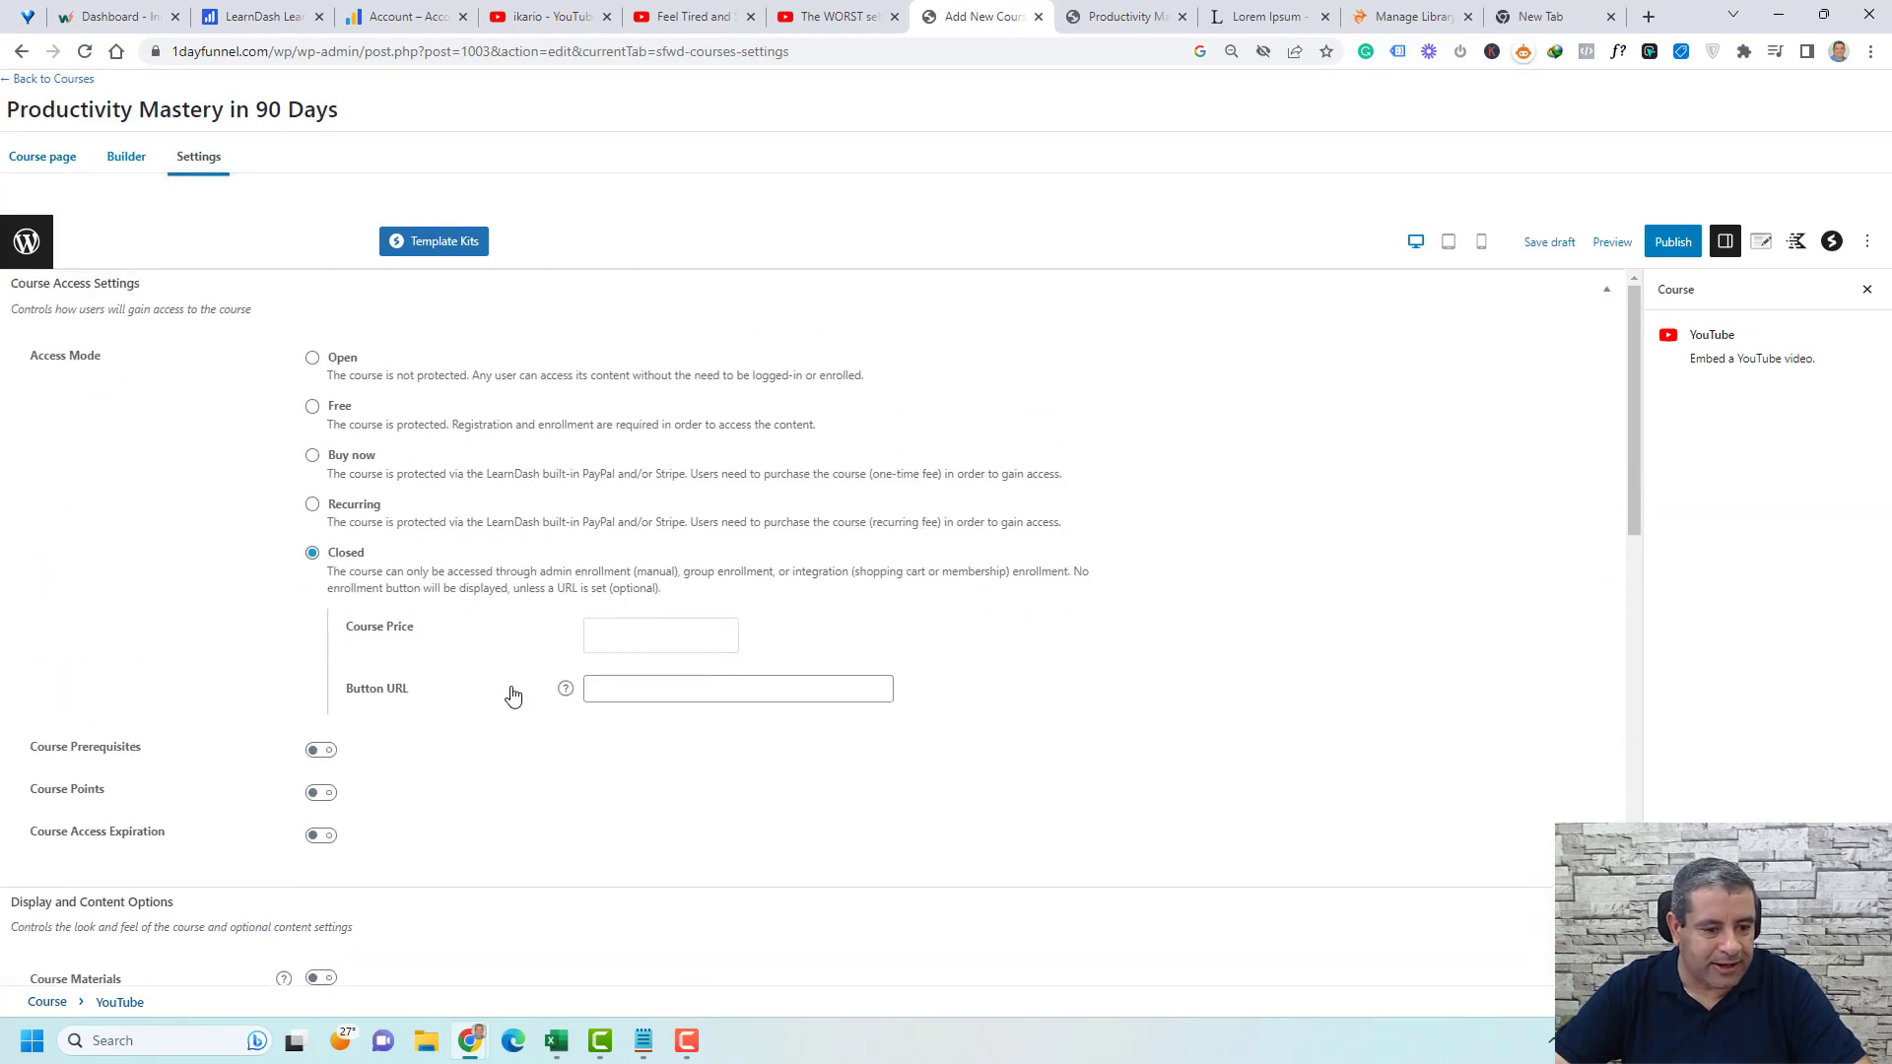
scroll(512, 693, down, 5)
scroll(678, 645, down, 1)
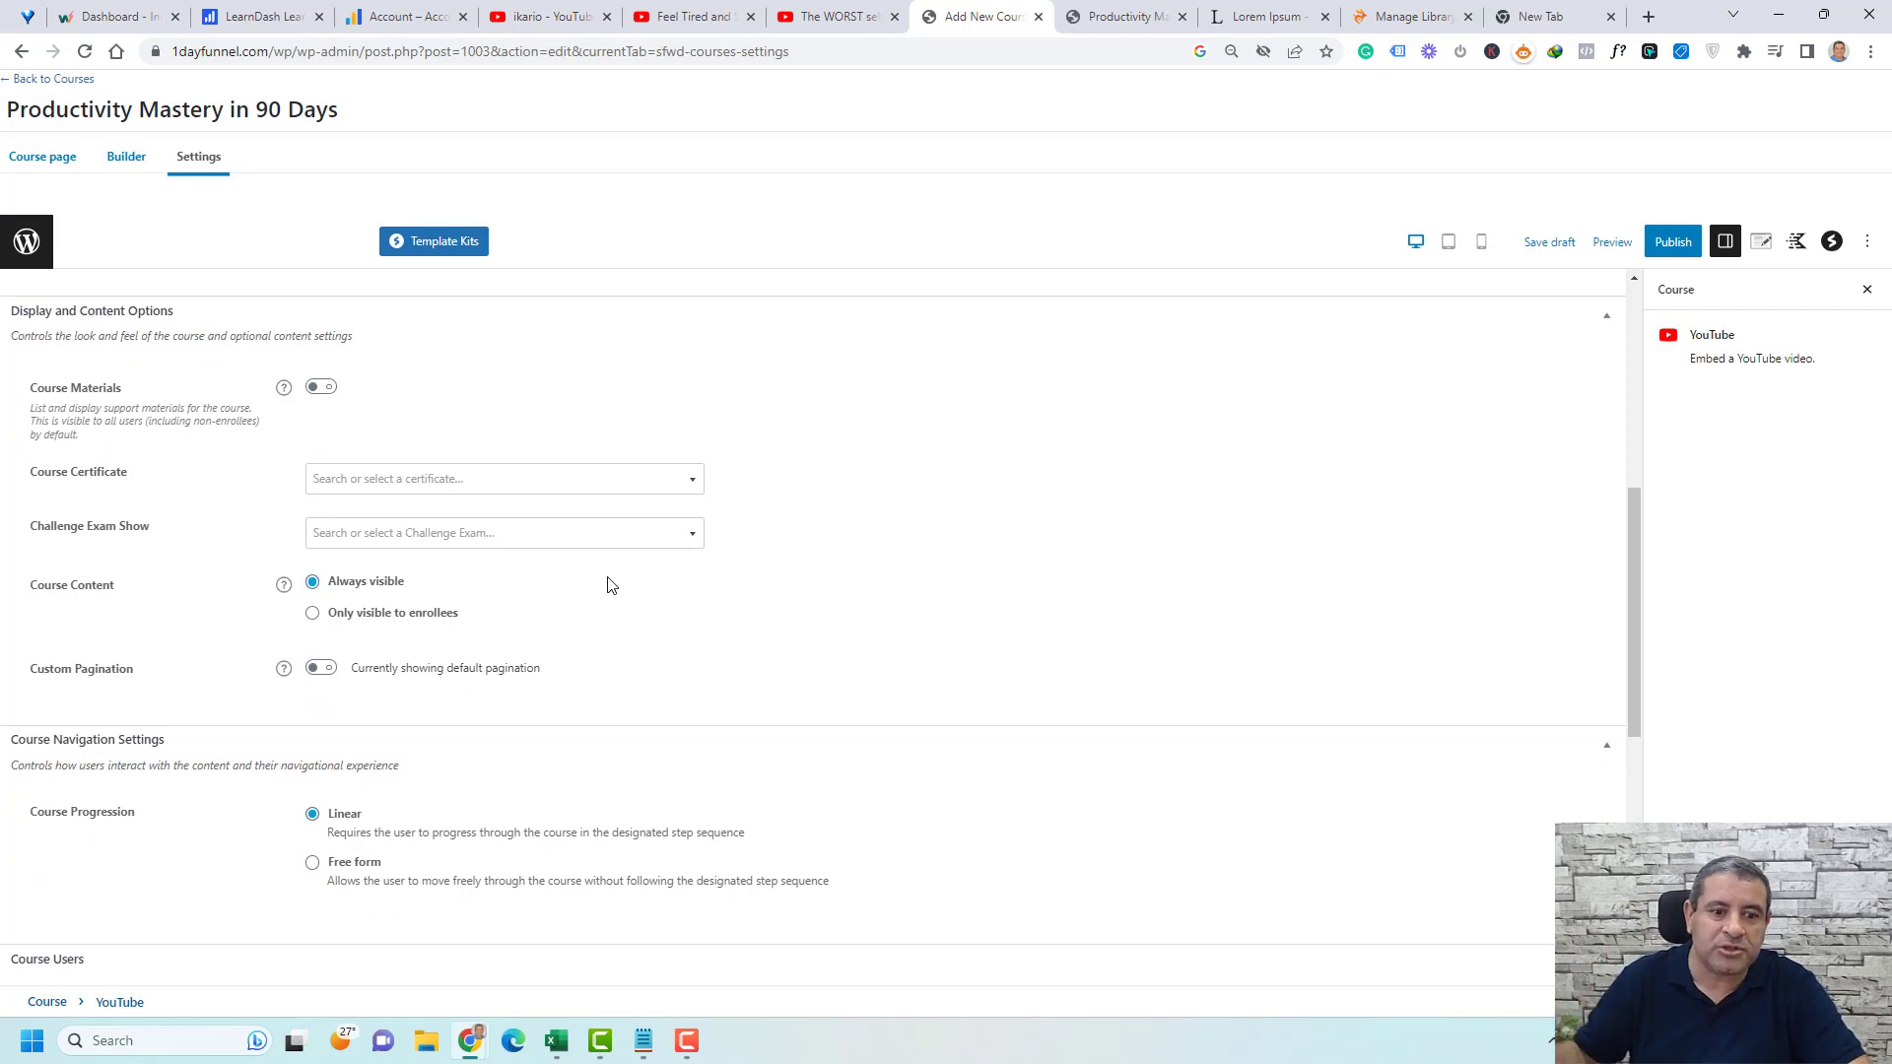
click(313, 615)
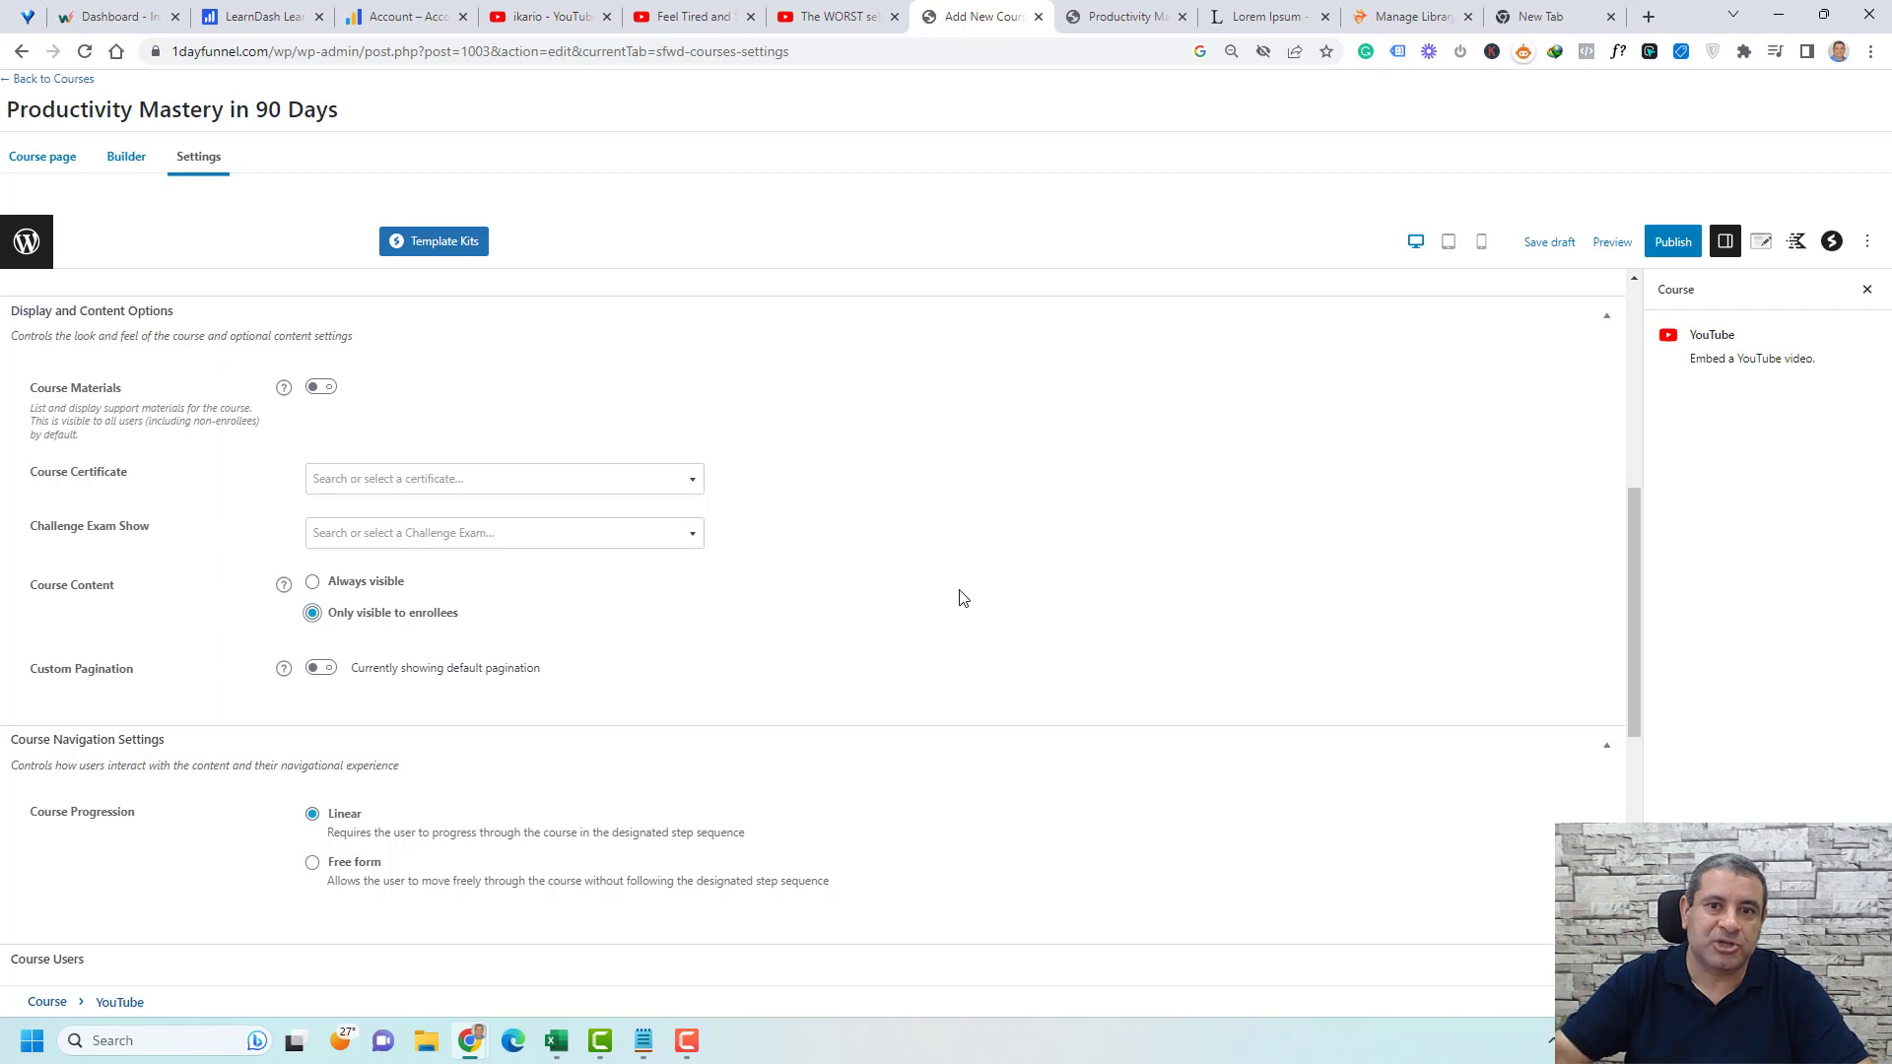
click(1544, 244)
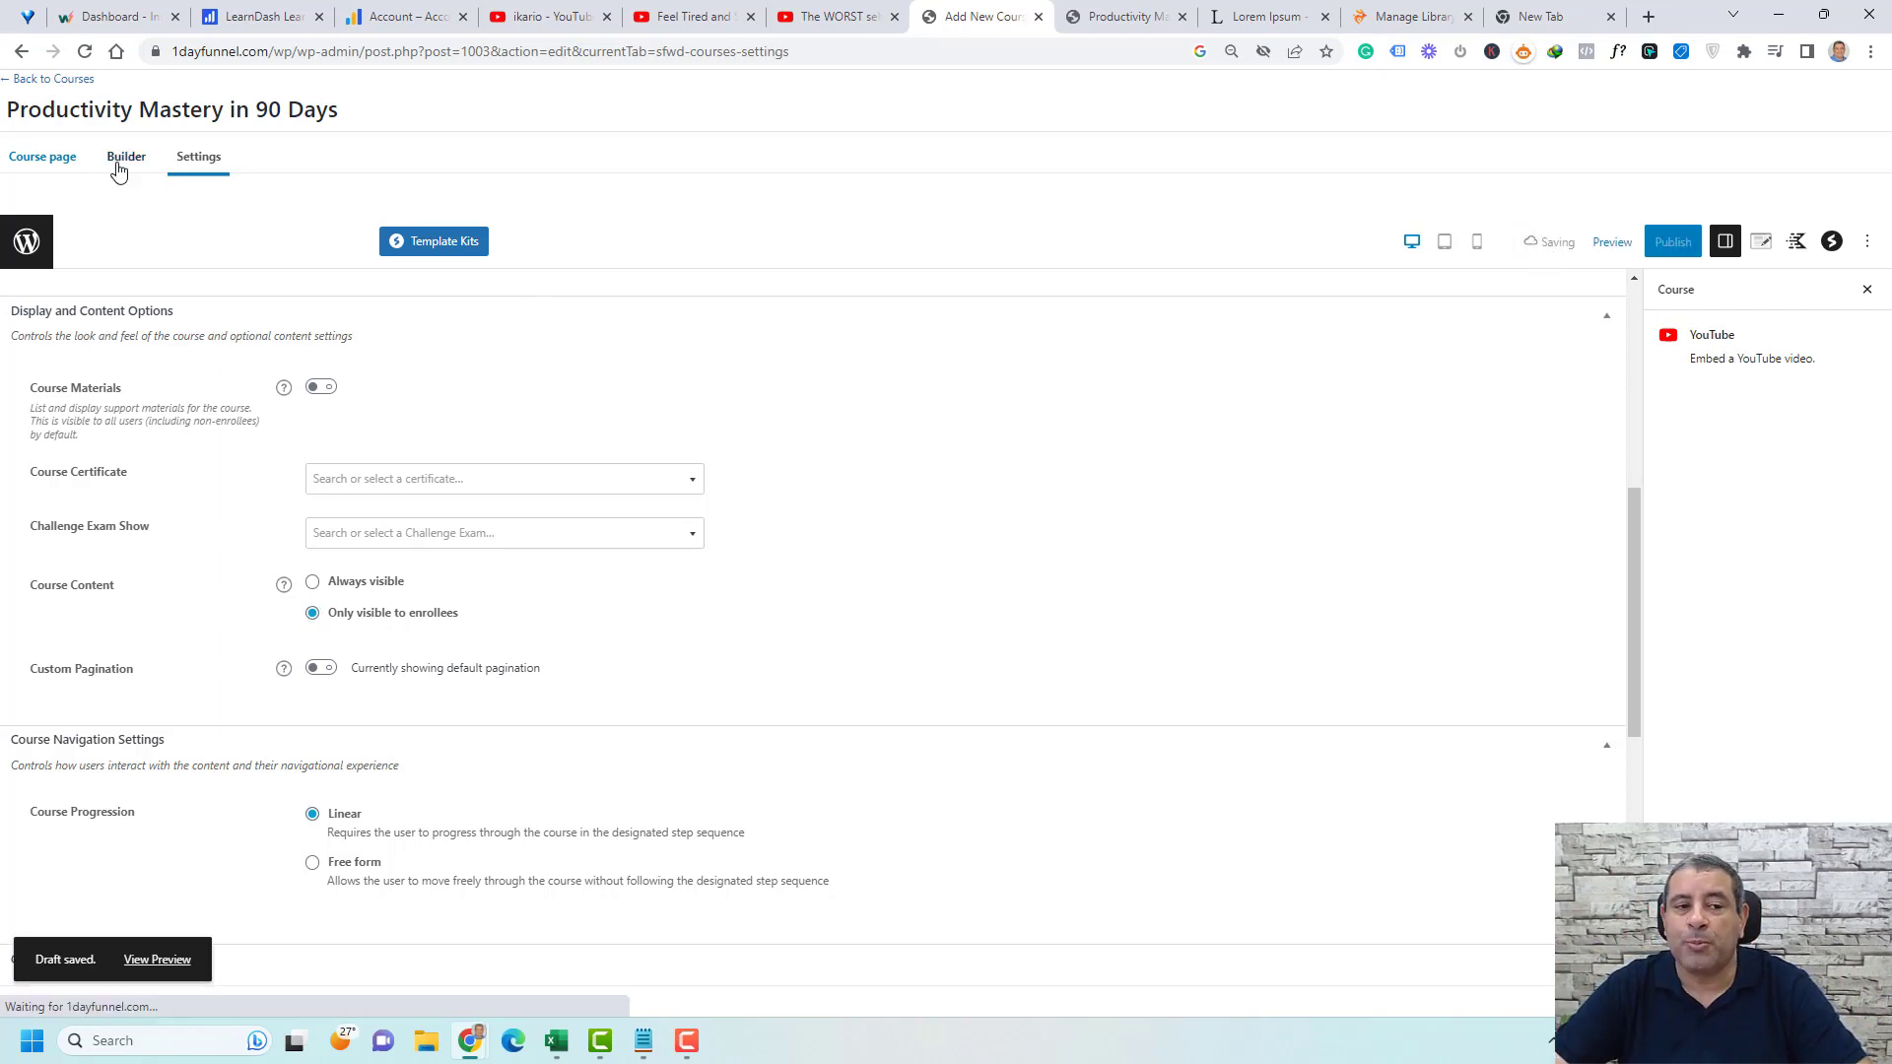
- Open the Before You Start lesson from the course builder for editing in a new tab and select its empty content block
click(124, 160)
scroll(473, 453, up, 3)
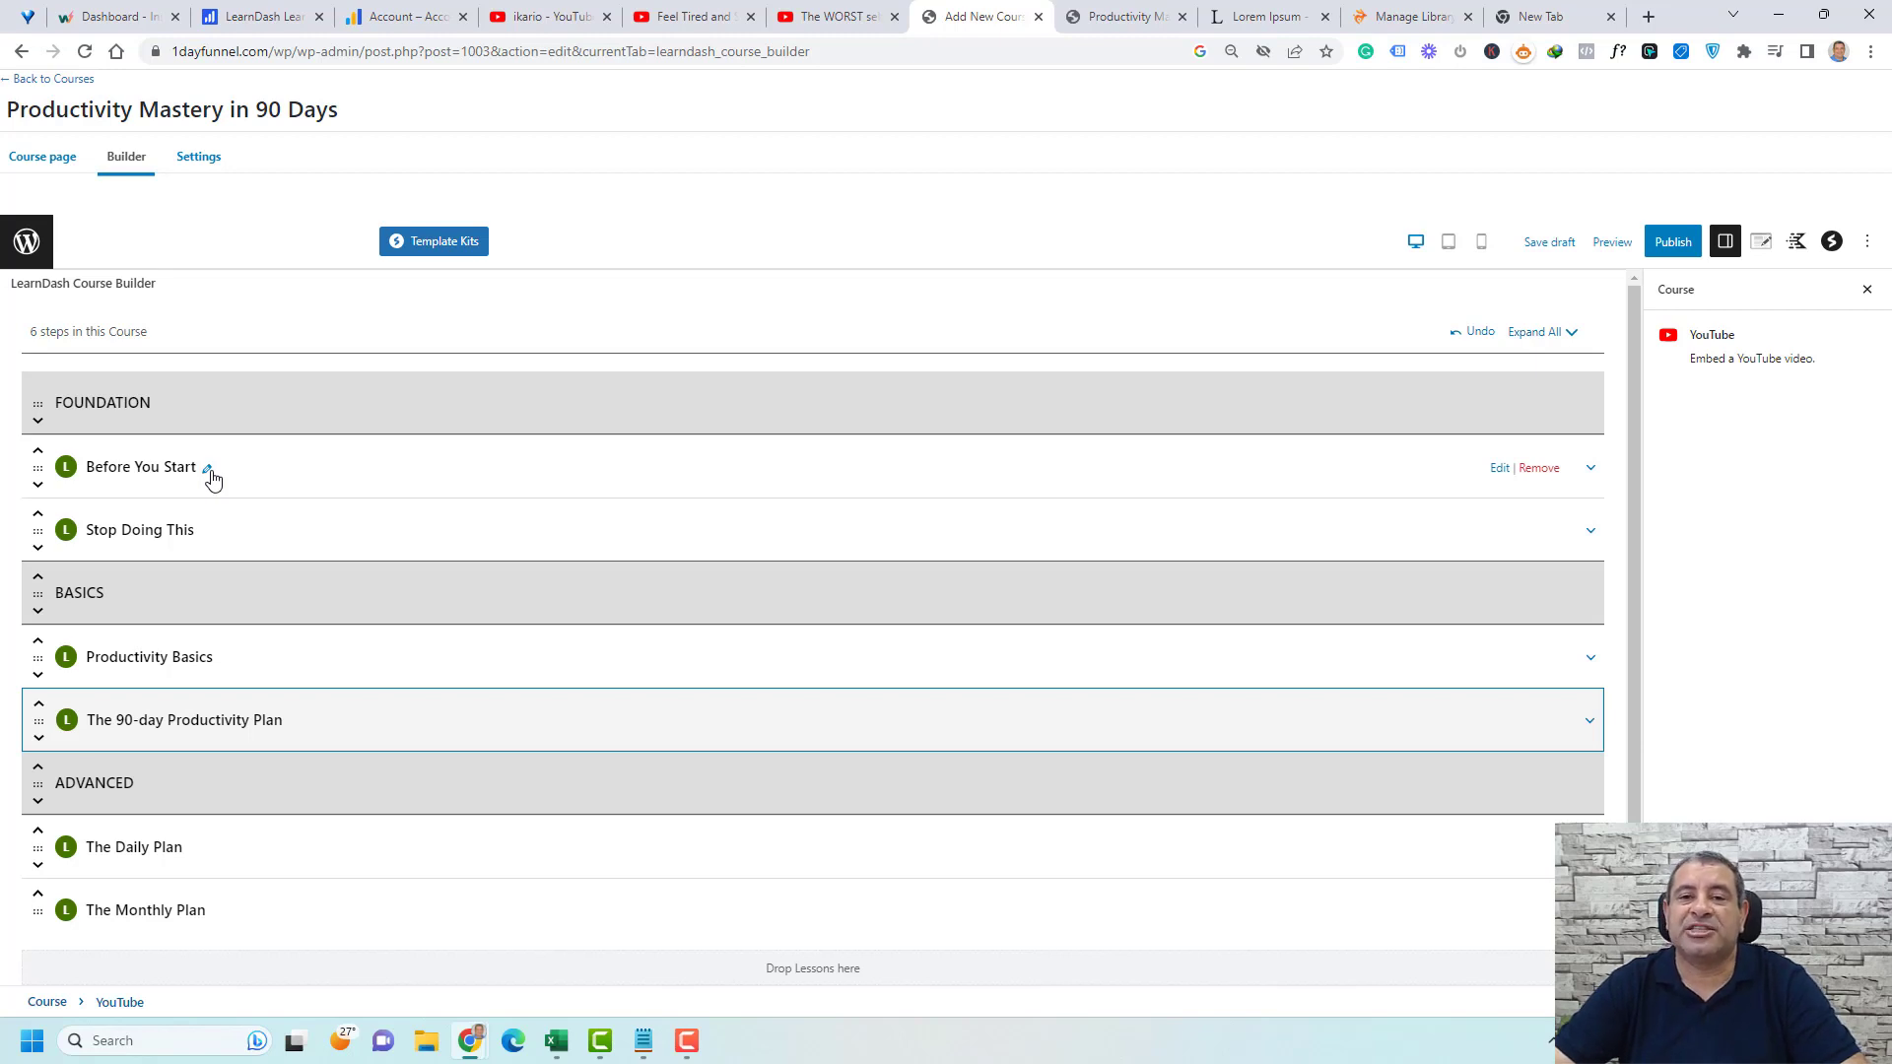
right_click(1499, 471)
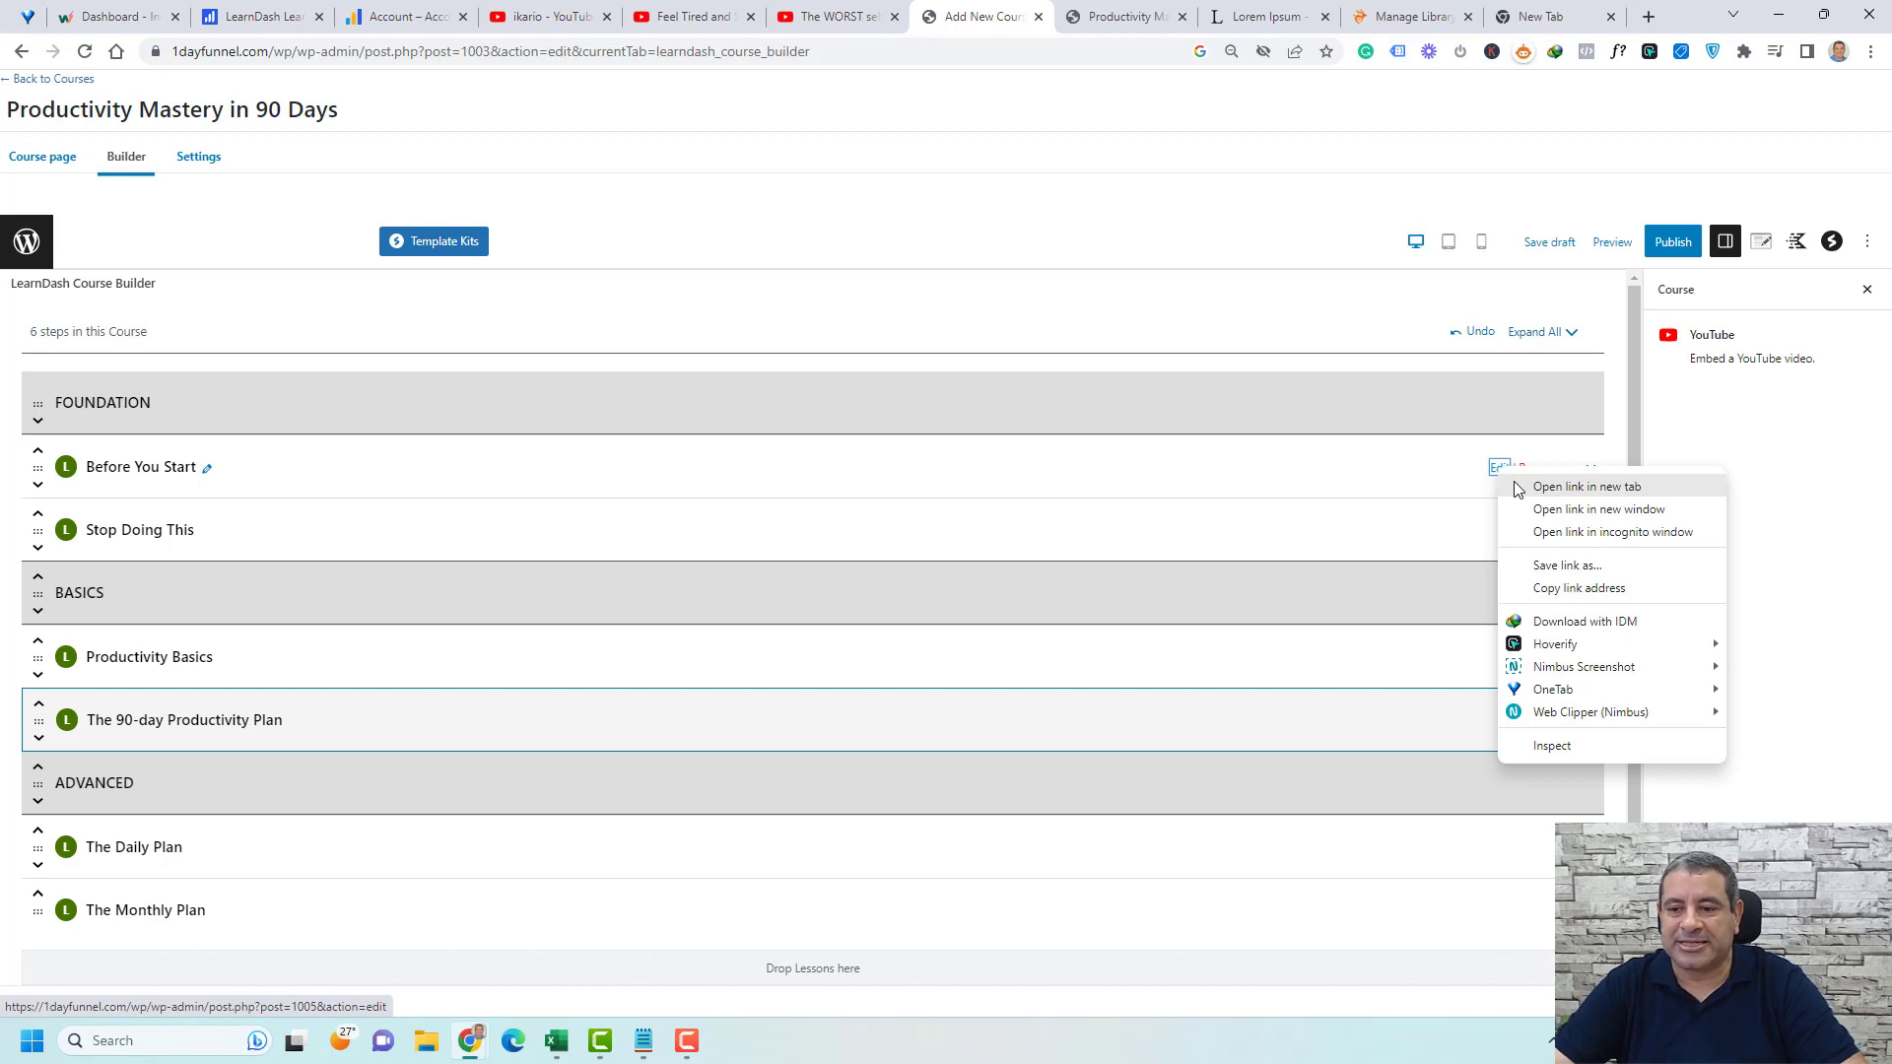
click(1518, 488)
key(ctrl+Tab)
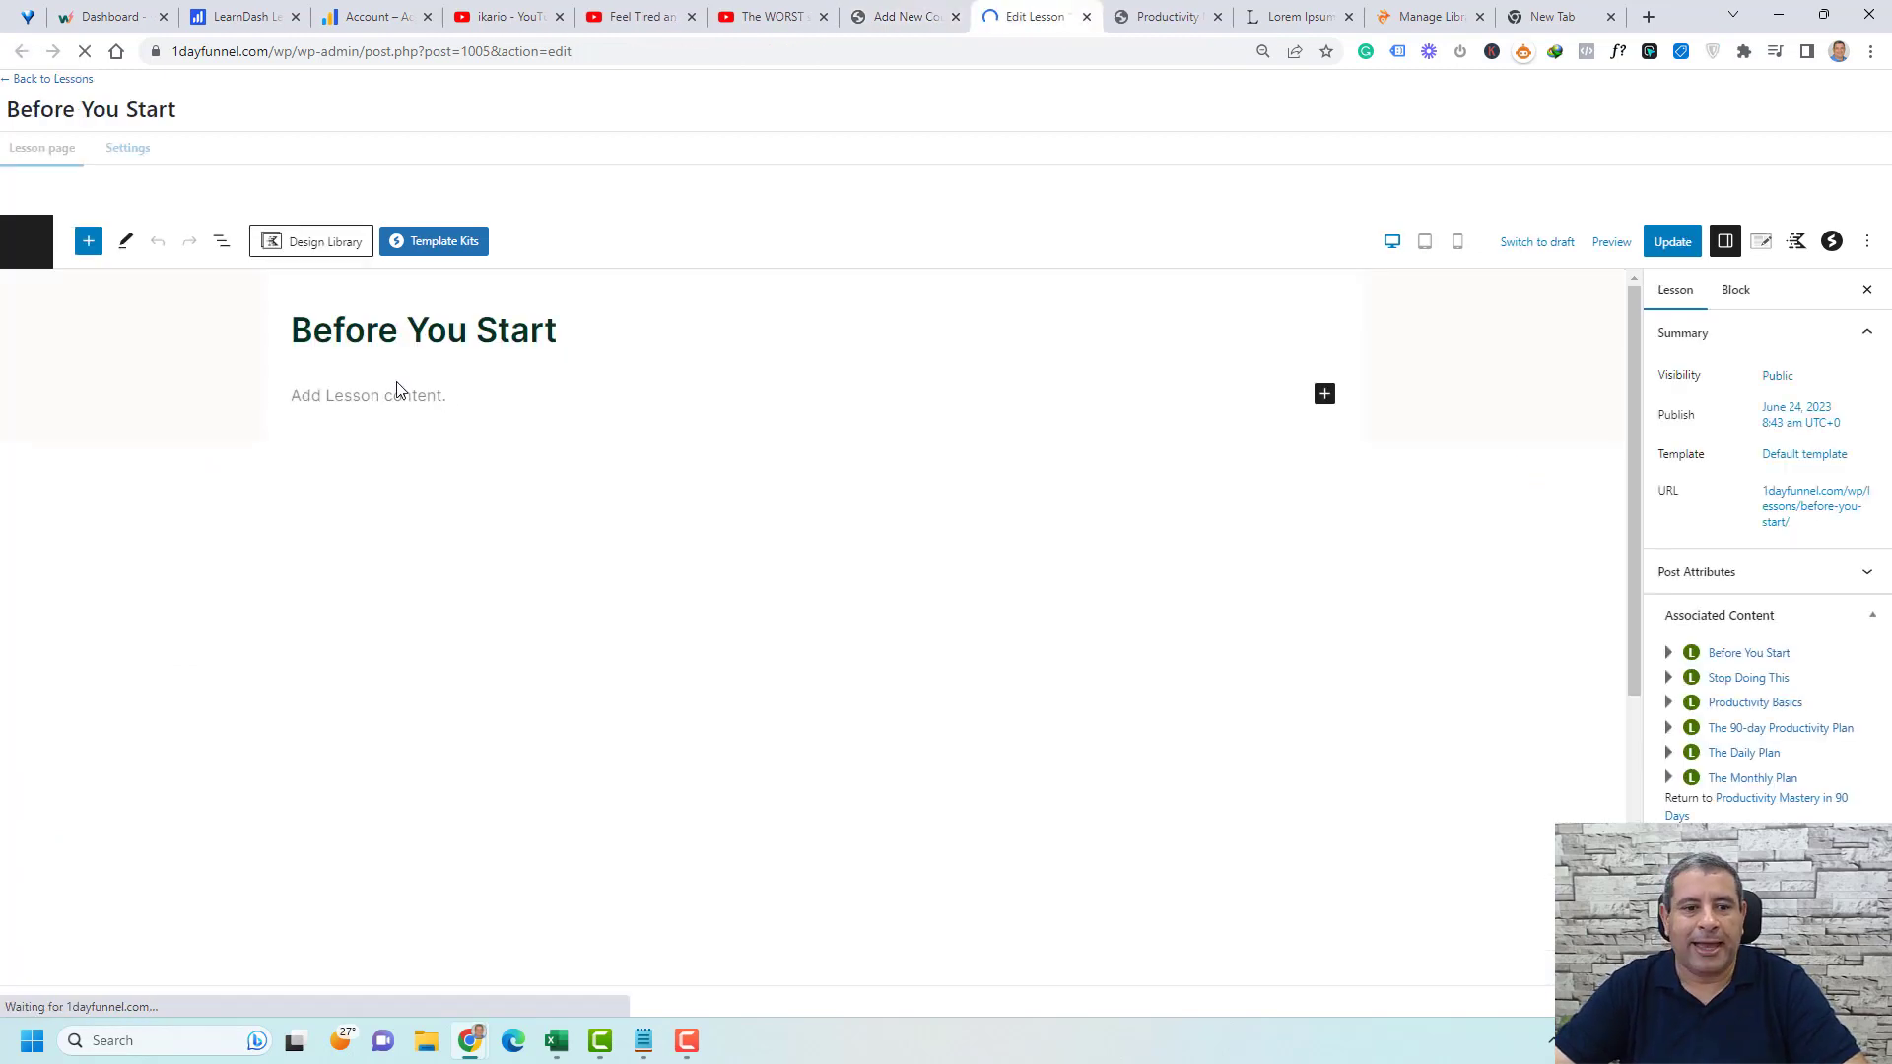
click(393, 400)
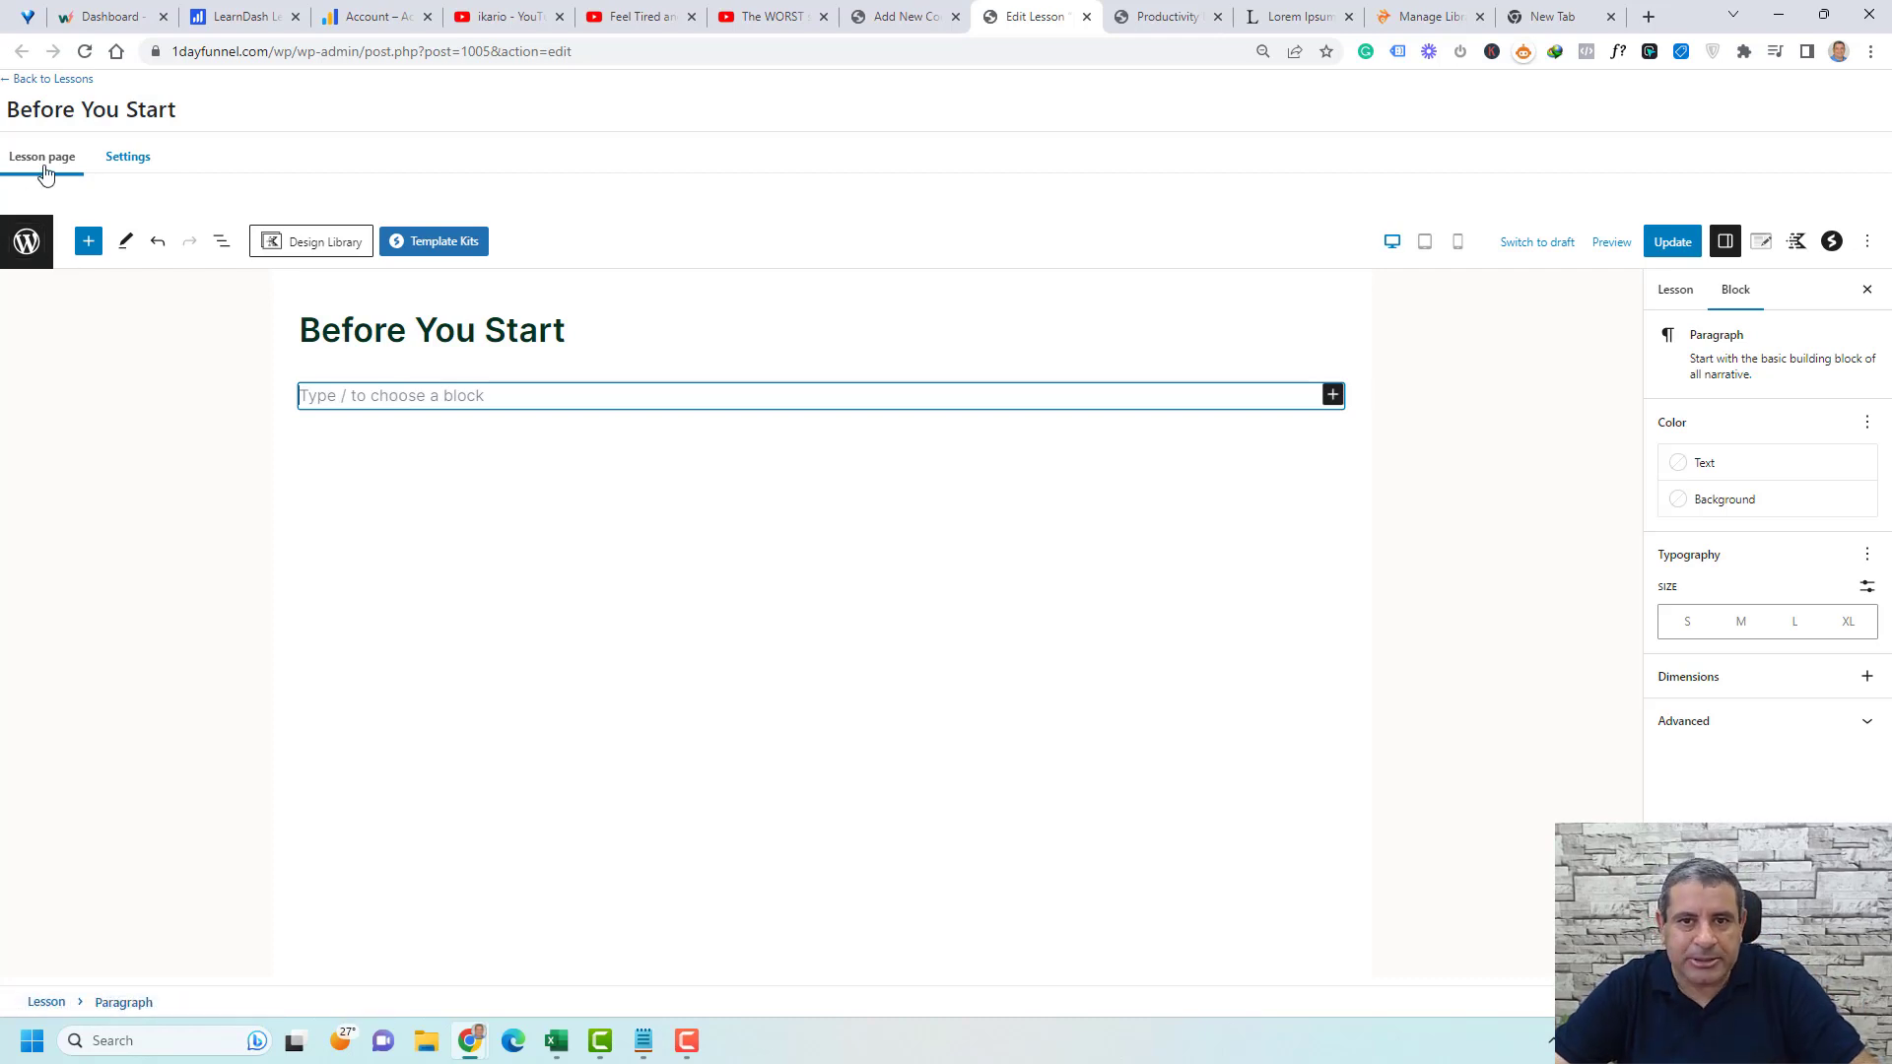
- Enable Lesson Materials in the lesson's settings, enter "Please download this PDF" and link the word "download" to #
click(128, 158)
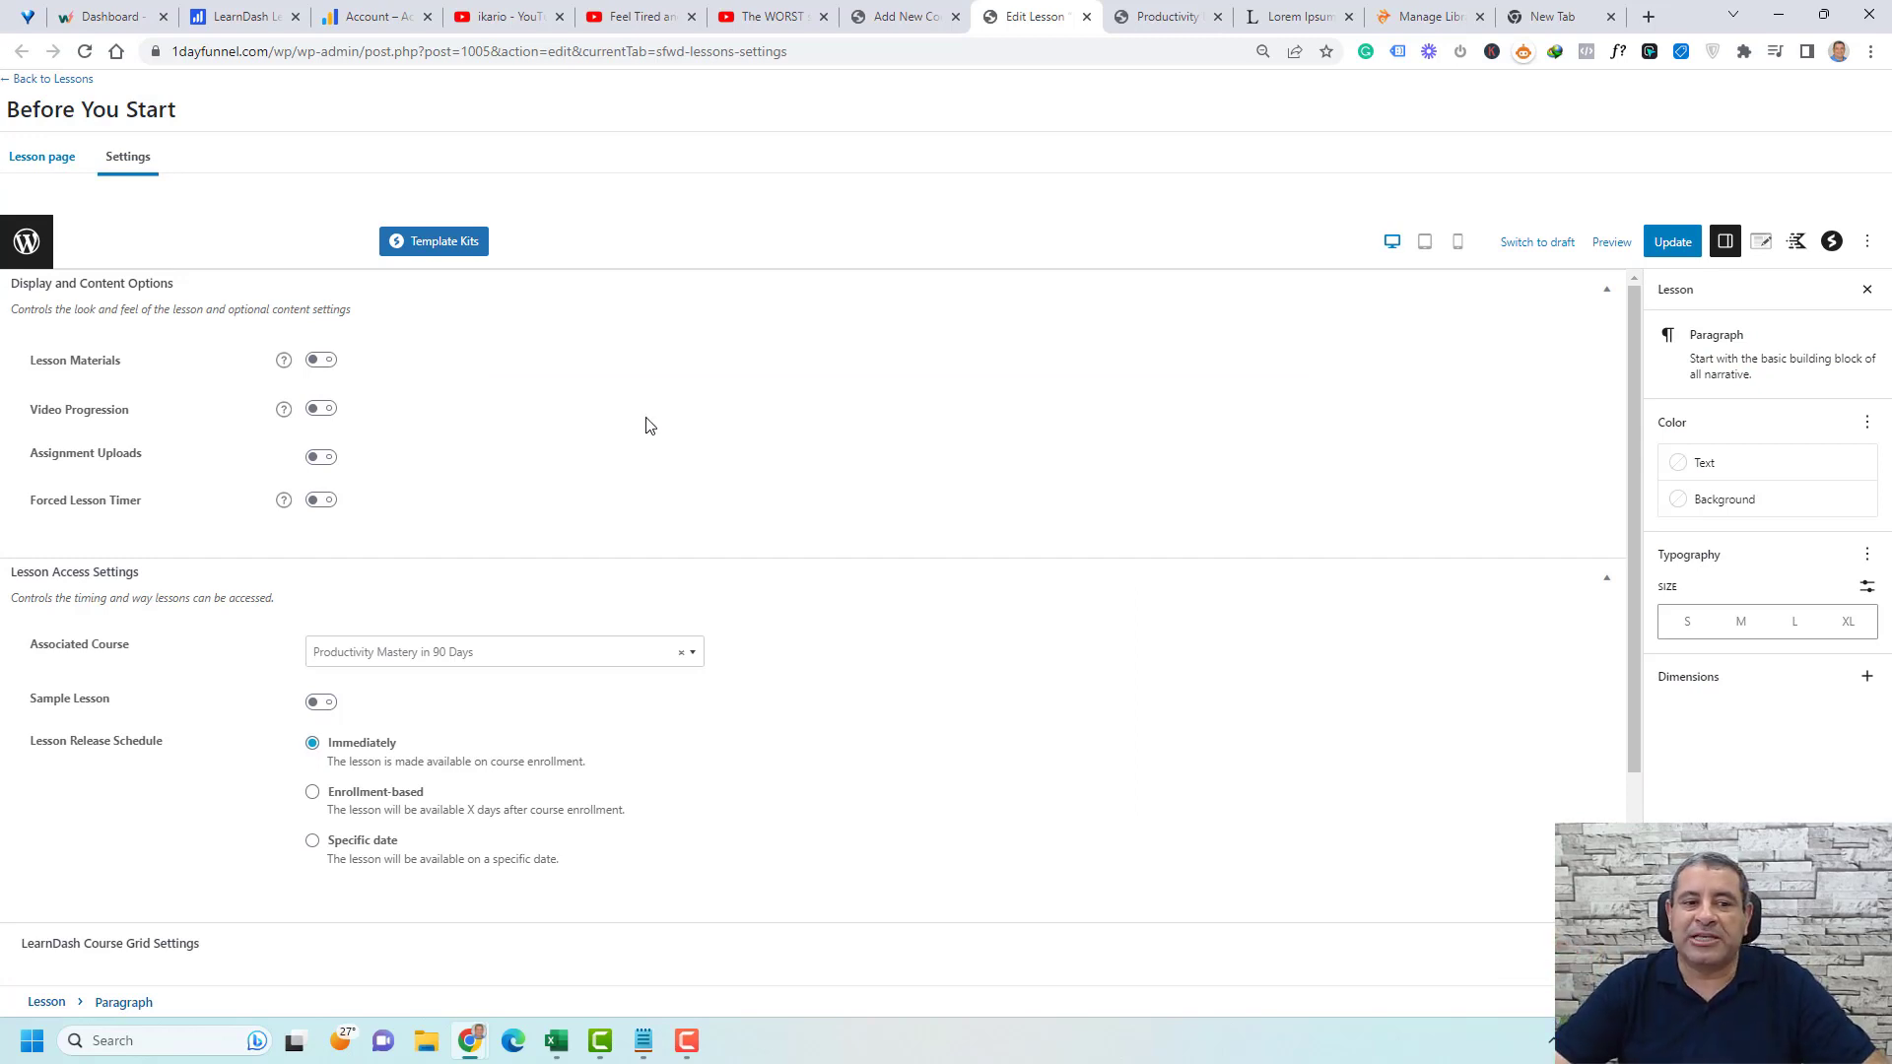
click(324, 360)
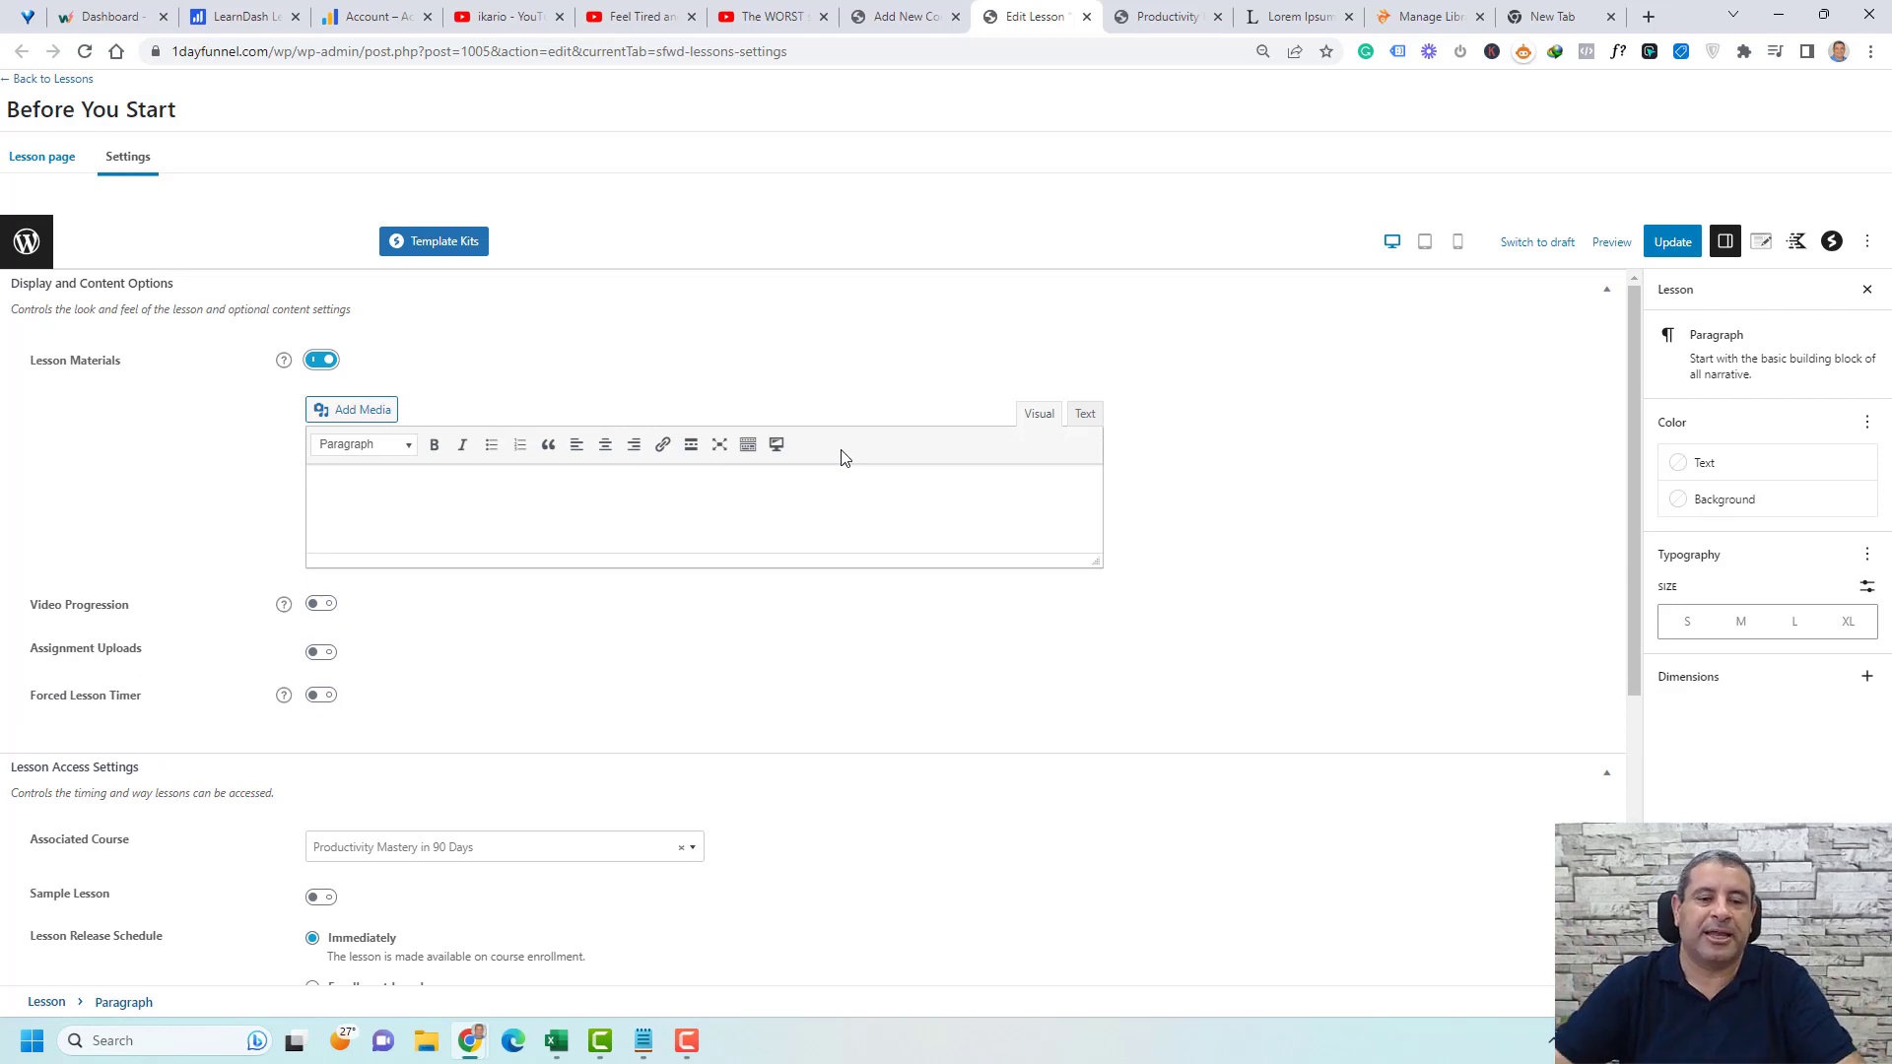
click(831, 528)
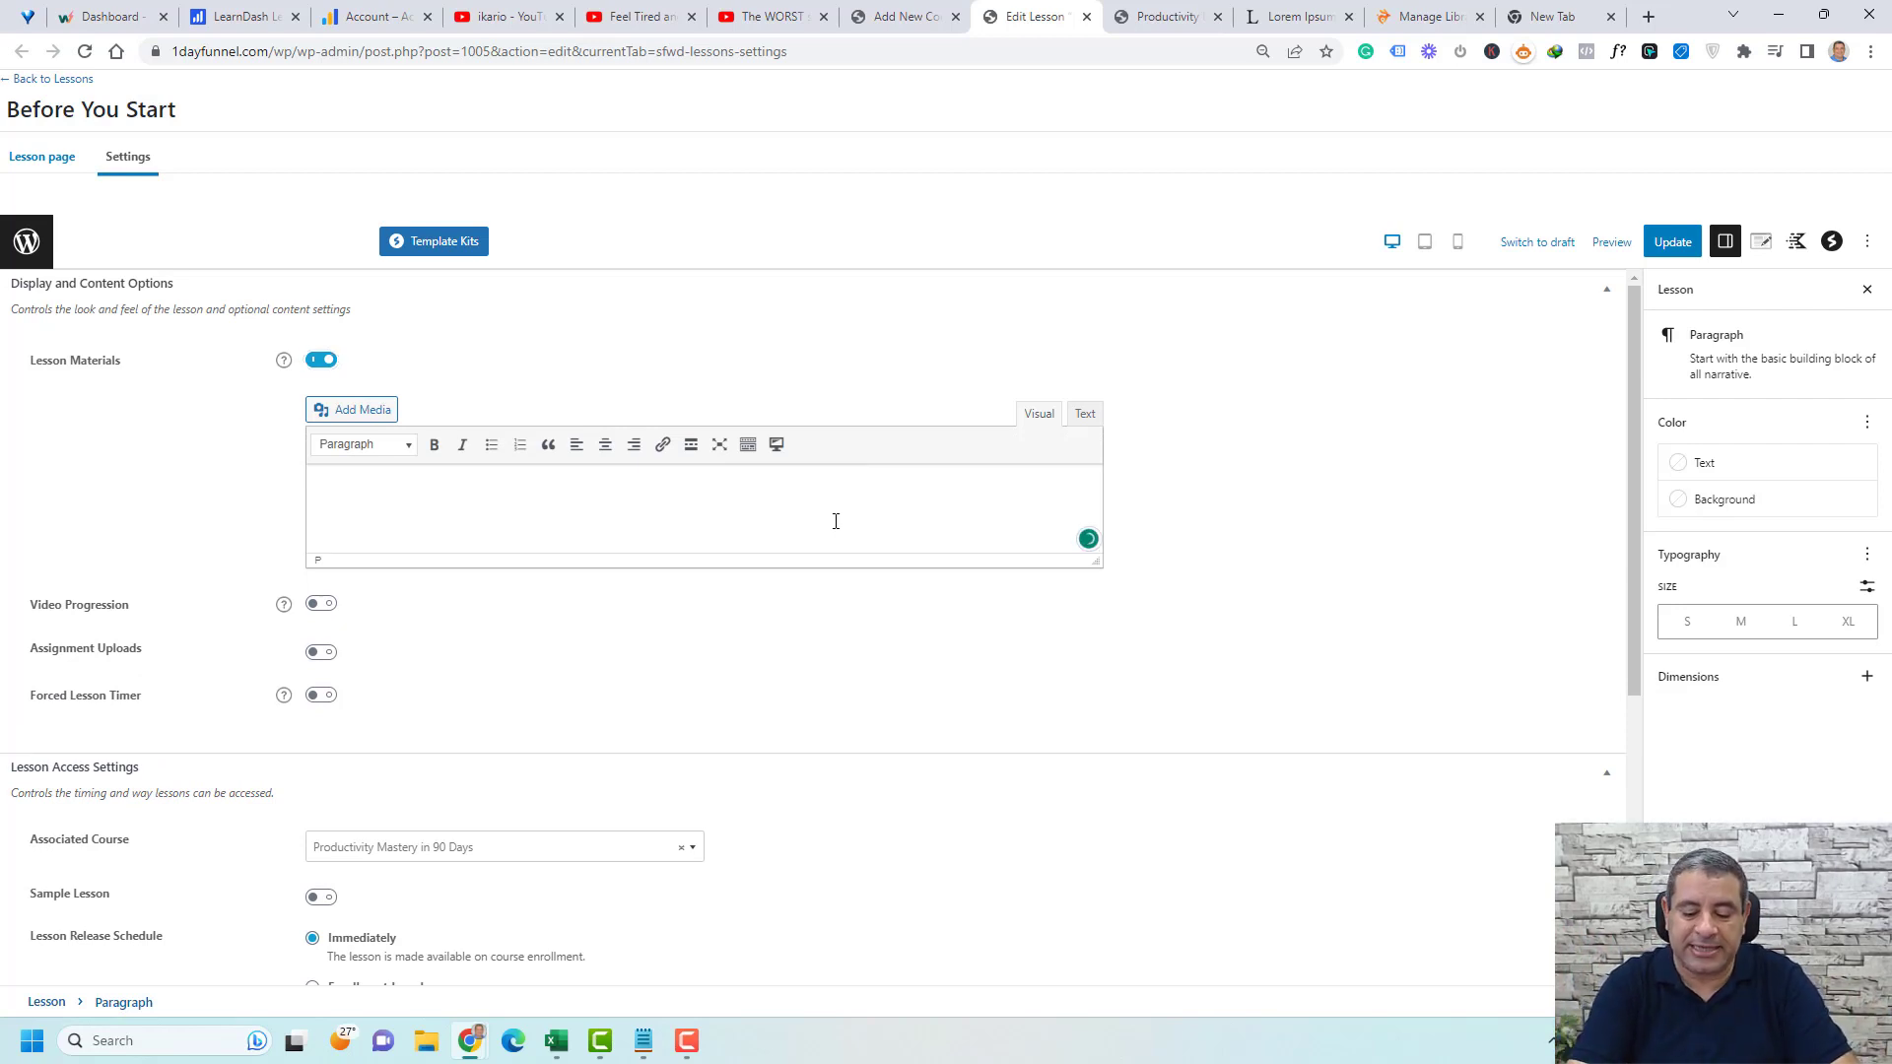
text(Please download this PDF)
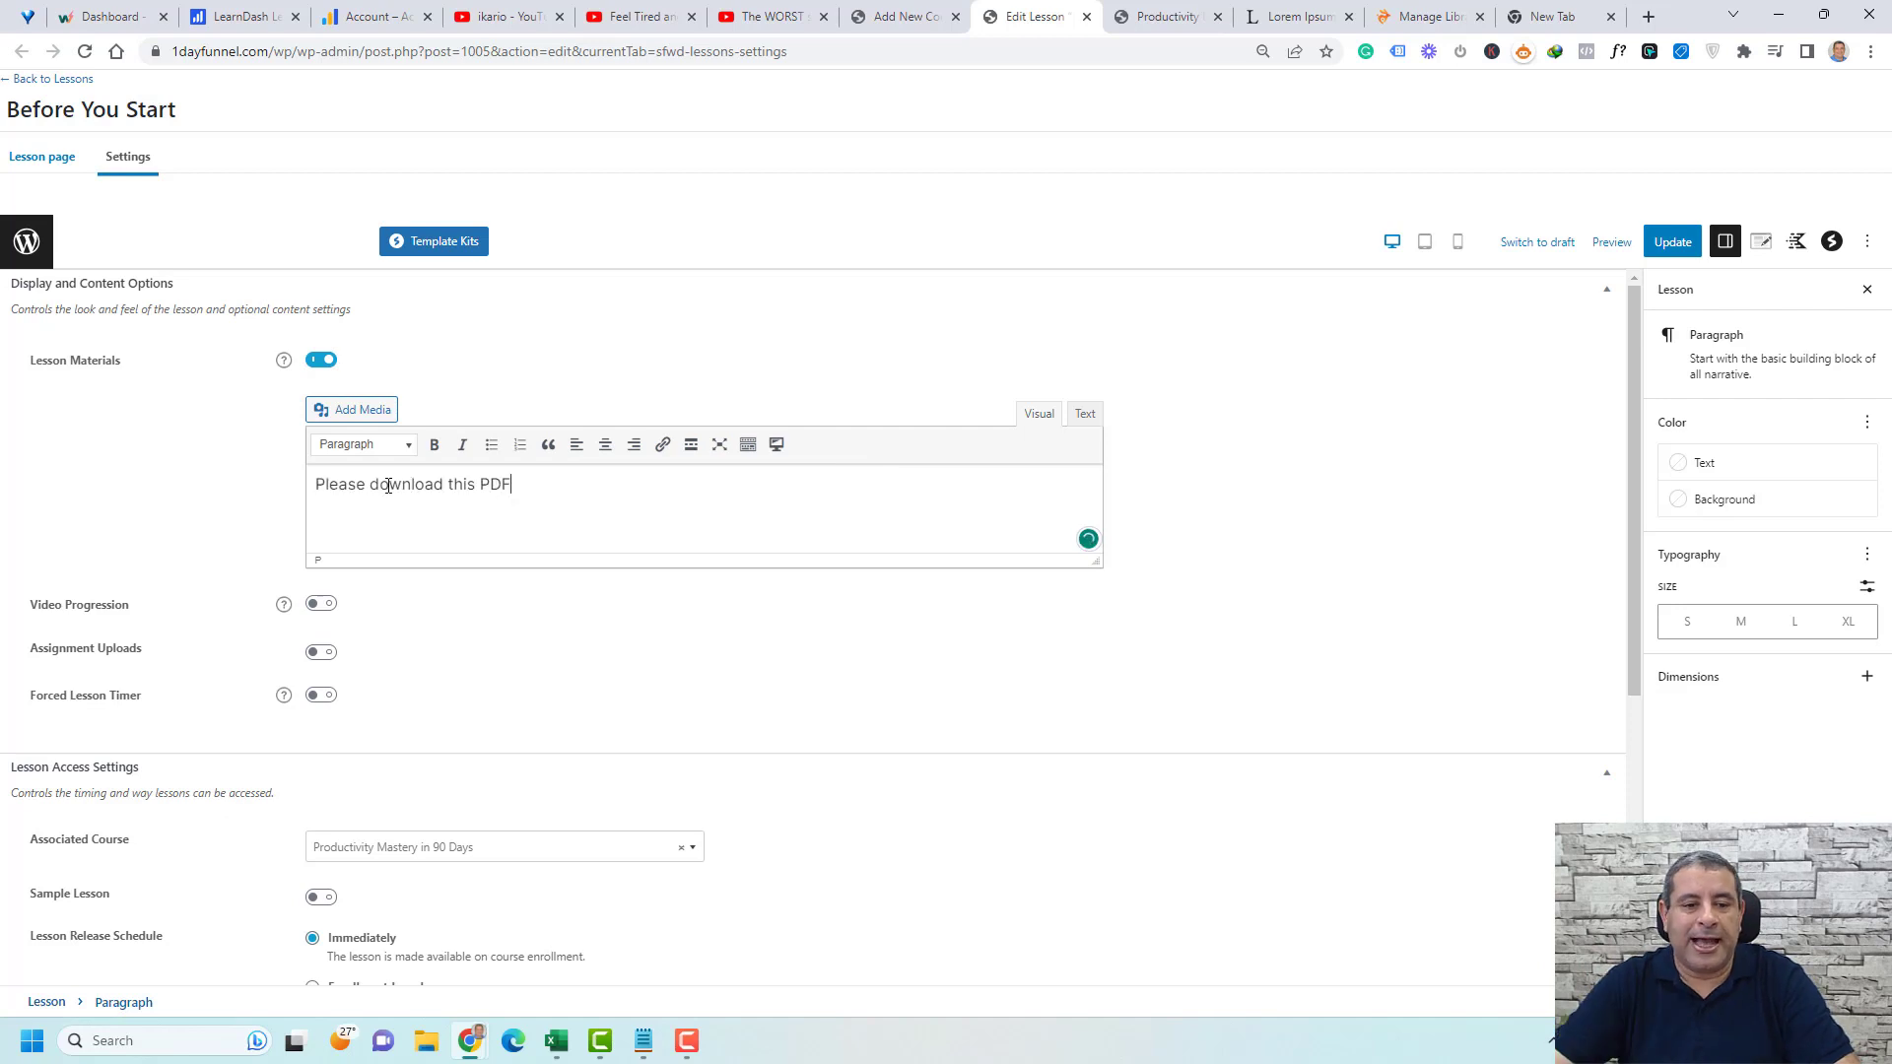
drag(371, 485, 443, 485)
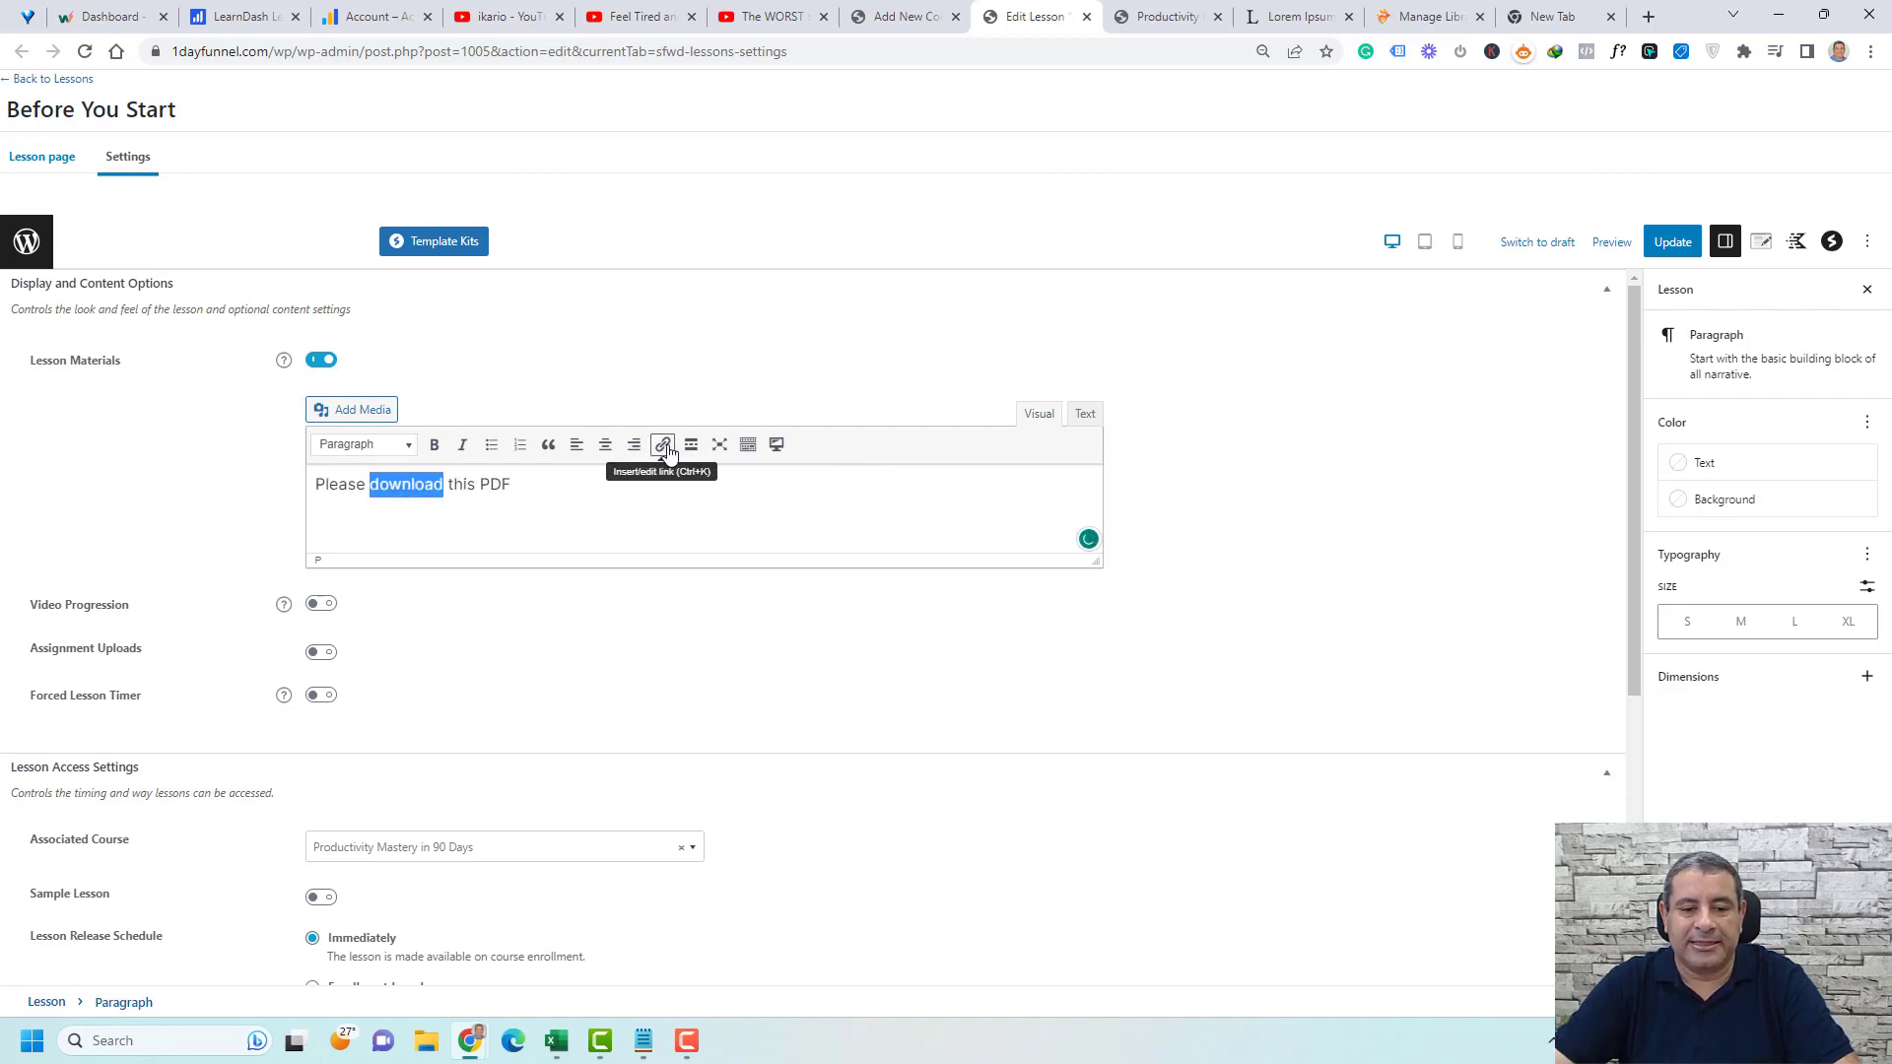
click(663, 444)
text(#)
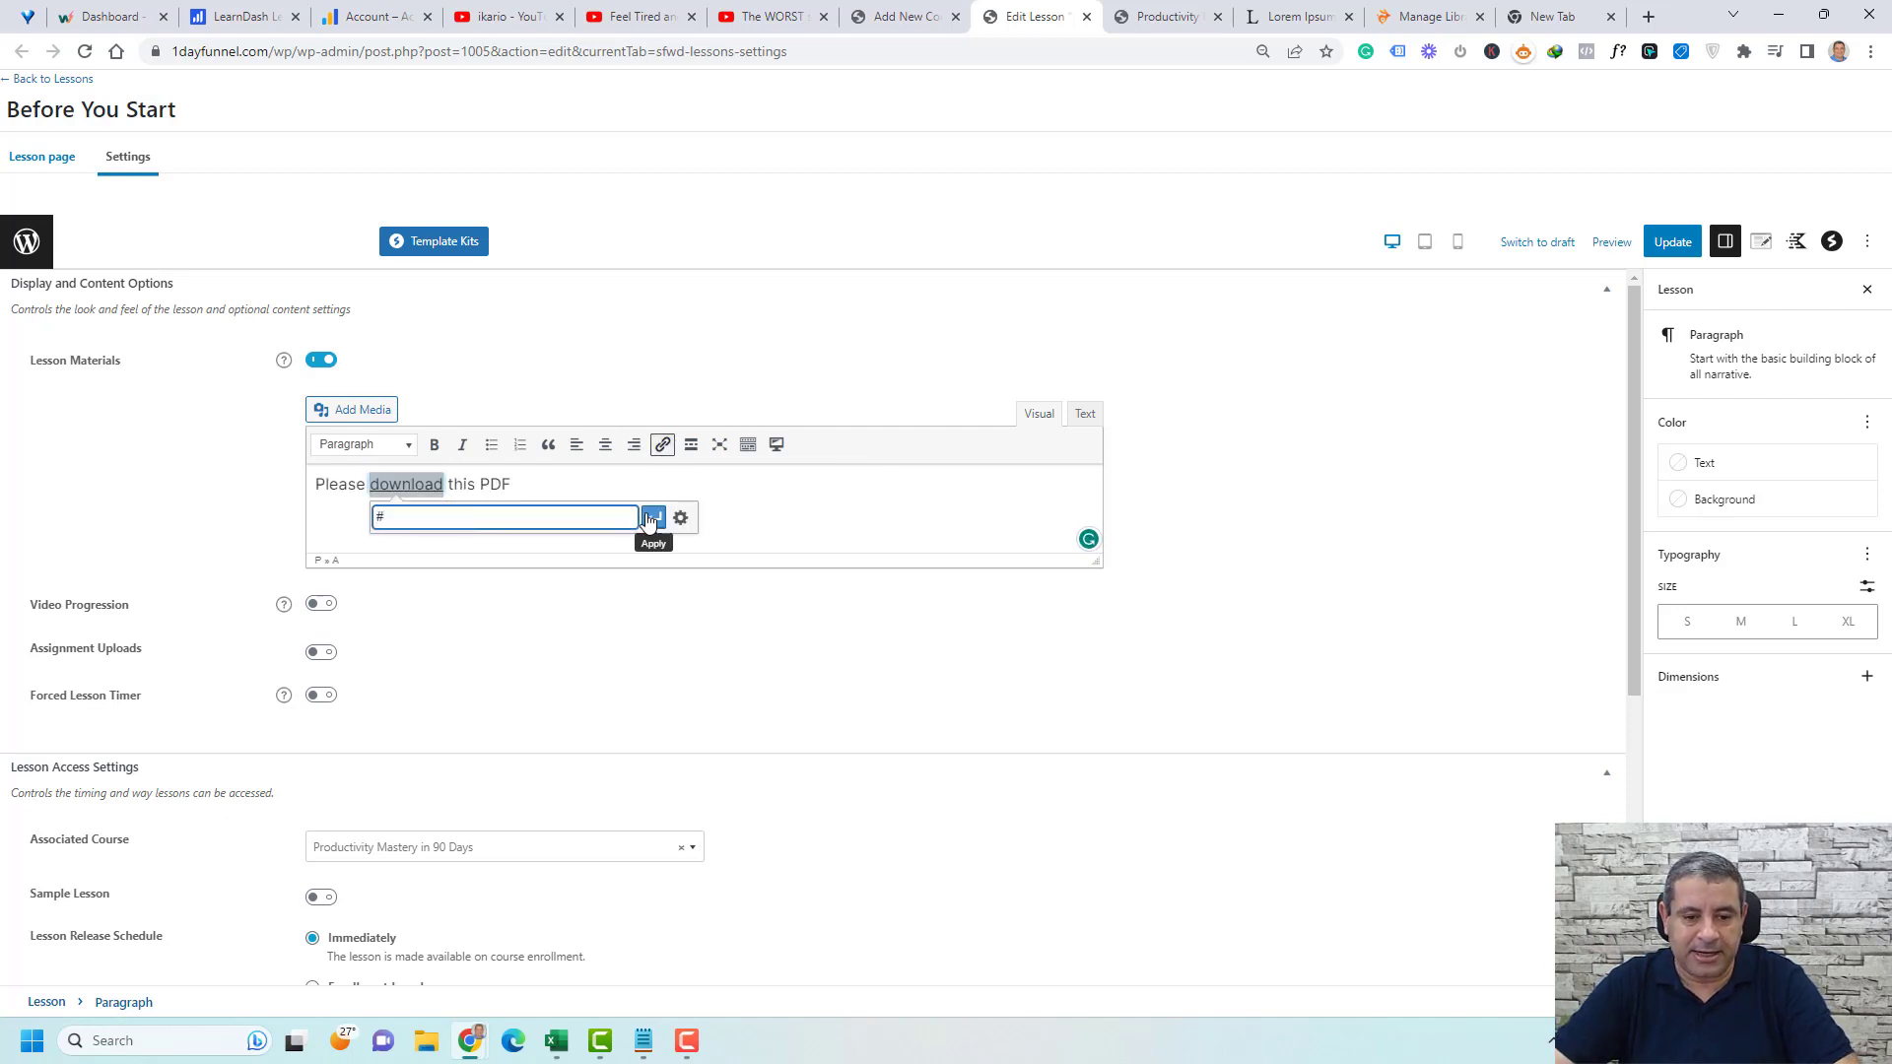
click(653, 518)
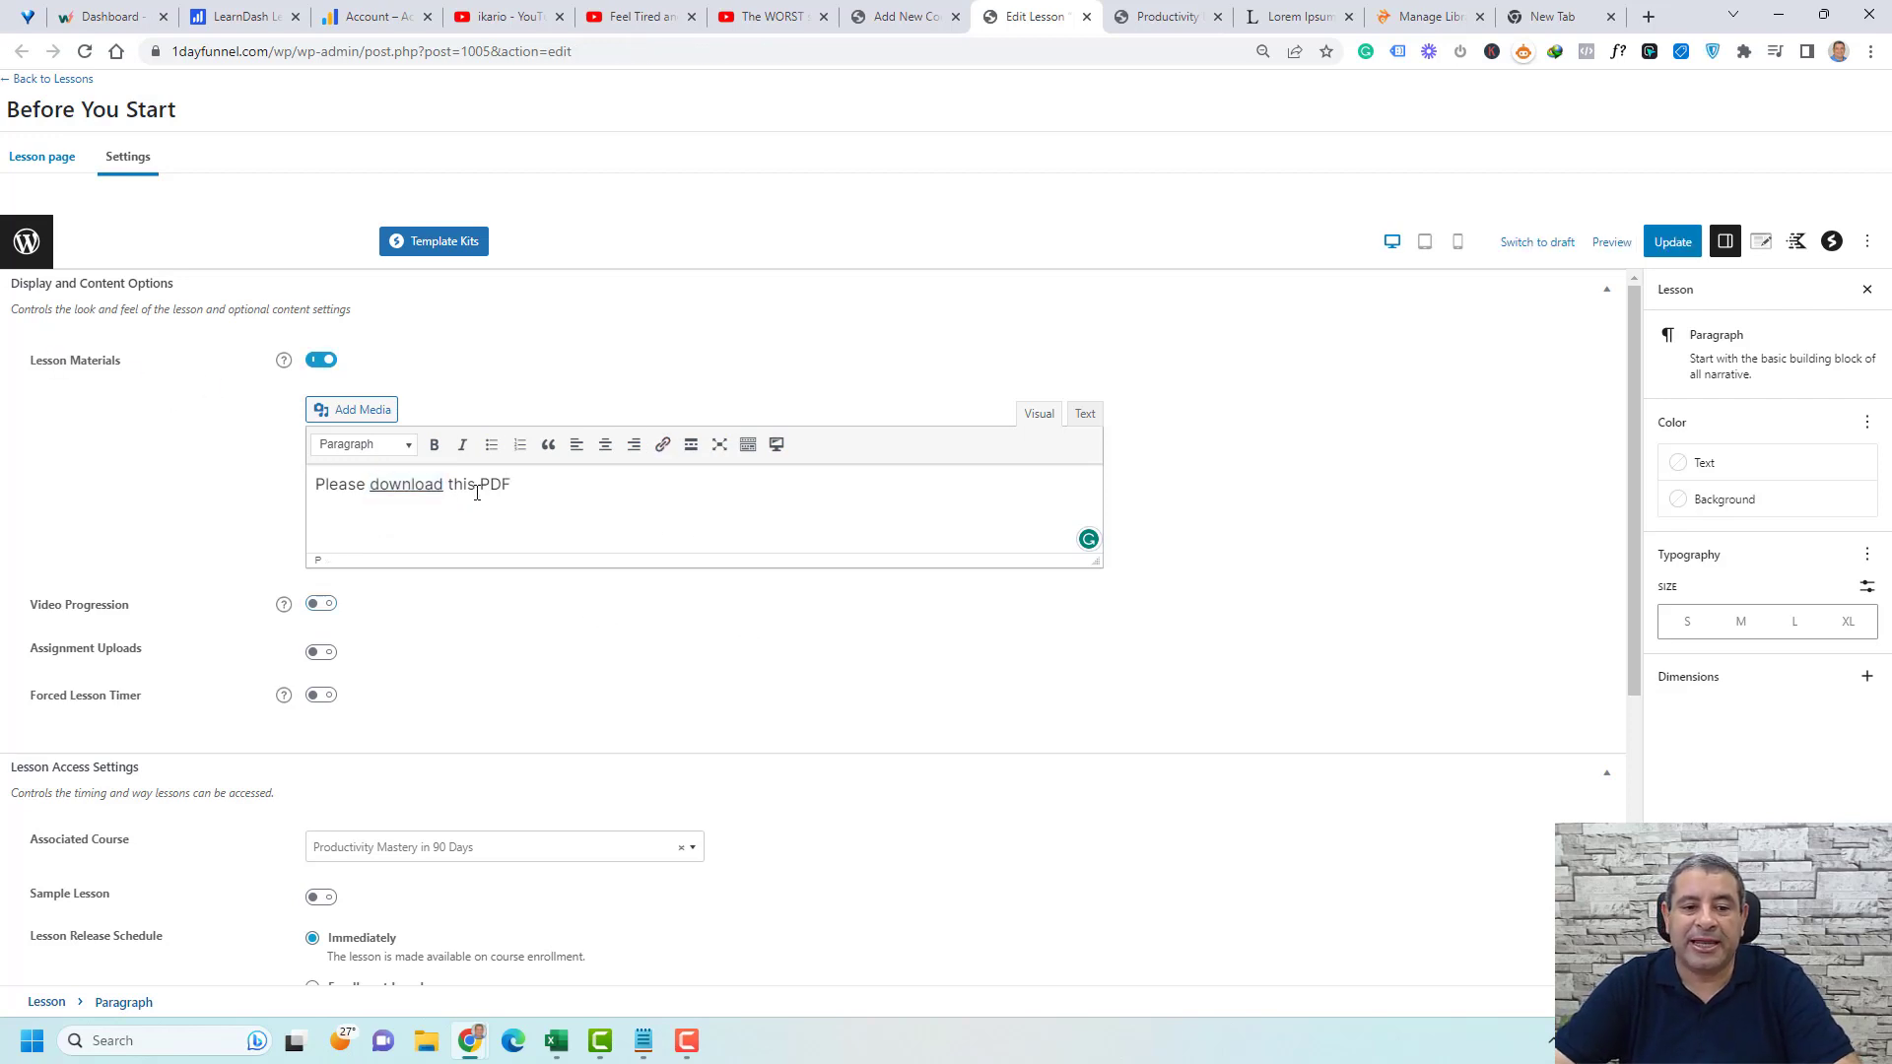
- Turn on Video Progression for the lesson, examine its video URL and display timing options, and turn it off again
click(562, 606)
scroll(538, 564, down, 3)
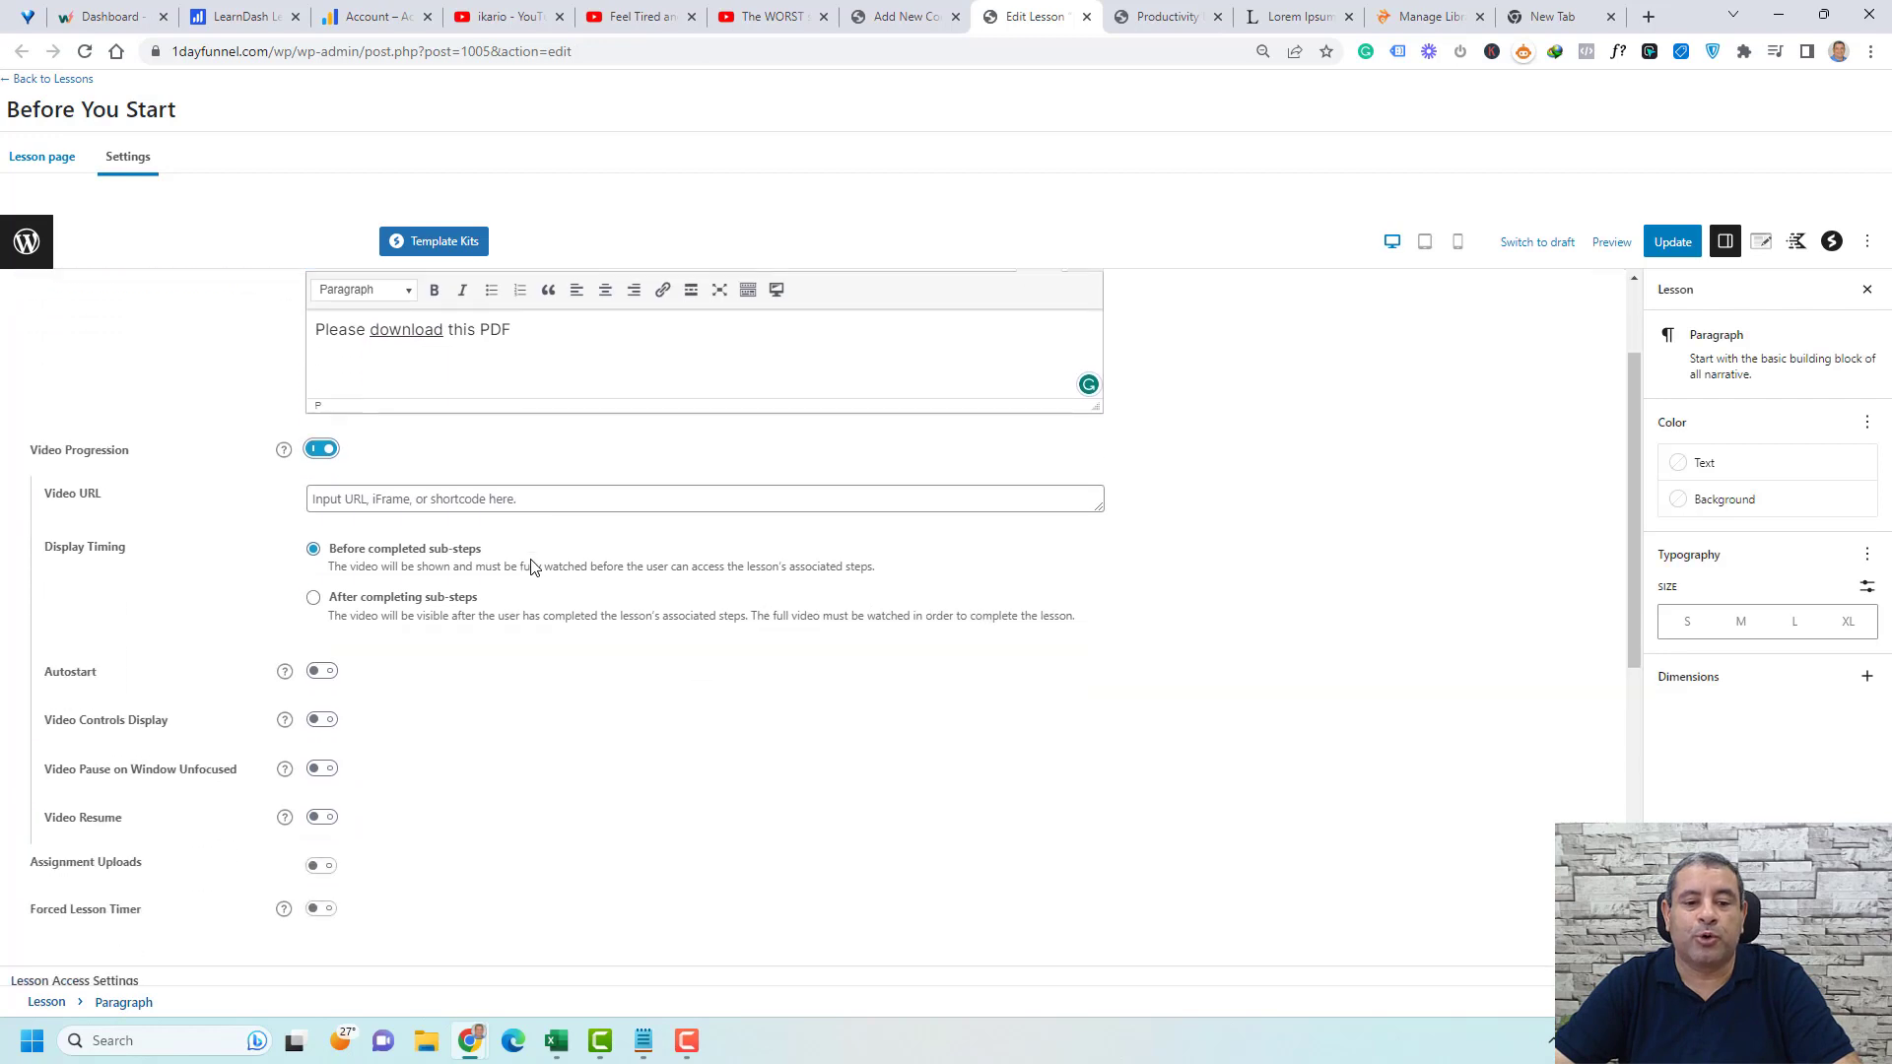
scroll(1281, 426, up, 2)
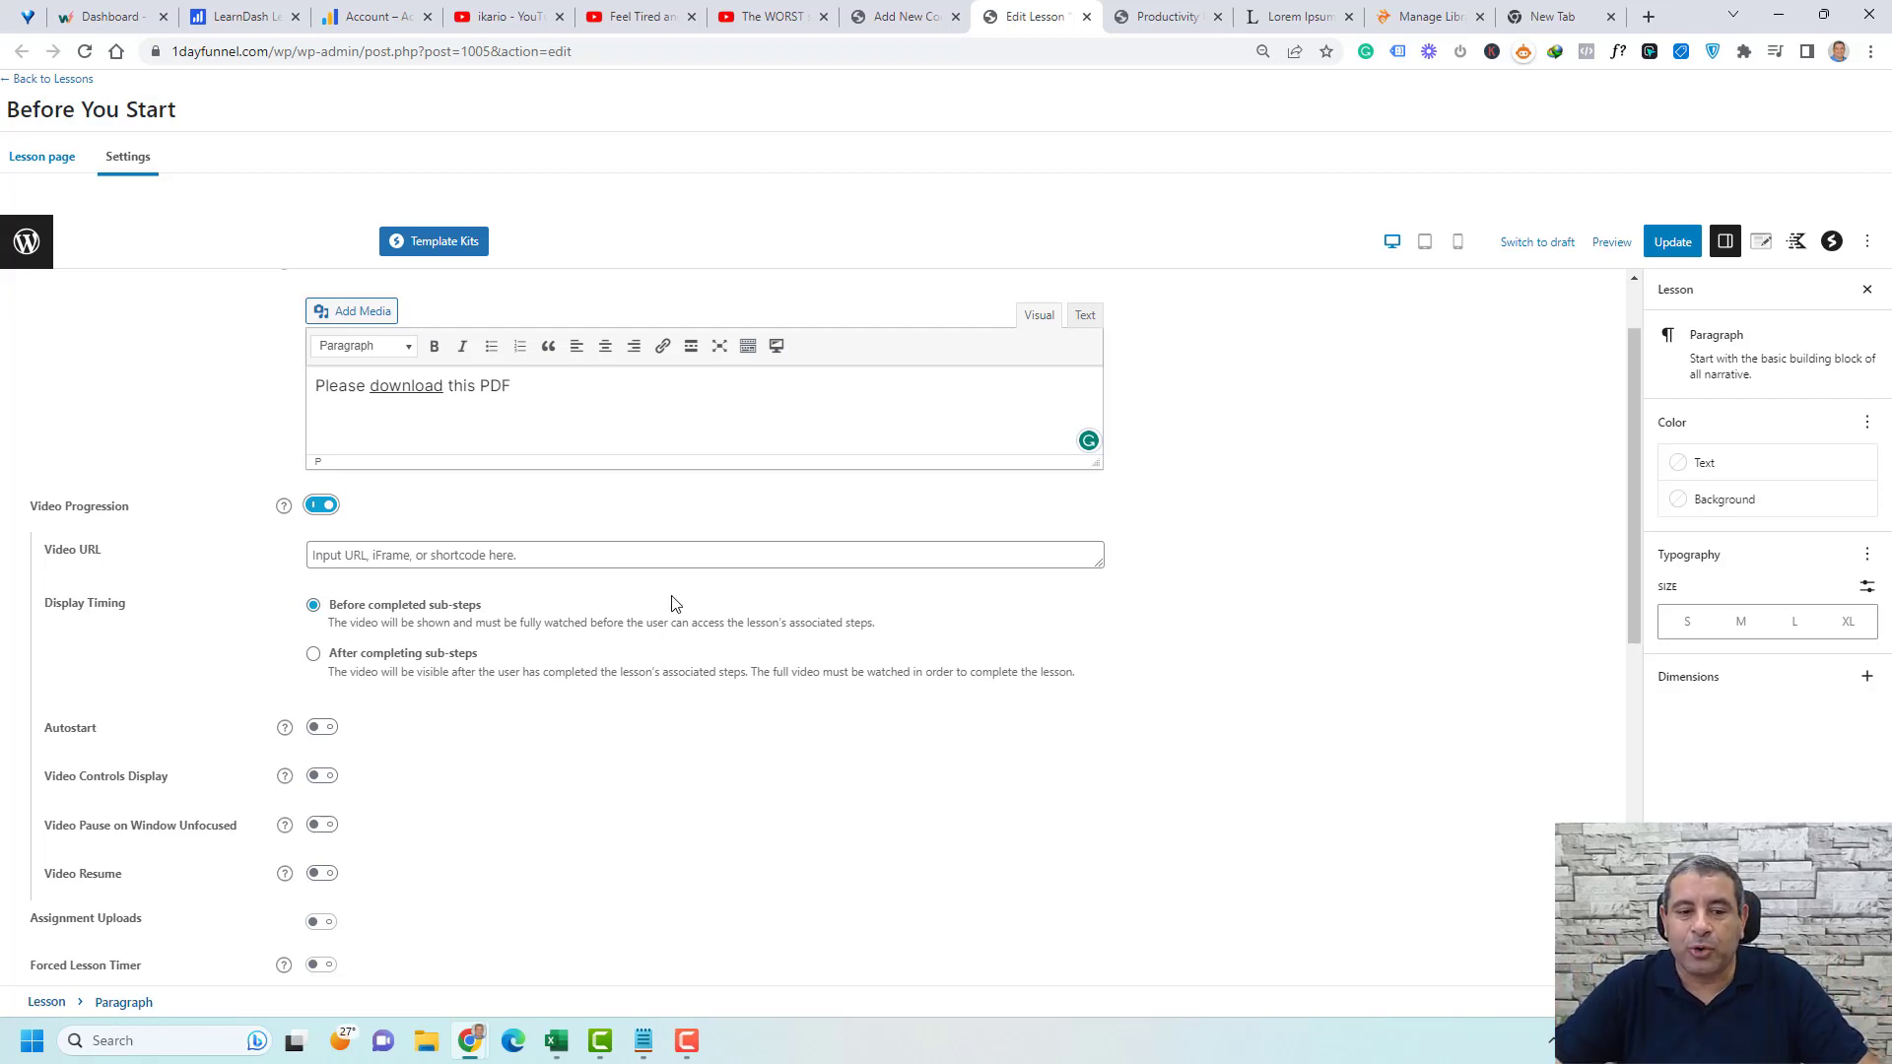
click(681, 556)
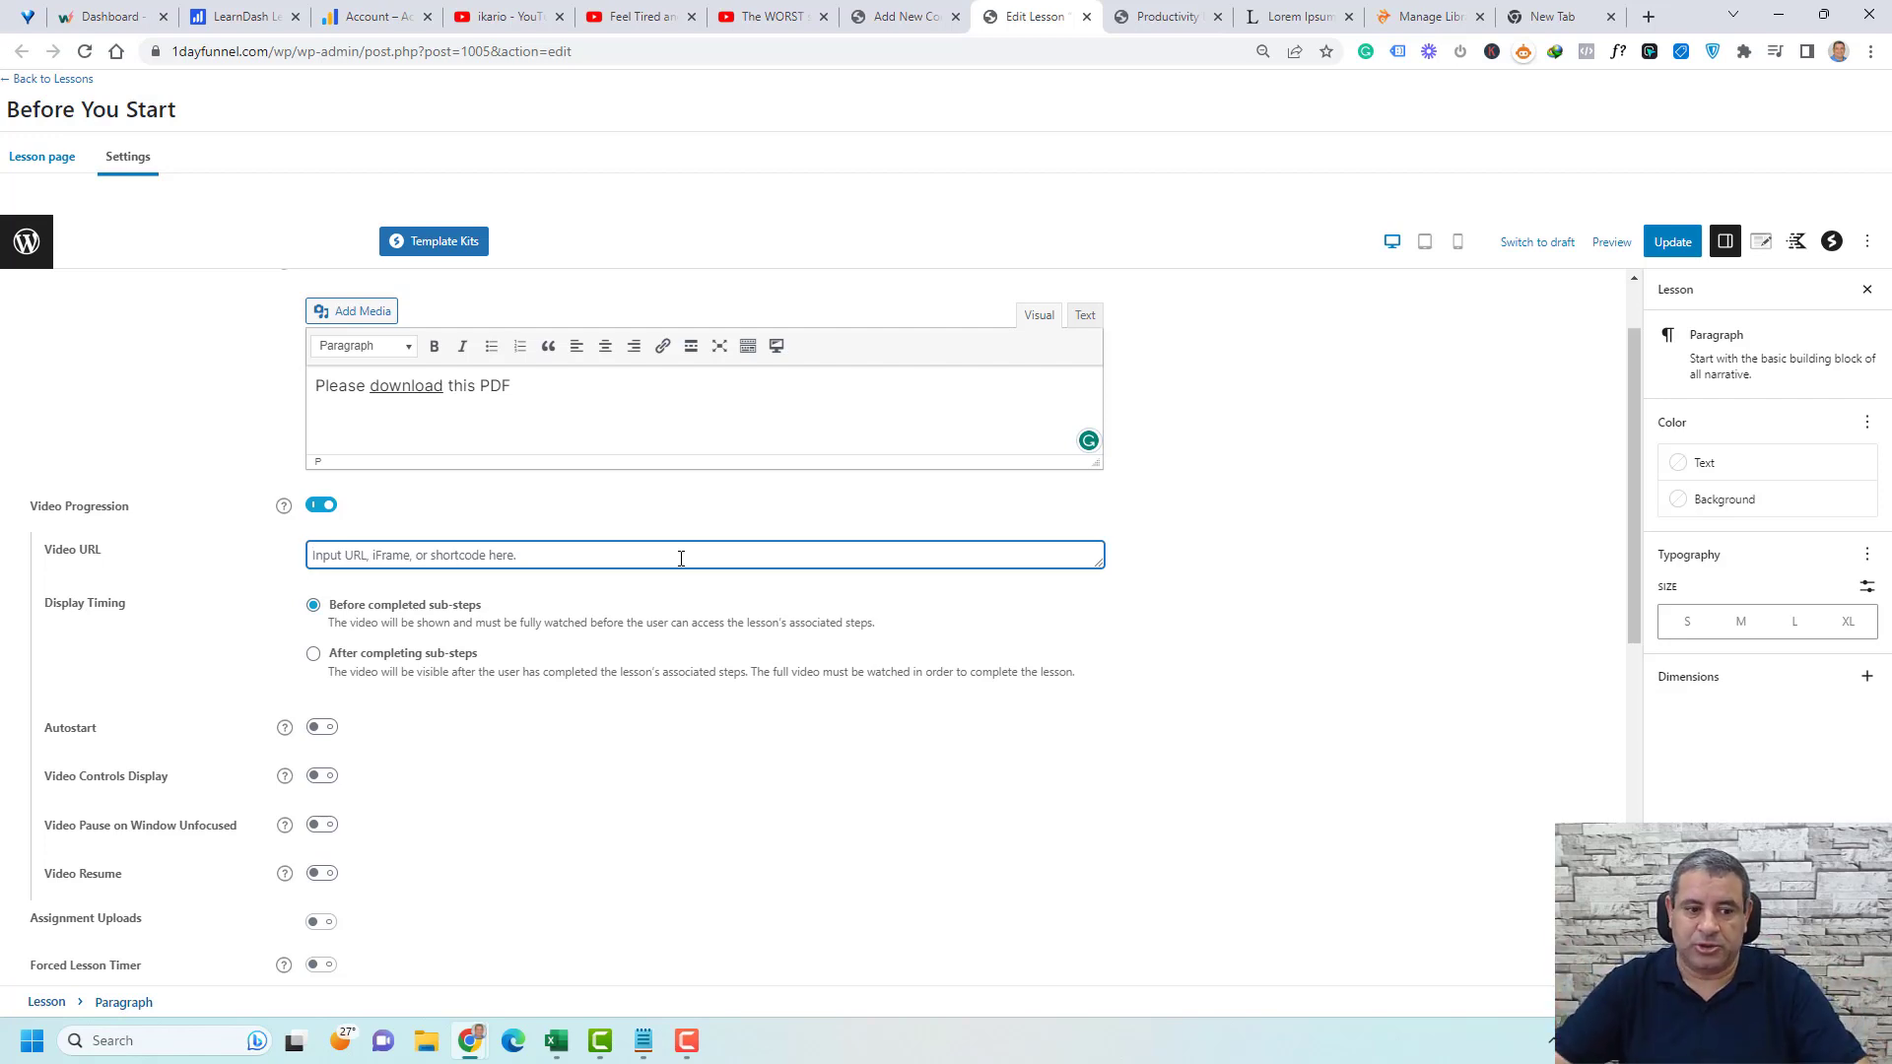
click(321, 504)
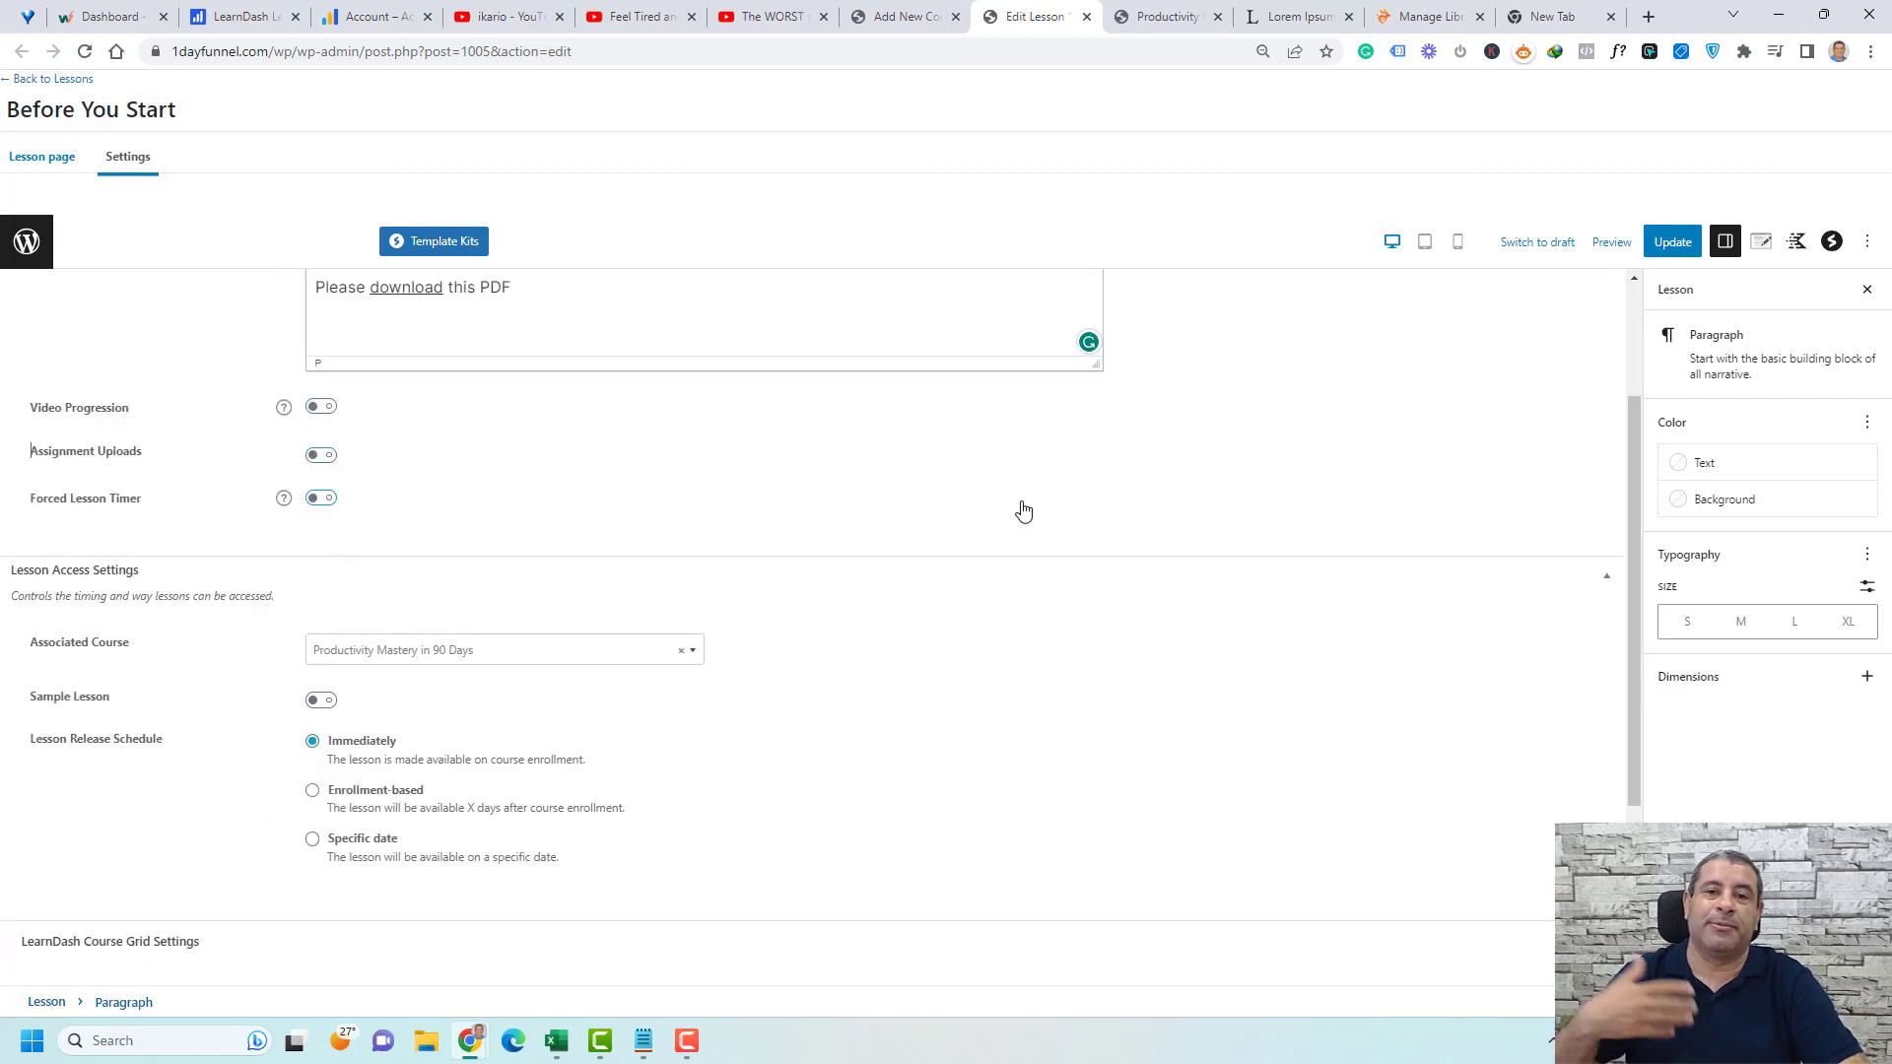
- Try the Enrollment-based and Specific date release schedules for the lesson and set it back to Immediately
scroll(1024, 510, down, 1)
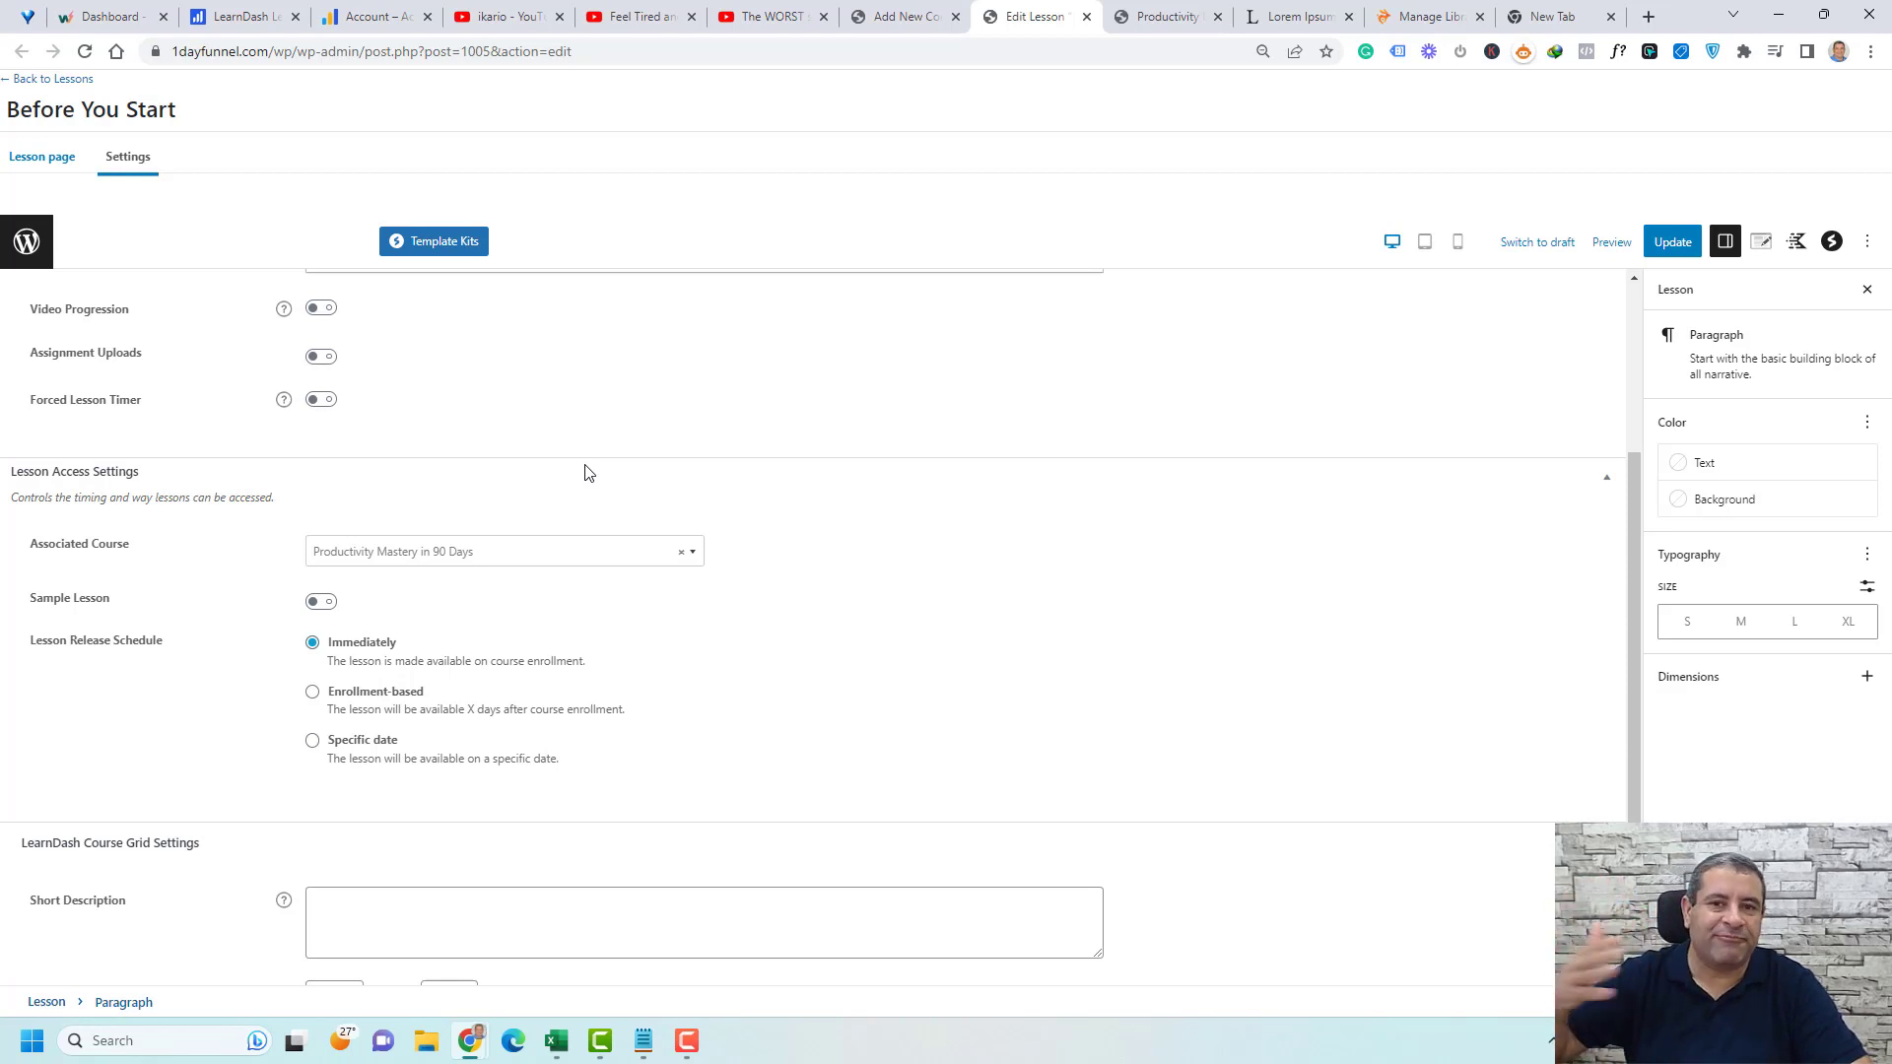
scroll(588, 473, down, 2)
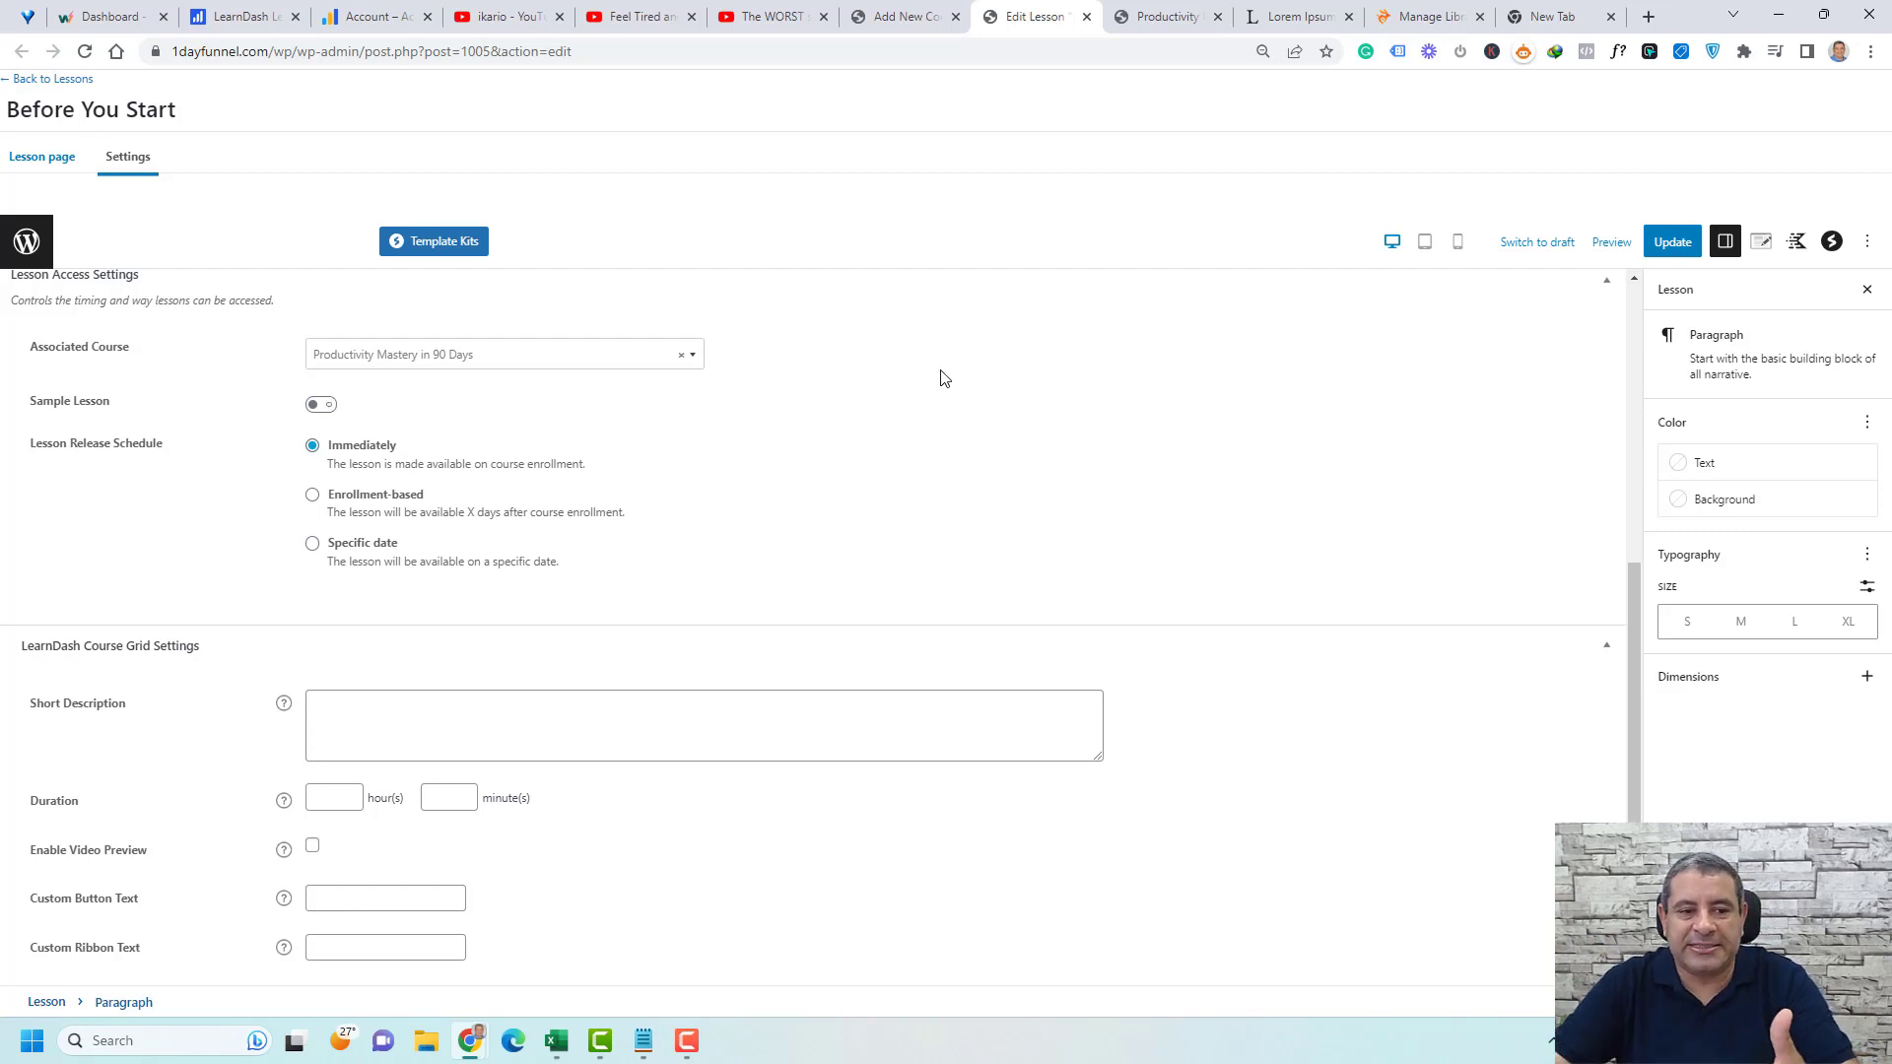
scroll(1040, 402, down, 1)
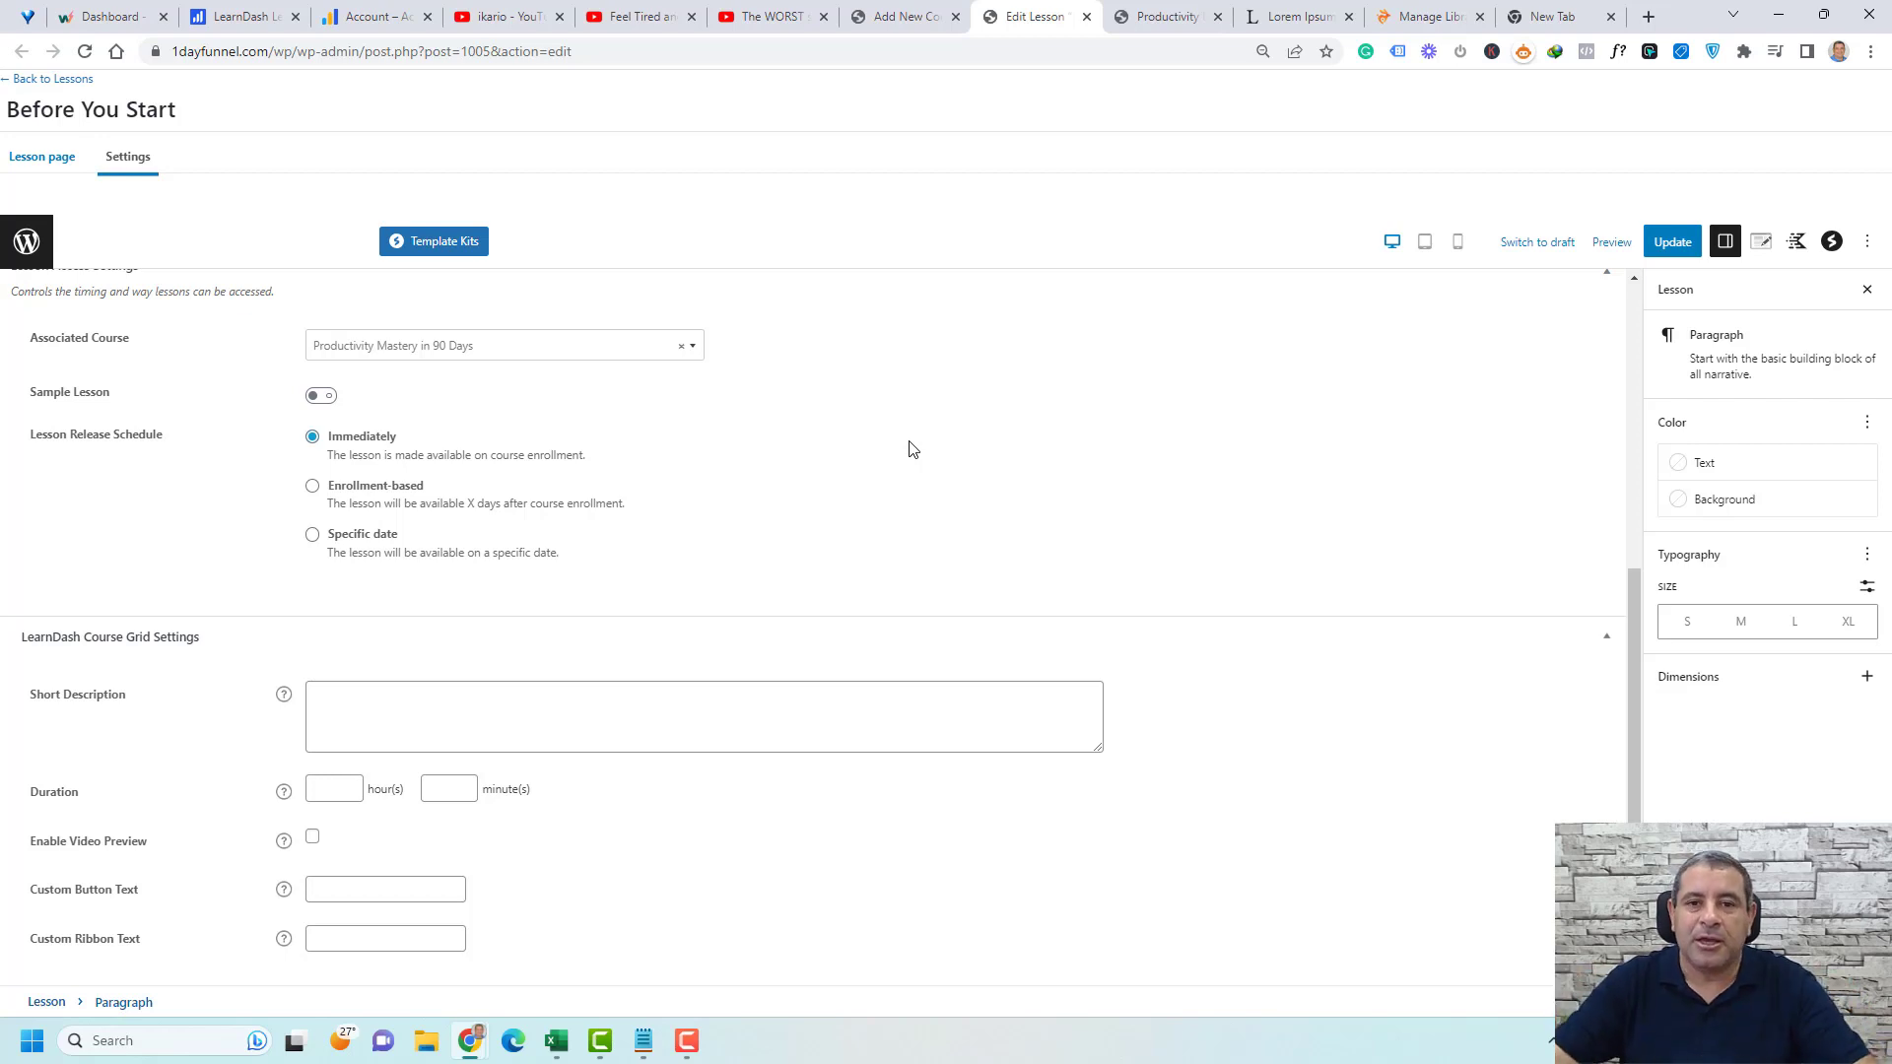
click(312, 489)
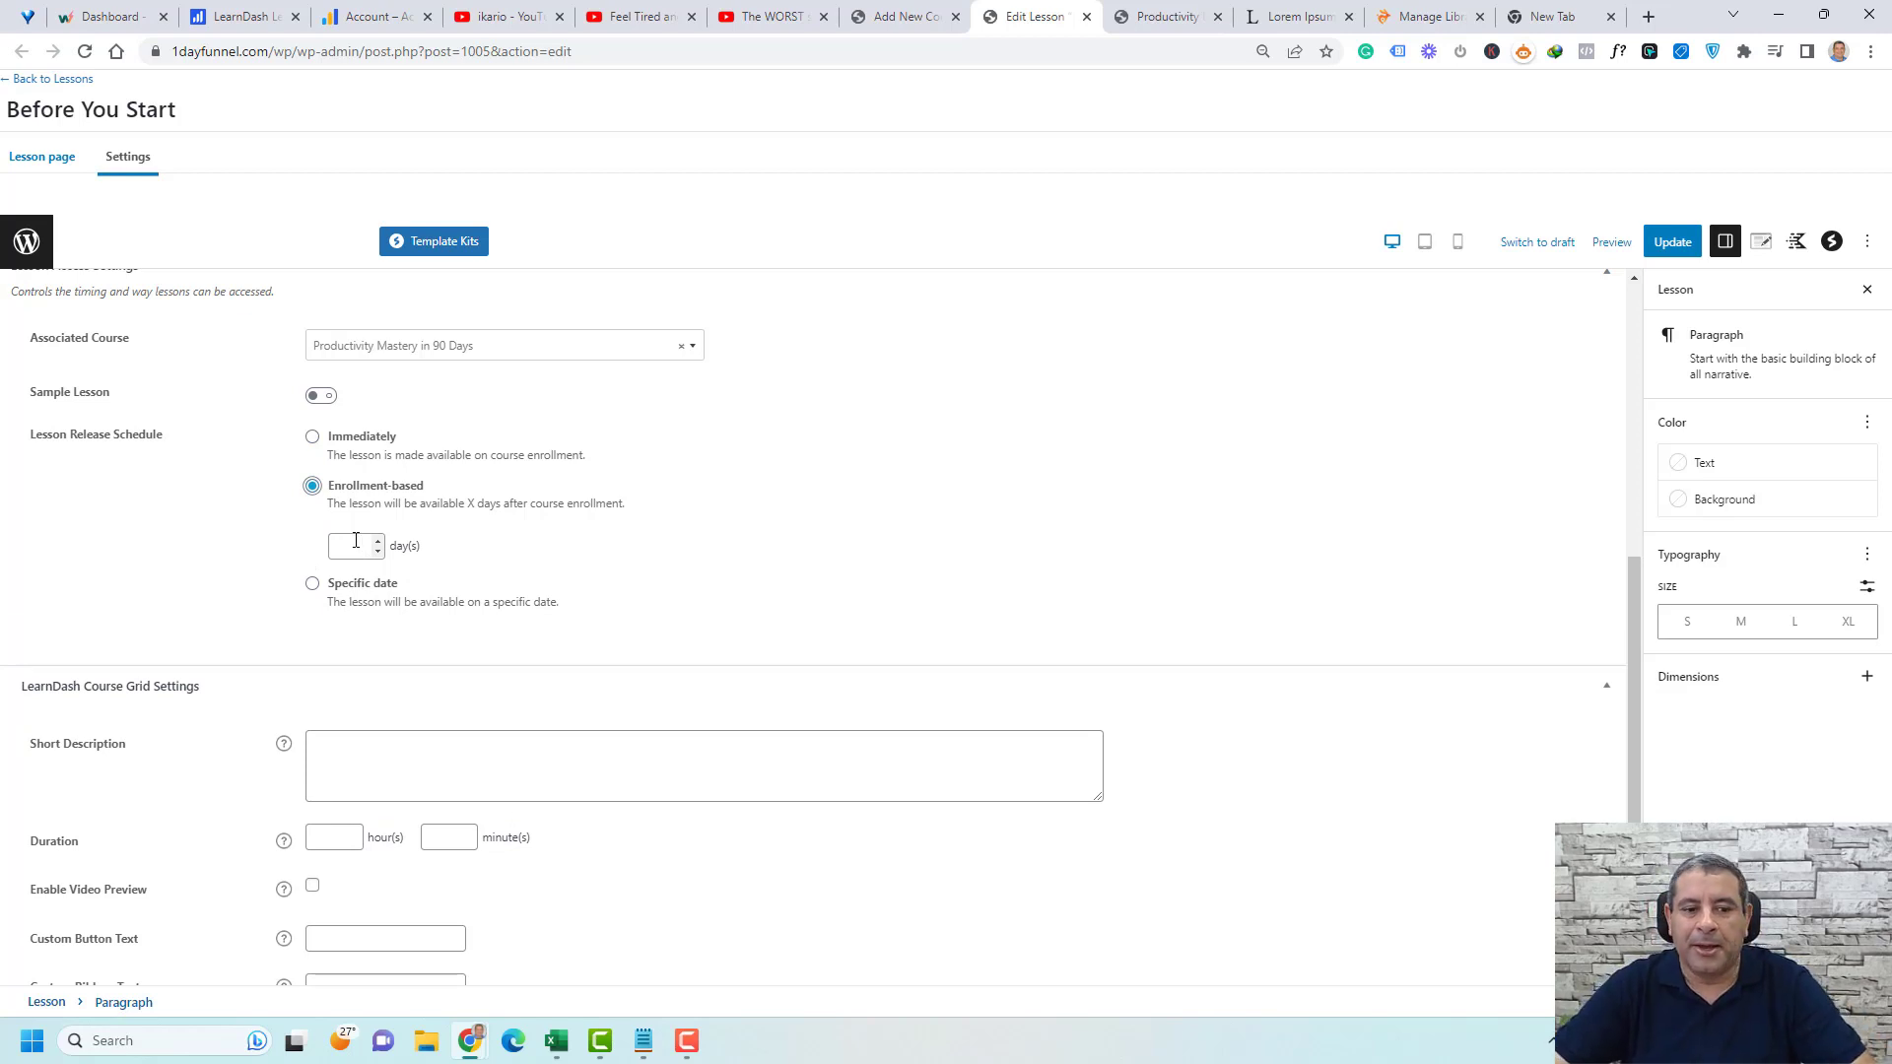
click(314, 584)
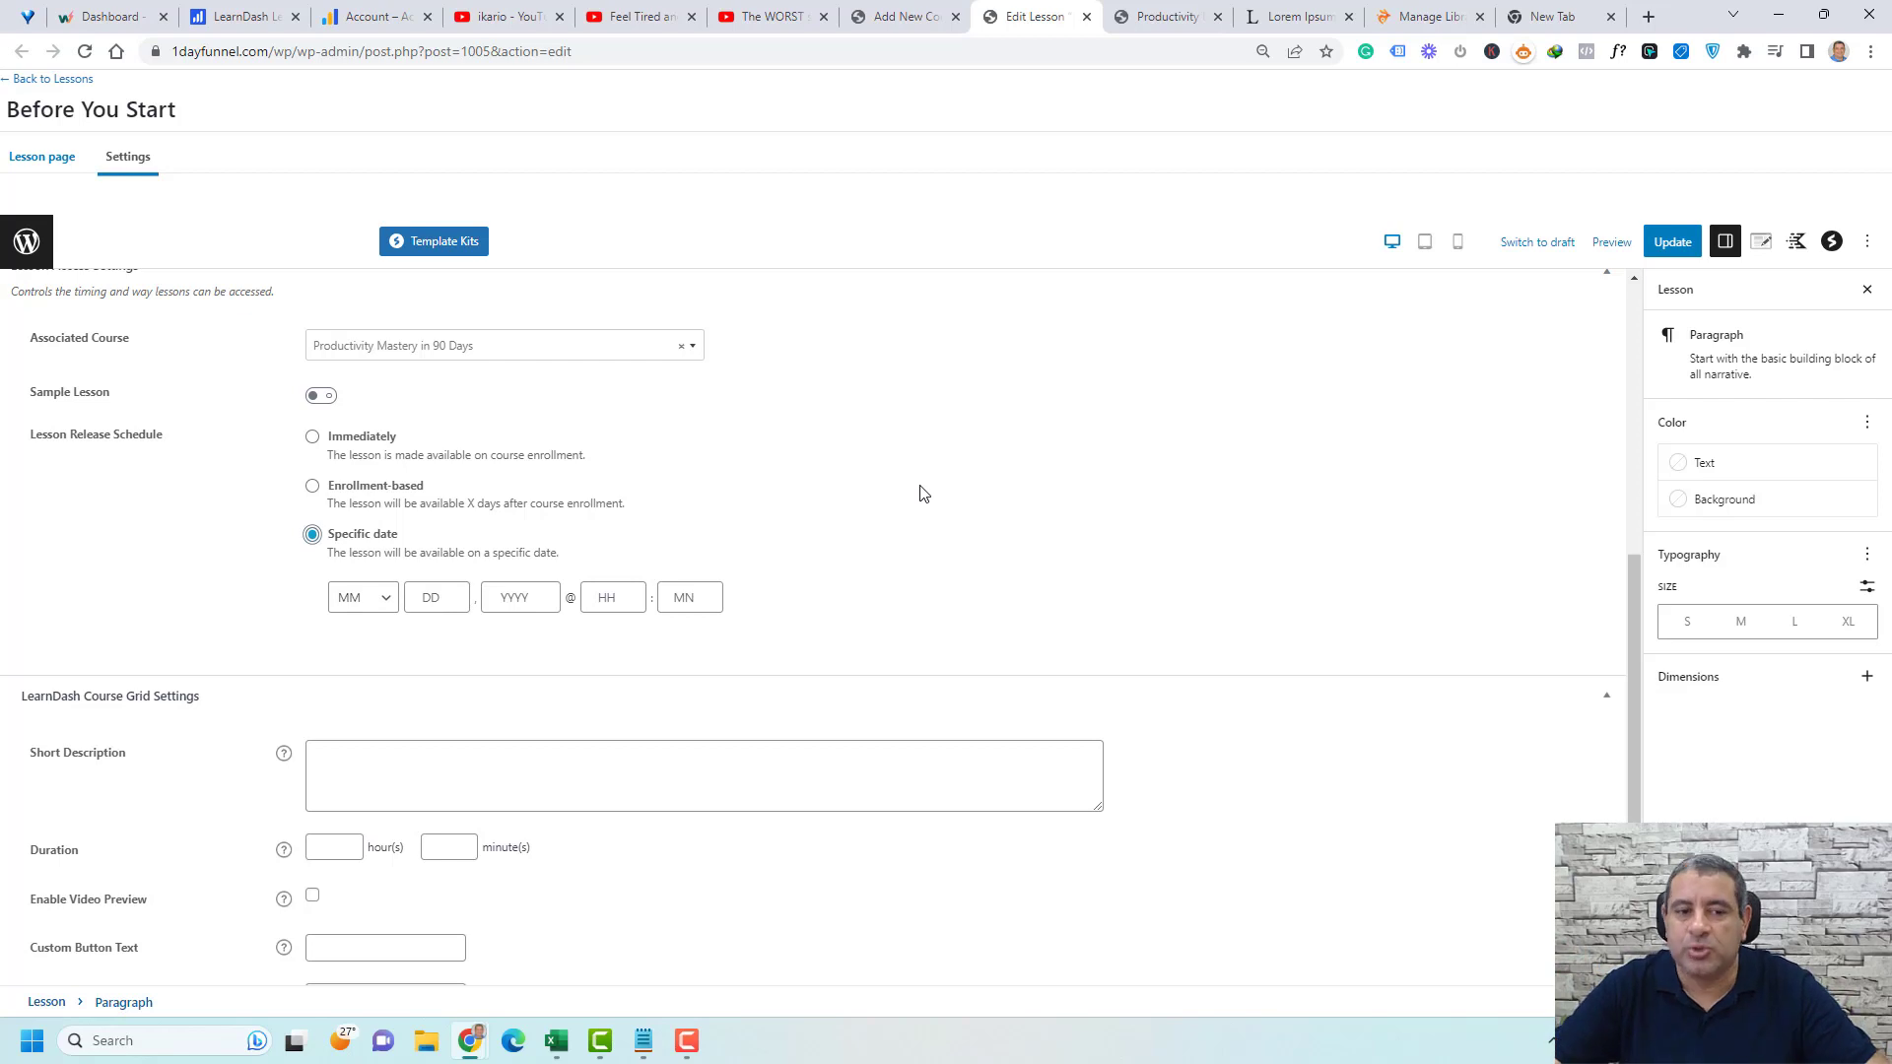
click(314, 439)
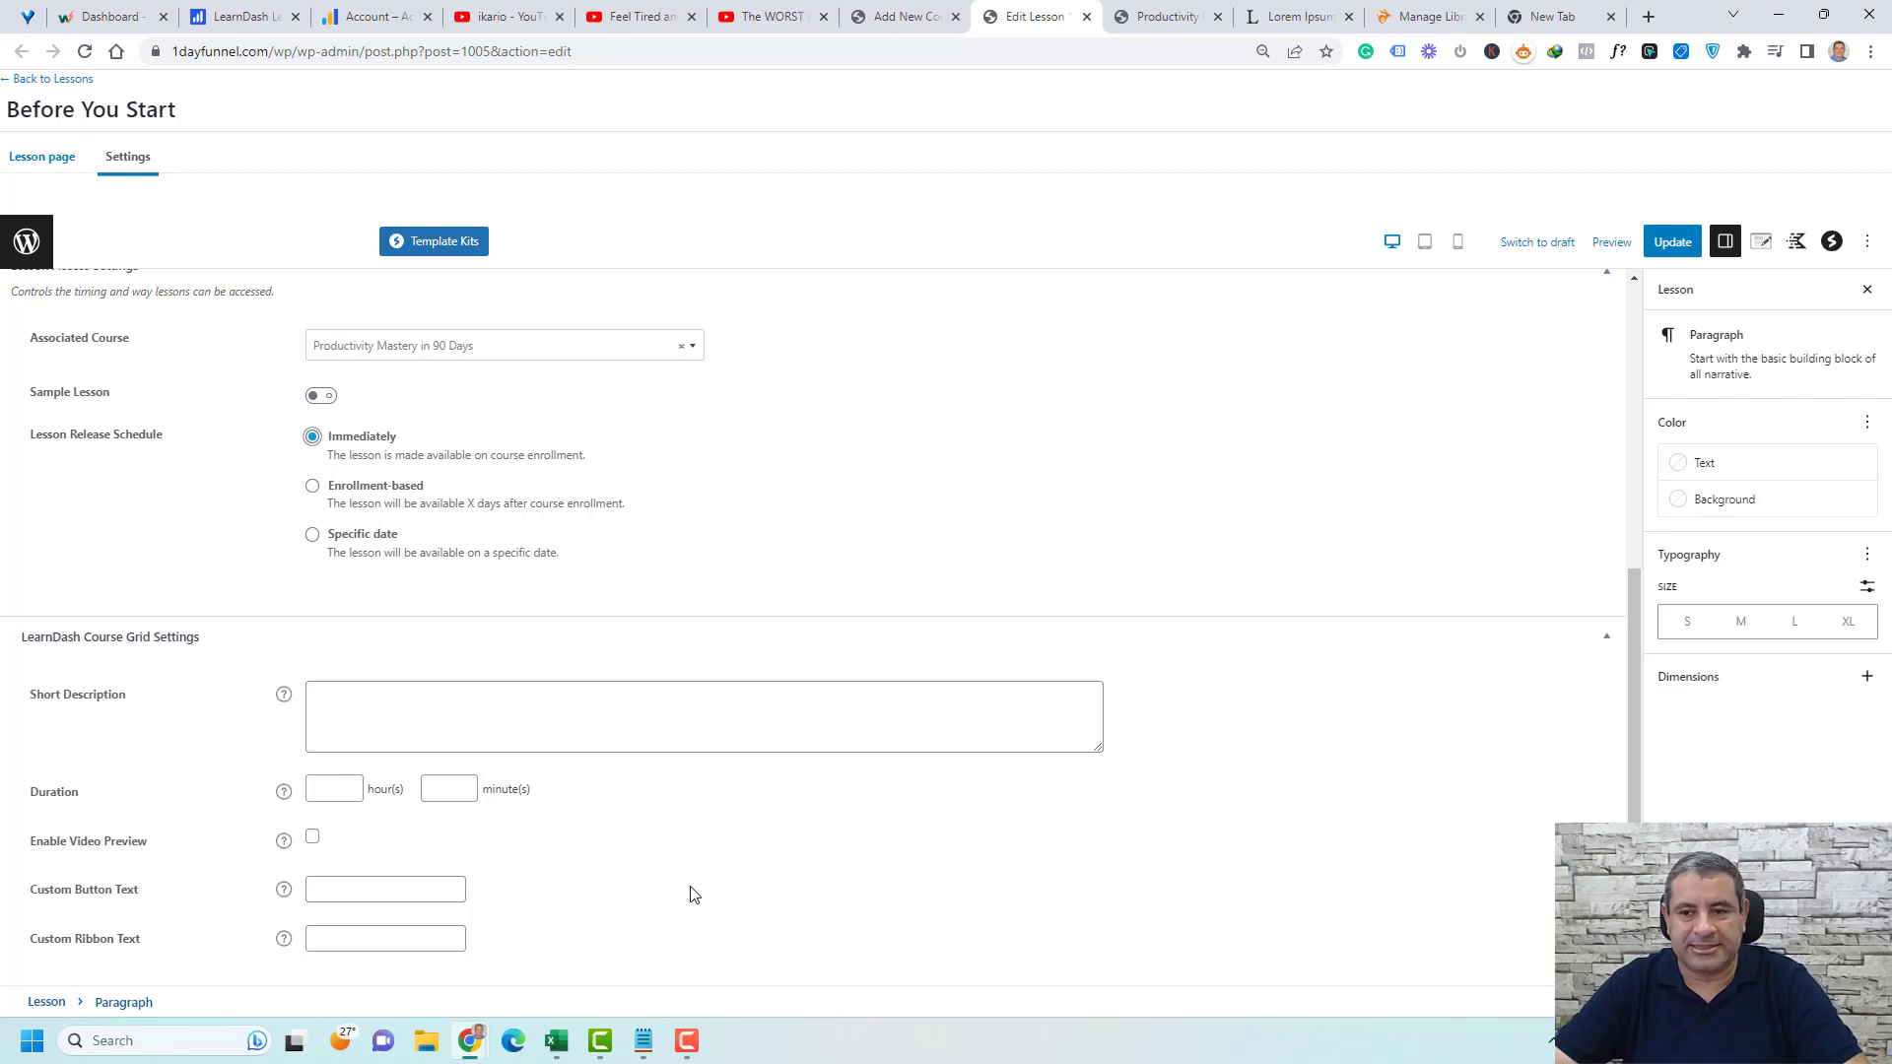
- Update the Before You Start lesson to save its settings and return to its content page
scroll(690, 894, up, 5)
click(1676, 247)
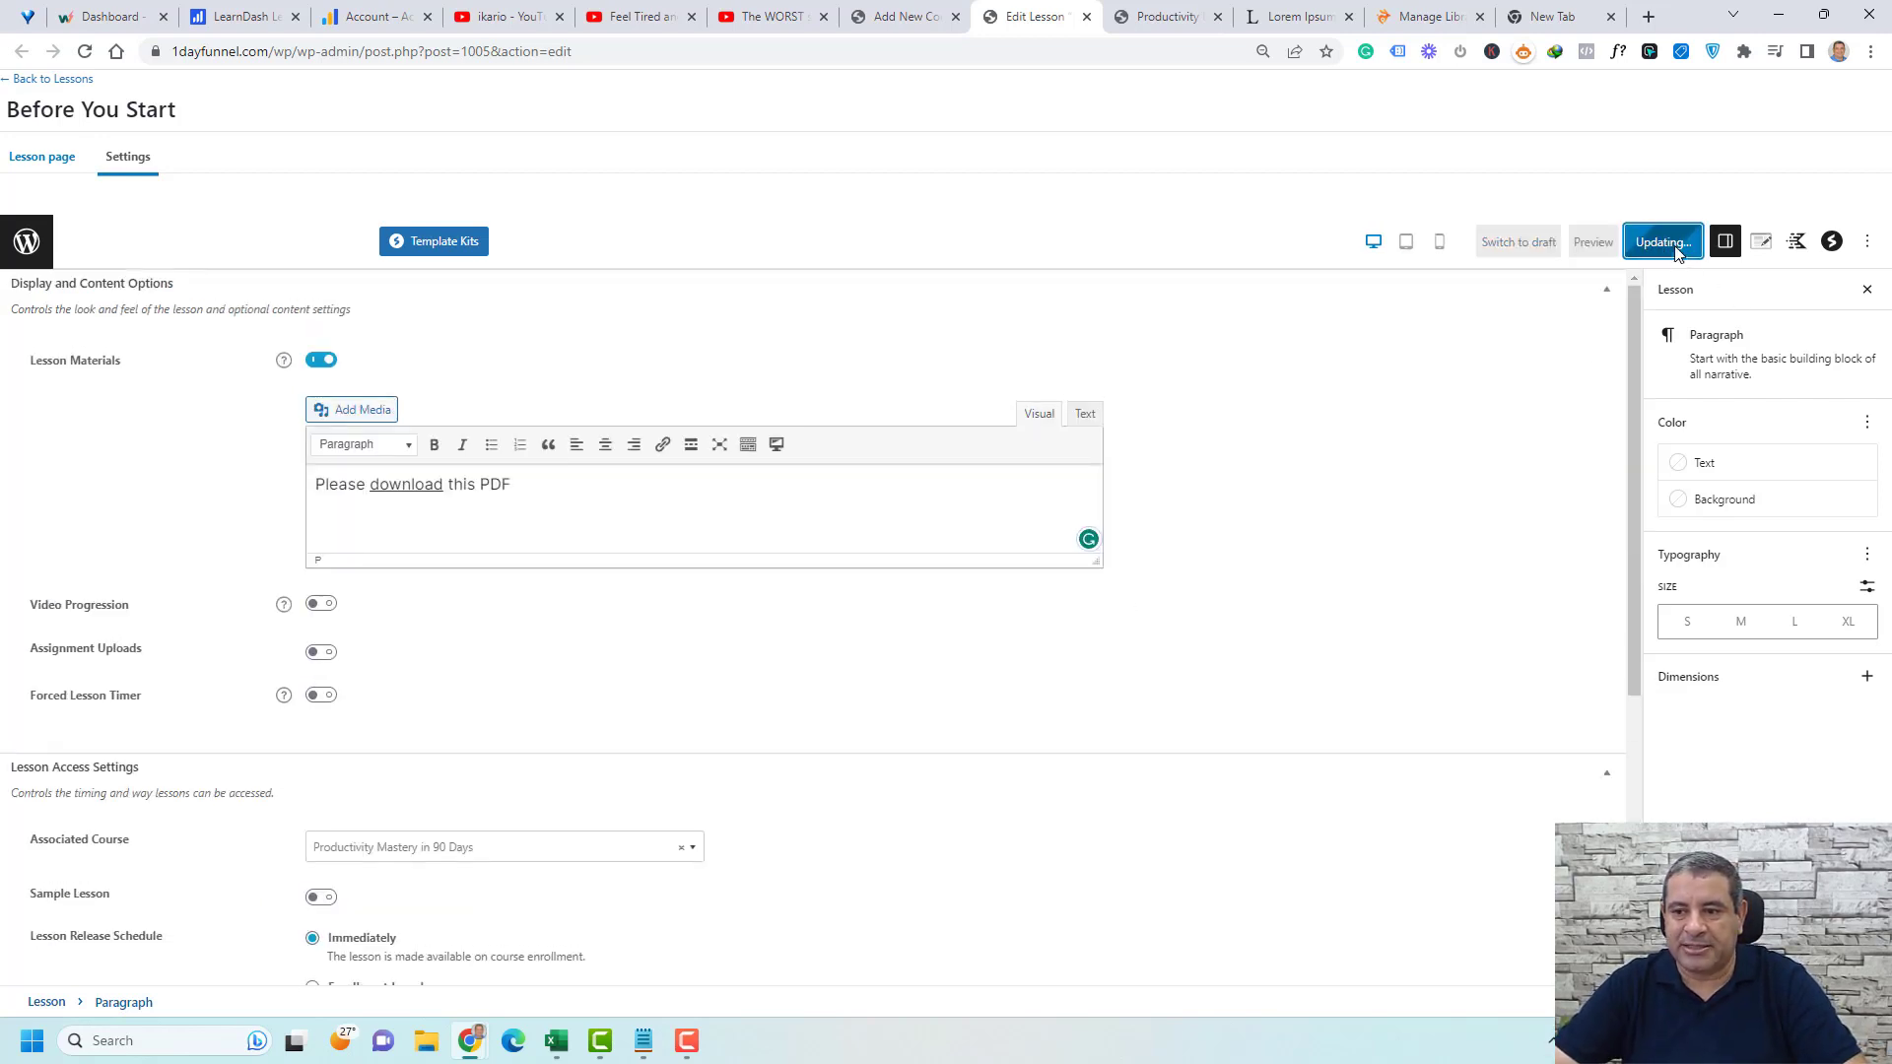
click(37, 159)
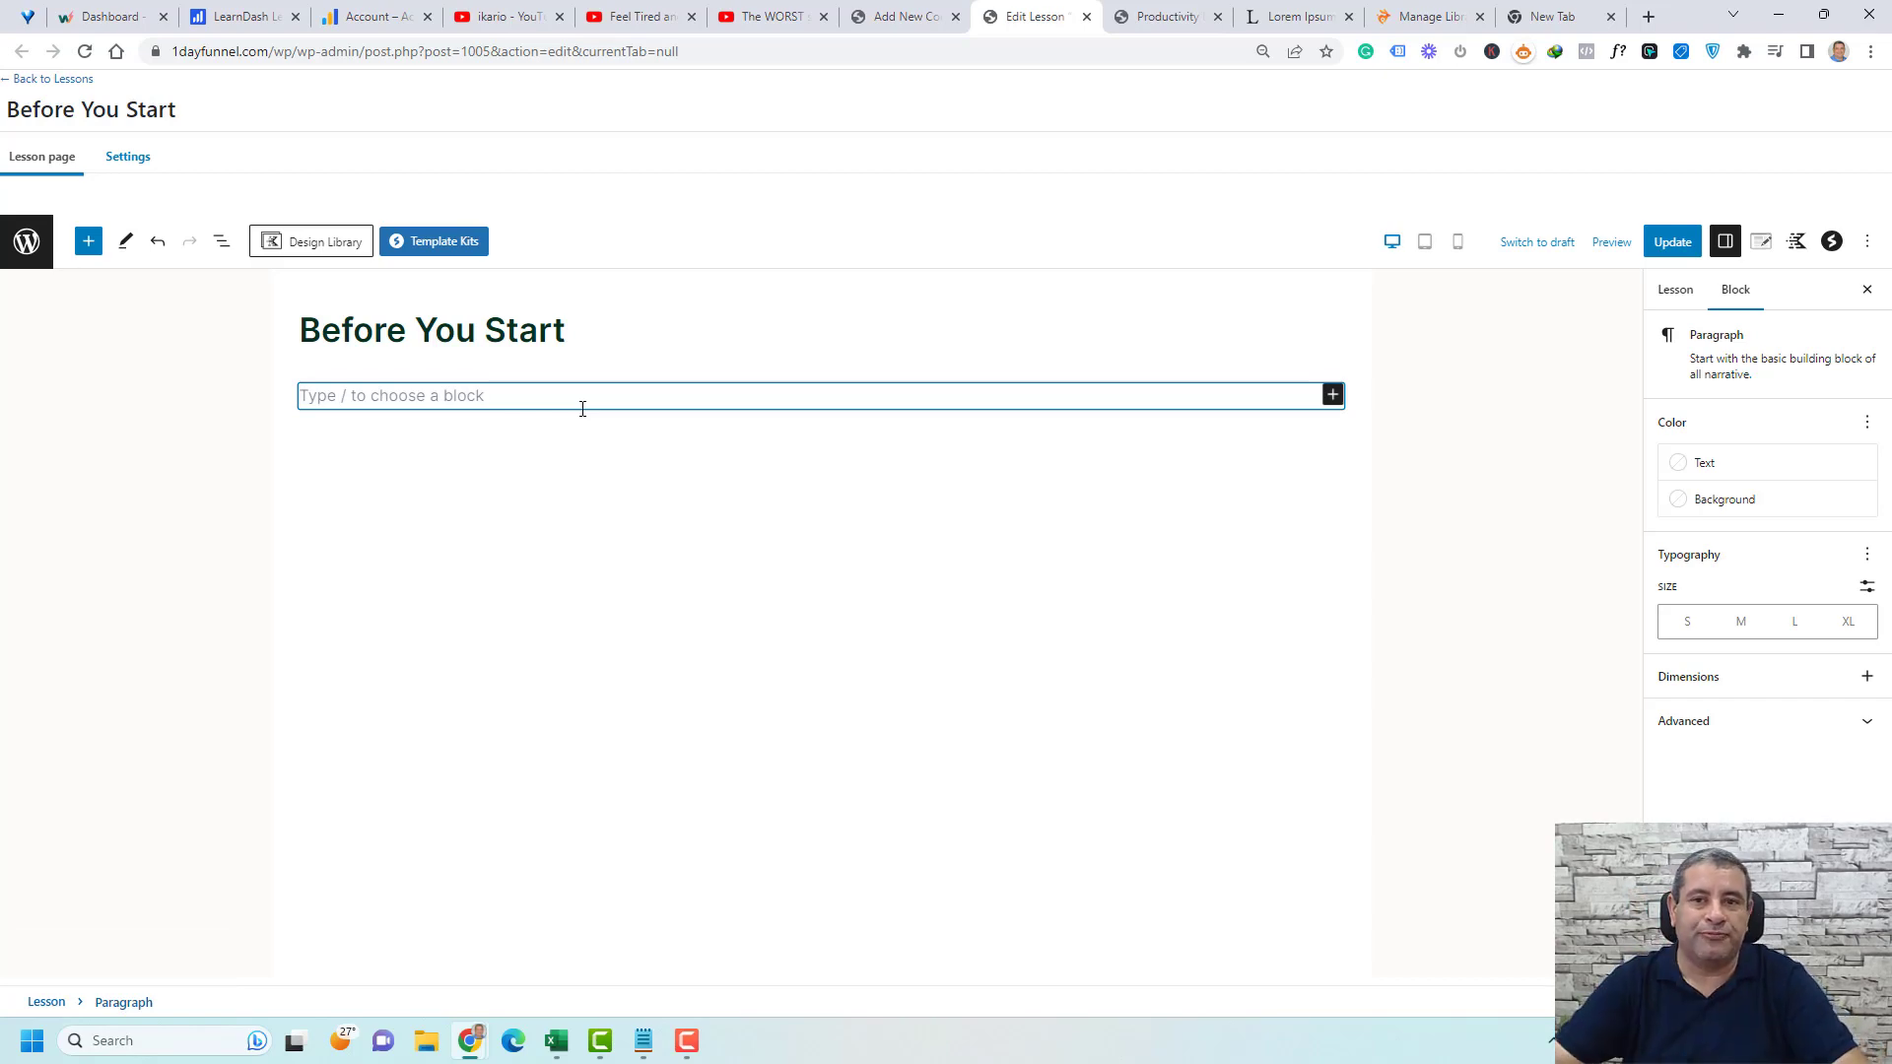
- Copy the share link of the YouTube video "Feel Tired and Sleepy All The Time?" and return to the lesson editor
click(646, 17)
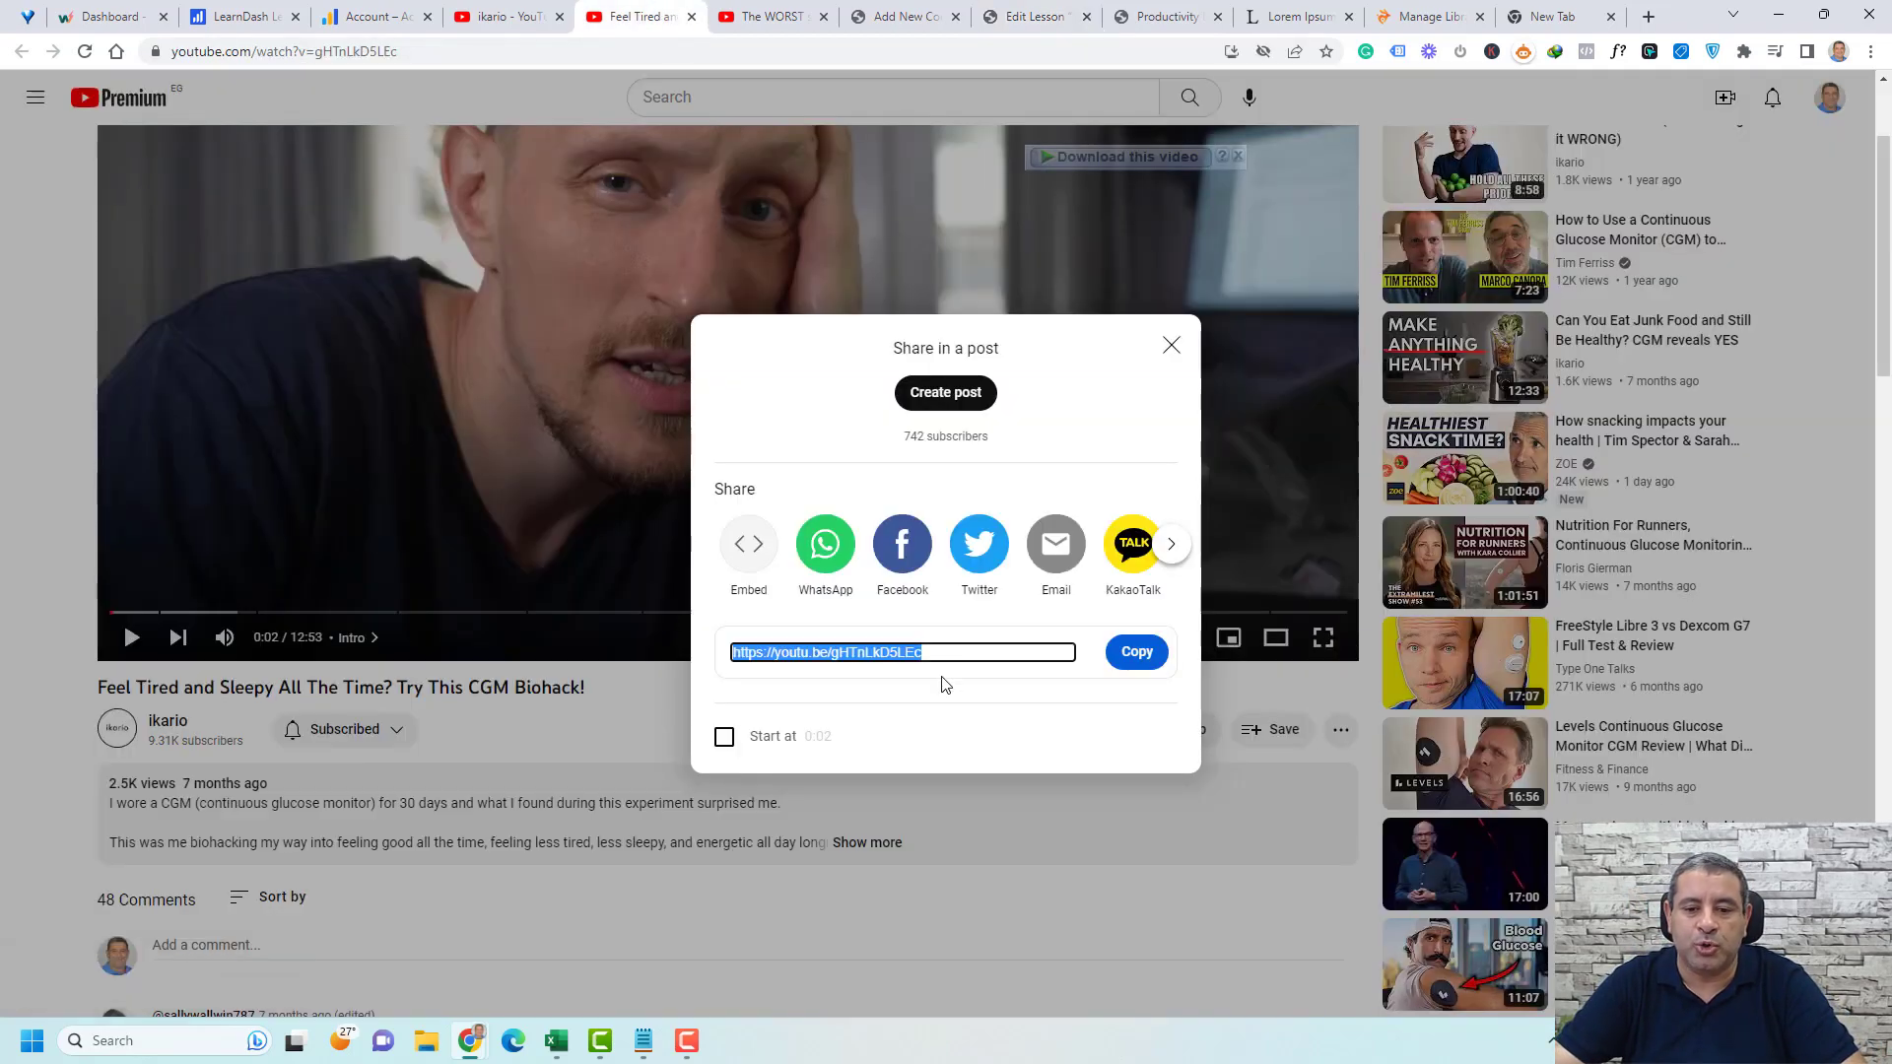
click(1136, 652)
click(903, 12)
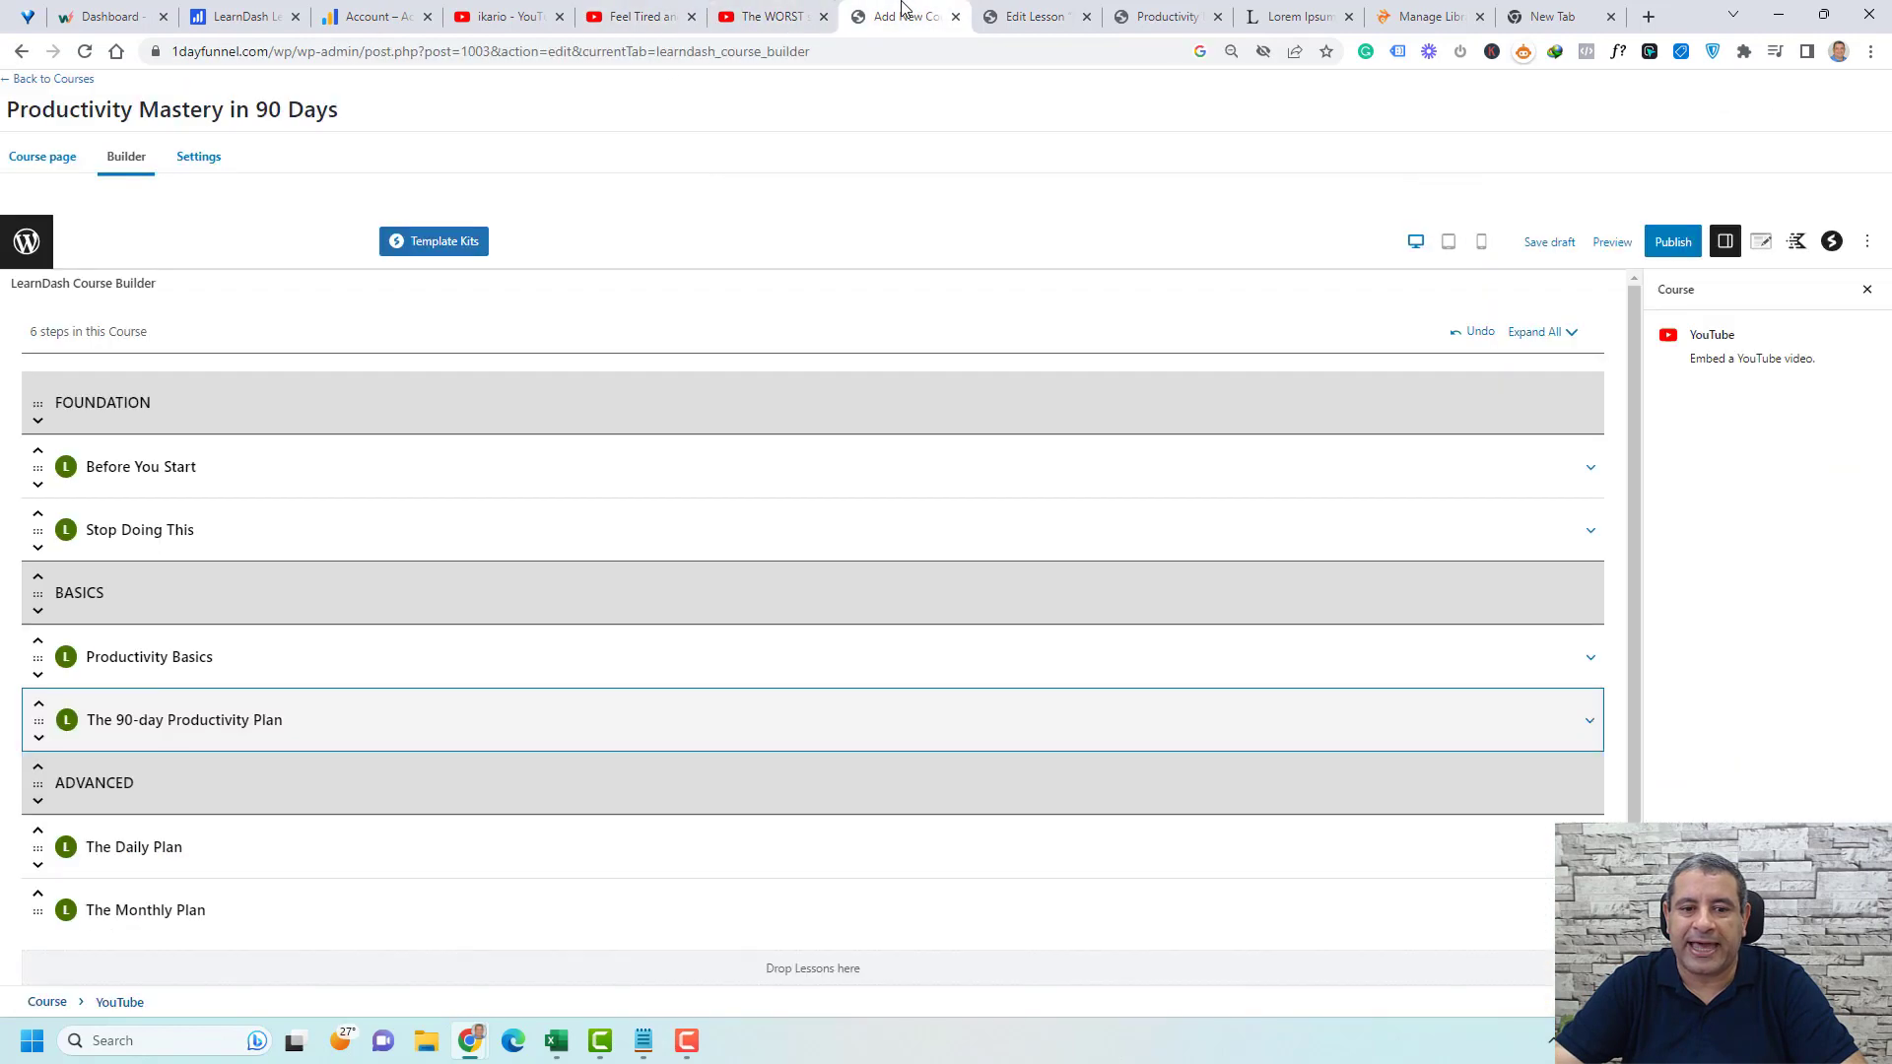
click(775, 8)
click(903, 7)
click(1014, 5)
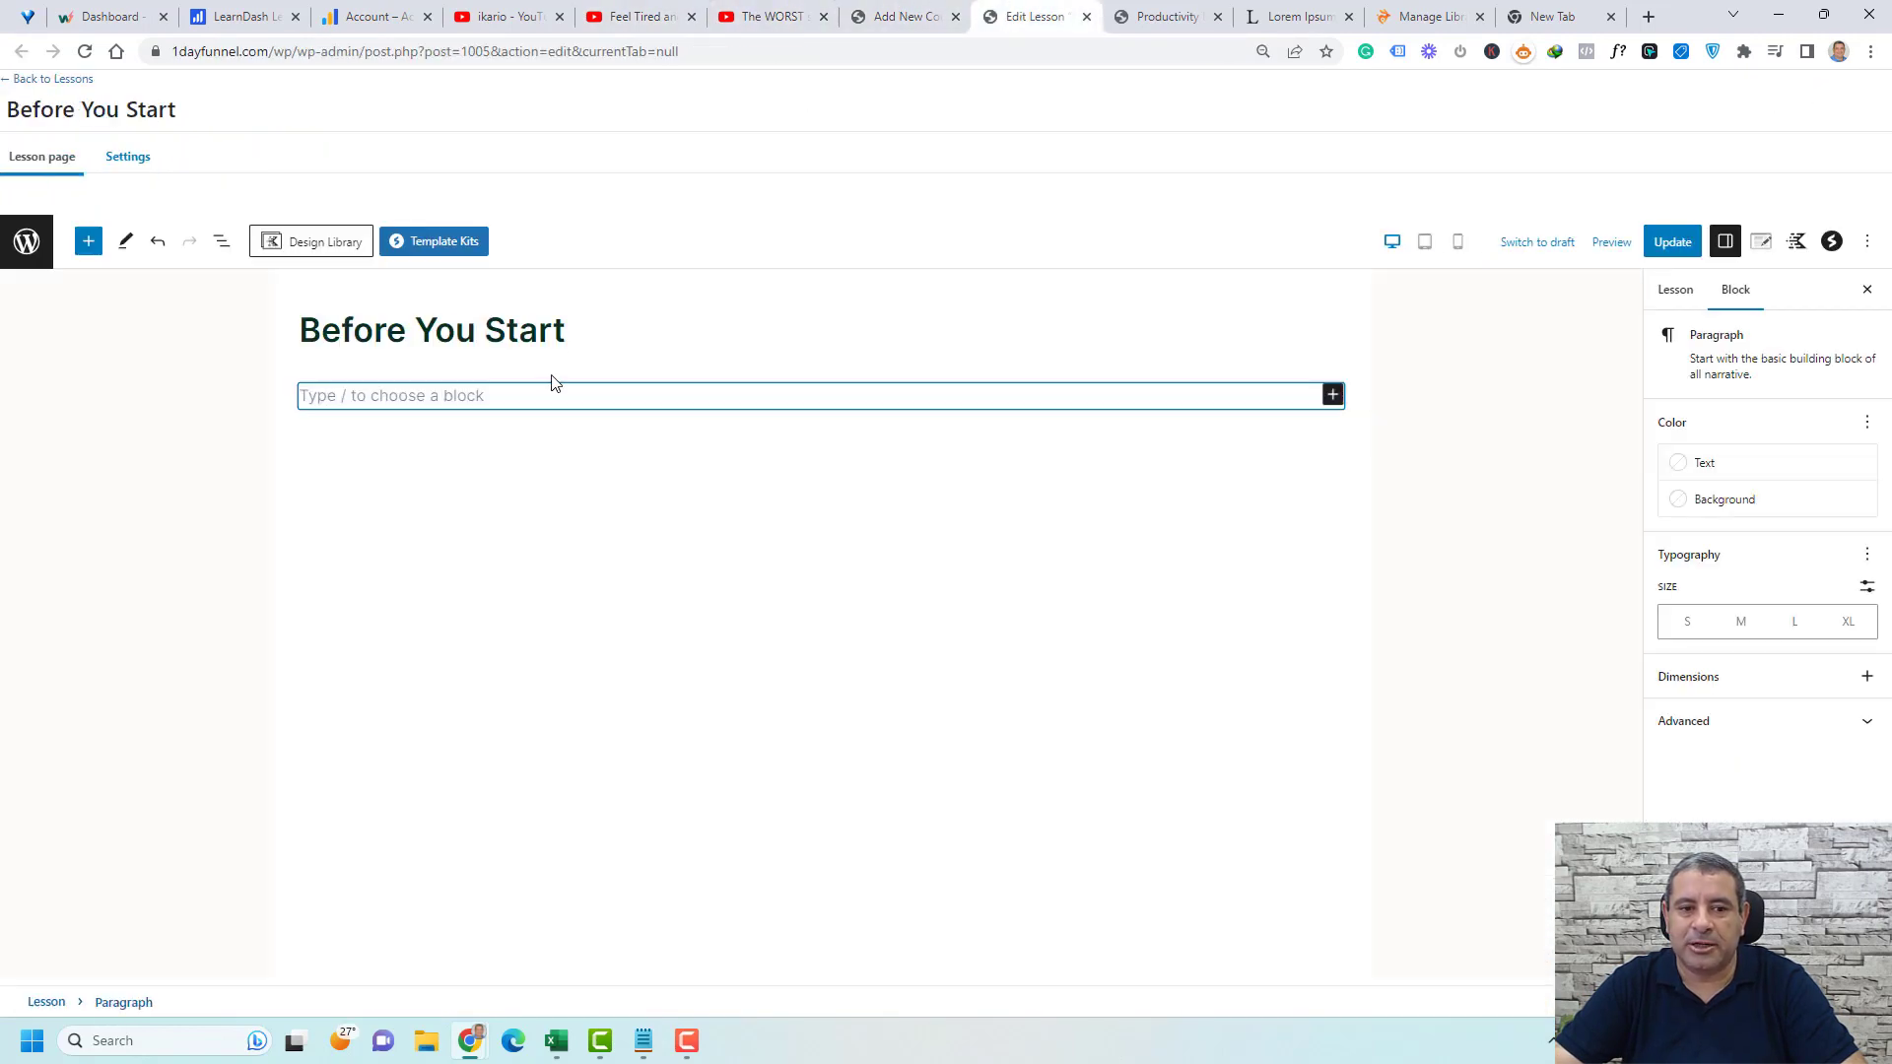
- Insert a YouTube block below the lesson title and embed the copied video link
click(1332, 396)
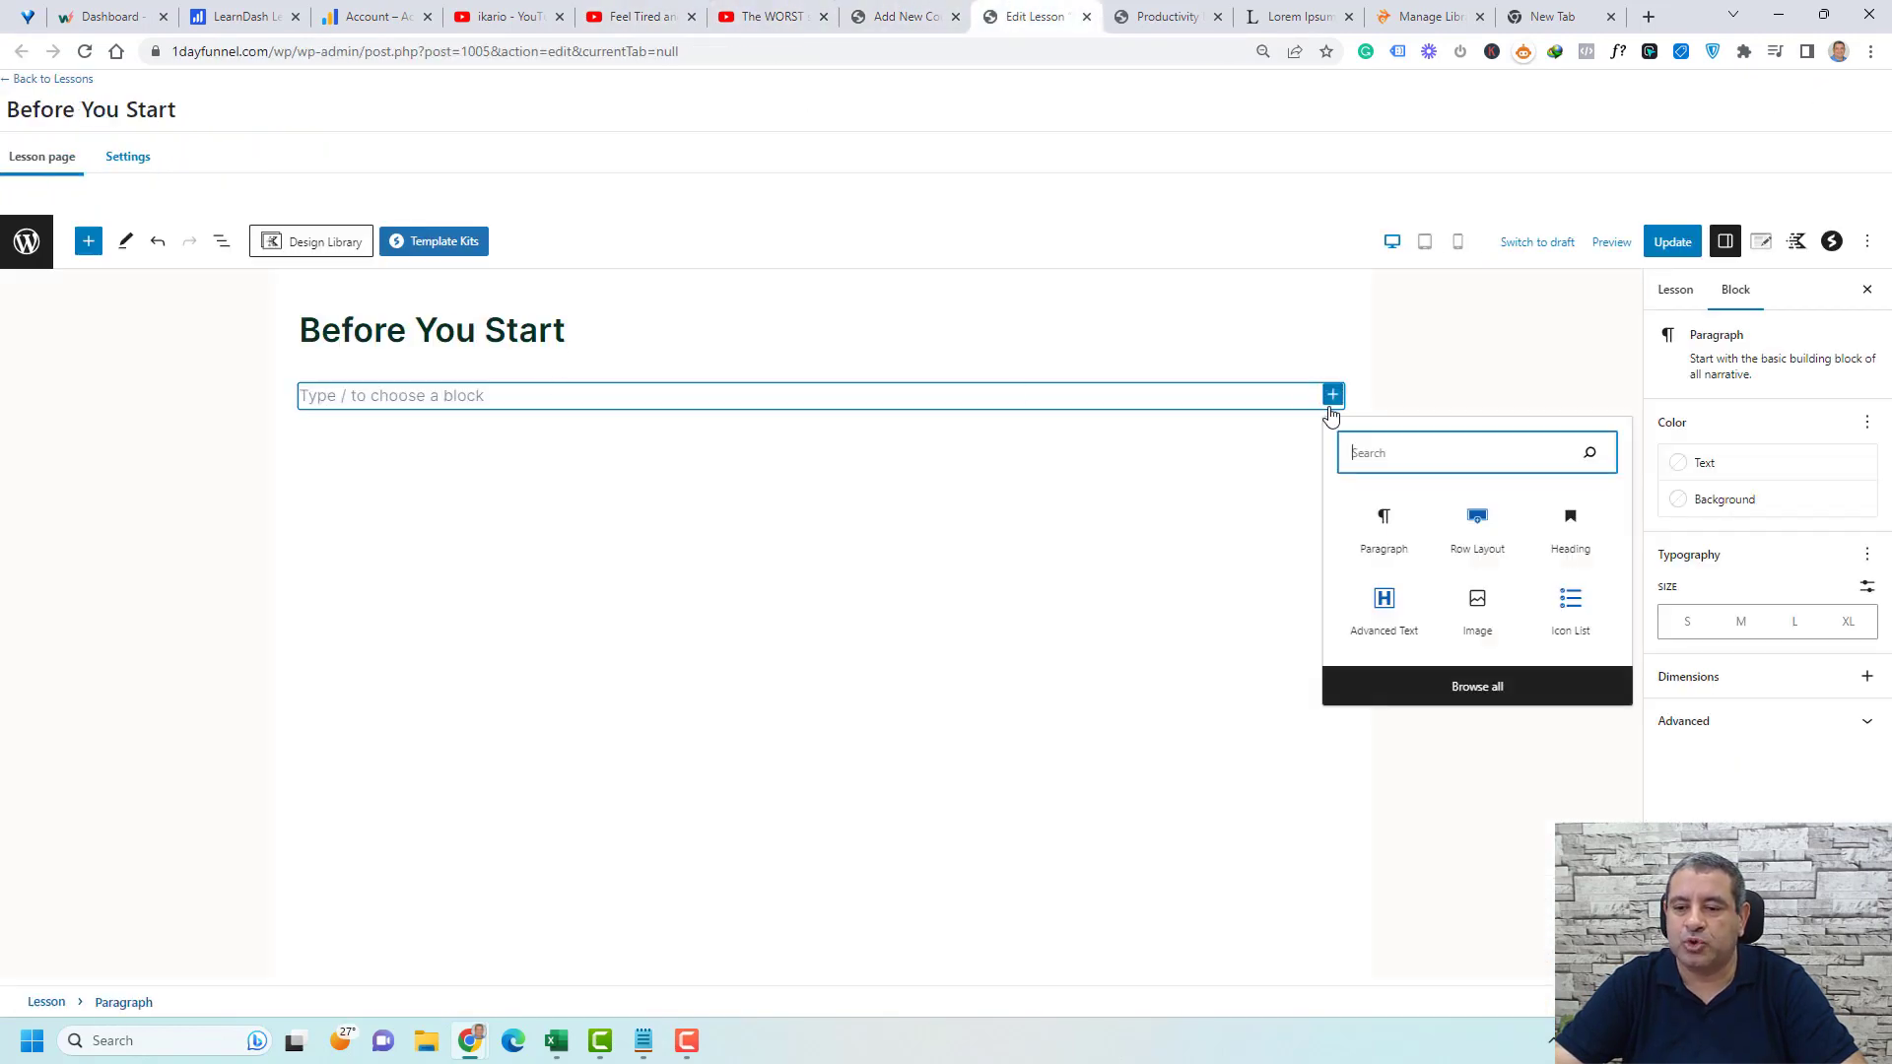
text(YOU)
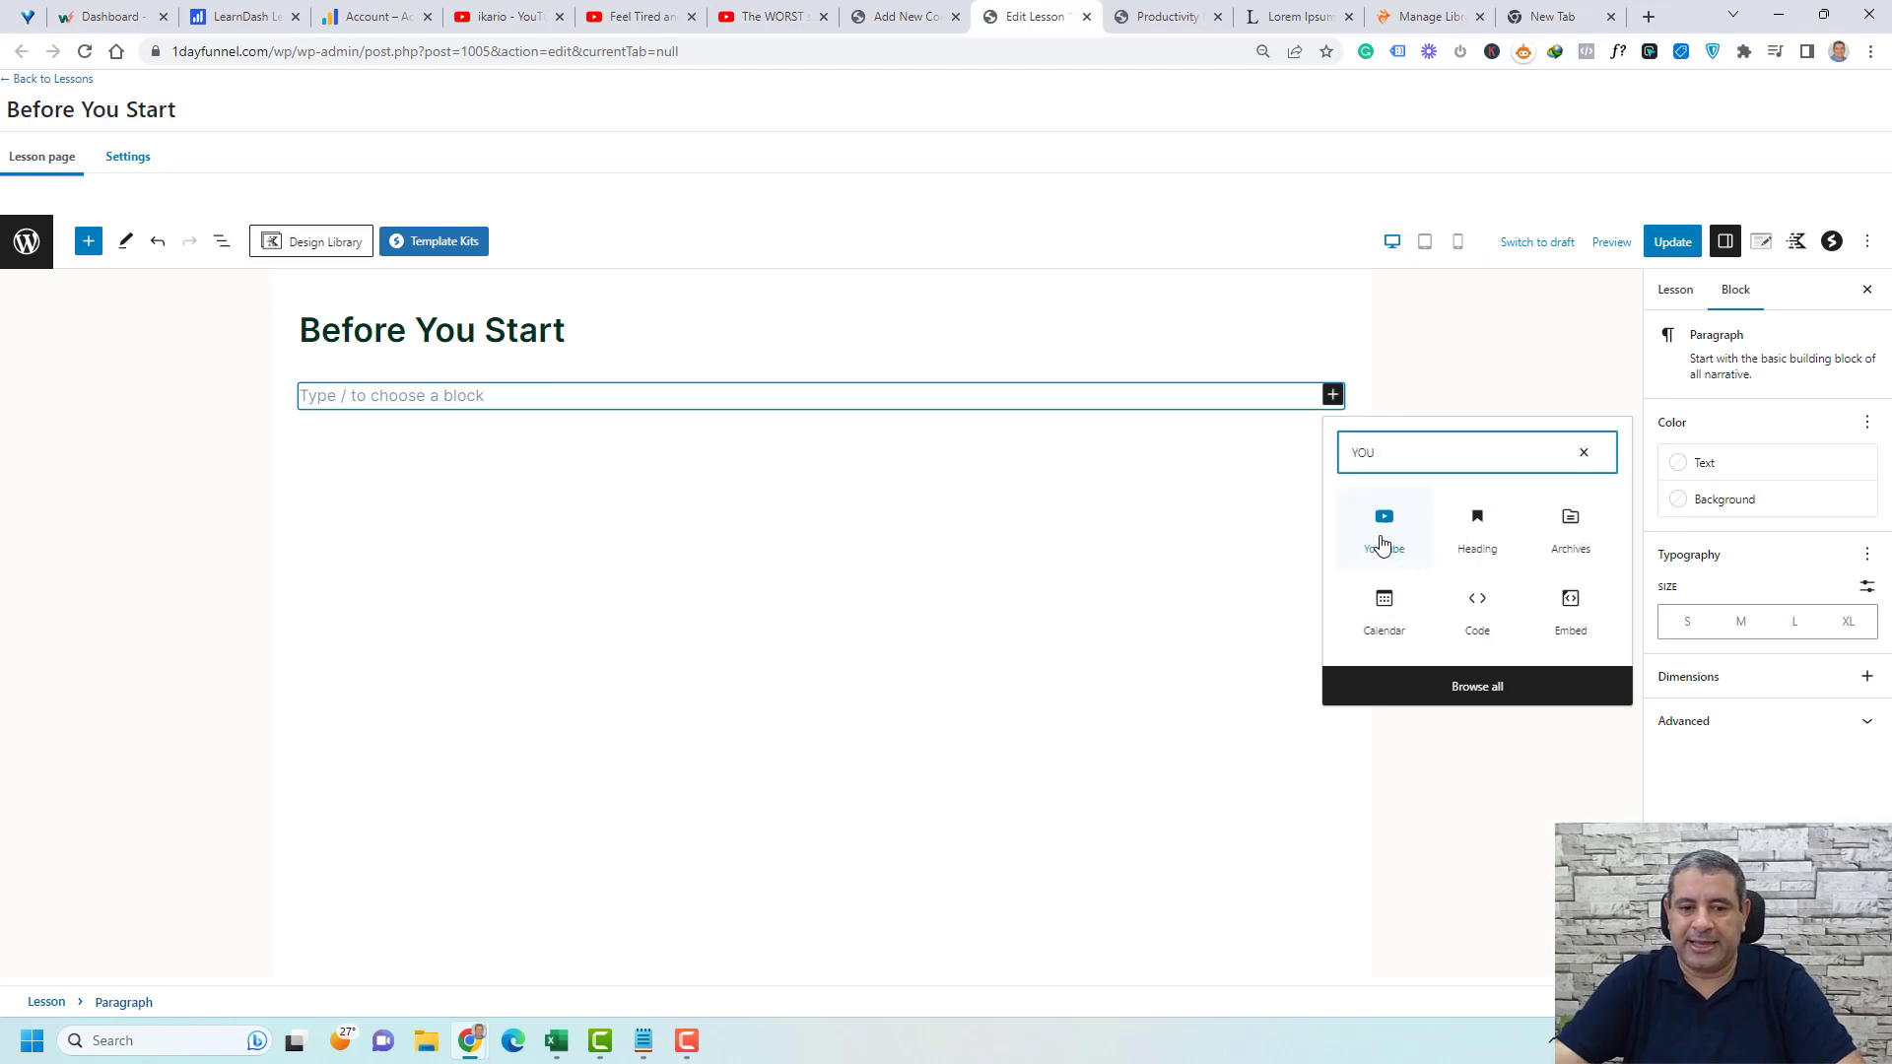
click(1384, 541)
key(ctrl+v)
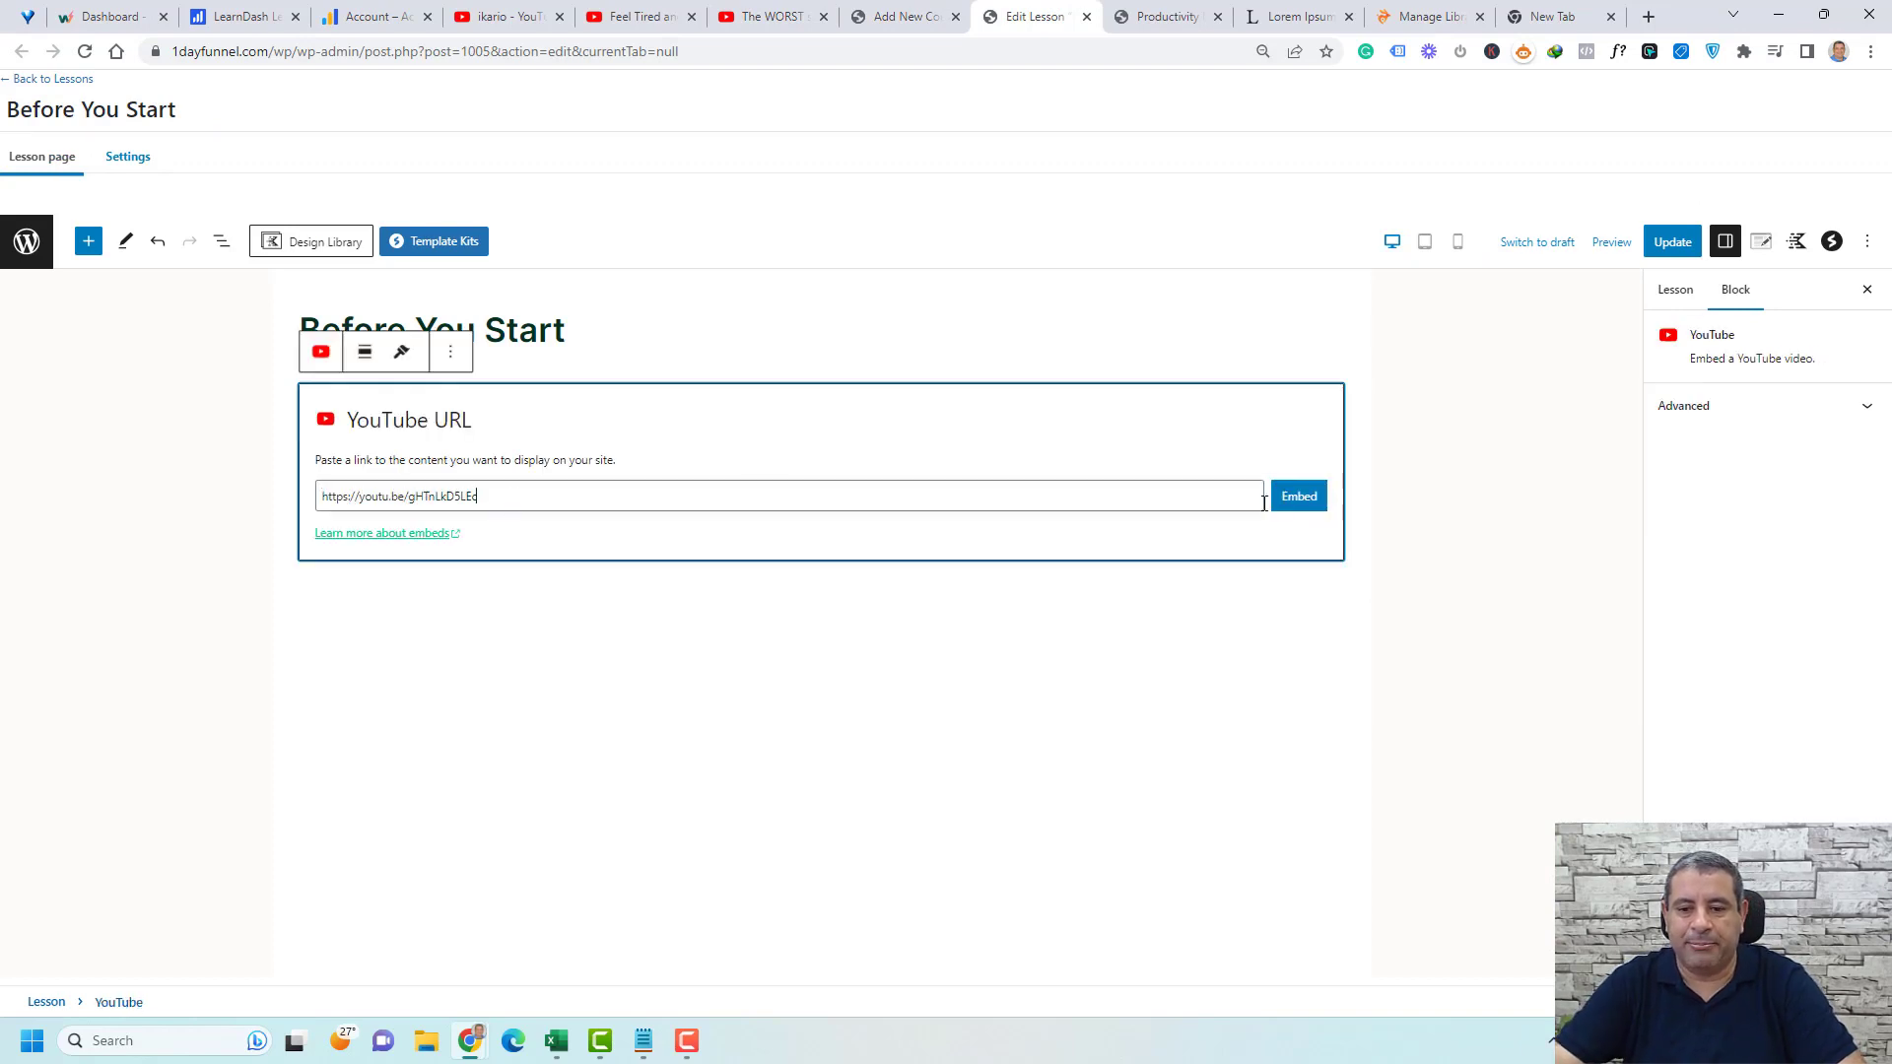
click(1298, 498)
click(1441, 555)
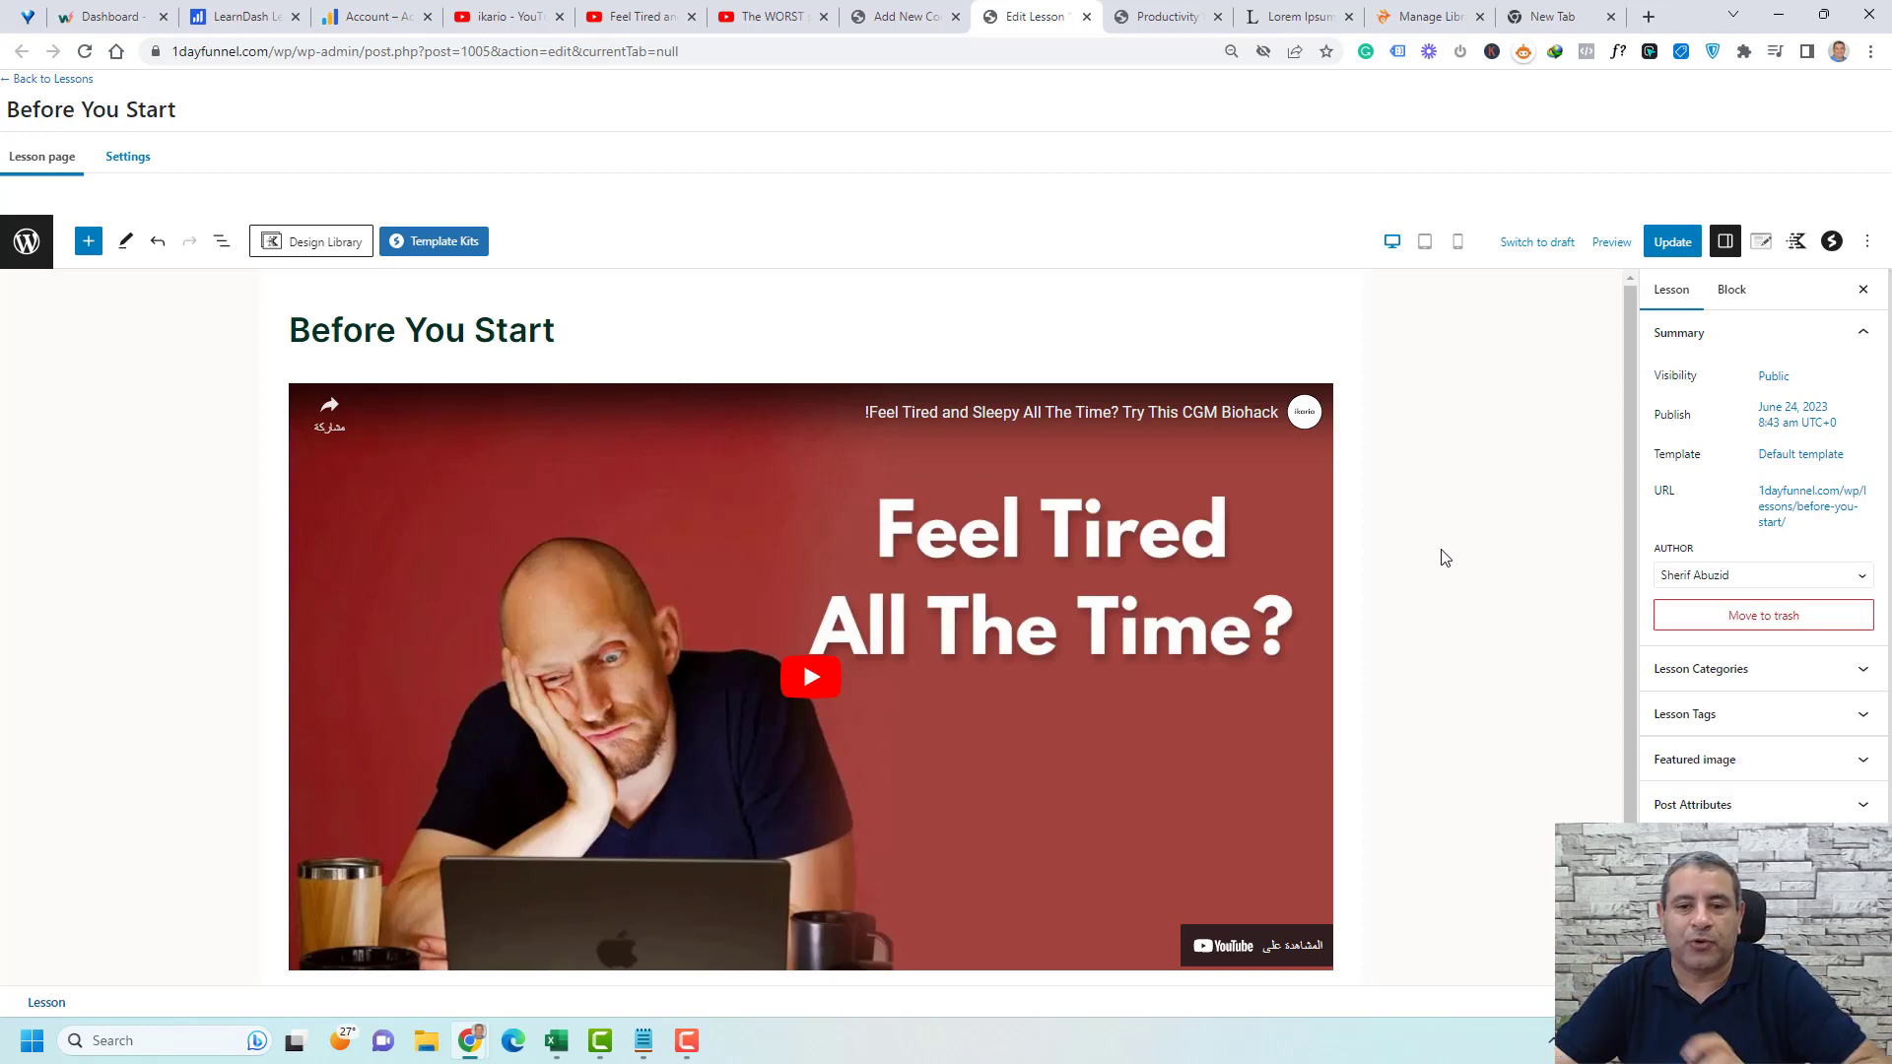
- Remove the YouTube video block from the Before You Start lesson
click(587, 402)
click(486, 352)
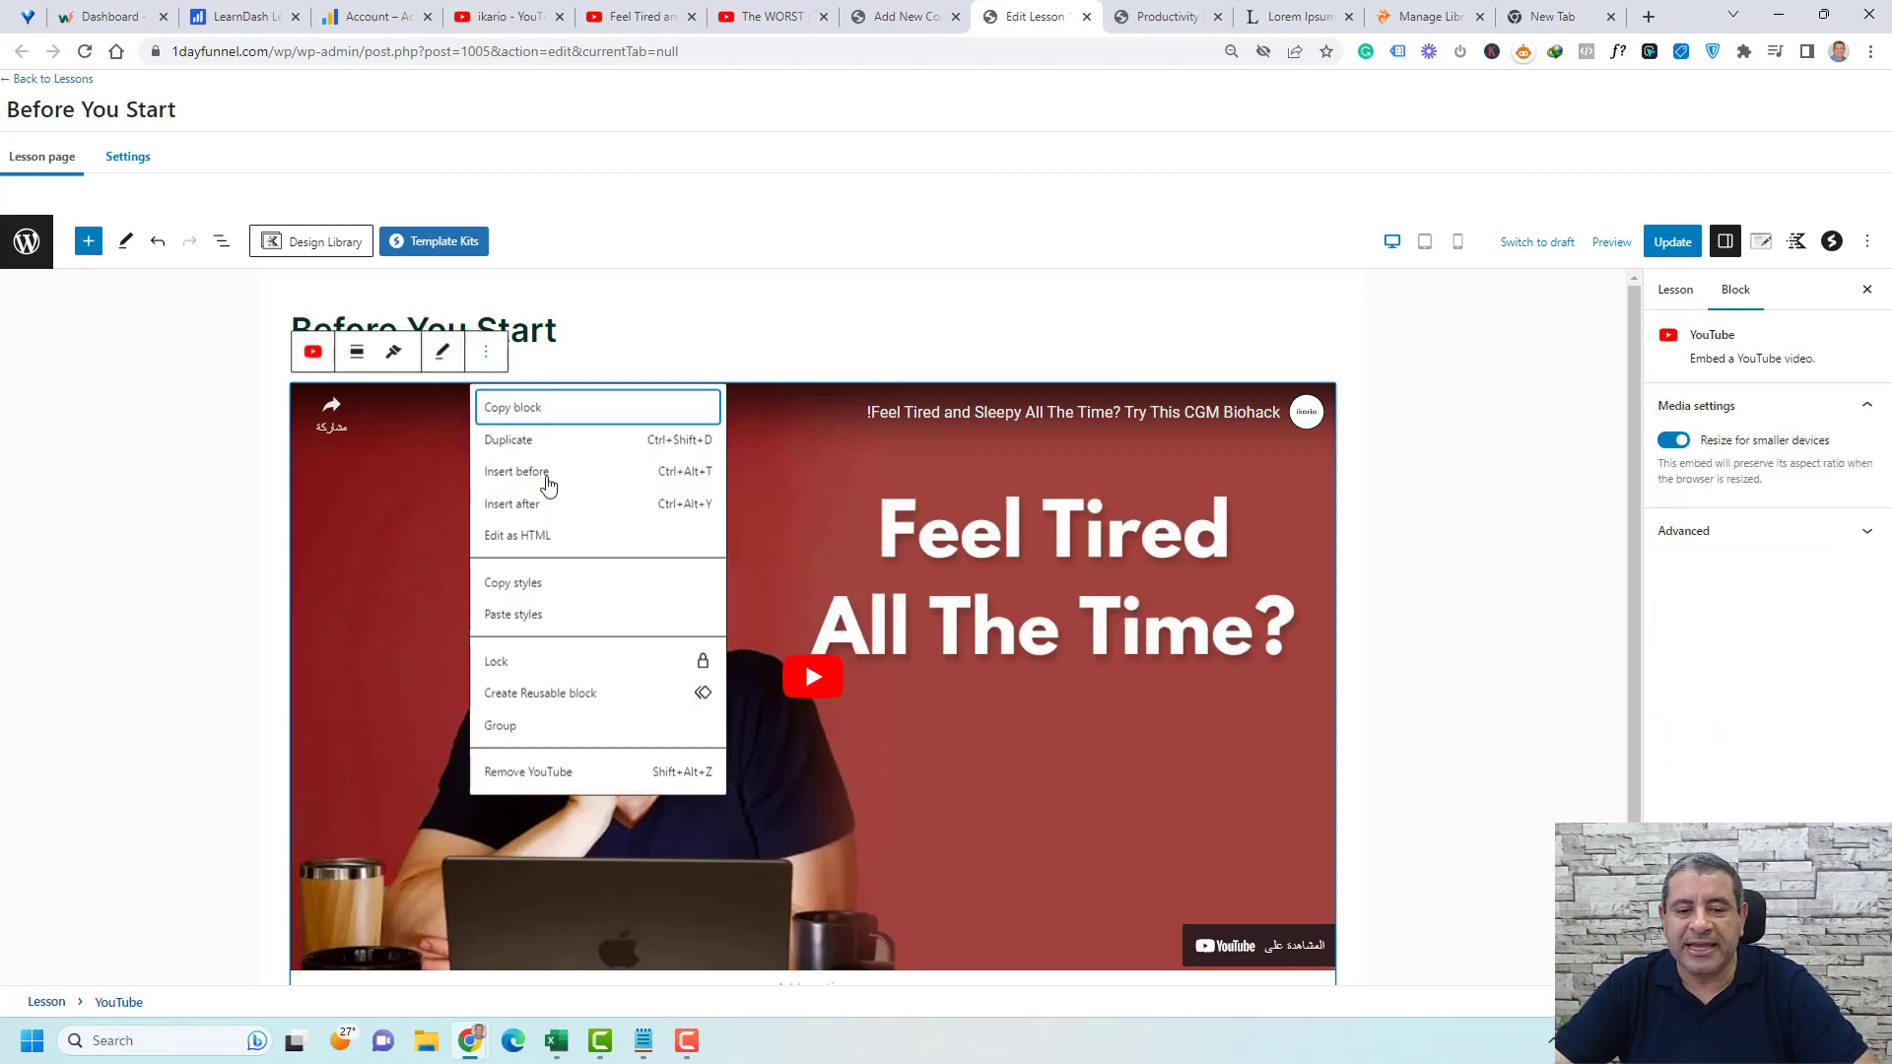
click(554, 774)
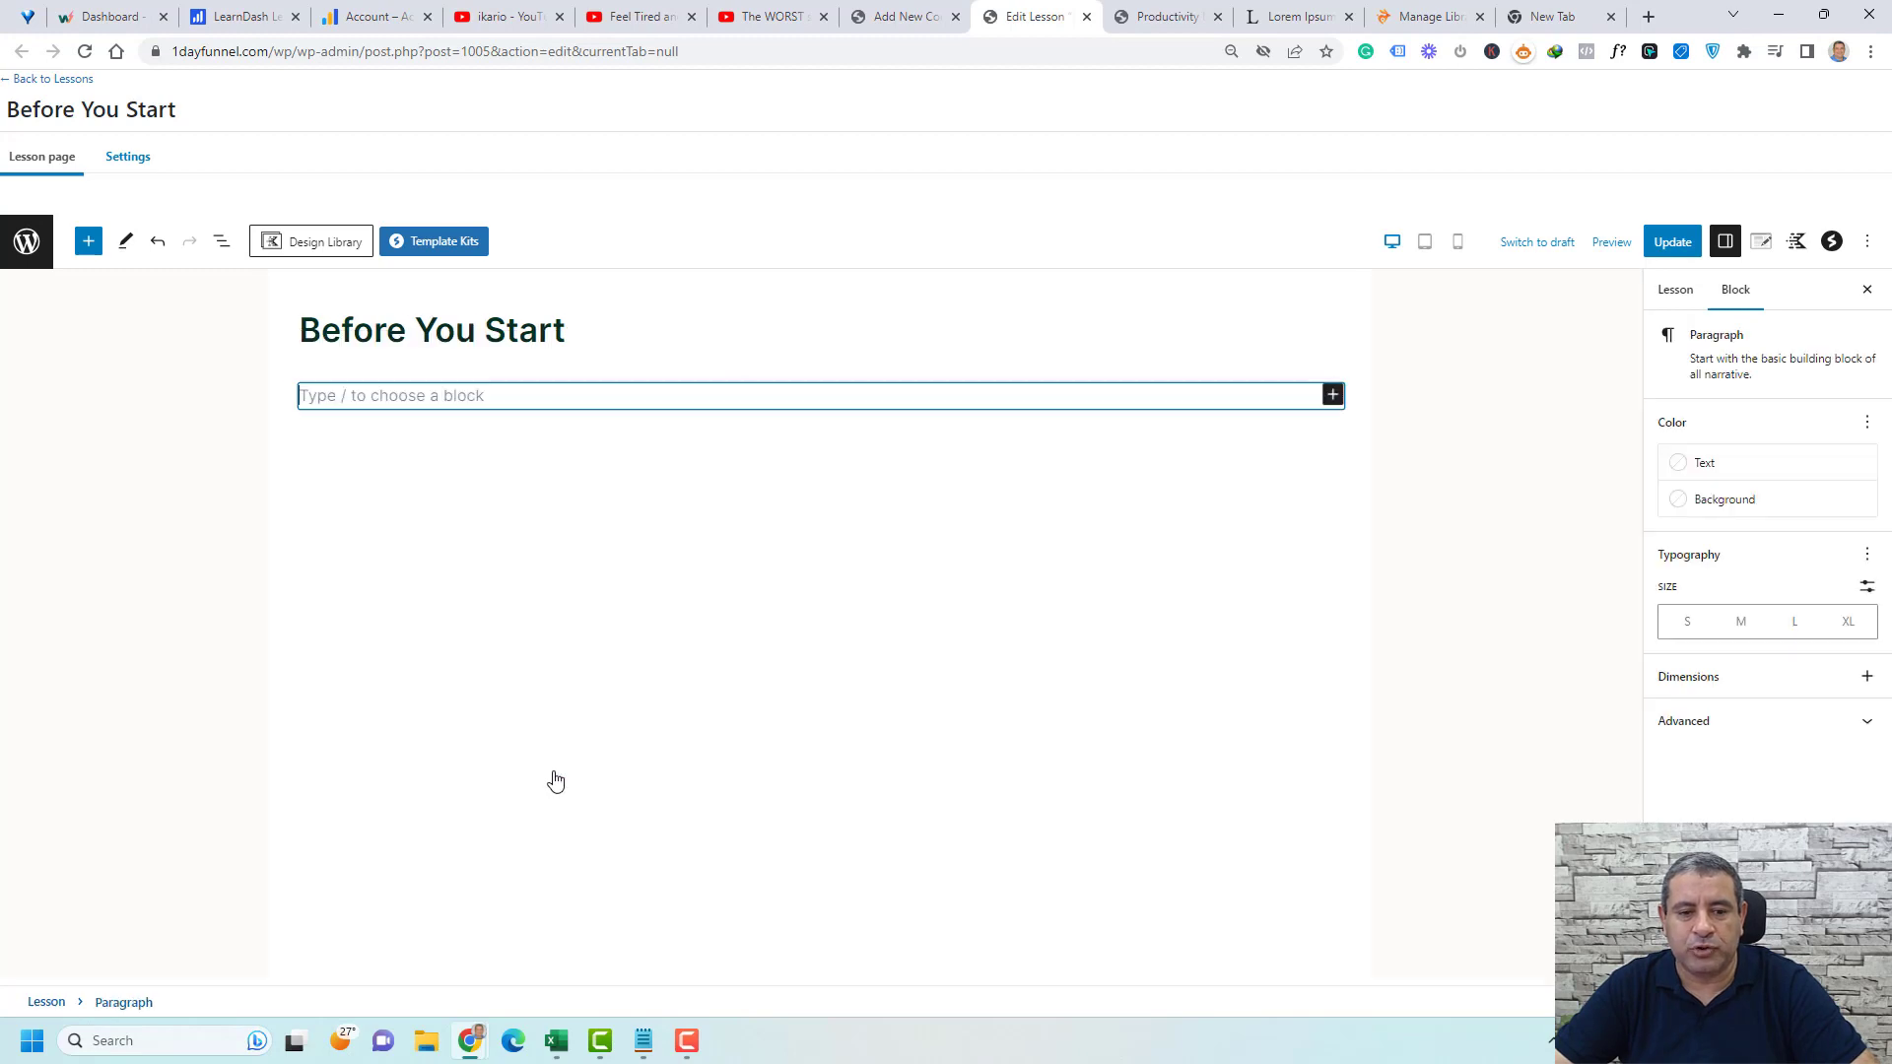
- Switch to the bunny.net video library and copy the embed code of "1 again. Setting up the email settigs.mp4"
click(1424, 14)
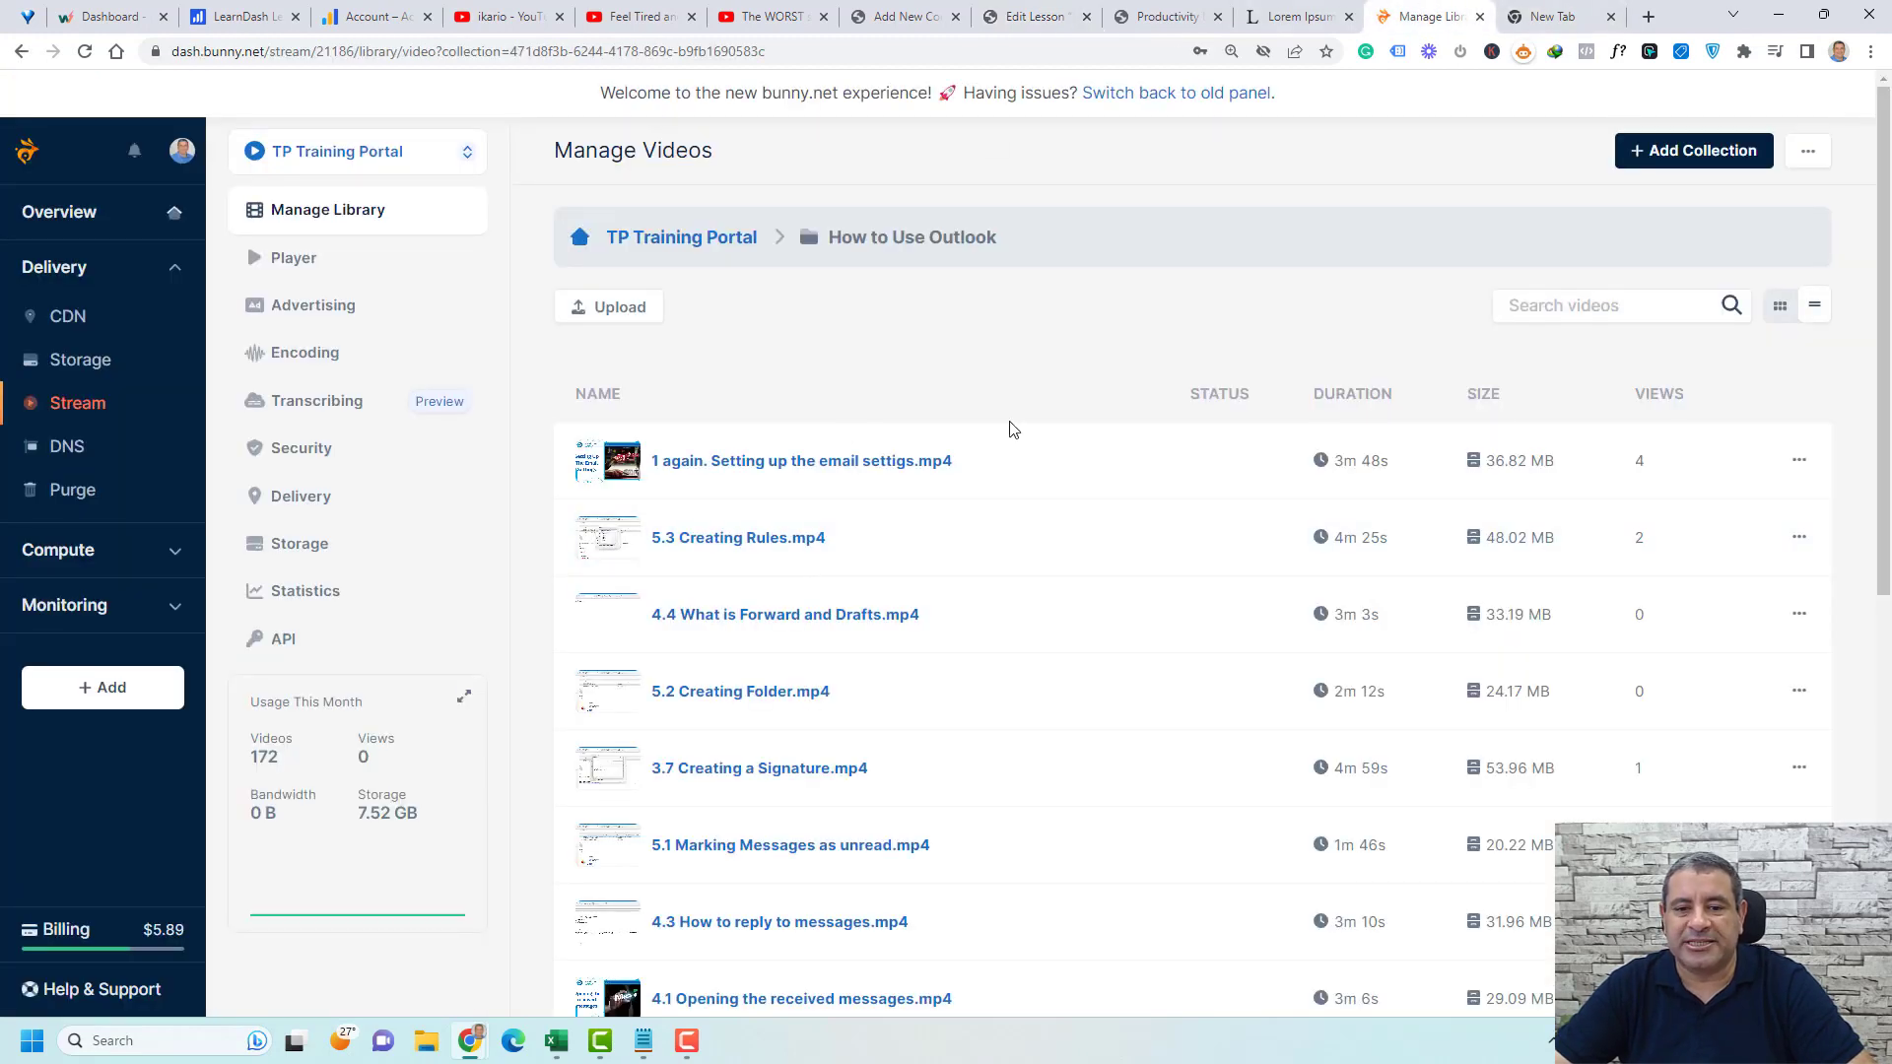
right_click(848, 461)
click(996, 349)
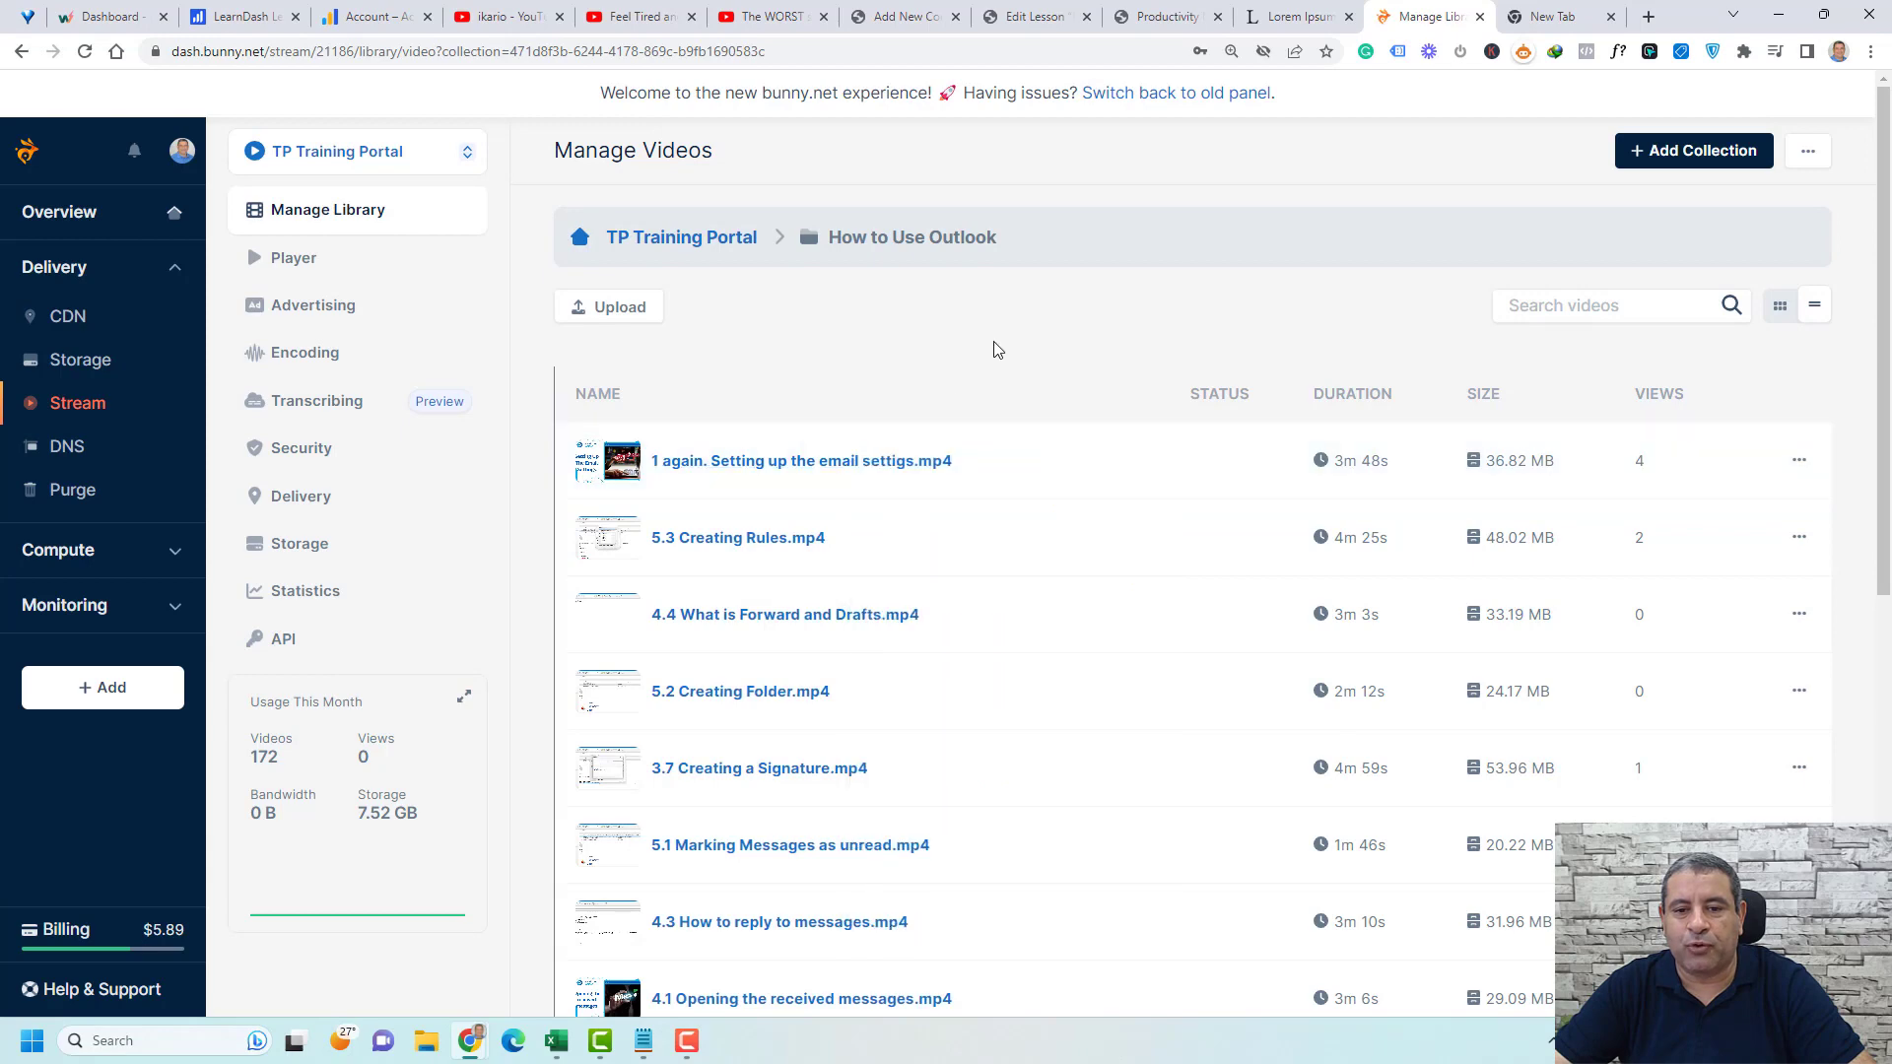
right_click(875, 470)
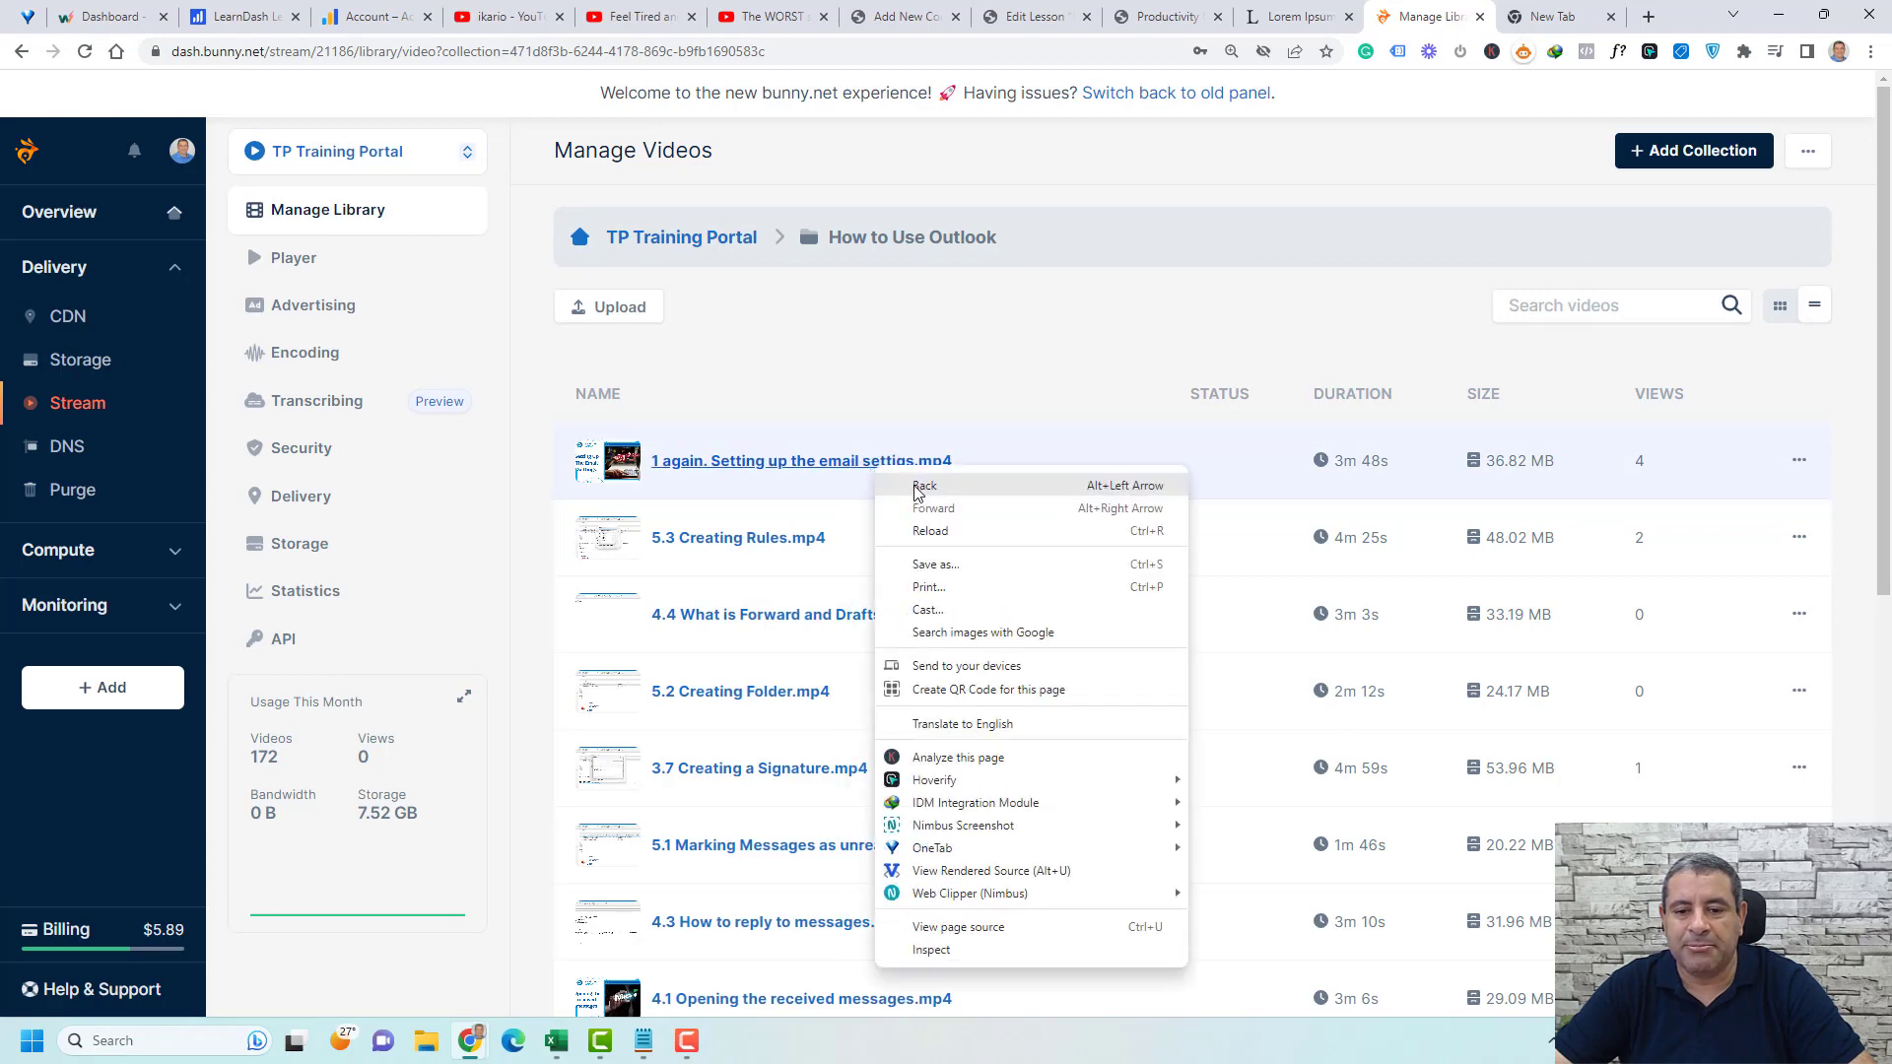
click(1010, 369)
click(819, 473)
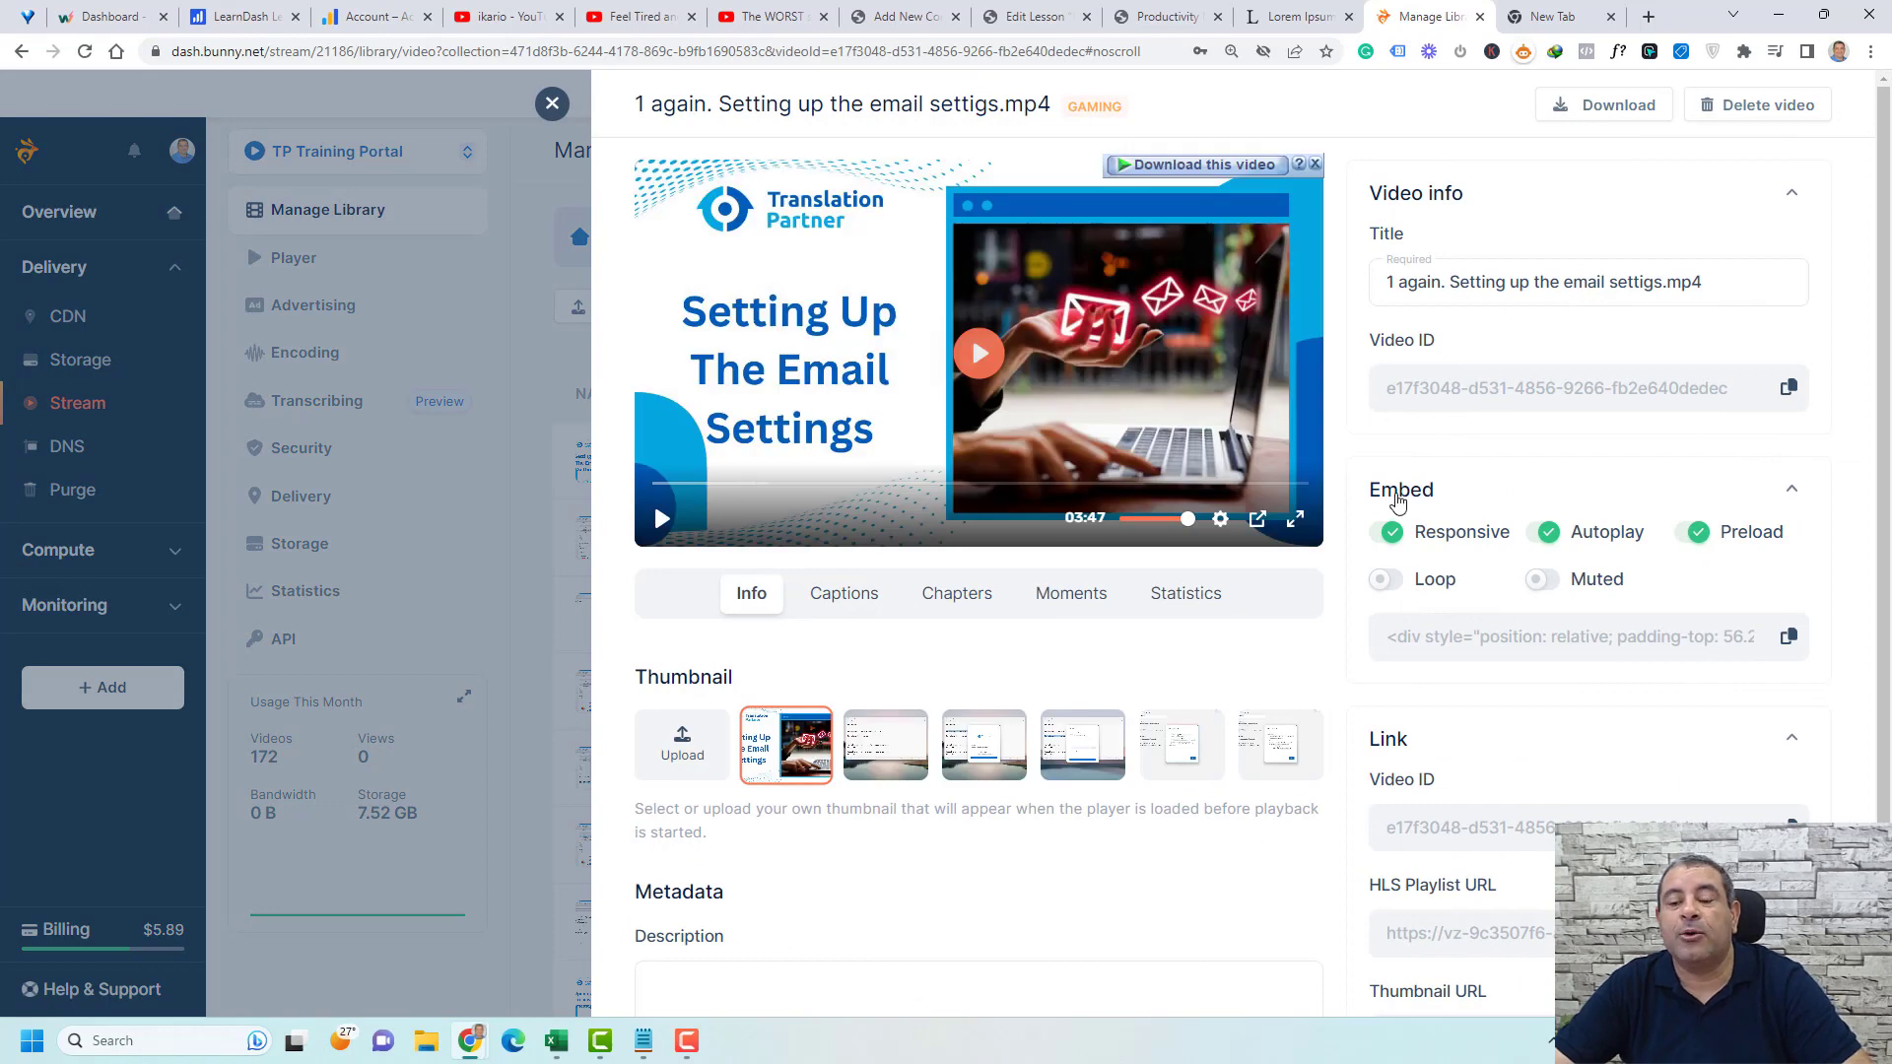
click(1789, 636)
- Back in the lesson editor, insert a Custom HTML block containing the copied video embed code and update the lesson
click(1056, 15)
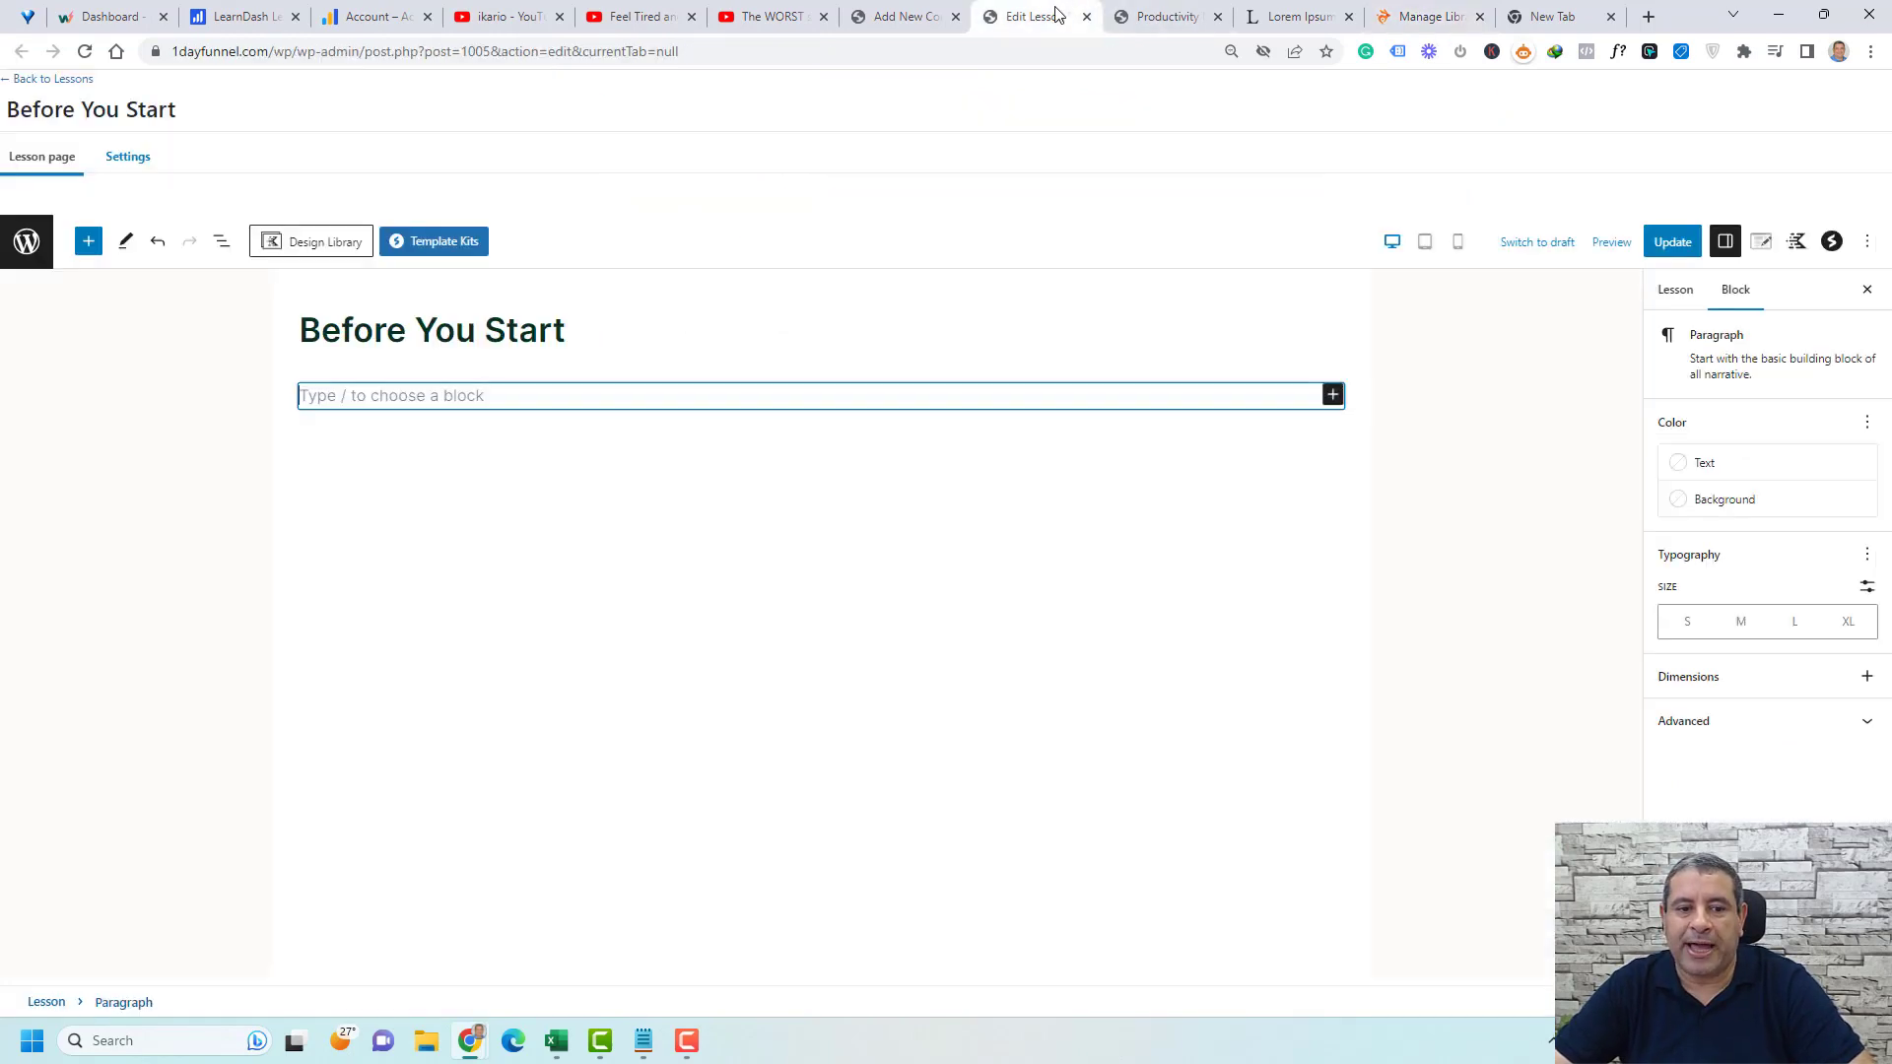
click(1335, 396)
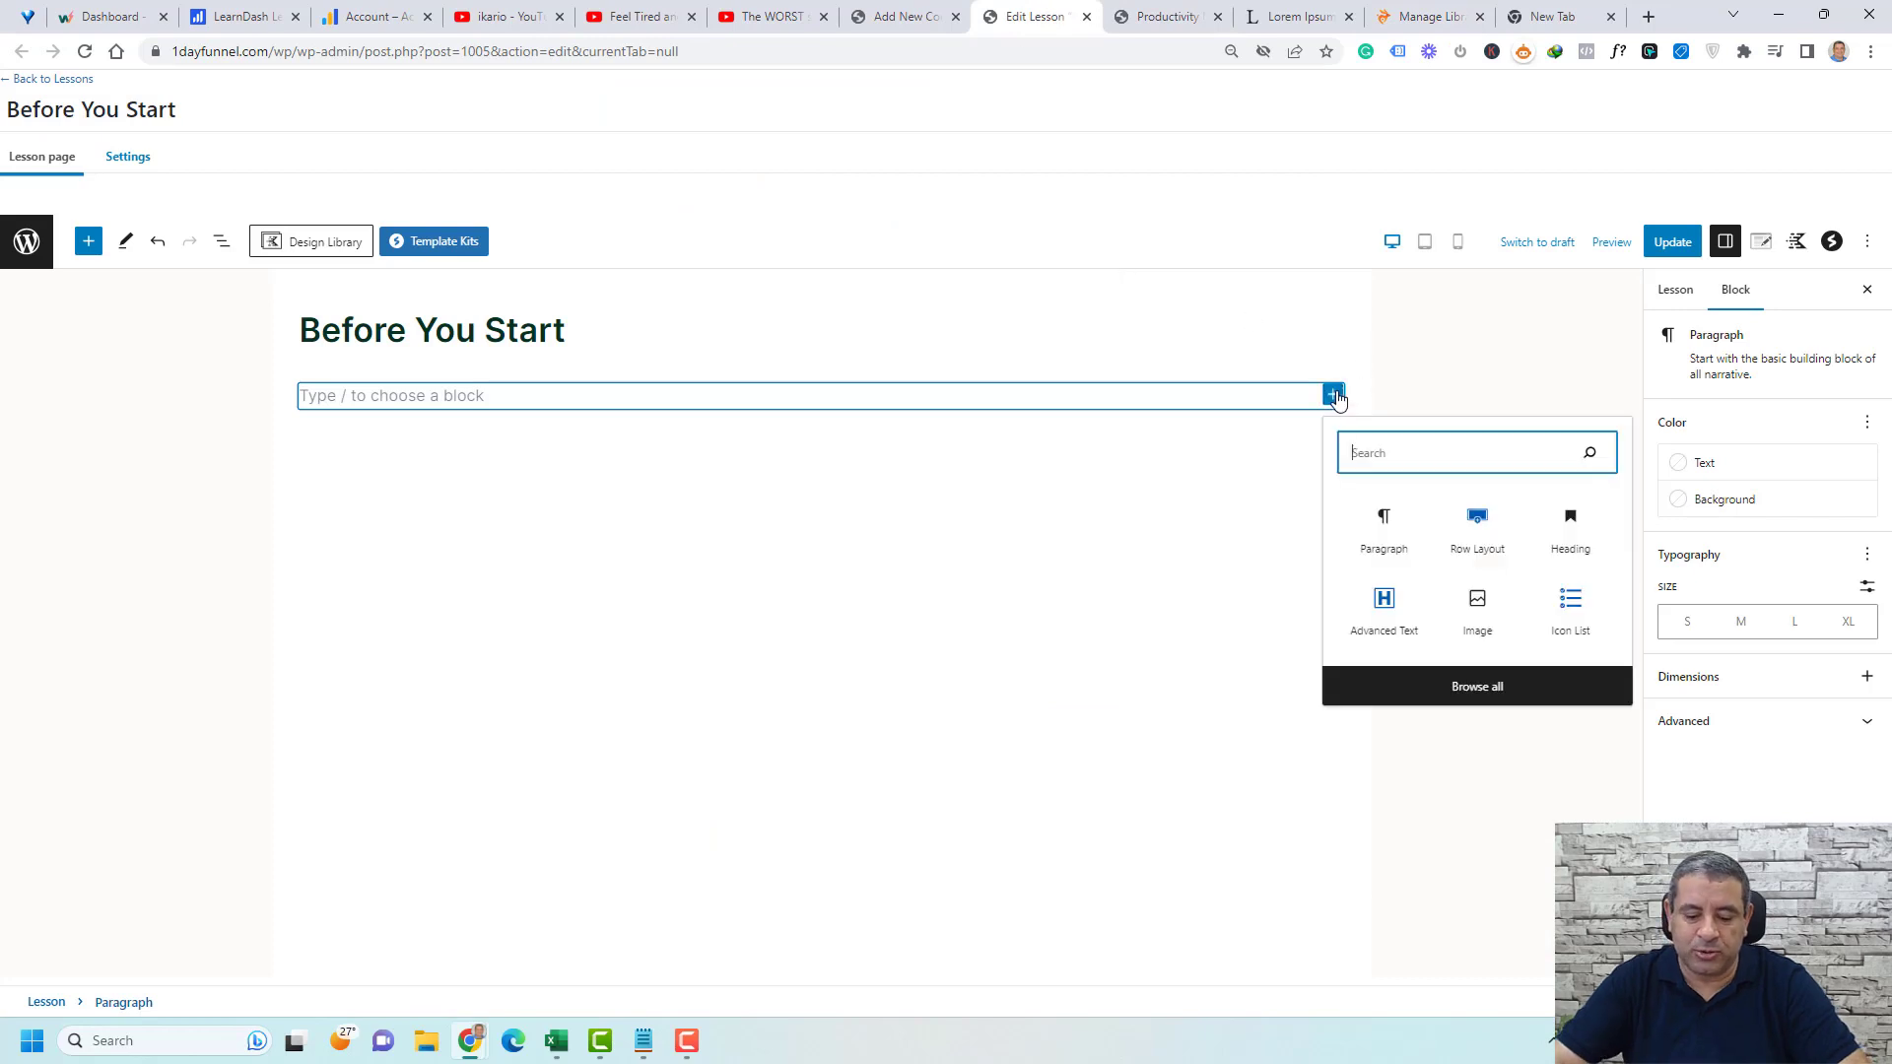
text(CUS)
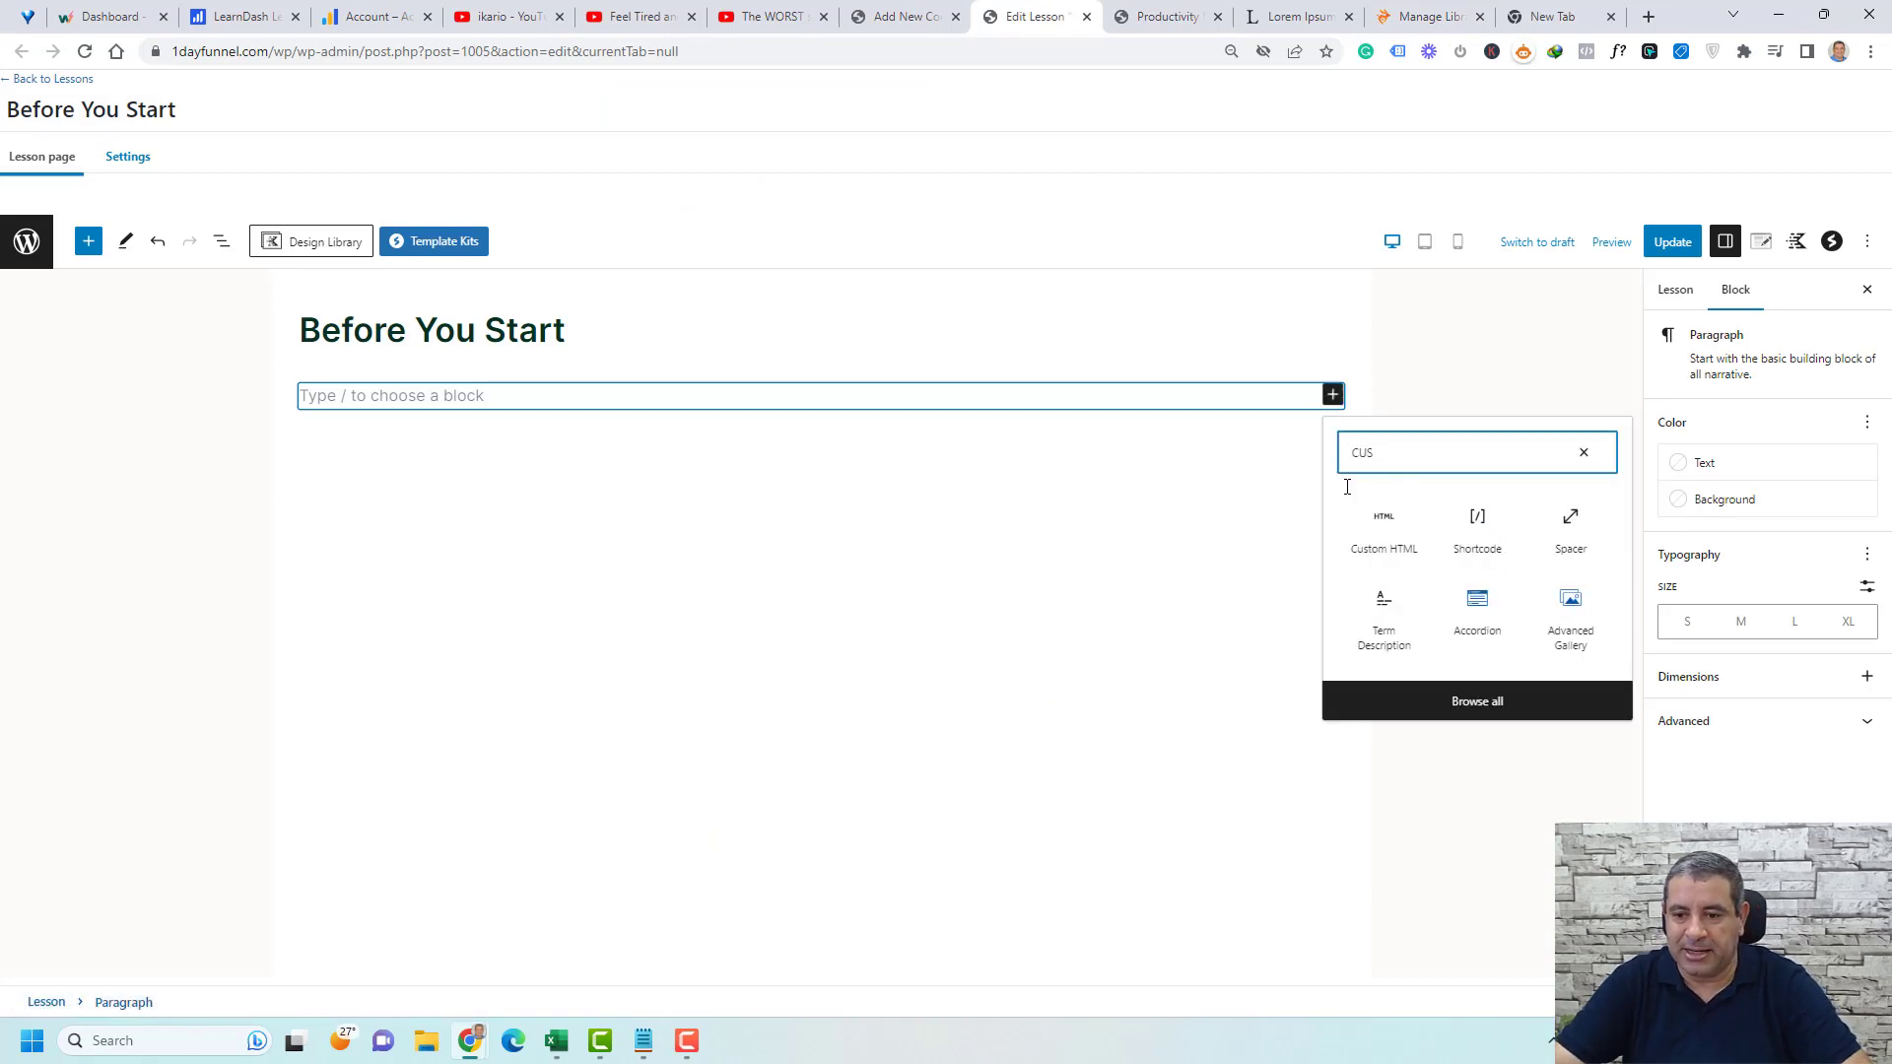
click(1384, 532)
key(ctrl+v)
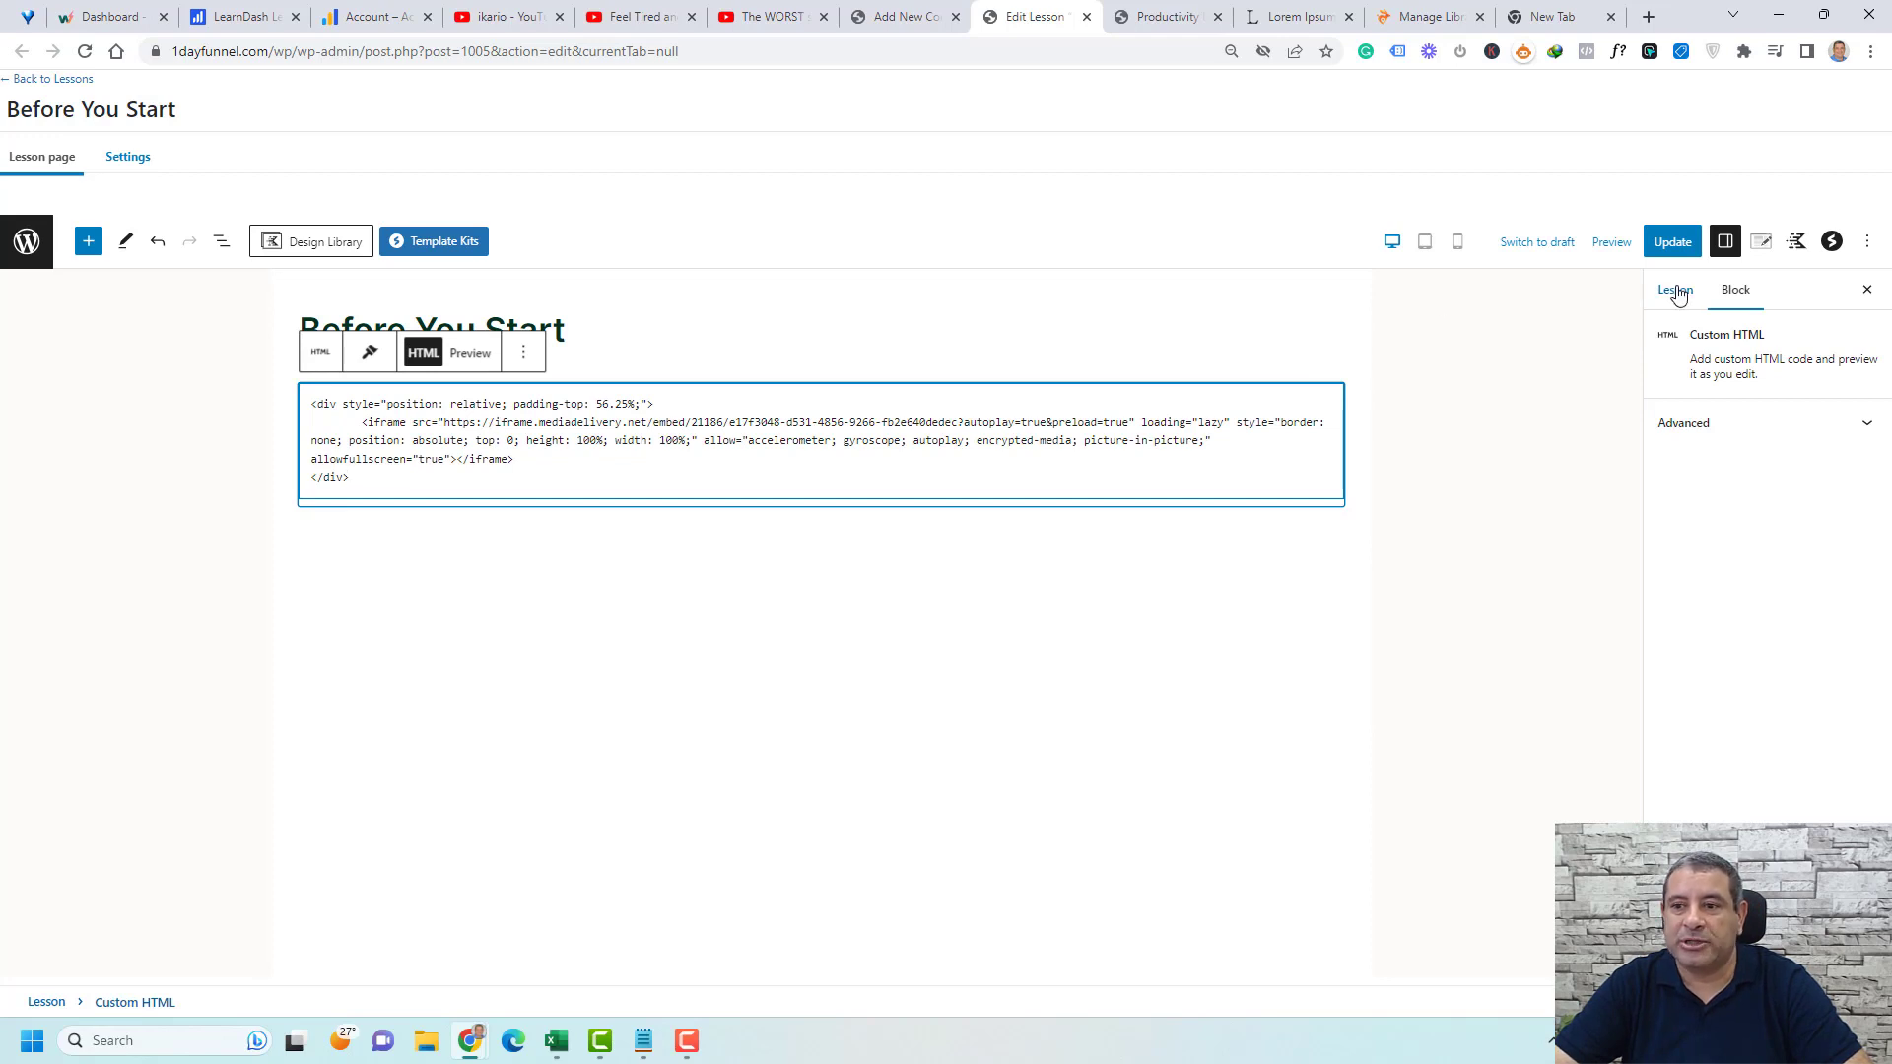
click(1672, 242)
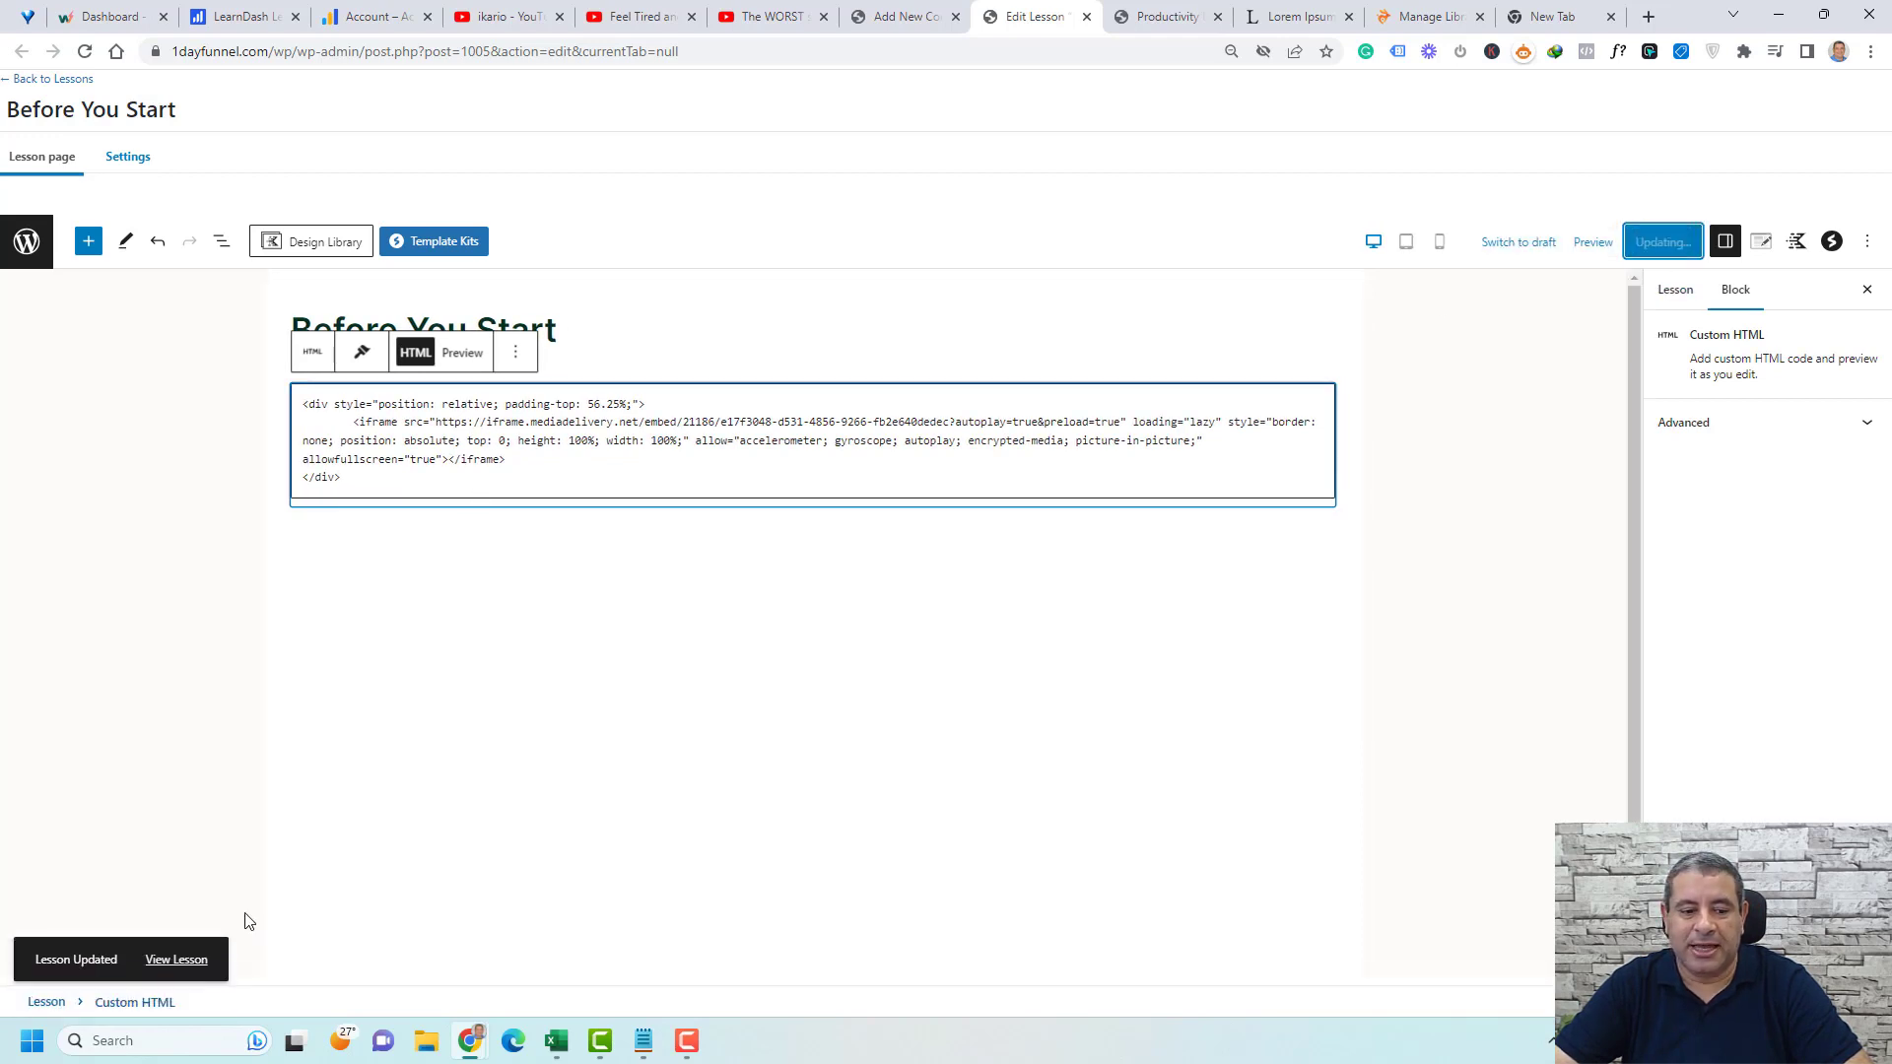
- View the published Before You Start lesson in a new browser tab and check the embedded video
right_click(180, 971)
click(247, 690)
scroll(539, 467, down, 1)
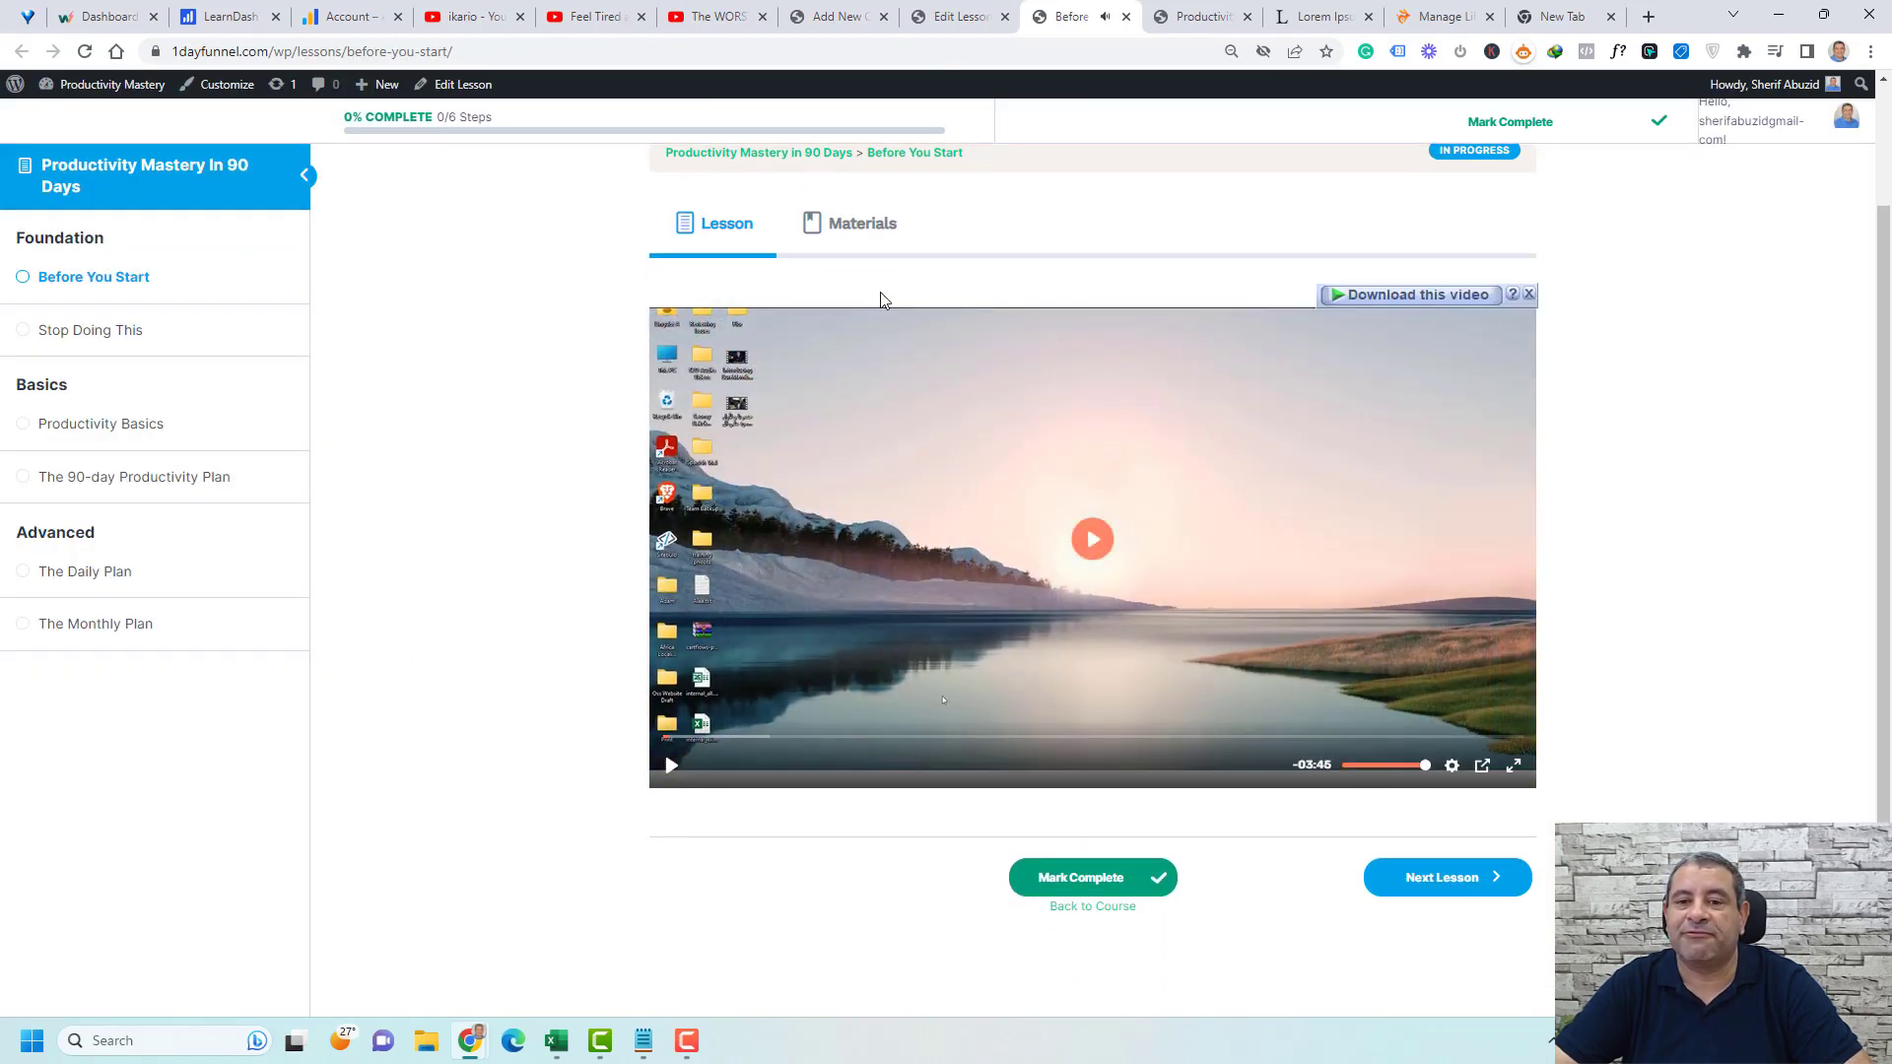
scroll(582, 536, up, 2)
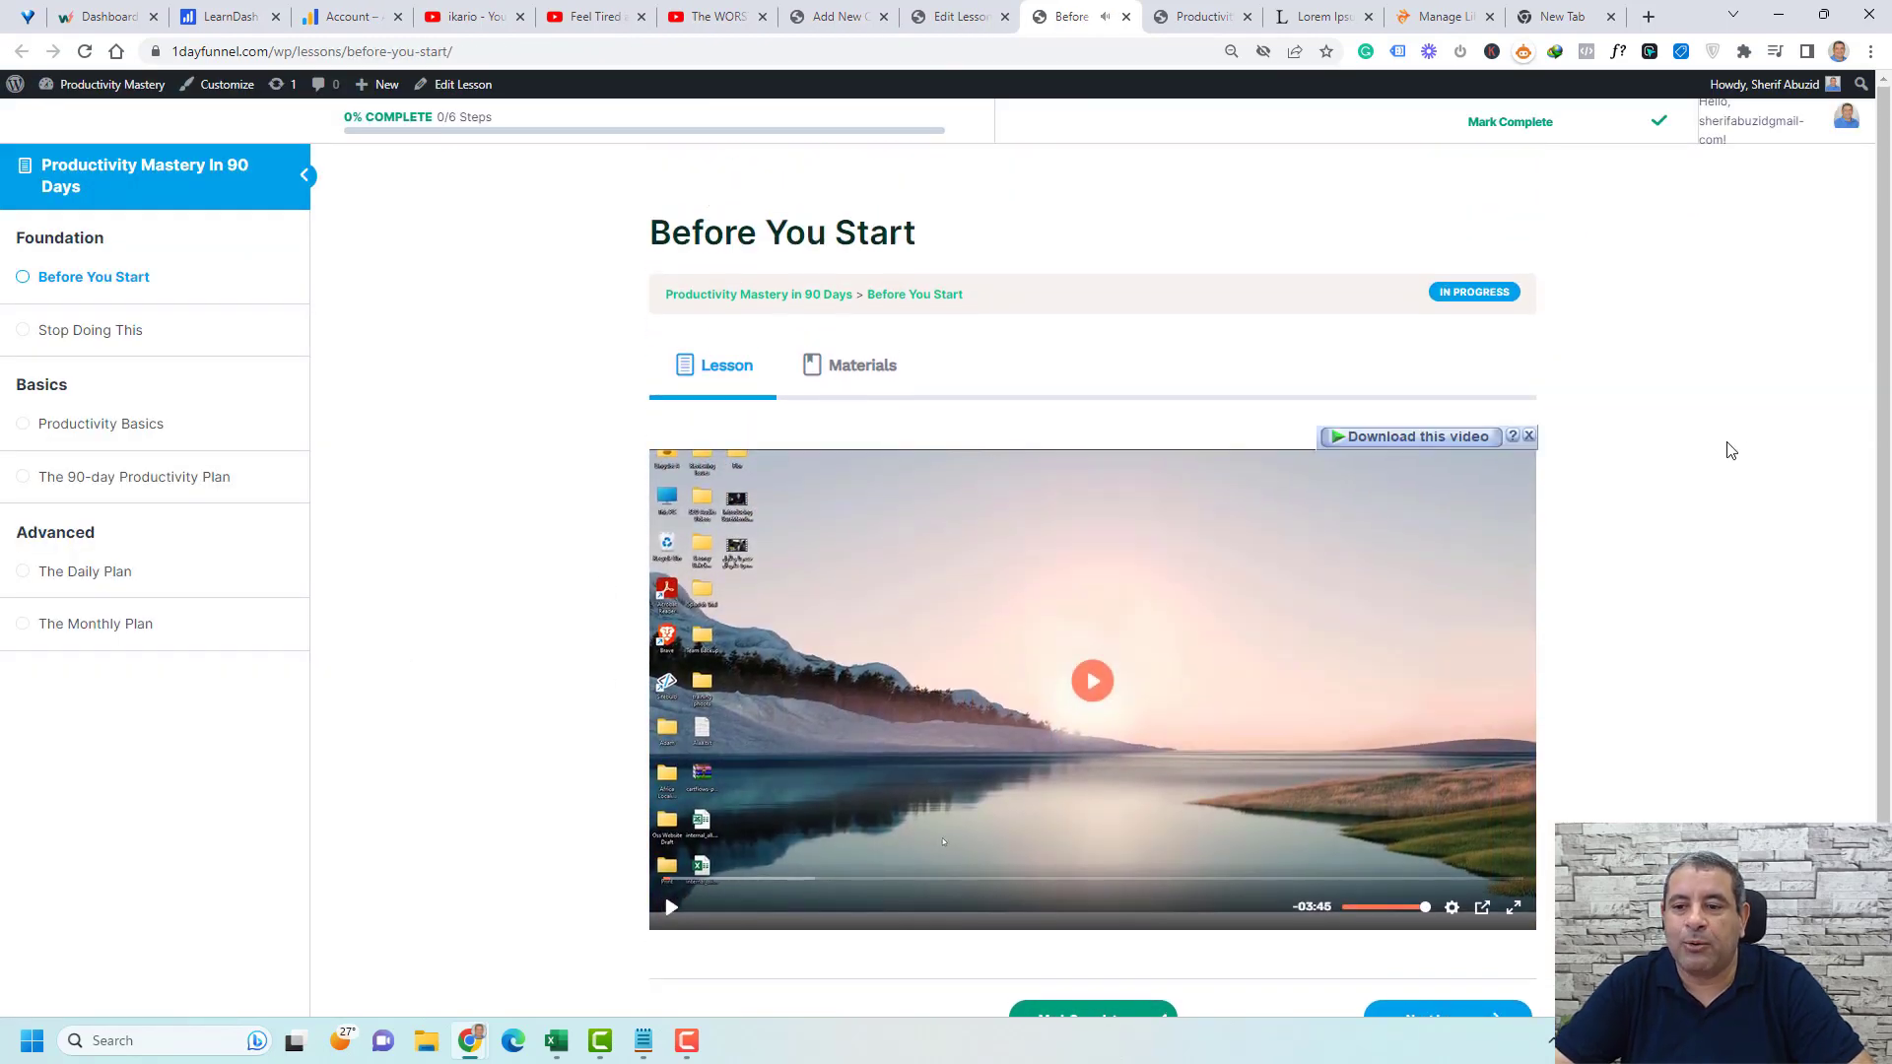
click(1528, 436)
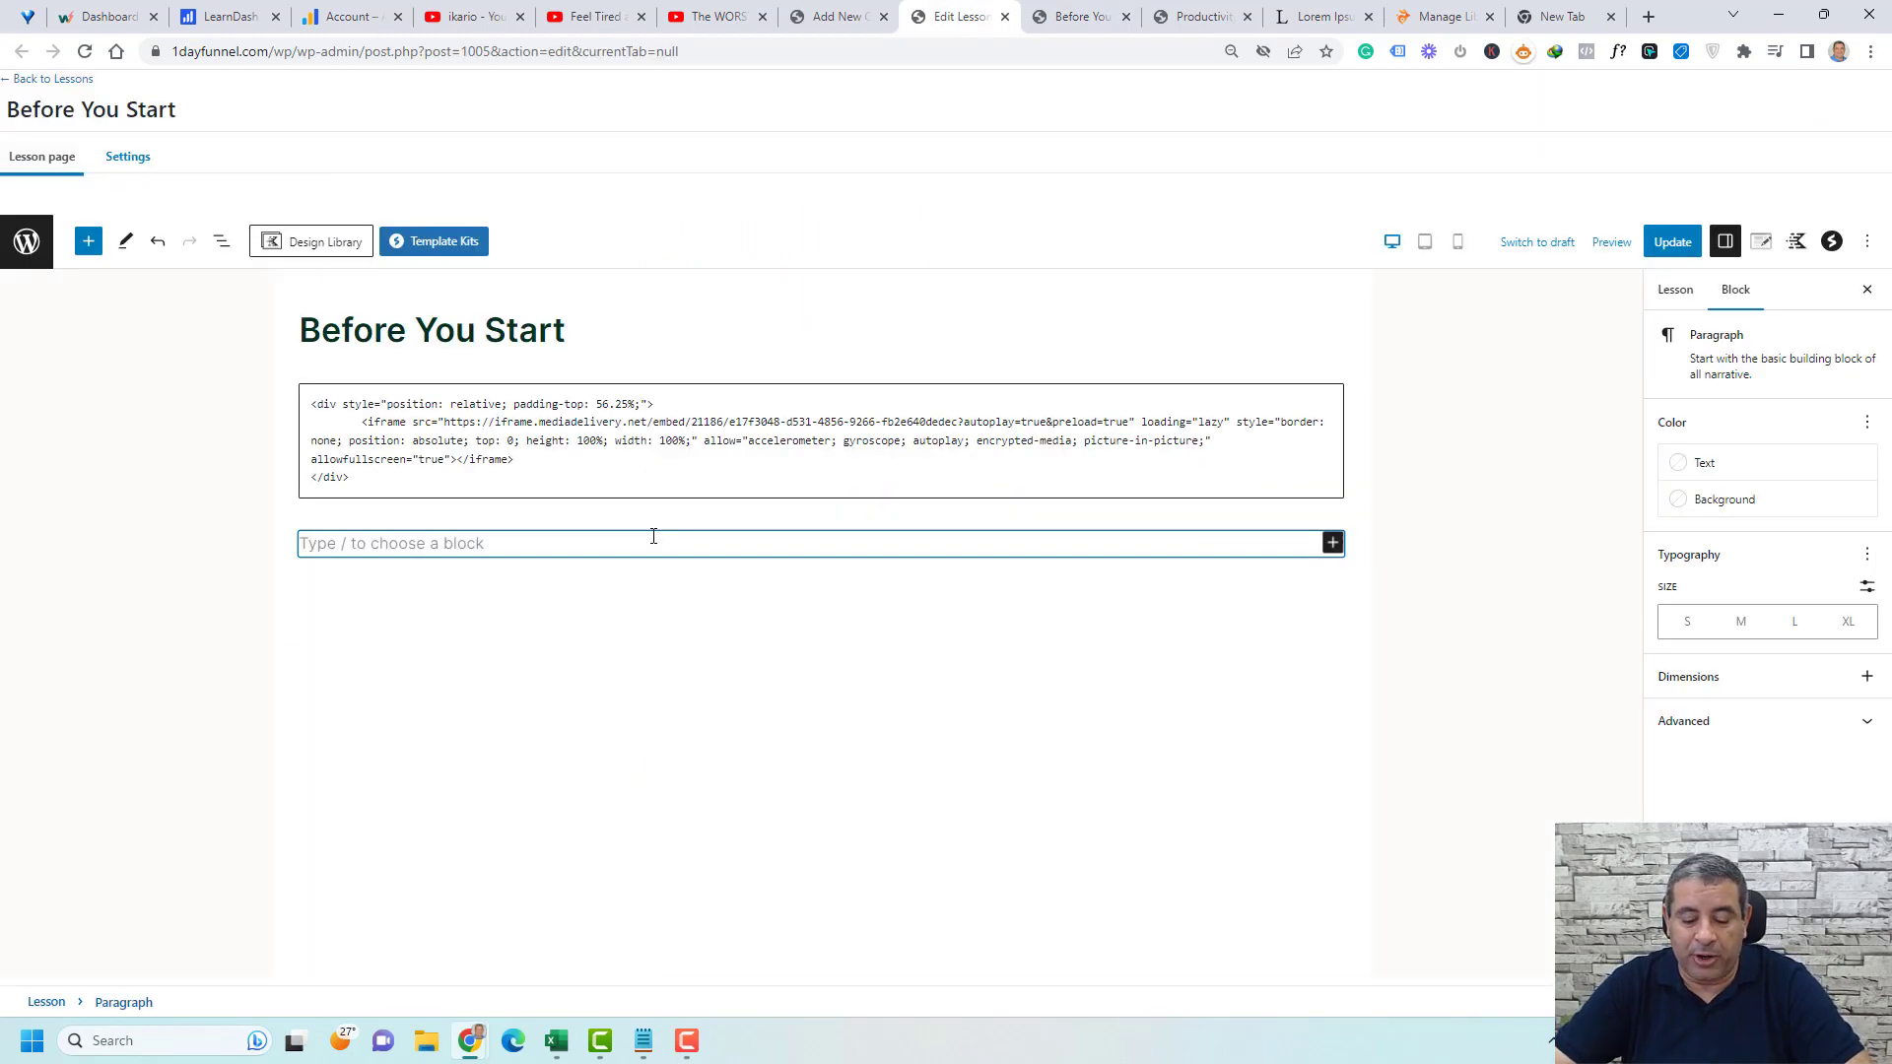
- Paste the Lorem Ipsum headings and paragraphs below the video embed code and update the lesson
key(ctrl+v)
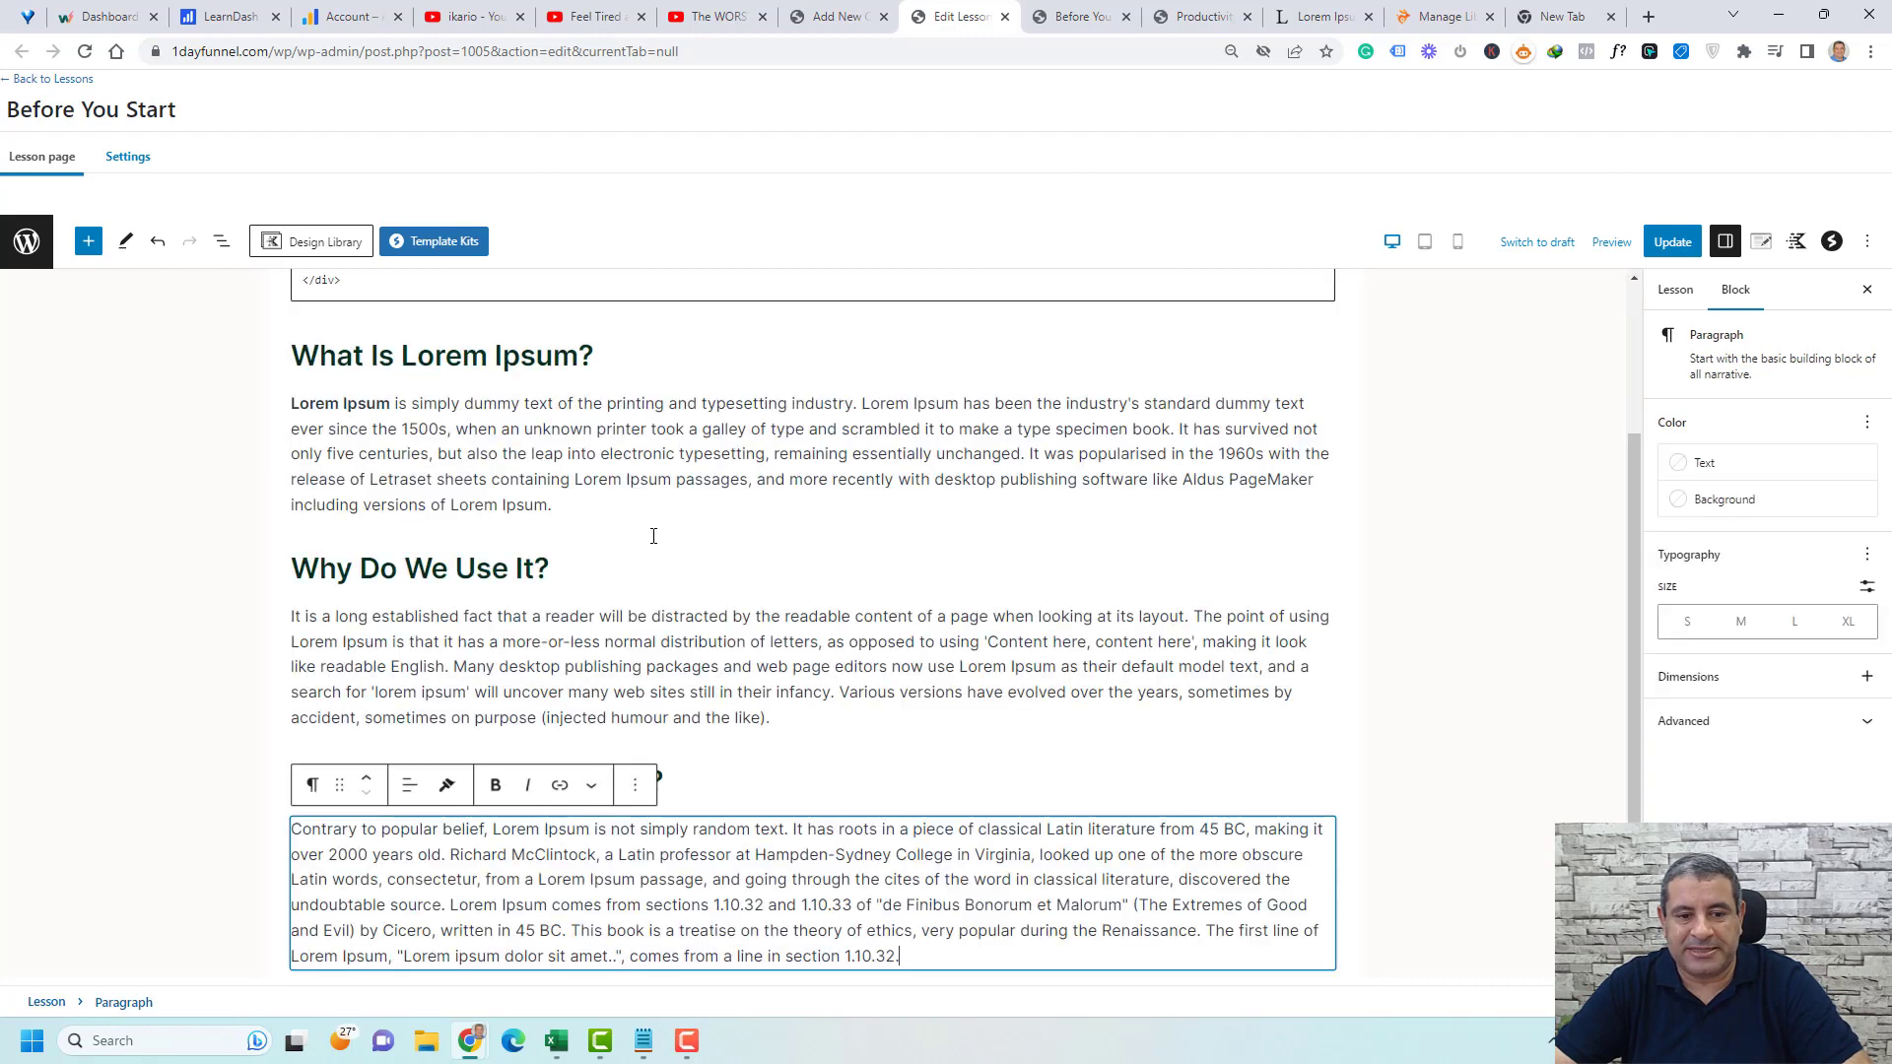
scroll(653, 535, up, 2)
click(518, 558)
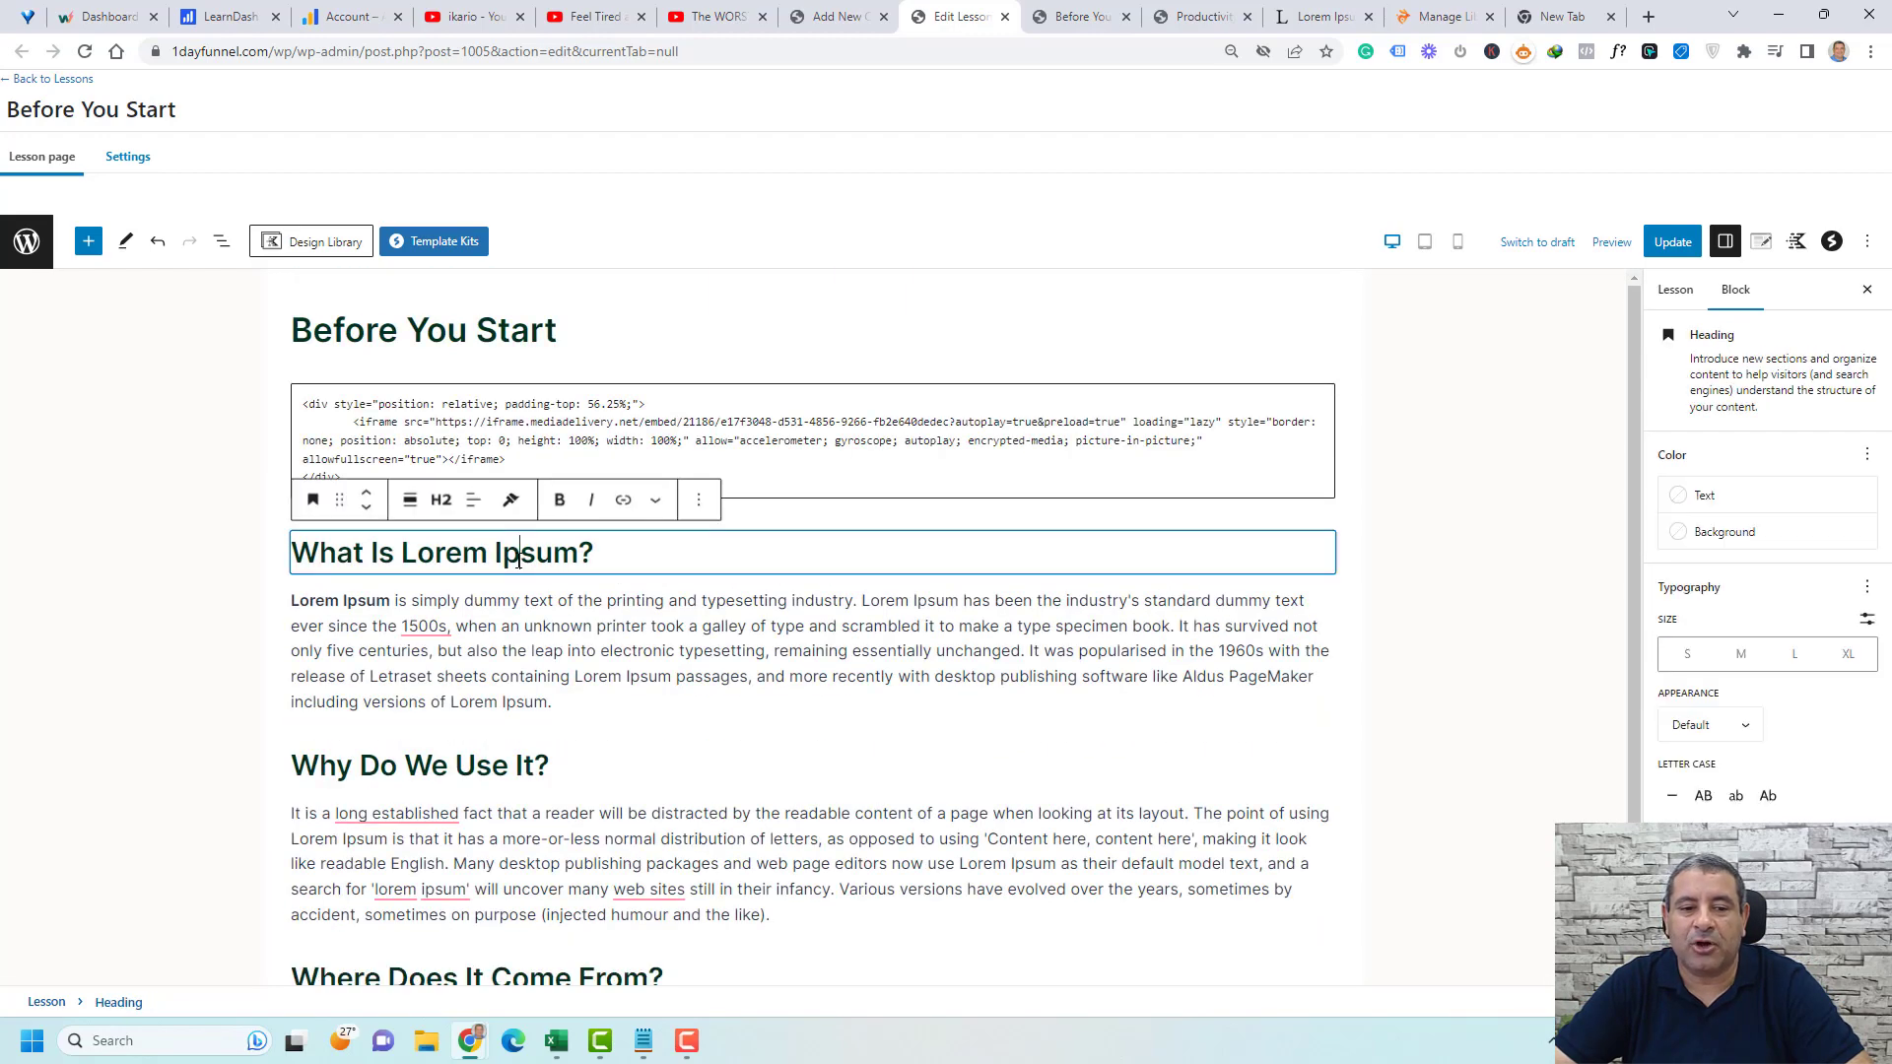
click(1672, 241)
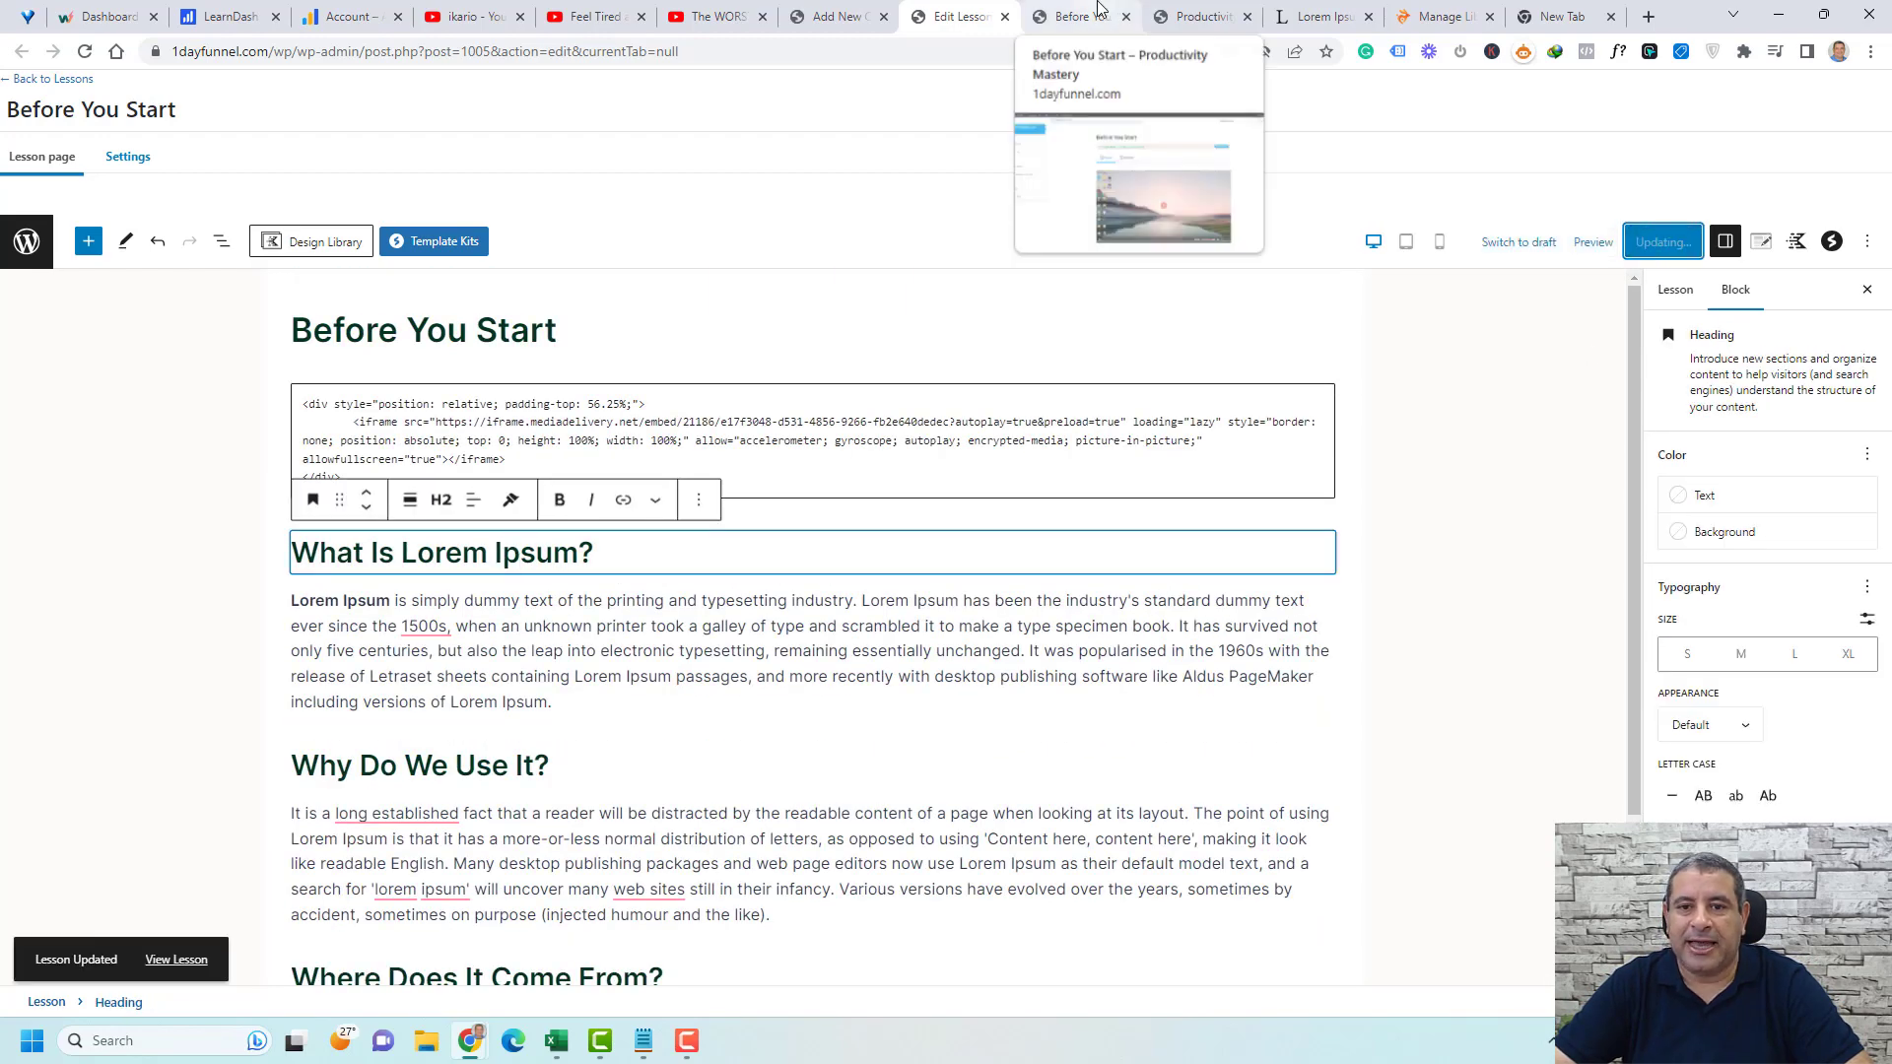
- Reload the published lesson page and review the text below the video and the lesson materials
click(1081, 17)
key(F5)
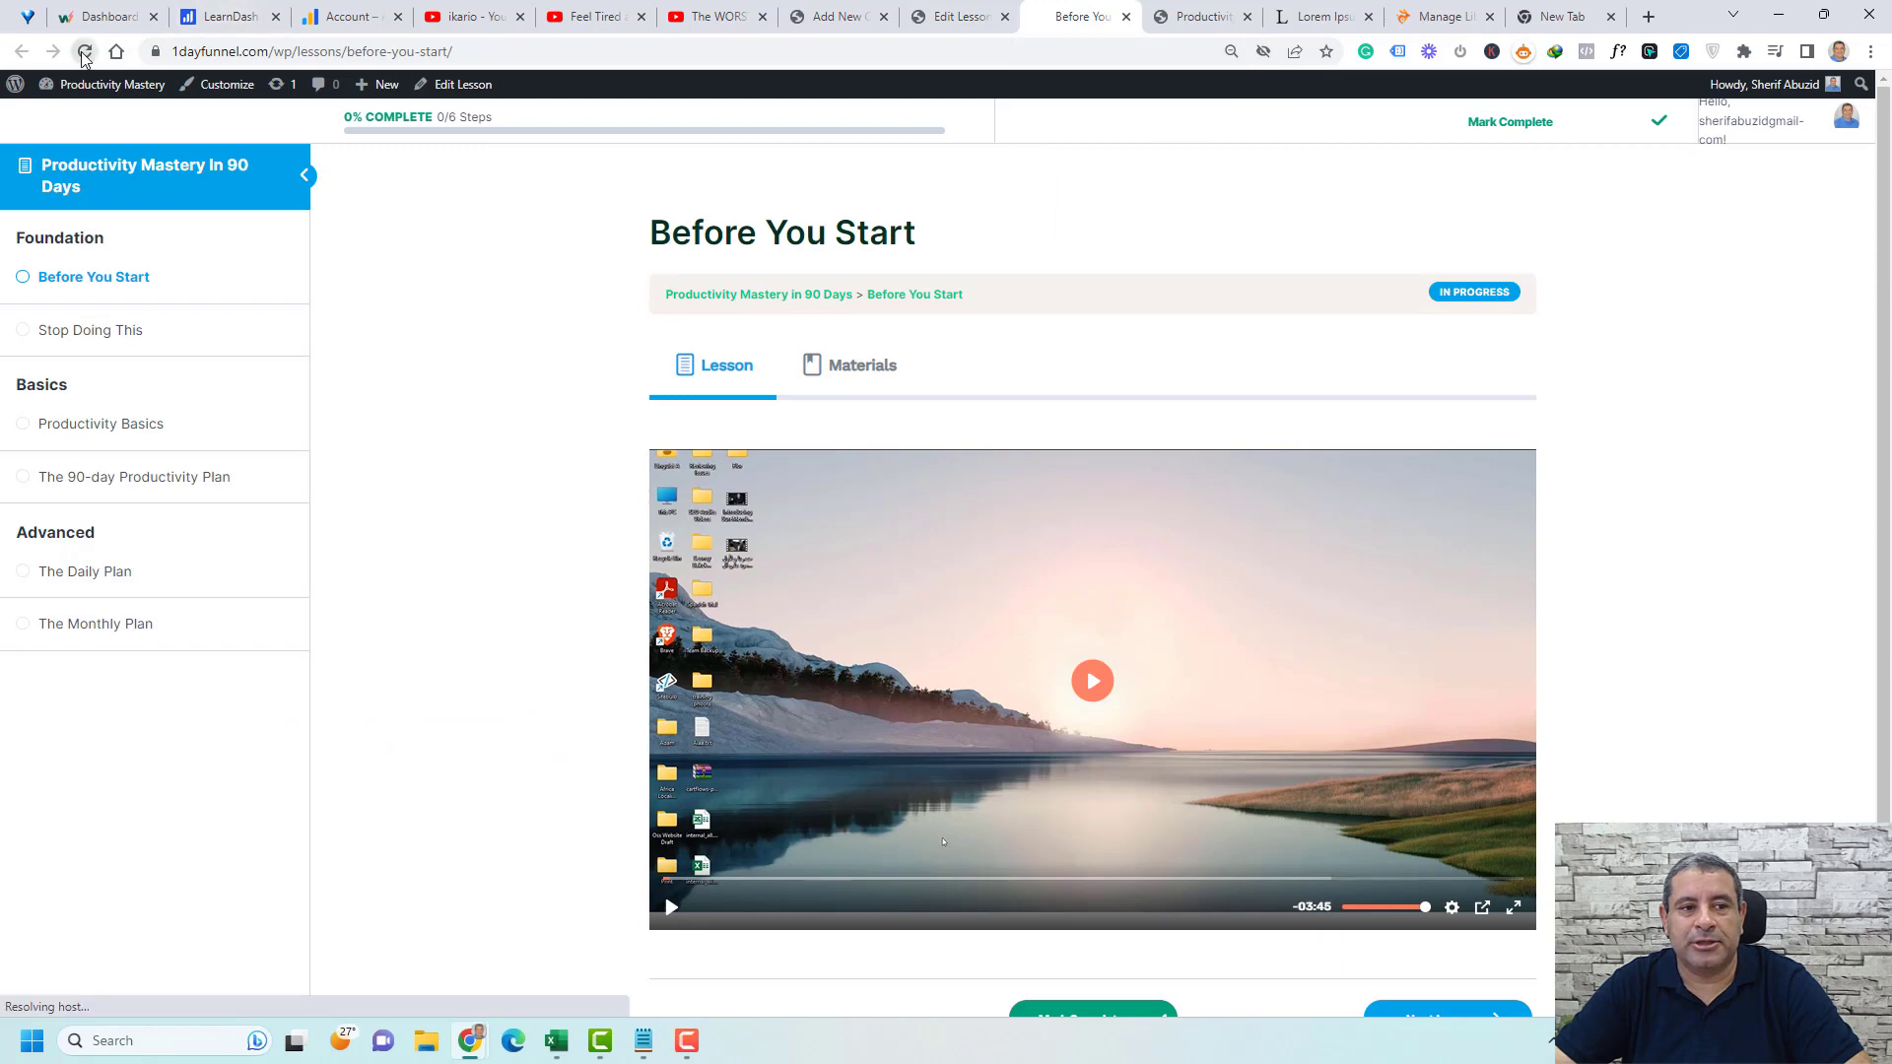
scroll(1759, 345, down, 6)
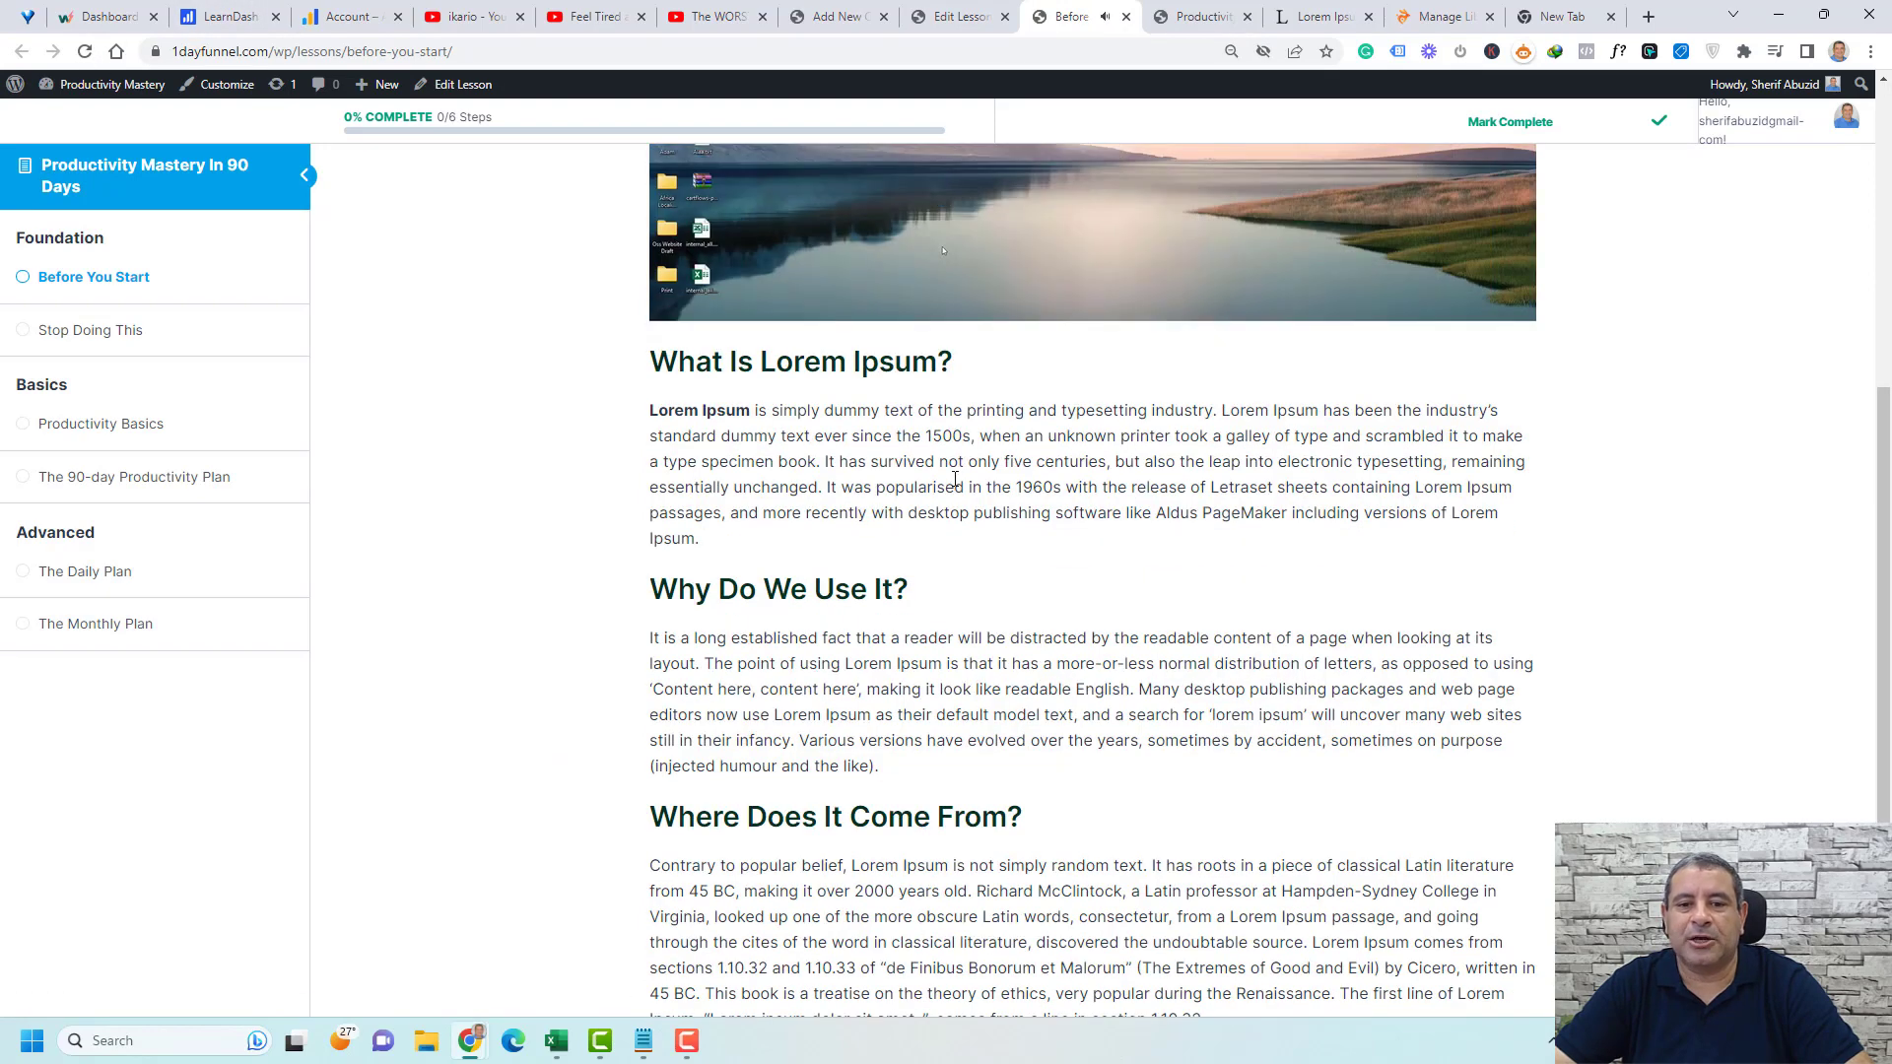
scroll(933, 559, down, 3)
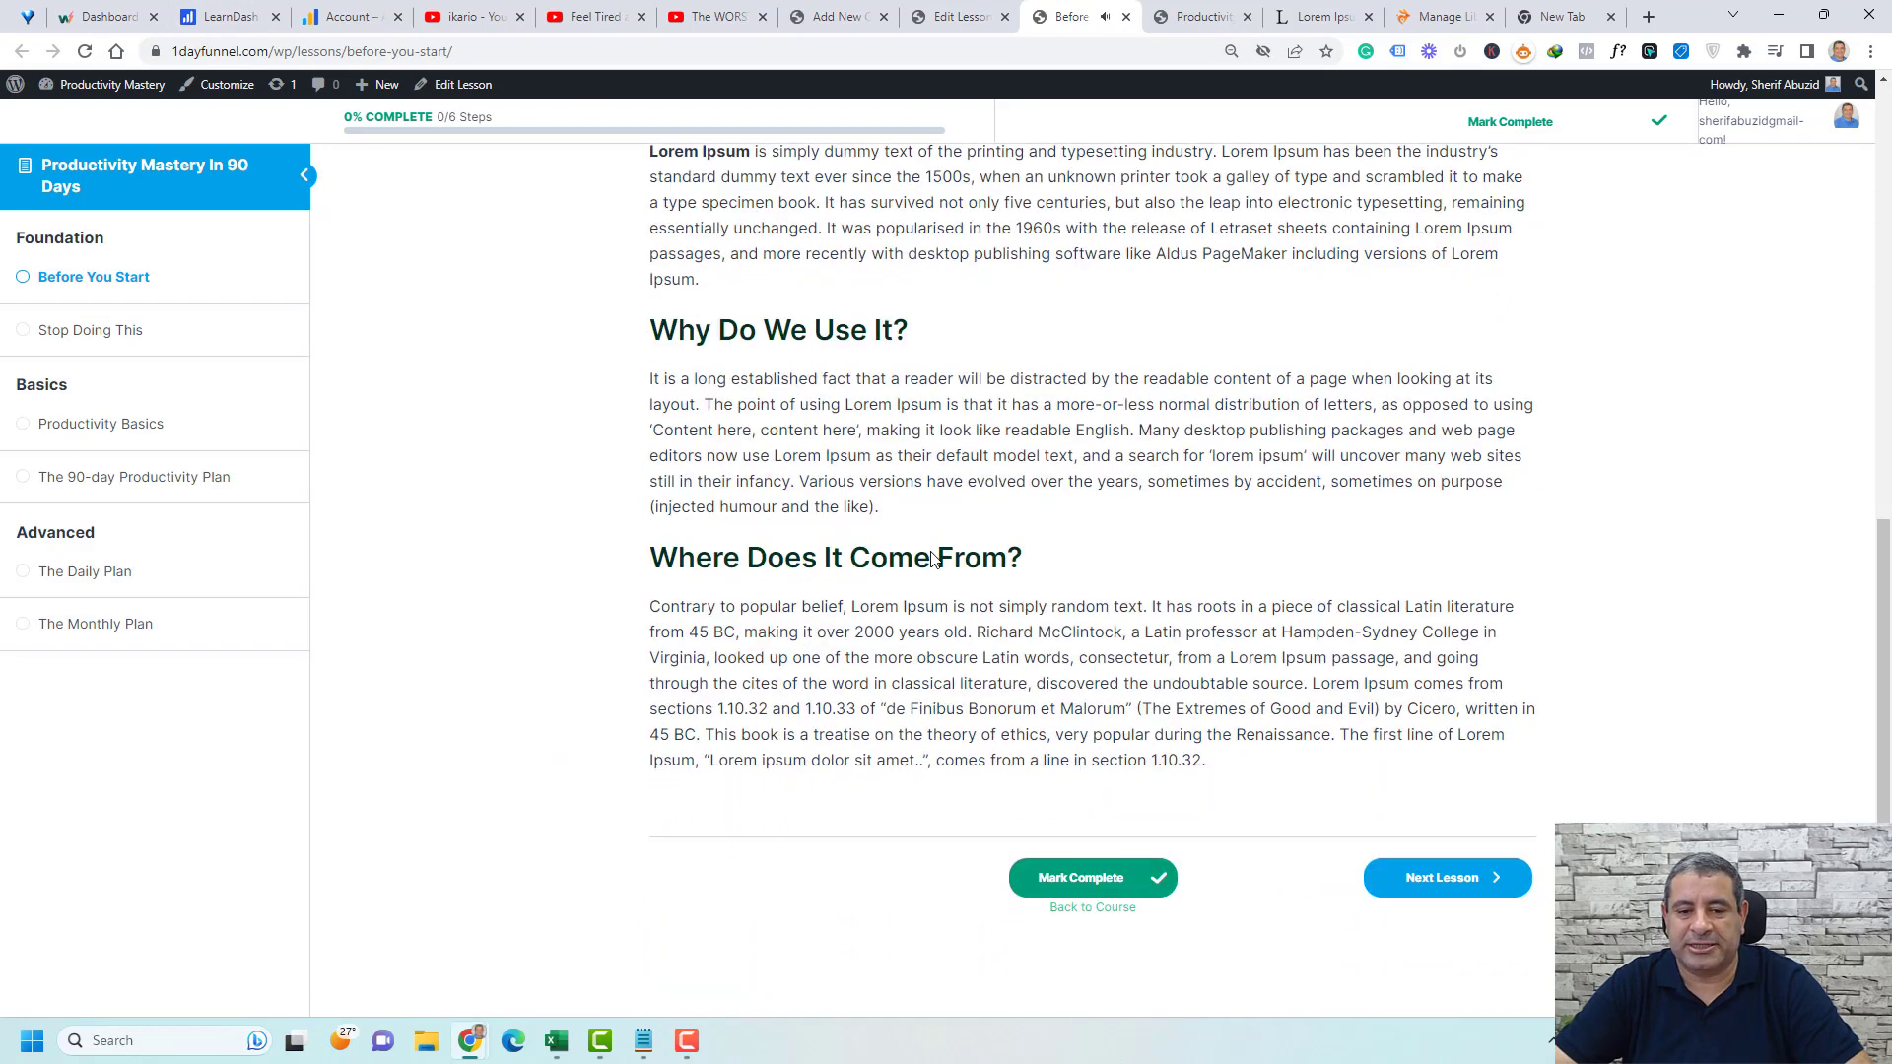
scroll(933, 559, up, 9)
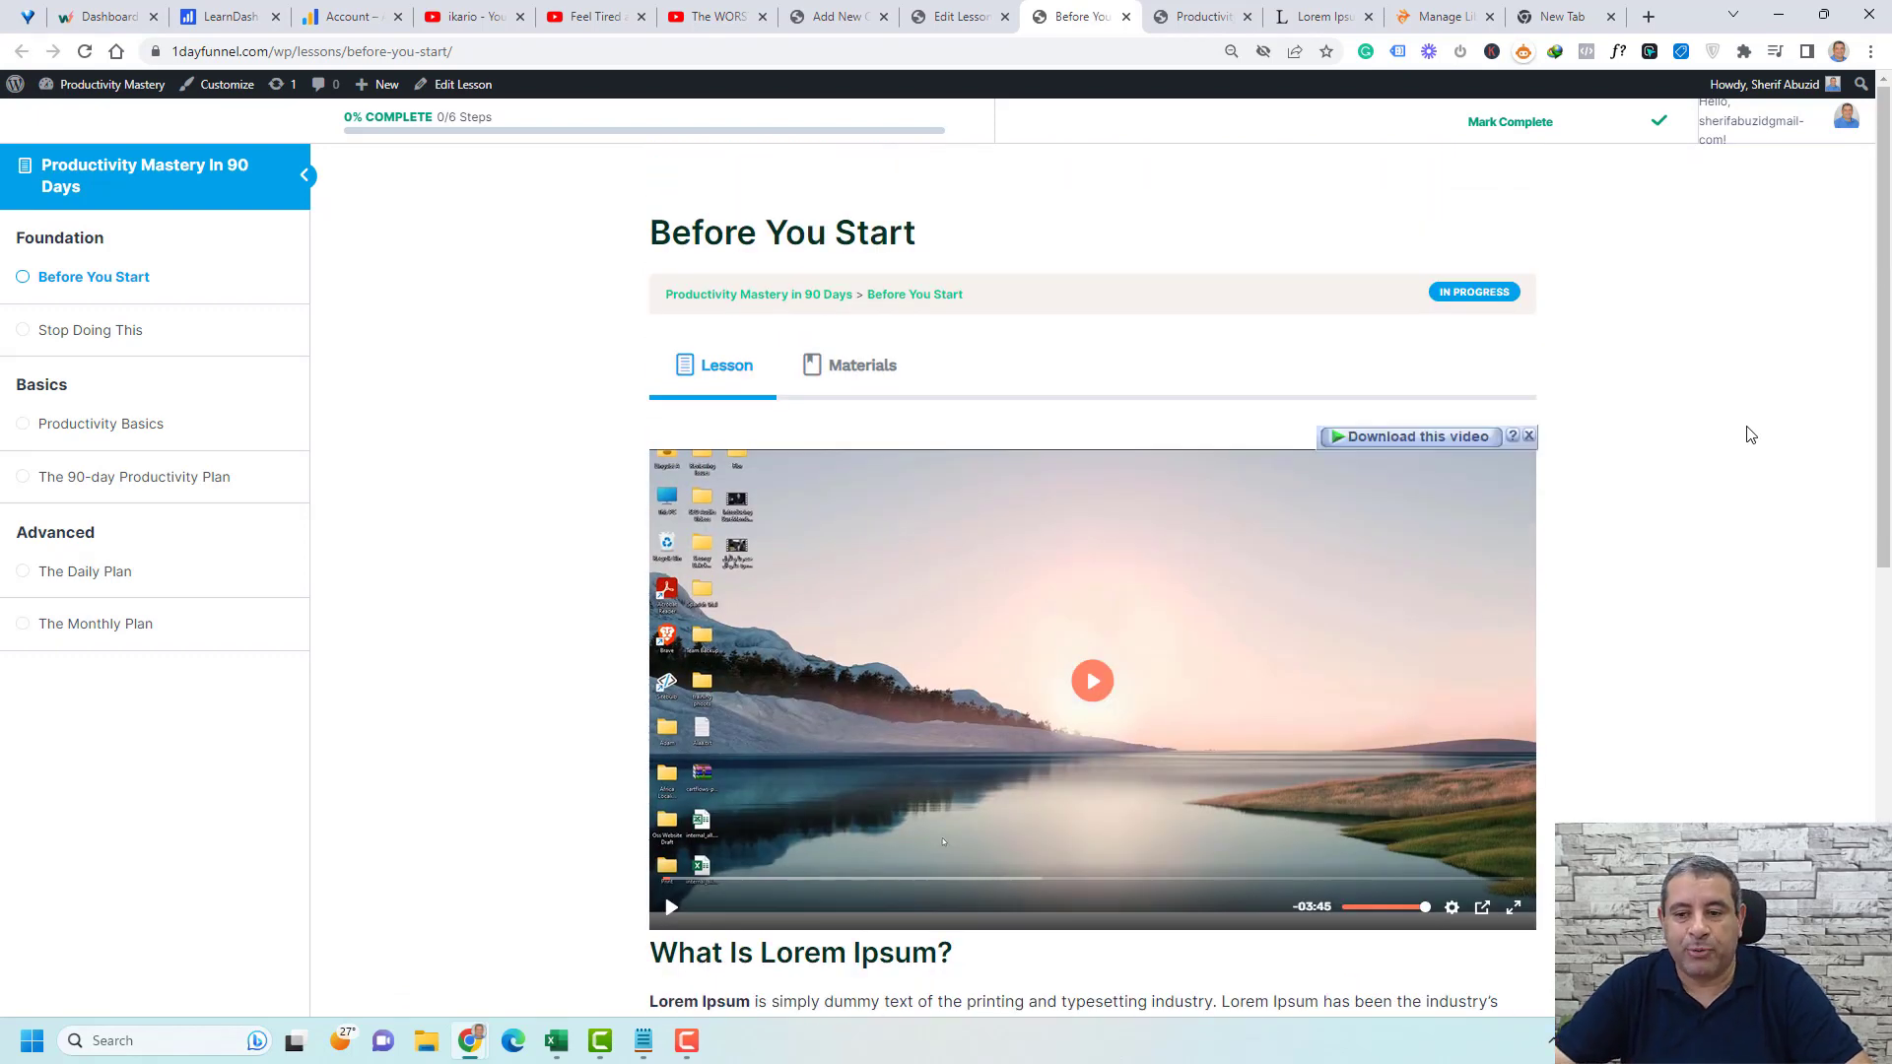
click(1530, 436)
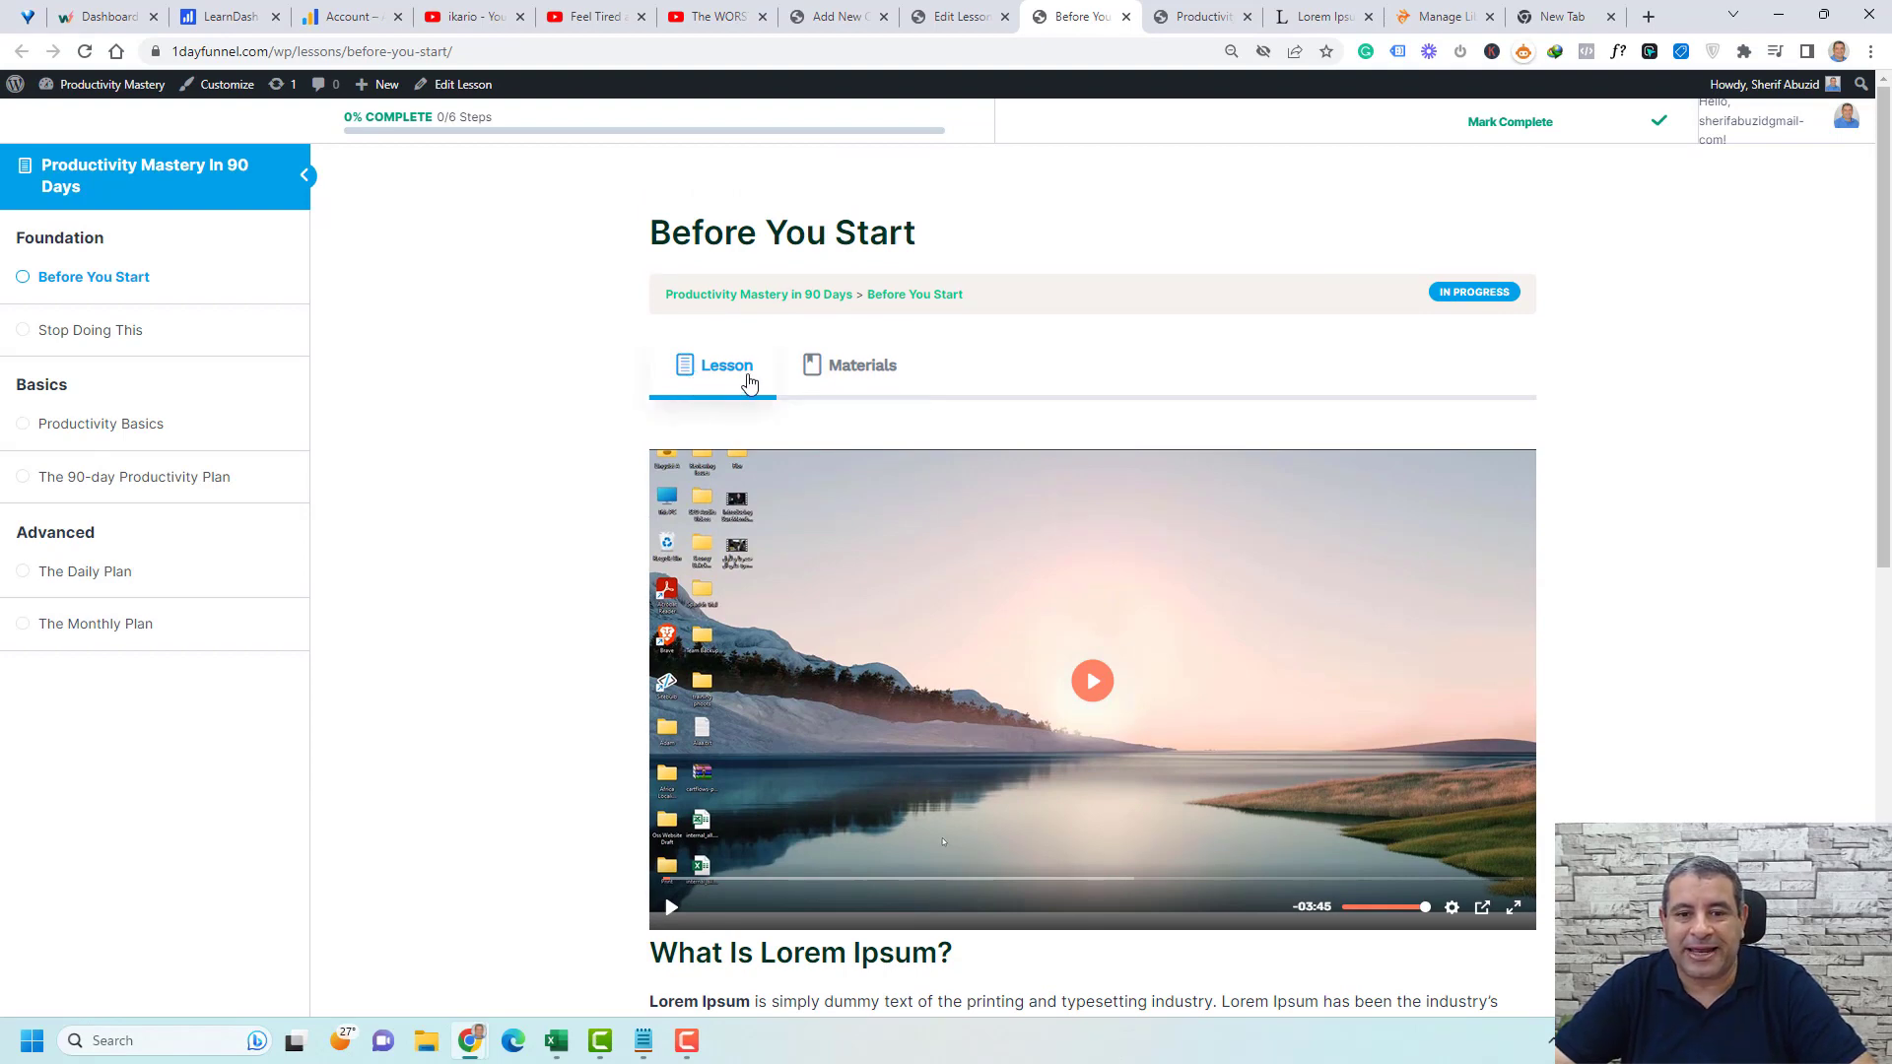
click(864, 378)
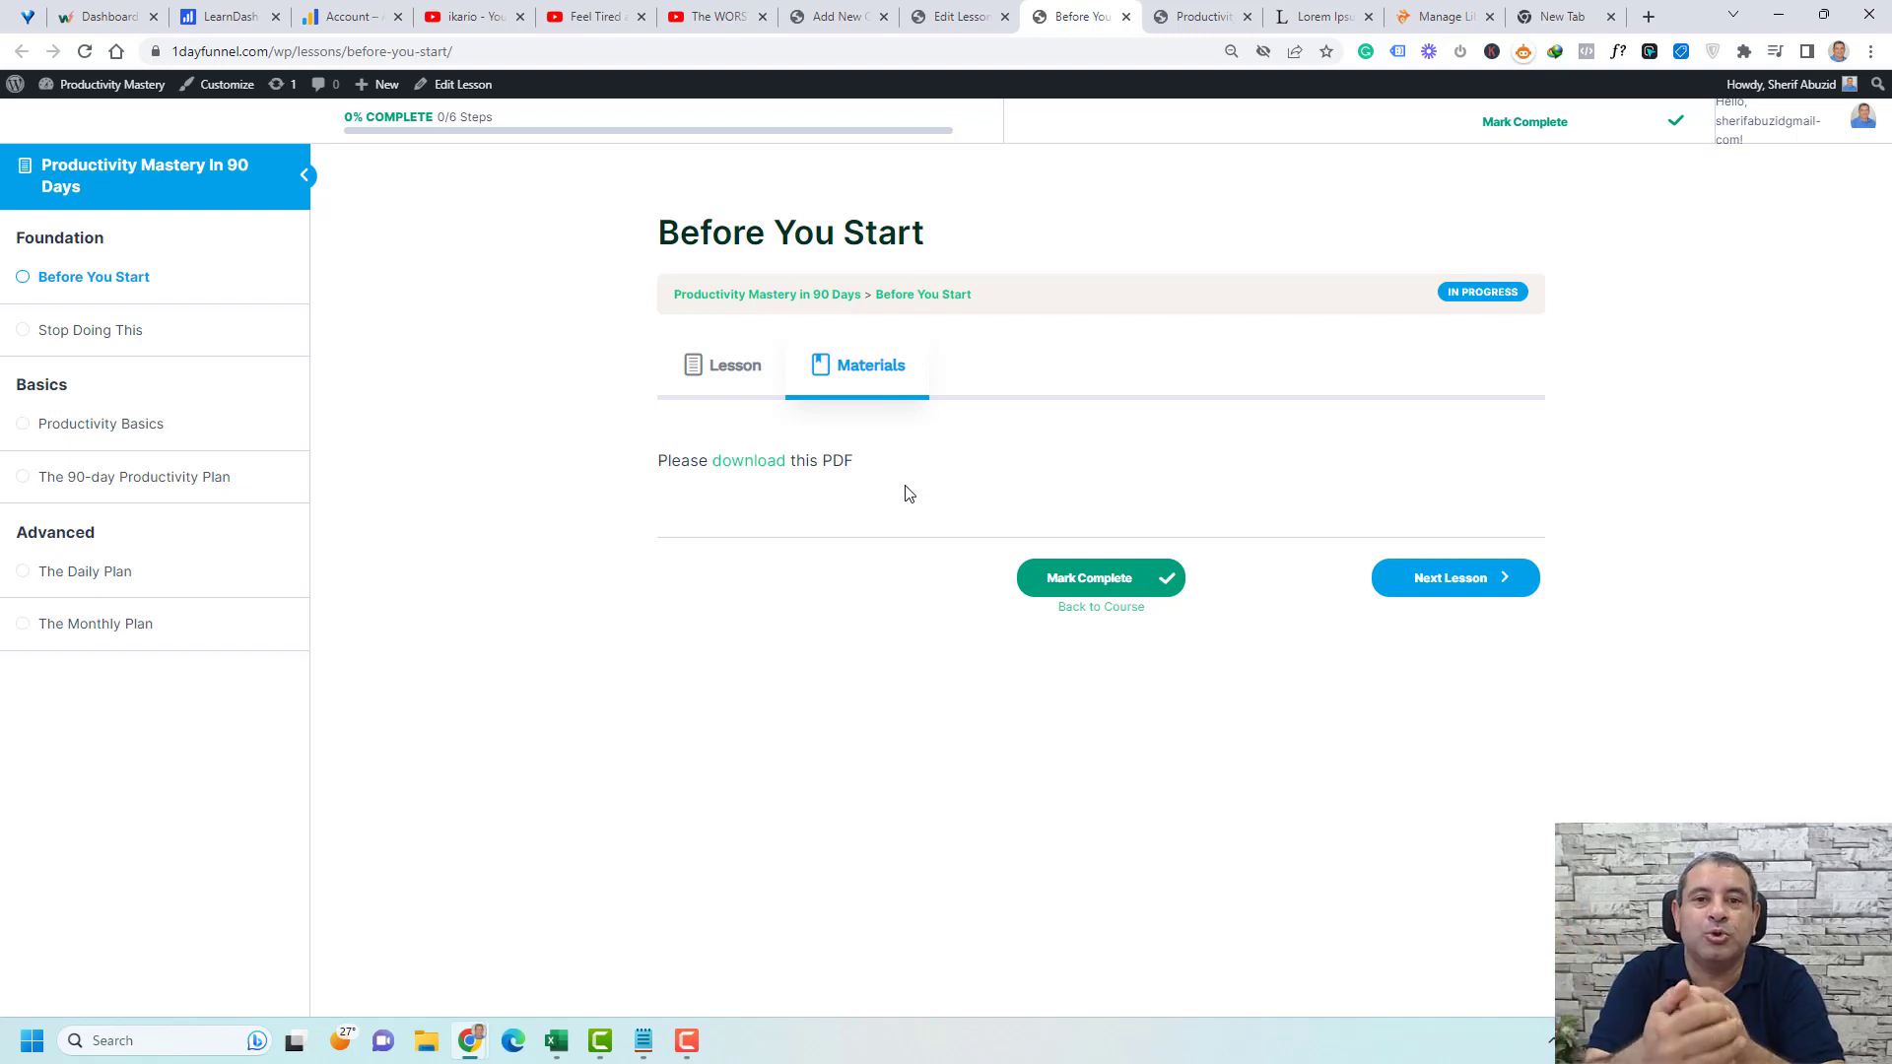
- Turn off Lesson Materials in the Before You Start lesson's settings and update the lesson
click(926, 17)
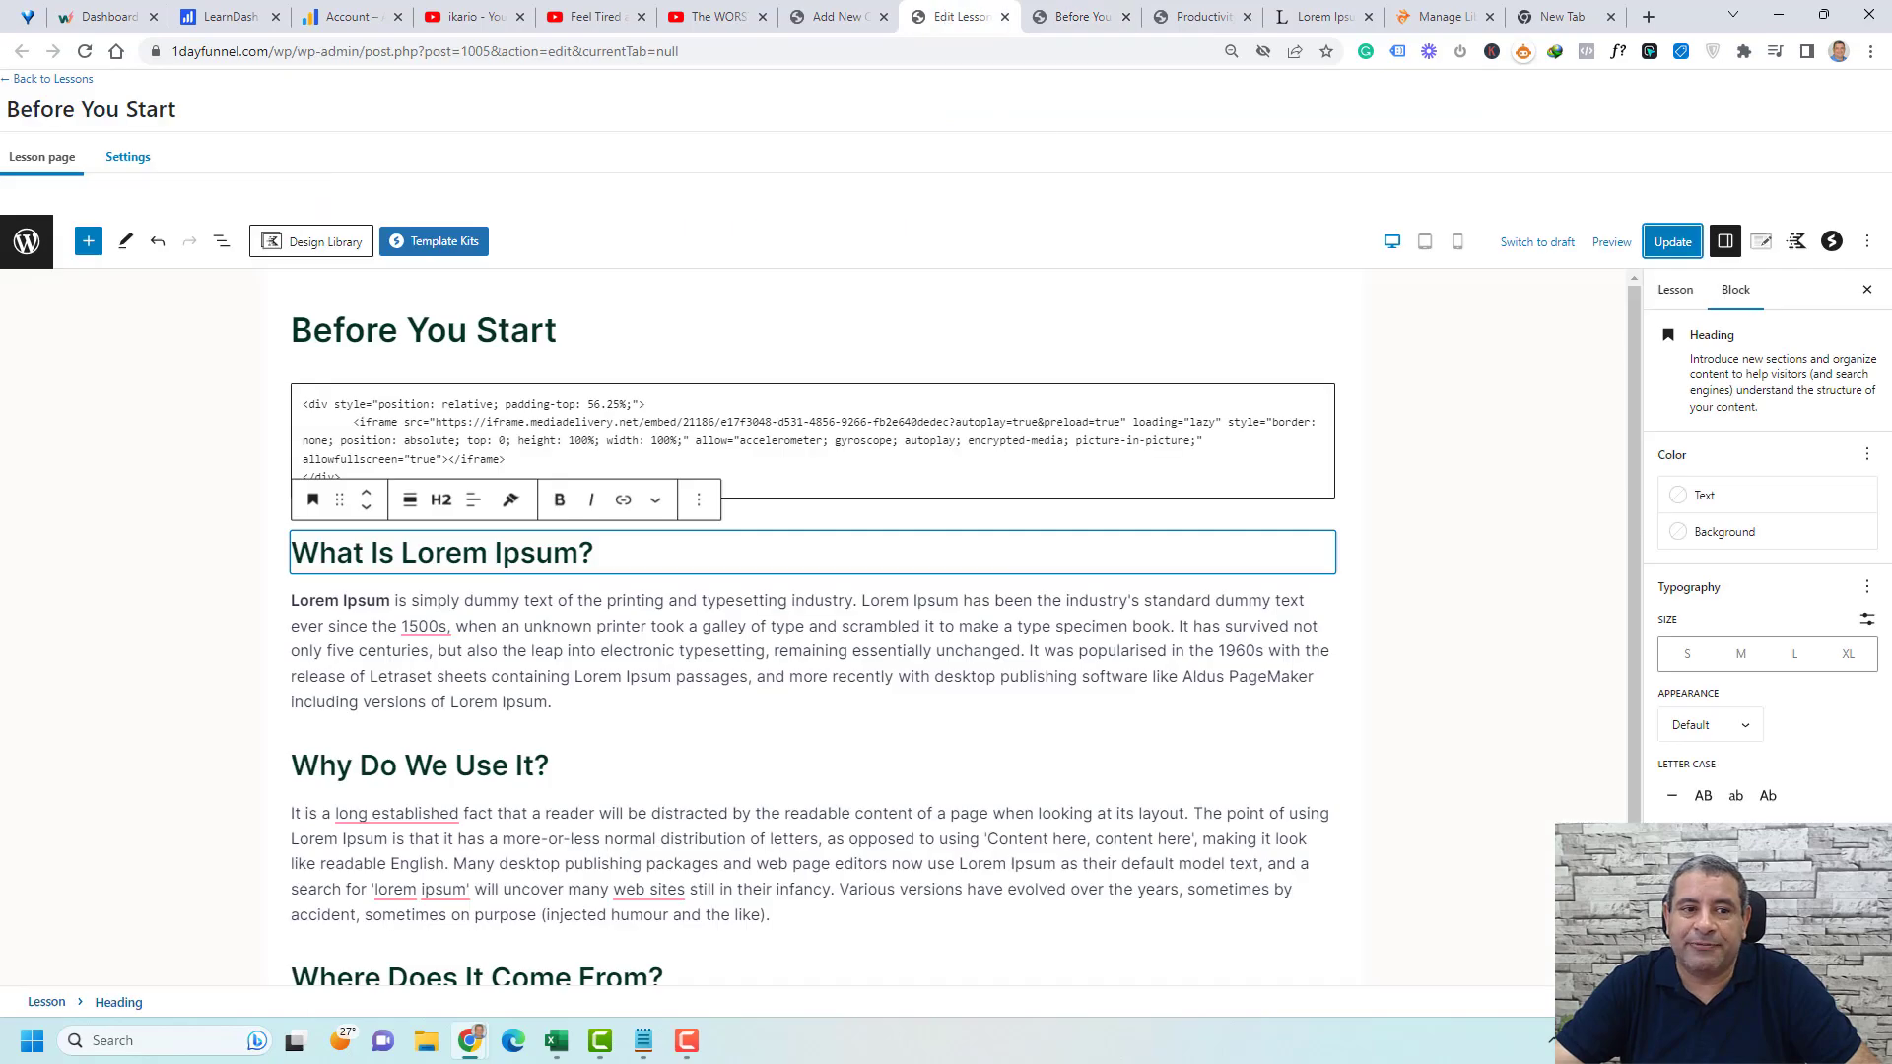
click(138, 164)
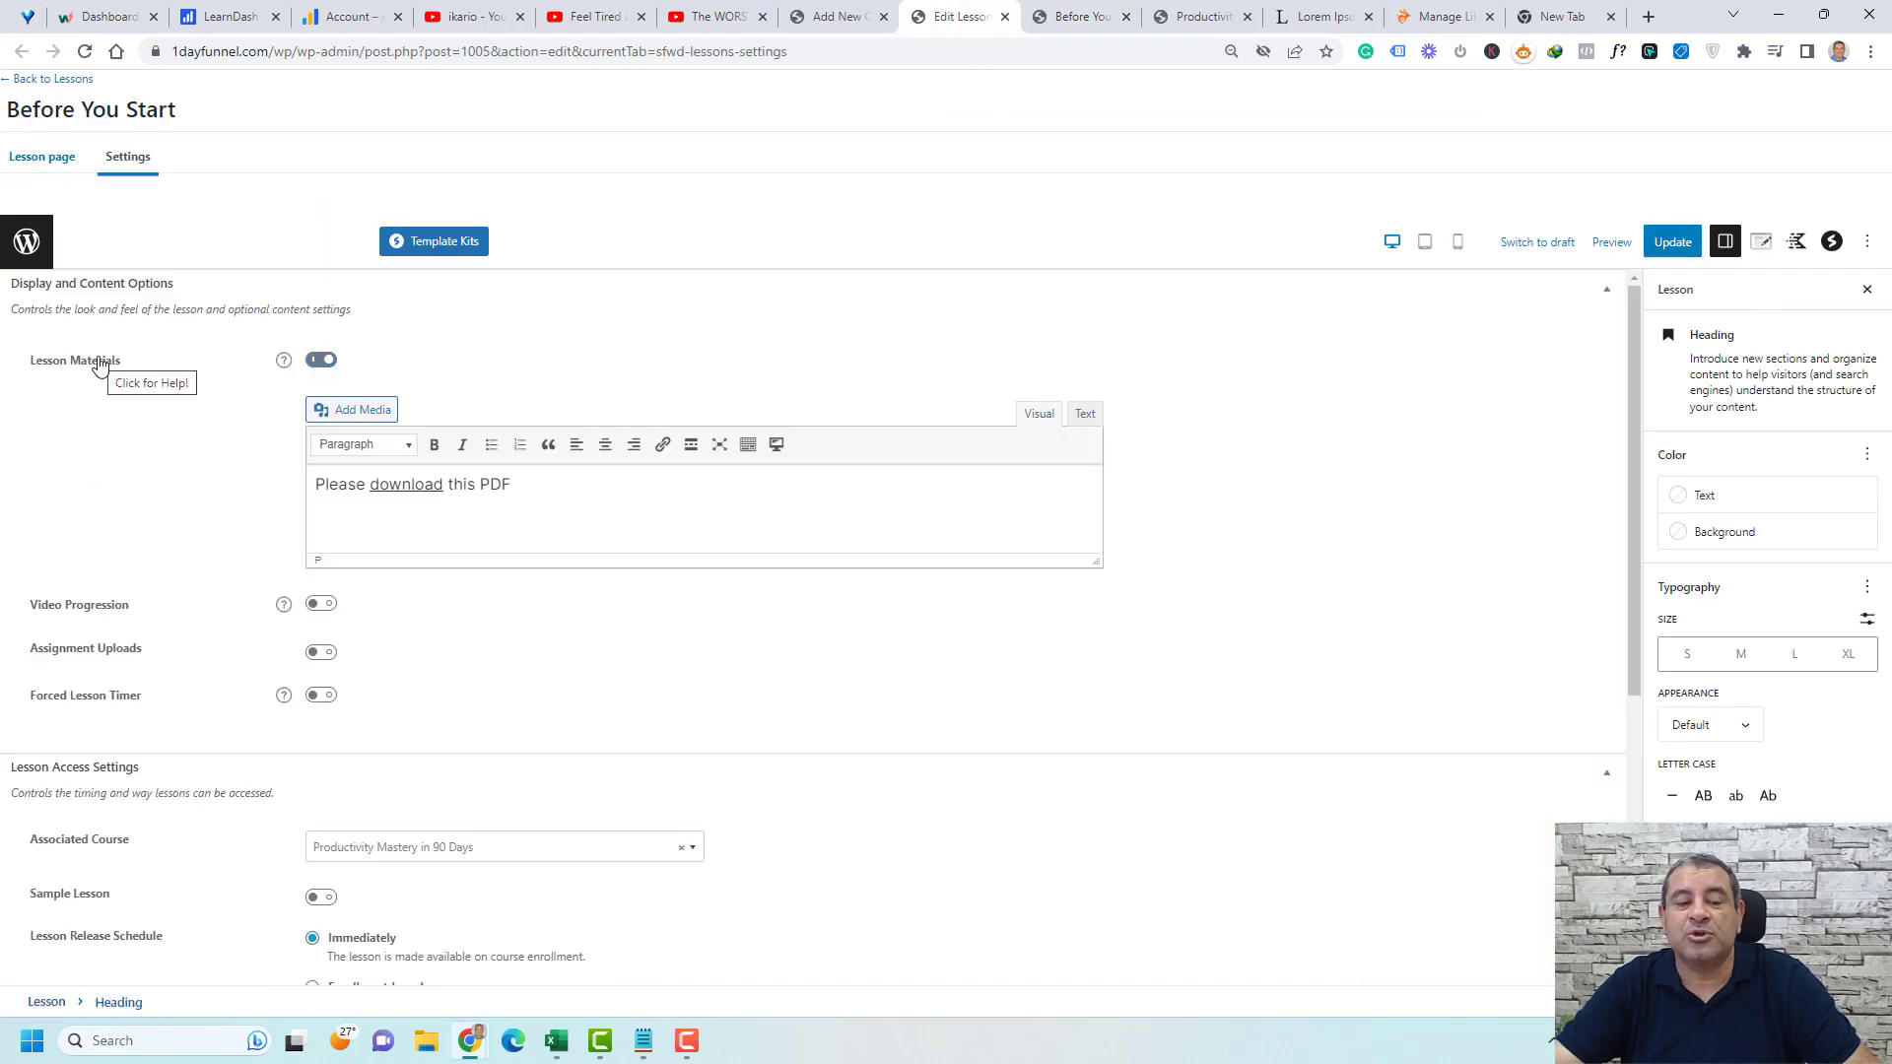
click(321, 359)
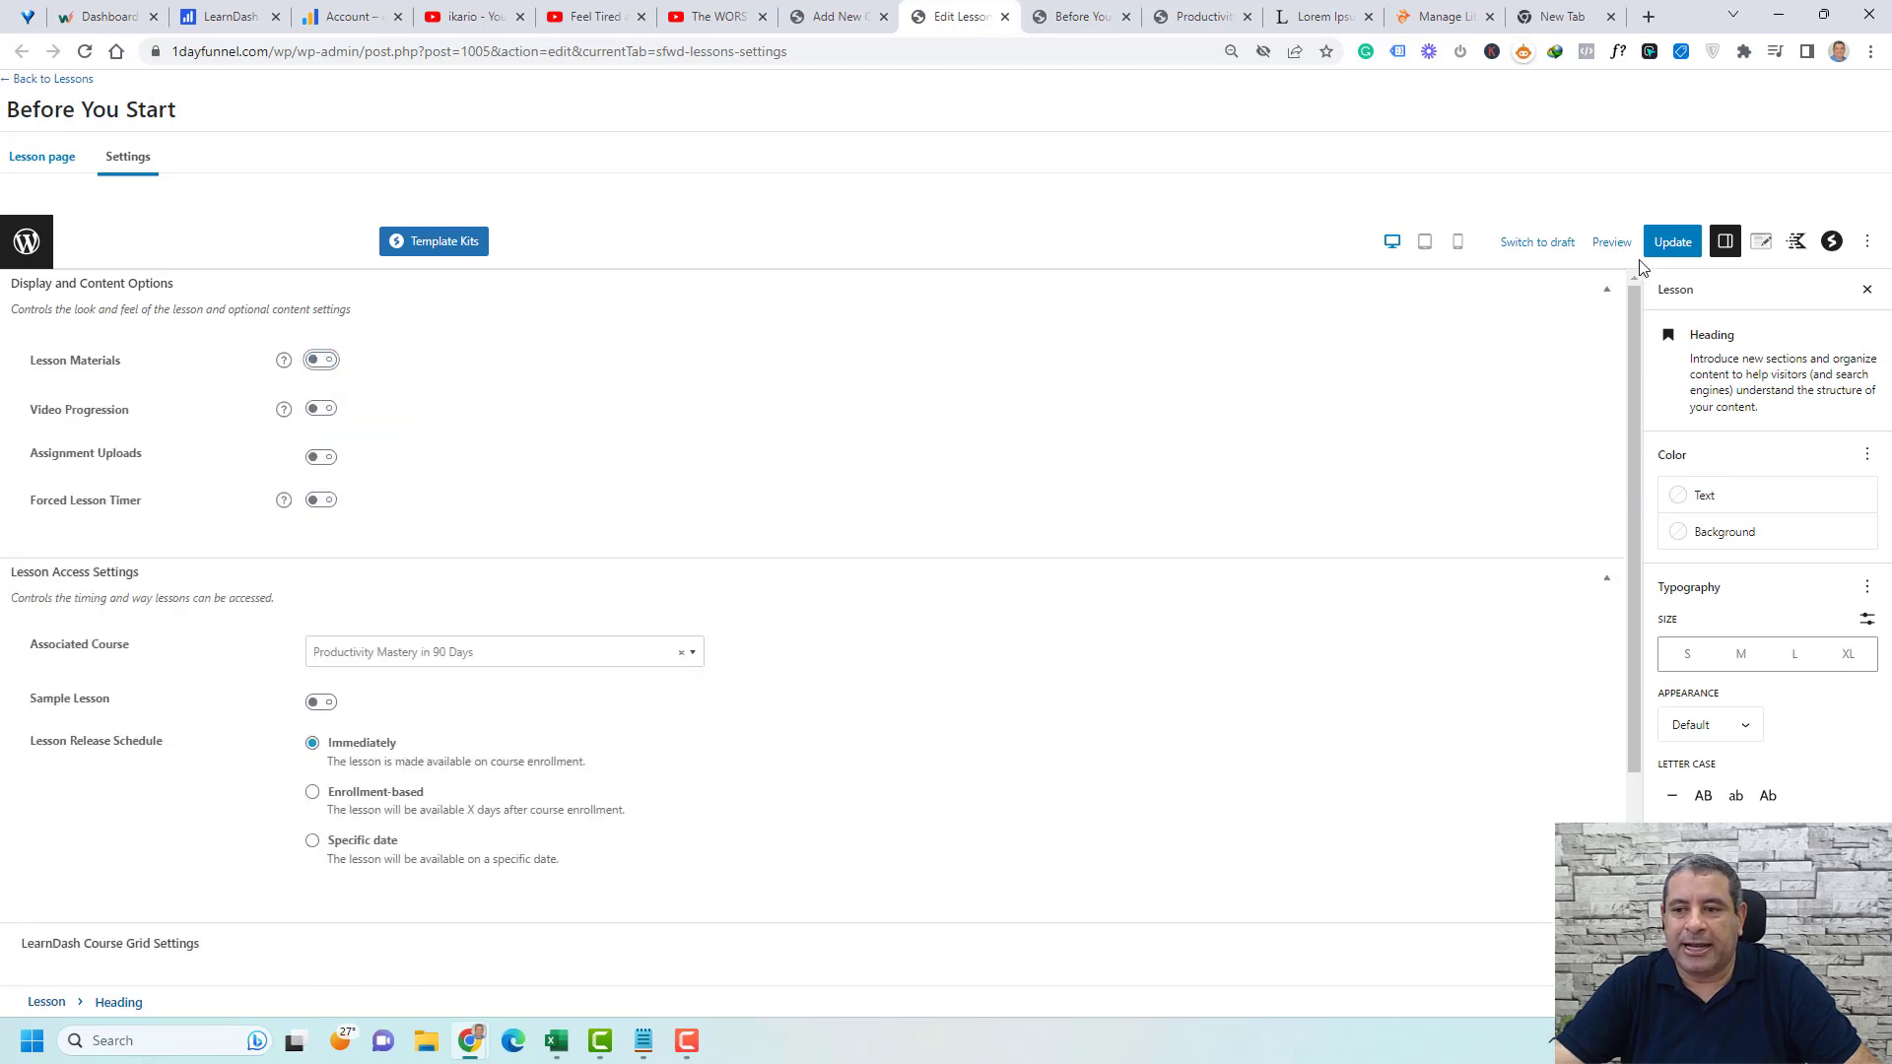
click(1656, 244)
- Reload the published lesson page to check its layout with Lesson Materials disabled and pause the video
click(1077, 17)
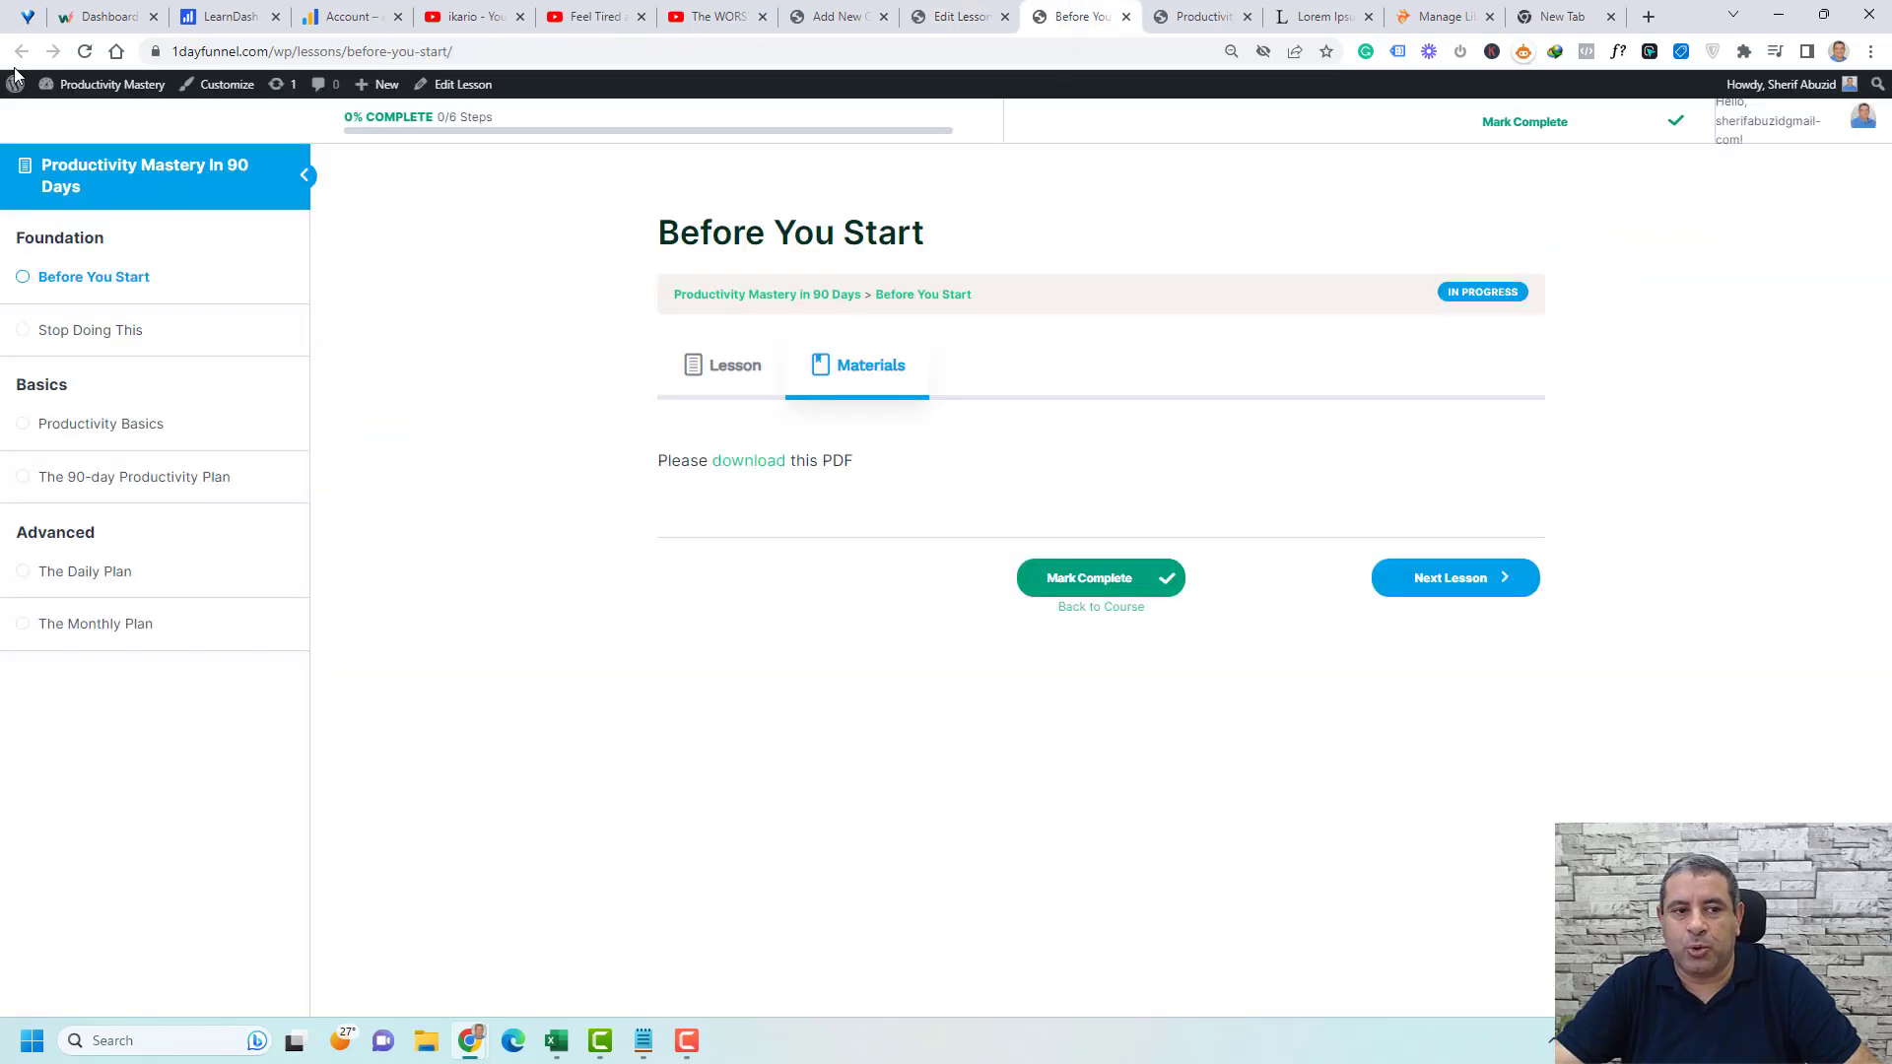
click(85, 52)
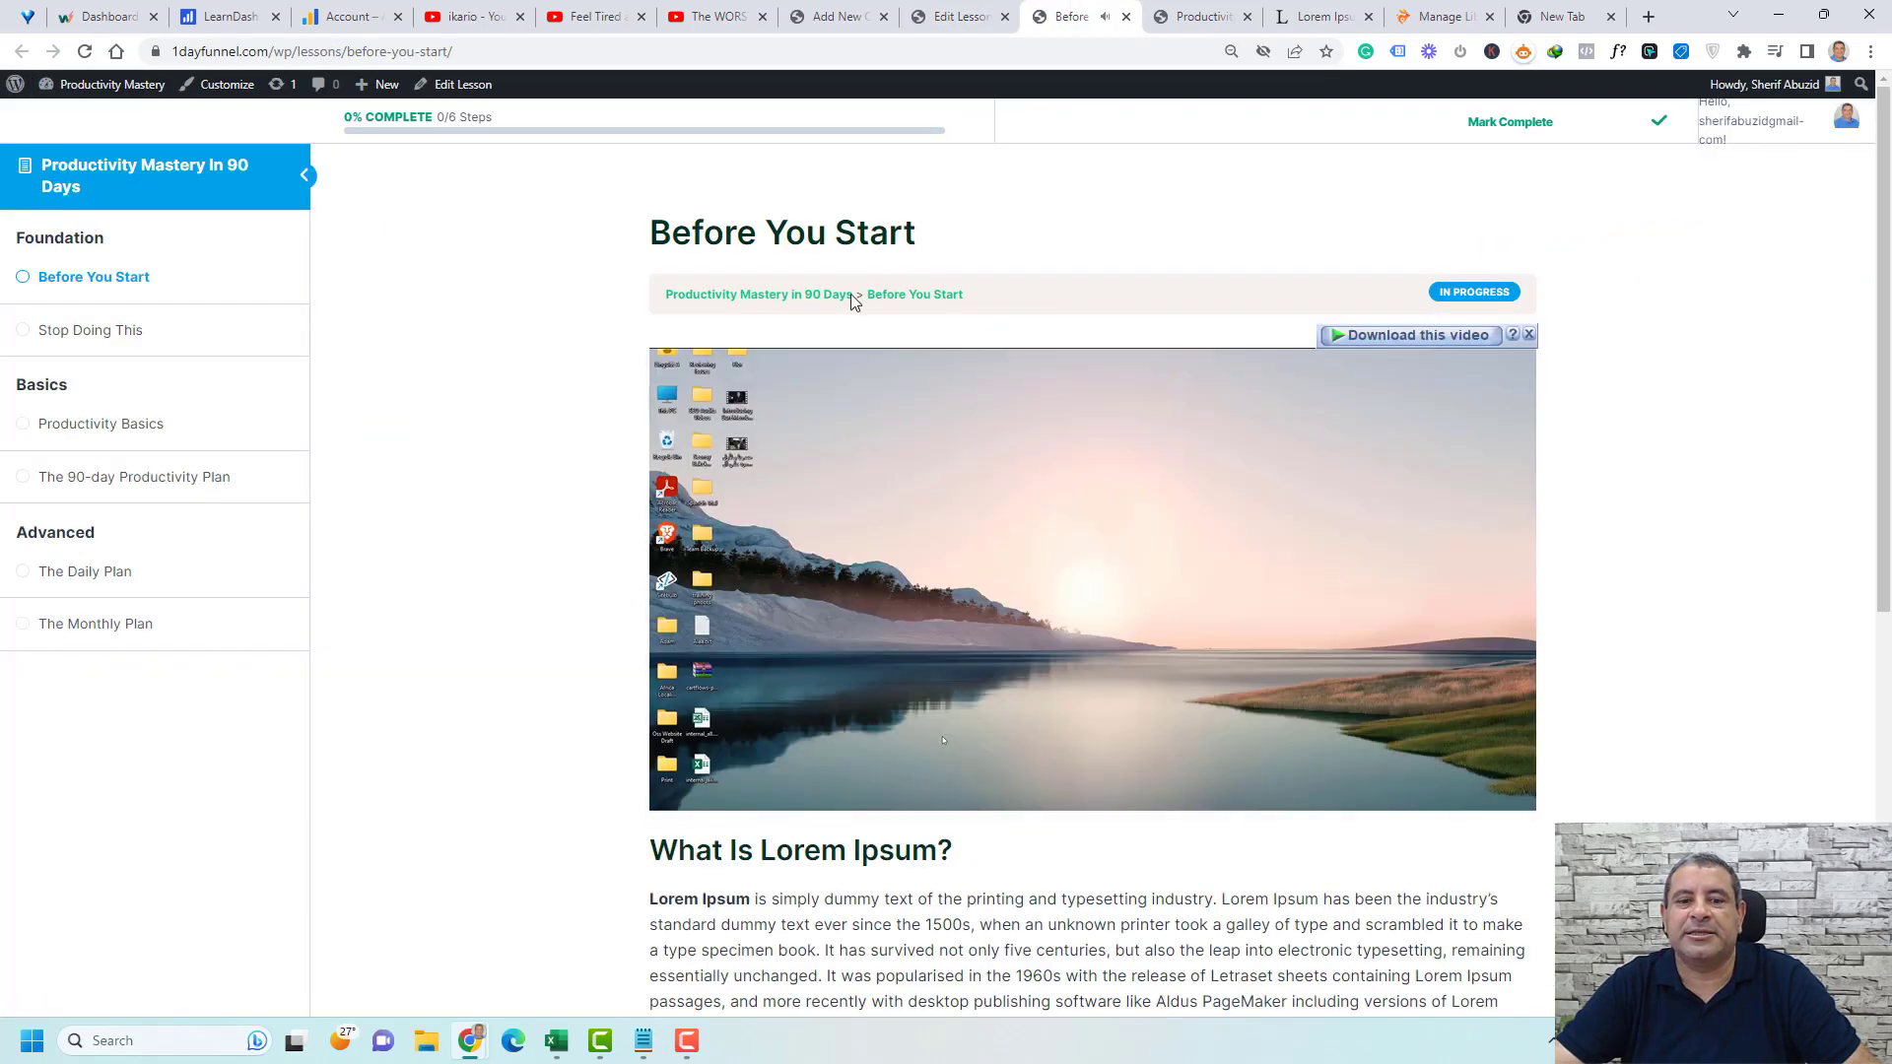
click(673, 806)
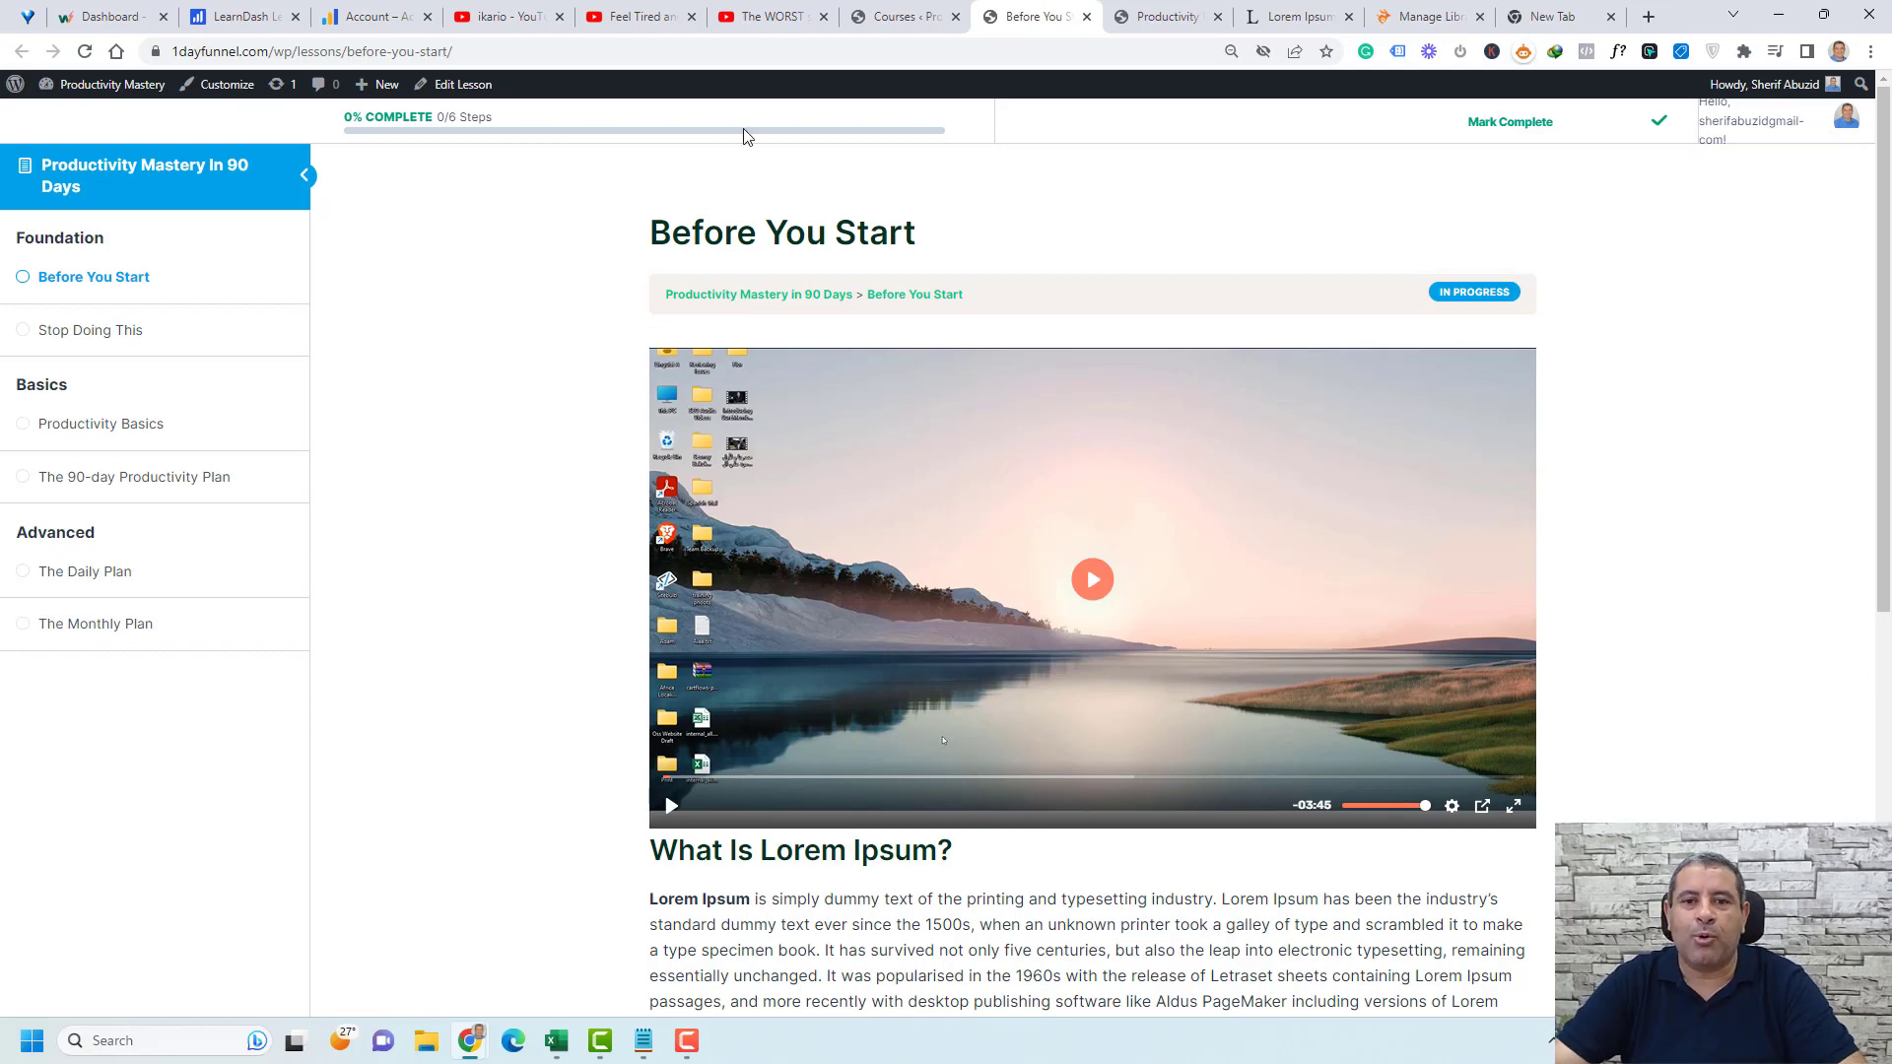
- Add a new LearnDash question titled "What is the best Productivity Hack for a Starter?"
click(930, 12)
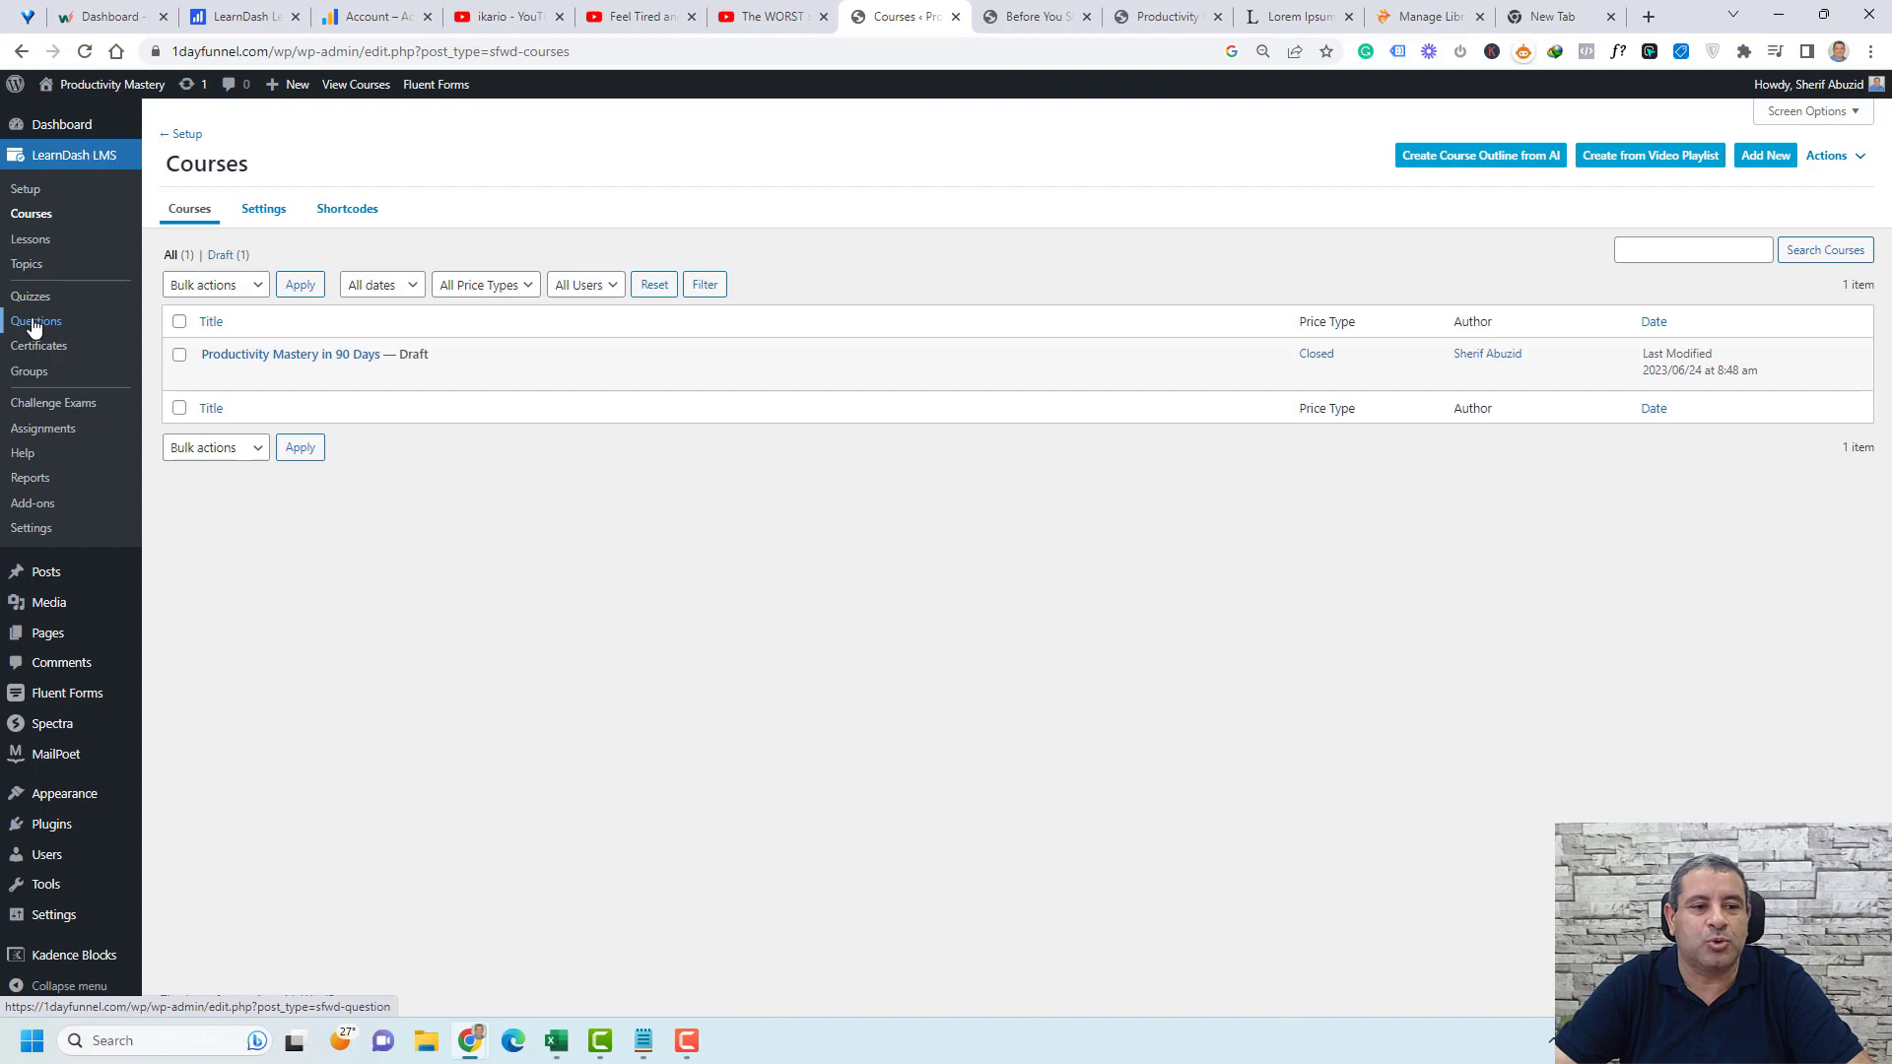
click(34, 322)
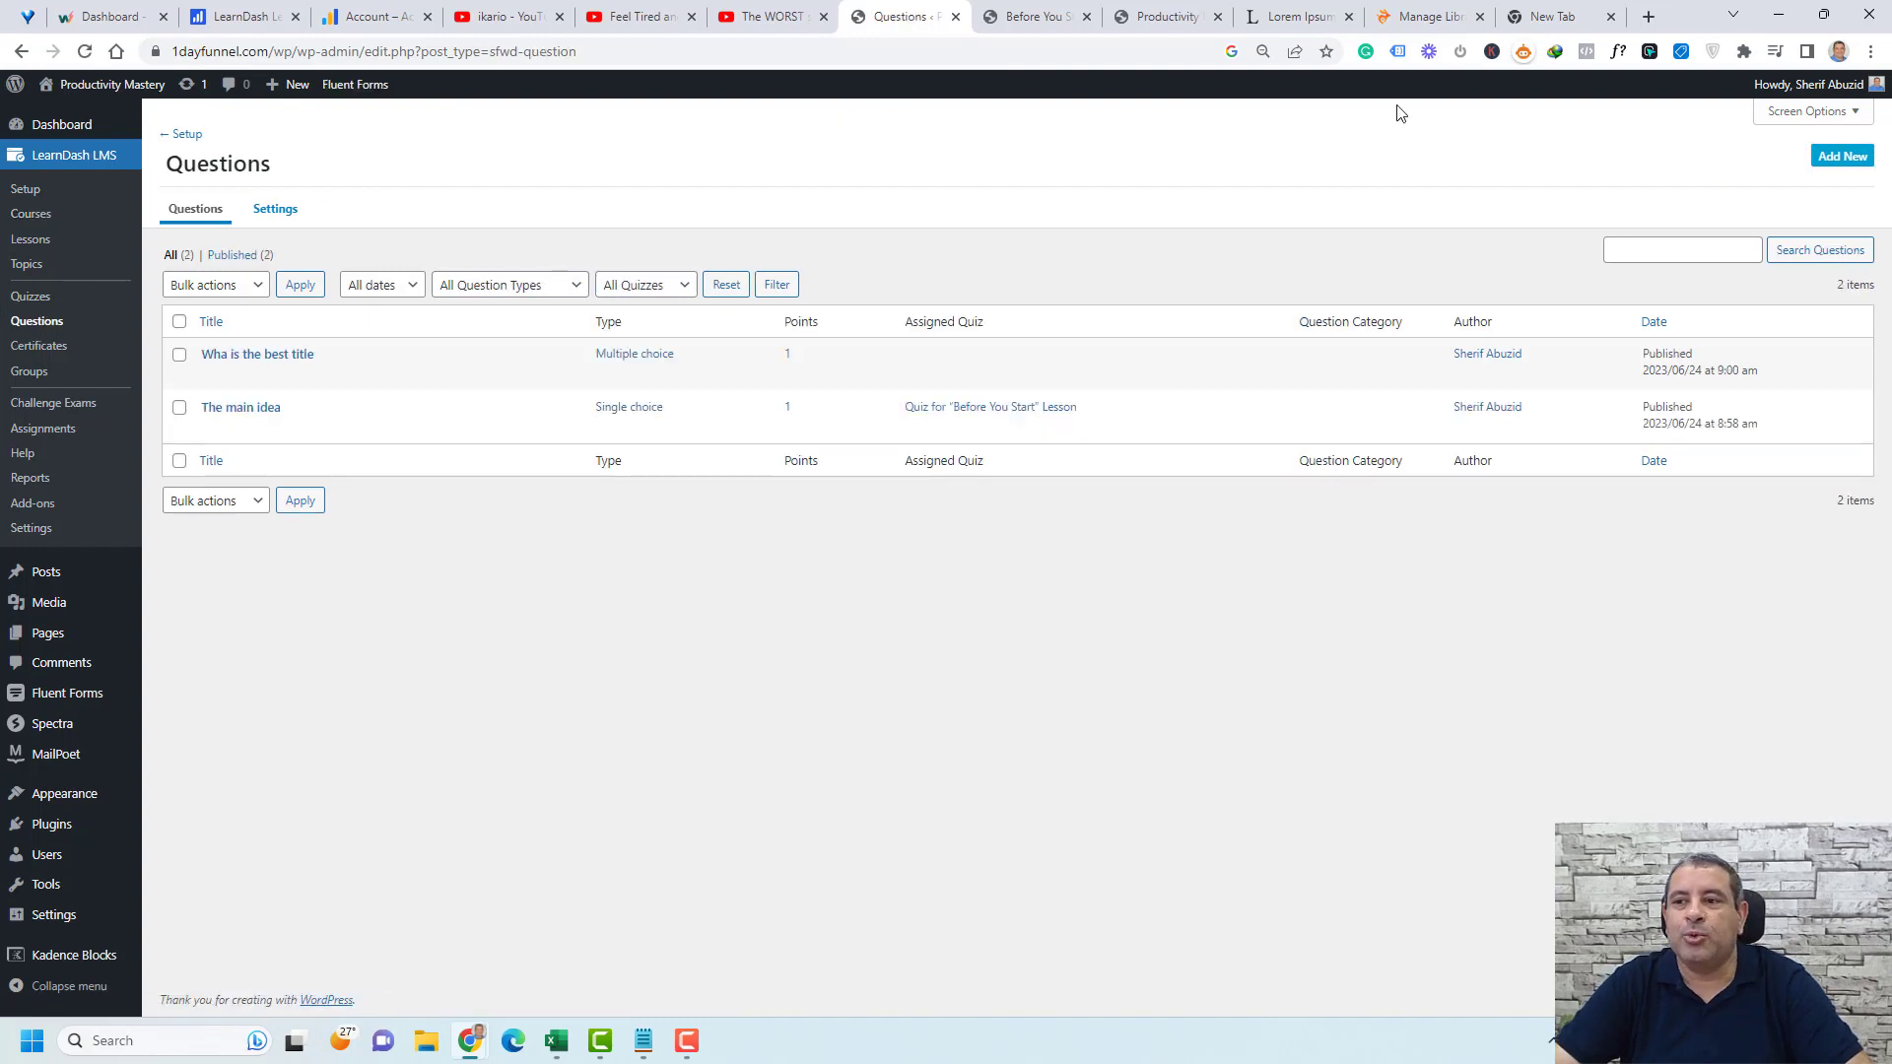
click(1837, 157)
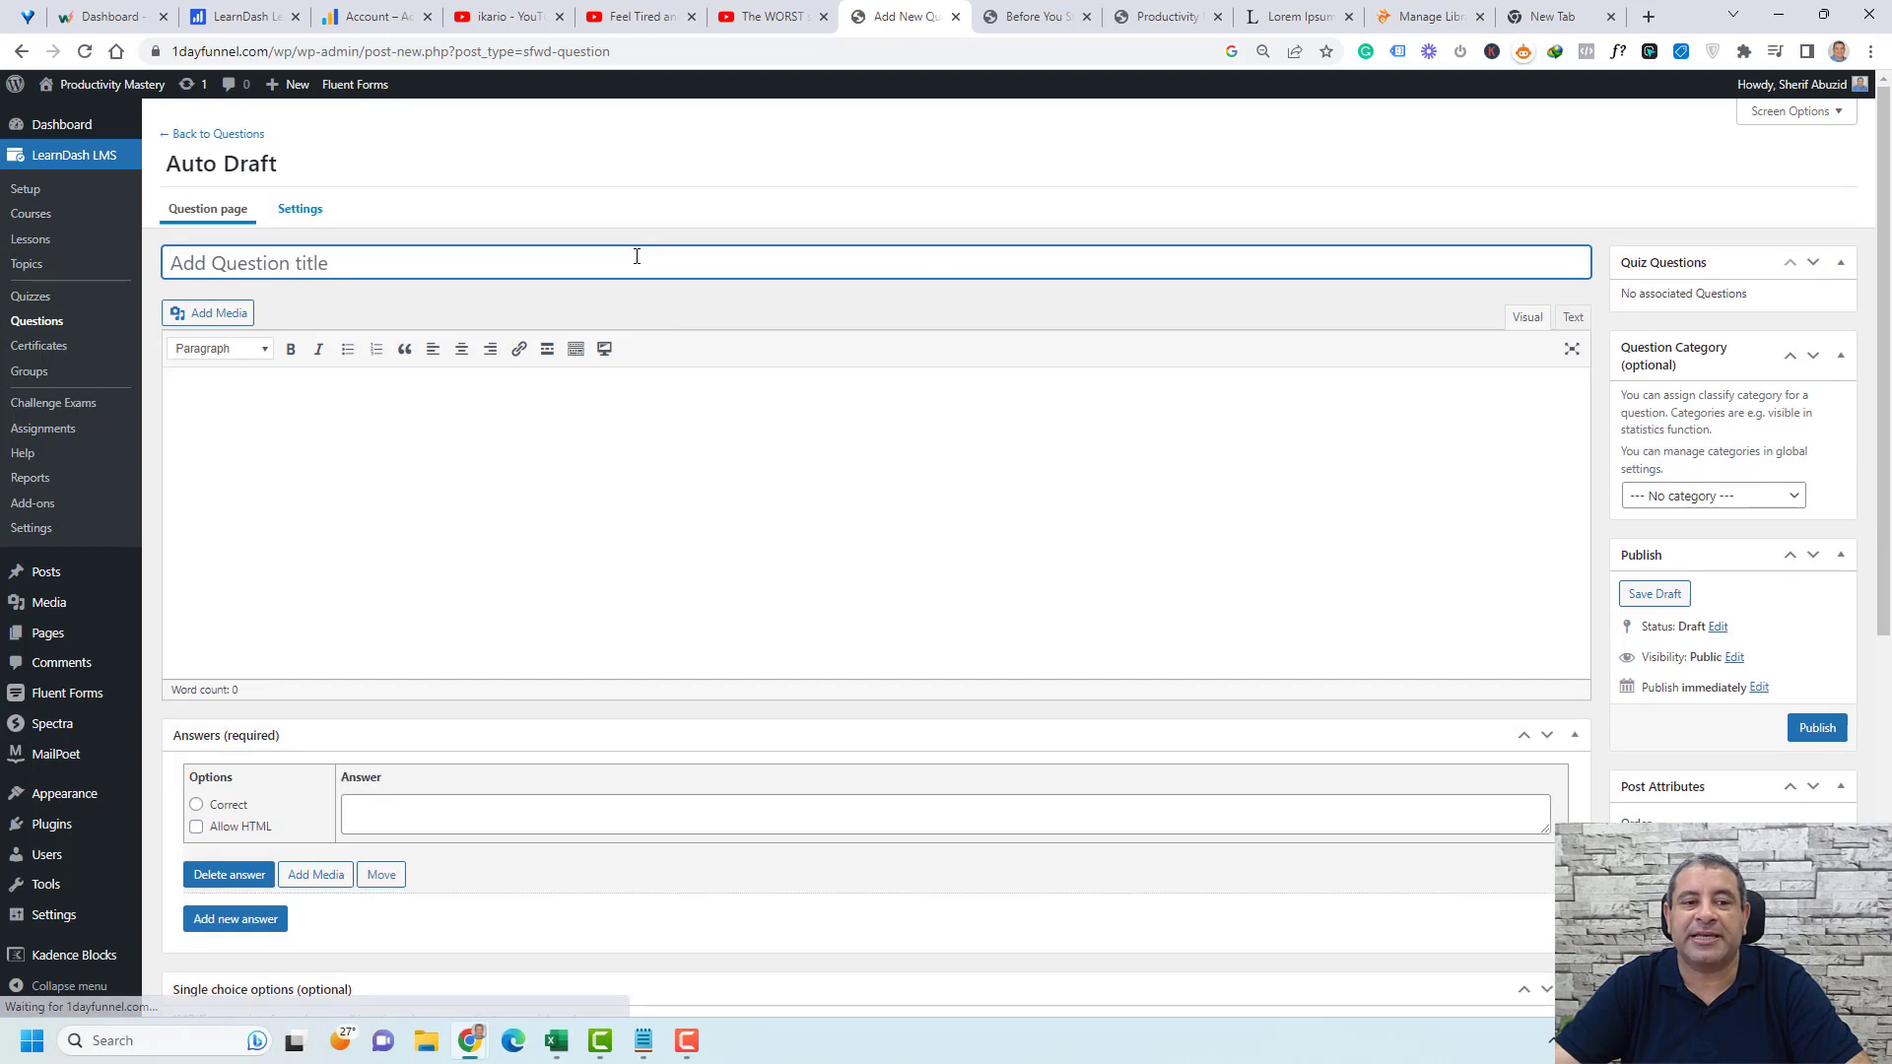
text(What is the best Productivity Hack for a Starter?)
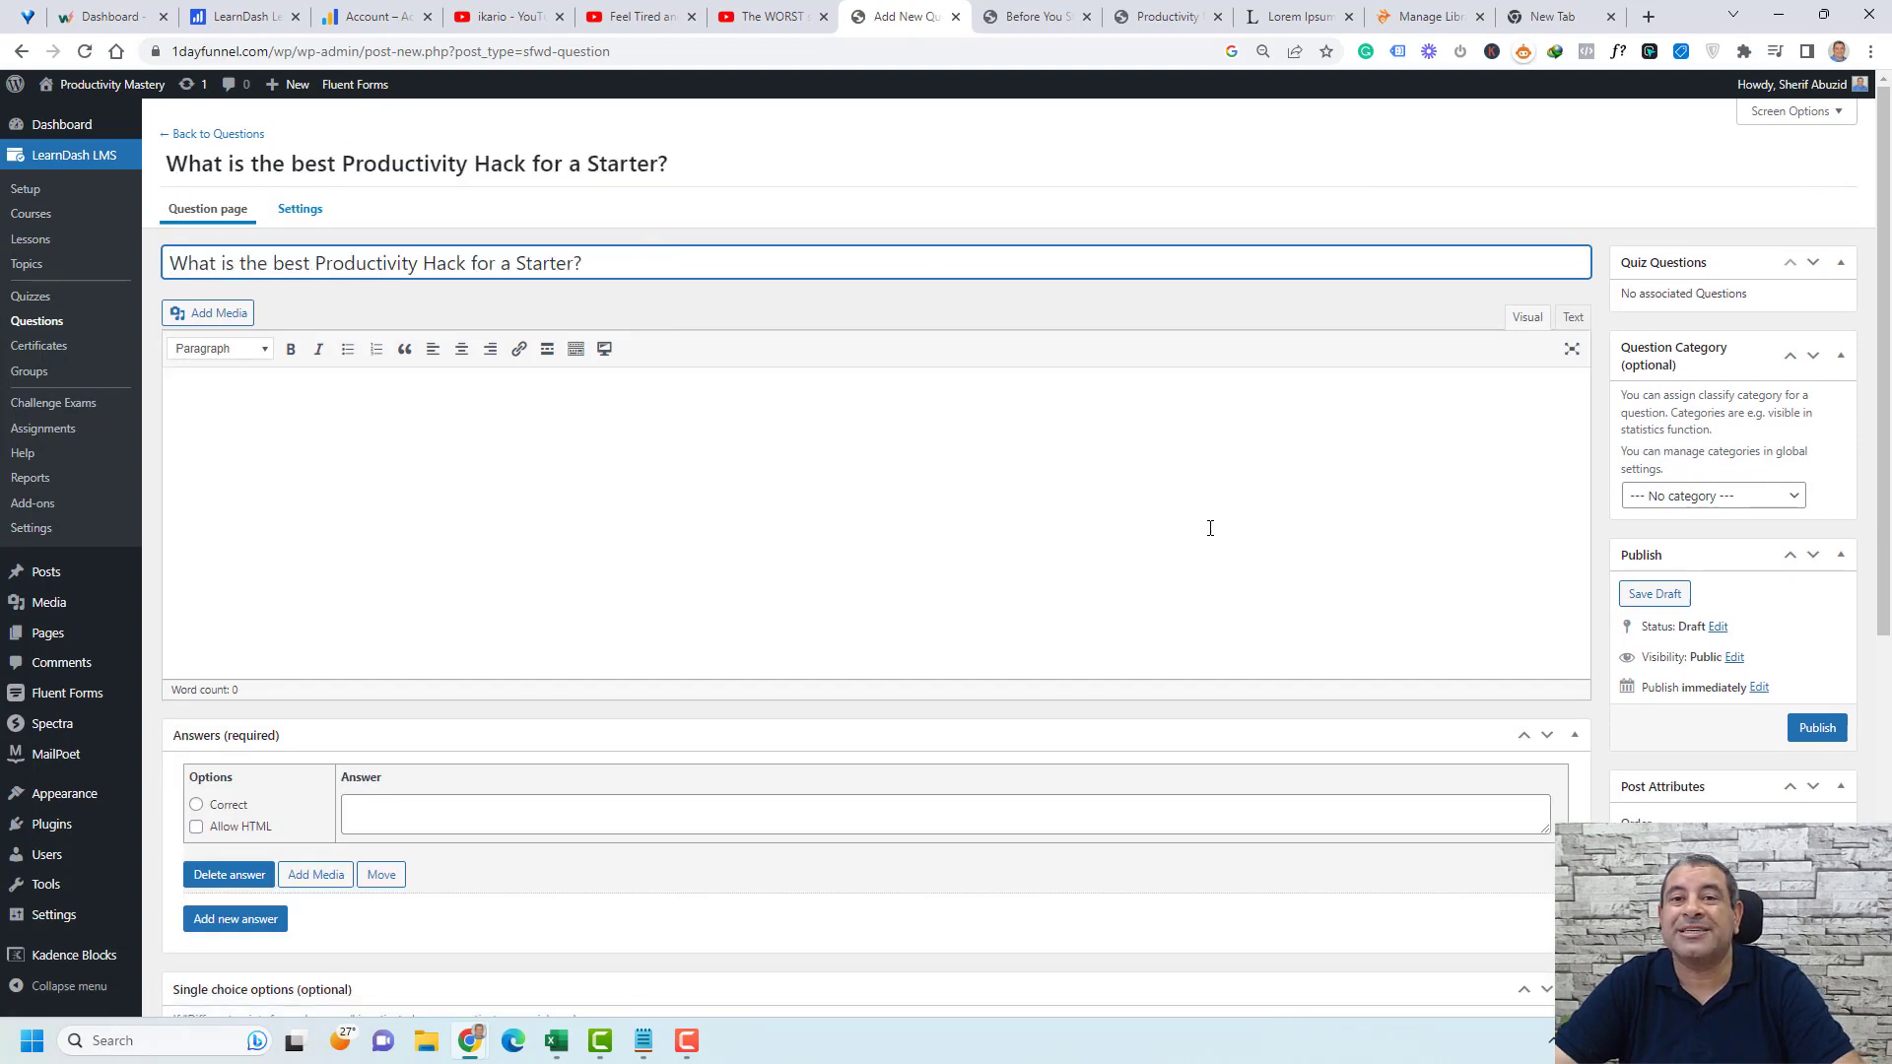
scroll(1822, 812, down, 2)
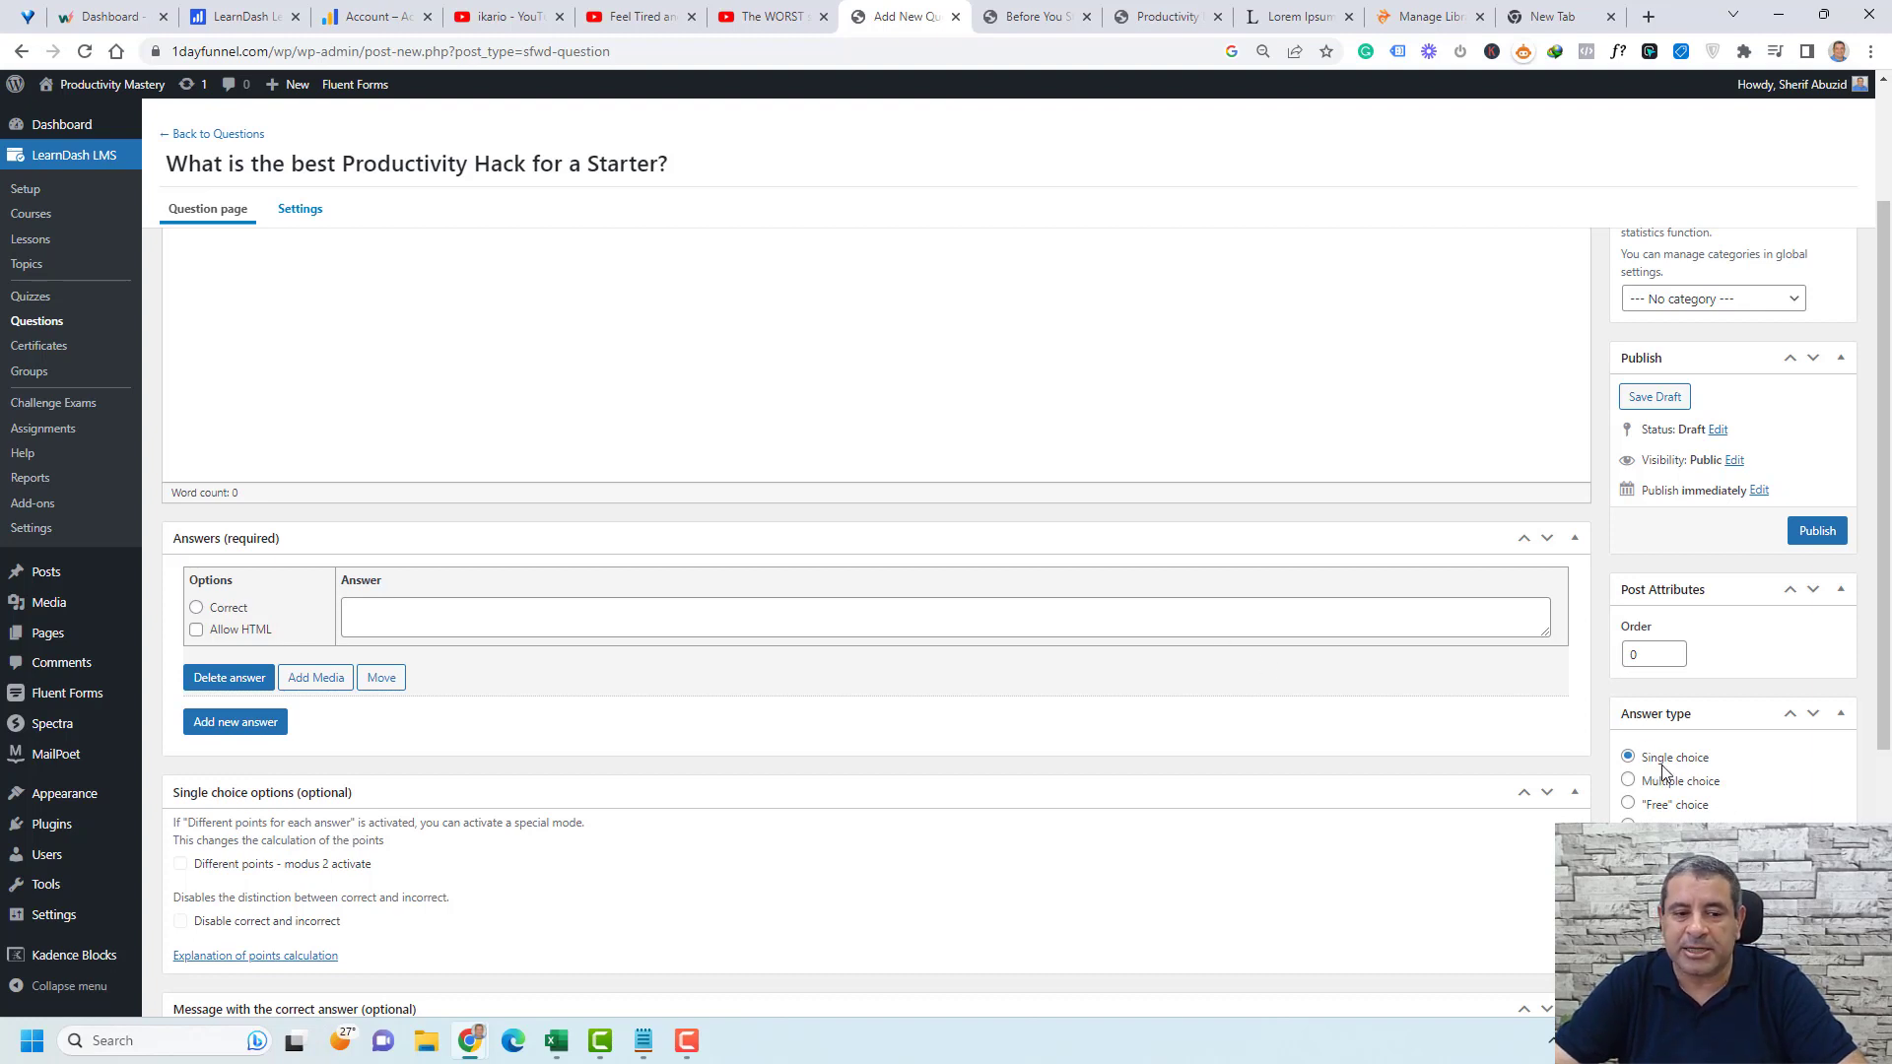
scroll(506, 634, up, 2)
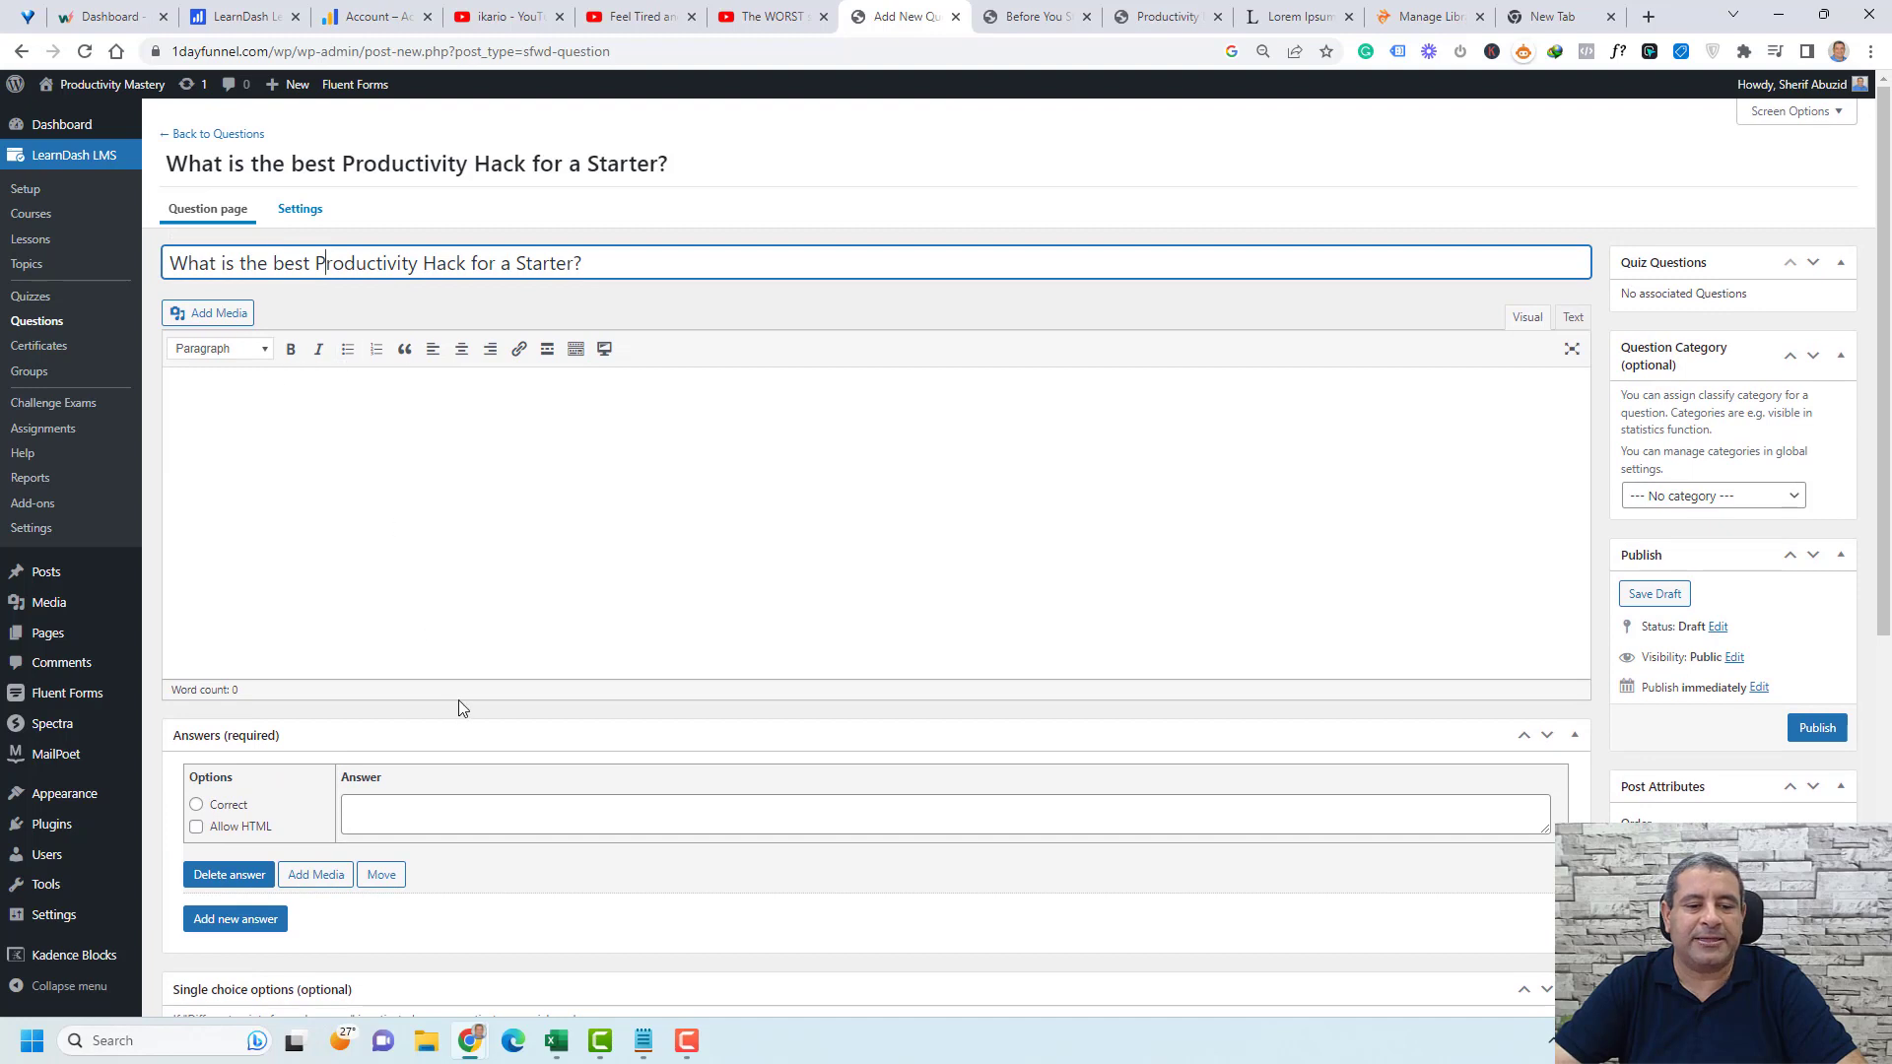
- Enter Answer A, Answer B and Answer C as the question's answers and mark Answer A as correct
scroll(459, 700, down, 2)
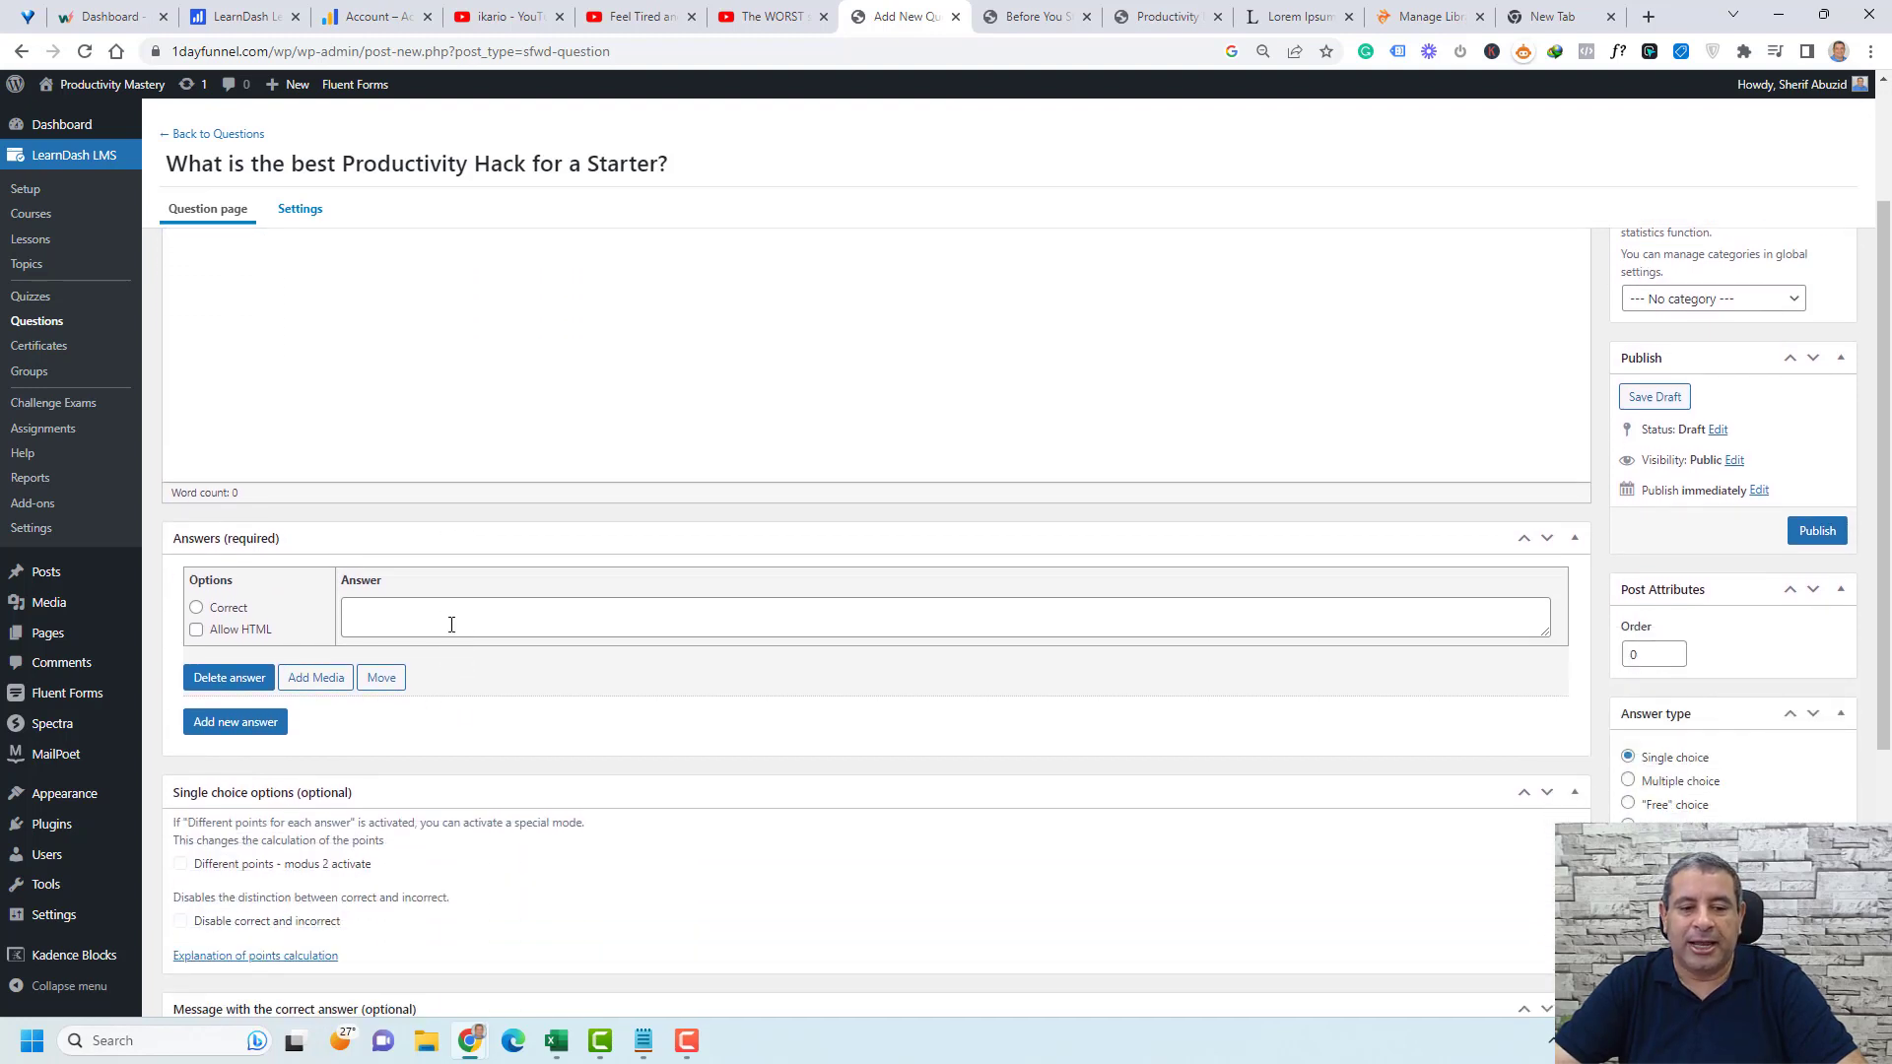
click(452, 625)
text(Answer A)
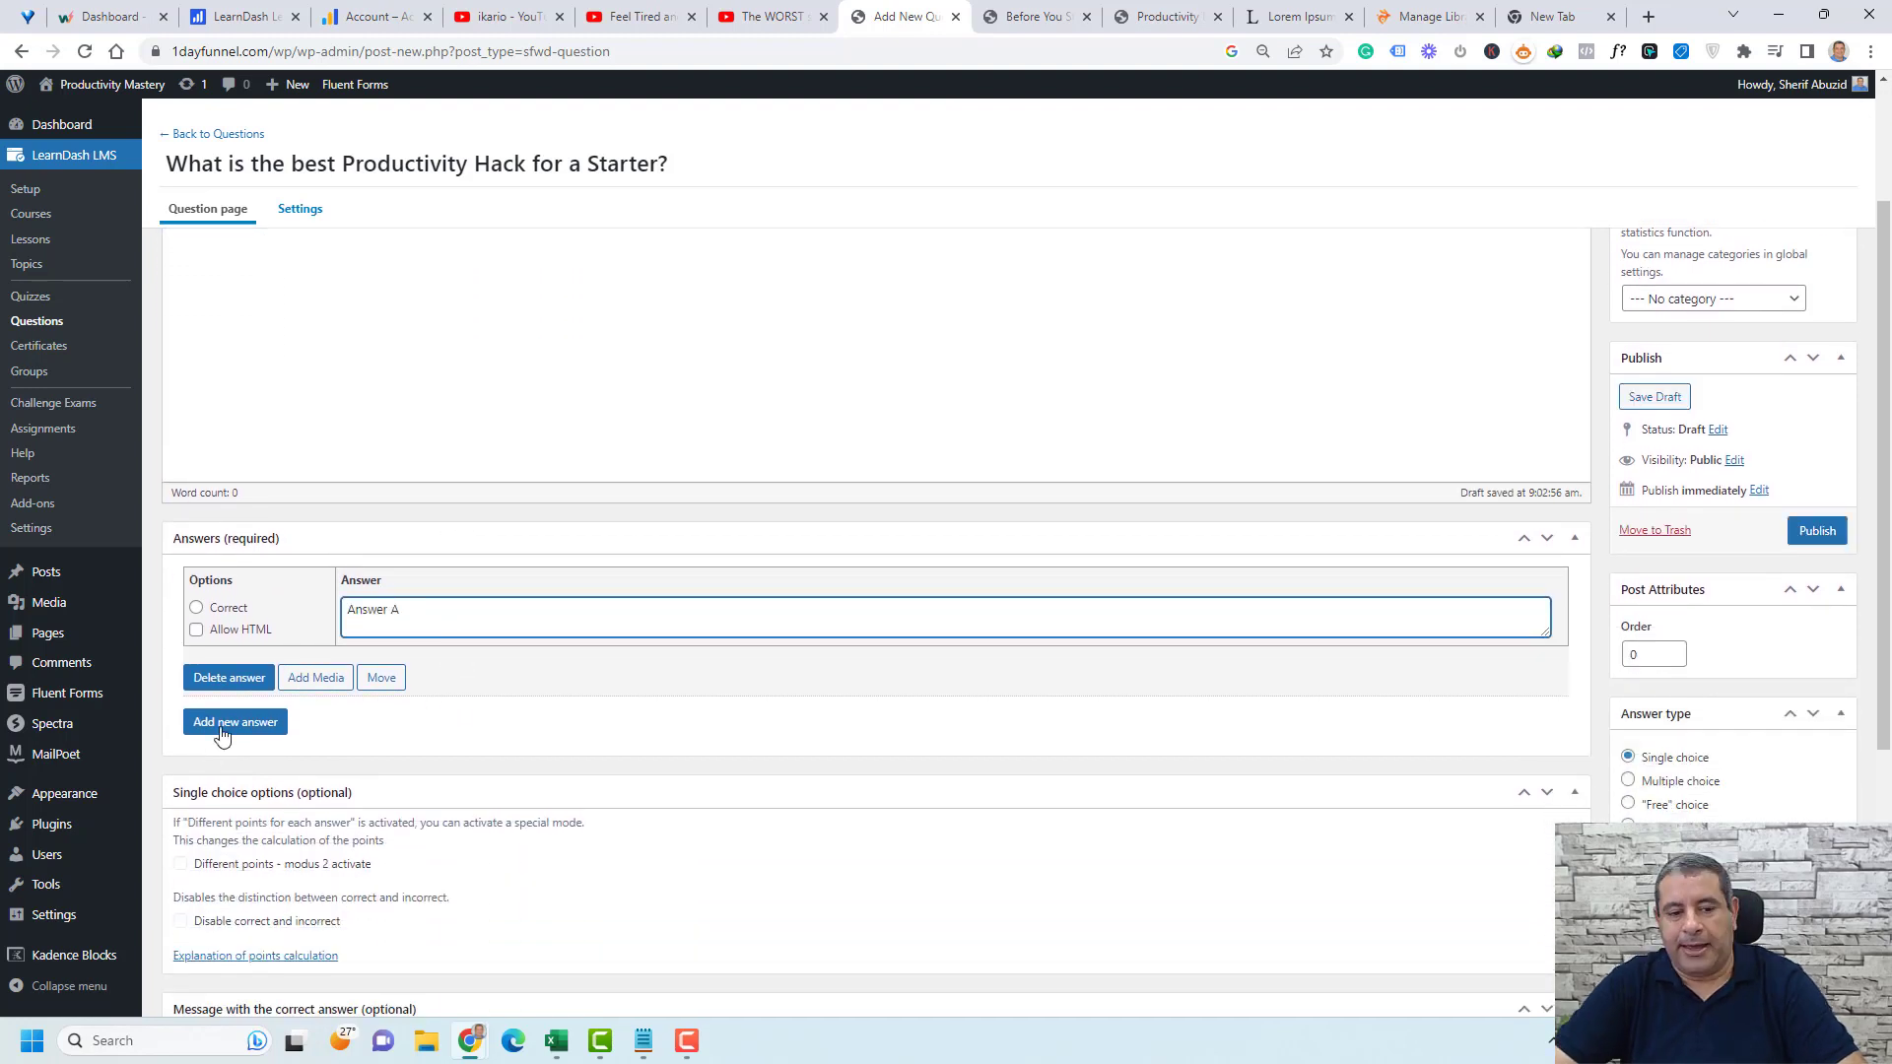
click(227, 724)
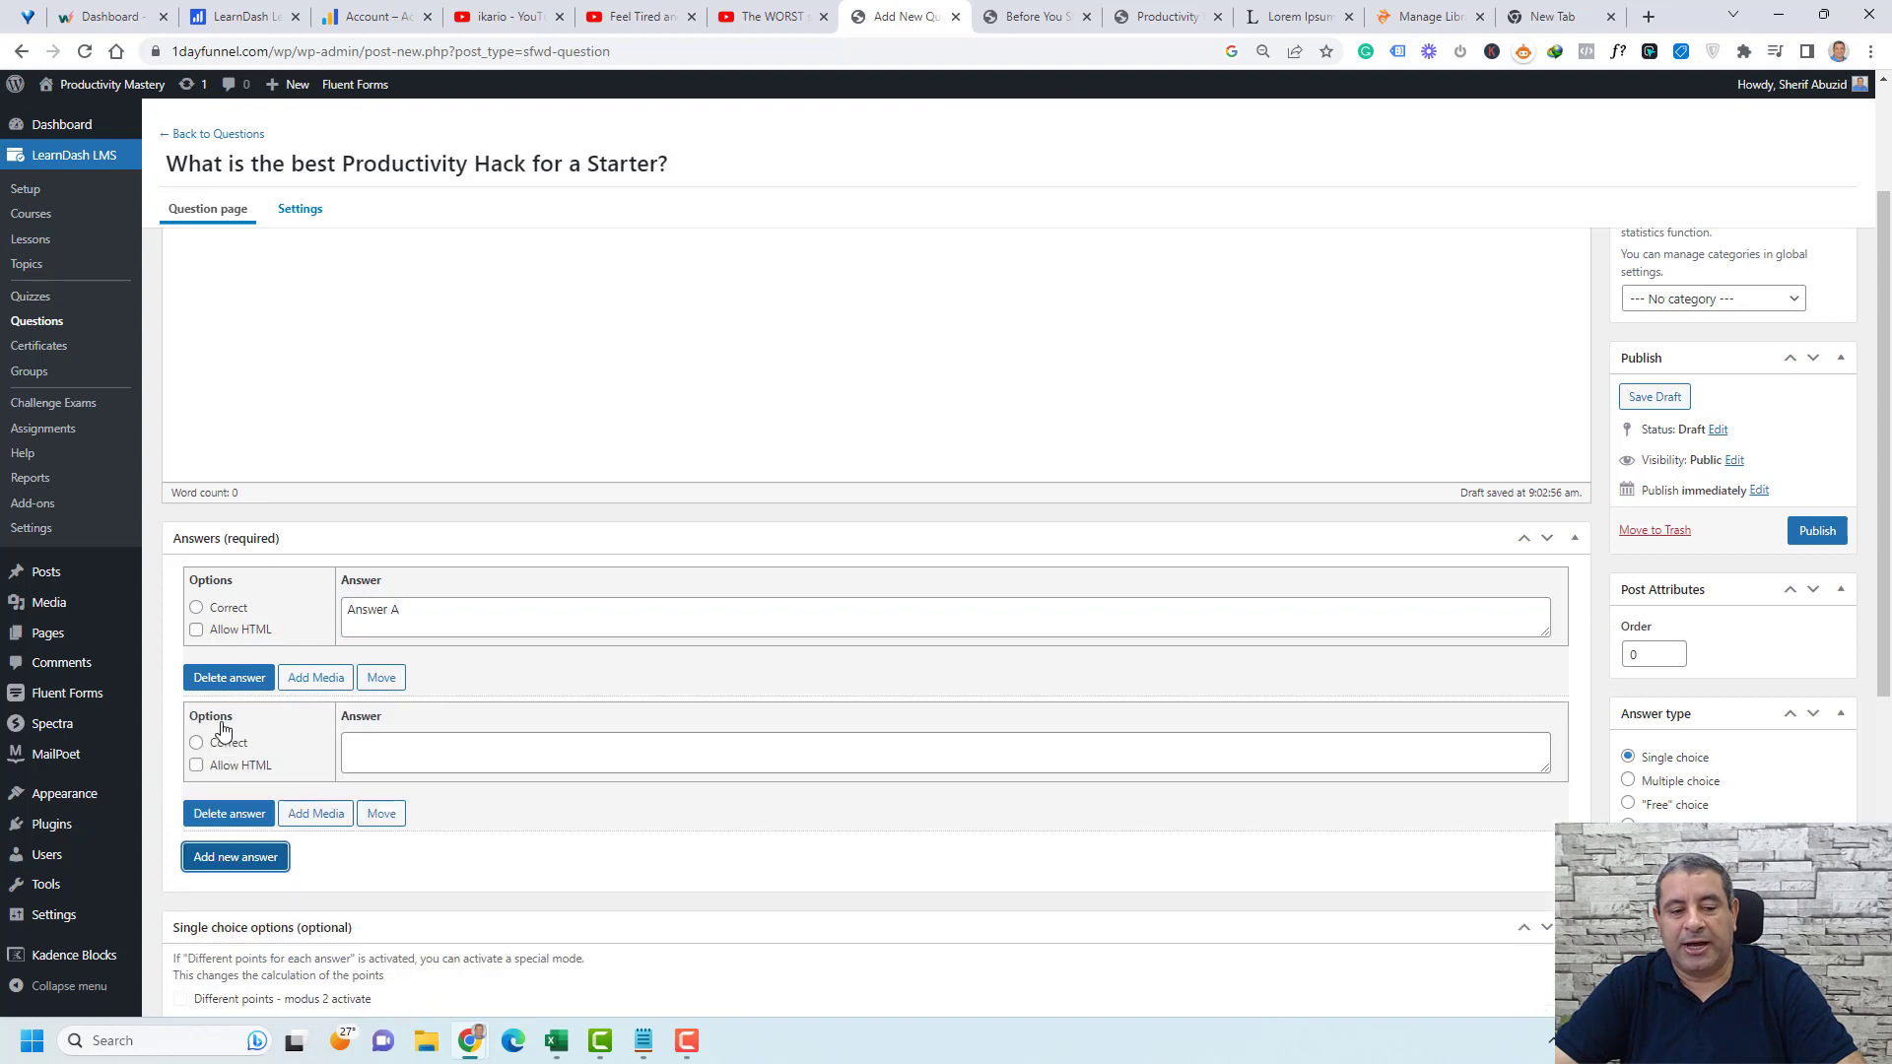
click(411, 749)
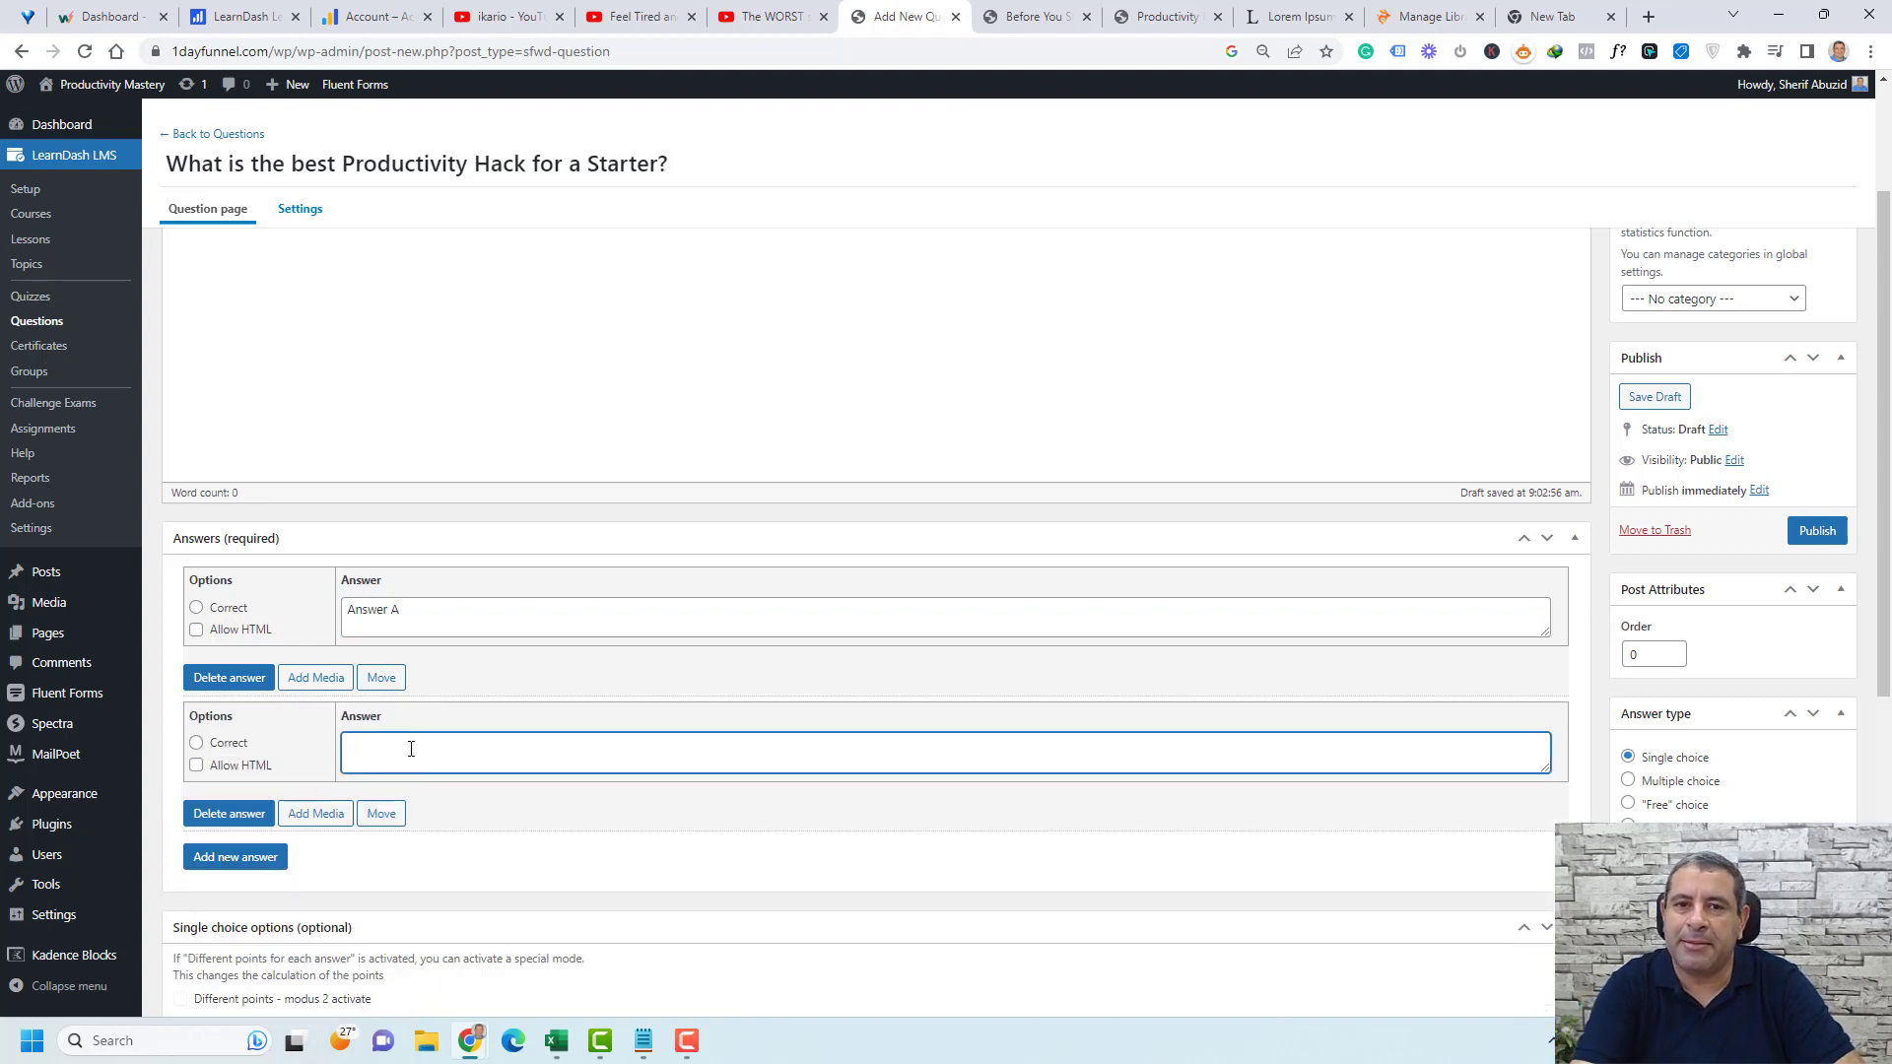
text(Answer B)
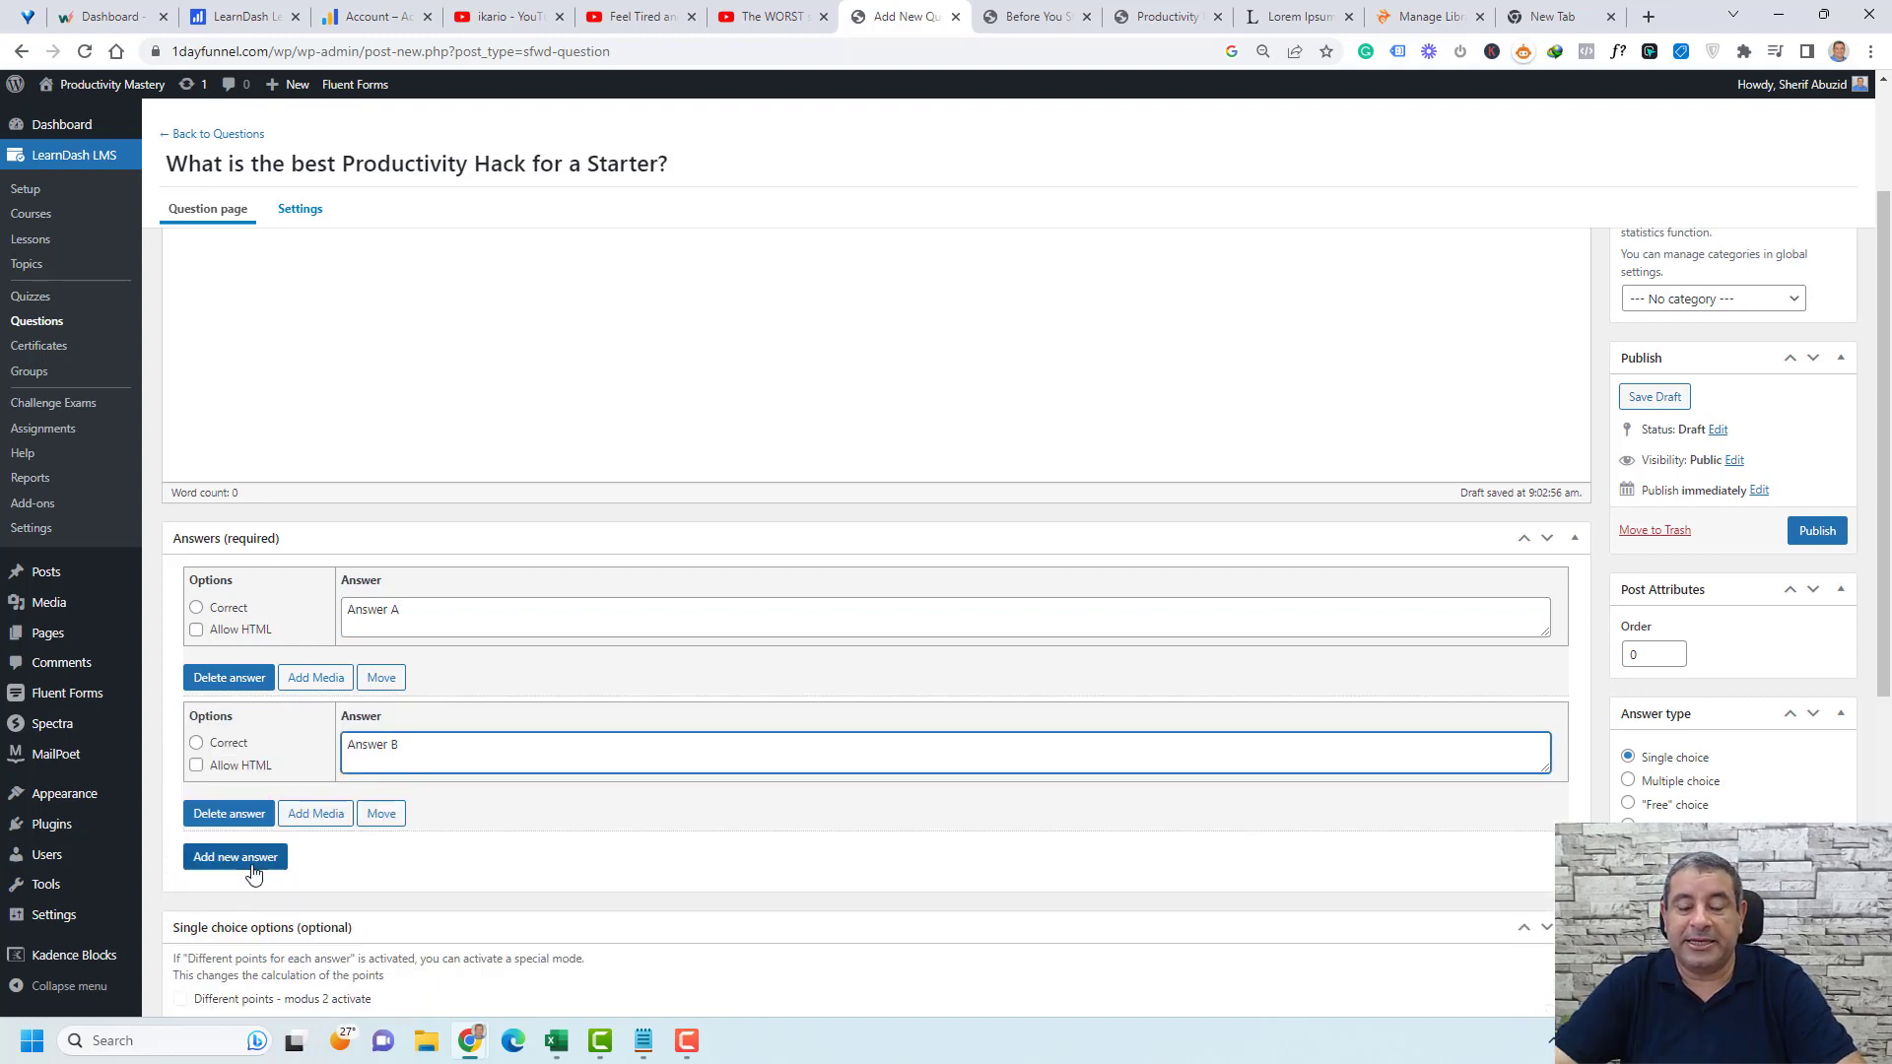
click(253, 873)
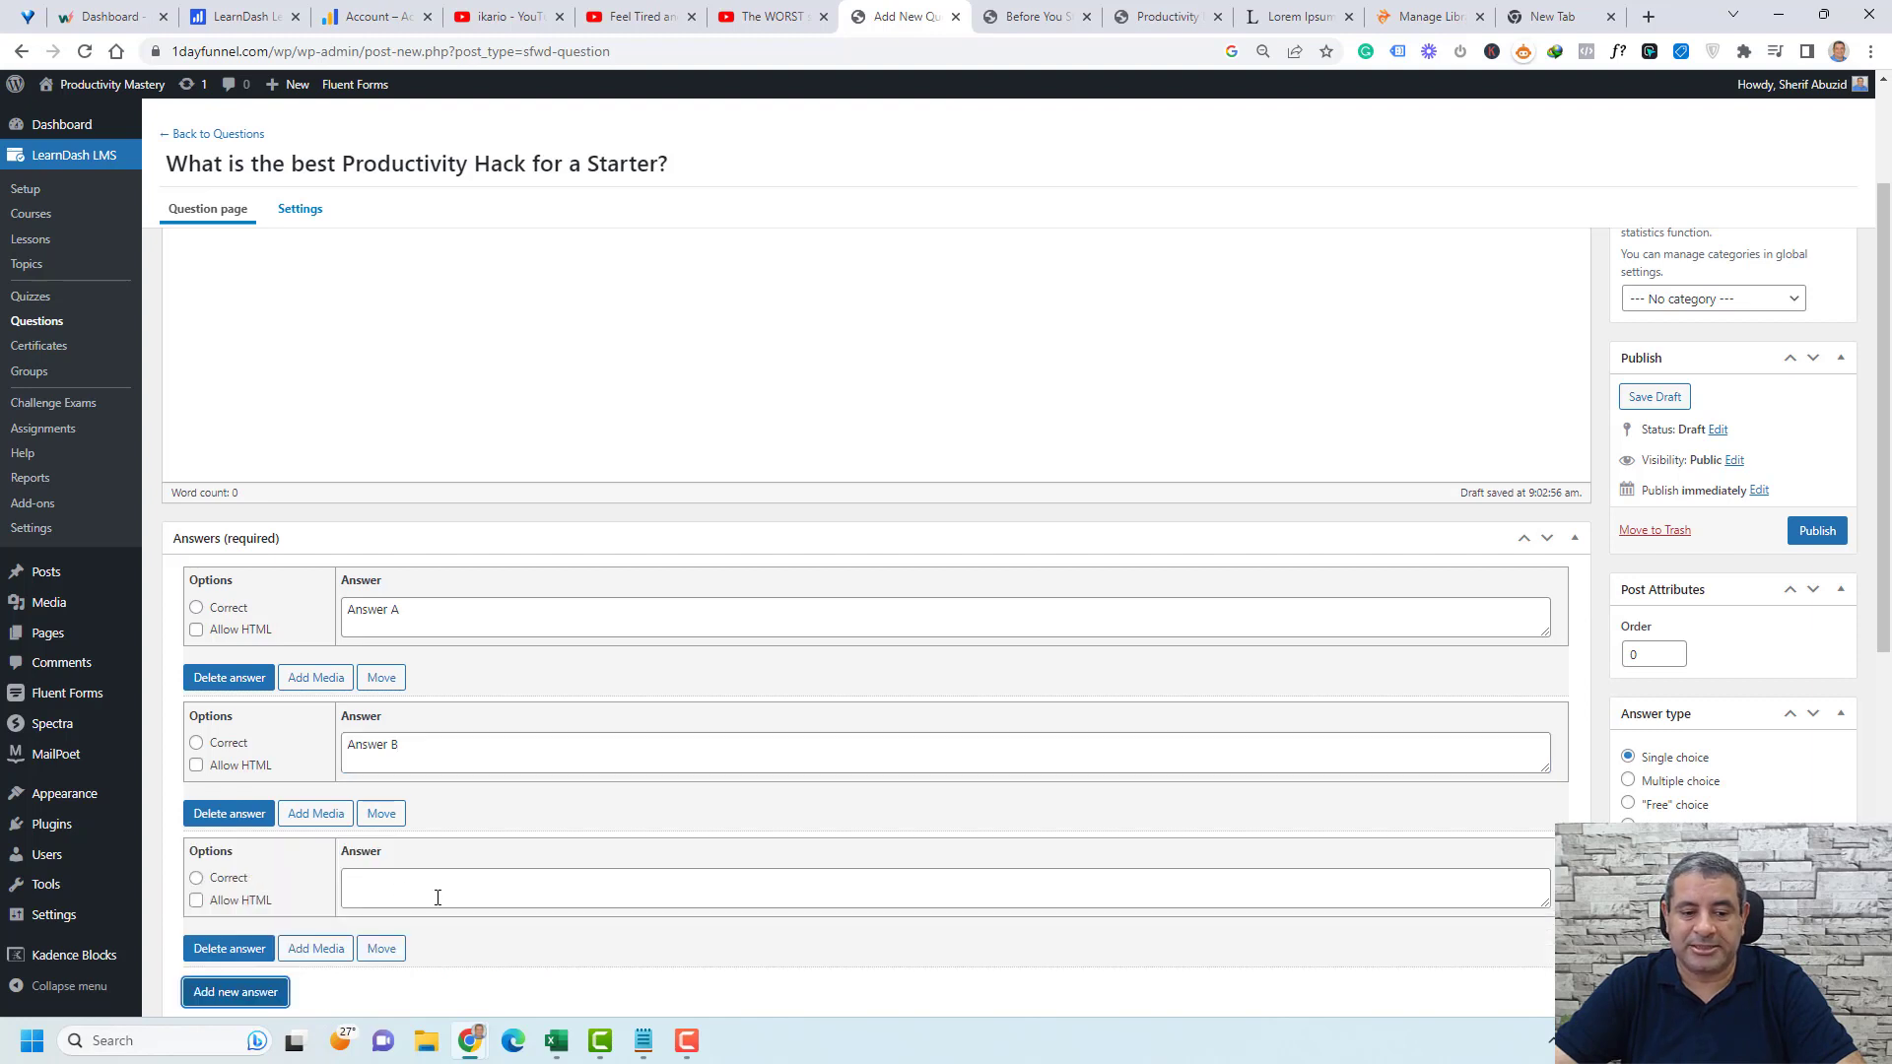
click(438, 896)
text(Answer C)
scroll(609, 731, down, 2)
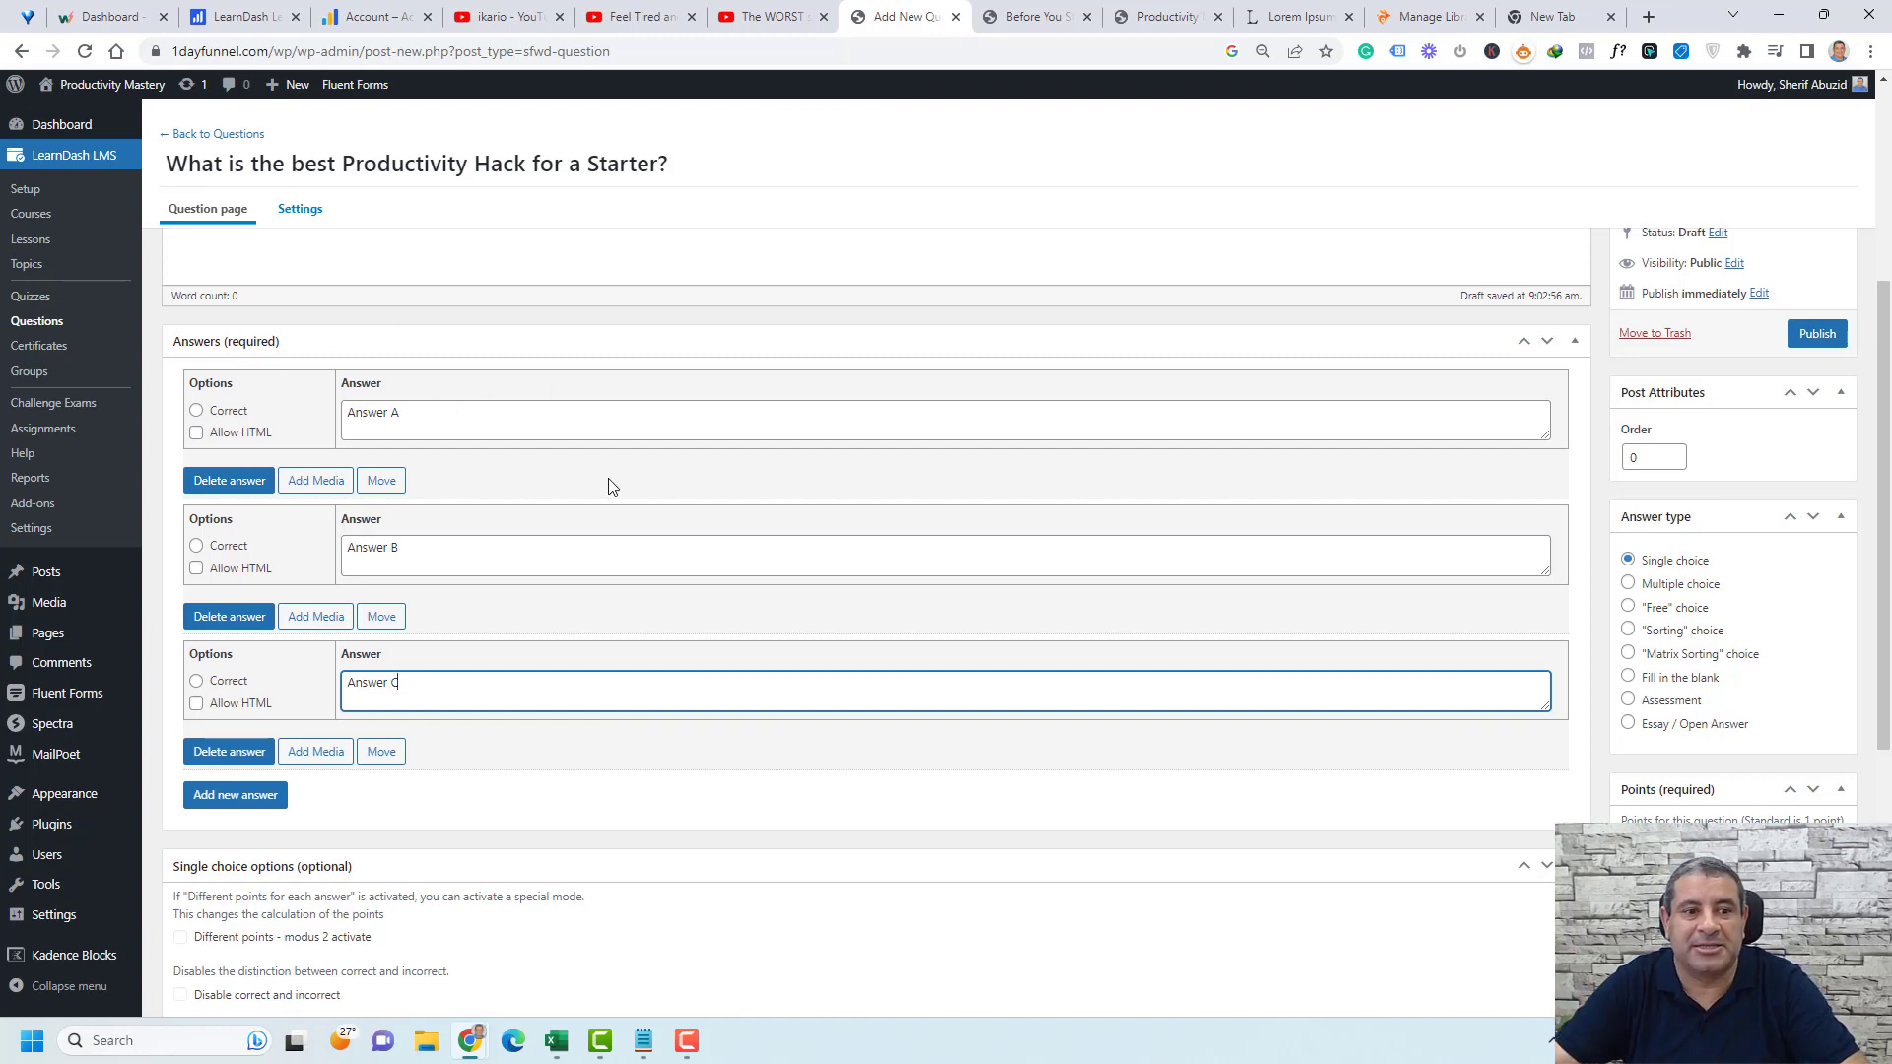
click(196, 411)
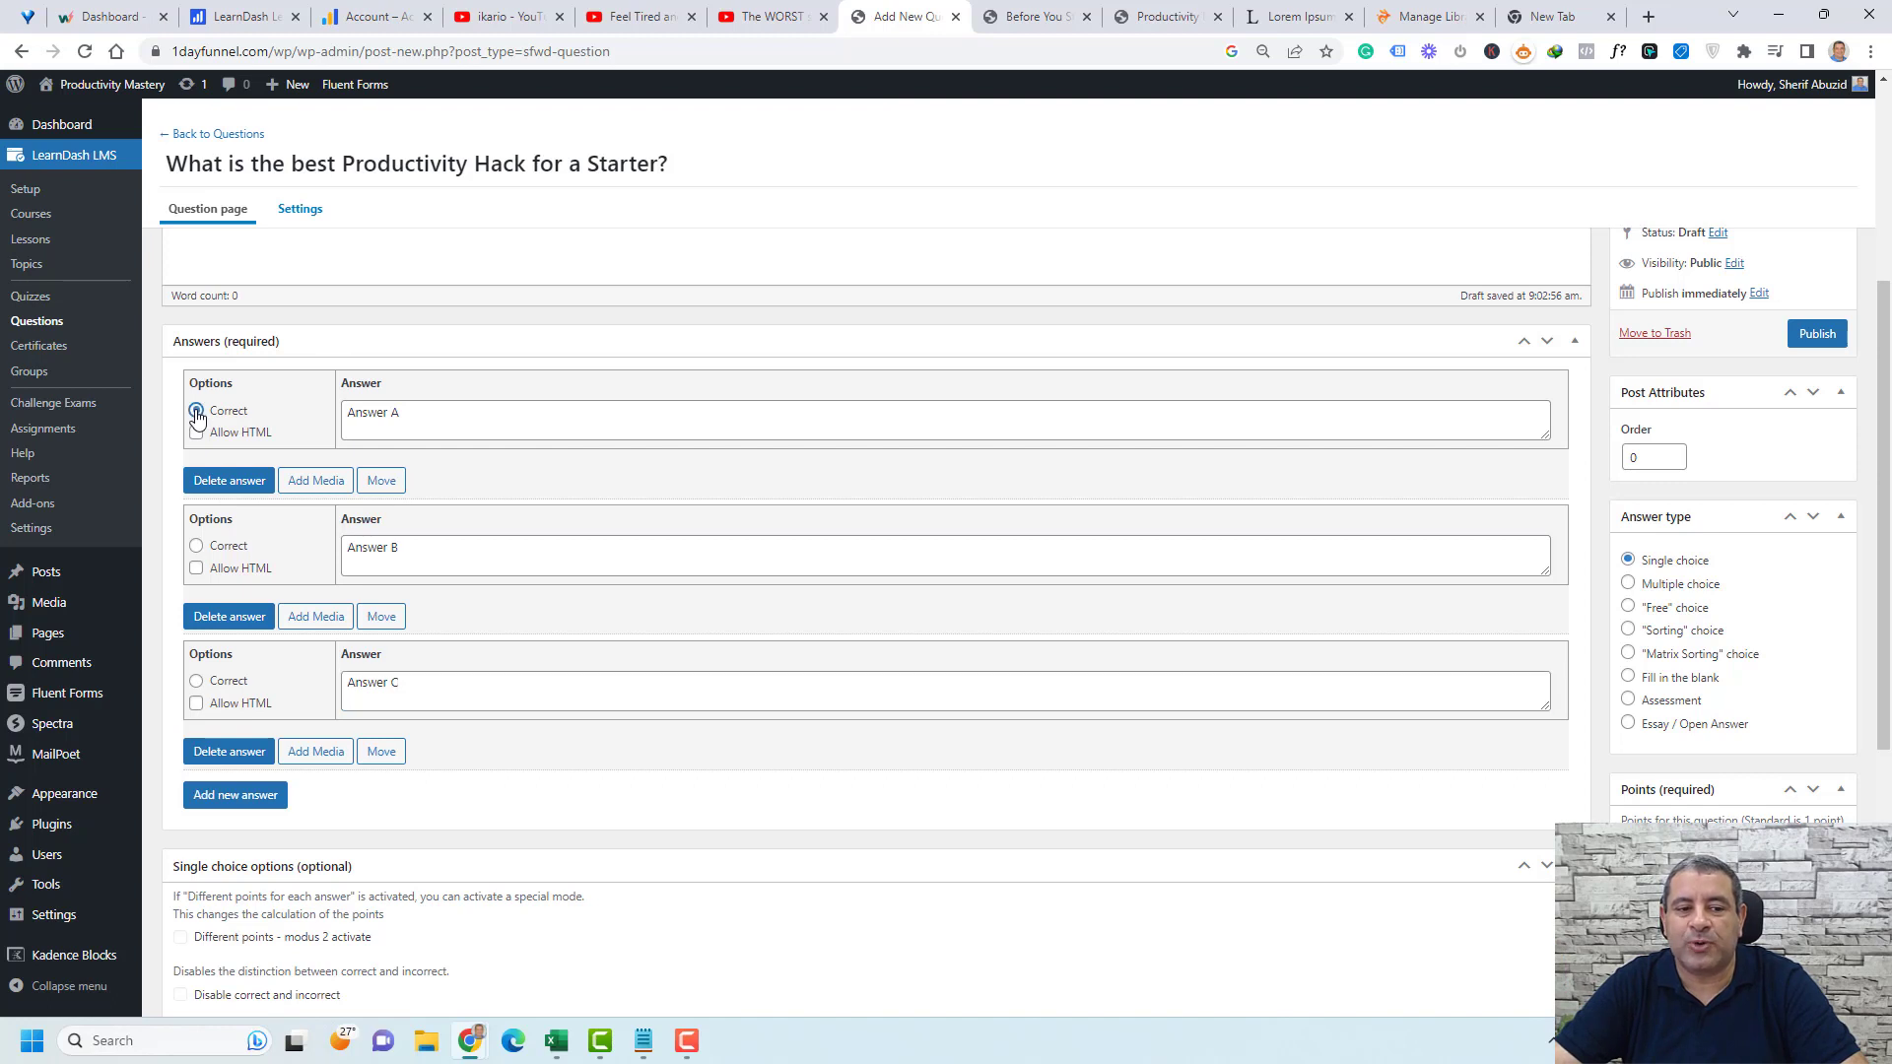
- Copy the question title into the question's content and publish the question
click(1817, 333)
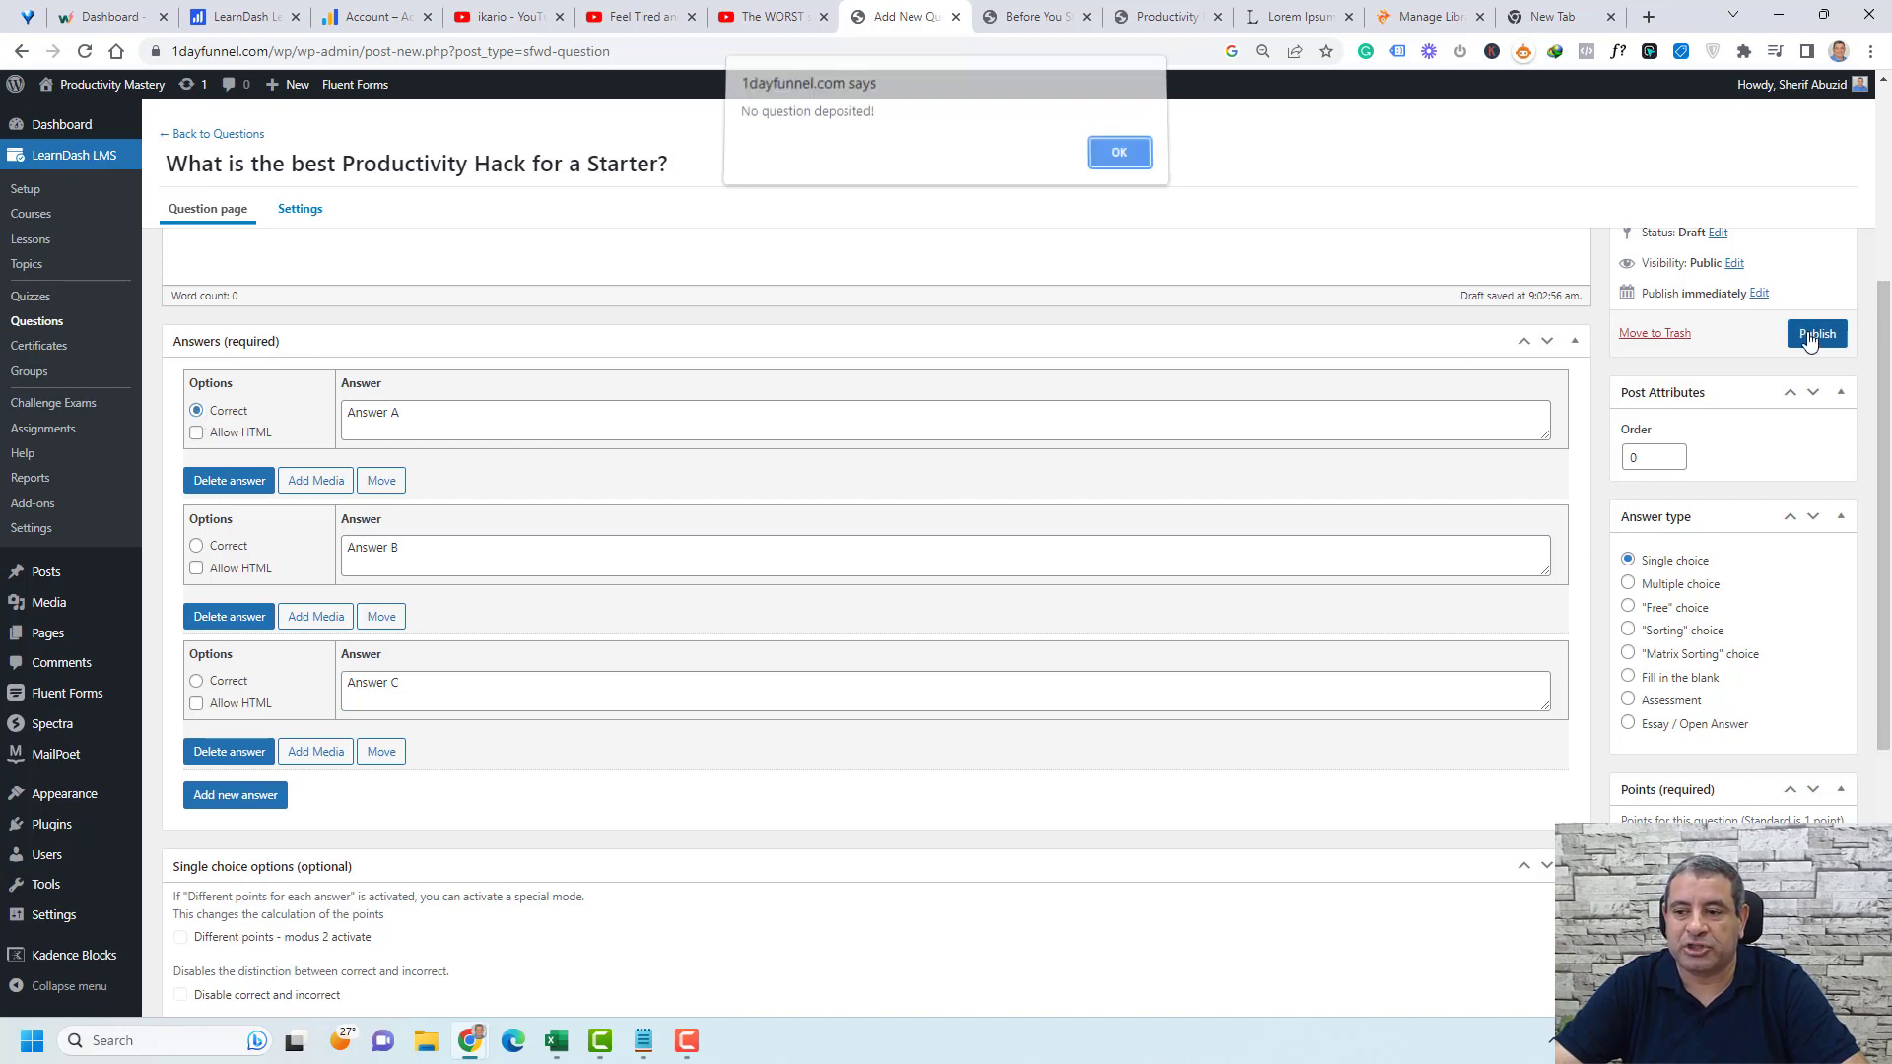
click(1117, 162)
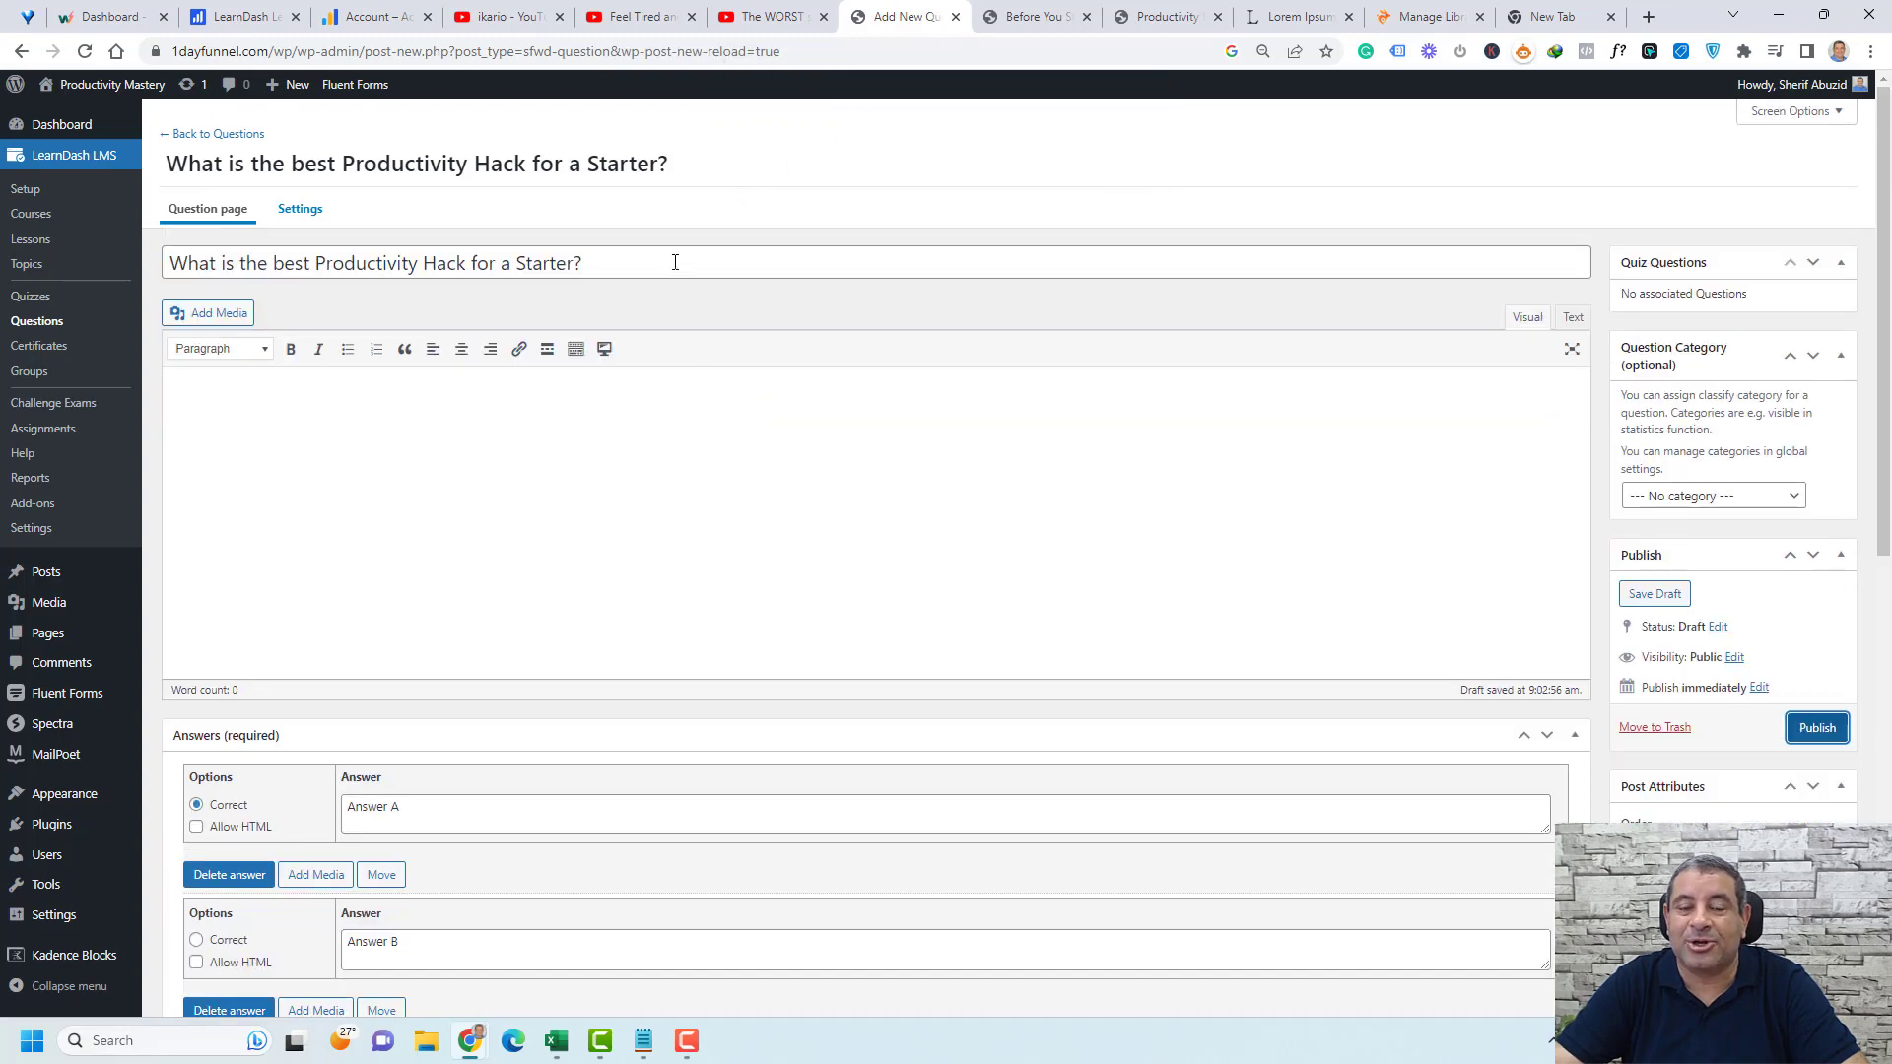
click(675, 262)
key(ctrl+a)
key(ctrl+c)
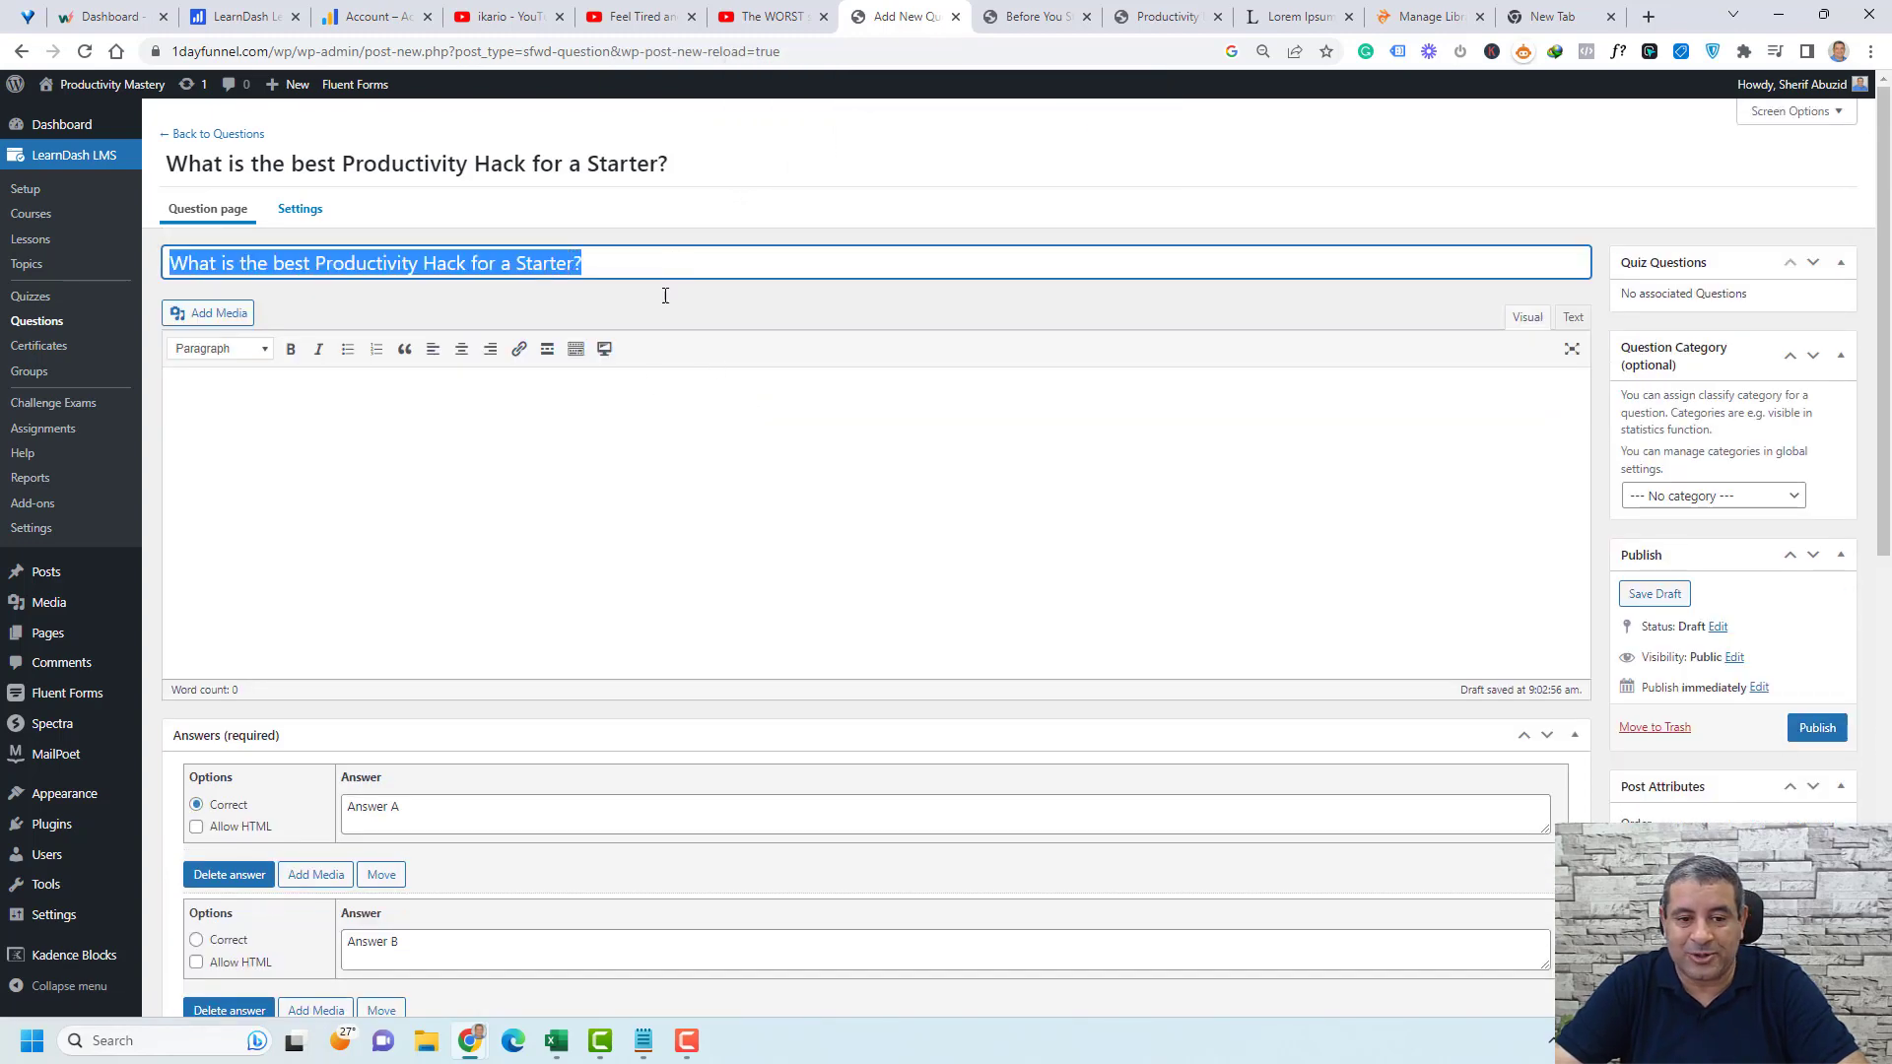
click(625, 498)
key(ctrl+v)
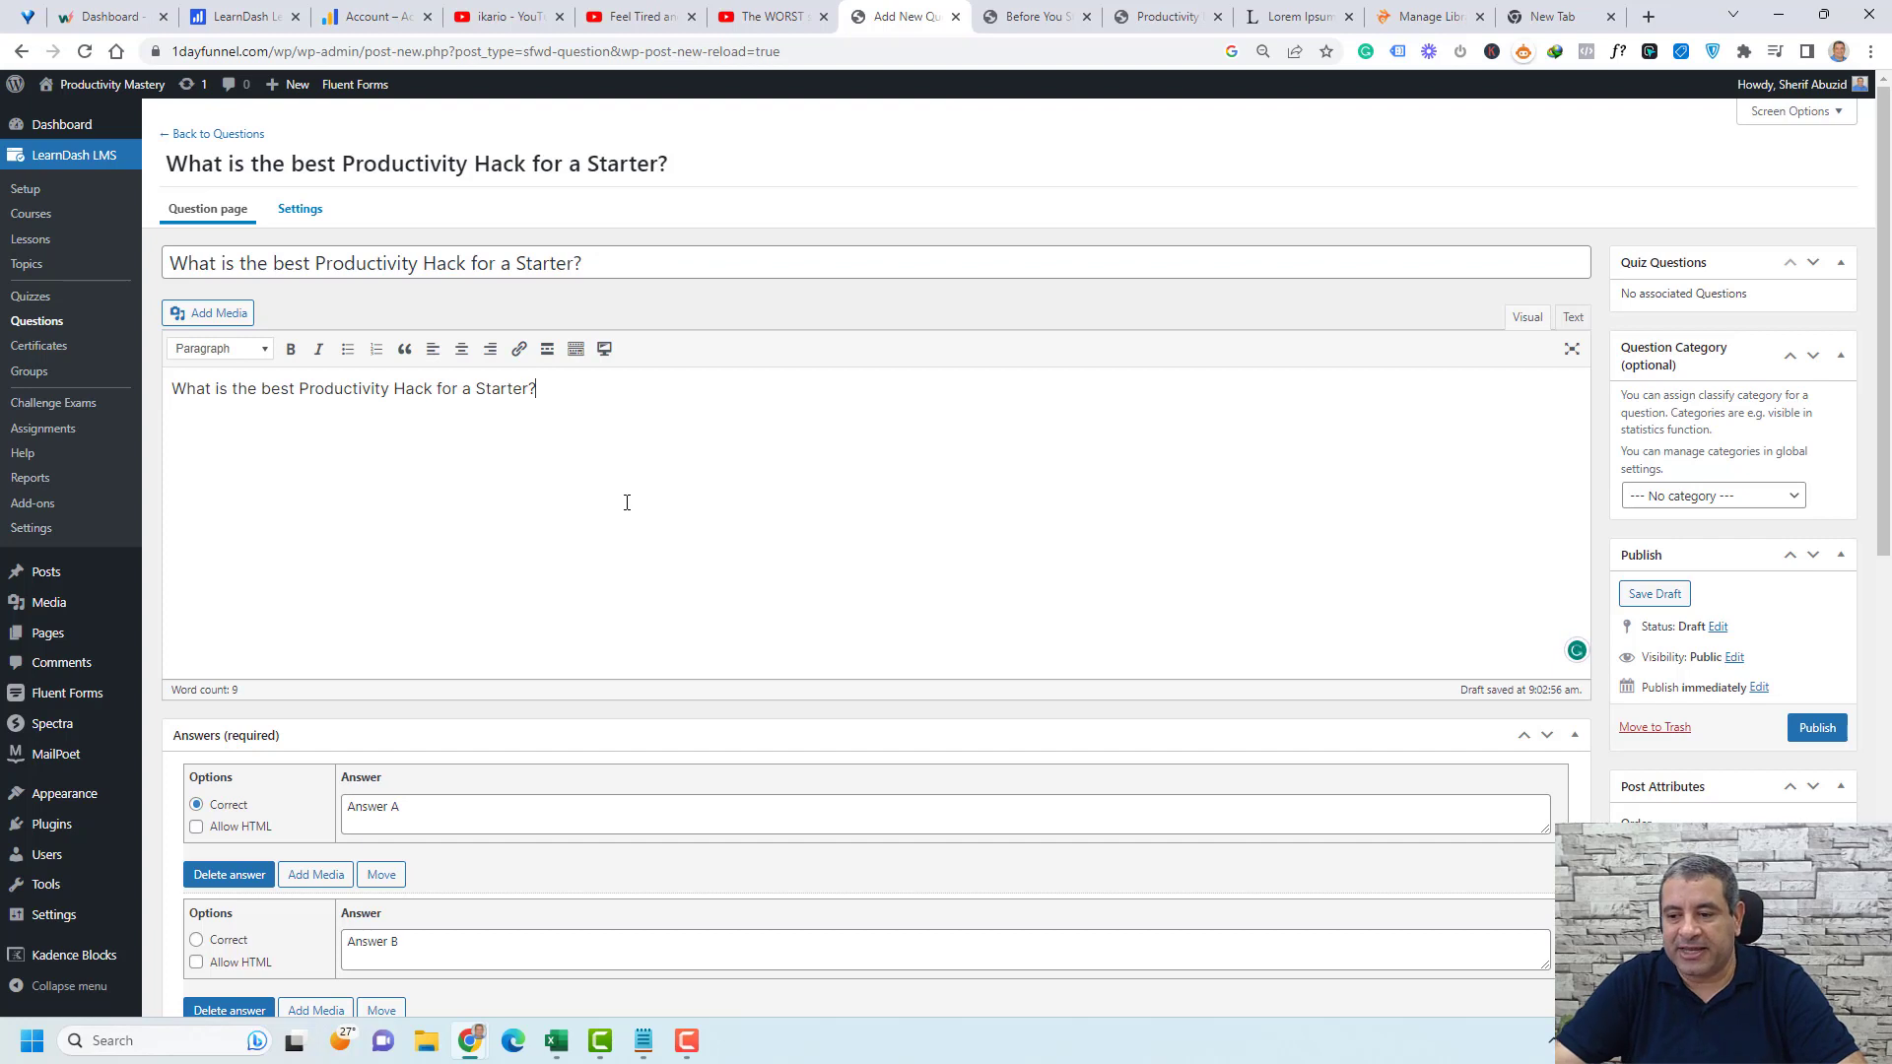
click(1816, 727)
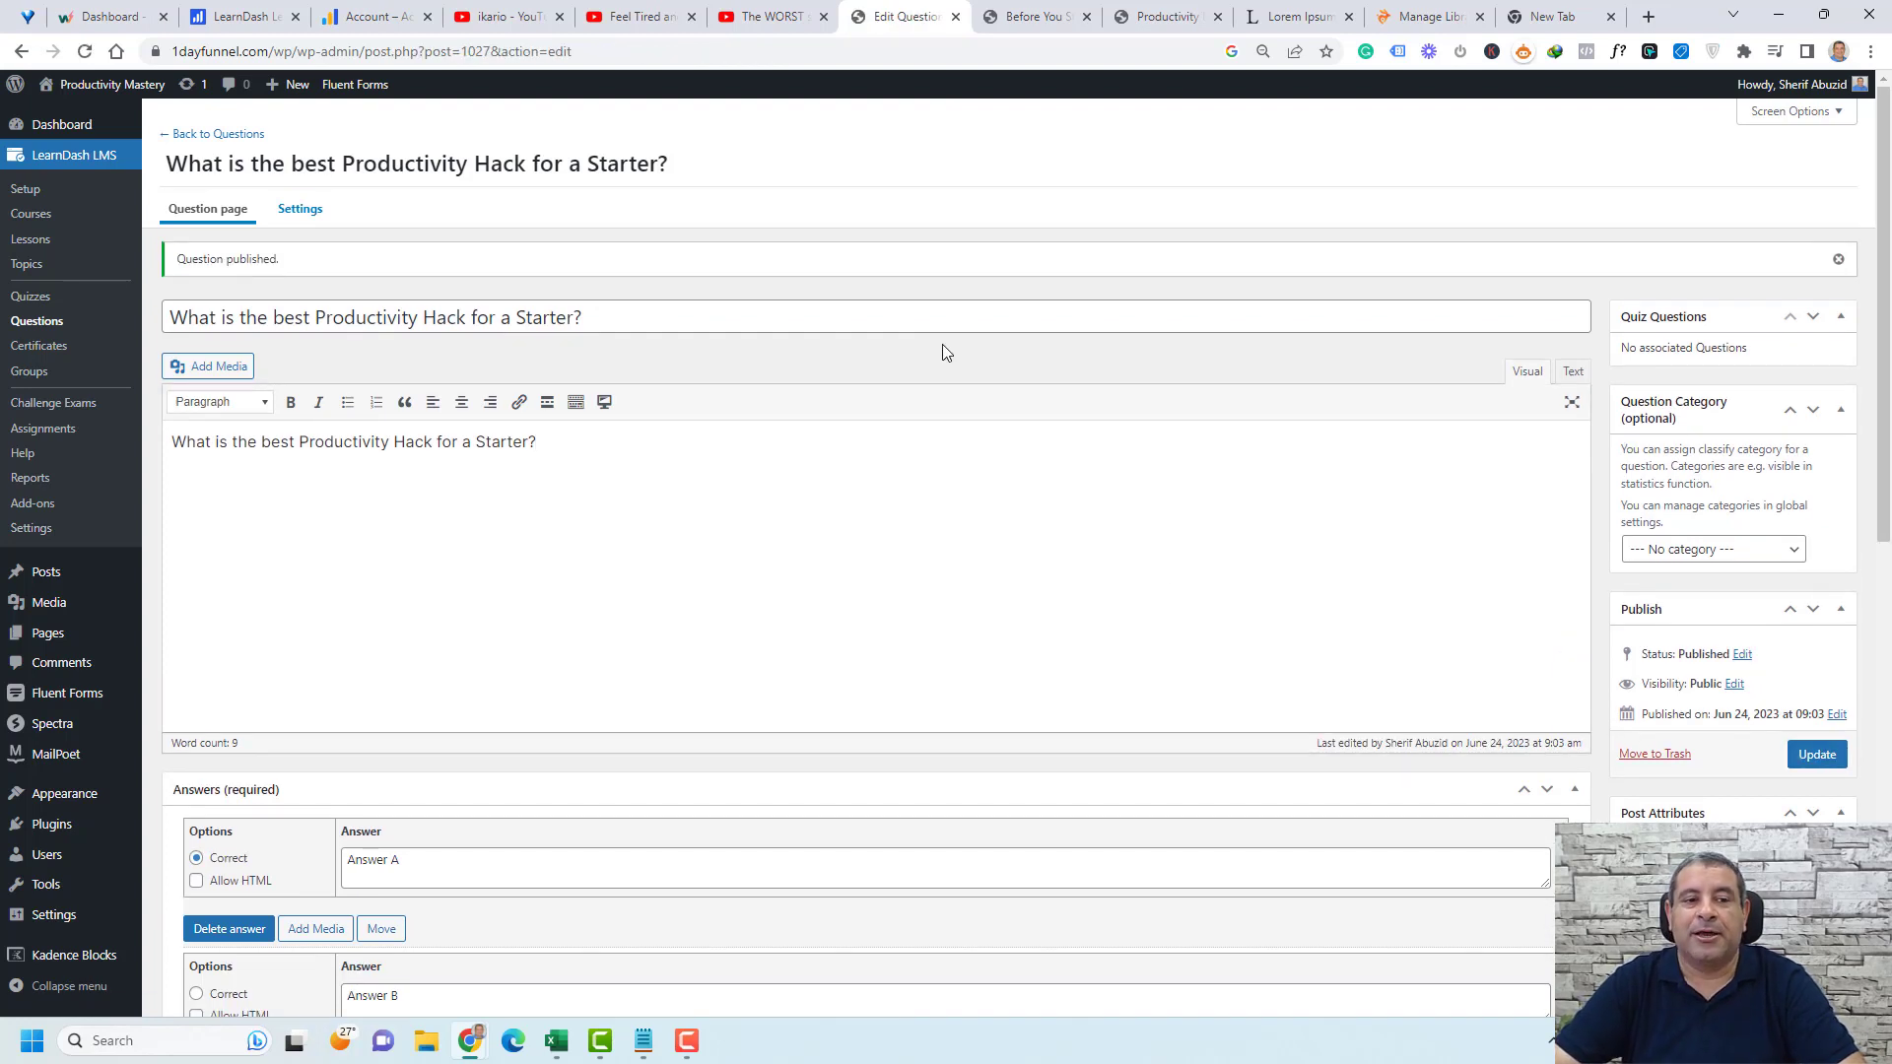
- Create a Multiple choice question titled Multiple Answers, with content asking for the best 2 main ideas given
click(301, 209)
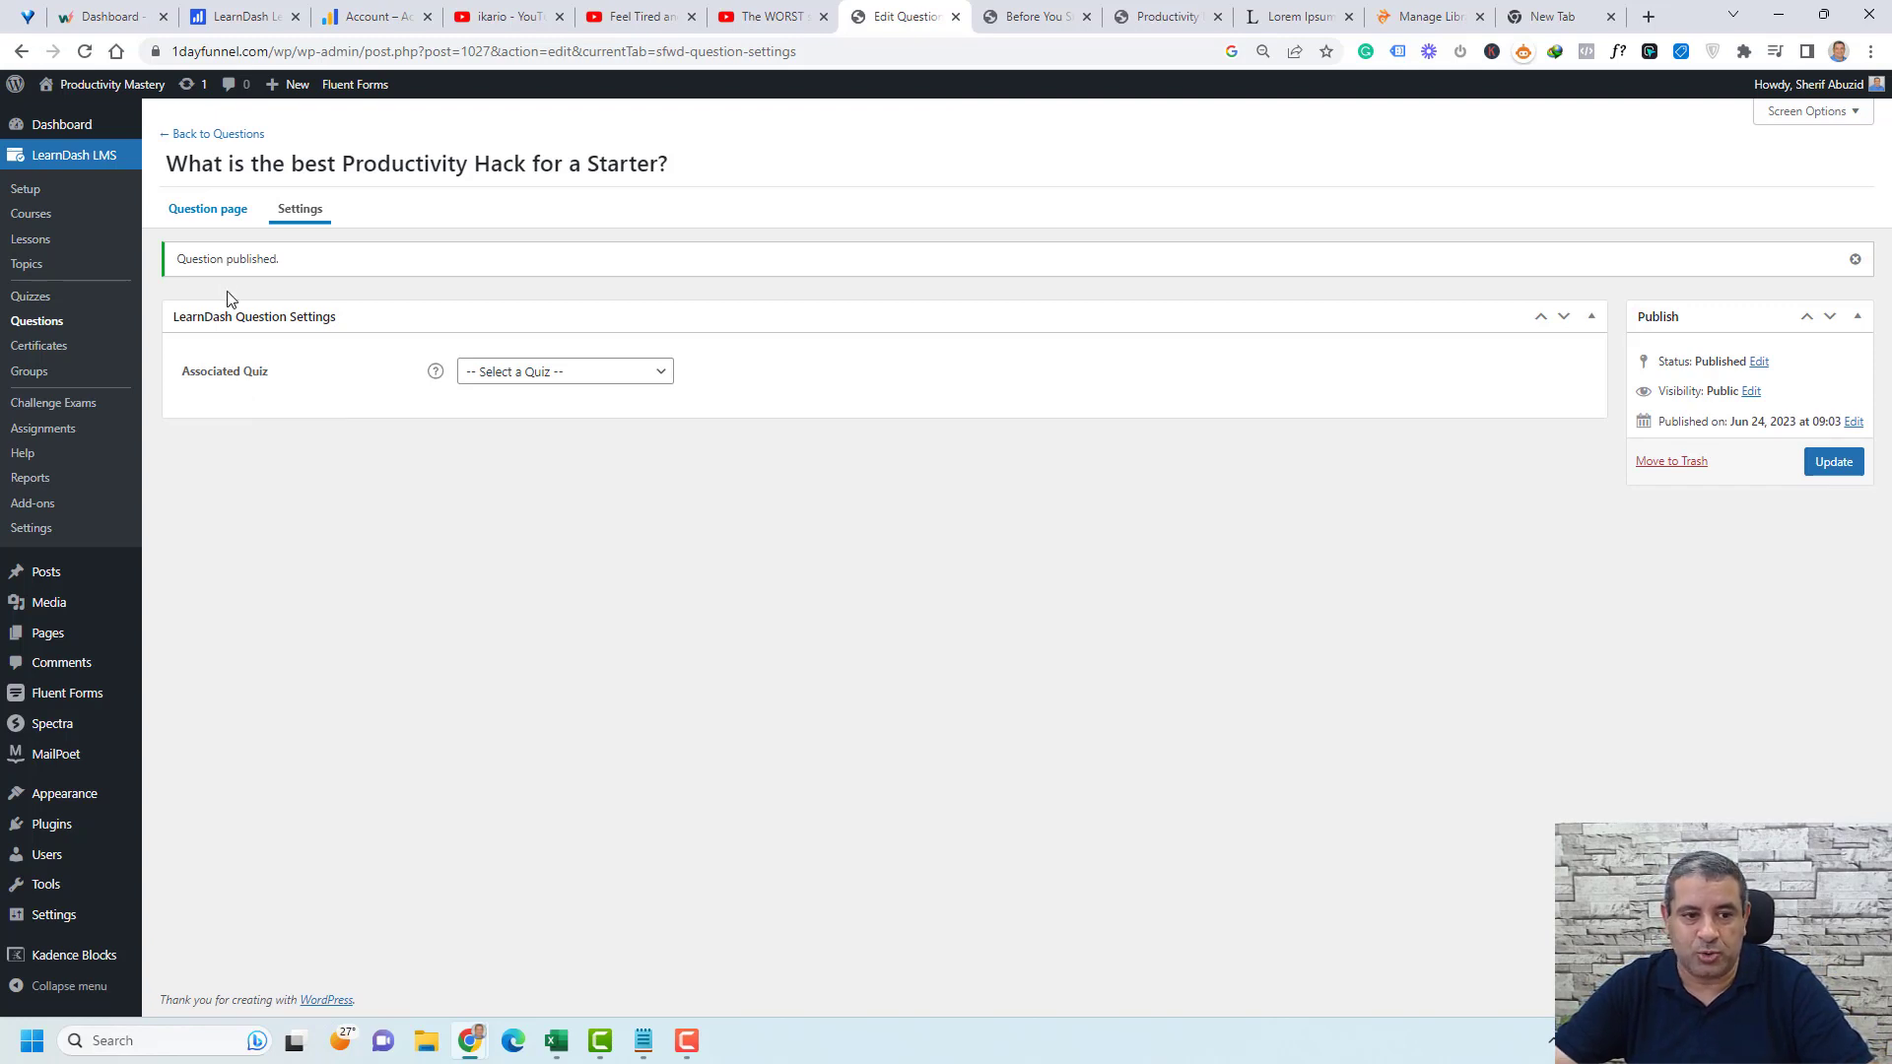
click(44, 323)
click(1842, 156)
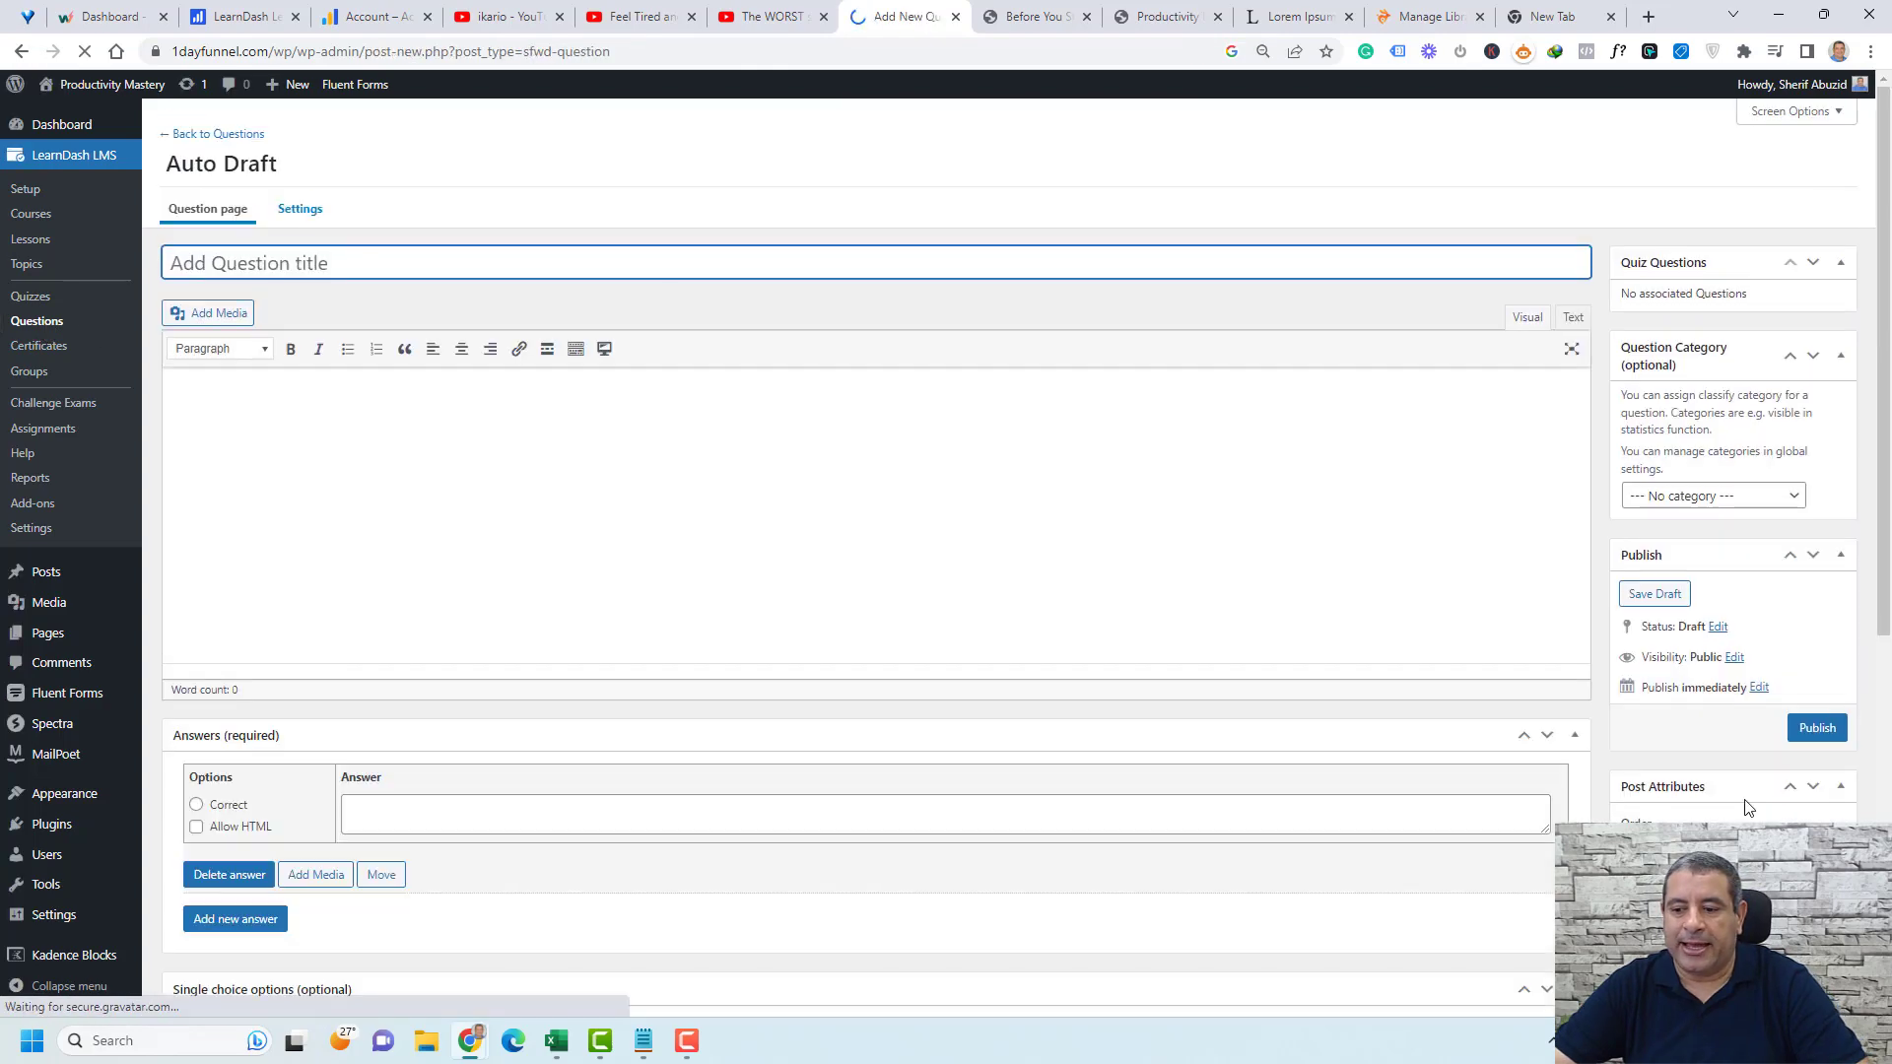
scroll(1744, 801, down, 2)
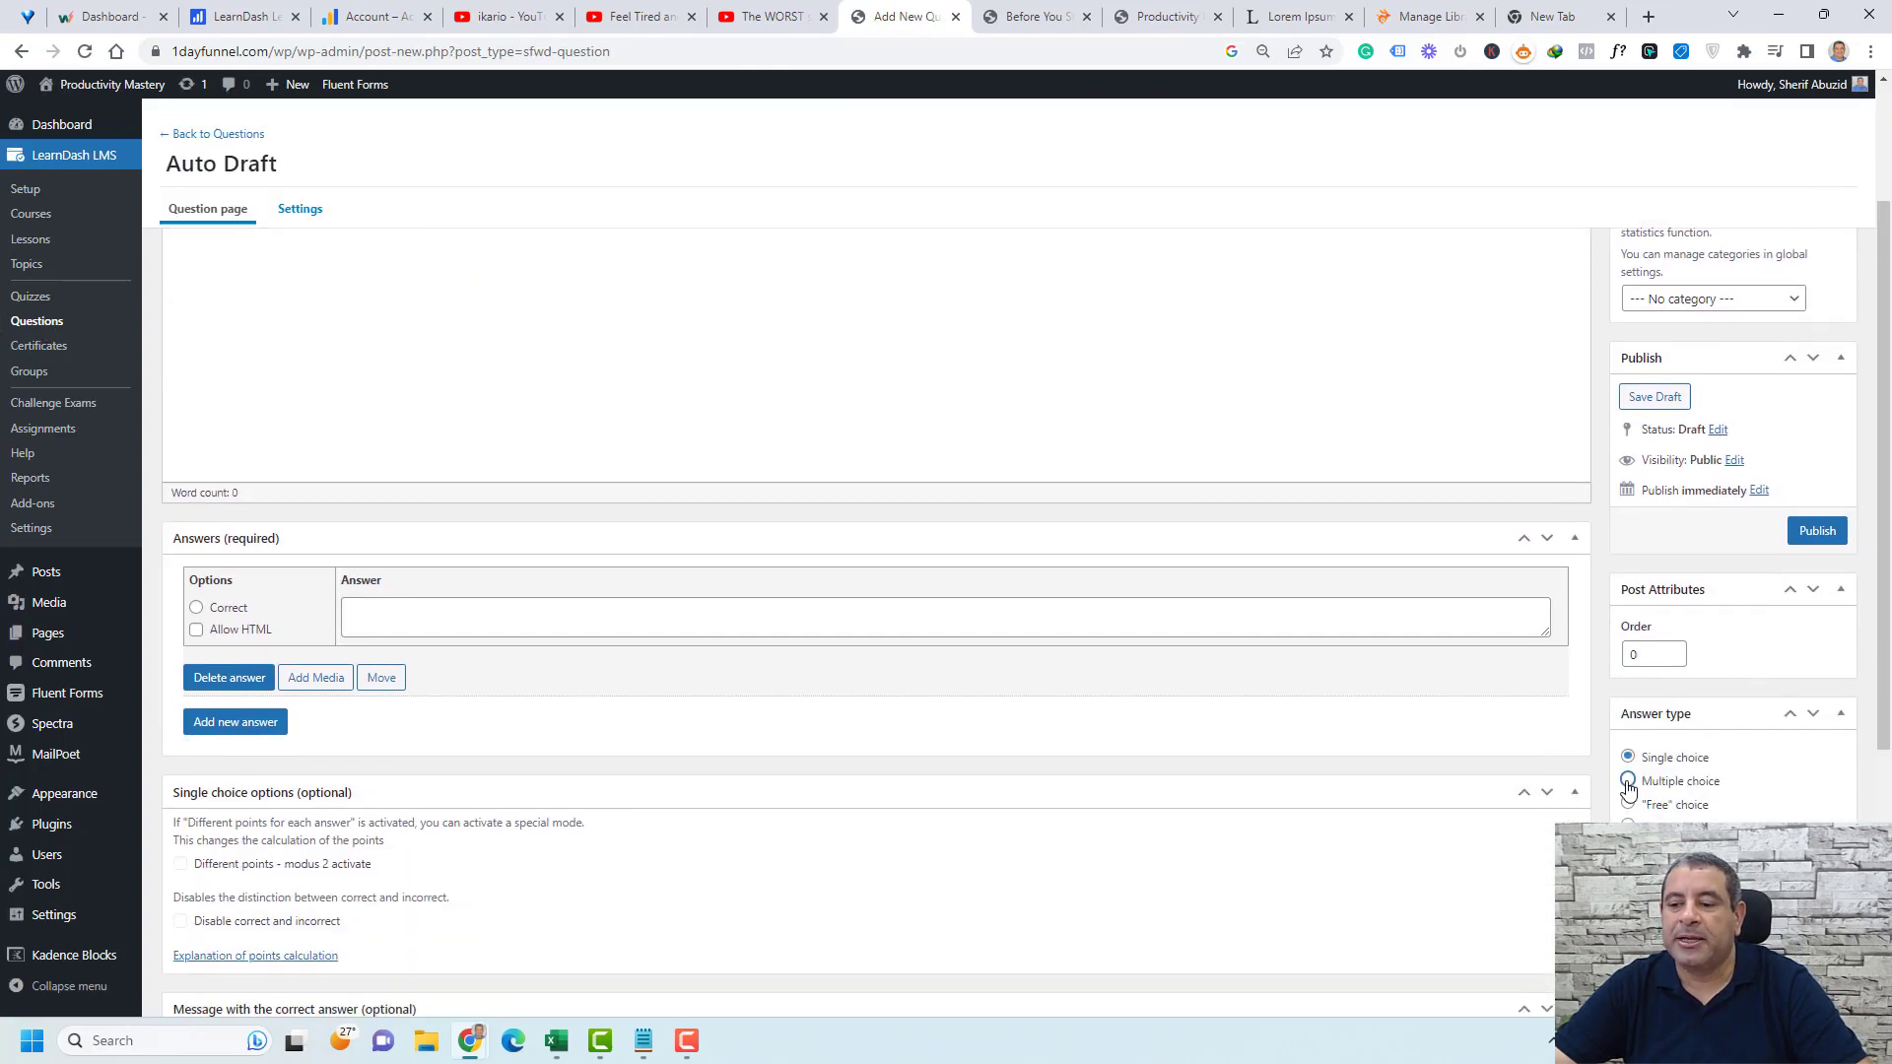
click(1628, 780)
scroll(803, 639, up, 2)
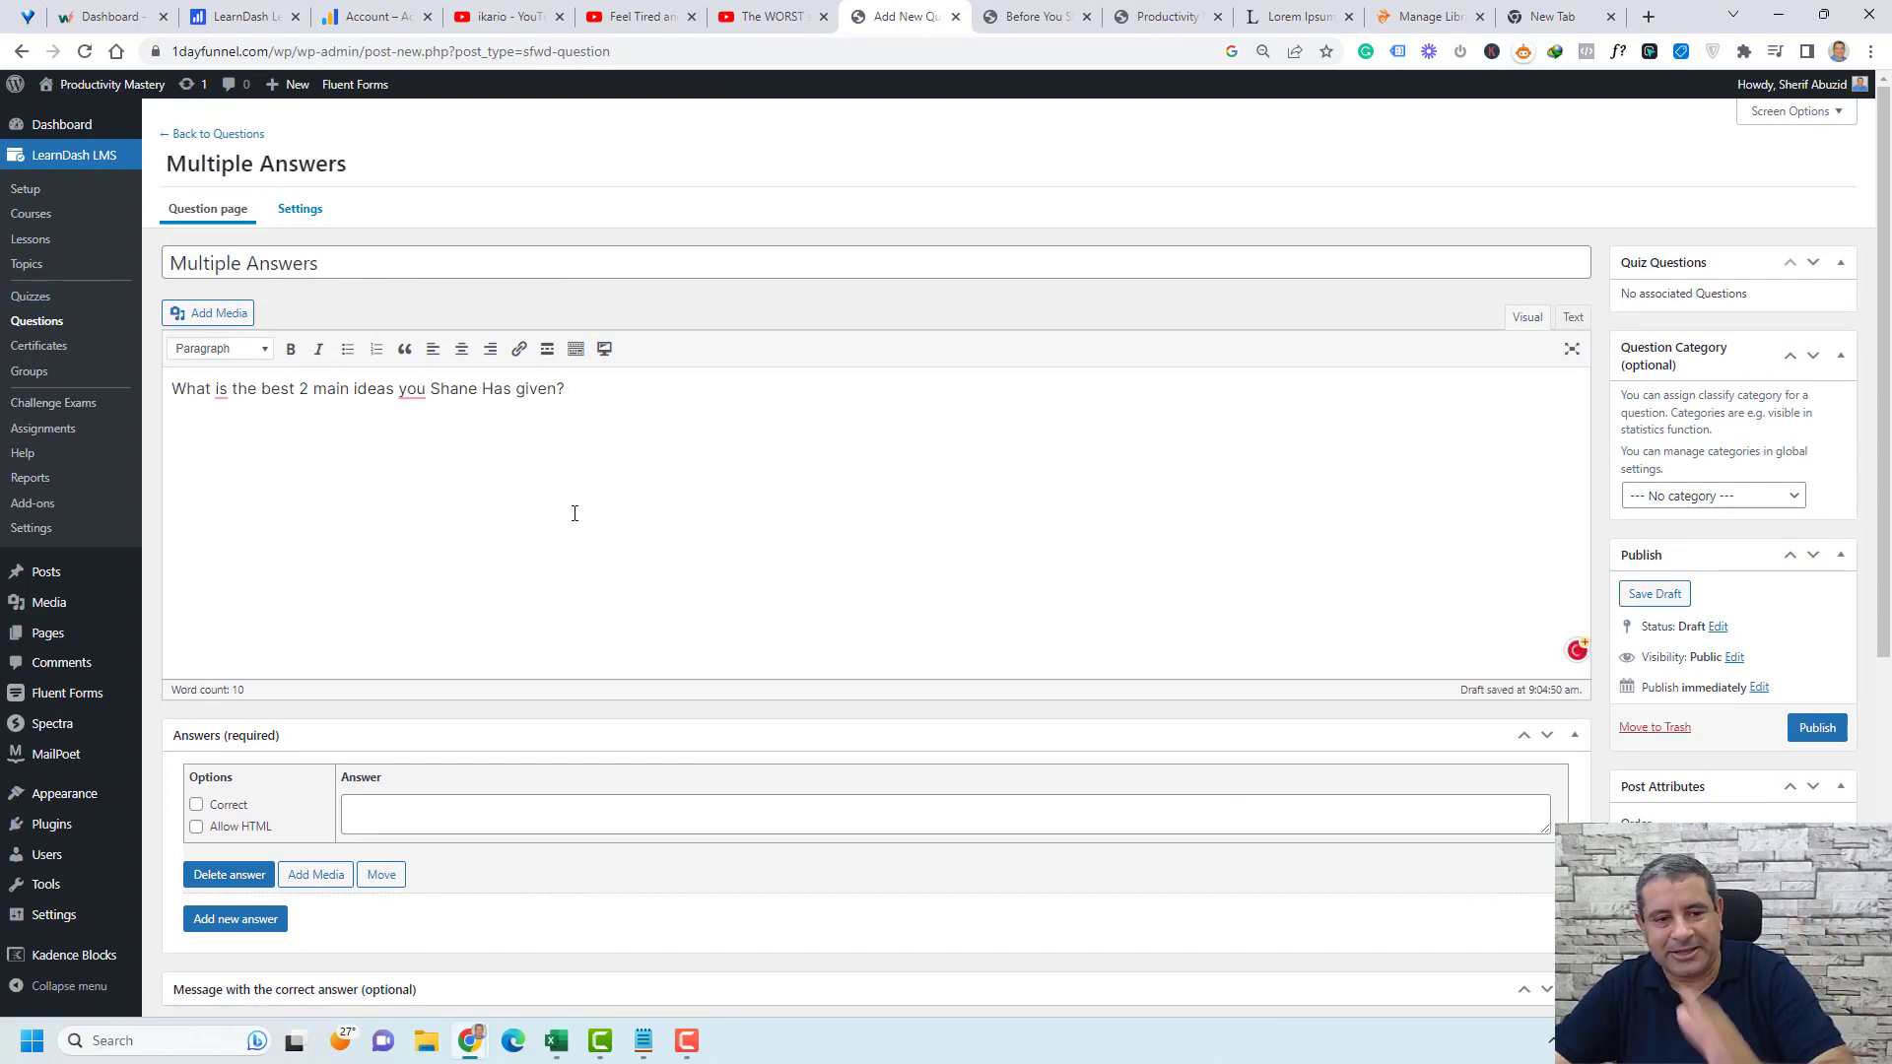
- Fill in Answer A, Answer B, Answer C and a second Answer C, marking Answer A and Answer B as correct
scroll(575, 514, down, 2)
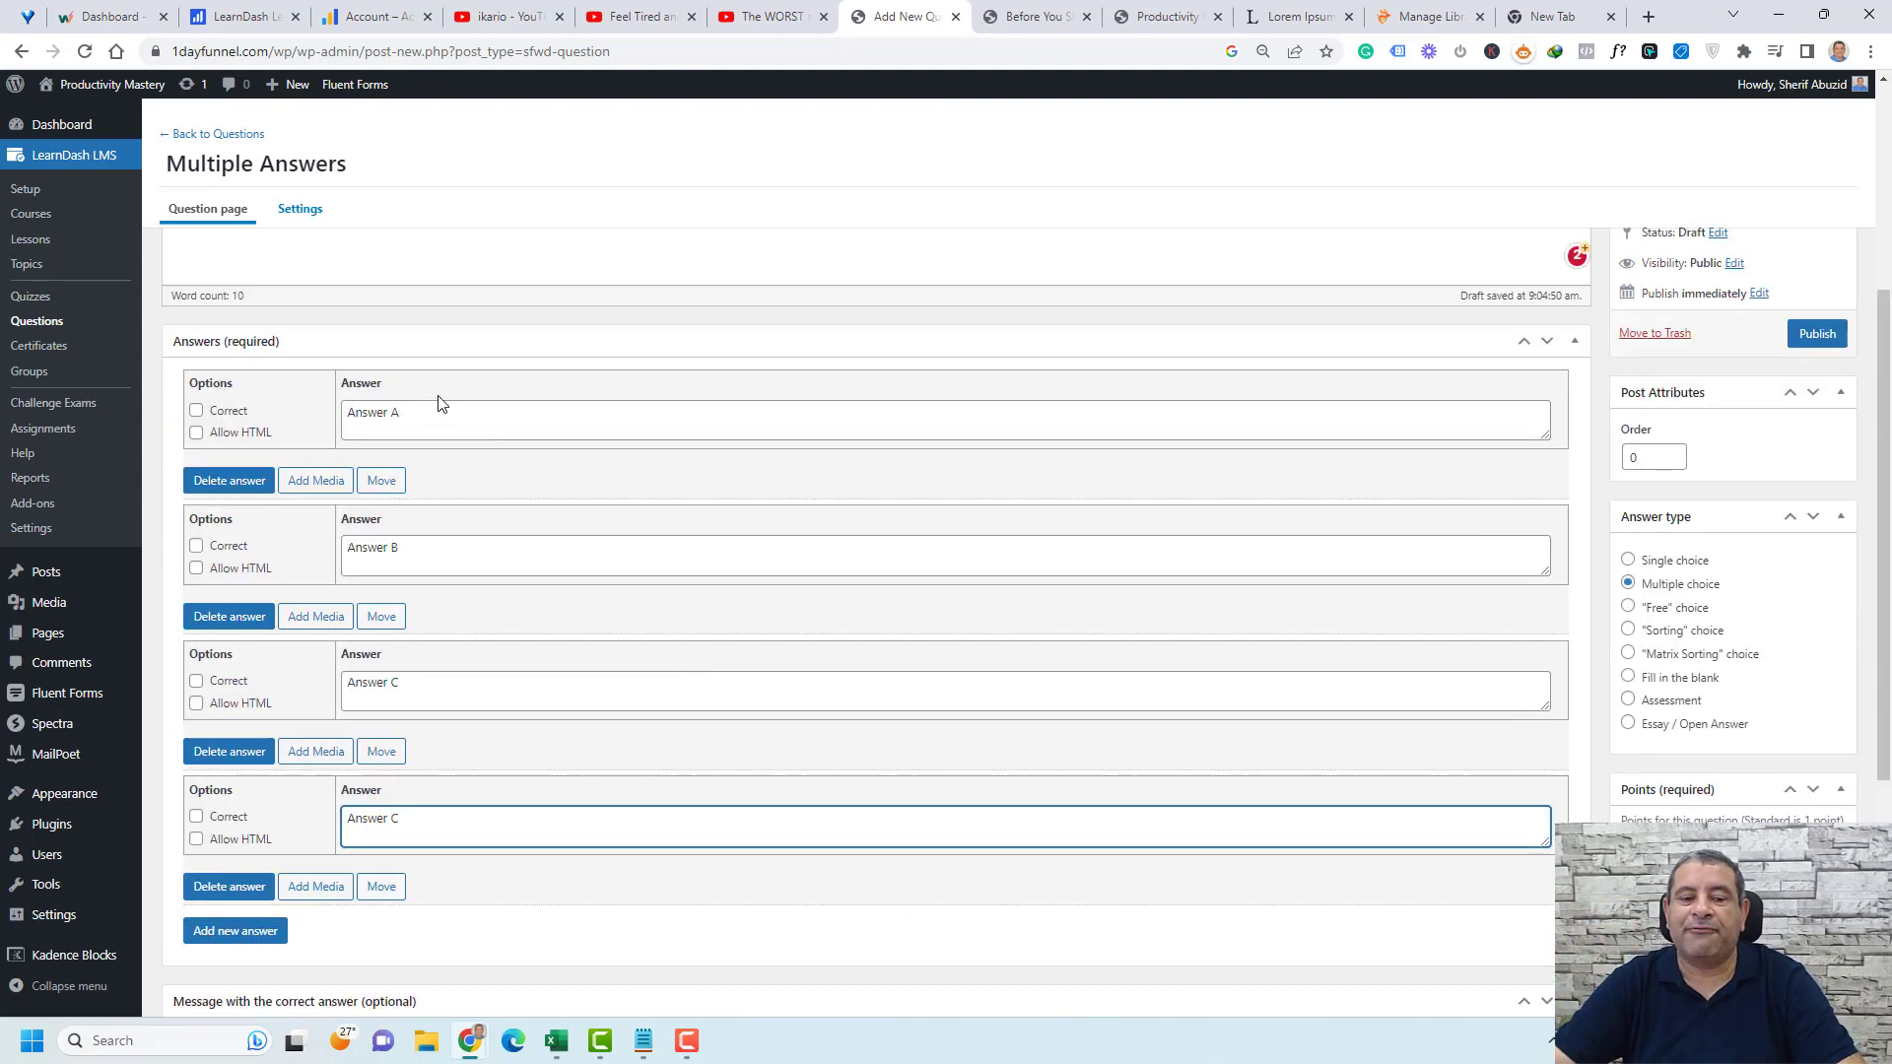
click(197, 412)
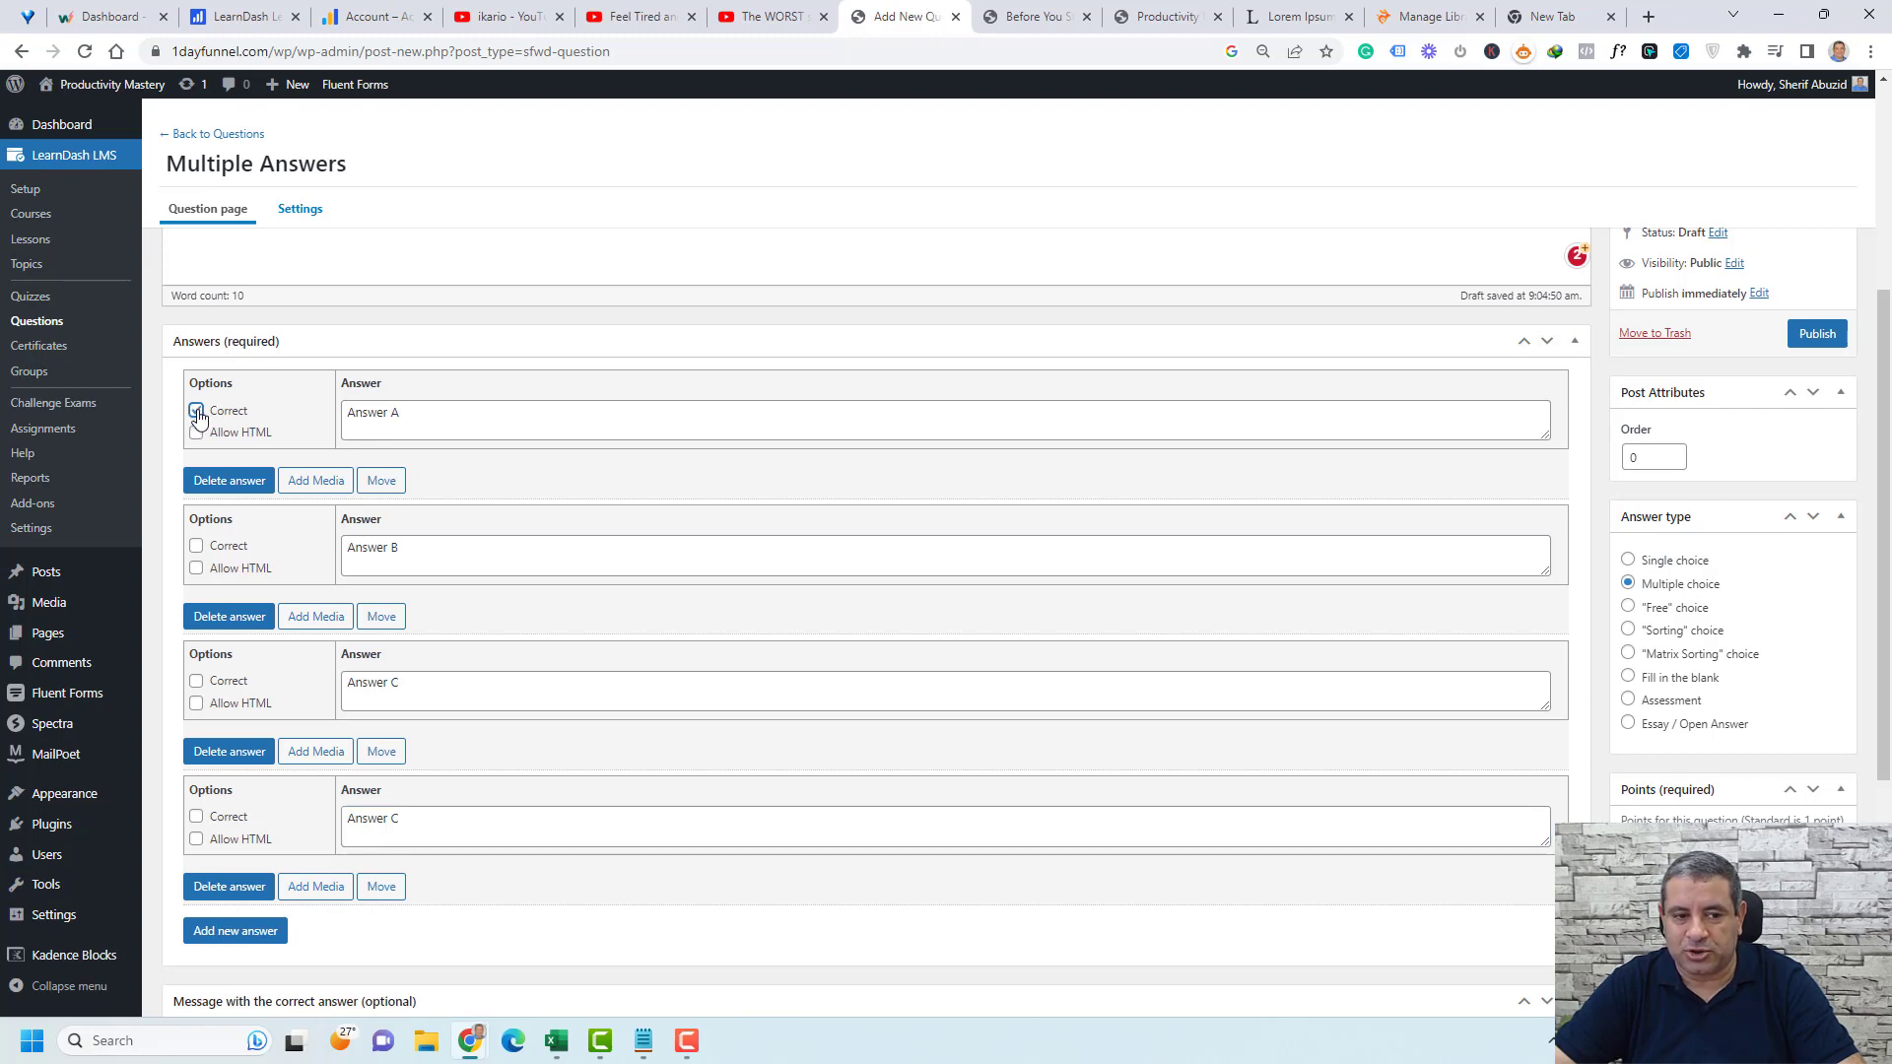
click(197, 548)
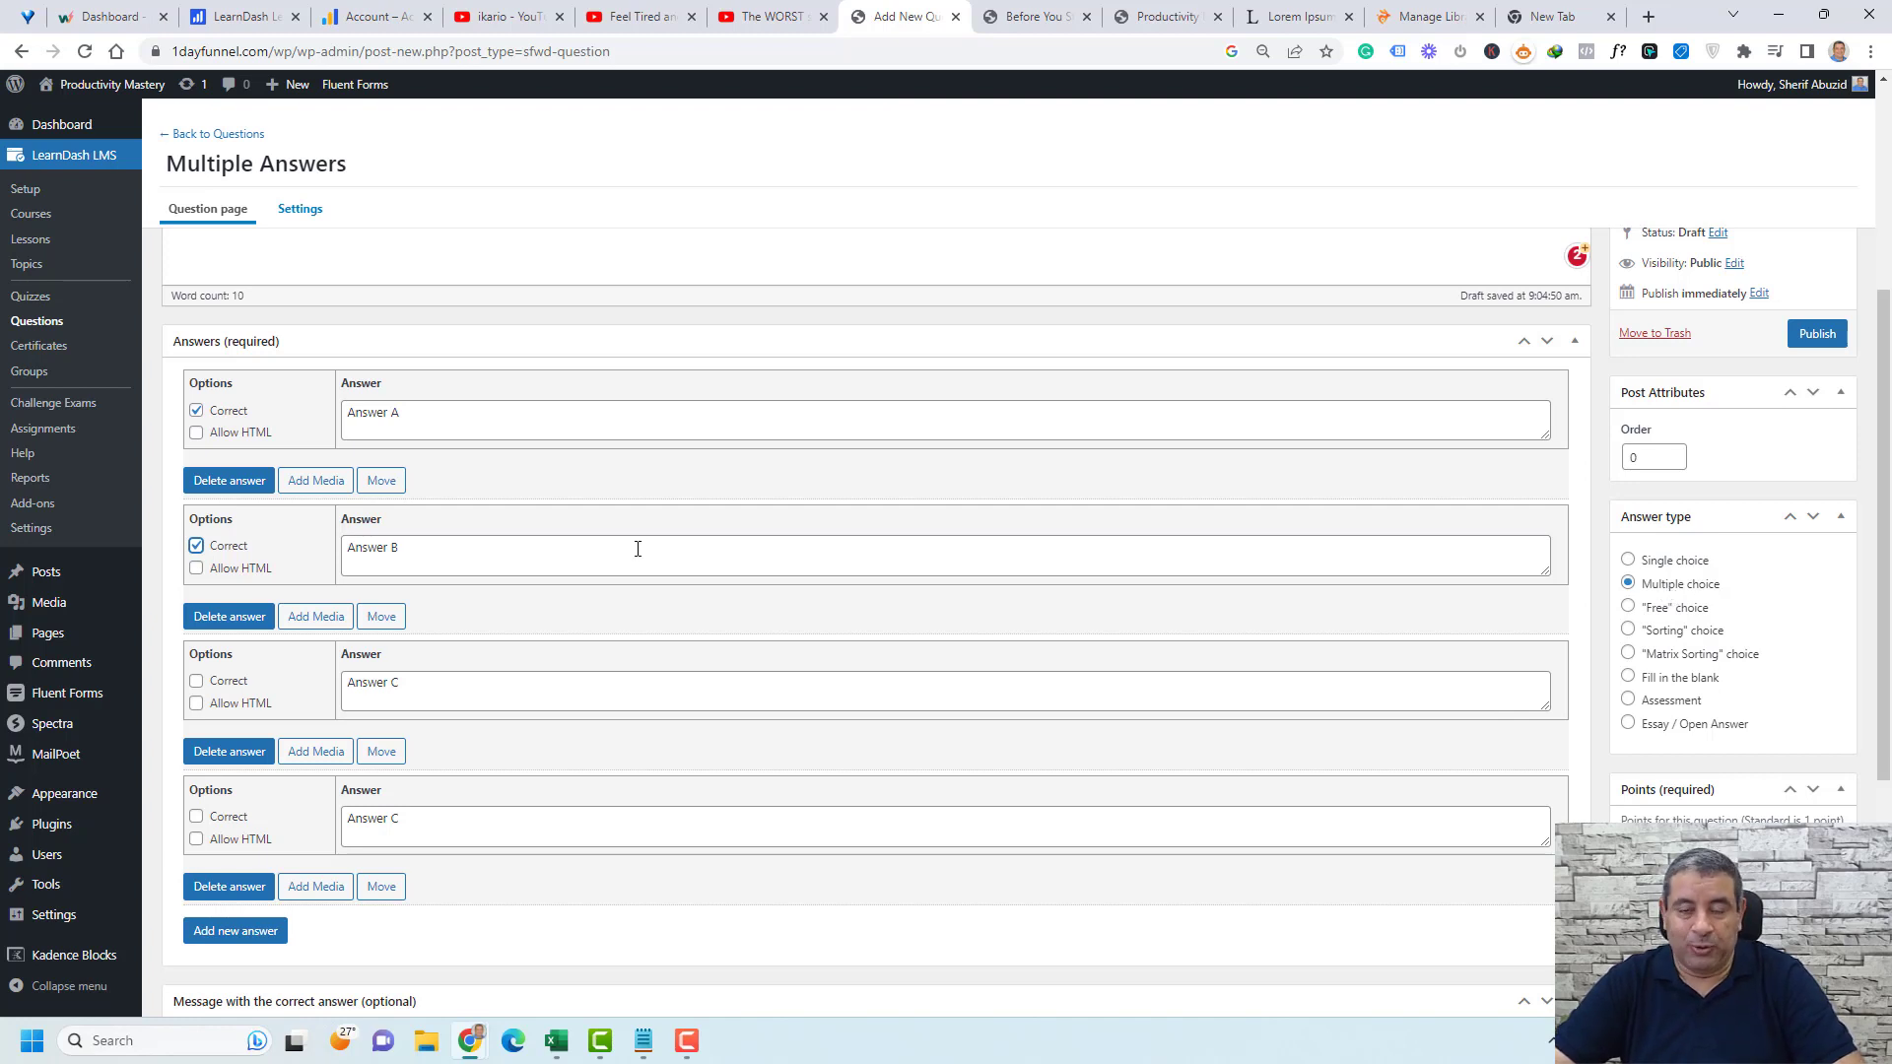
- Reorder the answers so Answer B comes first and Answer A comes last, and publish the question
drag(378, 617, 372, 446)
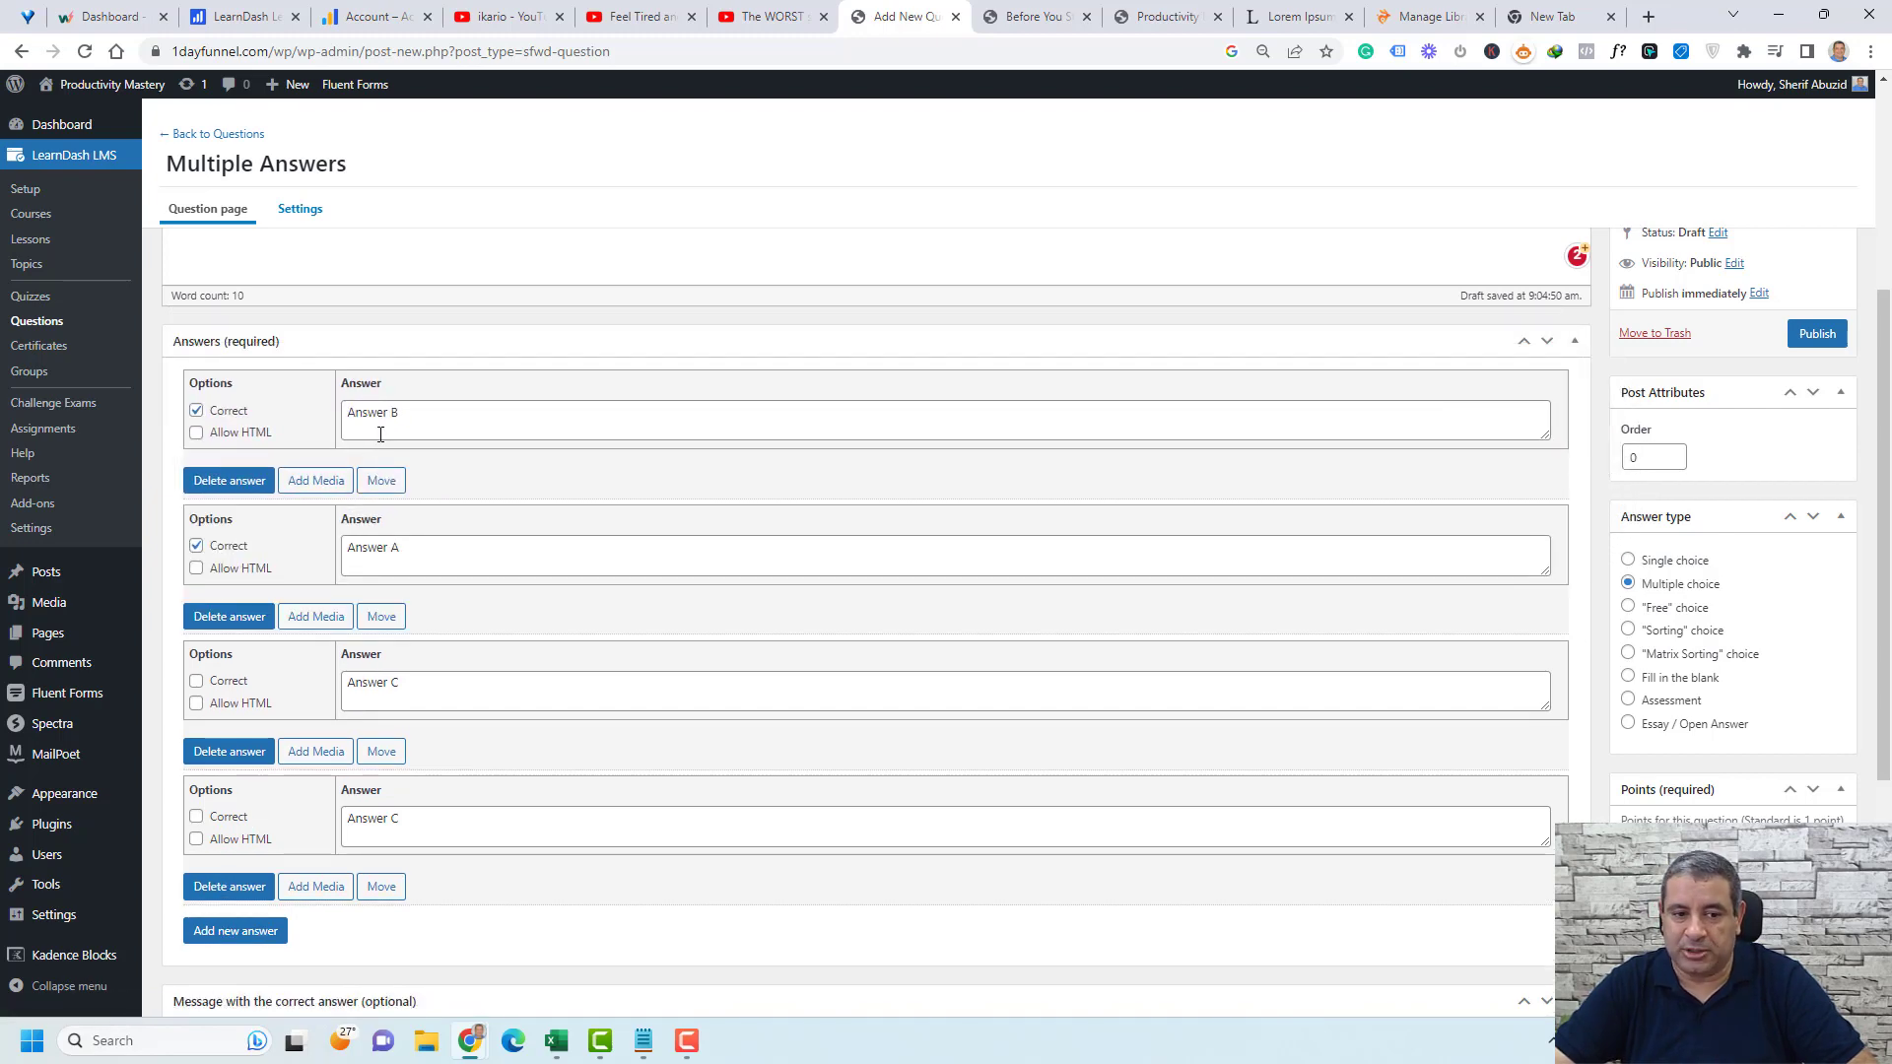
drag(382, 617, 373, 860)
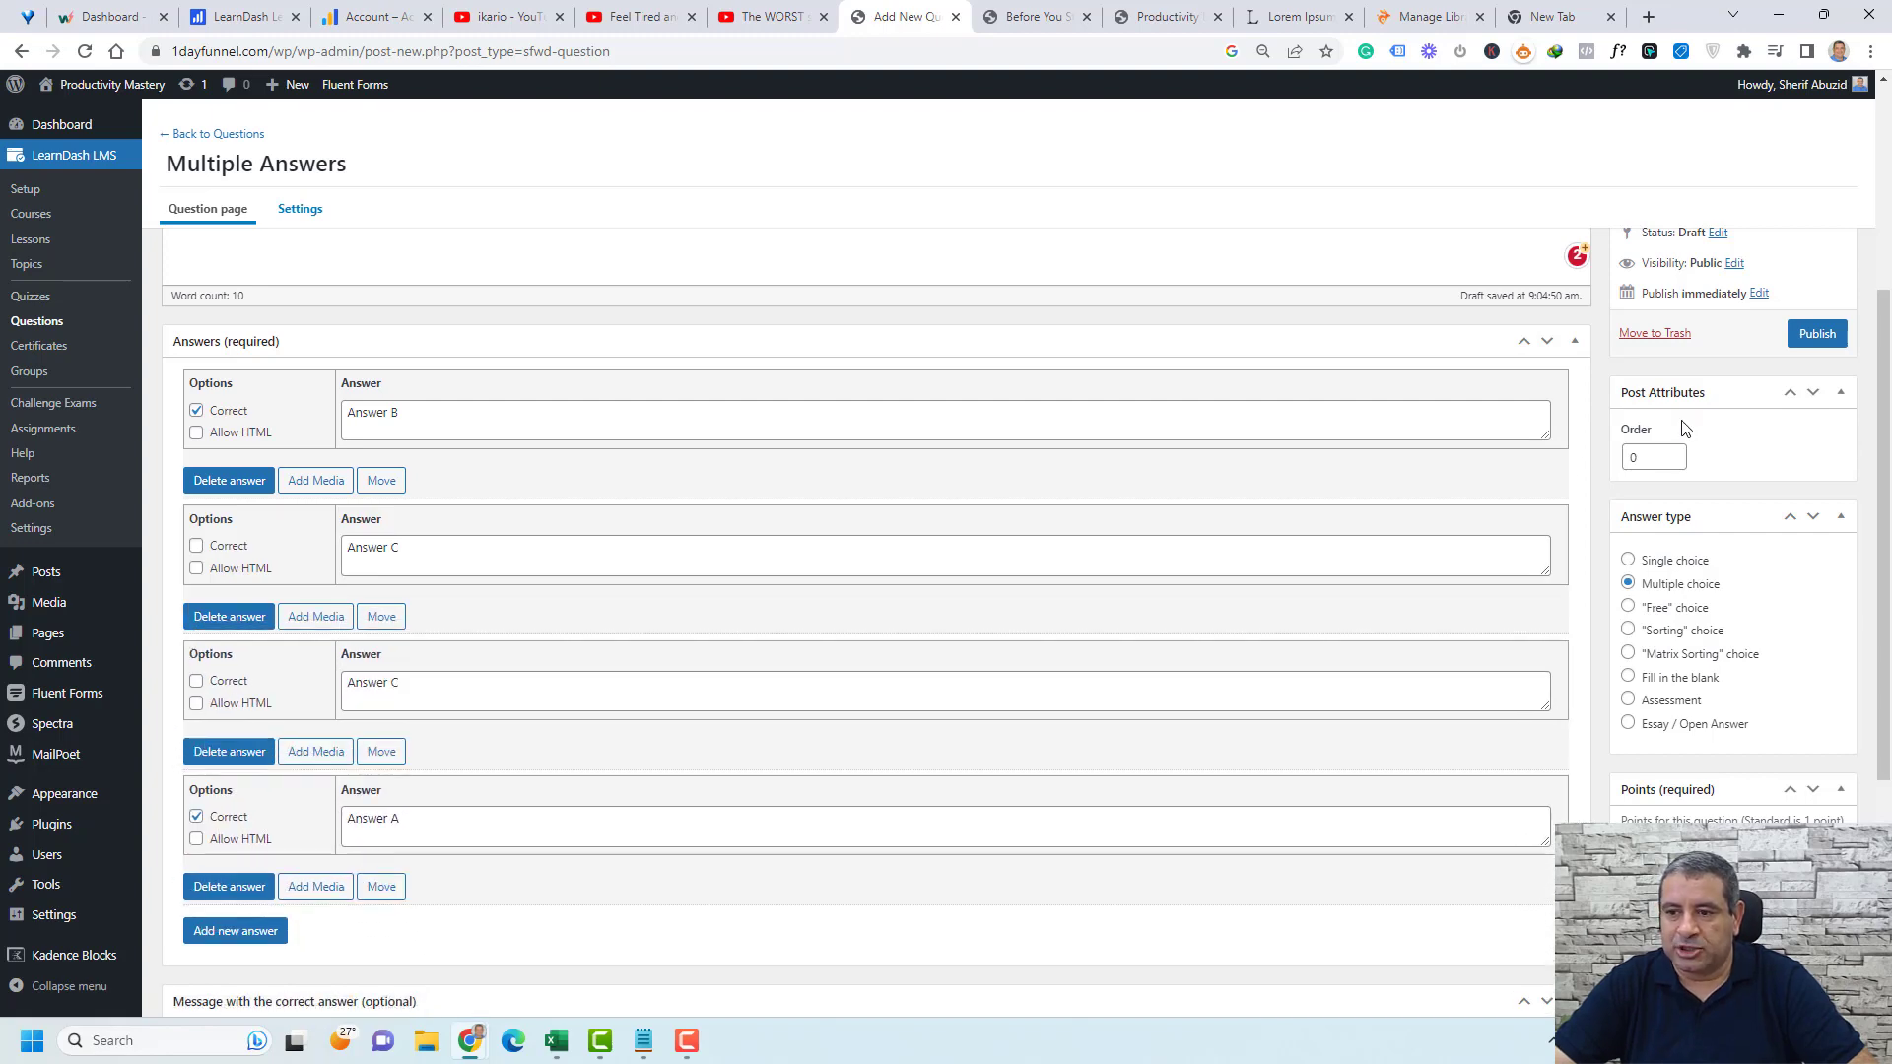
scroll(1573, 464, up, 4)
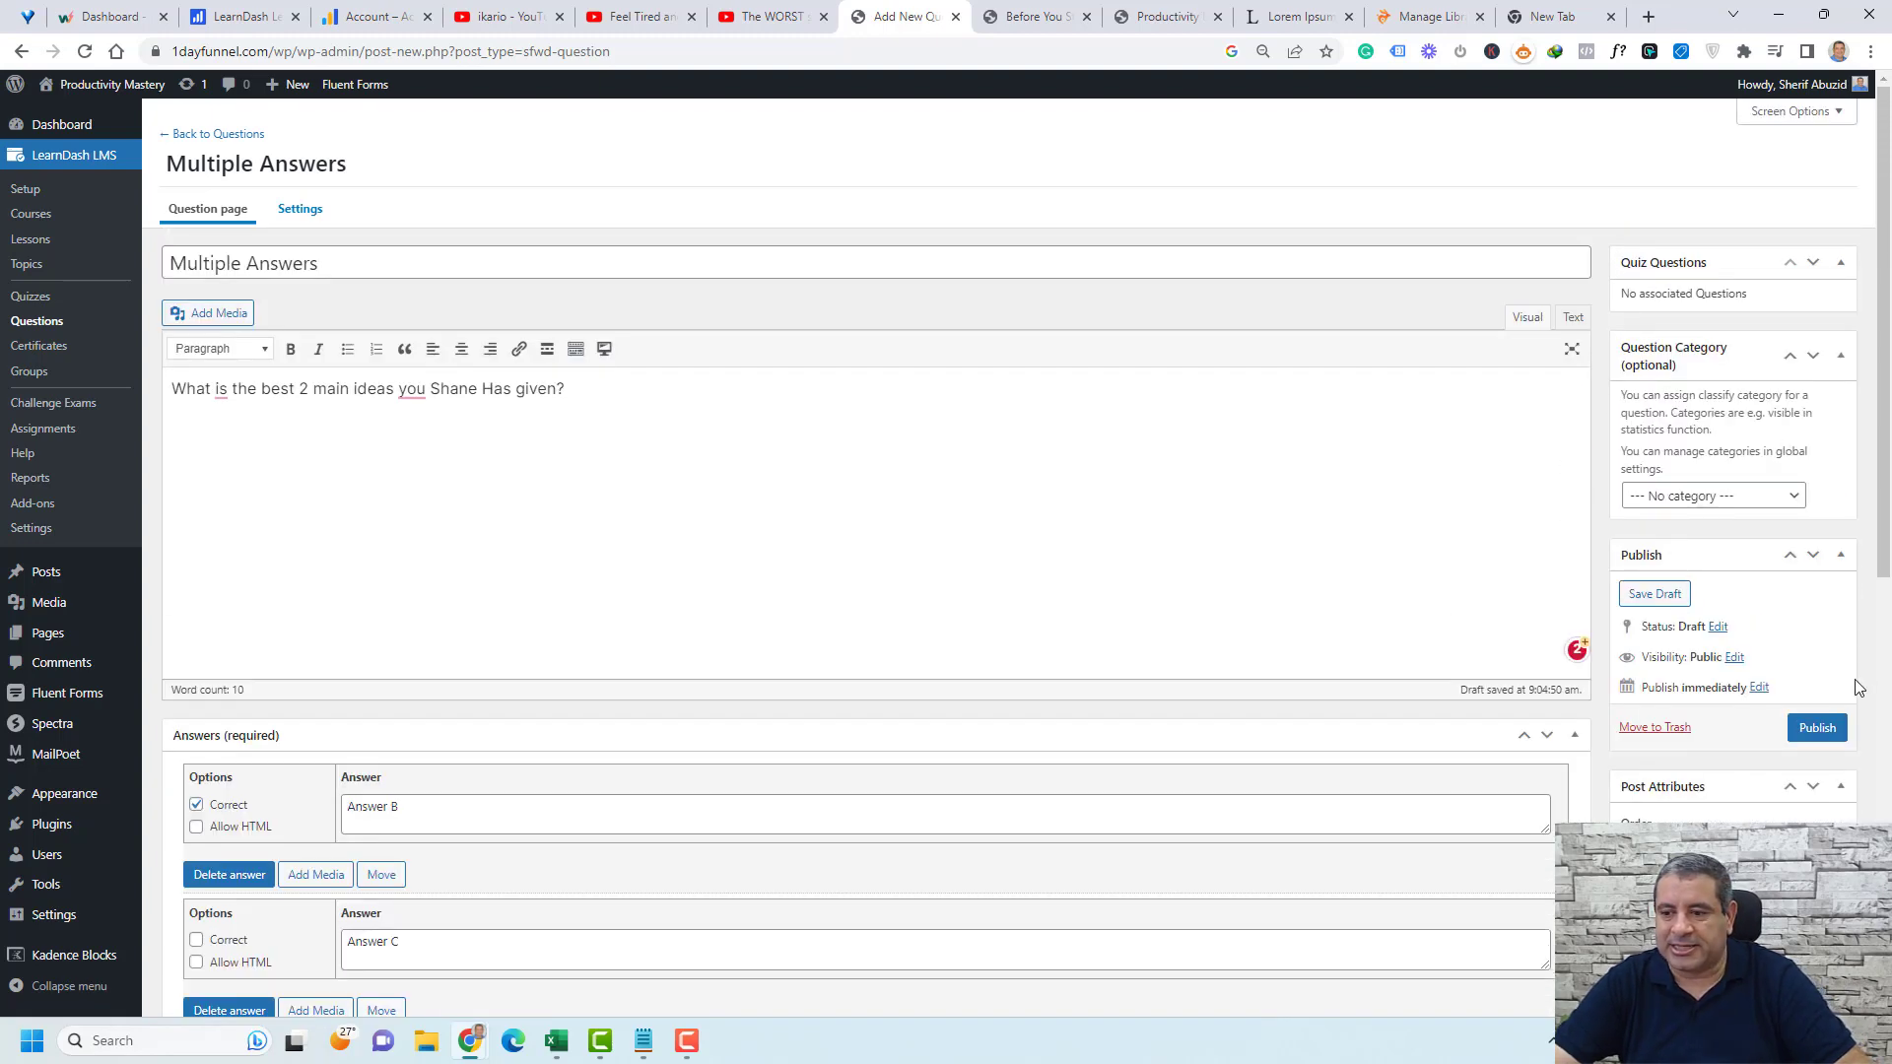
click(1816, 727)
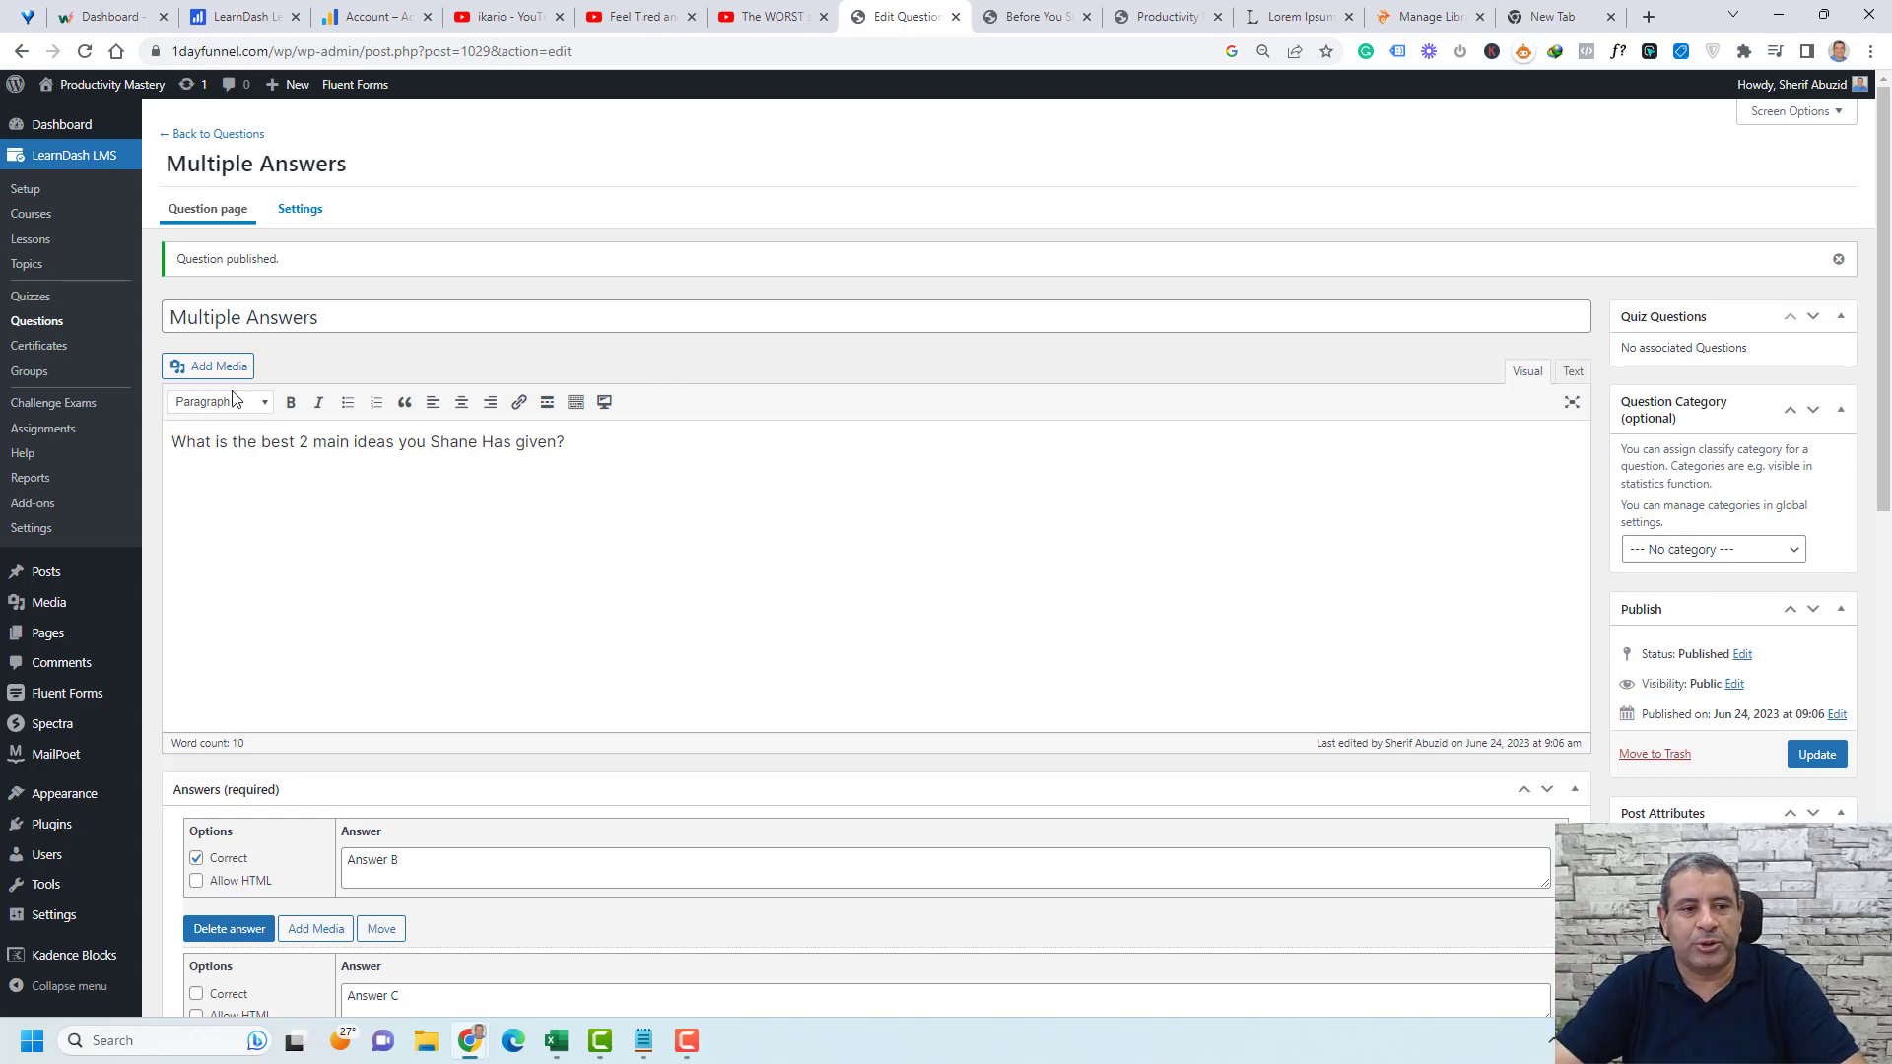
- Create a new LearnDash quiz titled Lesson 1 Quiz and publish it
click(32, 298)
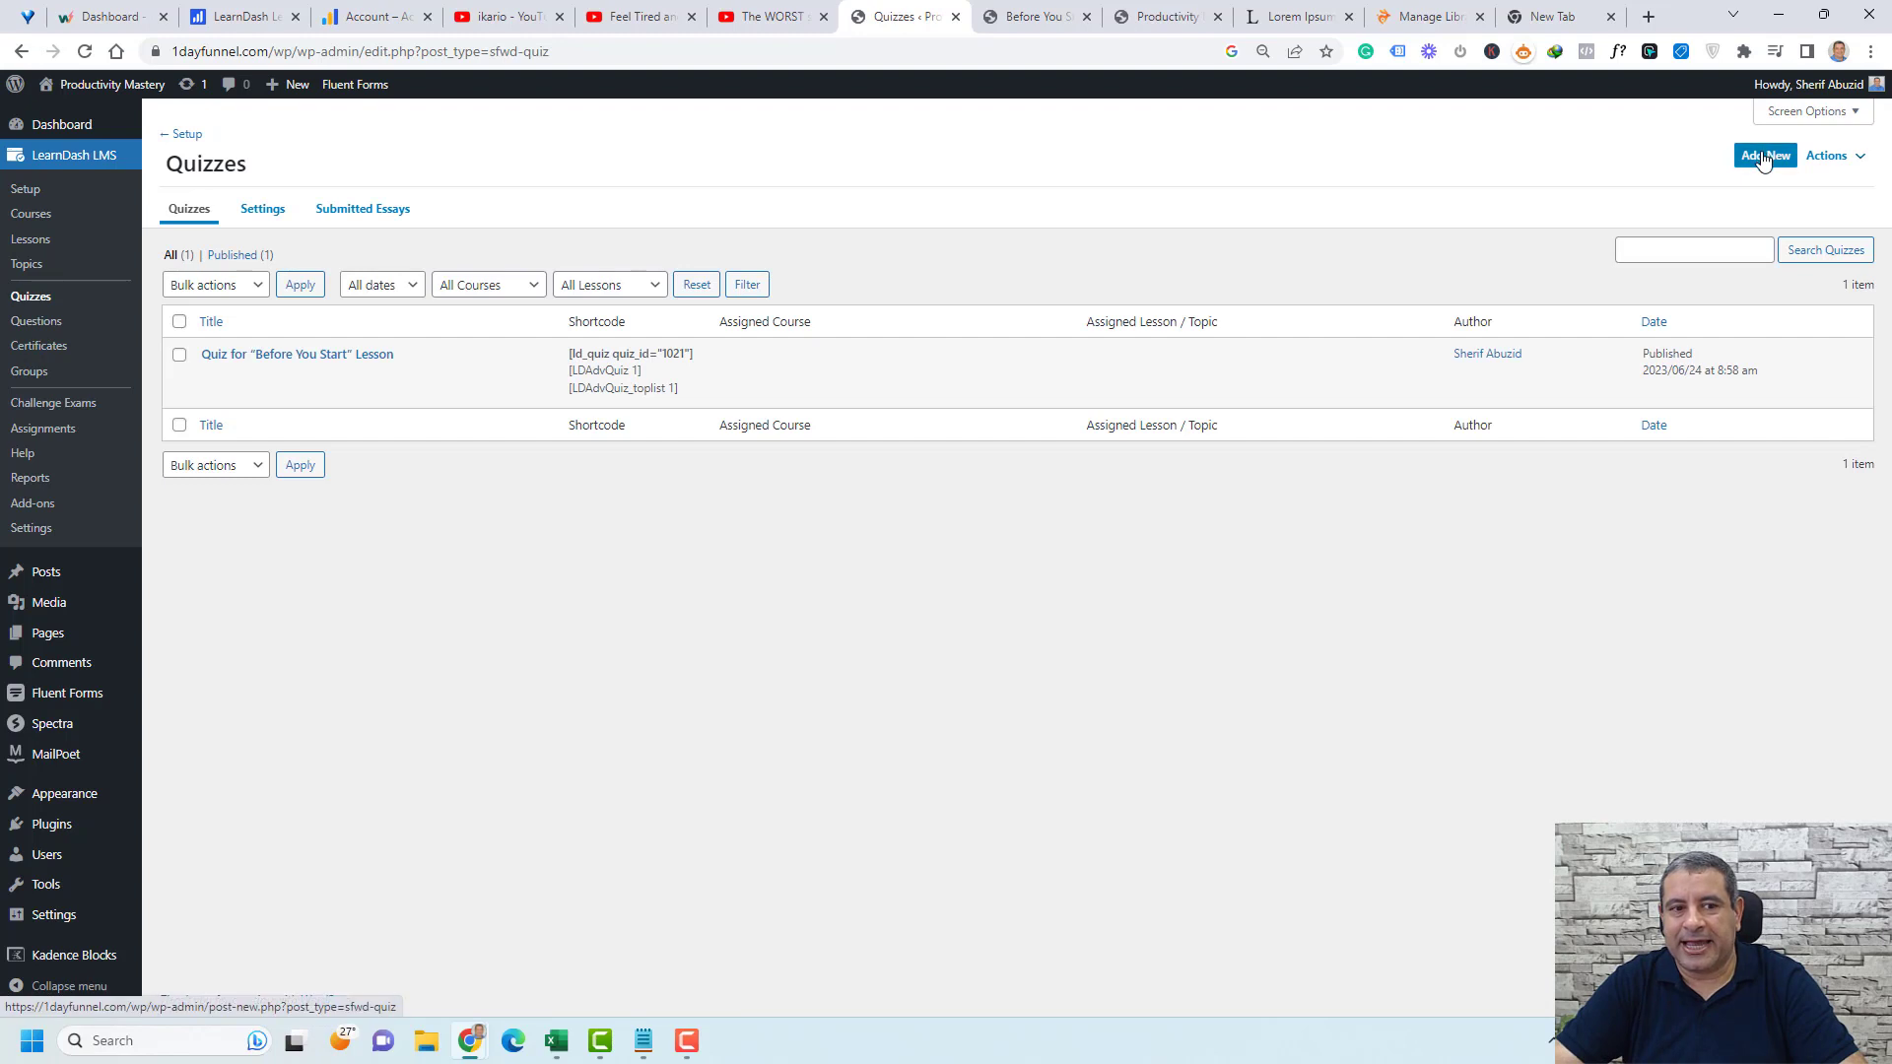
click(1764, 158)
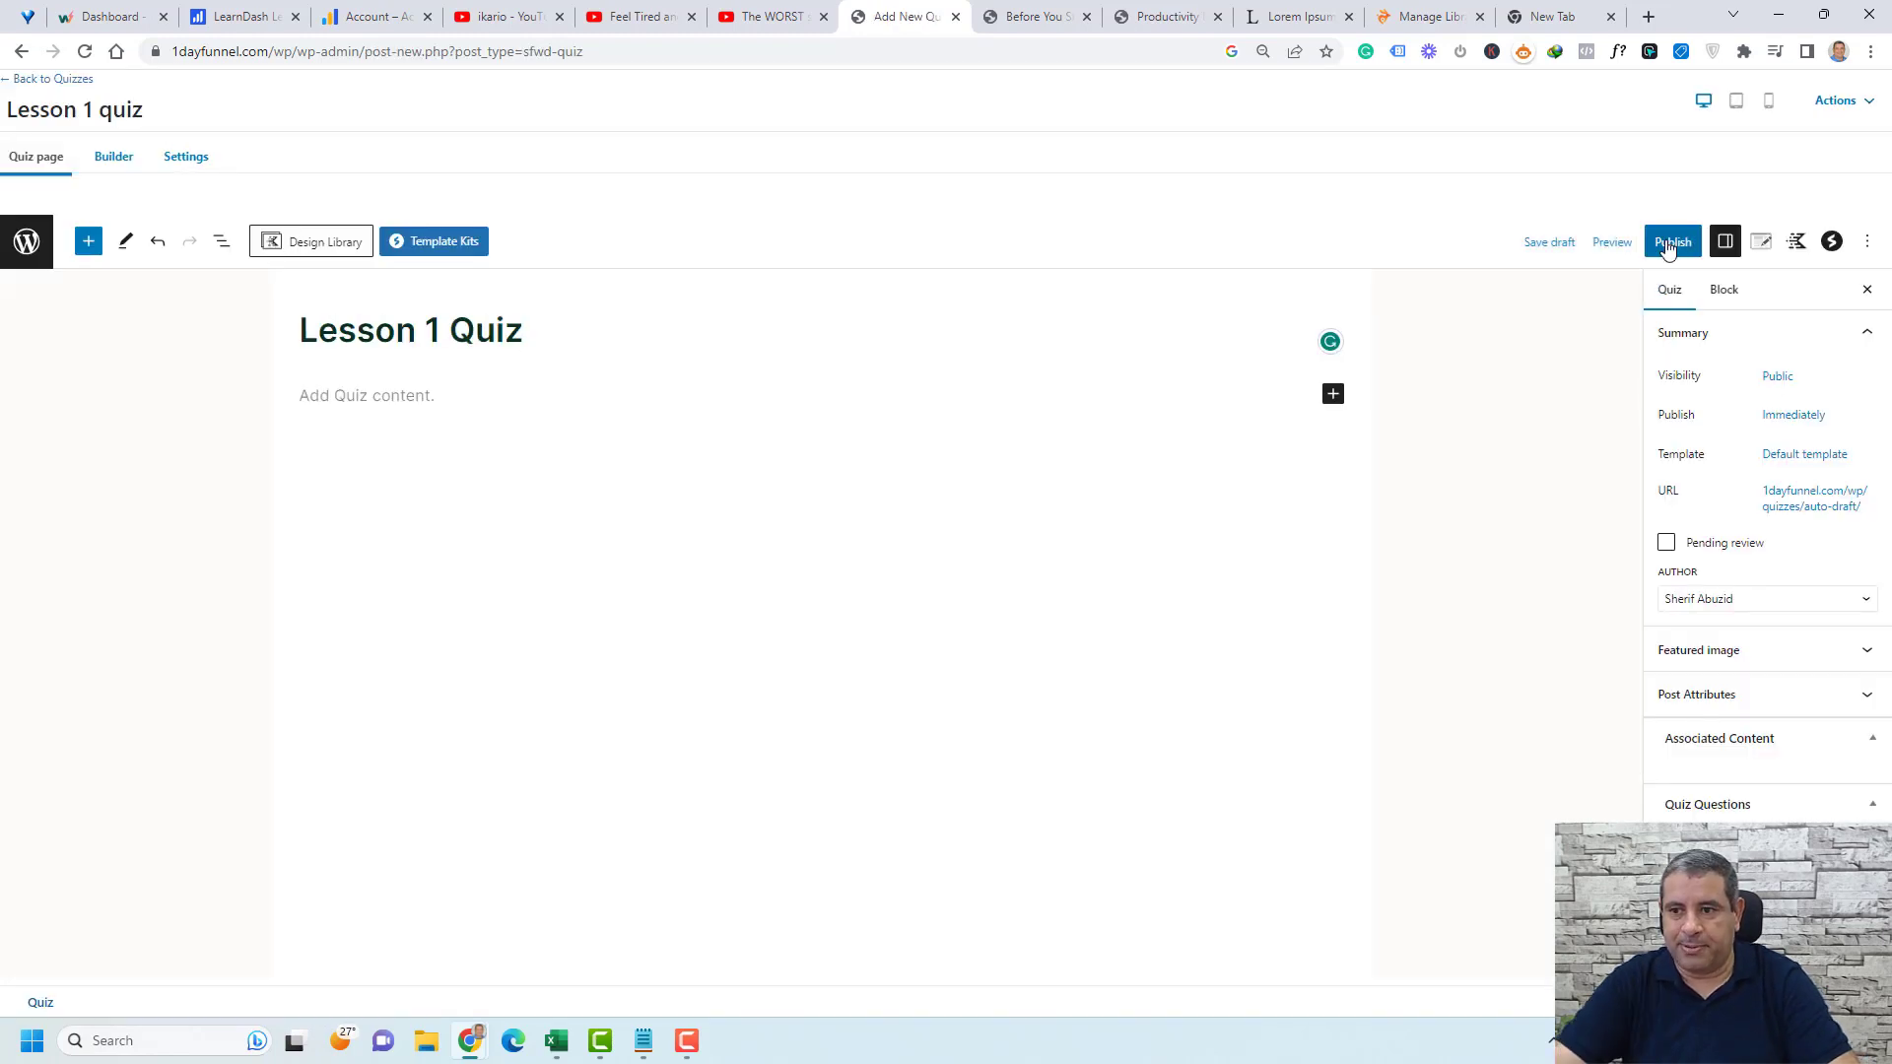
click(1672, 242)
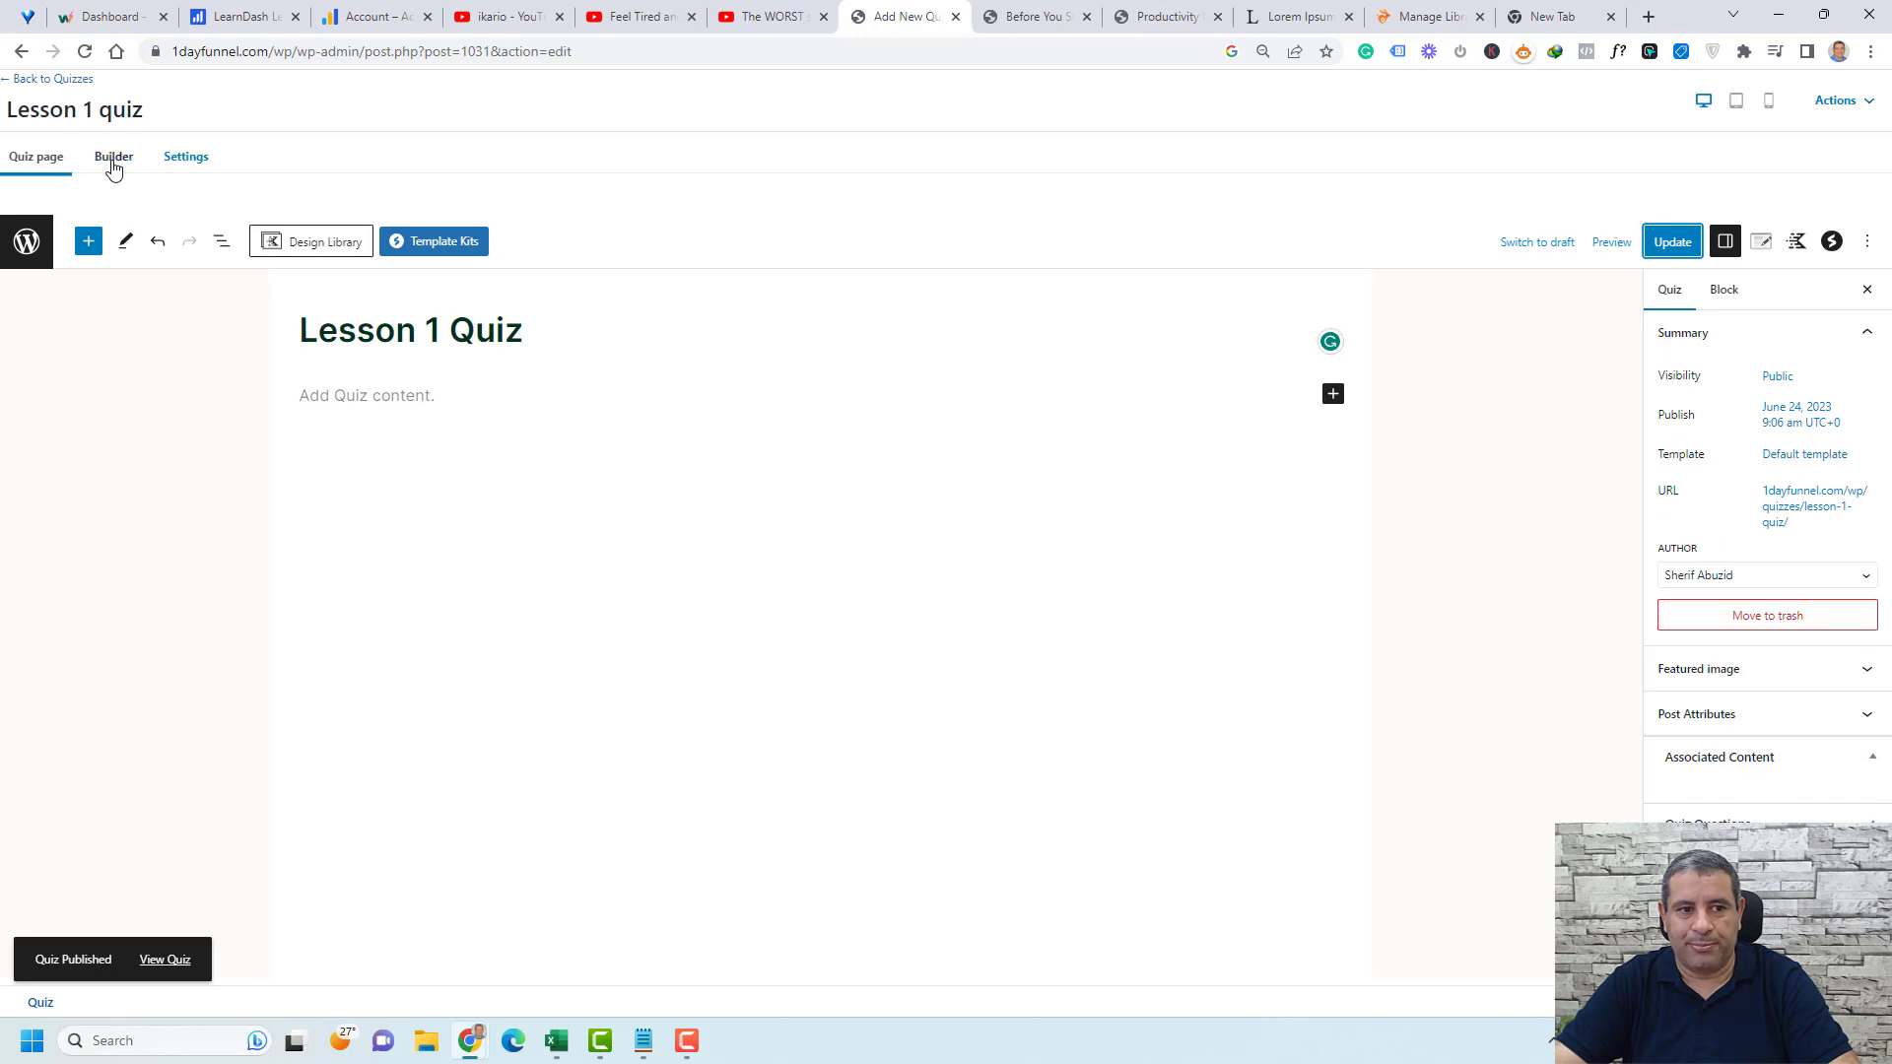
- Add the three existing questions, Multiple Answers, What is the best Productivity Hack for a Starter? and Wha is the best title, to the quiz and save it
click(113, 161)
click(1774, 552)
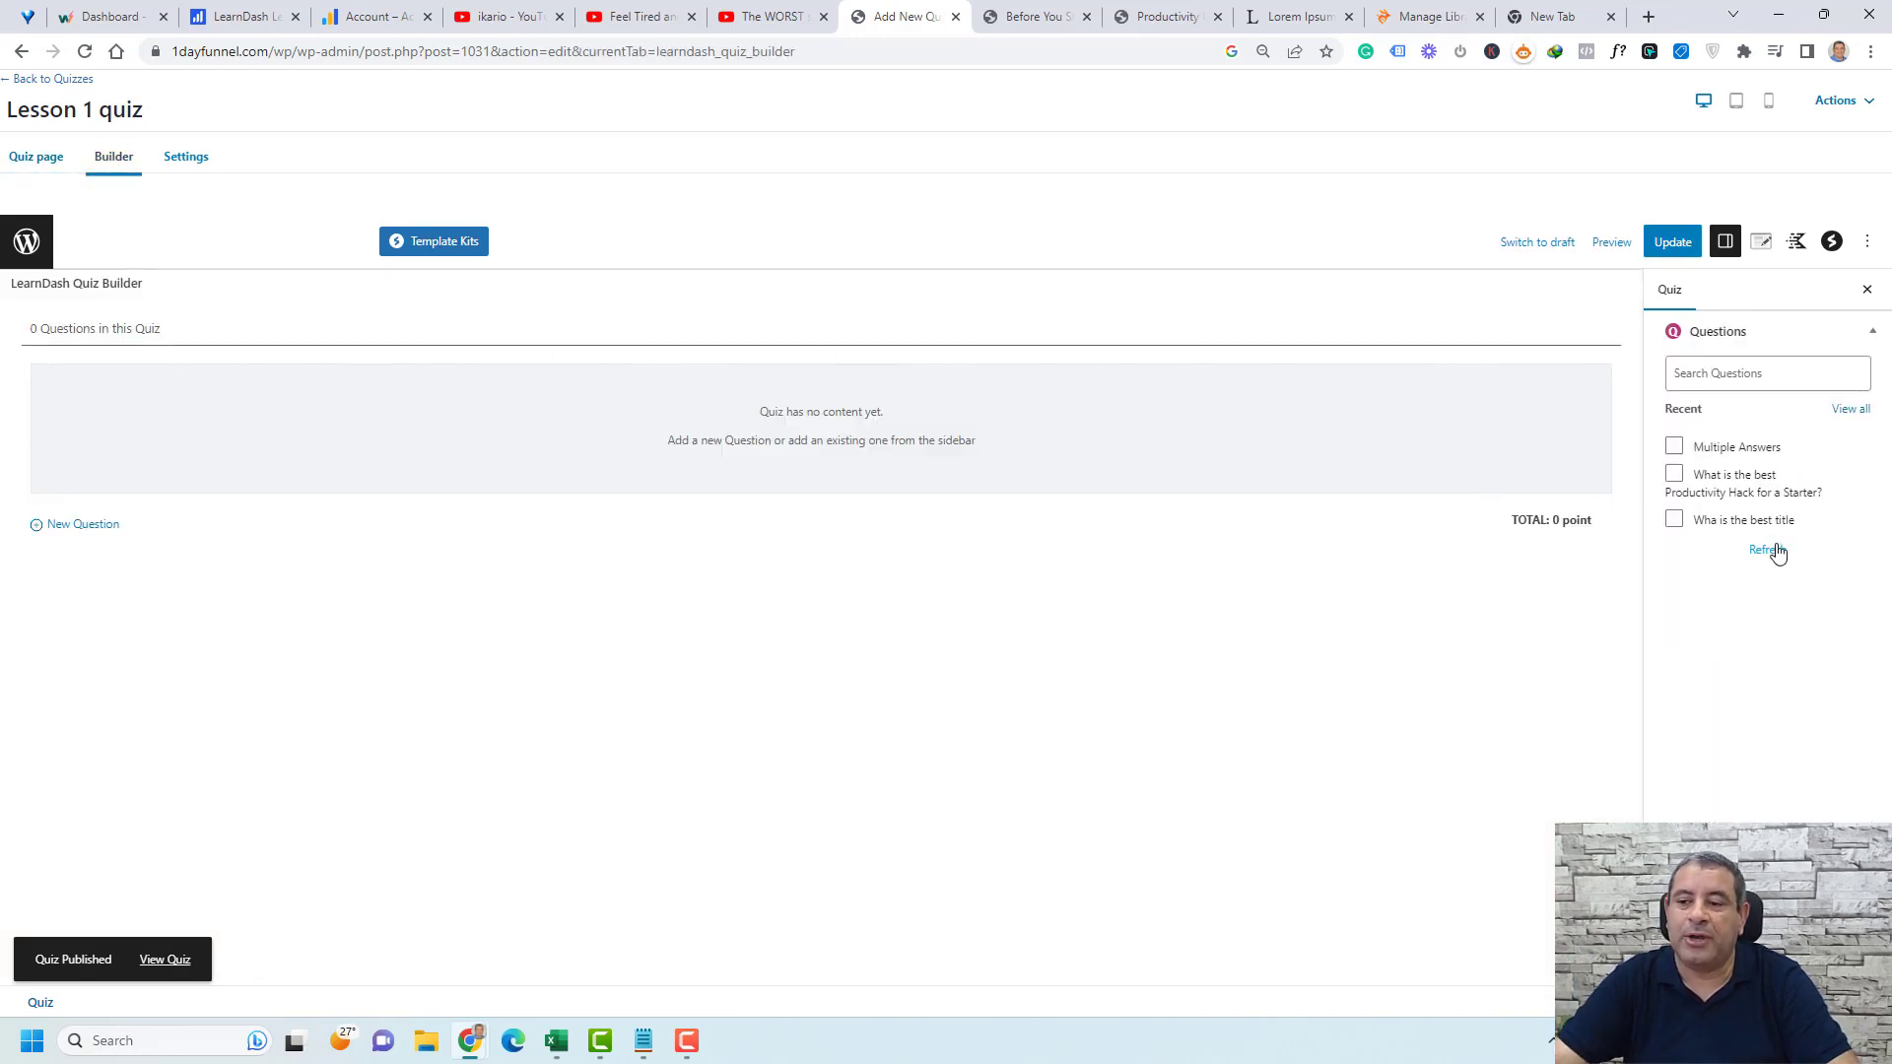
mouse_move(1724, 449)
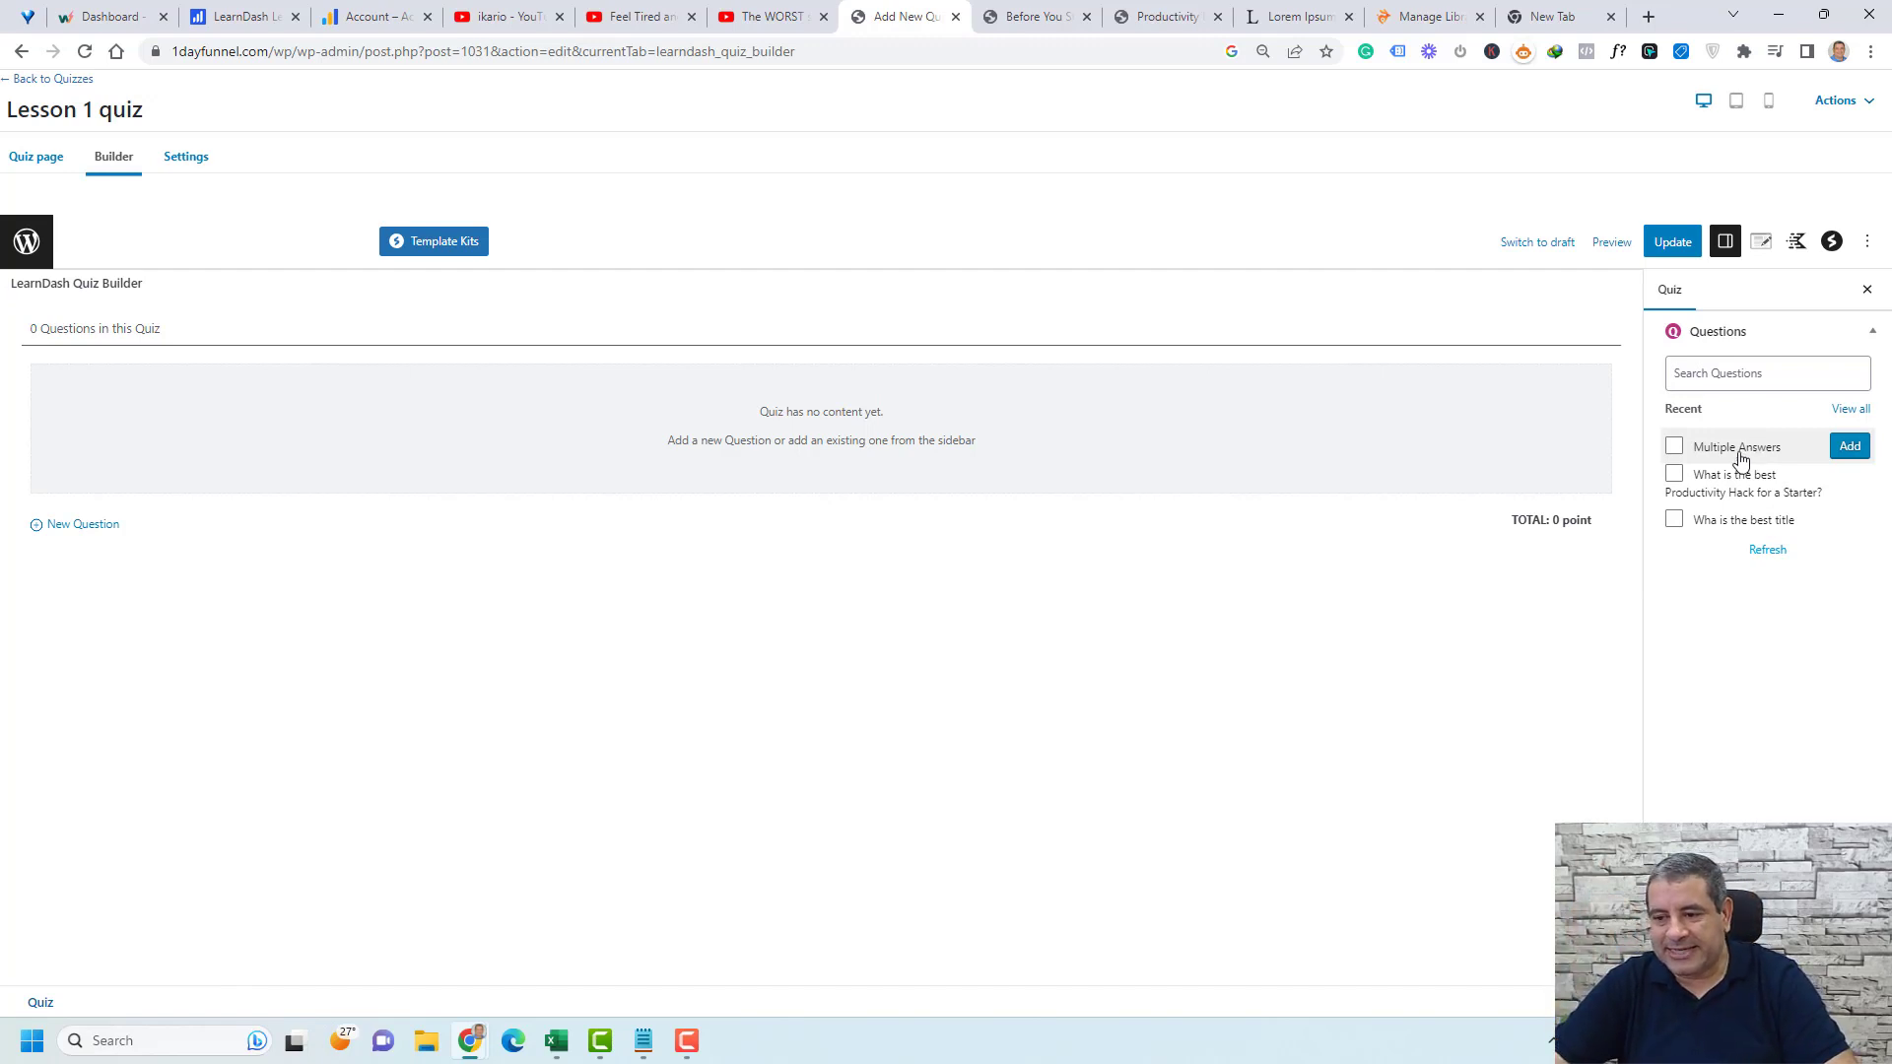
click(1675, 519)
click(1674, 474)
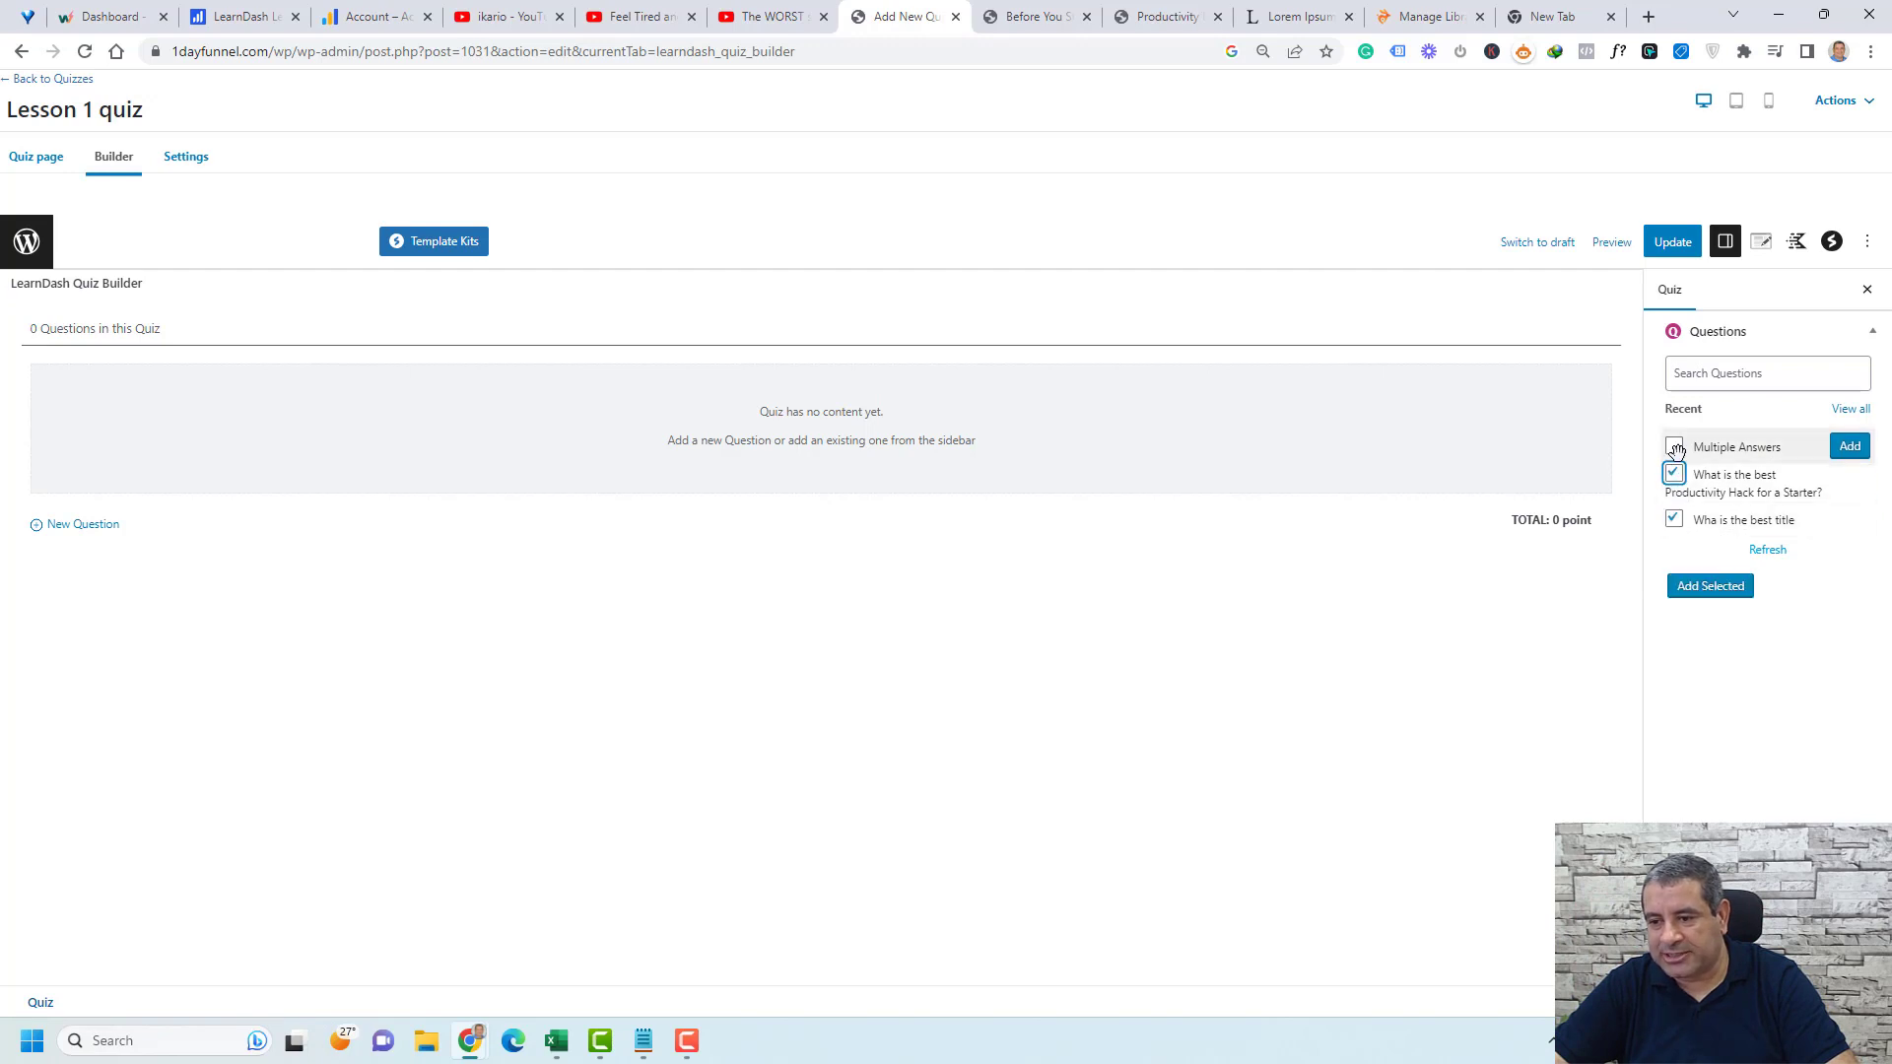
click(1675, 446)
click(1724, 589)
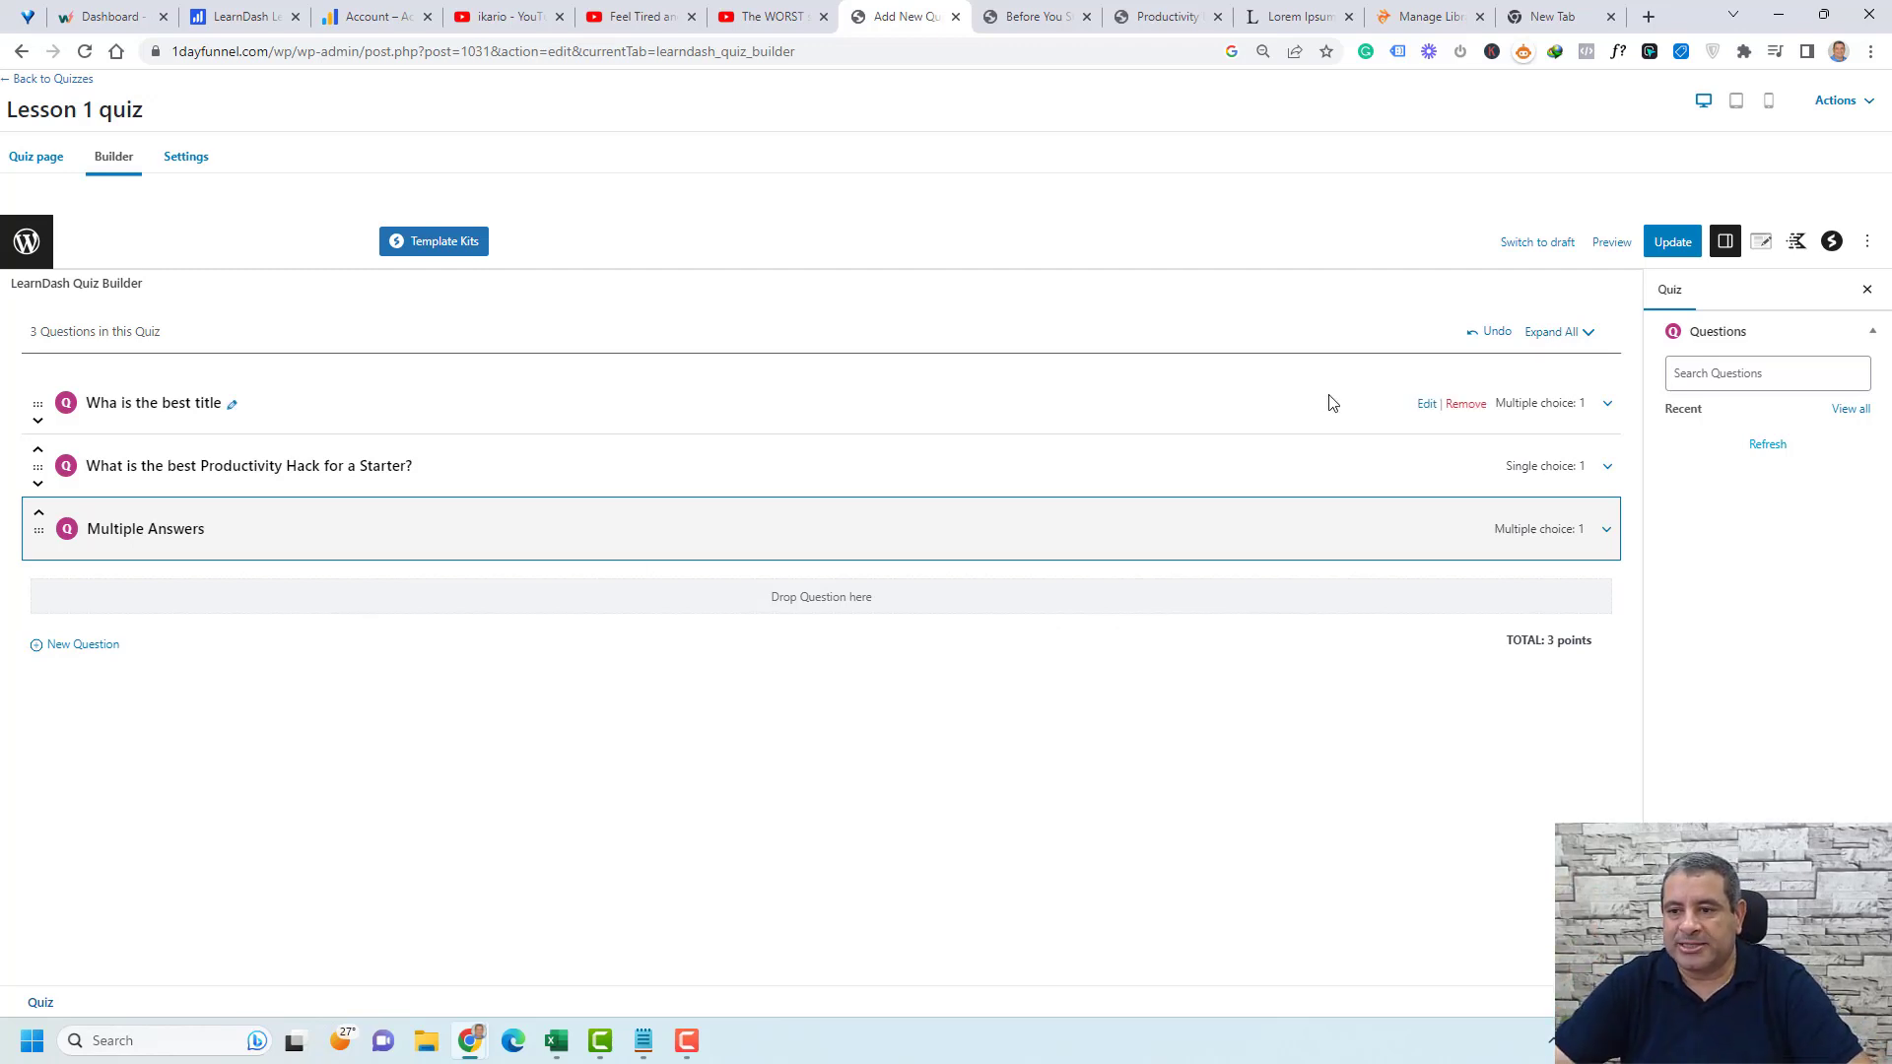
click(1664, 244)
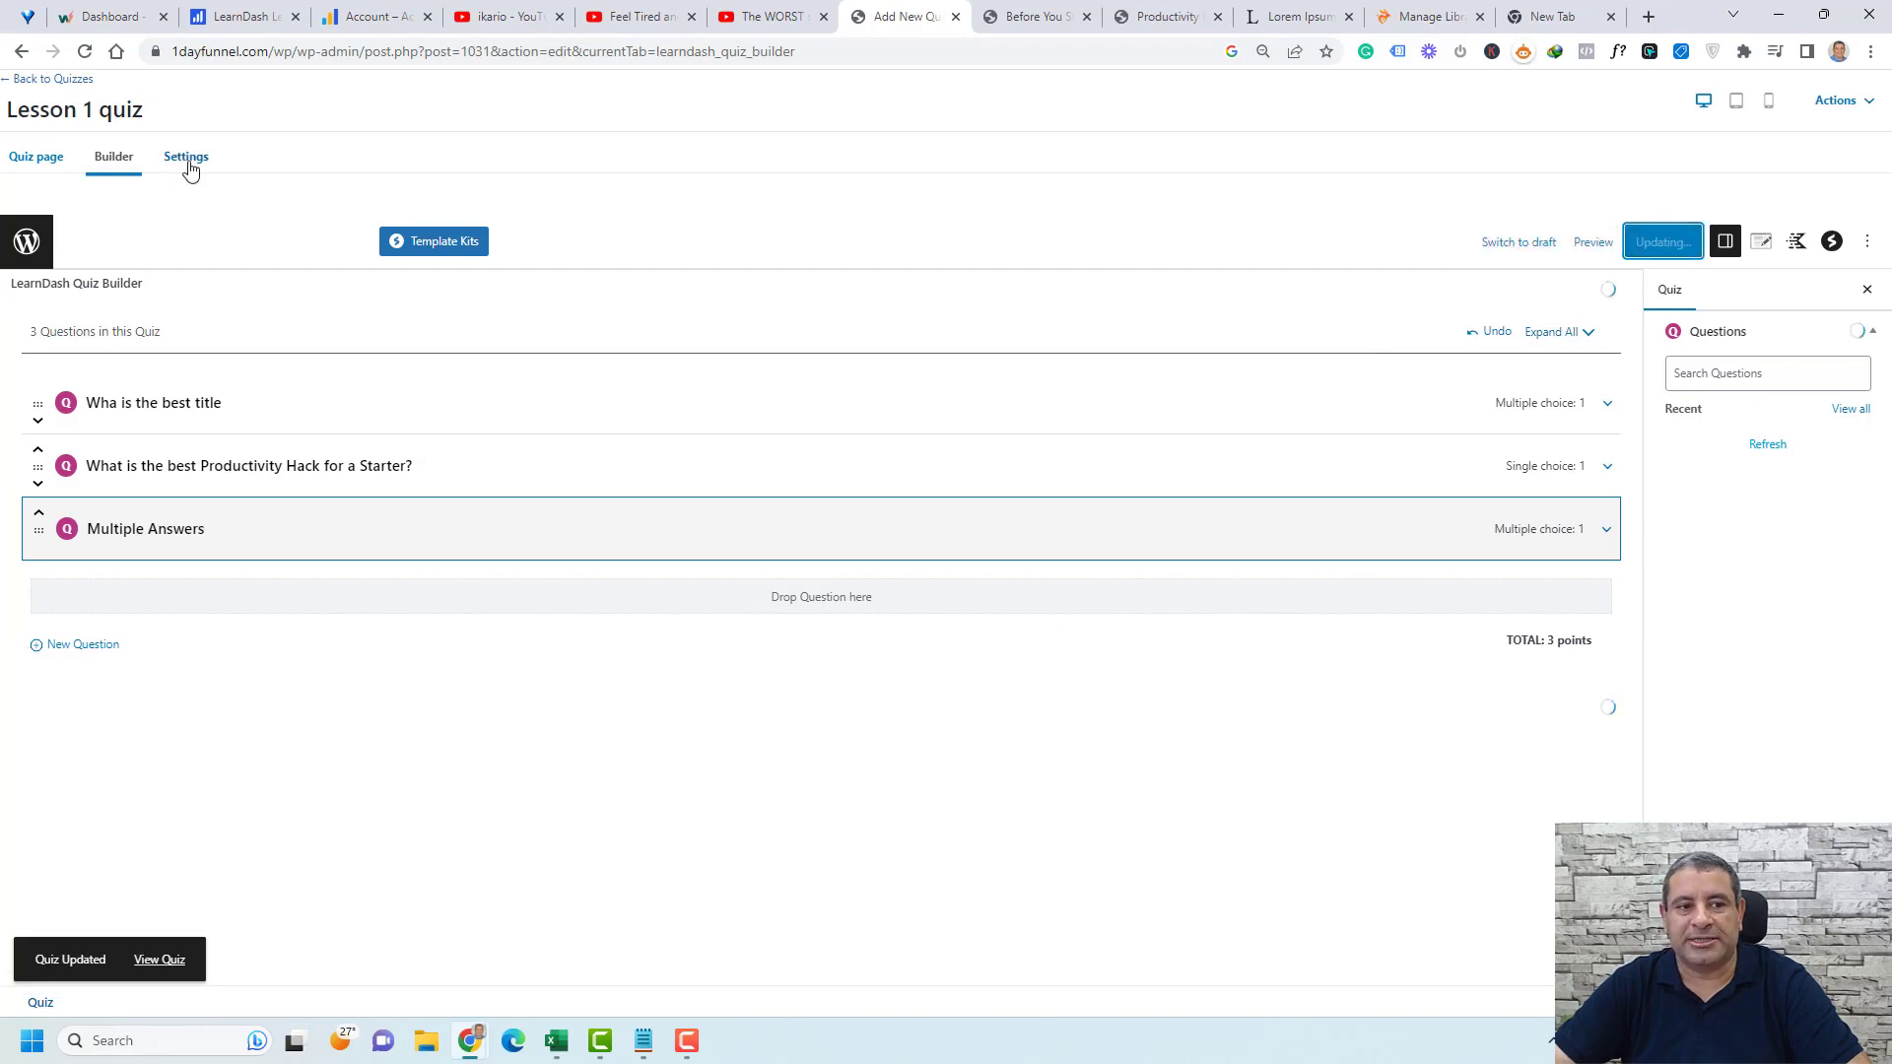
- Associate the quiz with the Productivity Mastery in 90 Days course and its Before You Start lesson
click(190, 166)
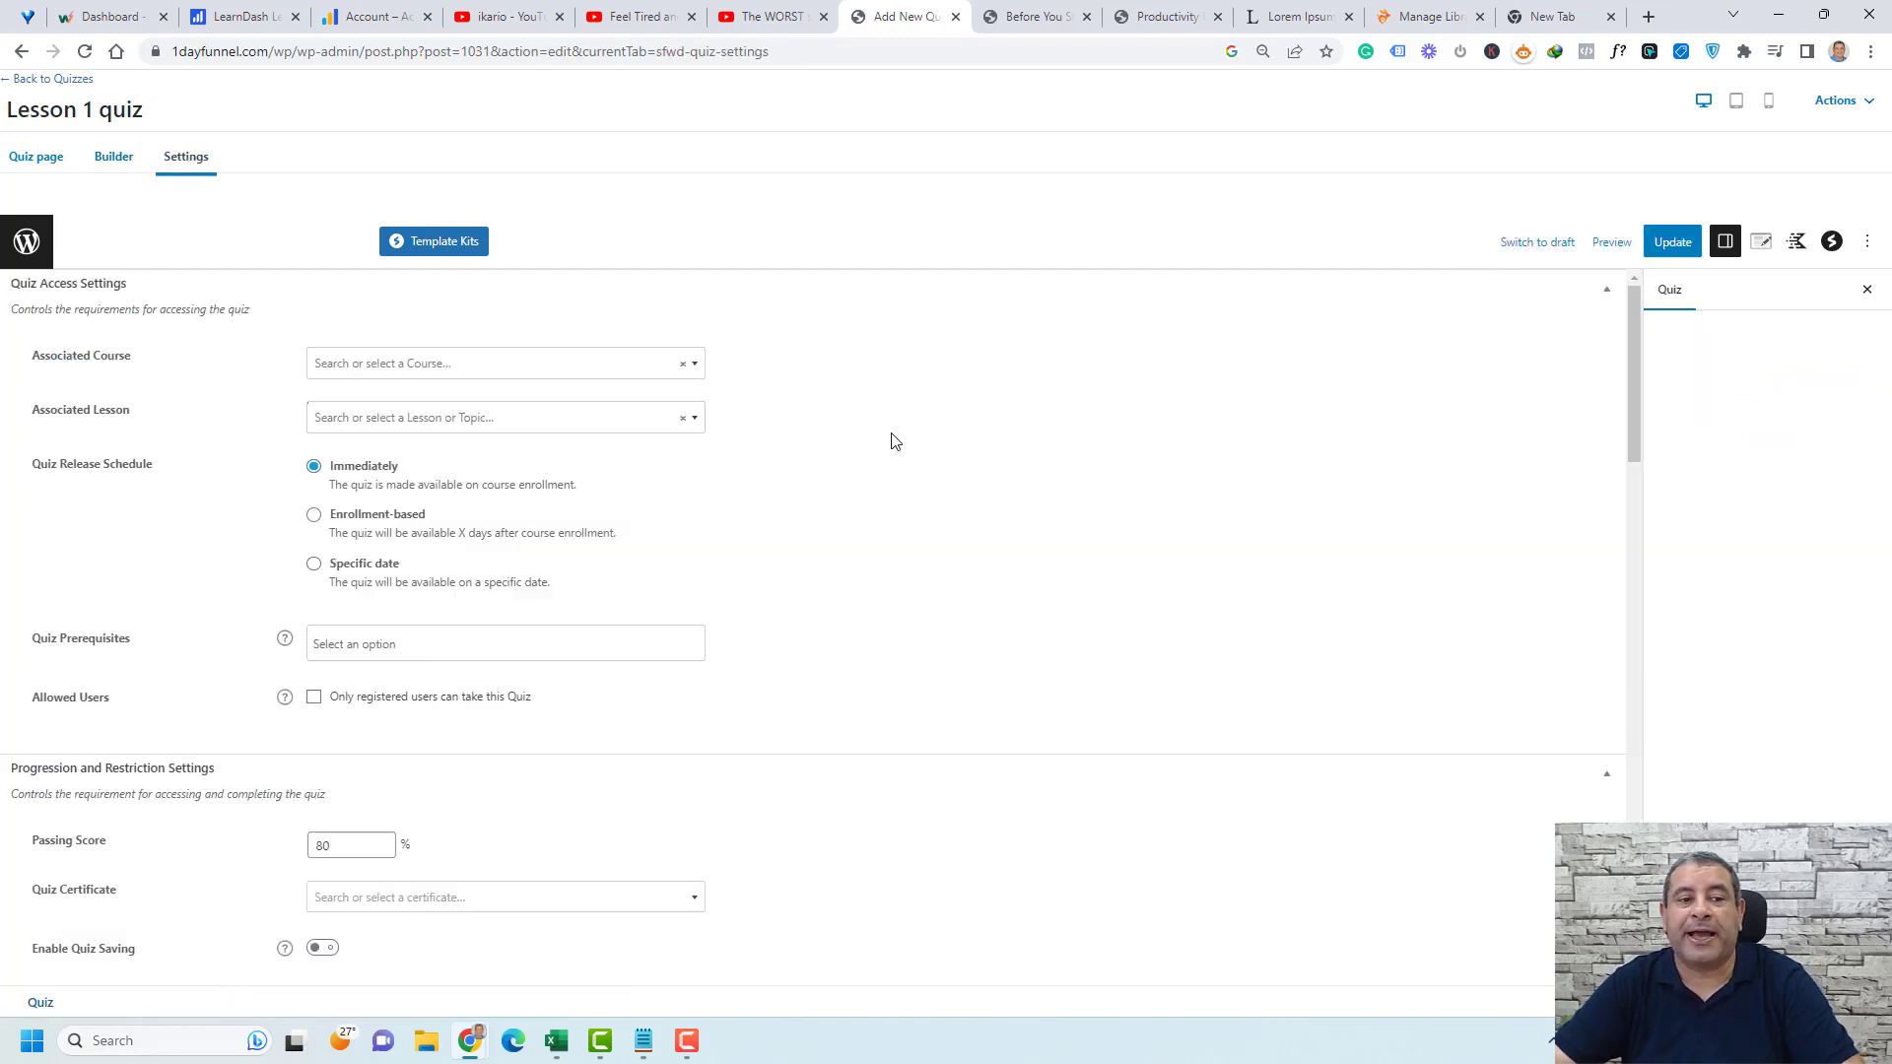
click(416, 368)
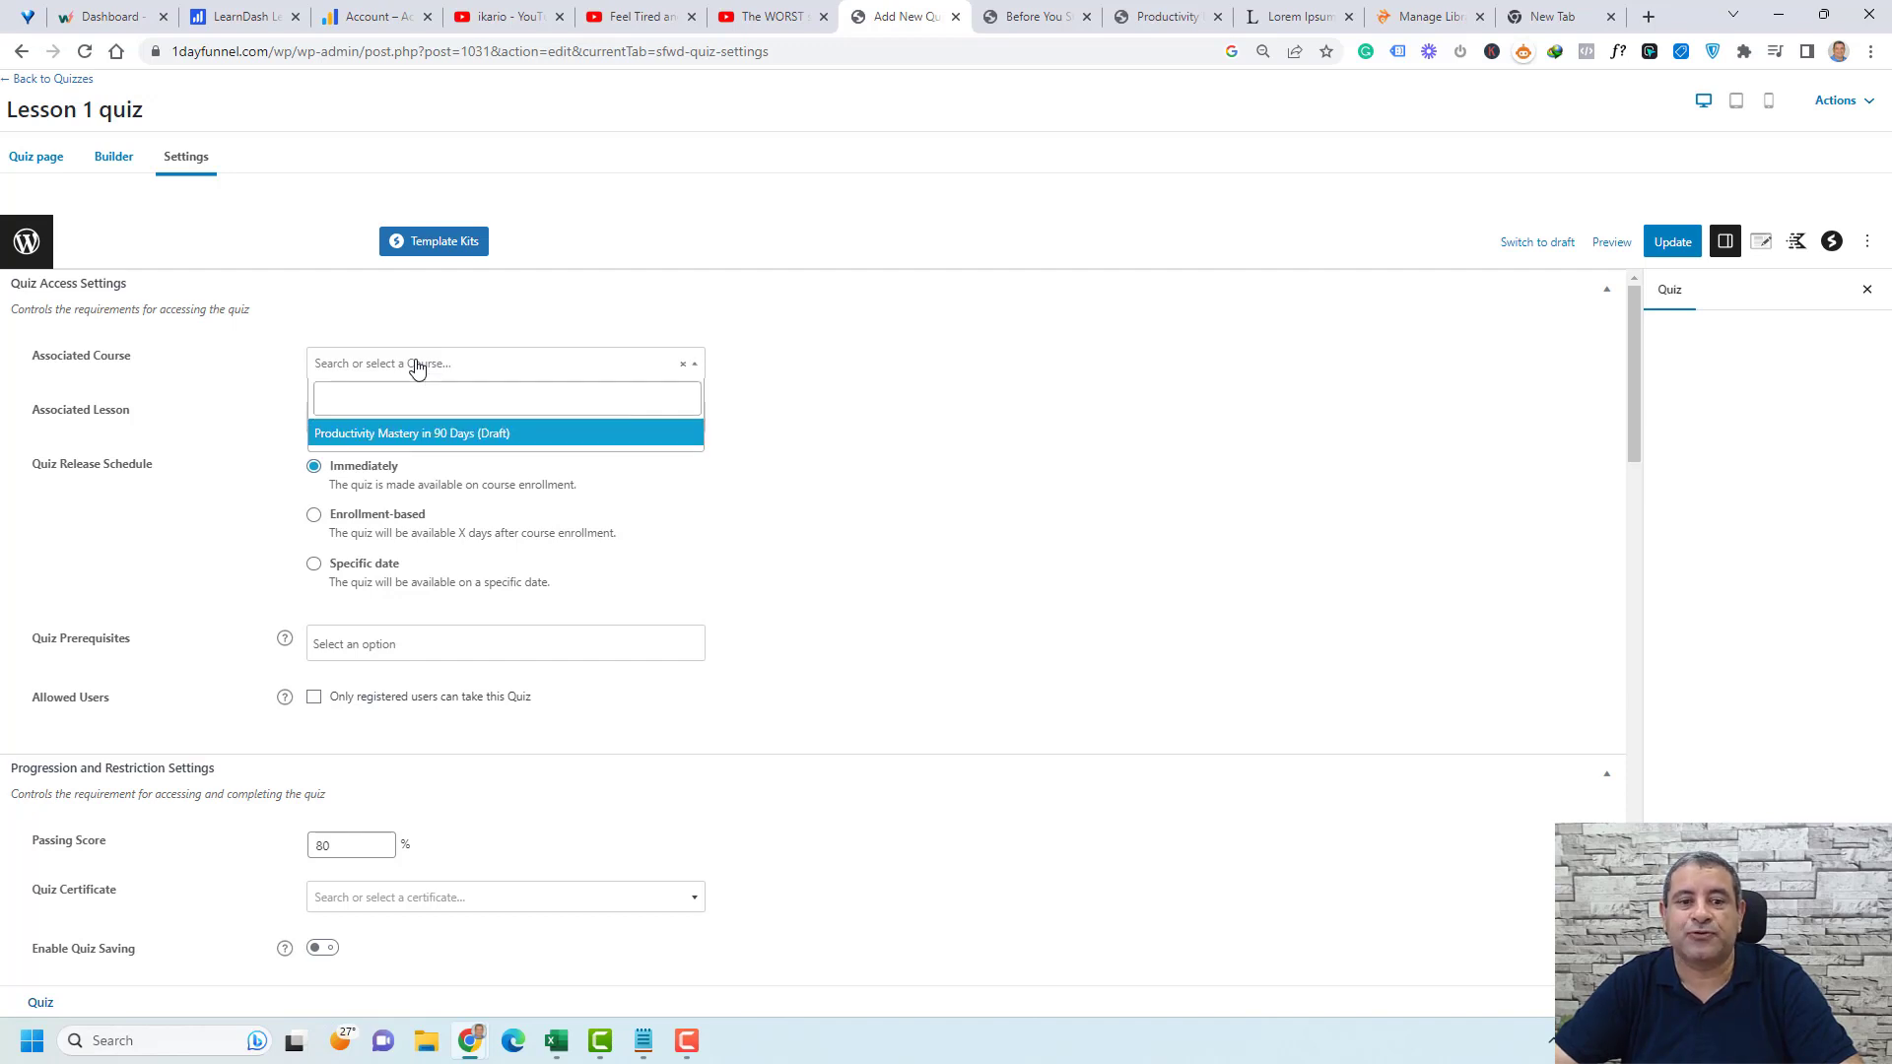
click(419, 434)
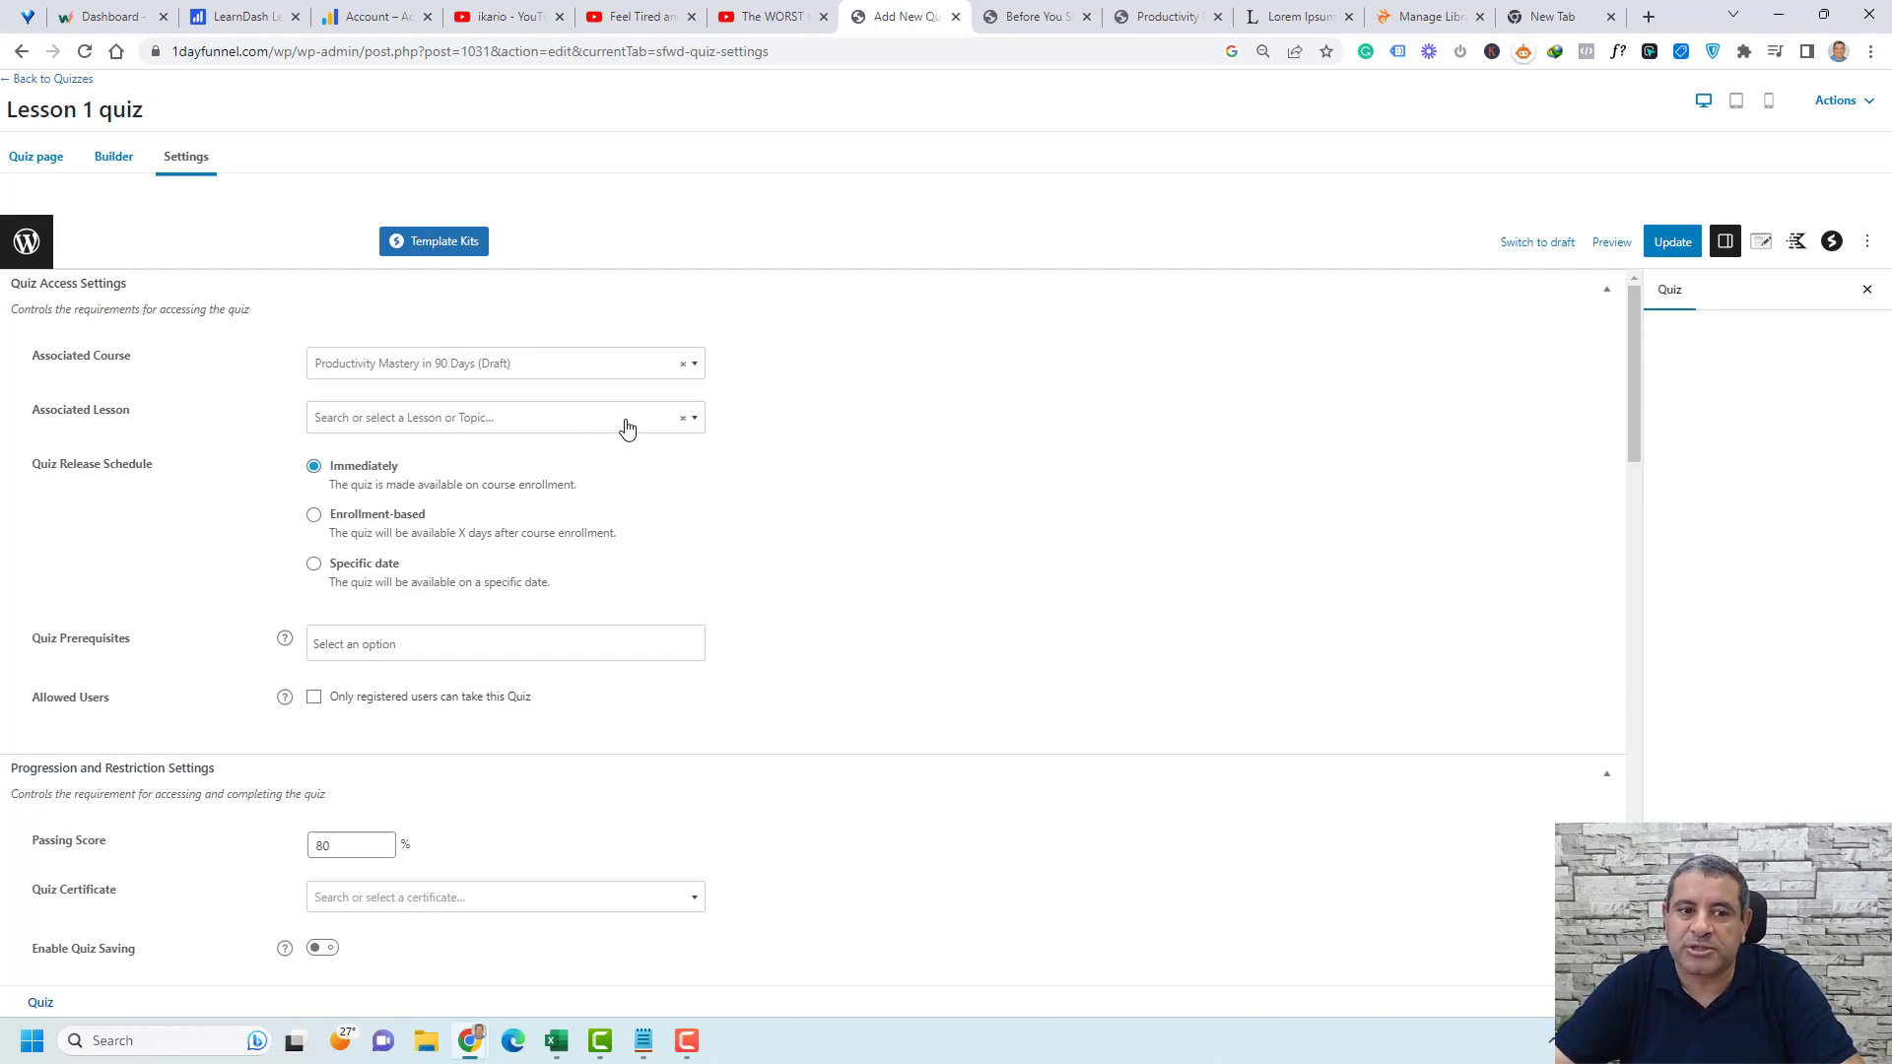
click(484, 419)
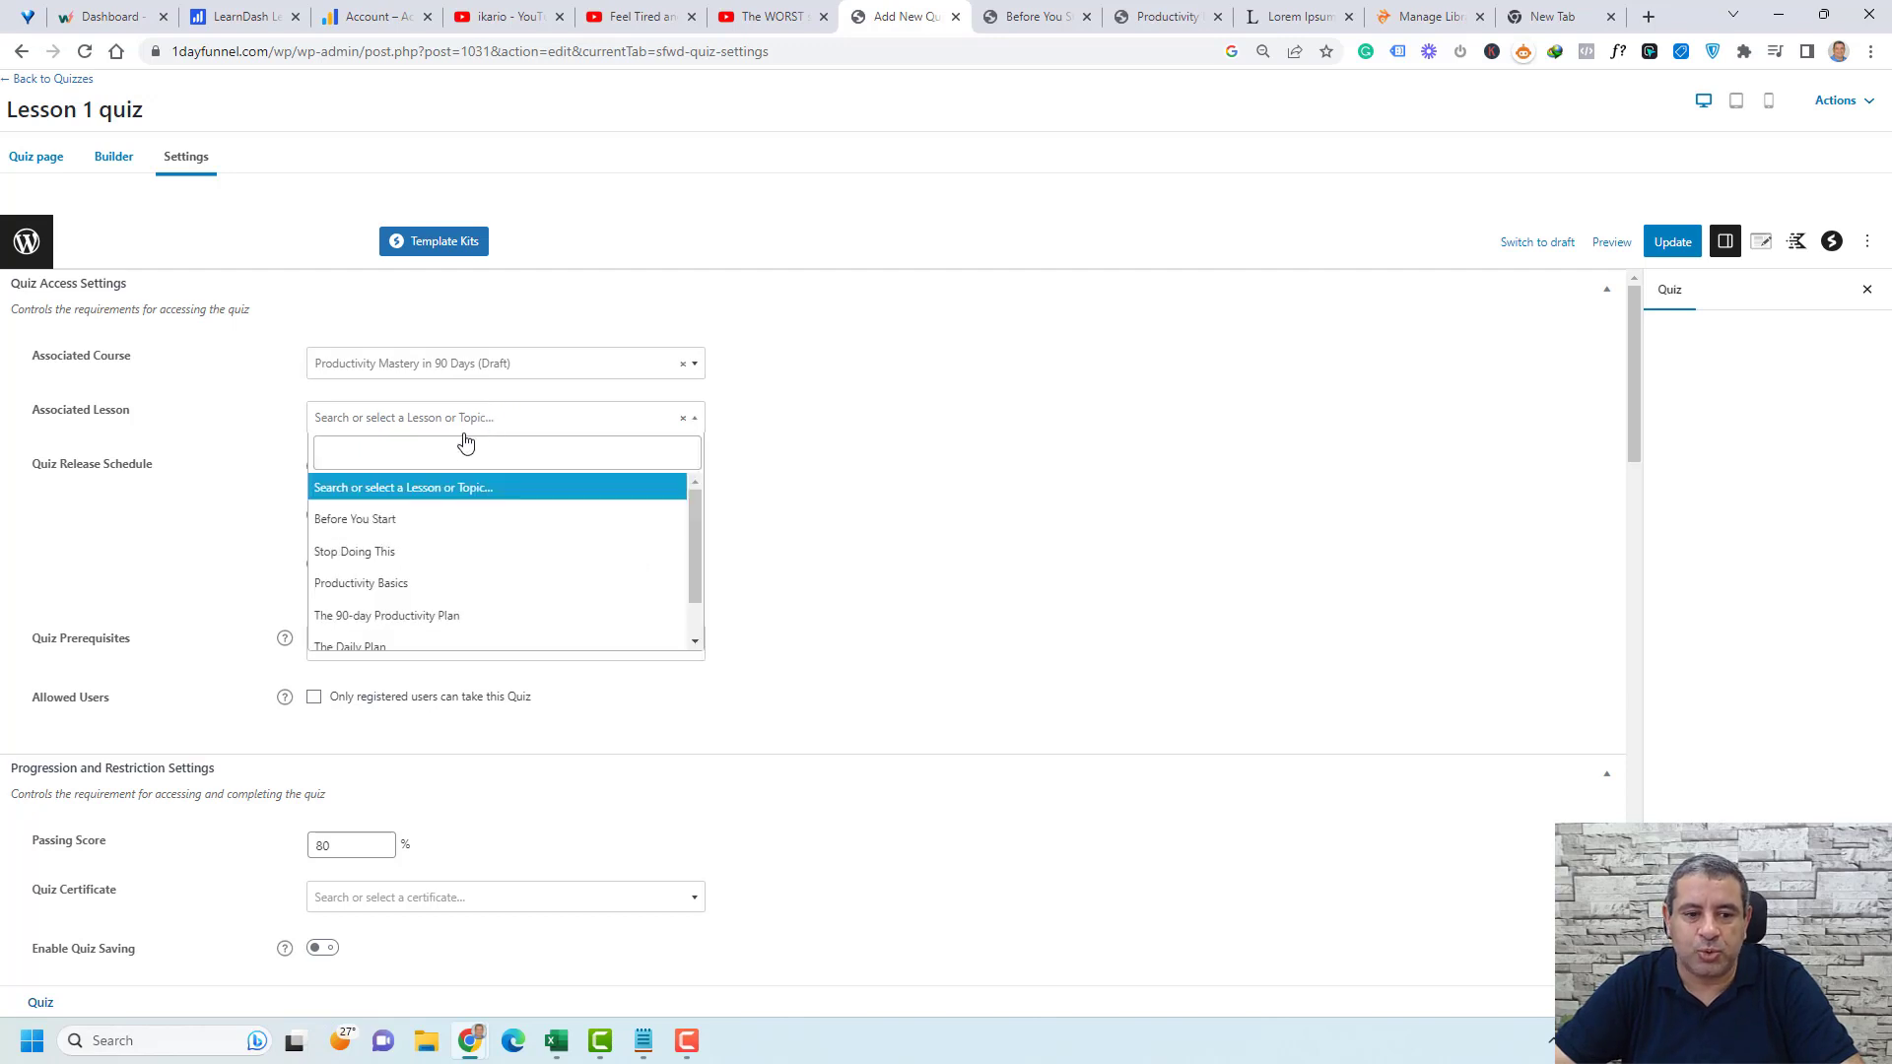
click(441, 522)
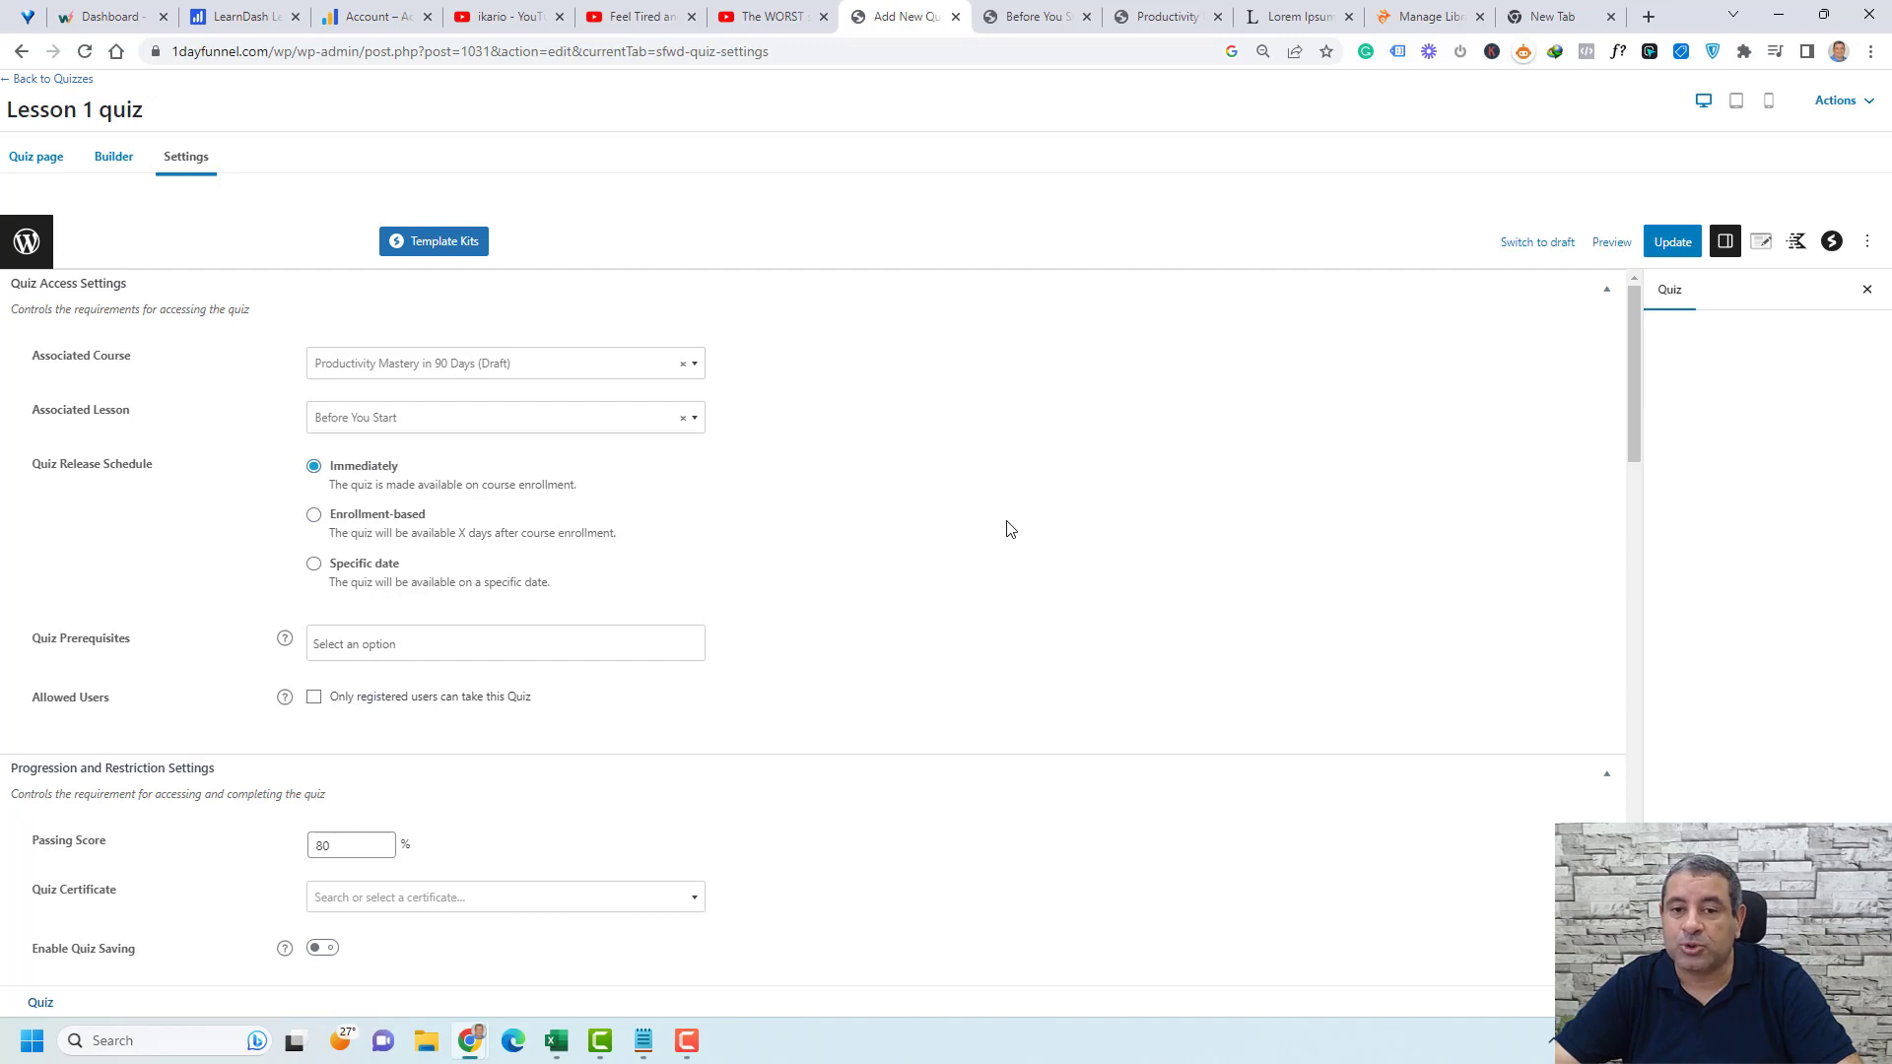
- Set the quiz's passing score to 50% and save the quiz
scroll(1007, 529, down, 2)
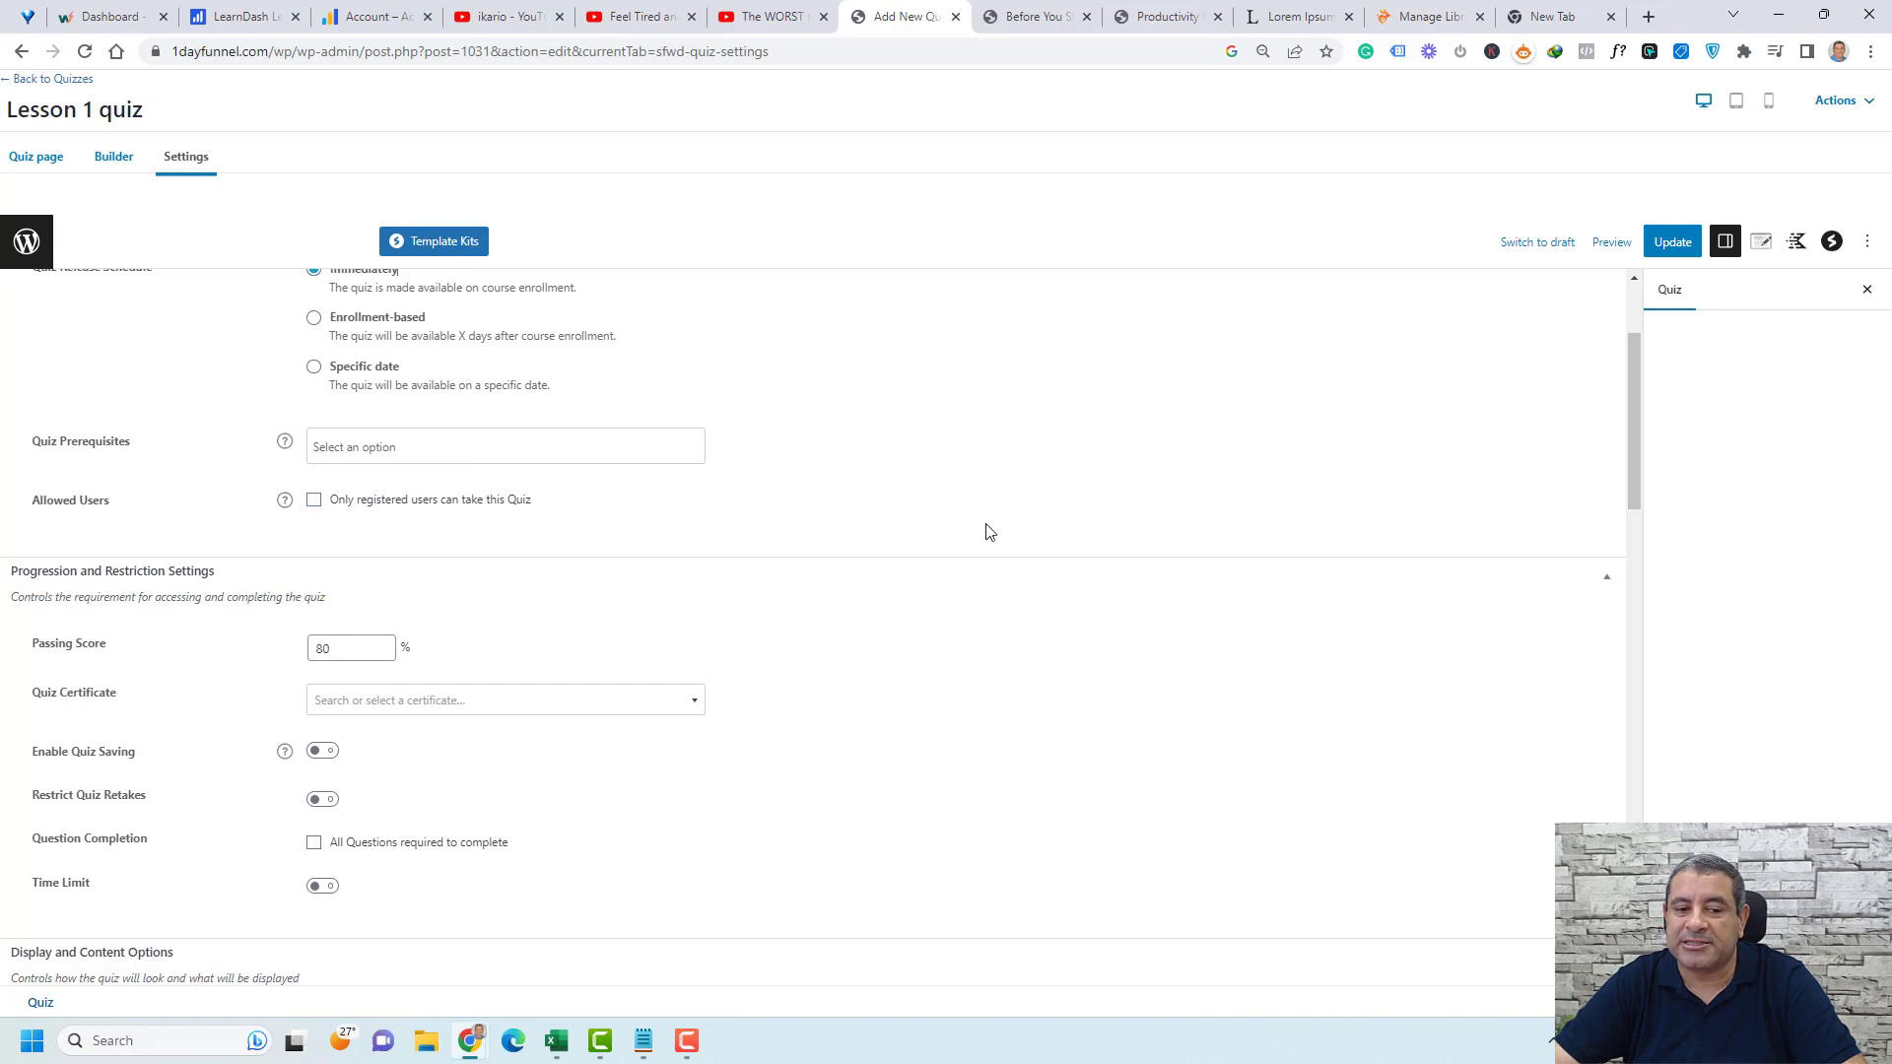
scroll(1032, 534, down, 1)
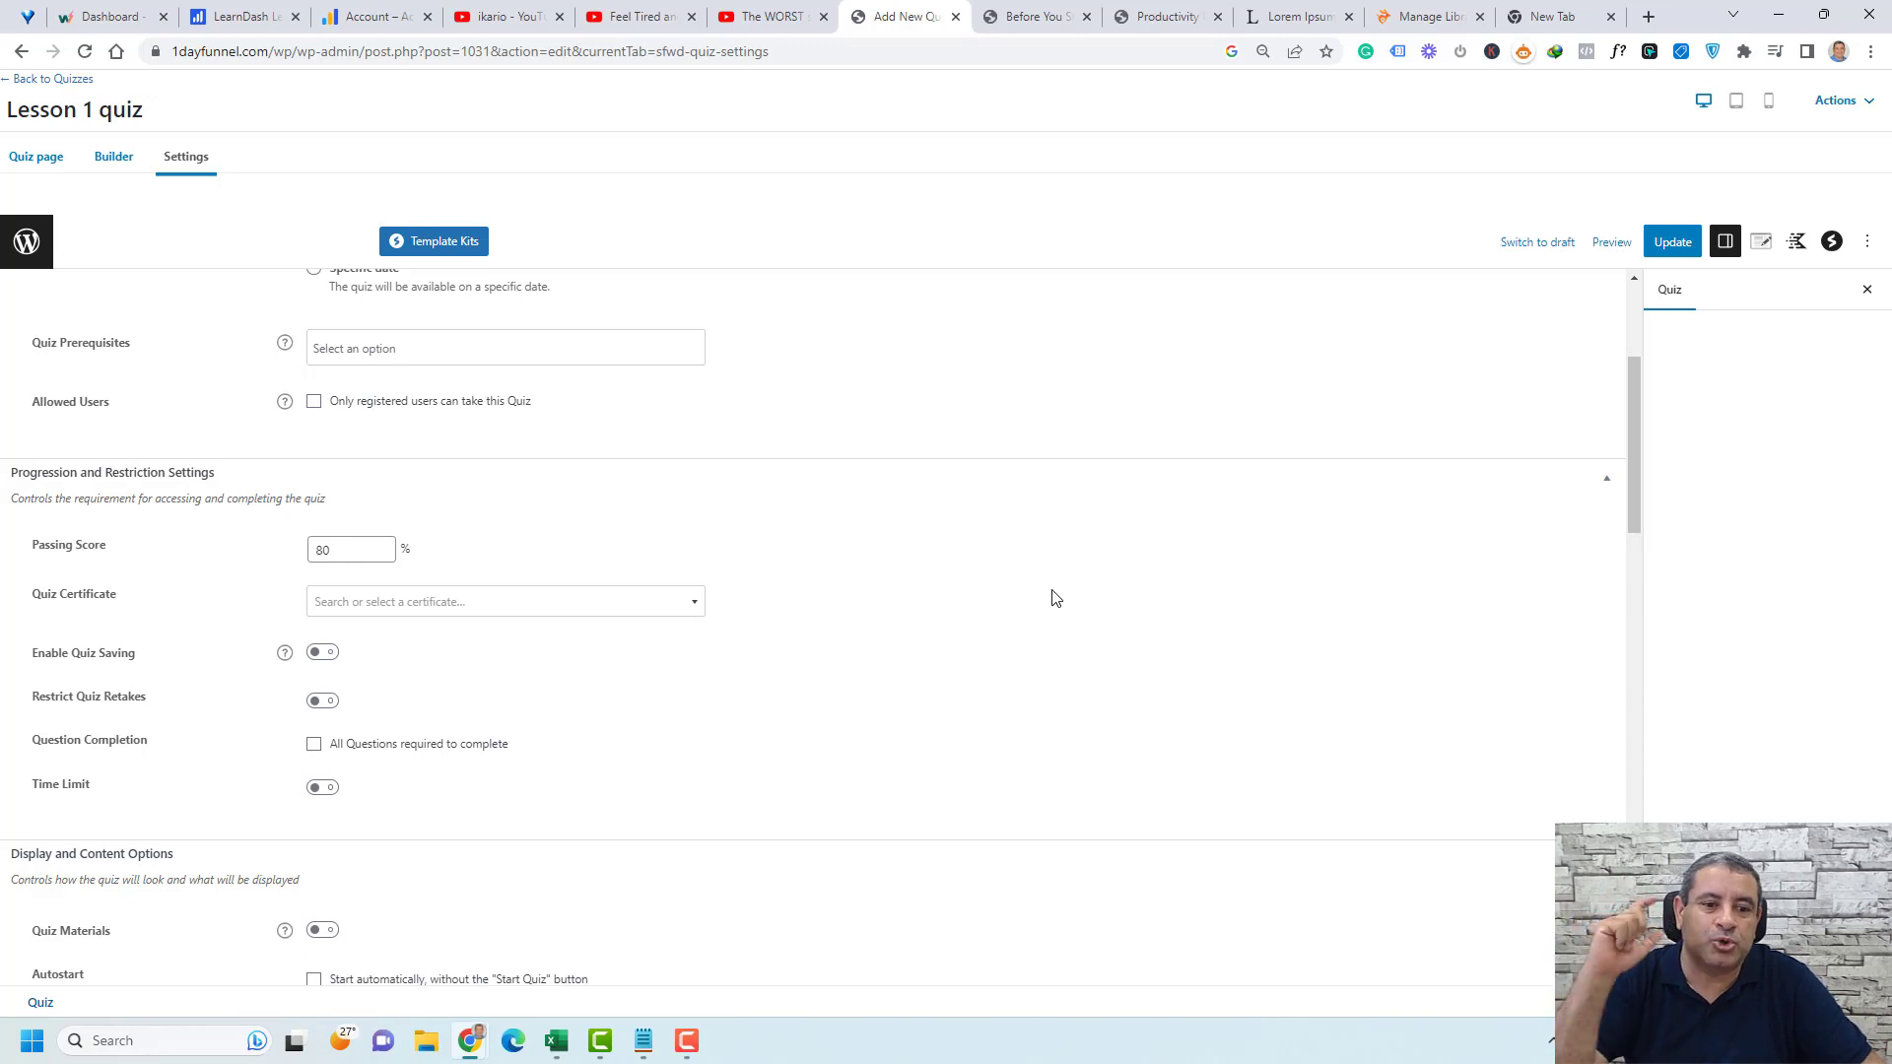
double_click(328, 552)
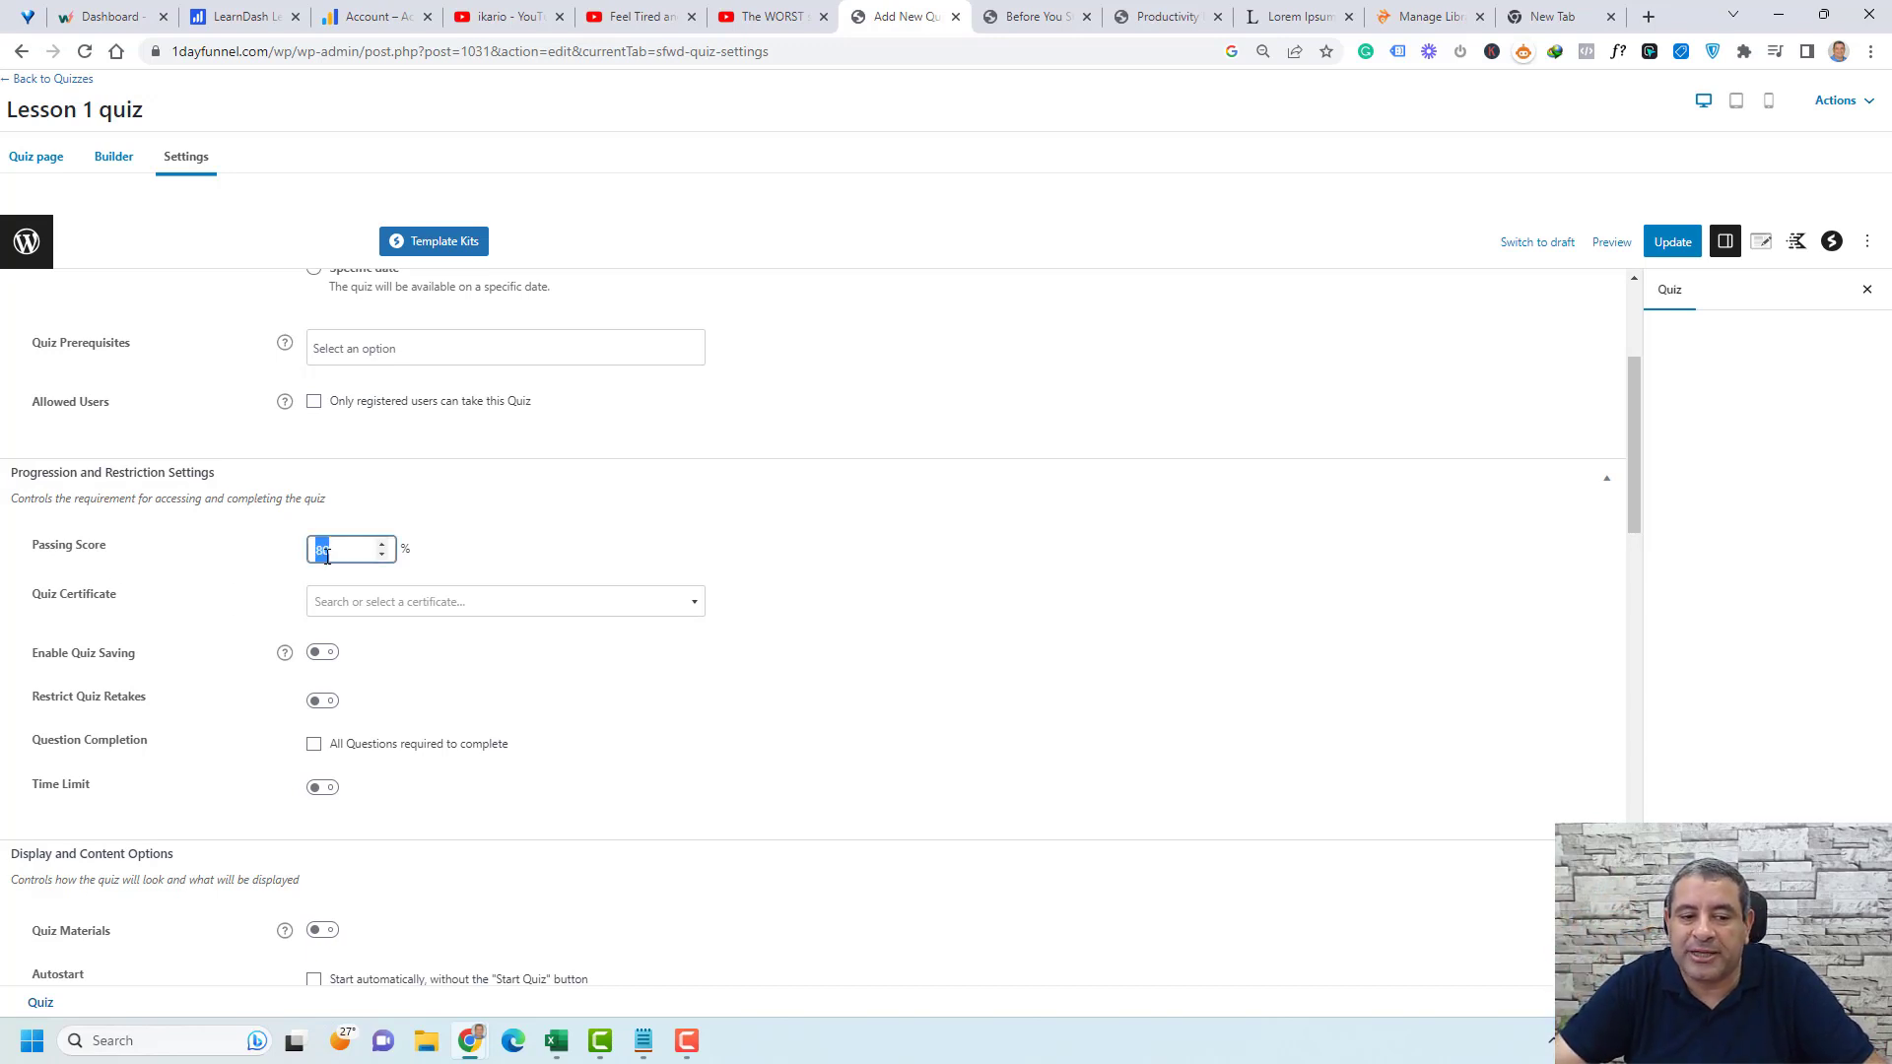
text(5)
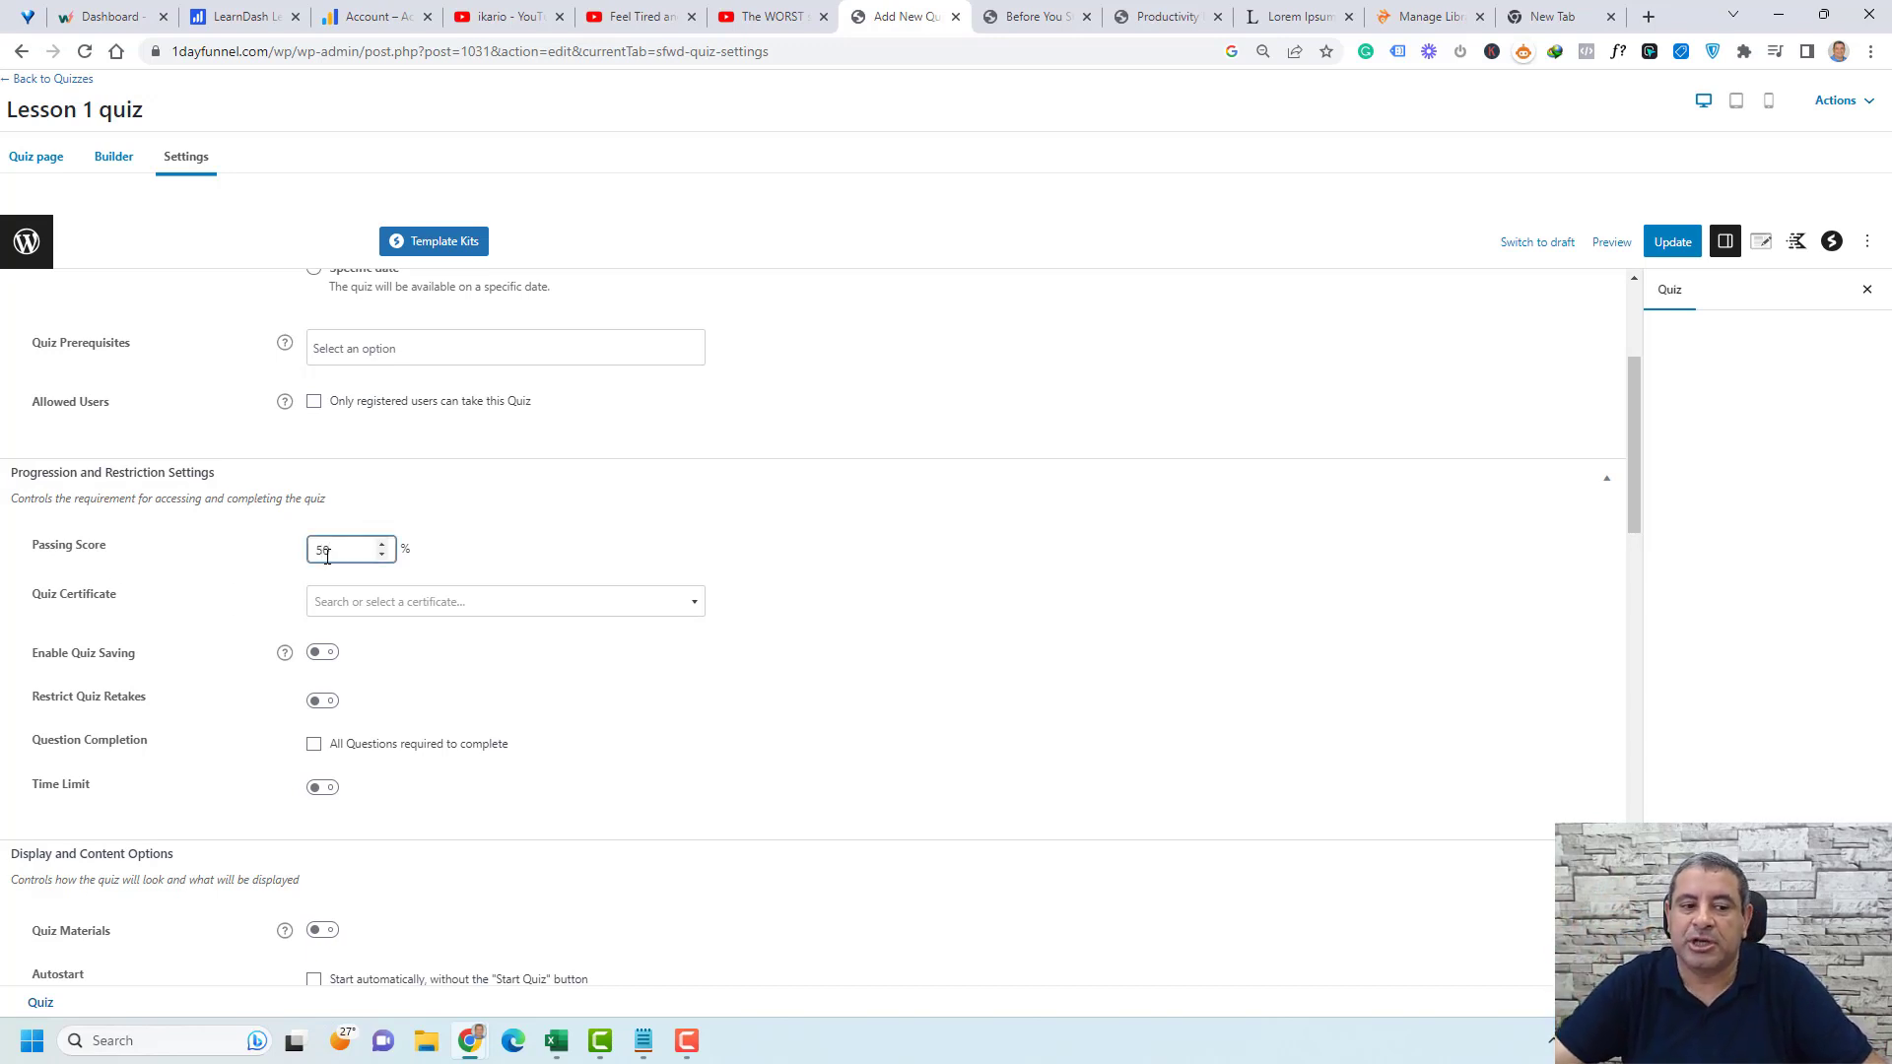
click(1005, 573)
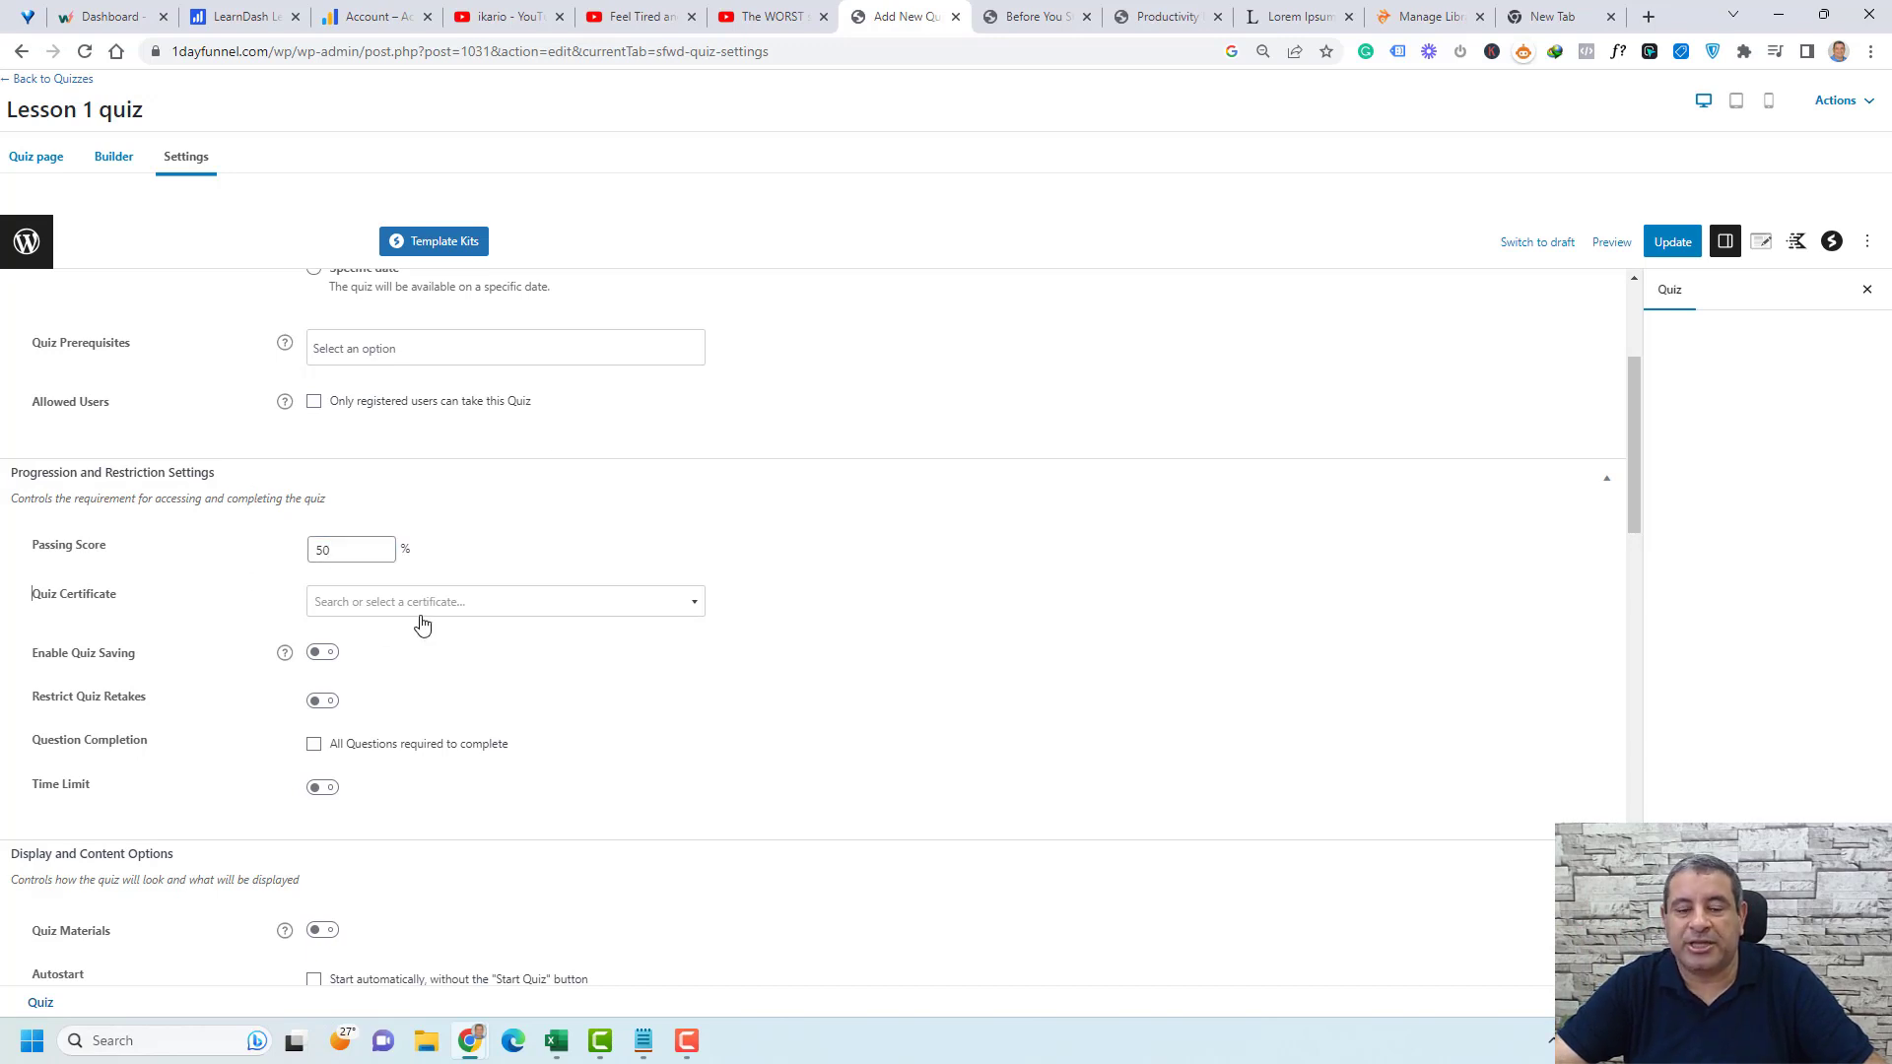
scroll(703, 637, down, 3)
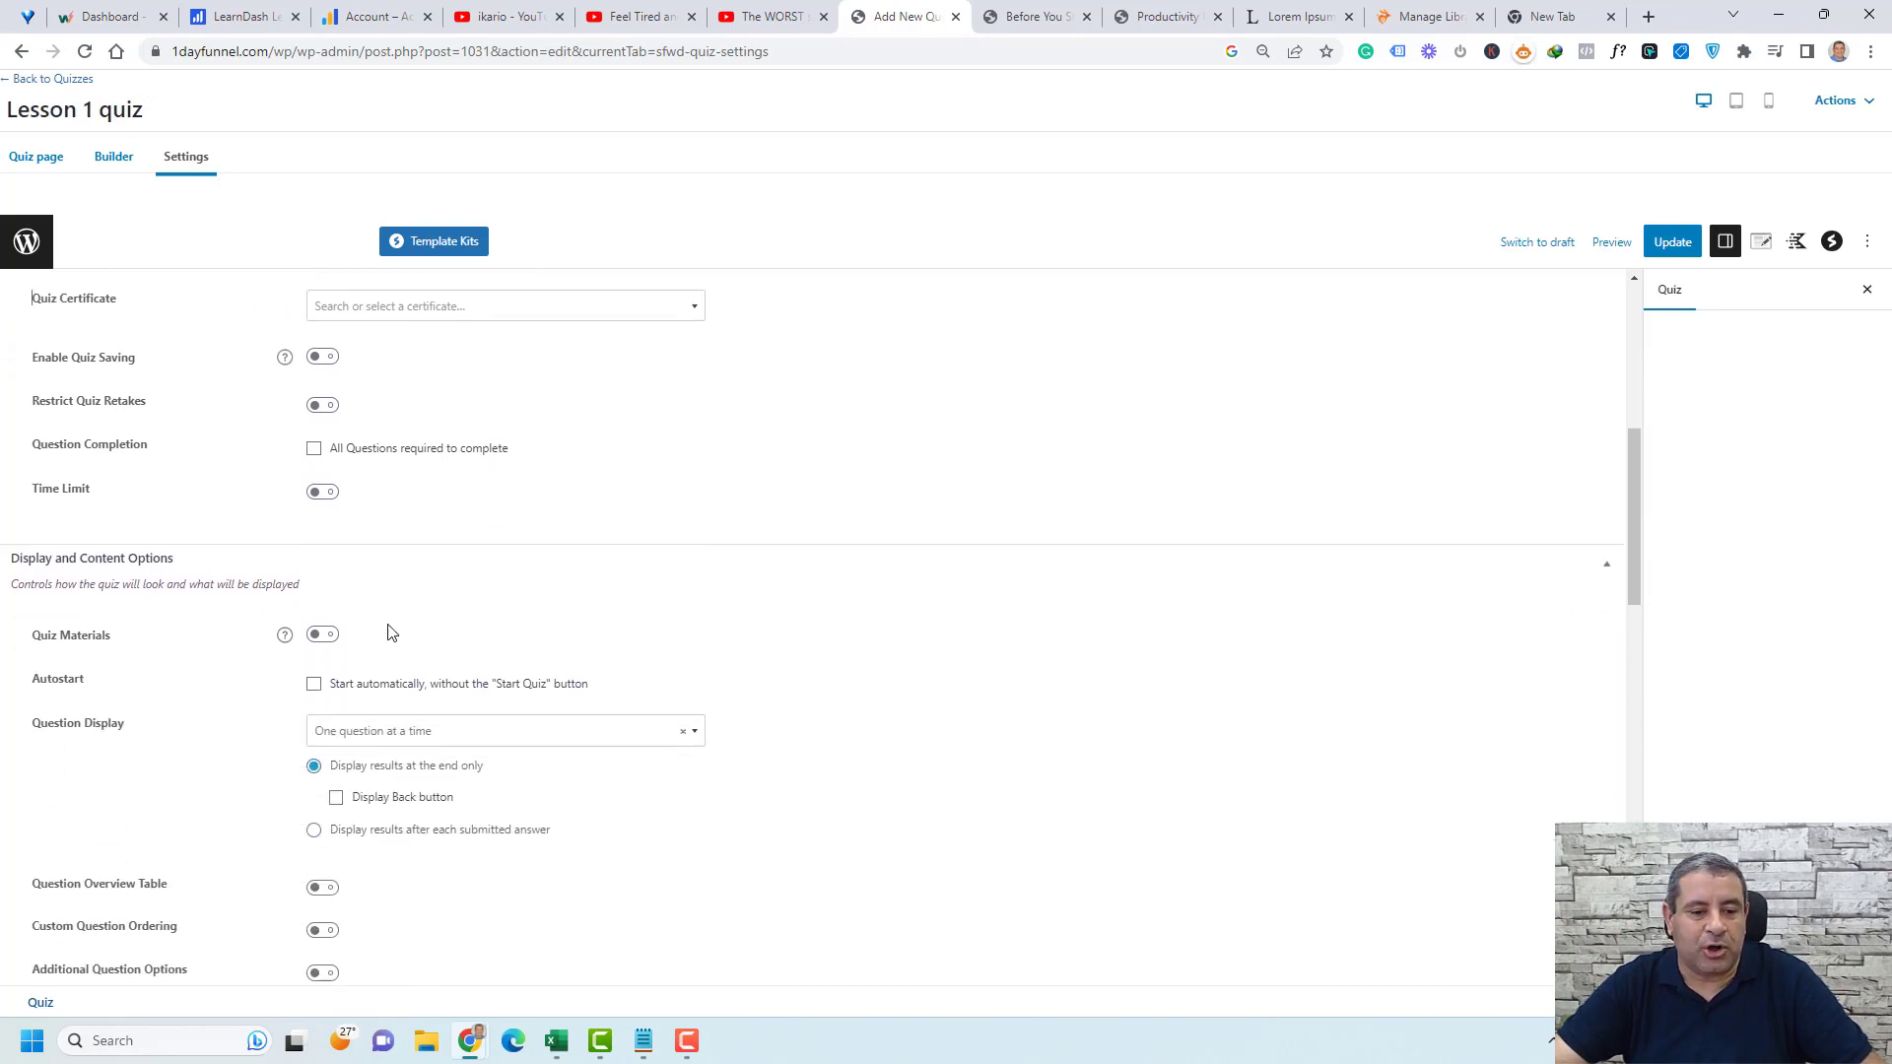
scroll(909, 641, down, 3)
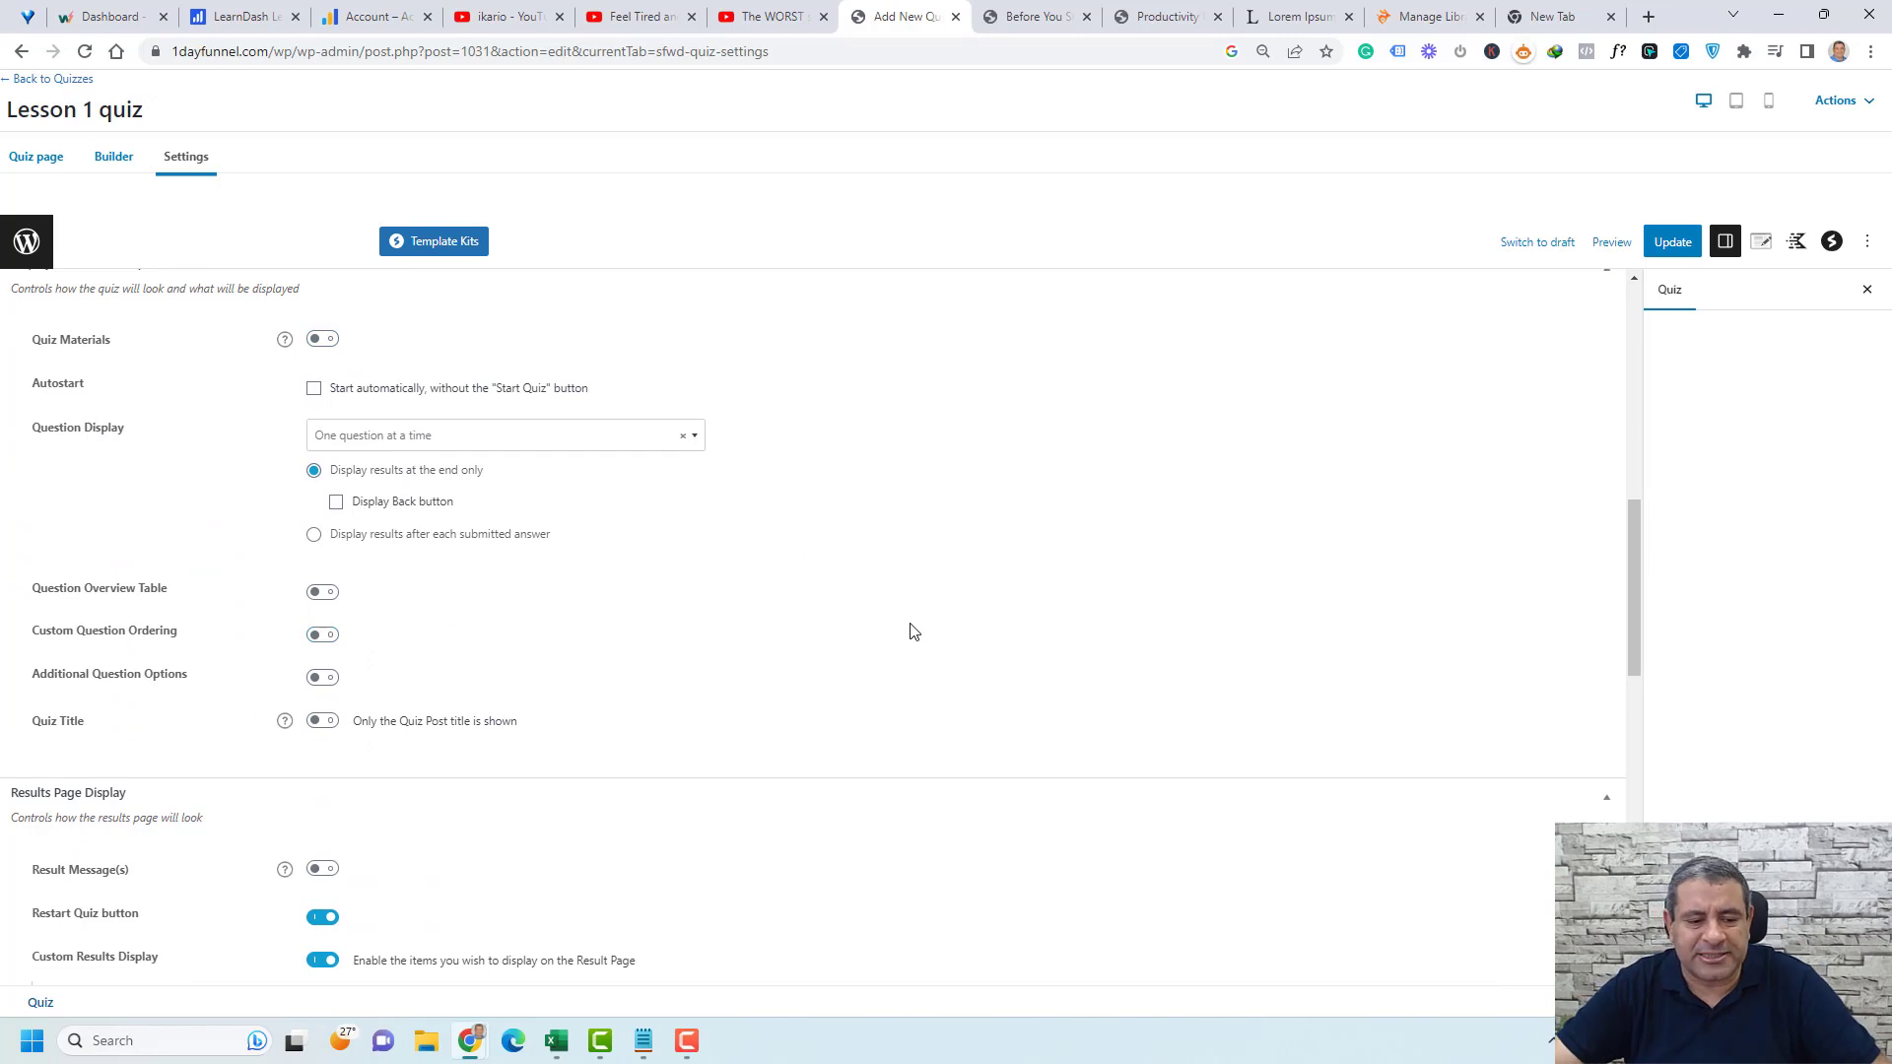
scroll(915, 632, up, 5)
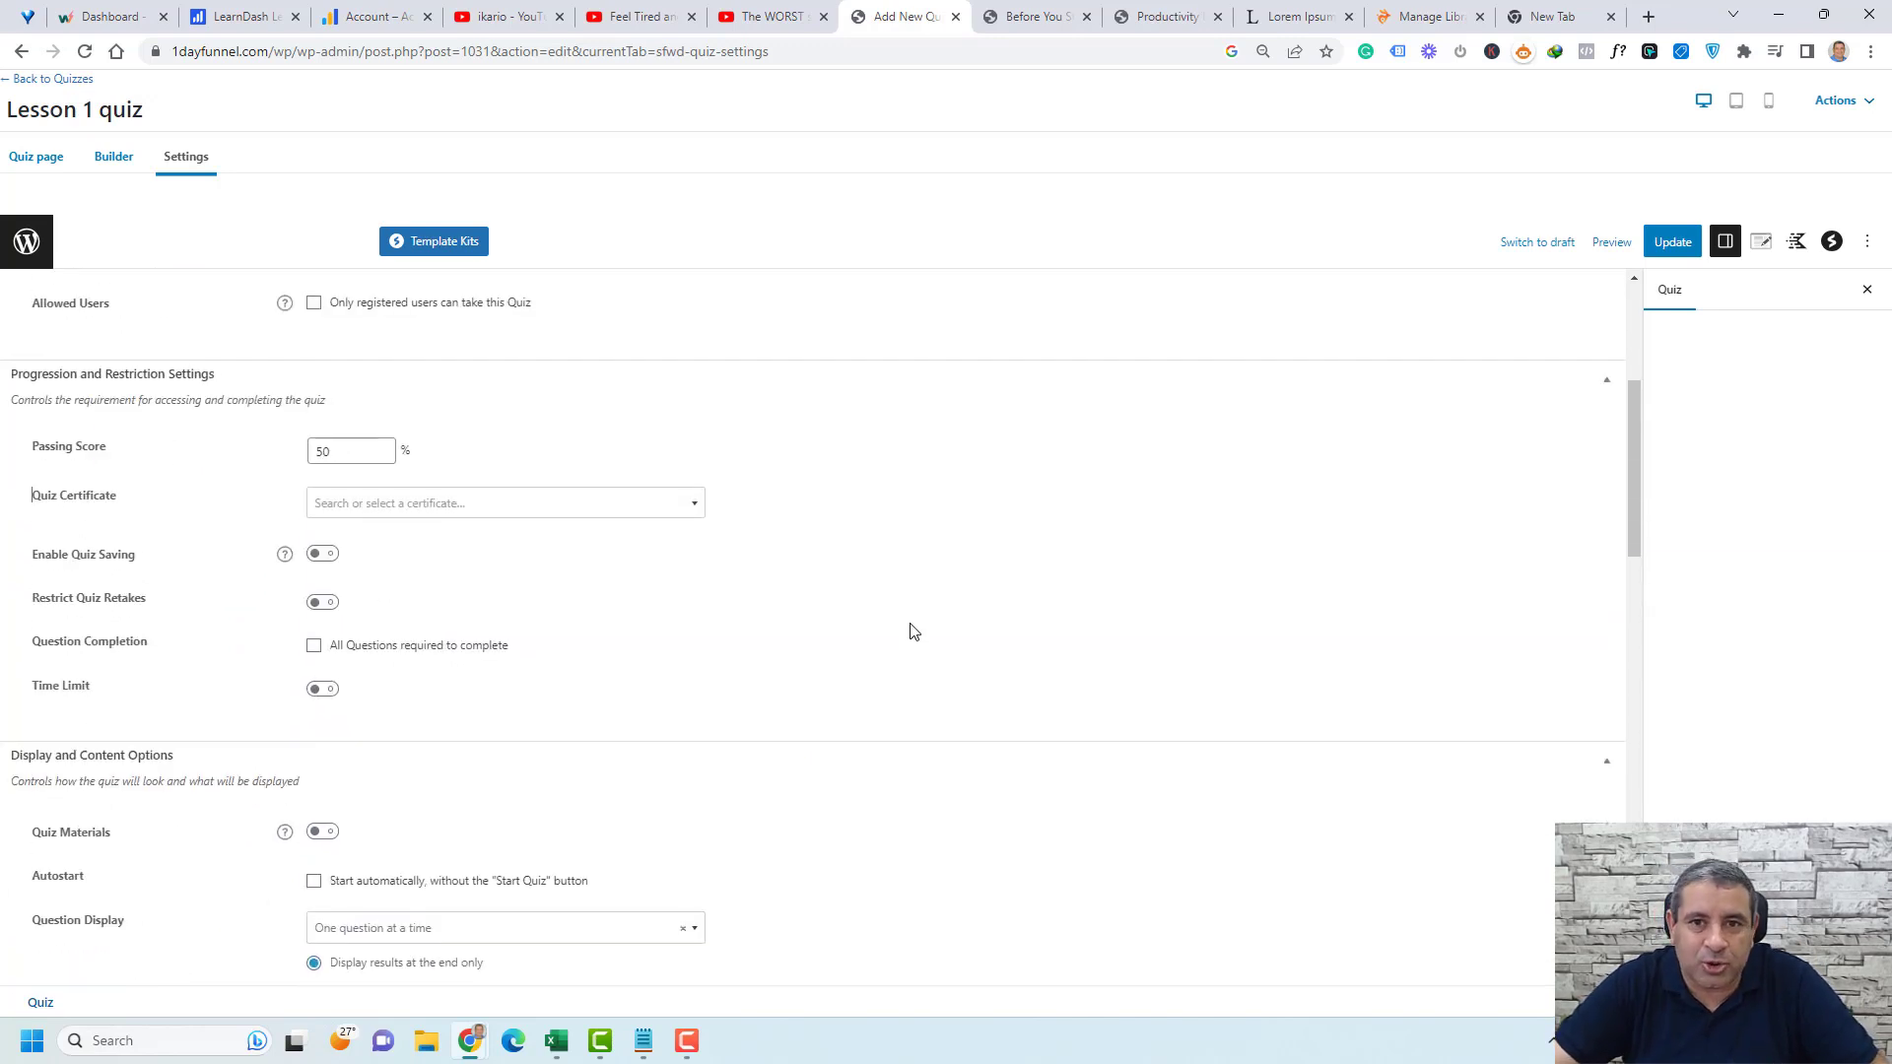
scroll(915, 632, up, 4)
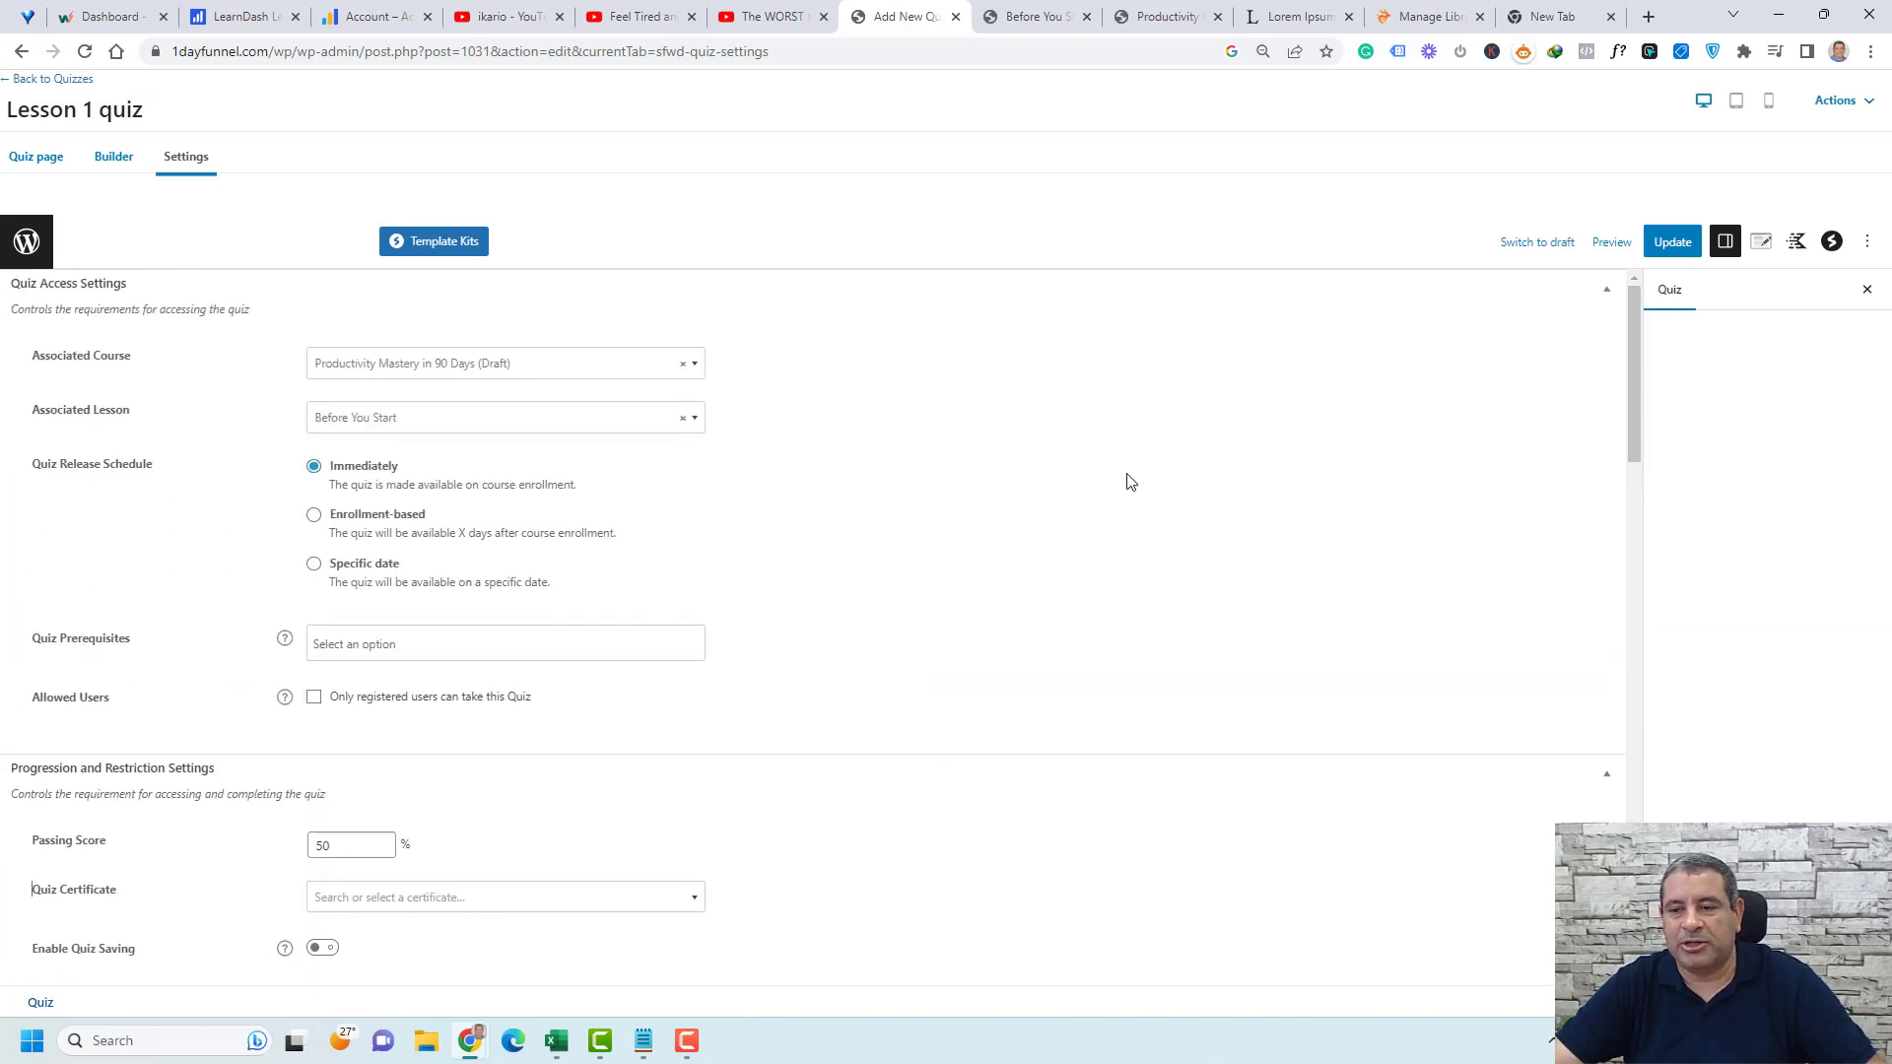
click(1671, 242)
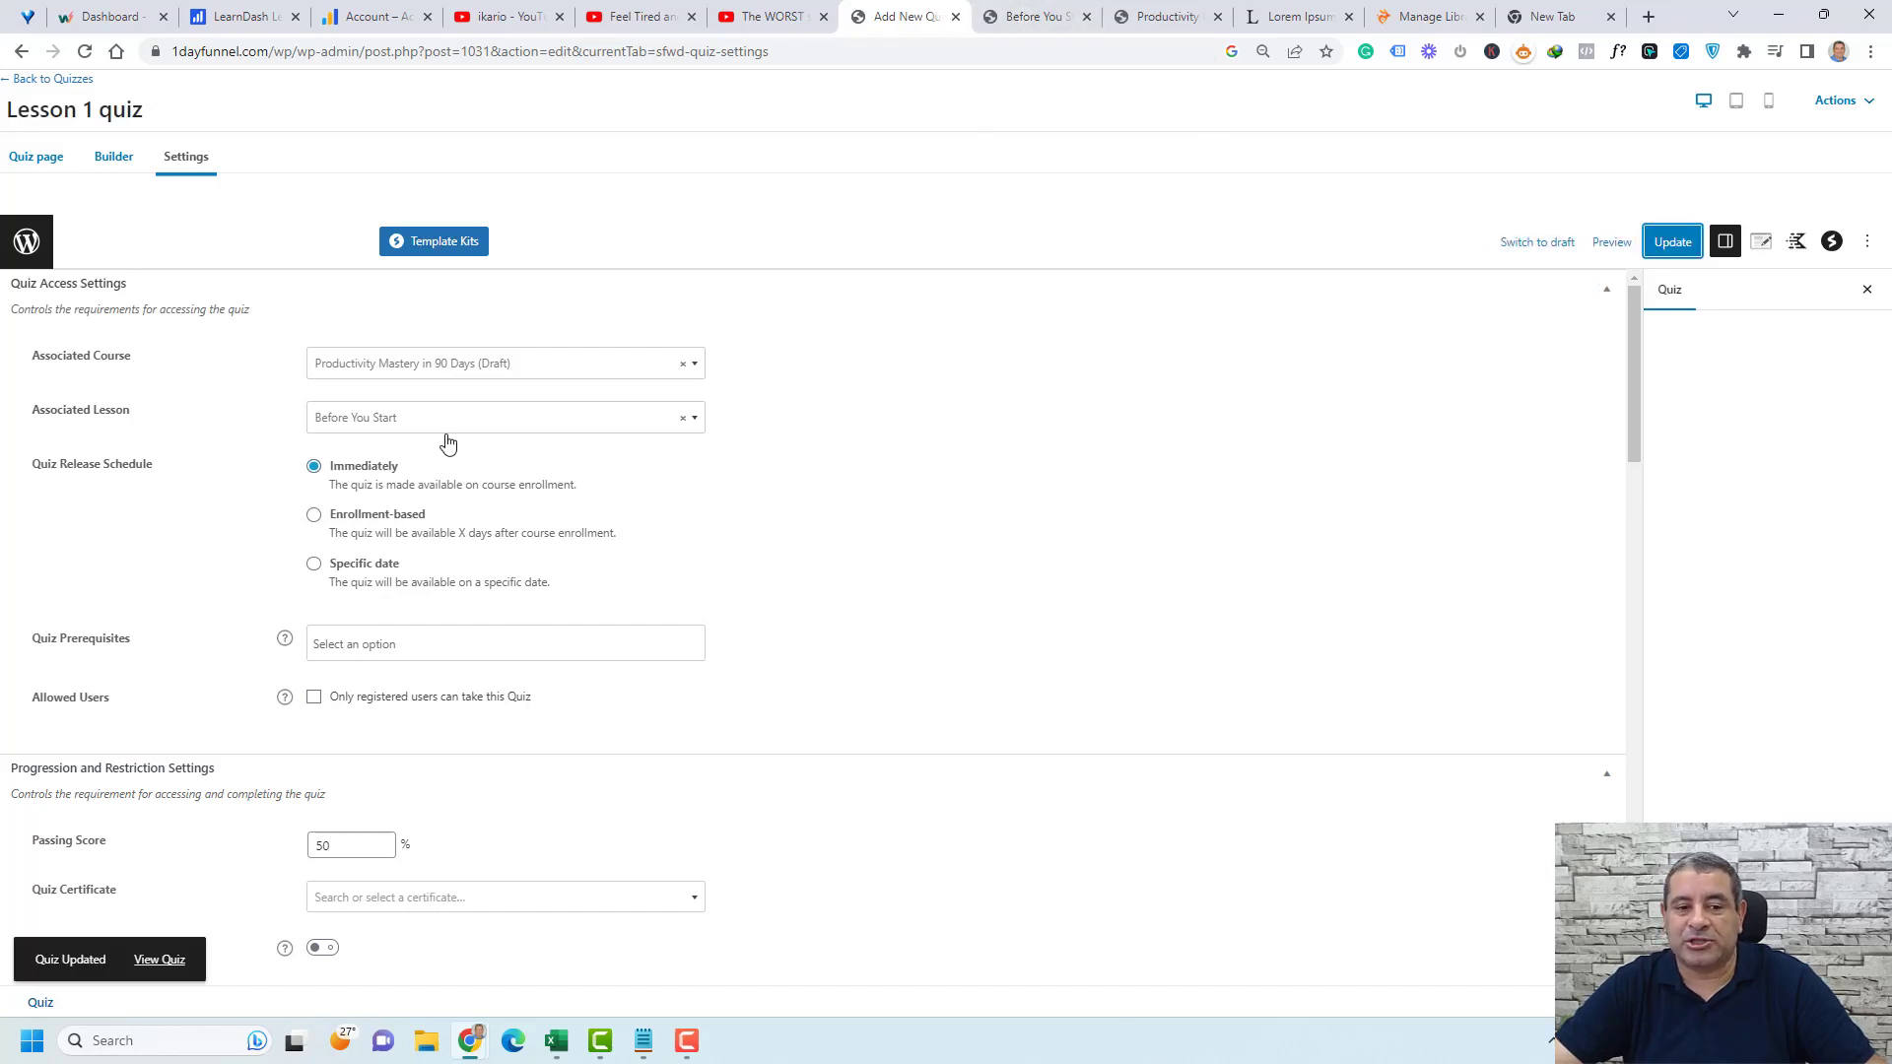
- Reload the Before You Start lesson page on the site and open the Lesson 1 quiz in its lesson content
click(1039, 16)
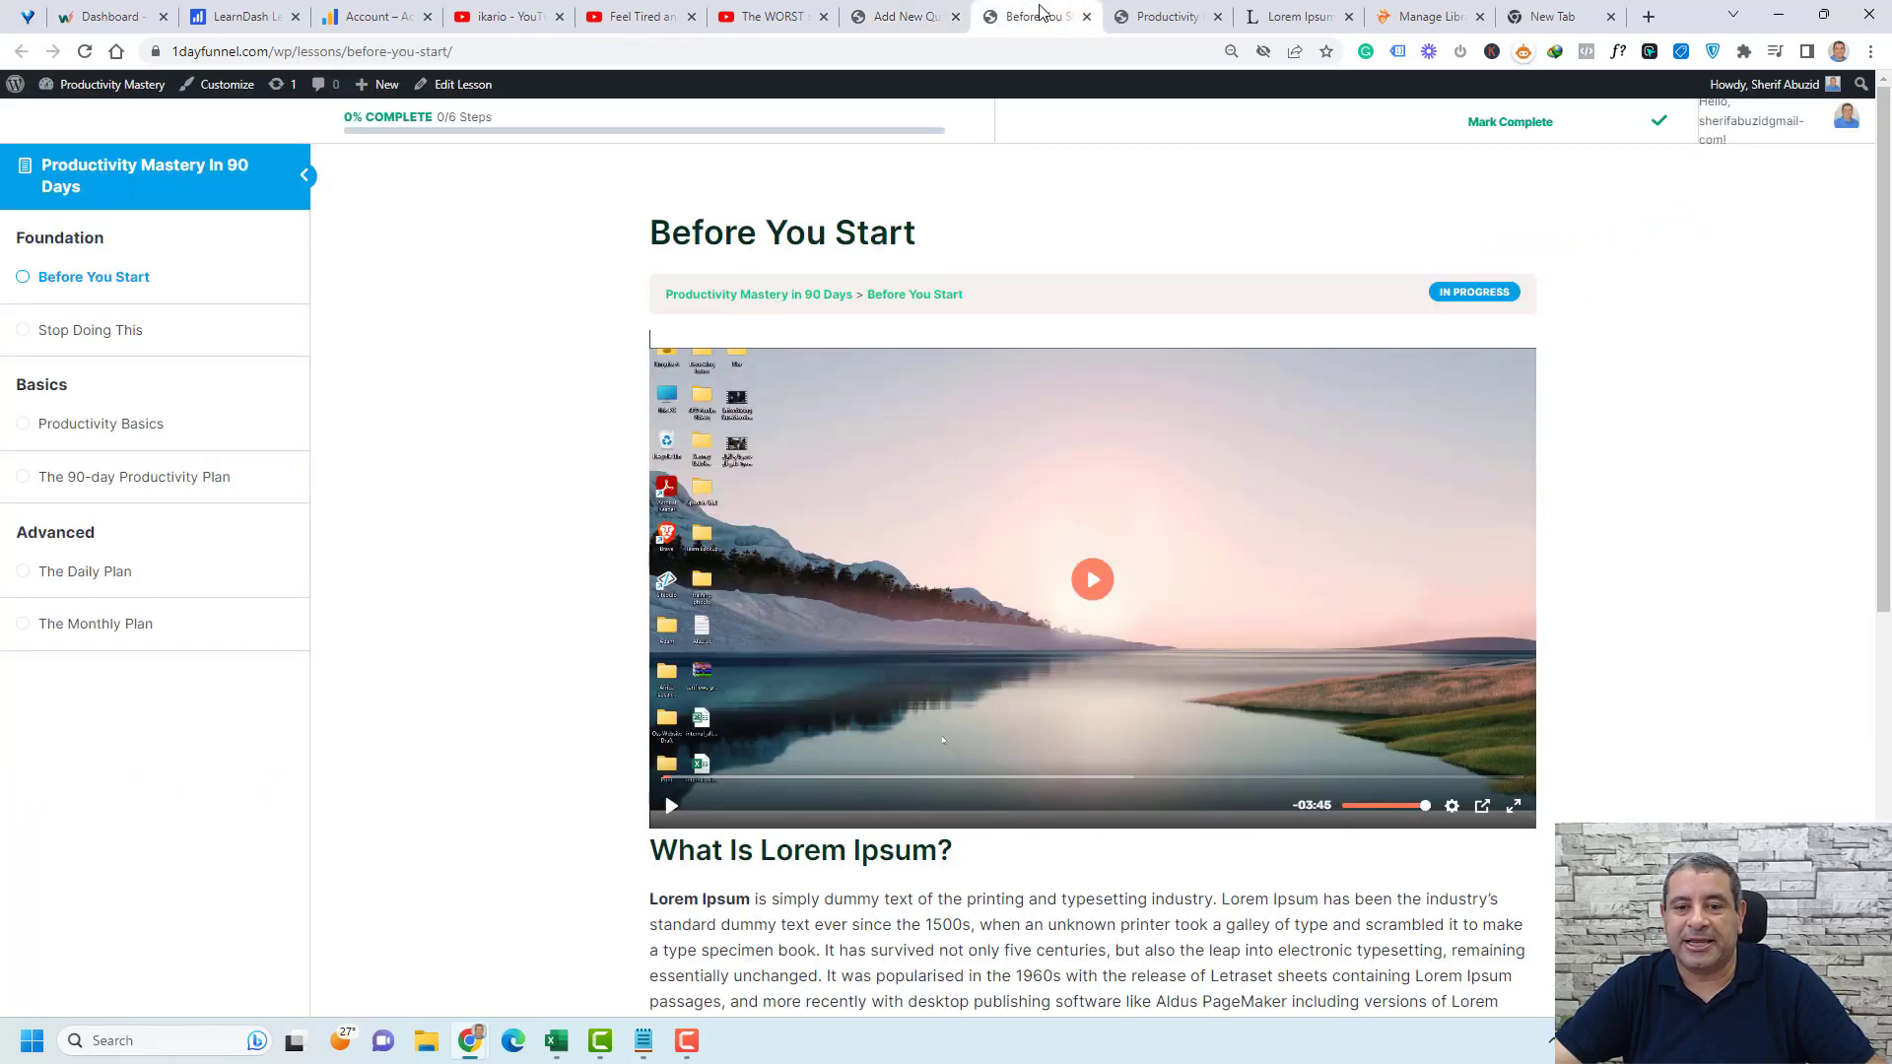
click(84, 51)
scroll(1577, 493, down, 10)
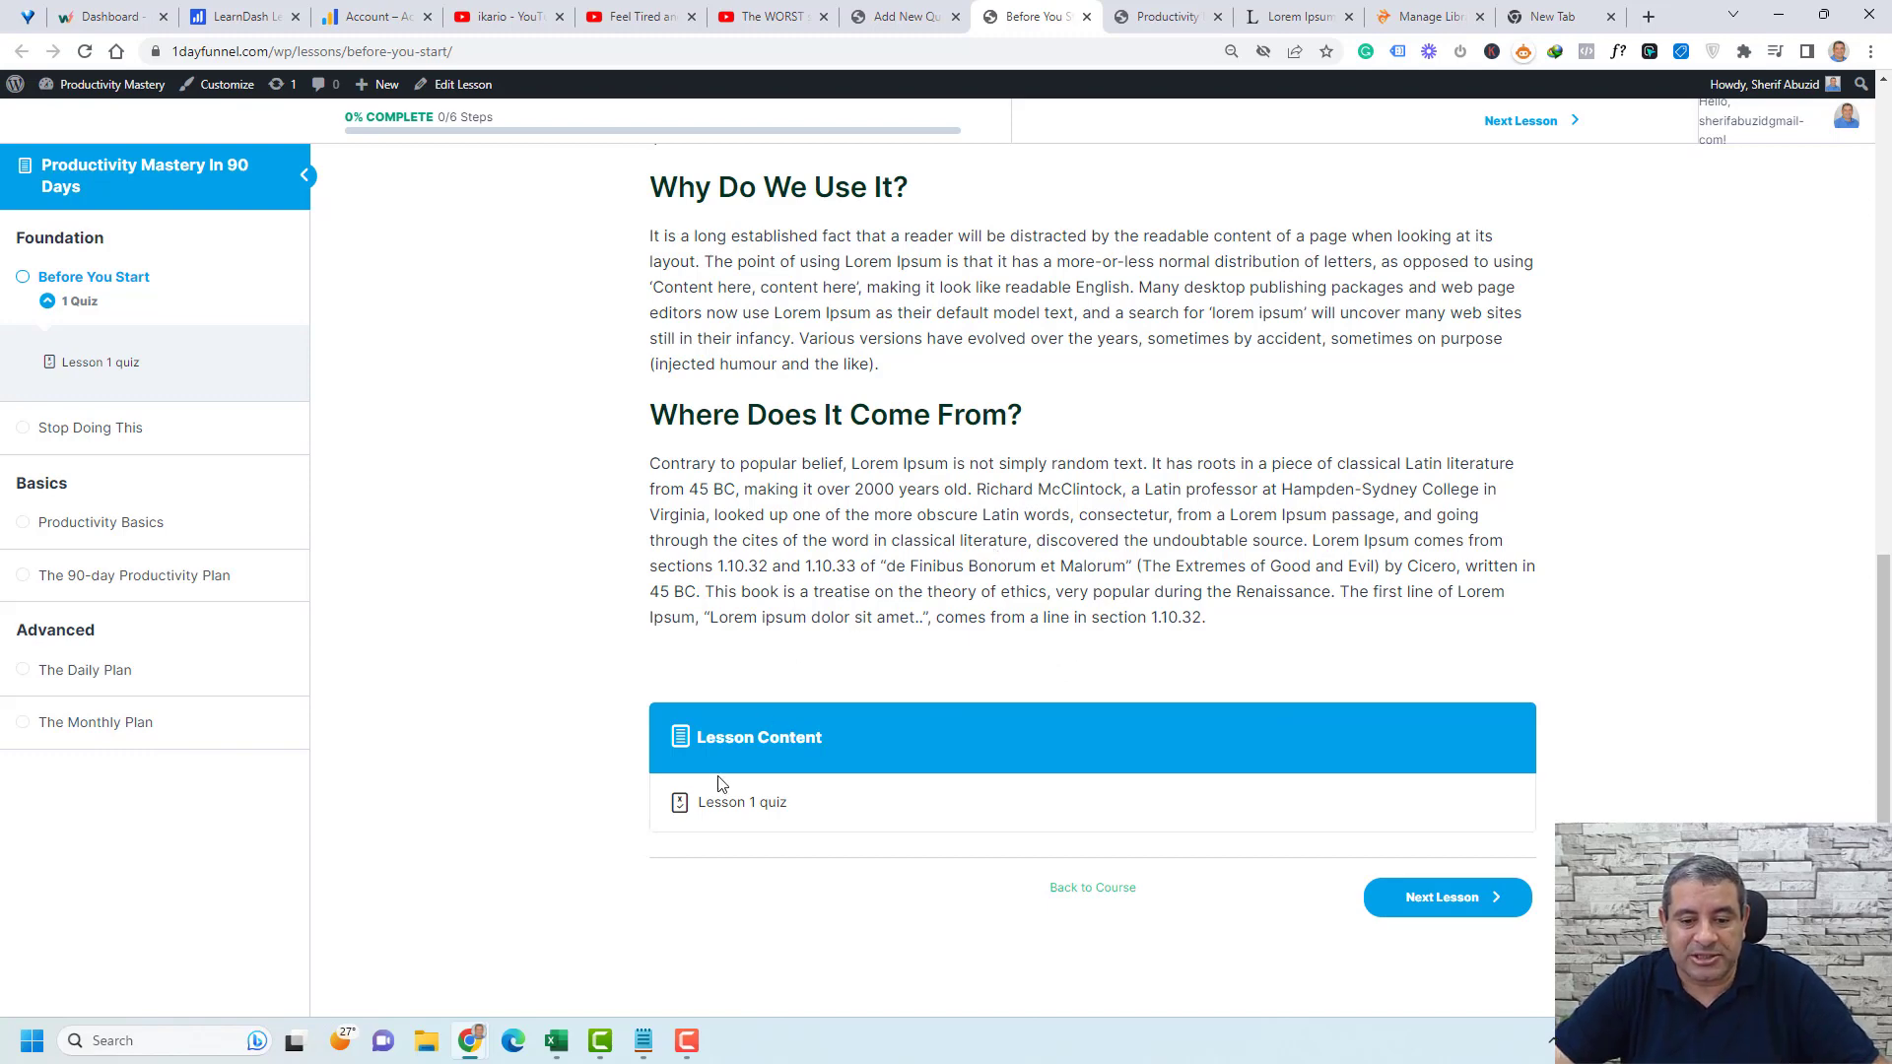
click(726, 803)
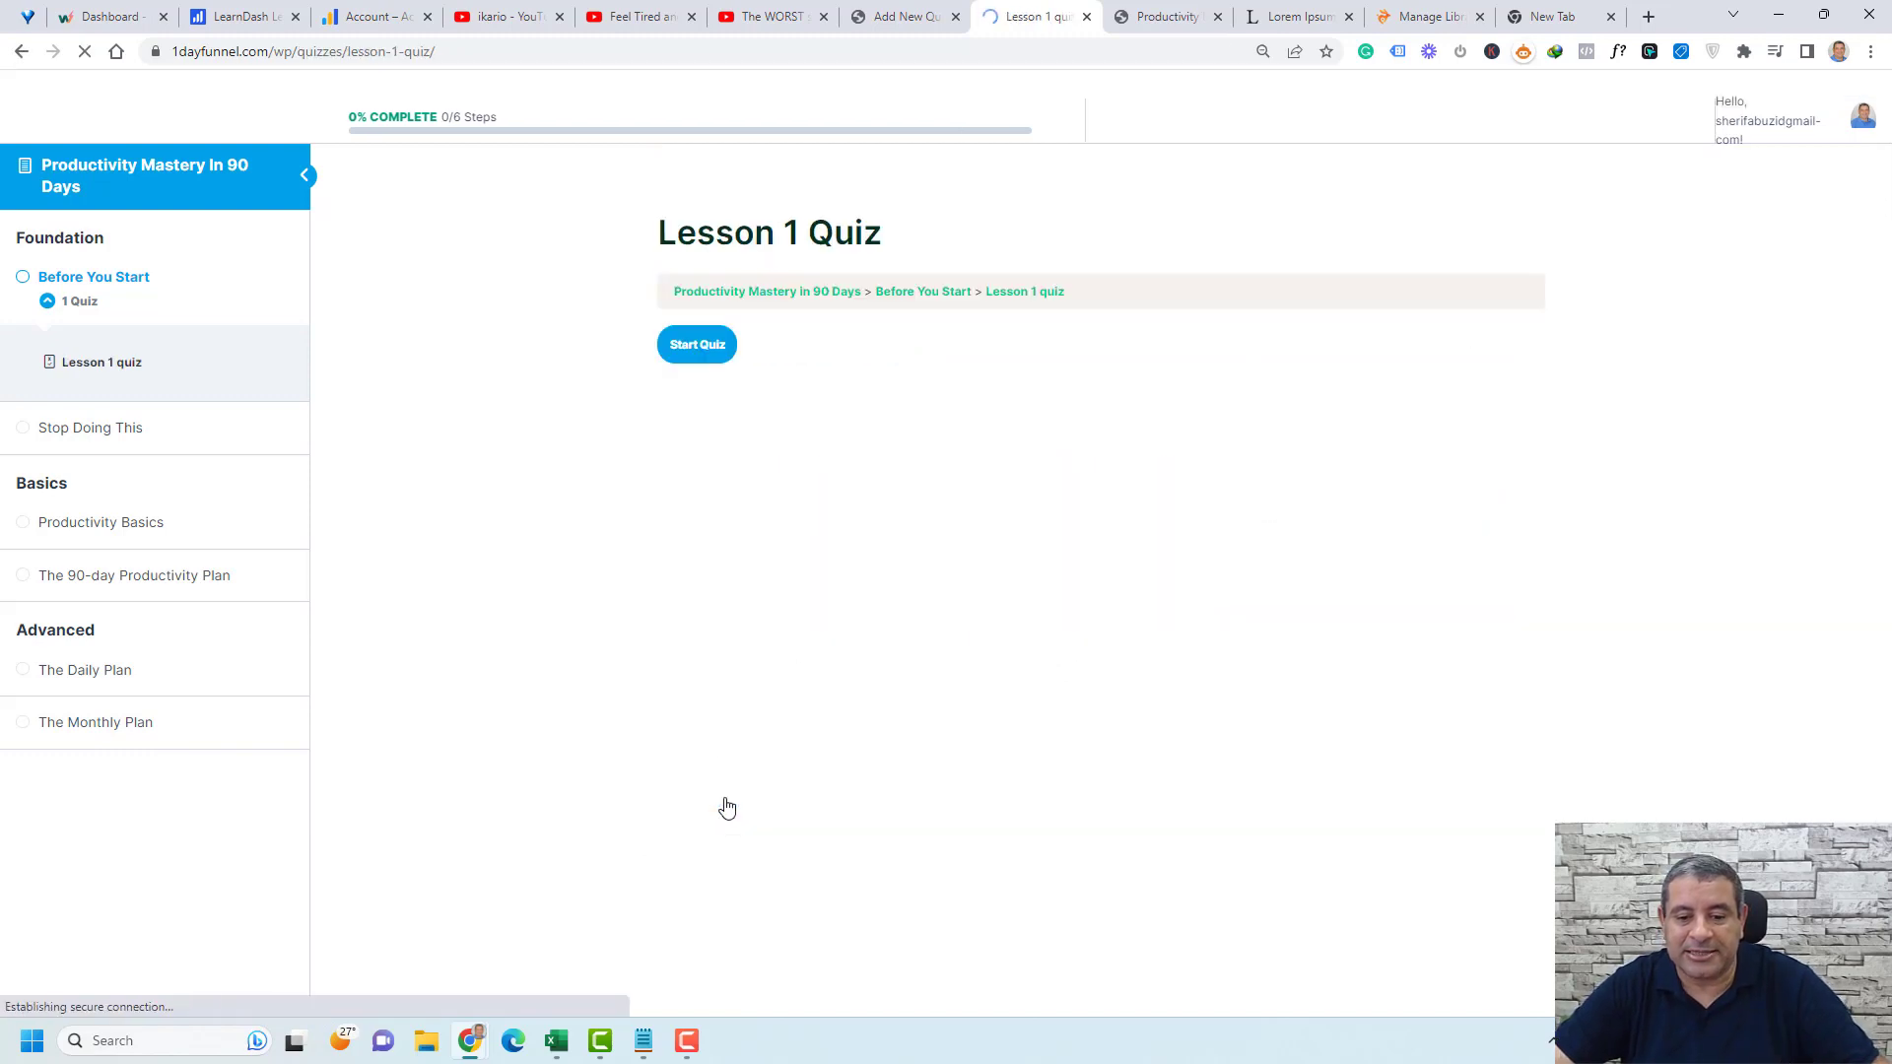
- Take the Lesson 1 quiz, answering Answer A, Answer A and the first Answer C, and finish it
click(693, 357)
click(777, 405)
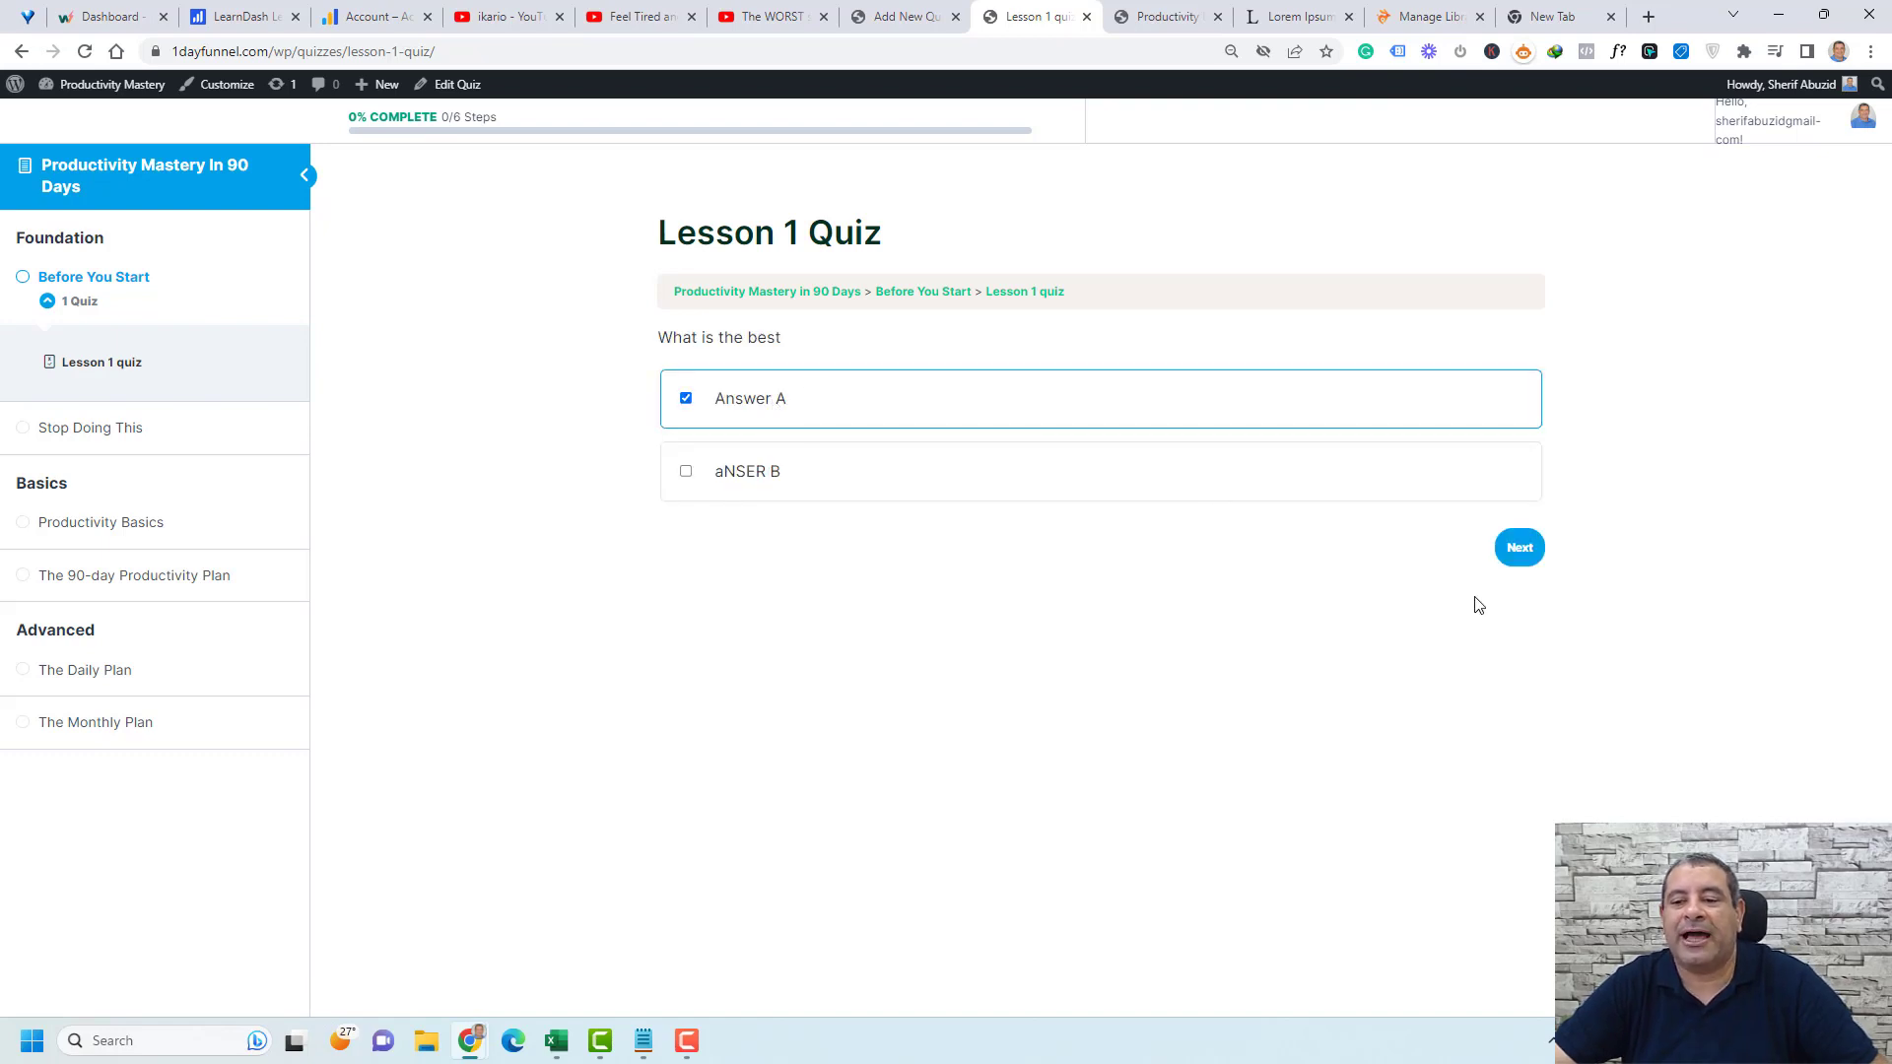
click(1518, 558)
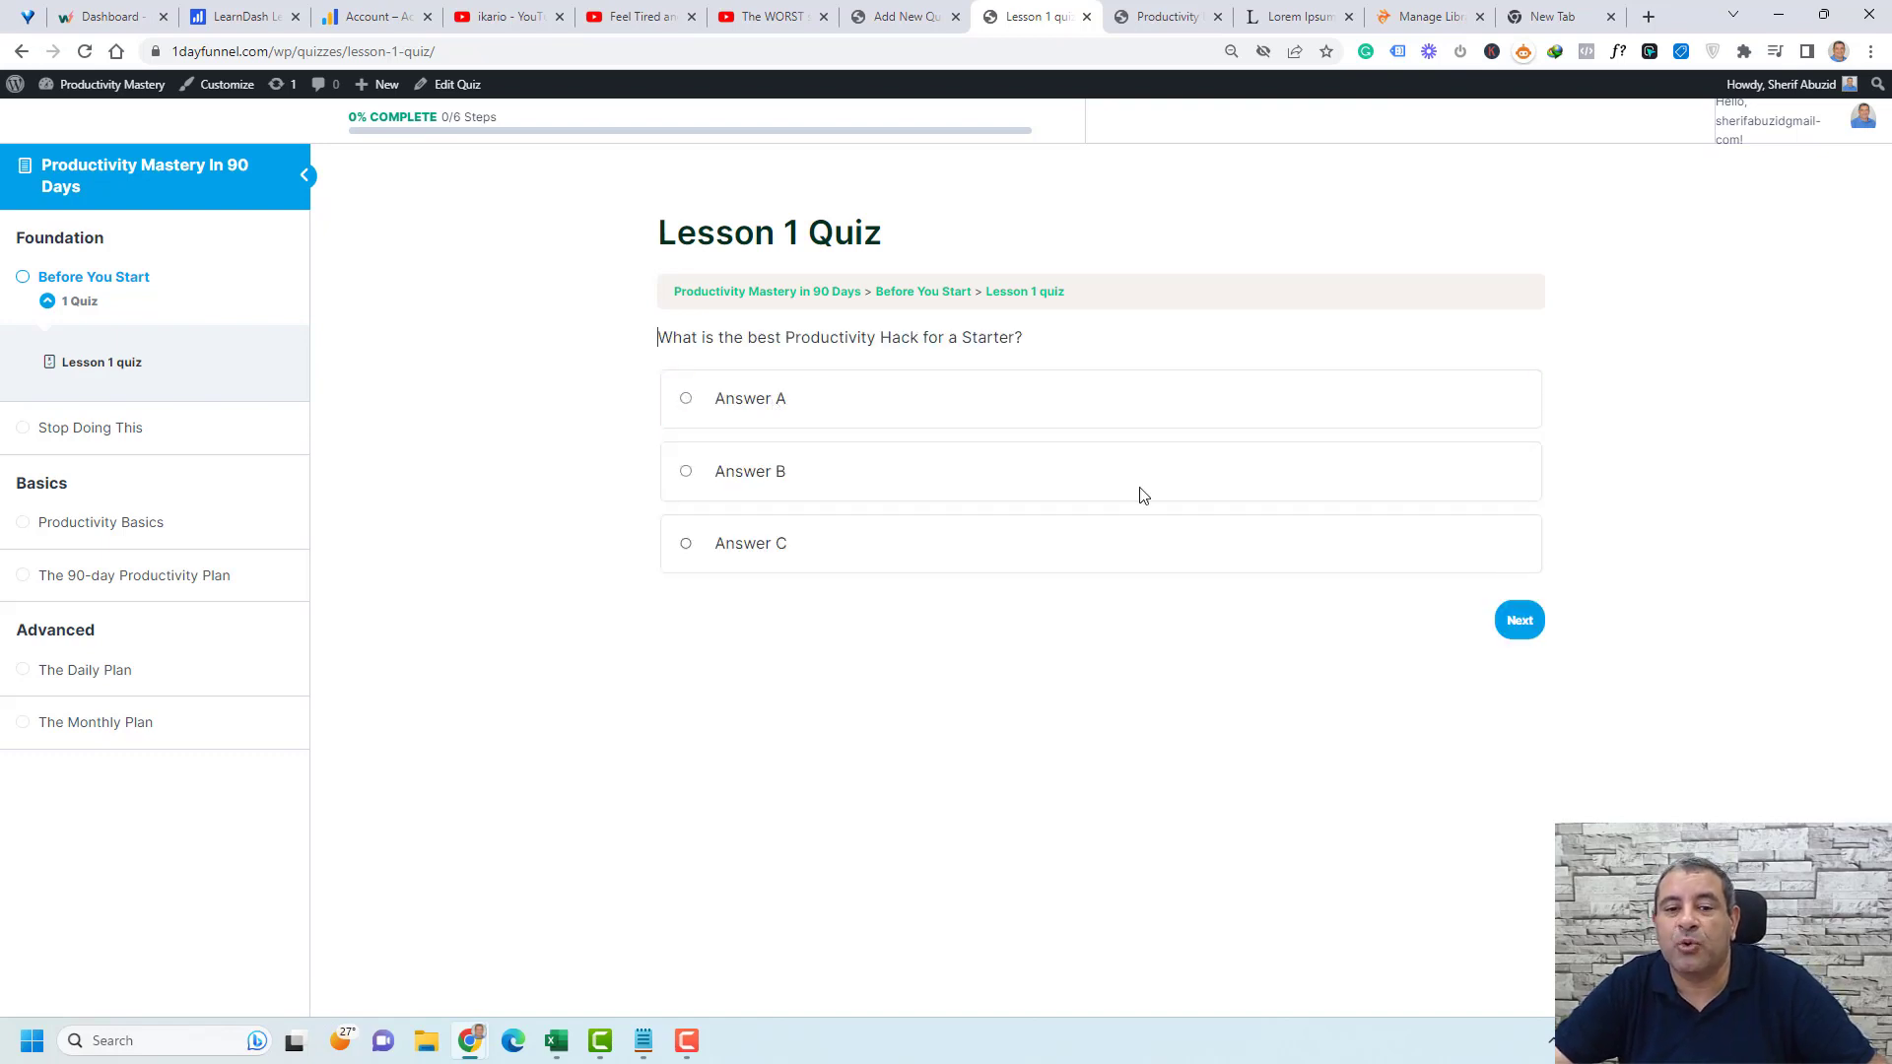
click(727, 394)
click(1521, 622)
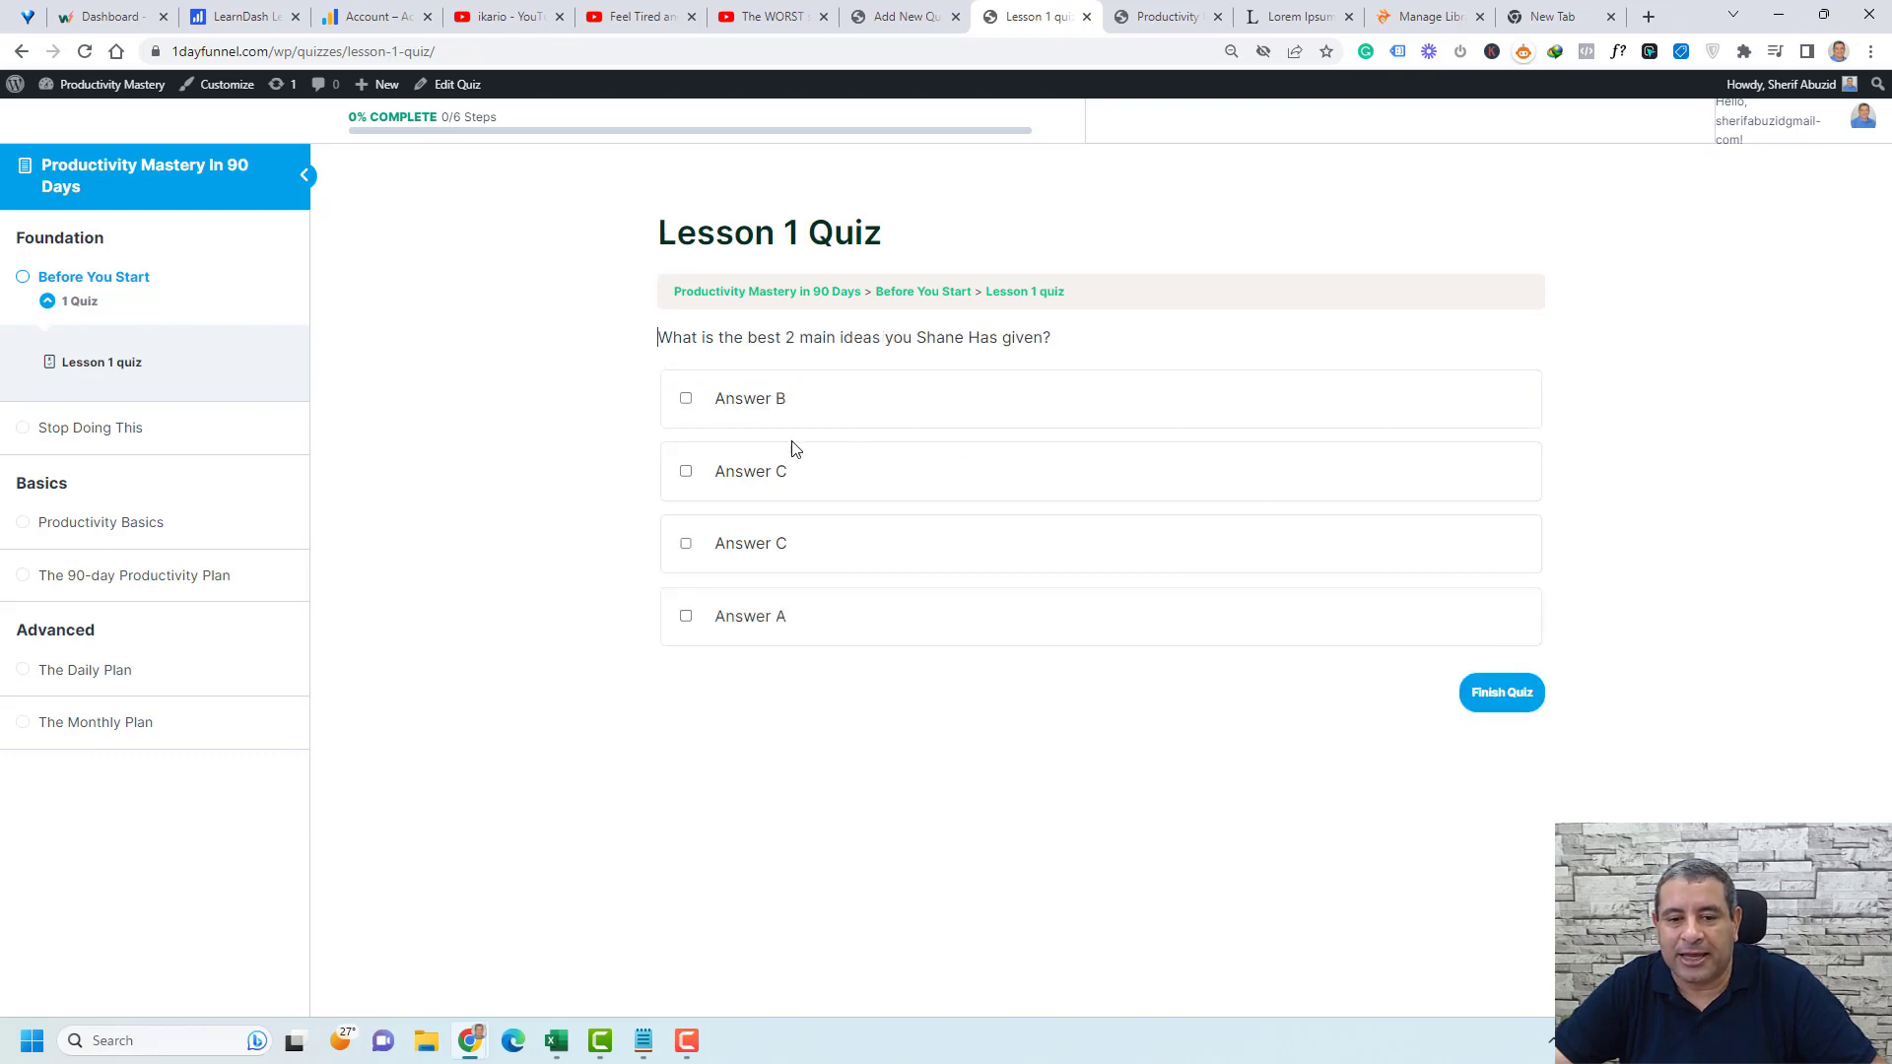
click(754, 470)
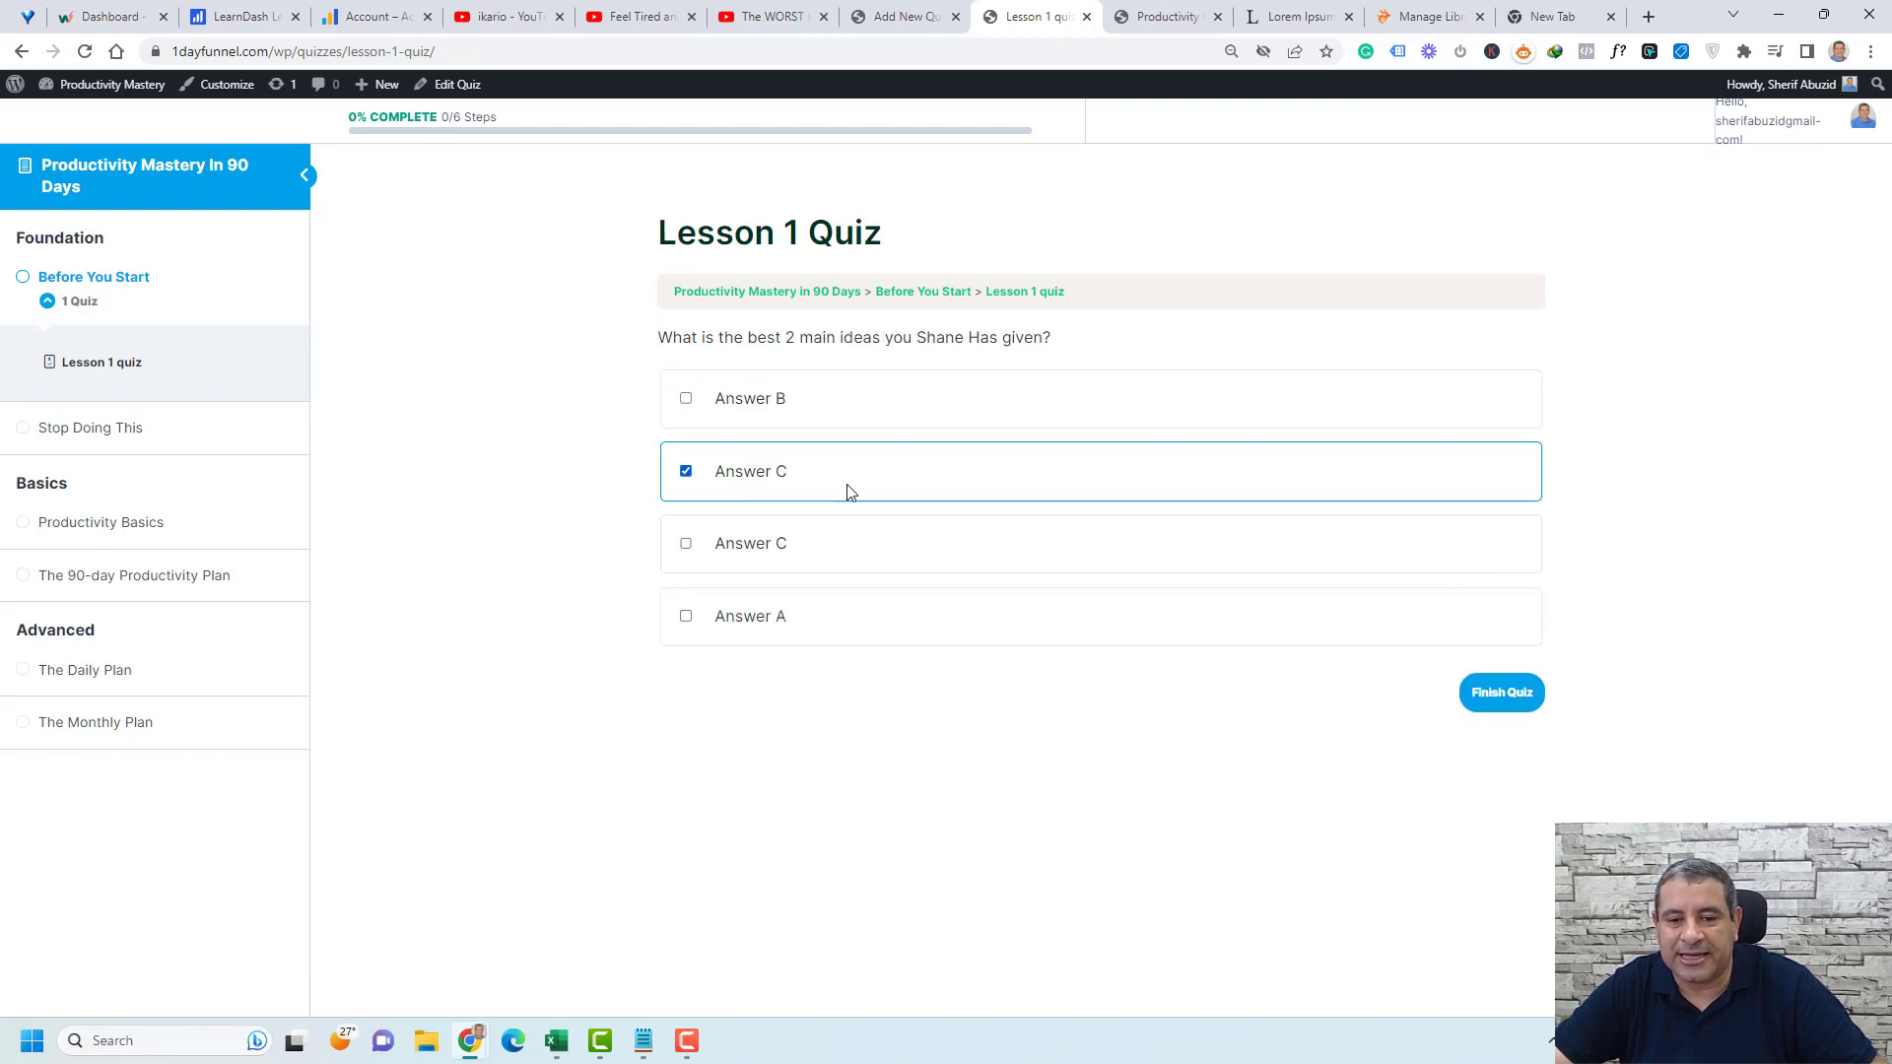
click(1512, 695)
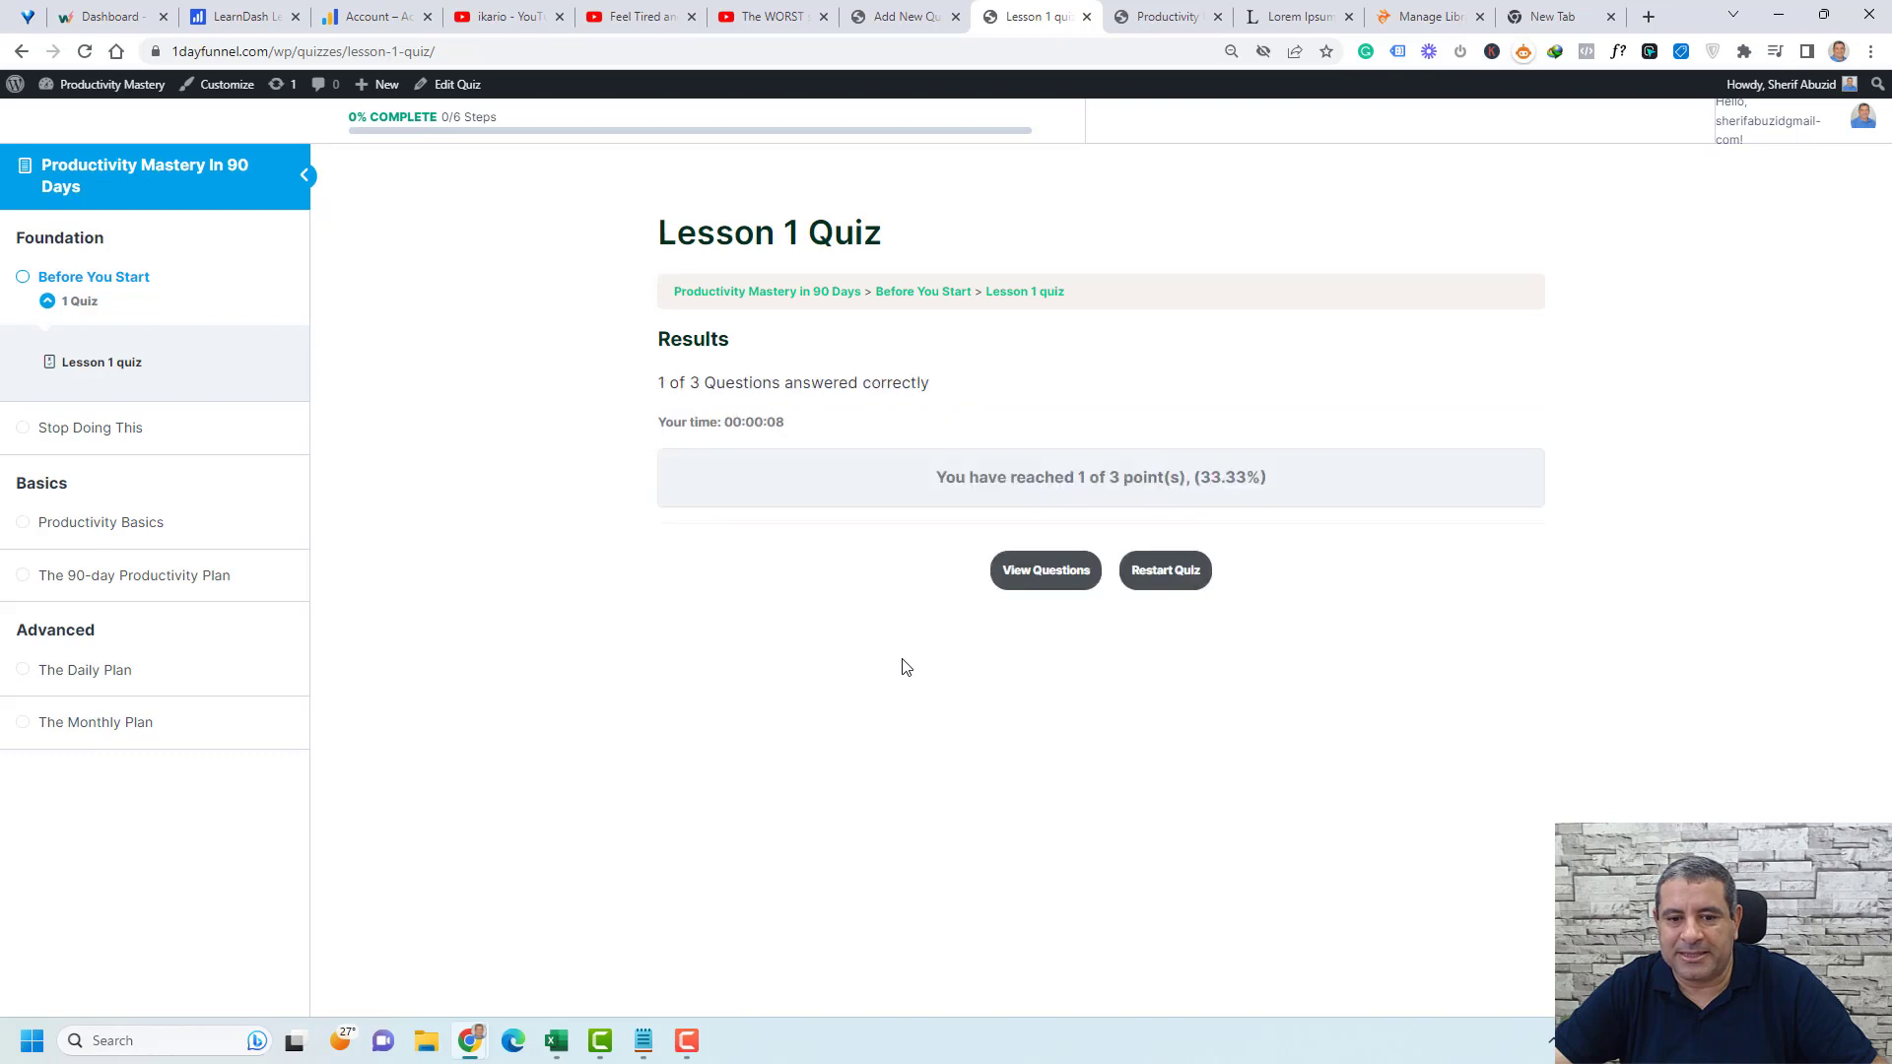
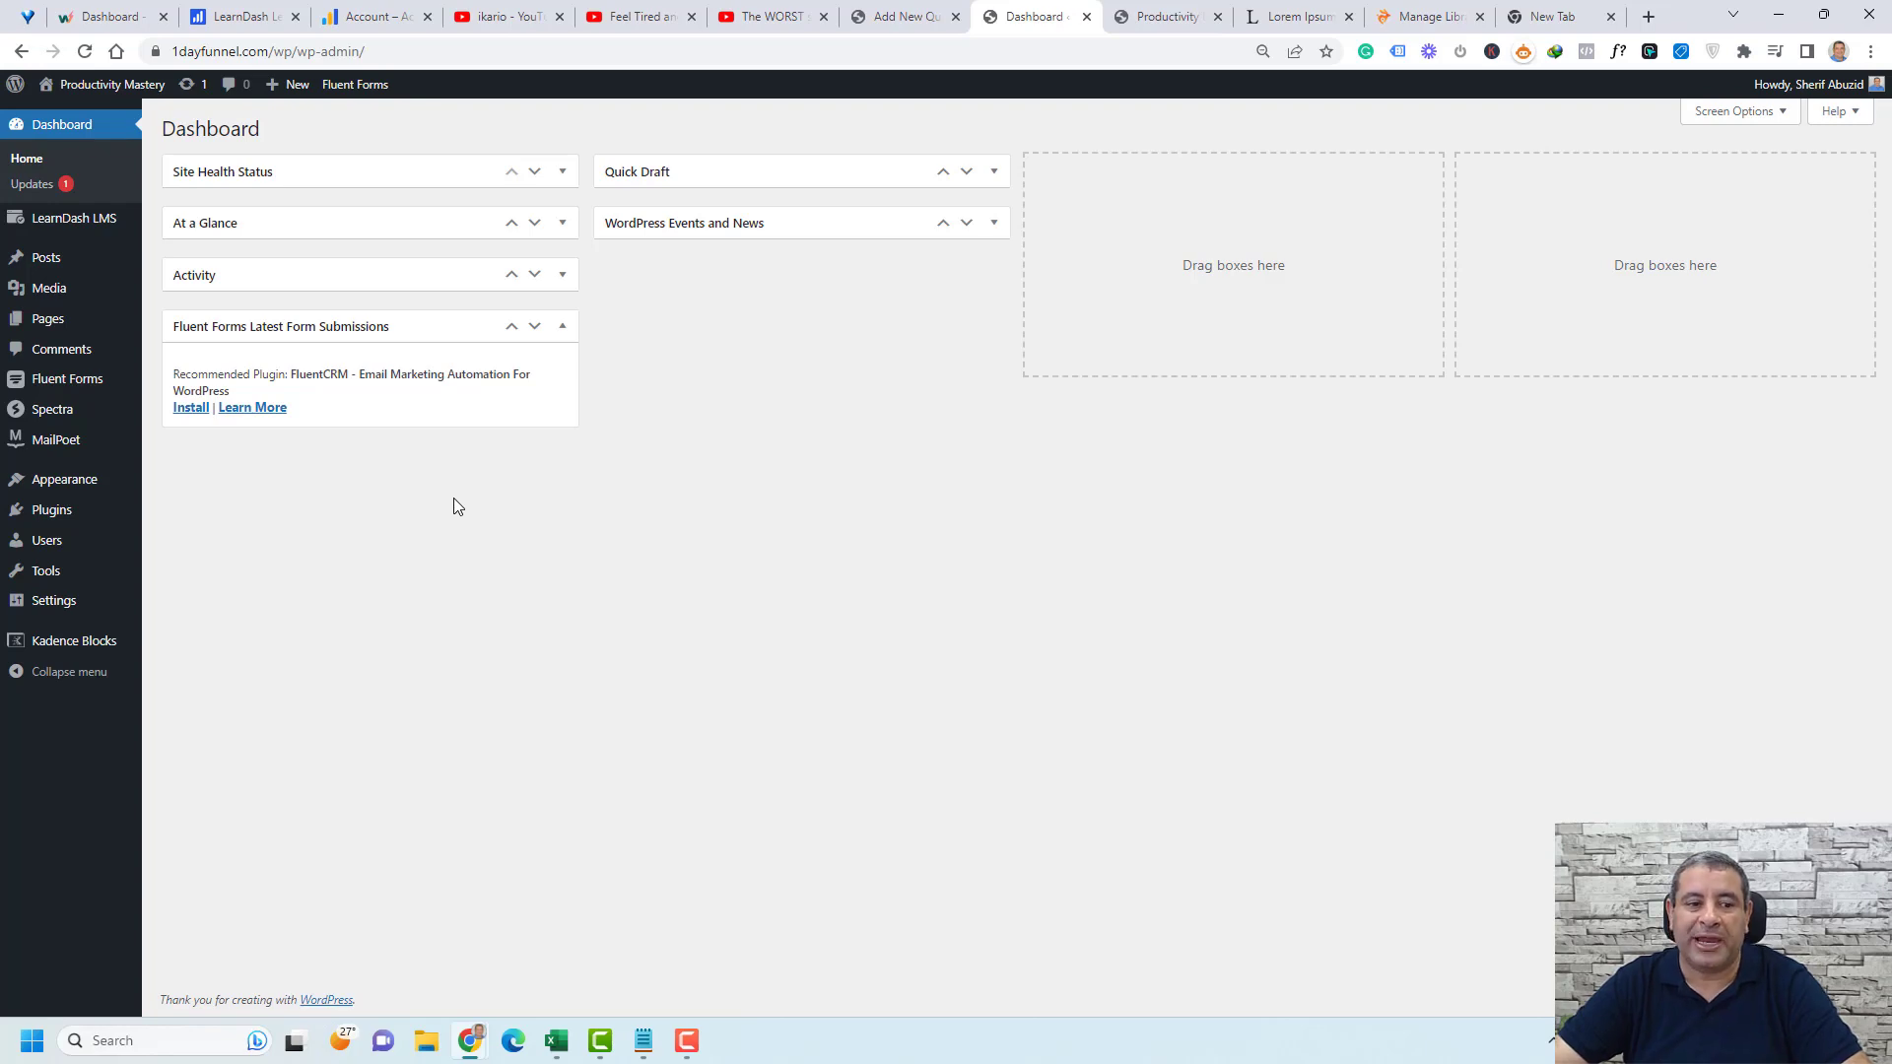
- Find the SureCart ecommerce plugin in the WordPress plugin directory, then install and activate it
mouse_move(20, 510)
click(166, 540)
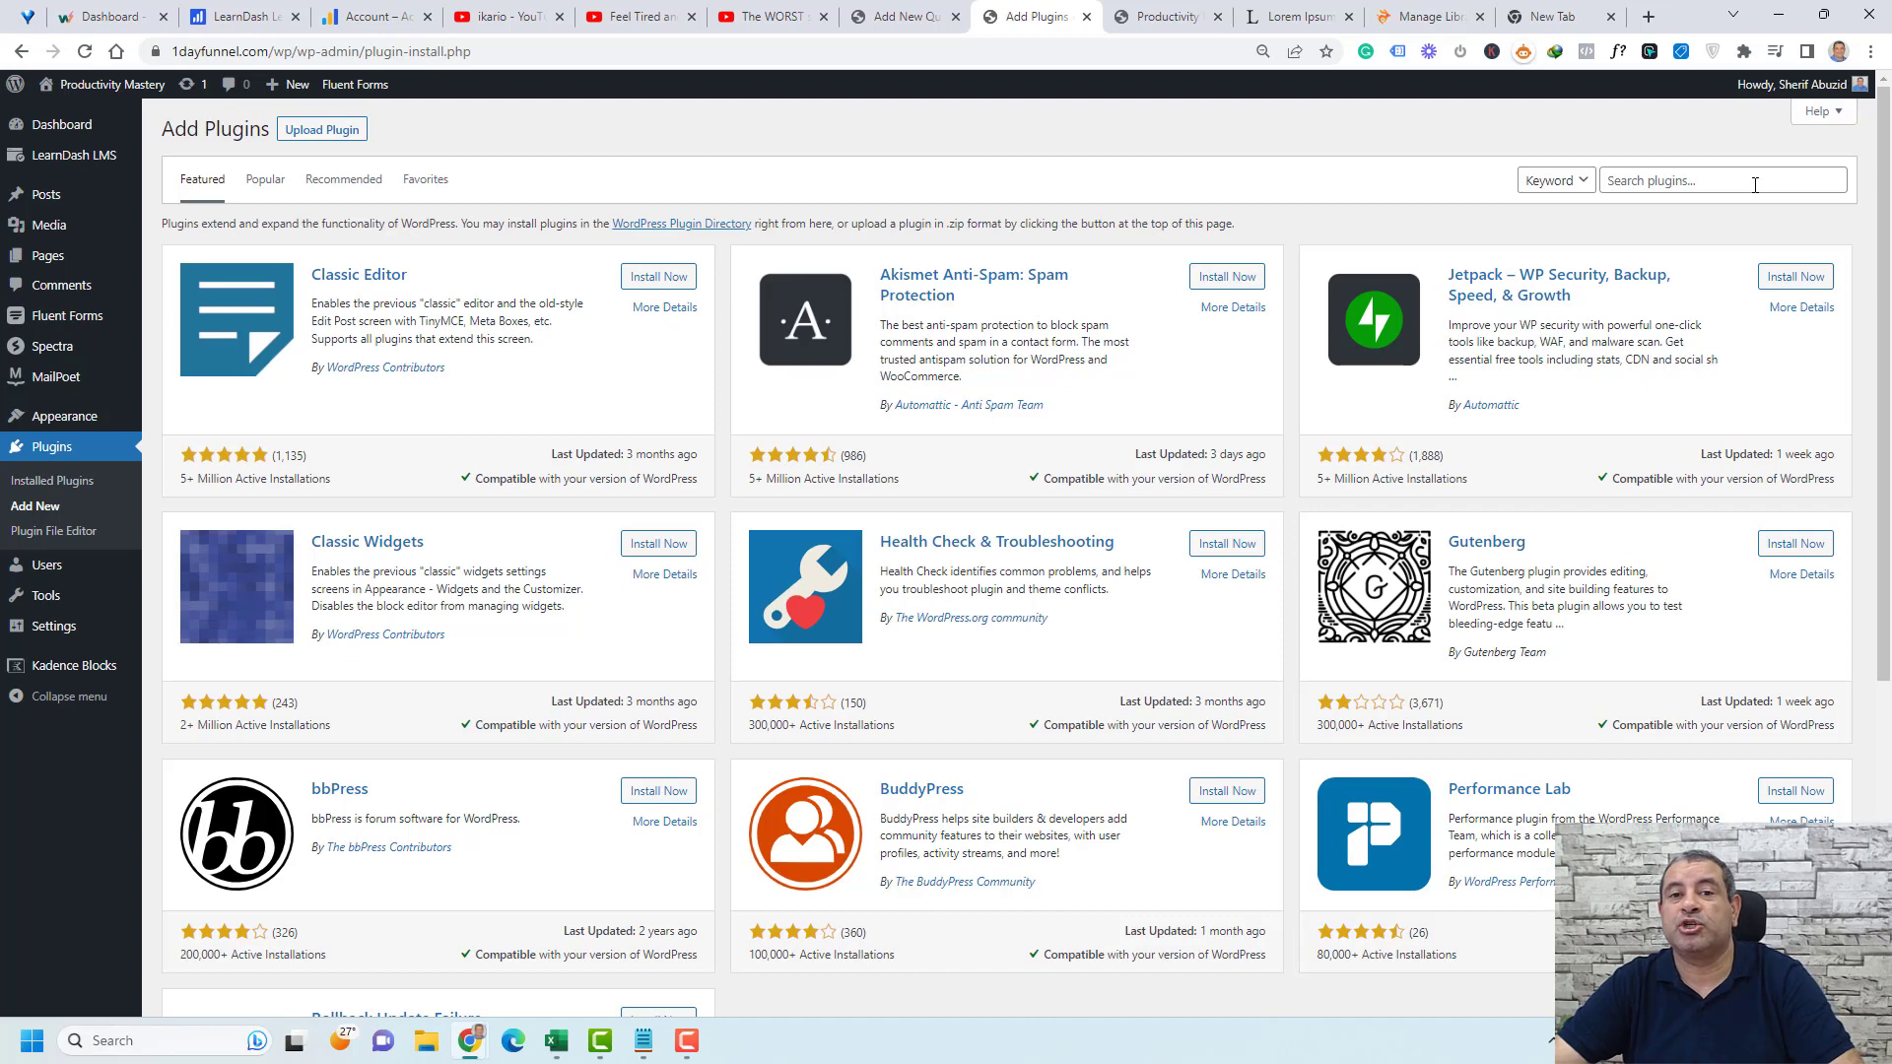
click(1755, 185)
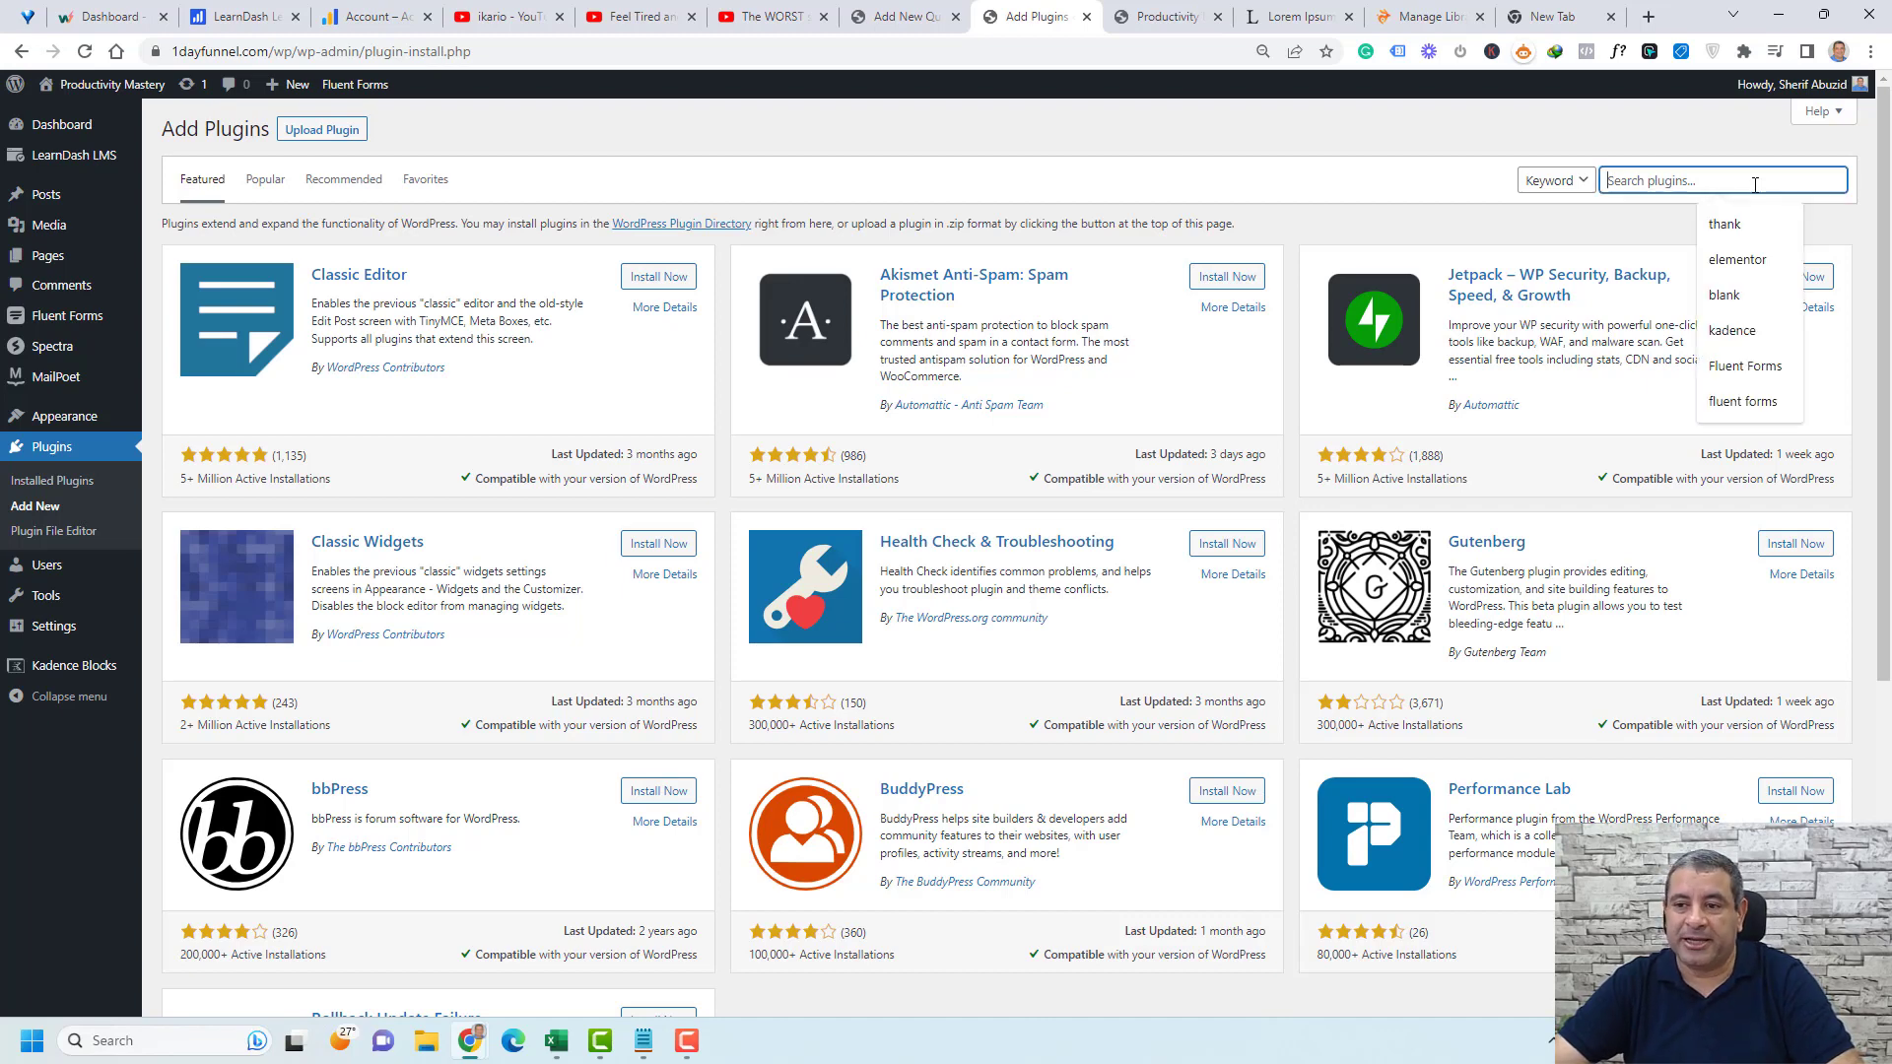
click(1636, 223)
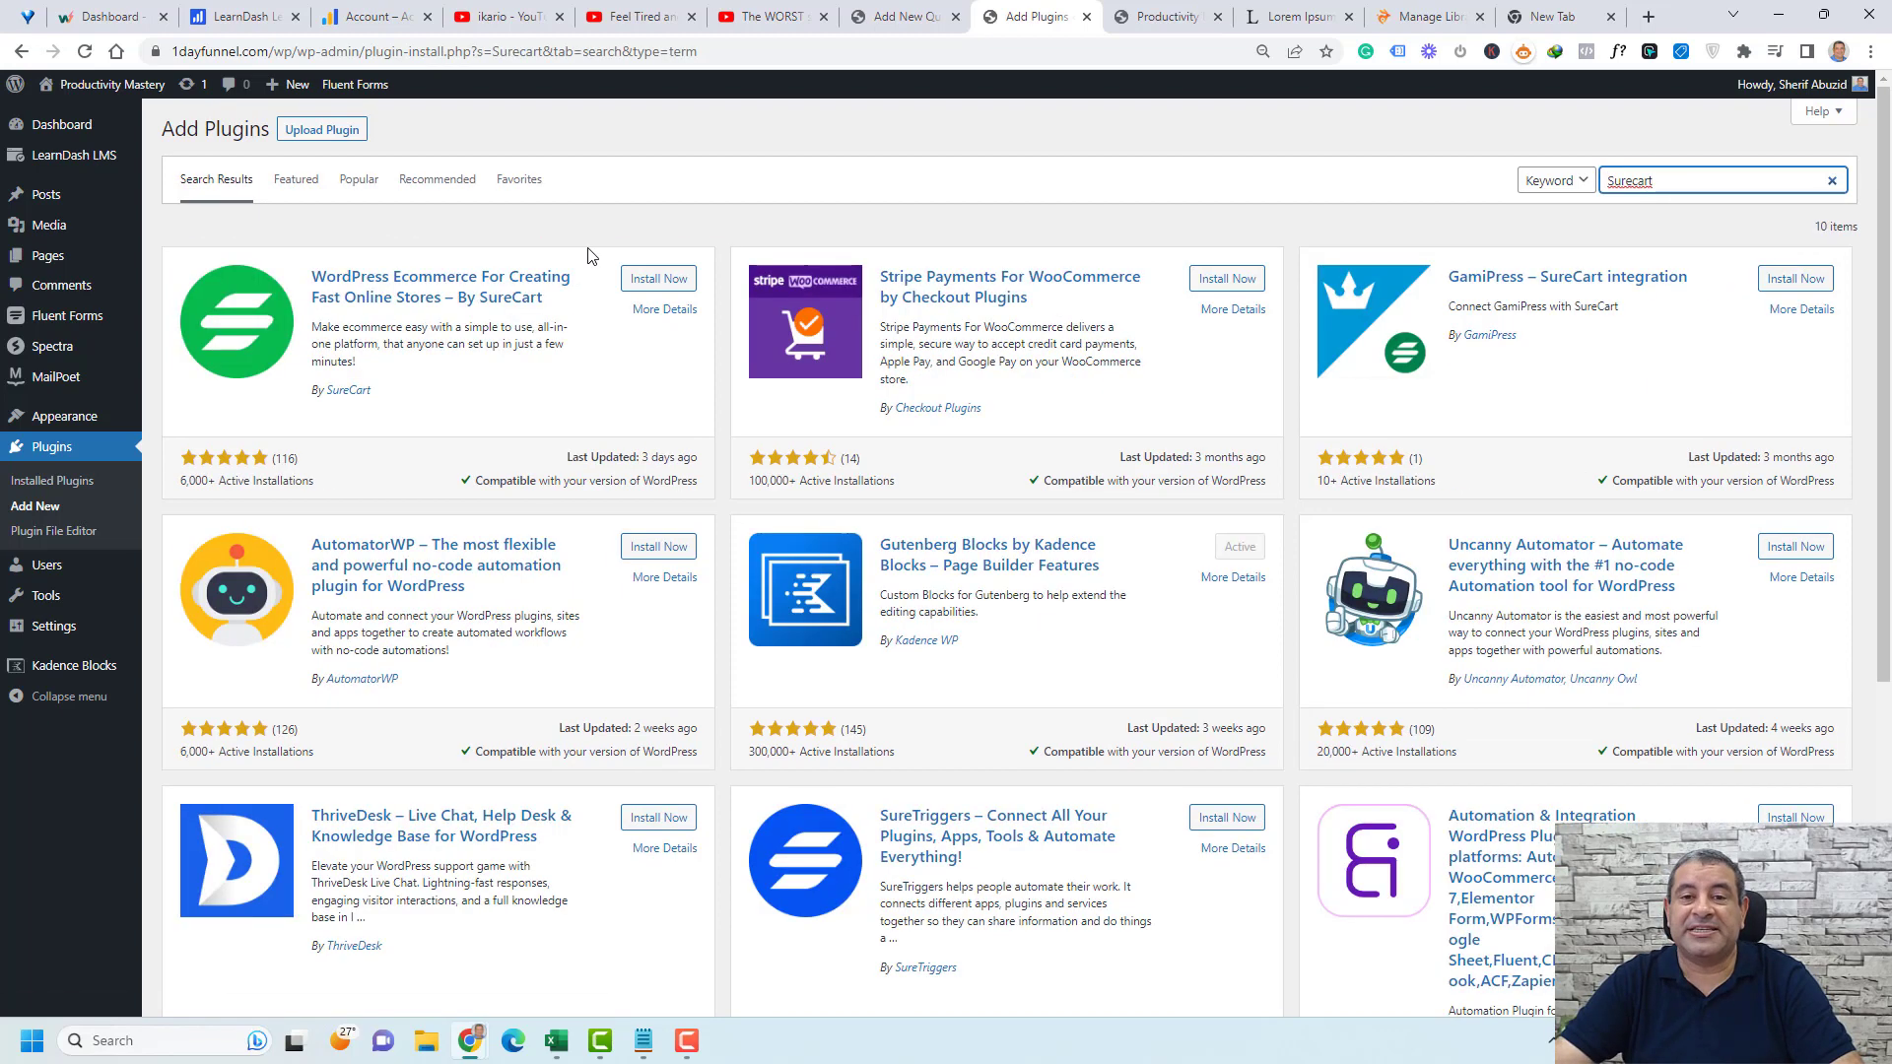
click(658, 280)
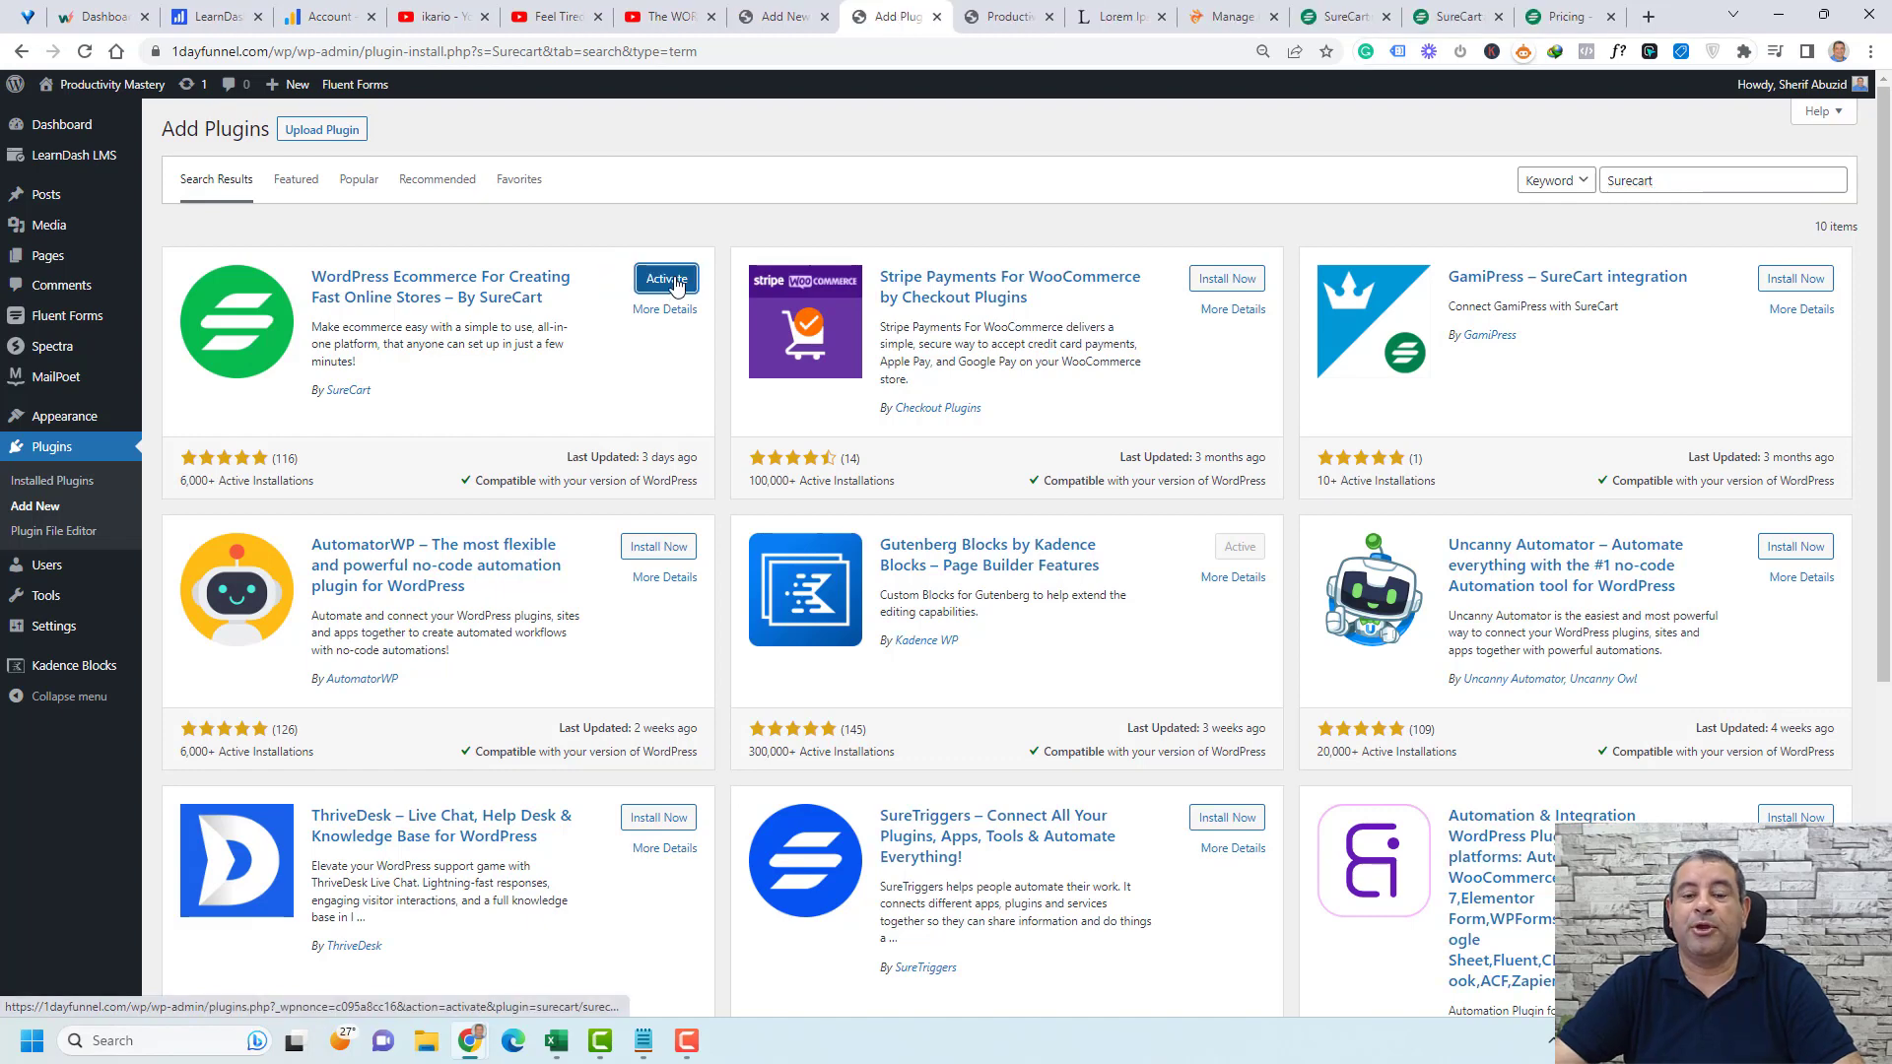
click(674, 284)
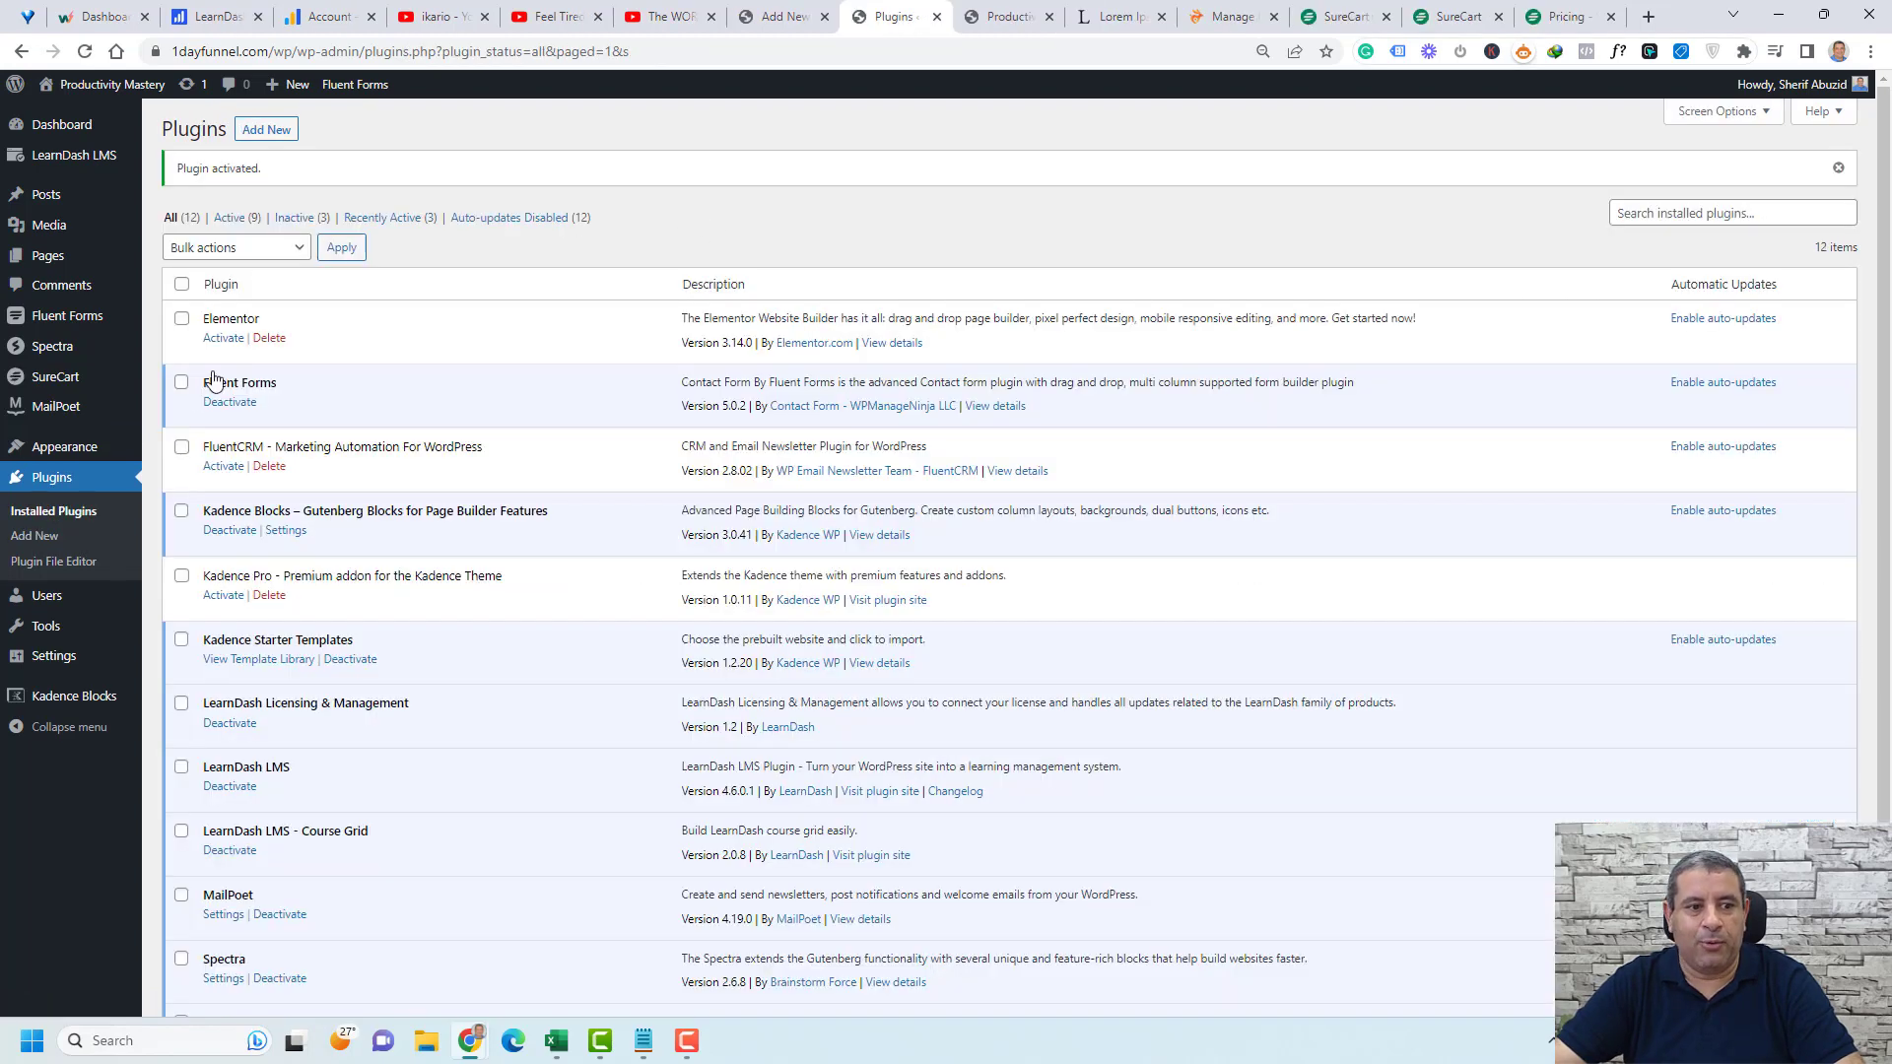
mouse_move(82, 384)
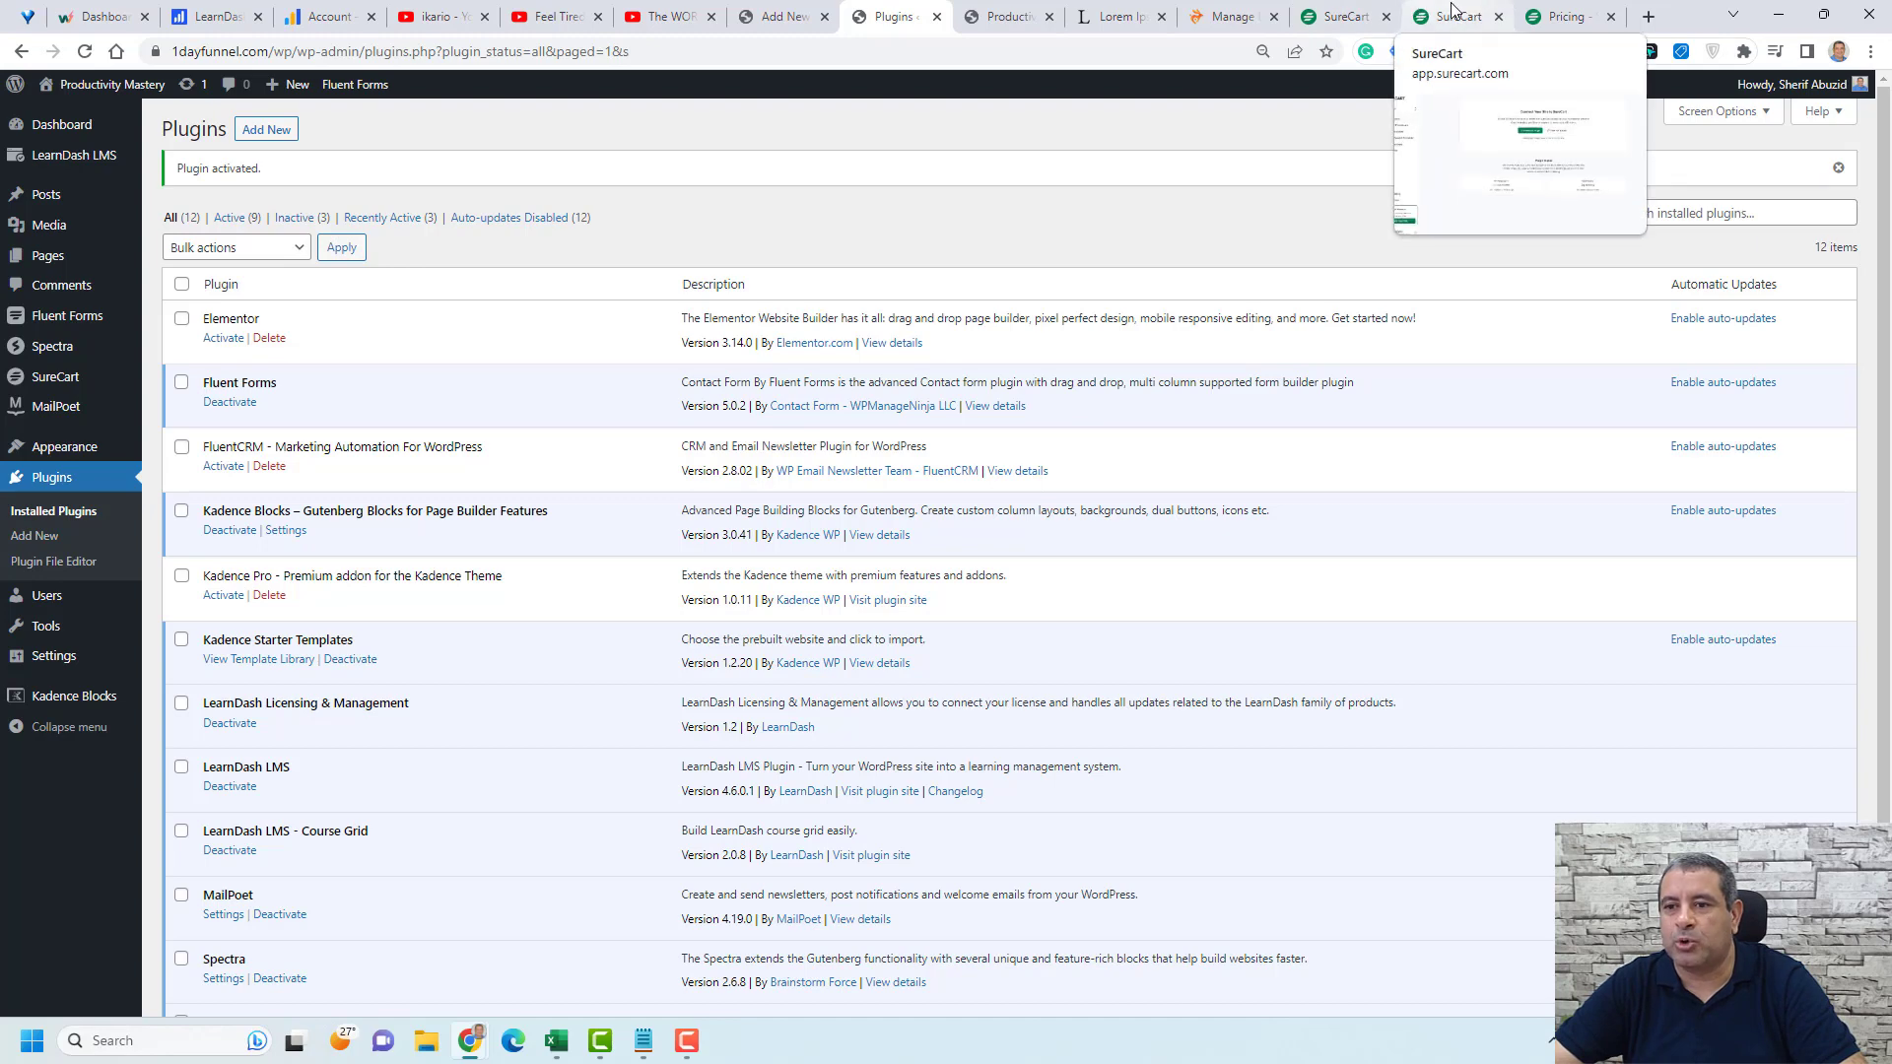
- Review the plans on SureCart's website pricing page, comparing Free, Startup, Business and Pro
click(1342, 16)
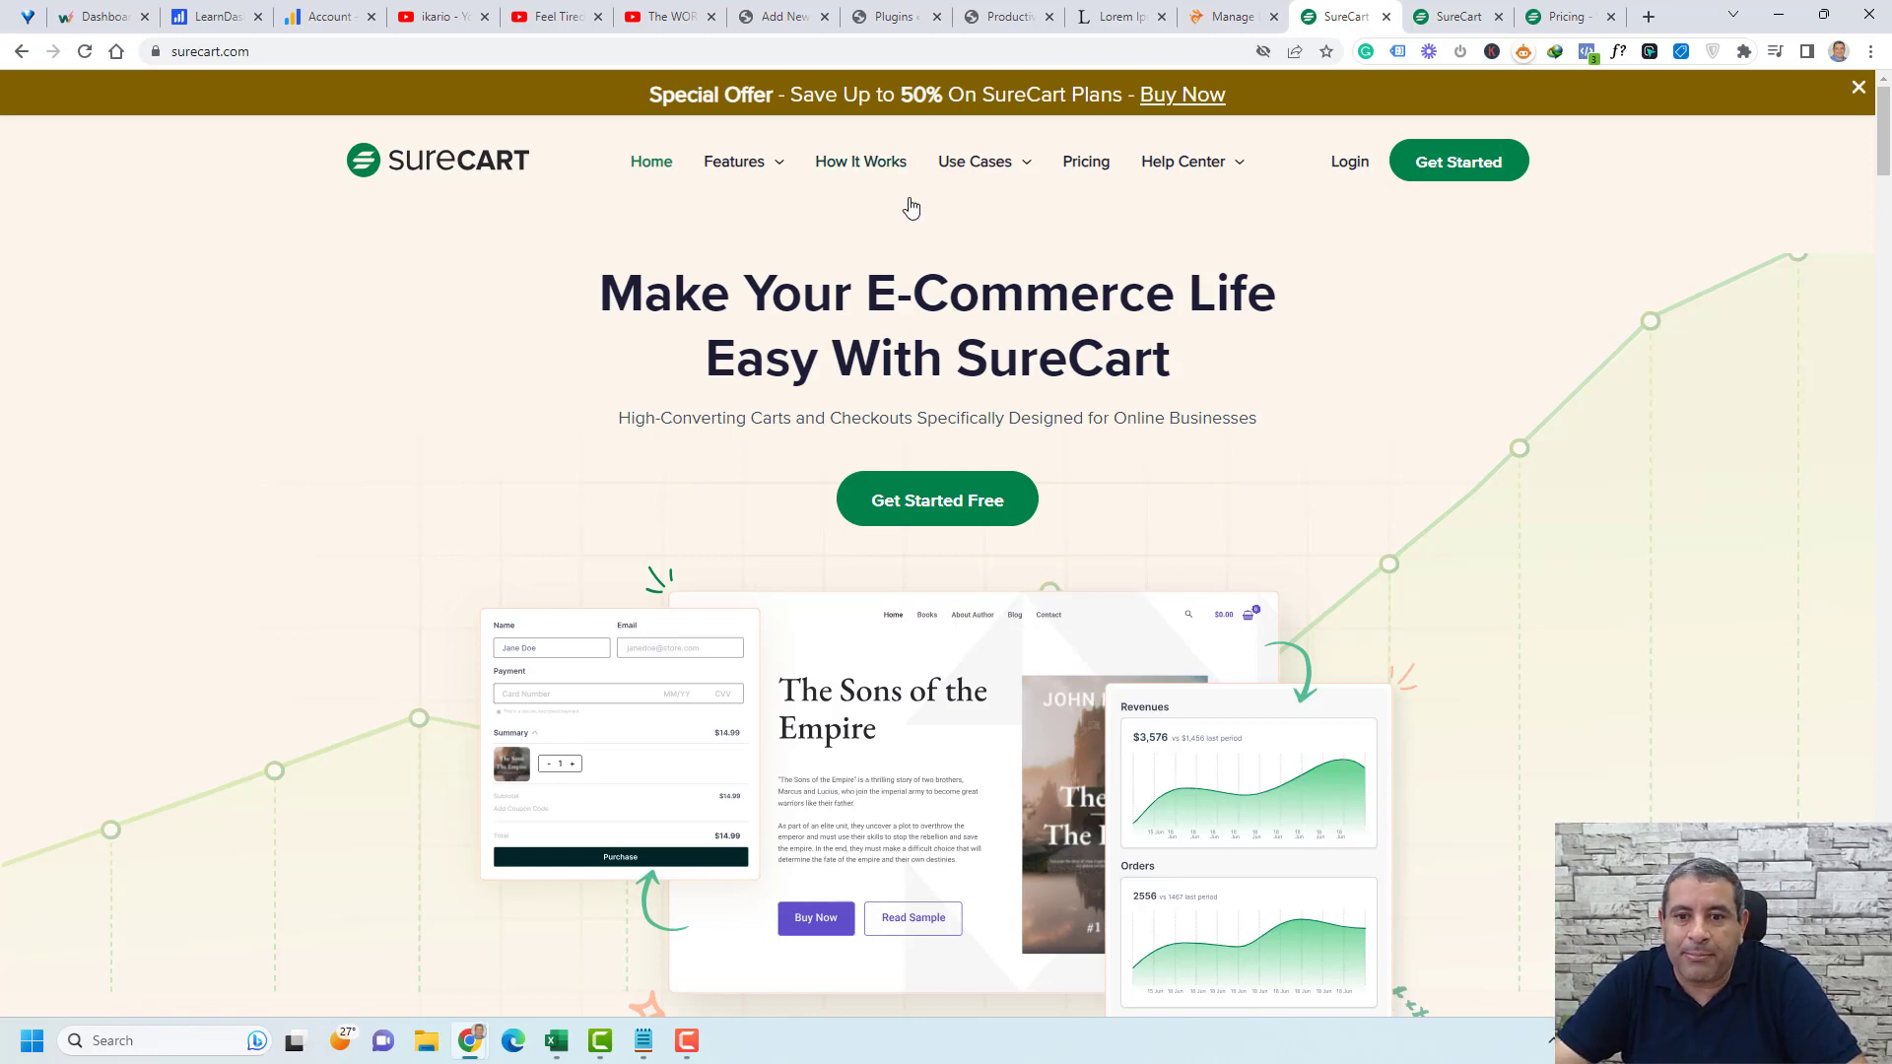
click(1074, 173)
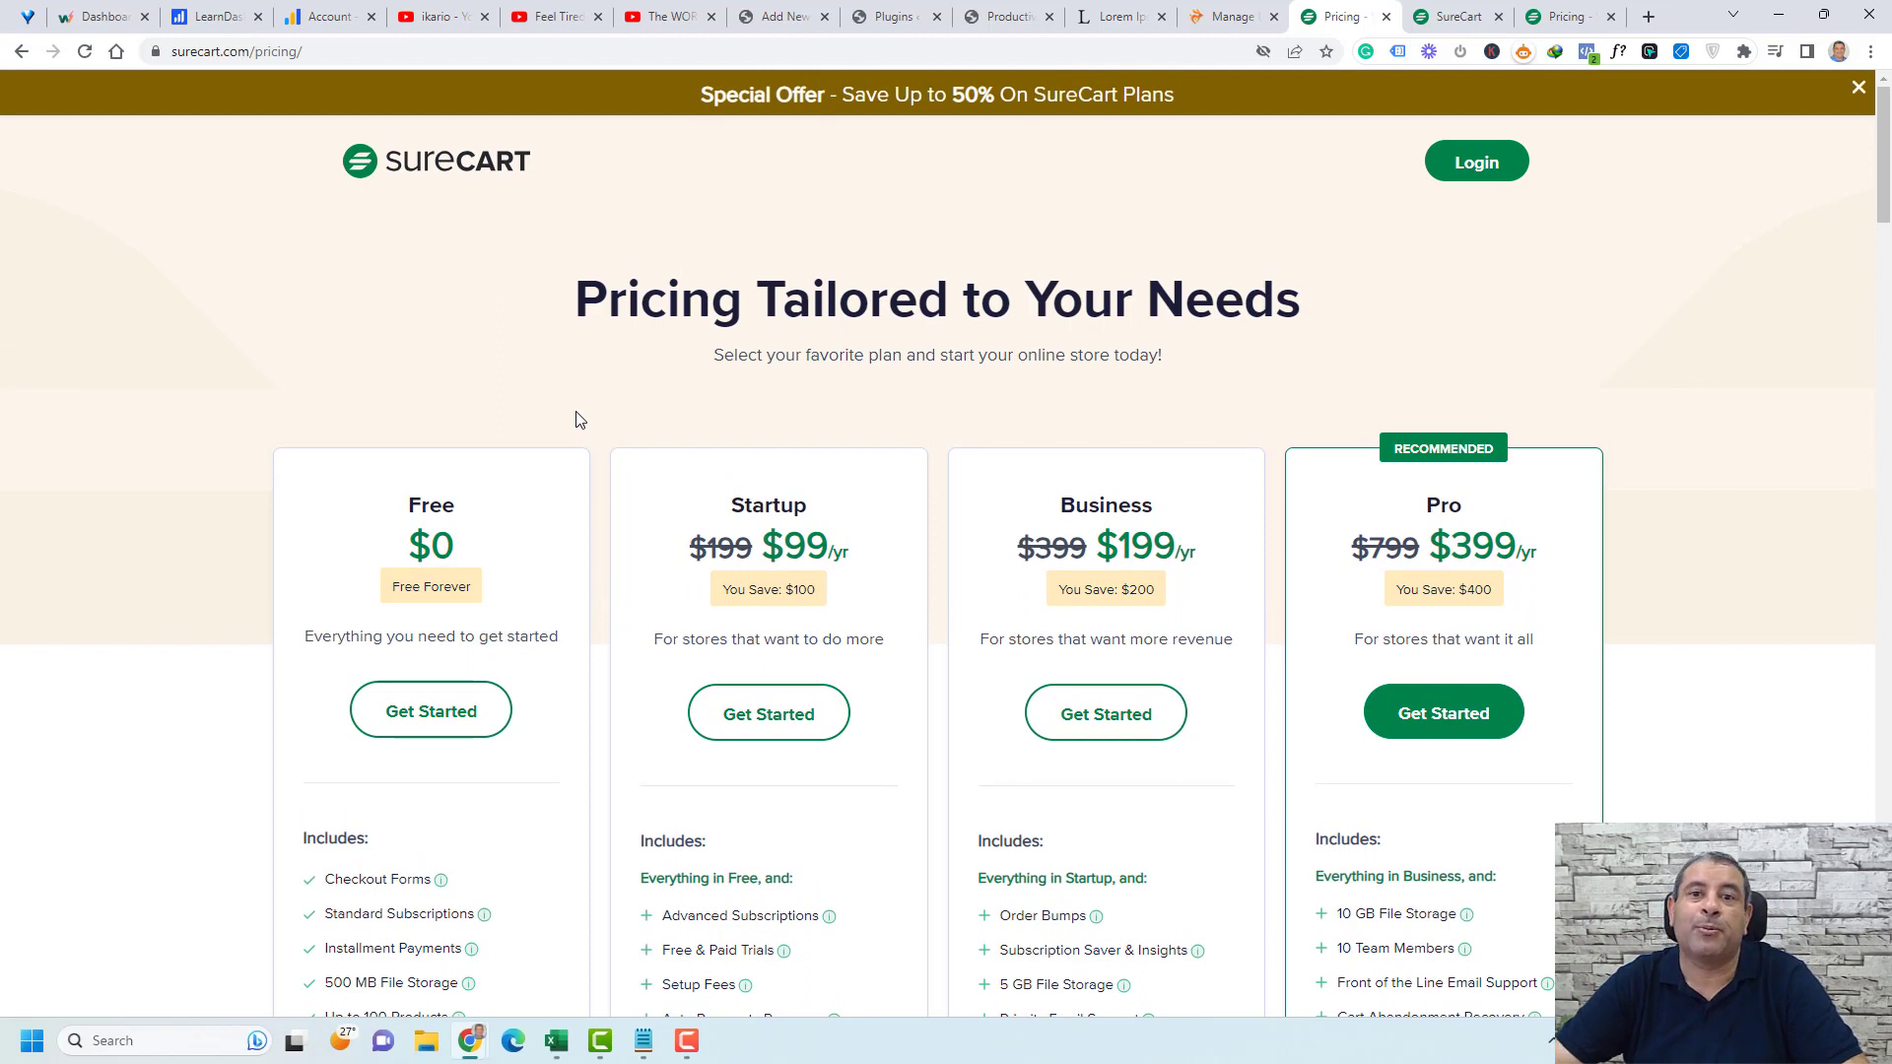
scroll(579, 420, down, 2)
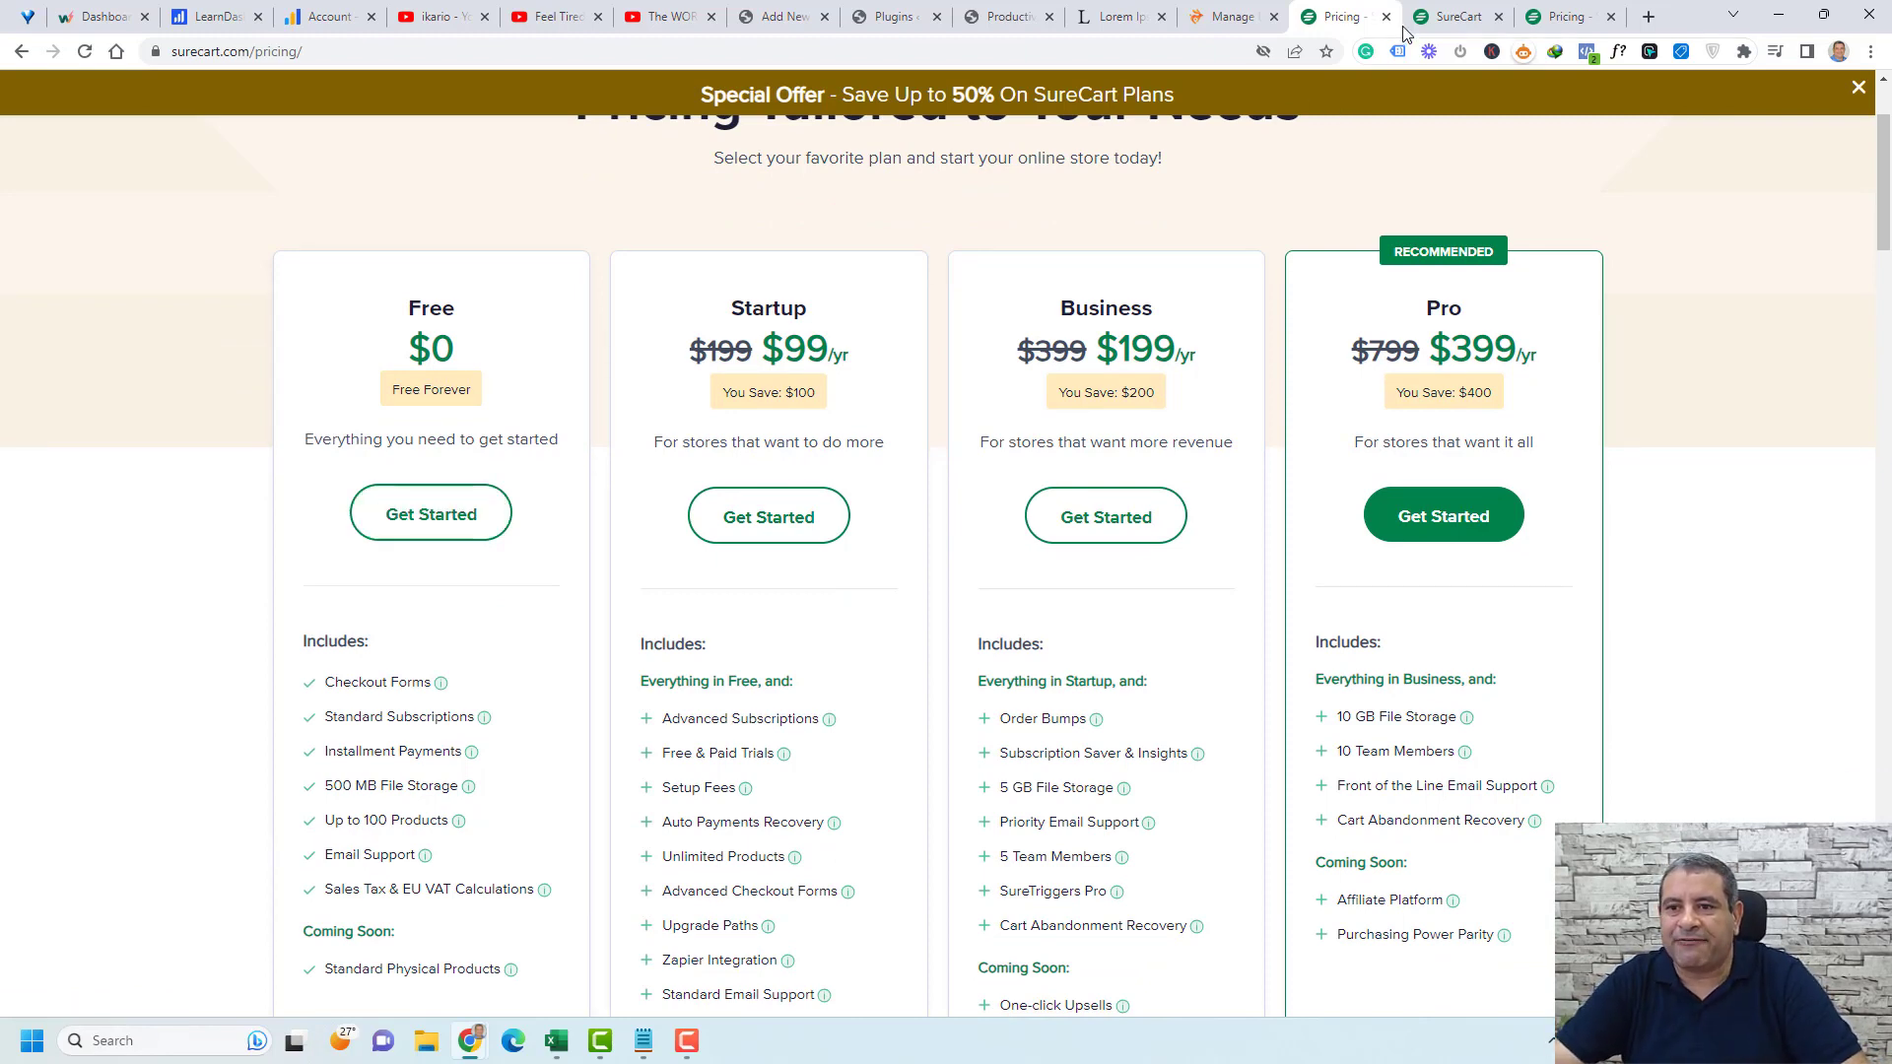
- Switch to the SureCart account dashboard, view the payment processors, and open the Default API token among the developer settings
click(1458, 16)
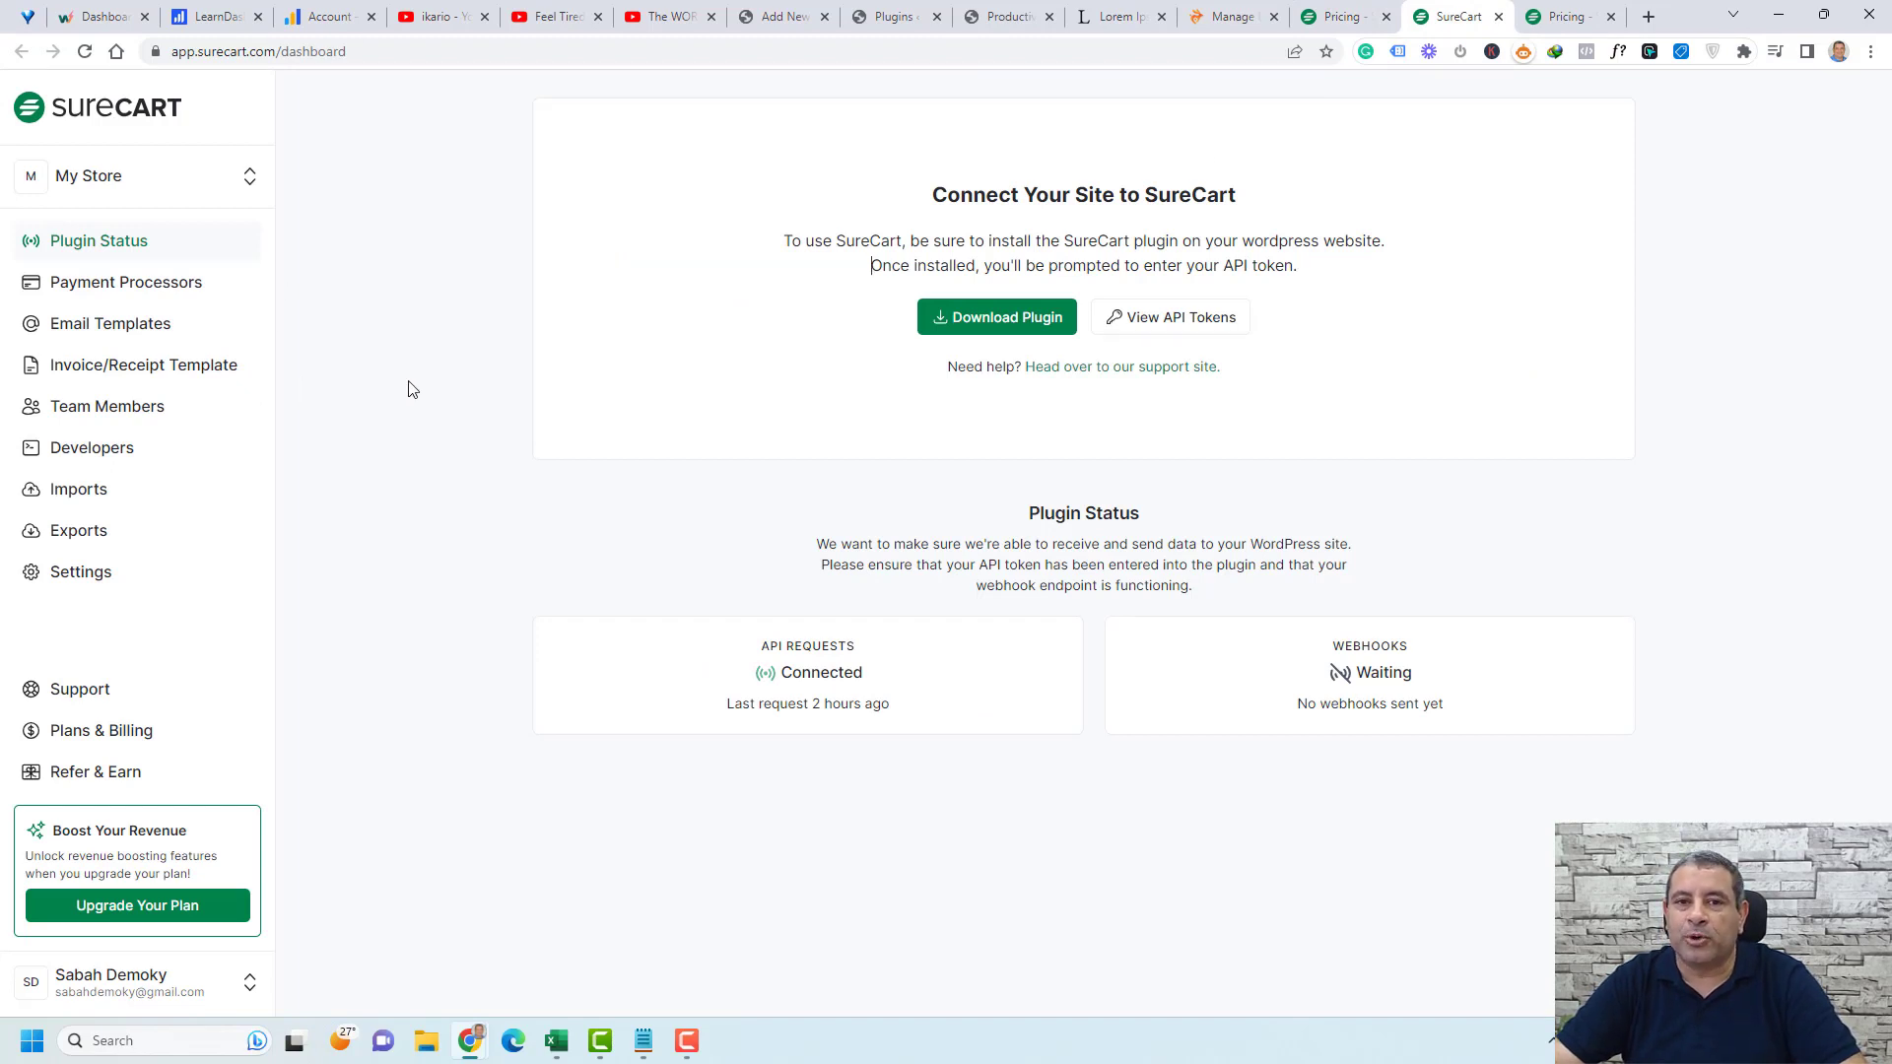
click(152, 297)
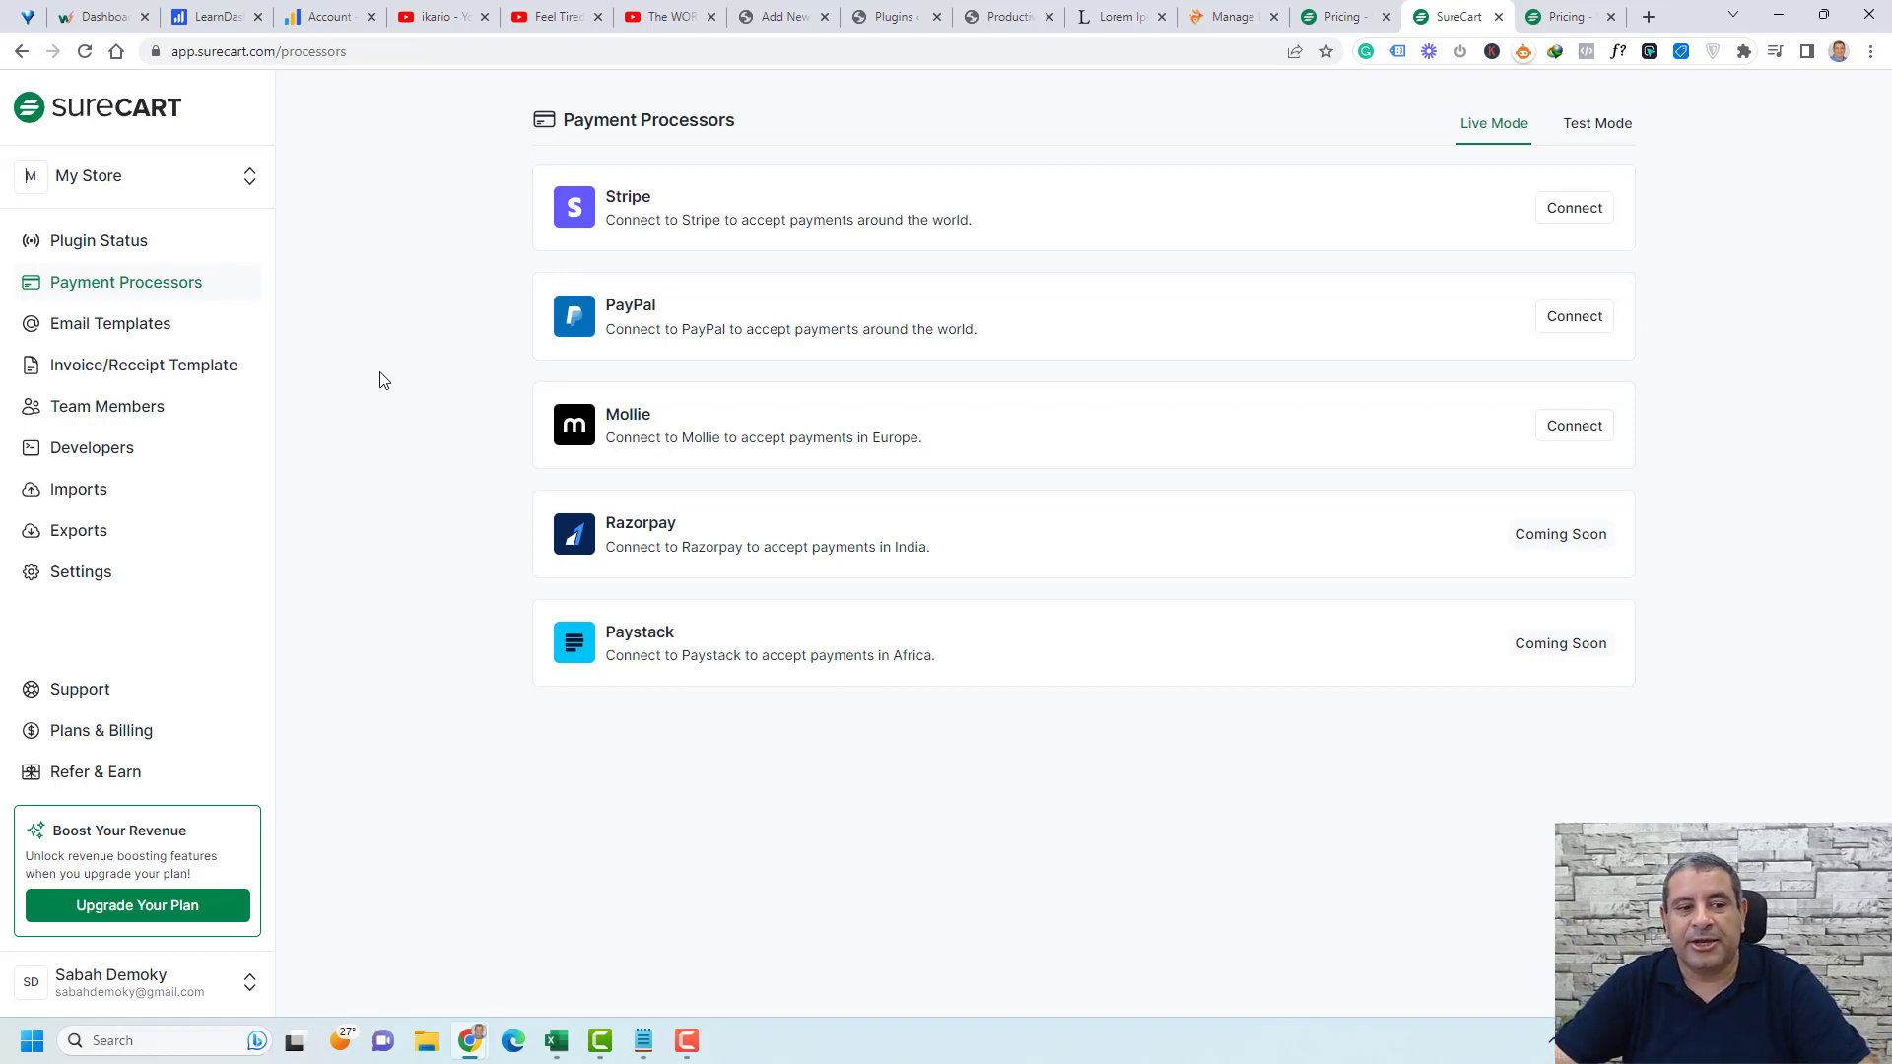
click(103, 448)
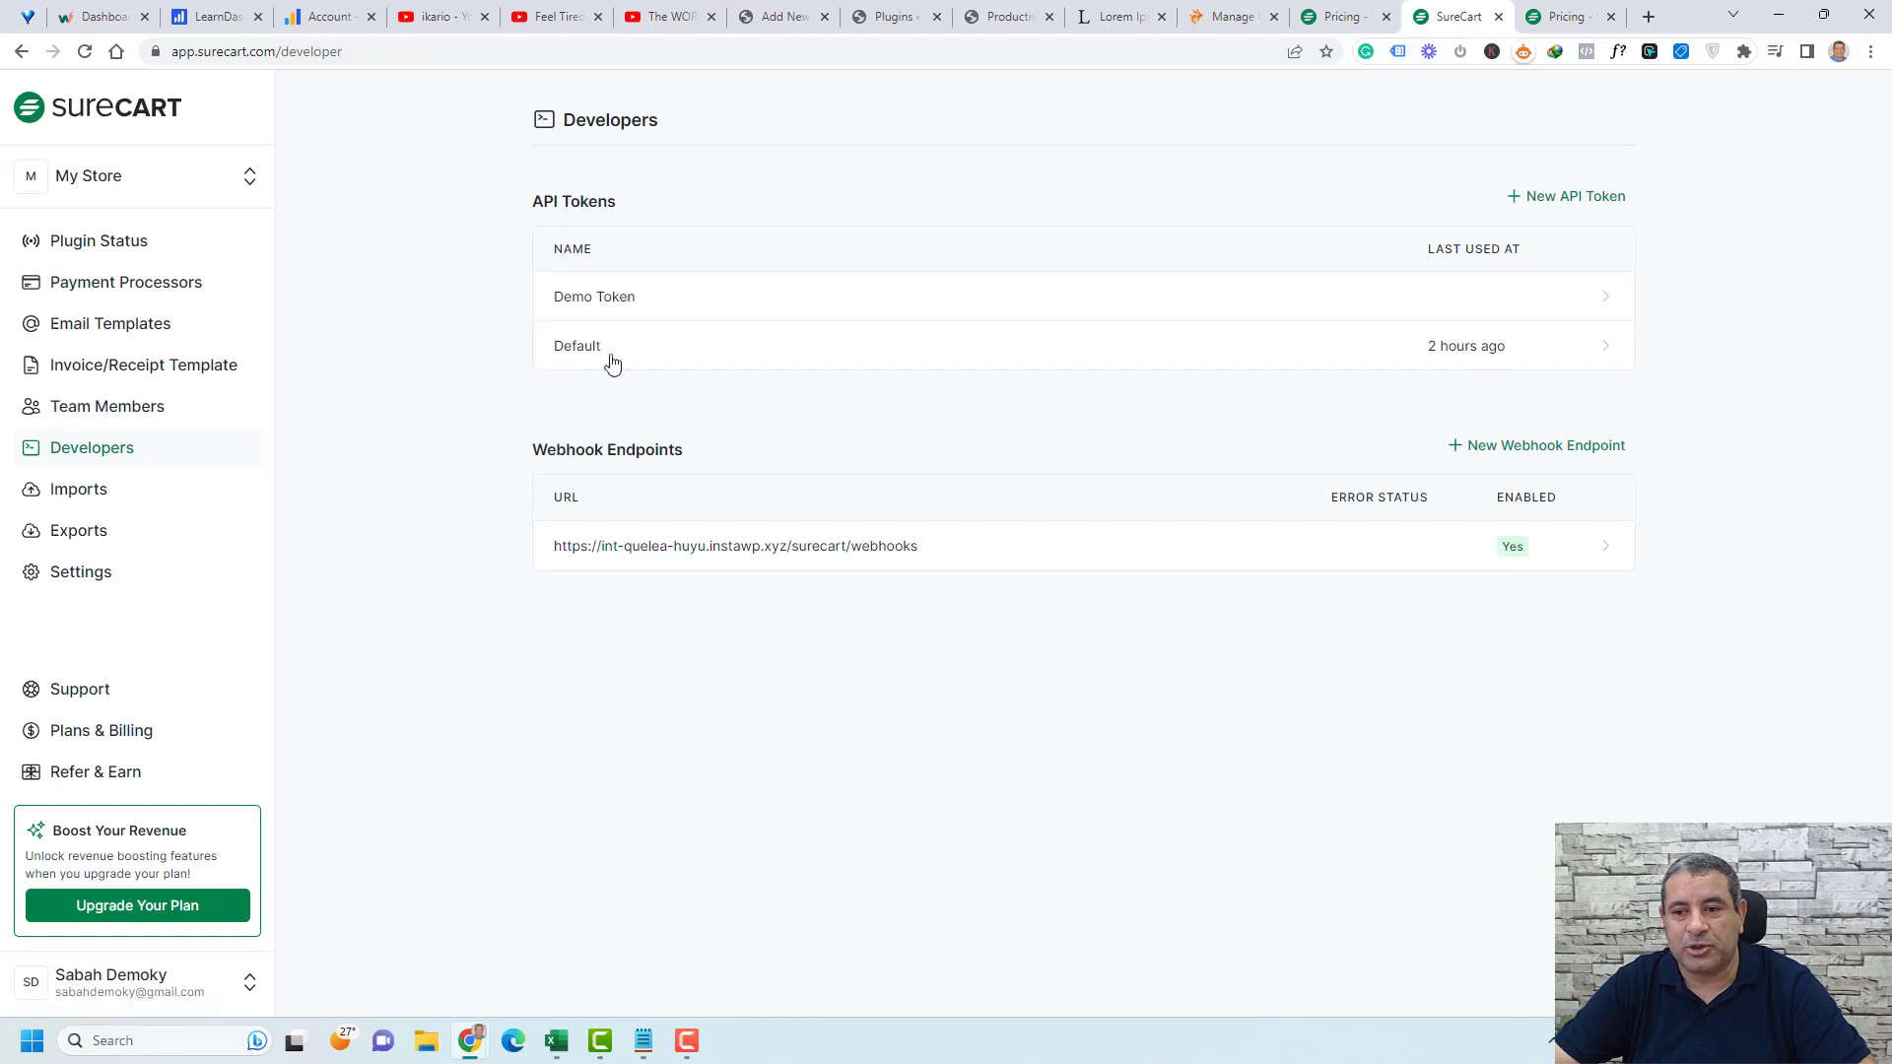
click(795, 357)
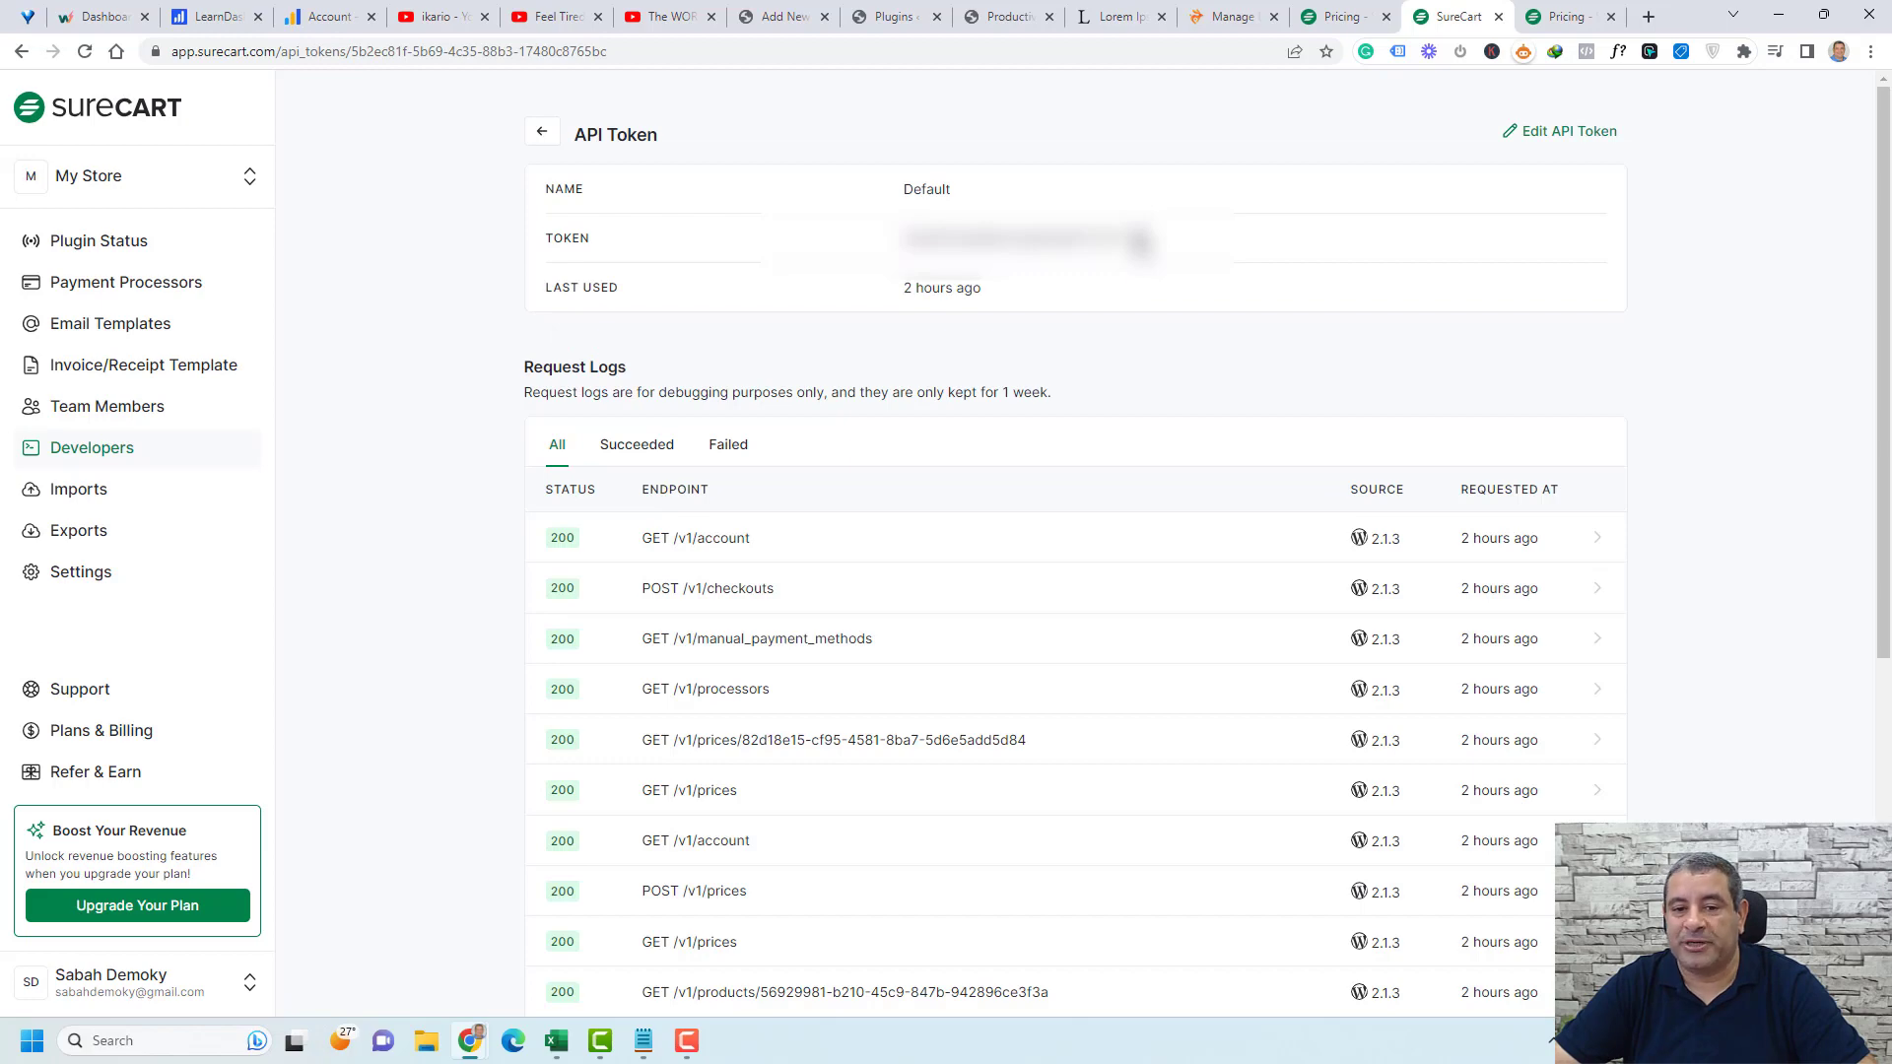
- Replace the API token in the SureCart plugin's connection settings on WordPress with the account's token, save it and reload the page
click(894, 14)
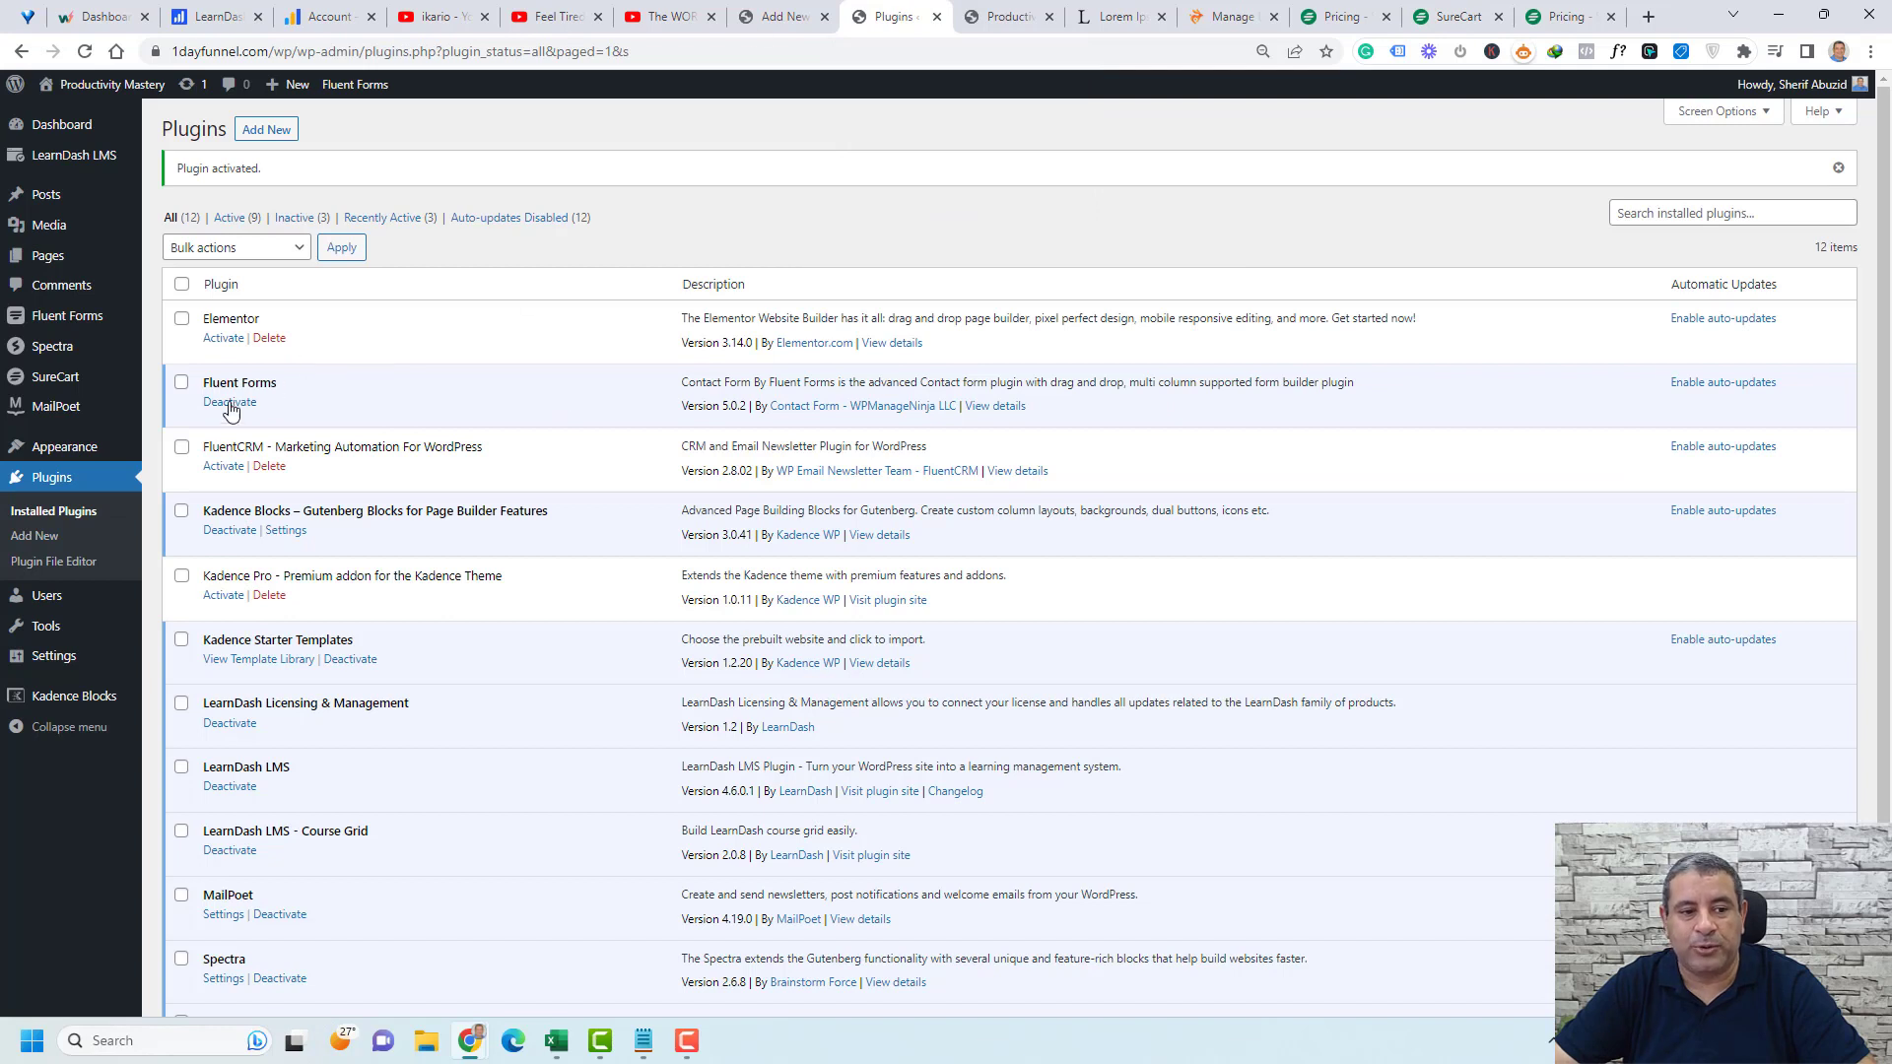
mouse_move(59, 379)
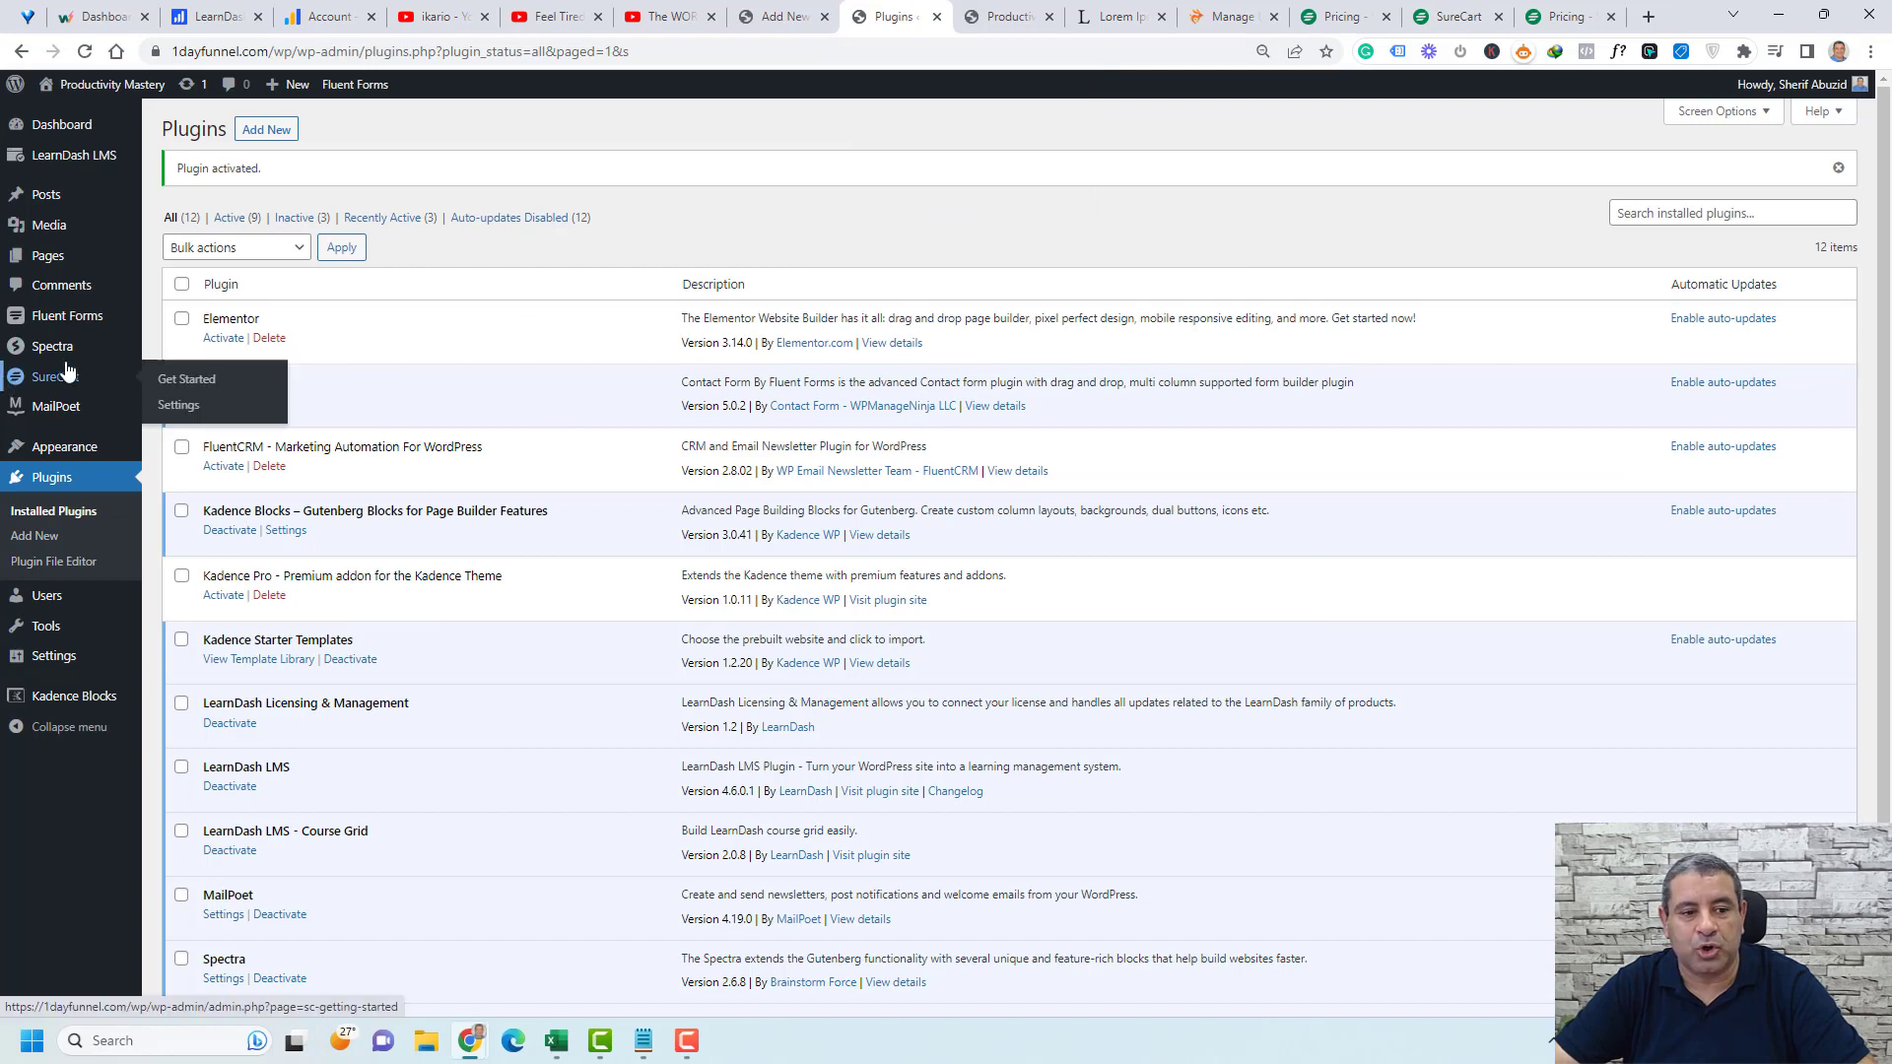
click(177, 404)
click(900, 373)
key(ctrl+a)
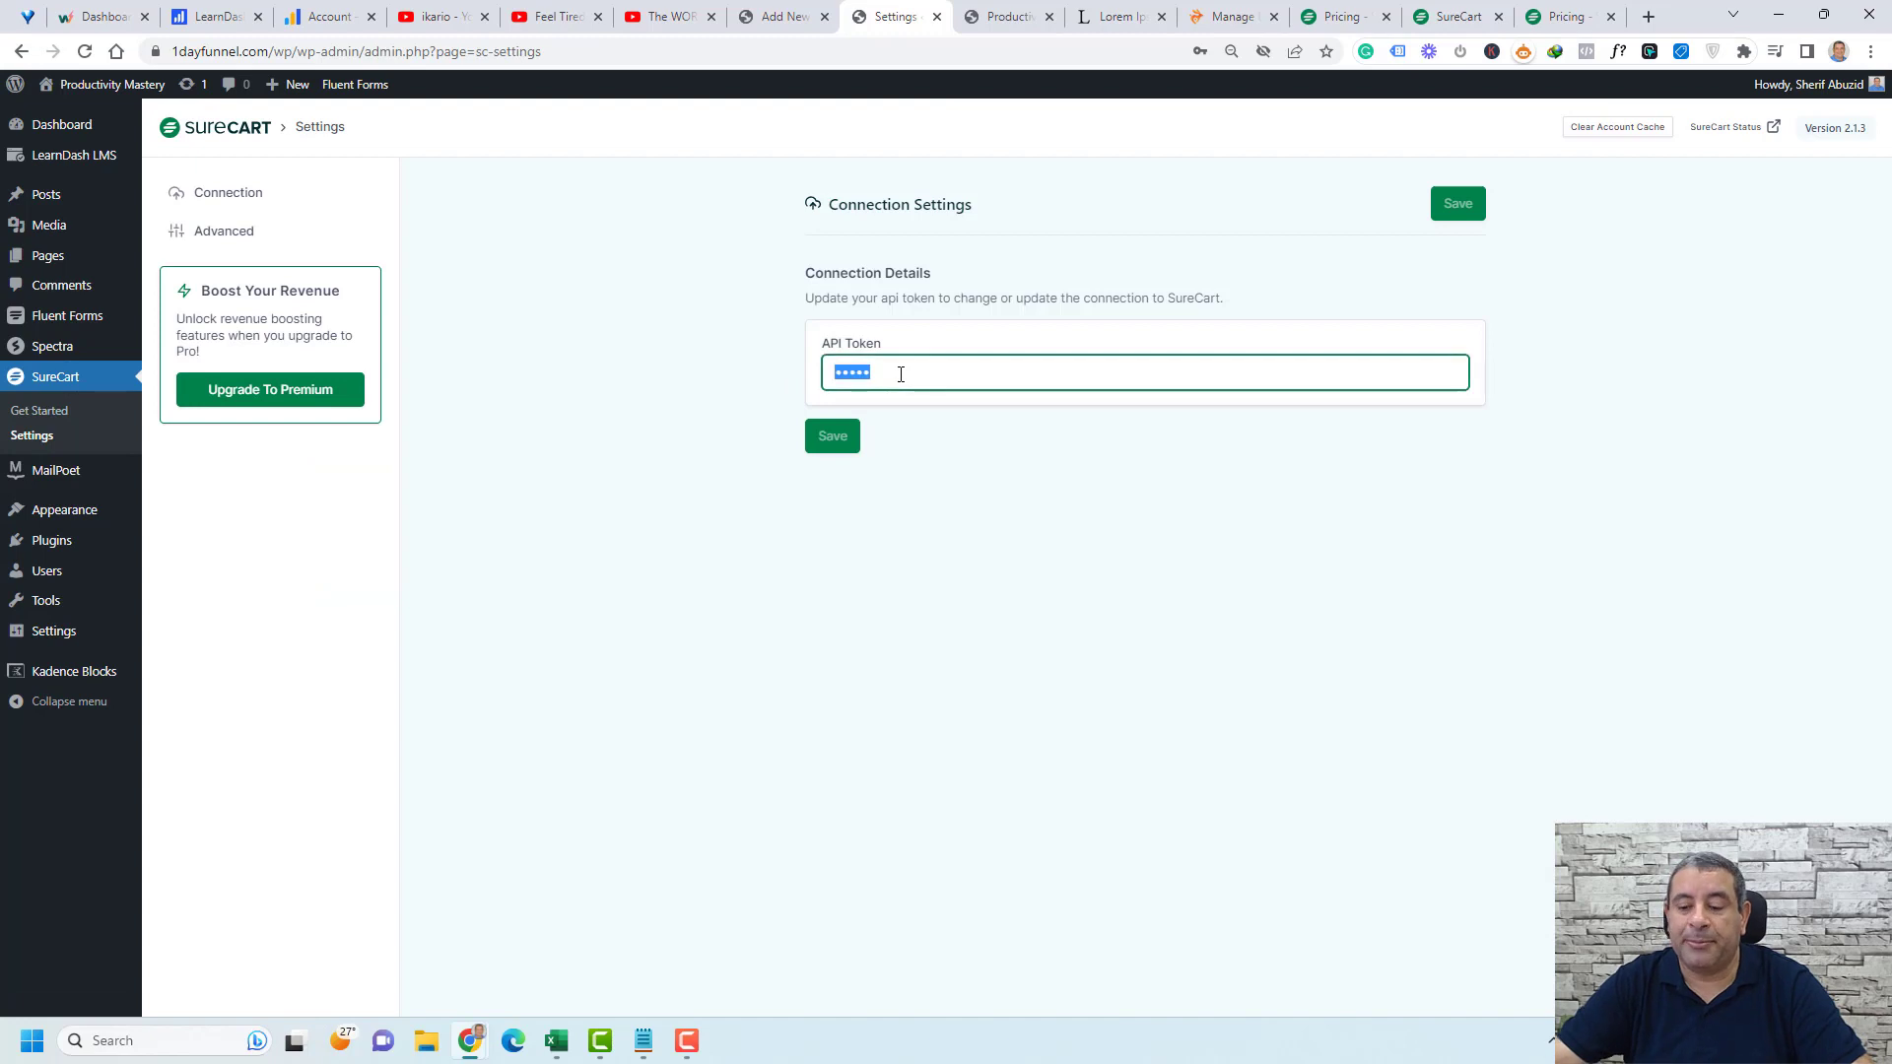
key(BackSpace)
key(ctrl+v)
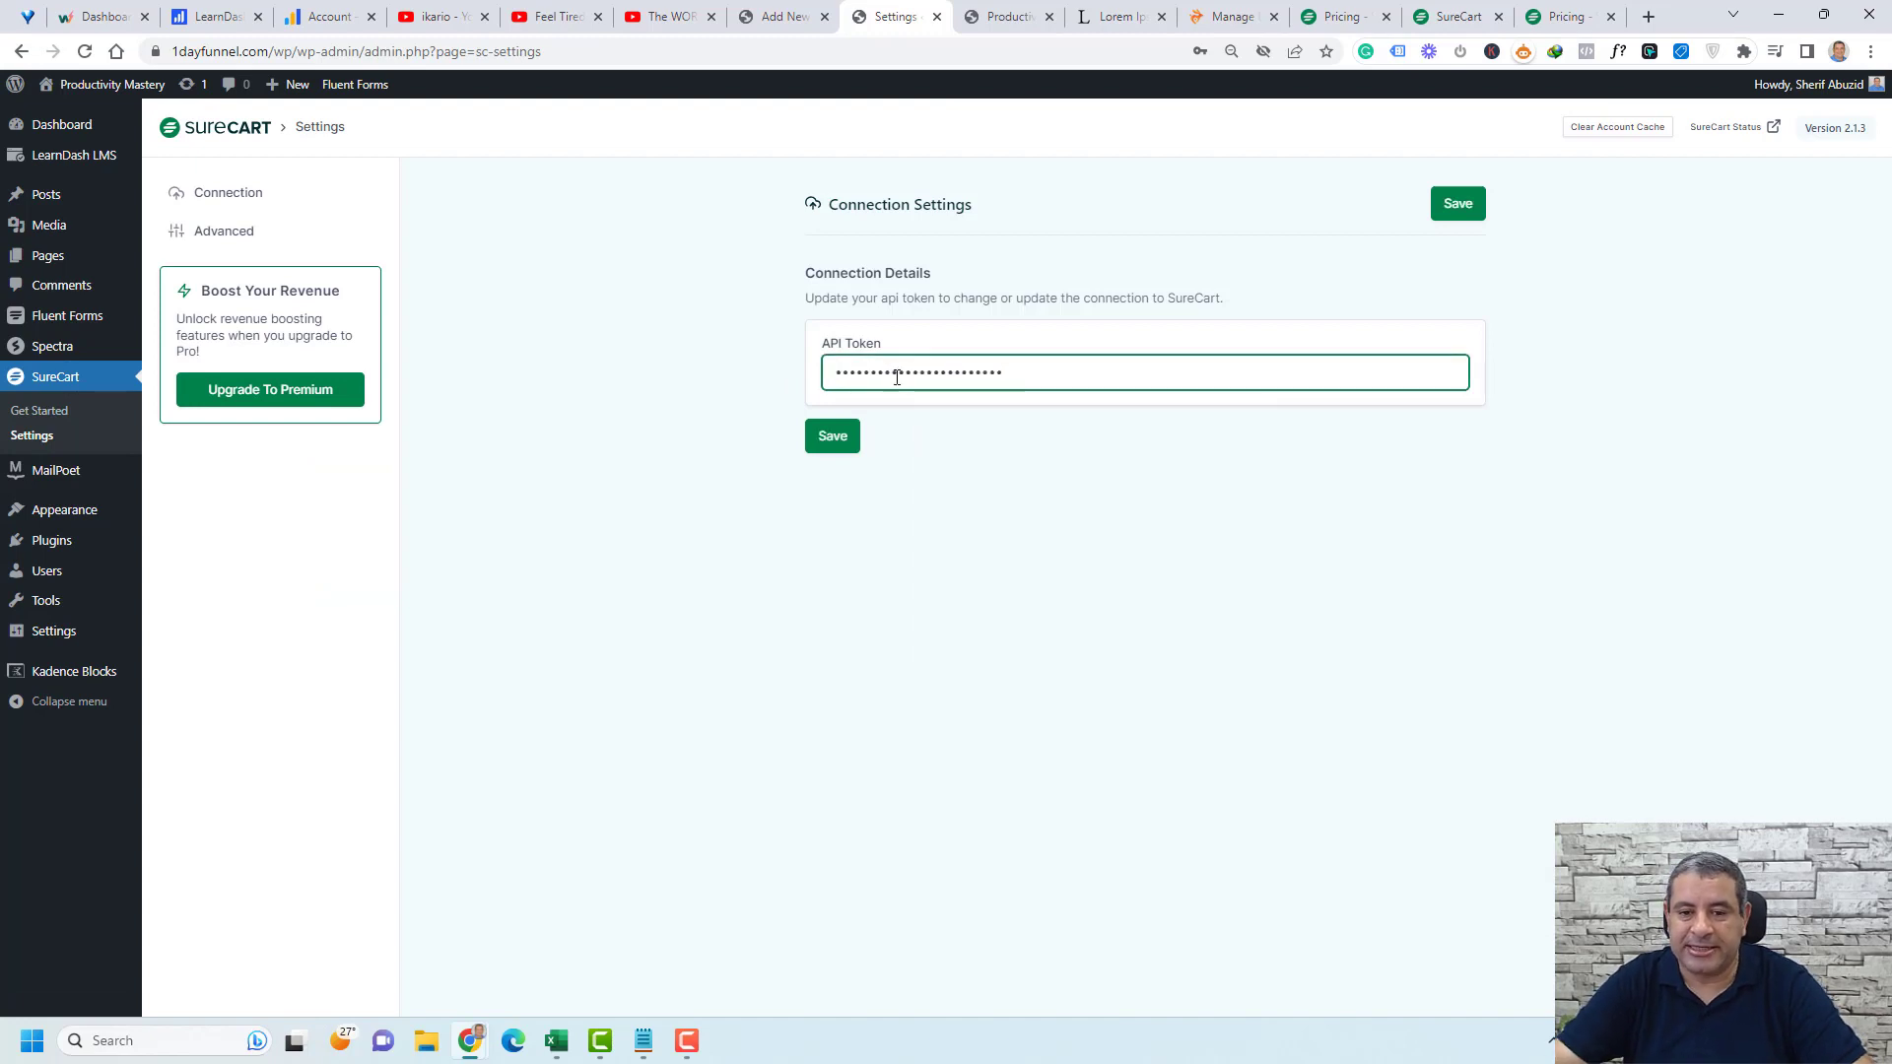
click(834, 435)
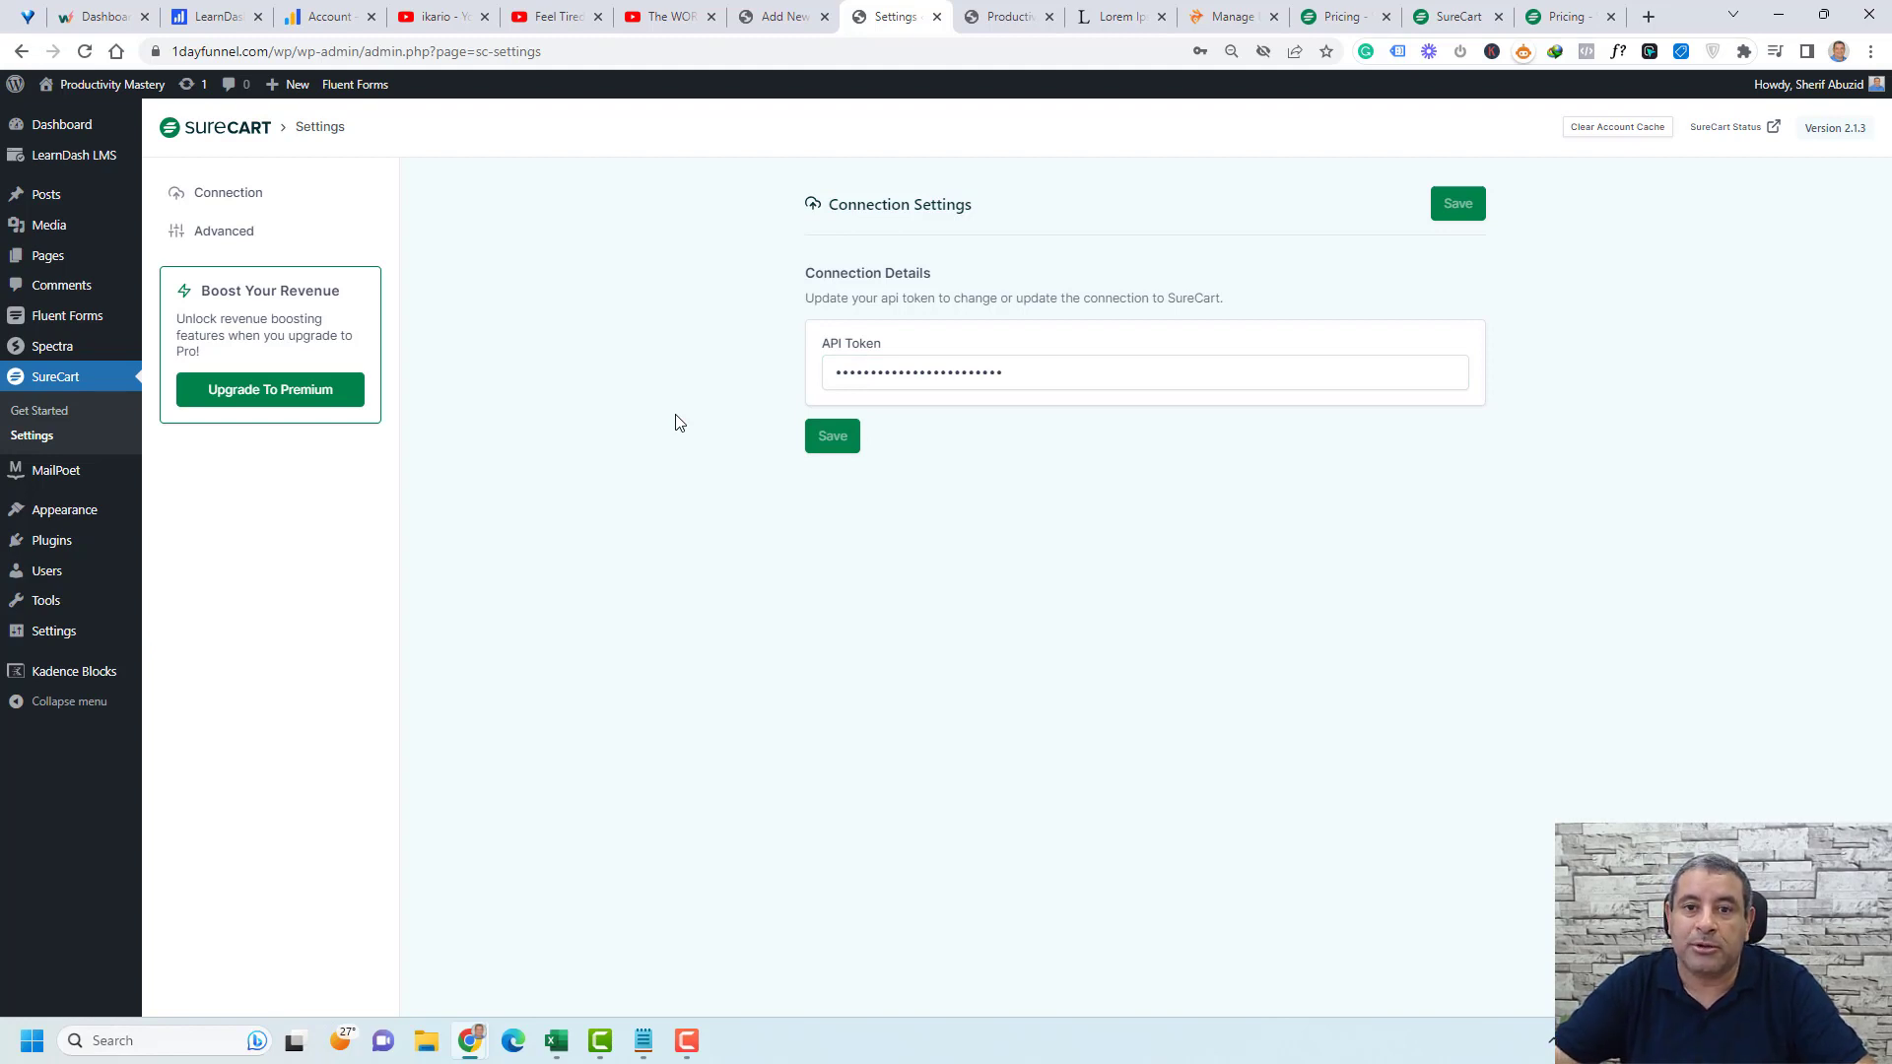
click(84, 51)
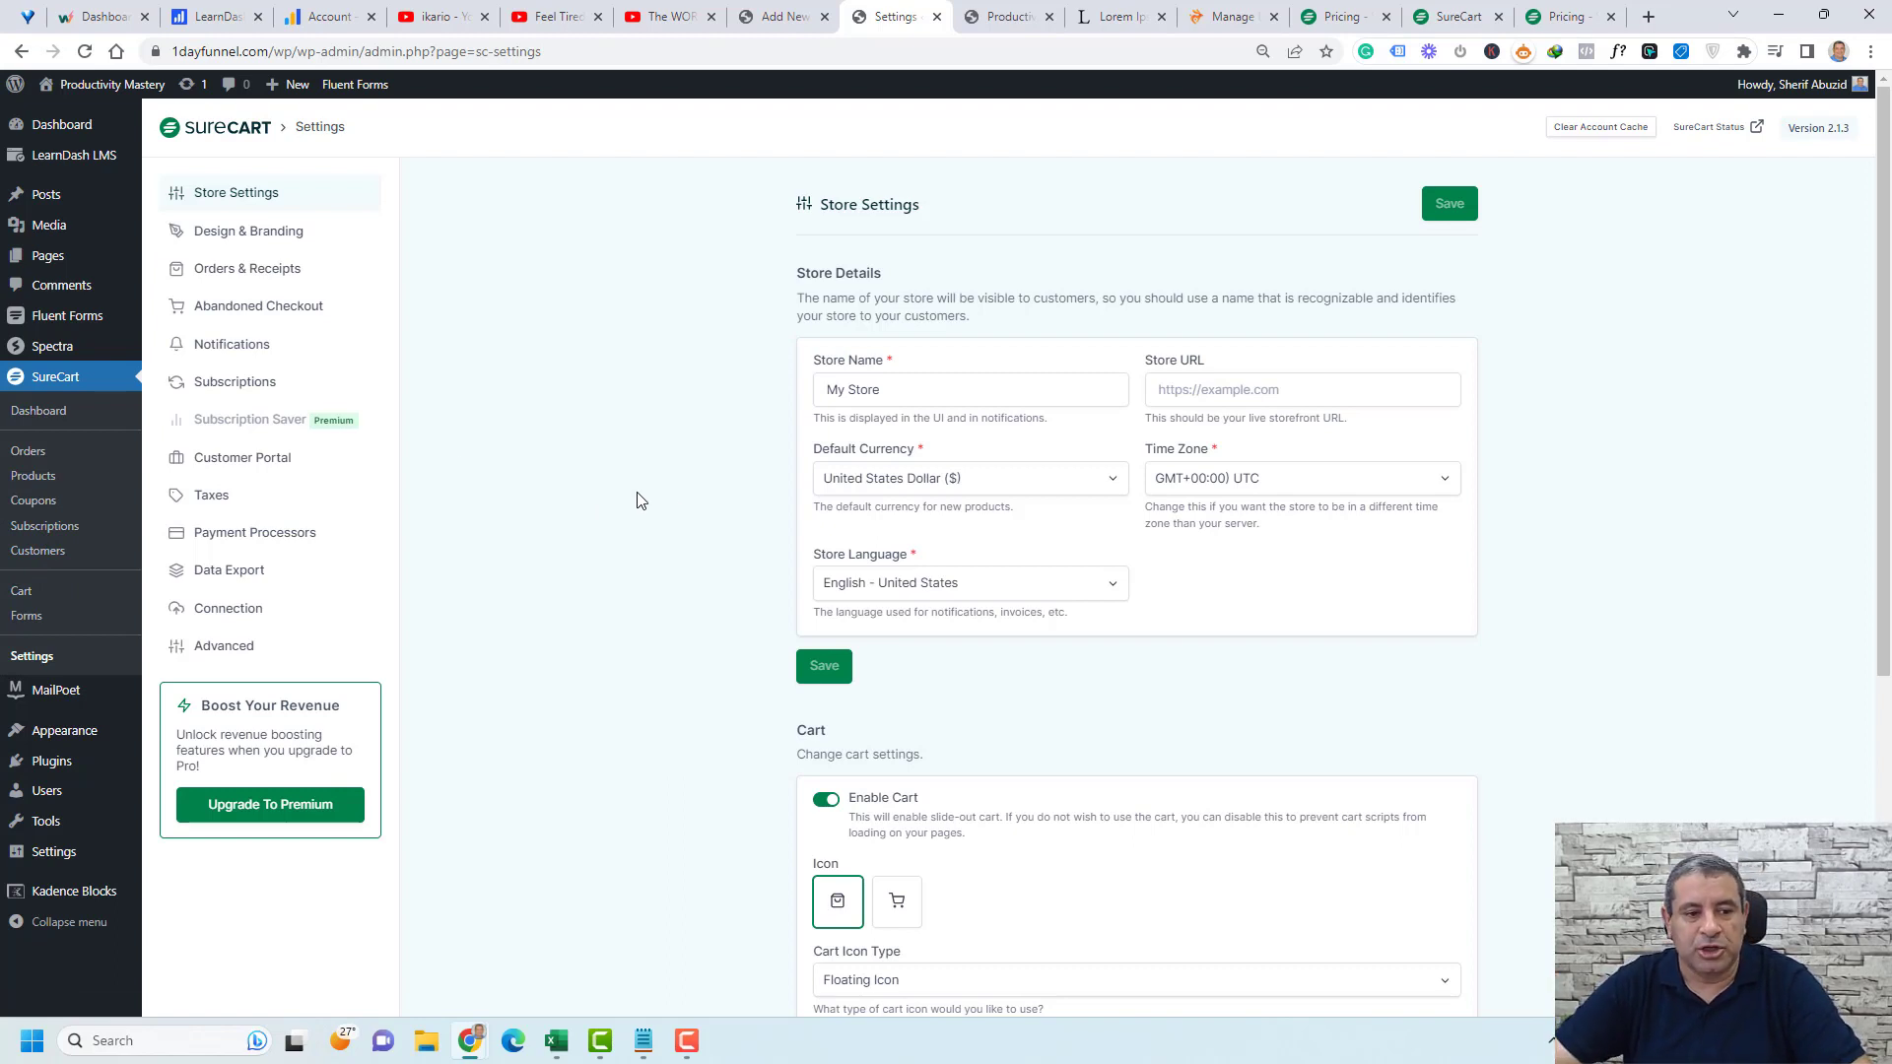
- Create a new SureCart product named Productivity Course
click(32, 476)
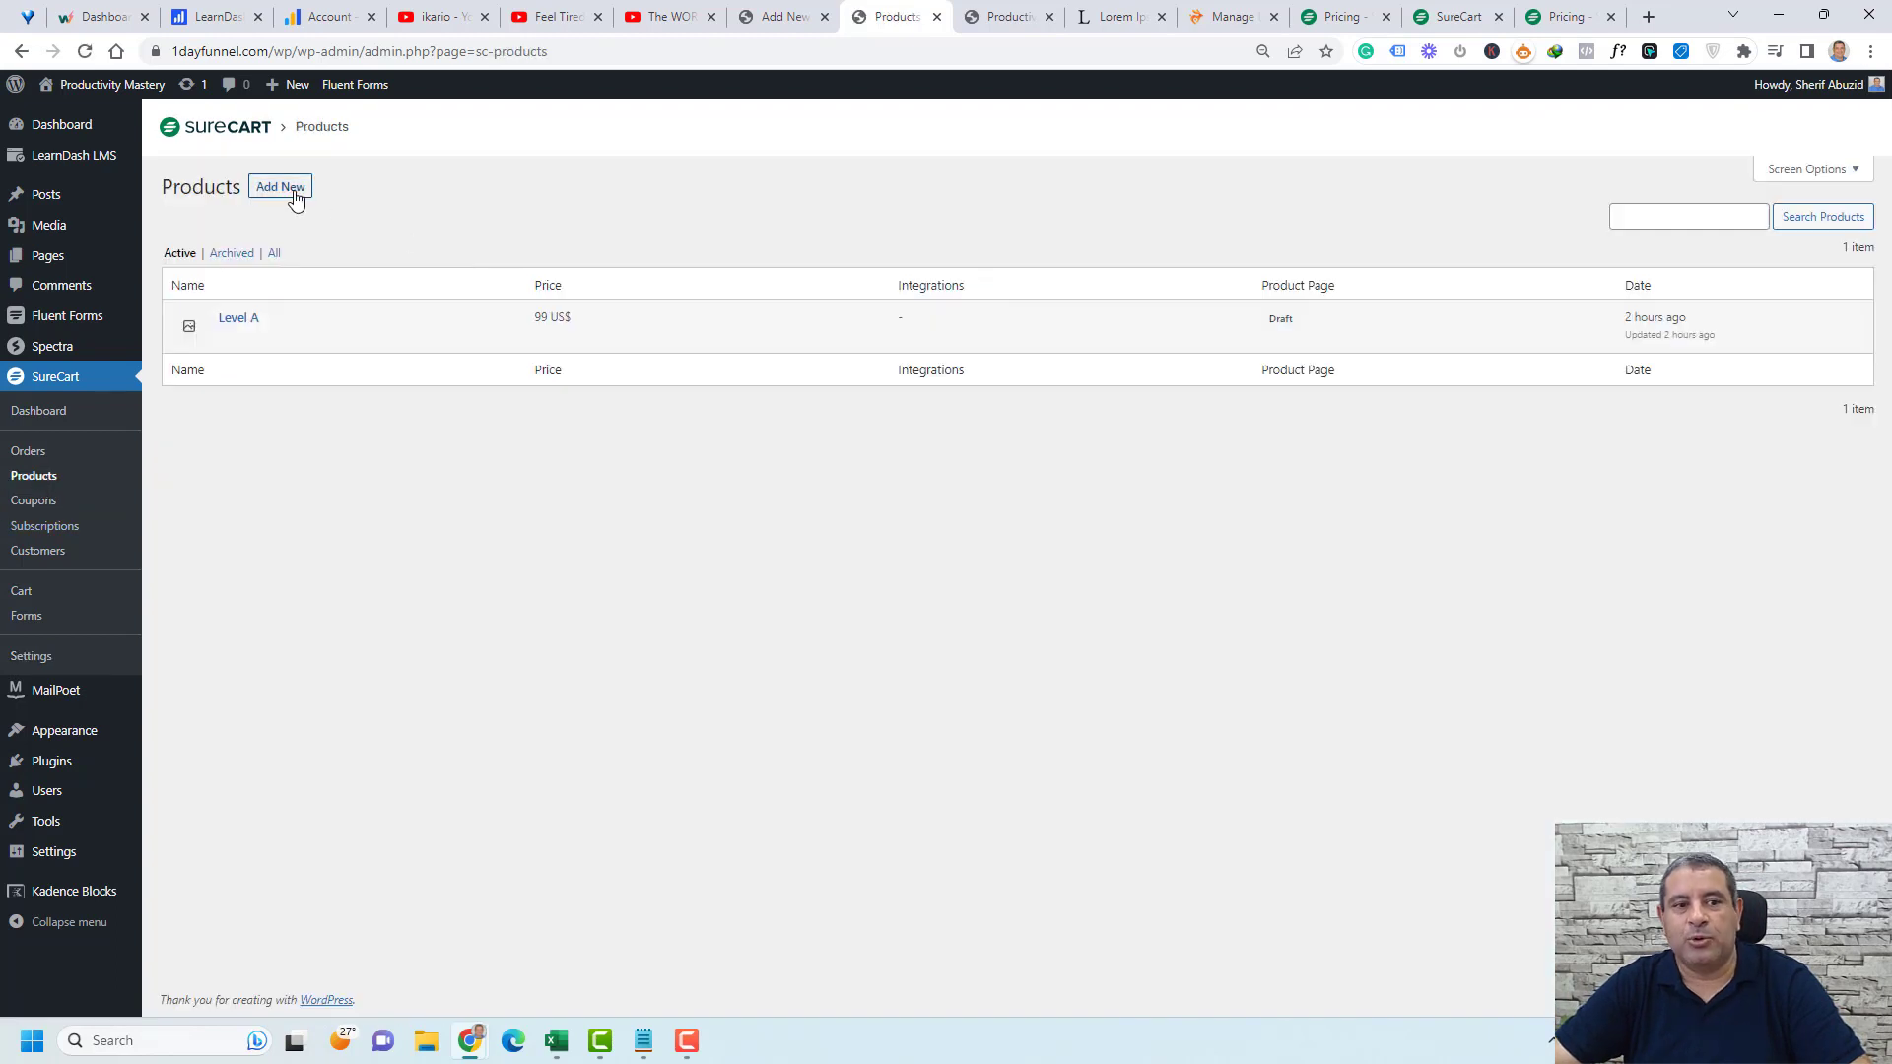
click(290, 191)
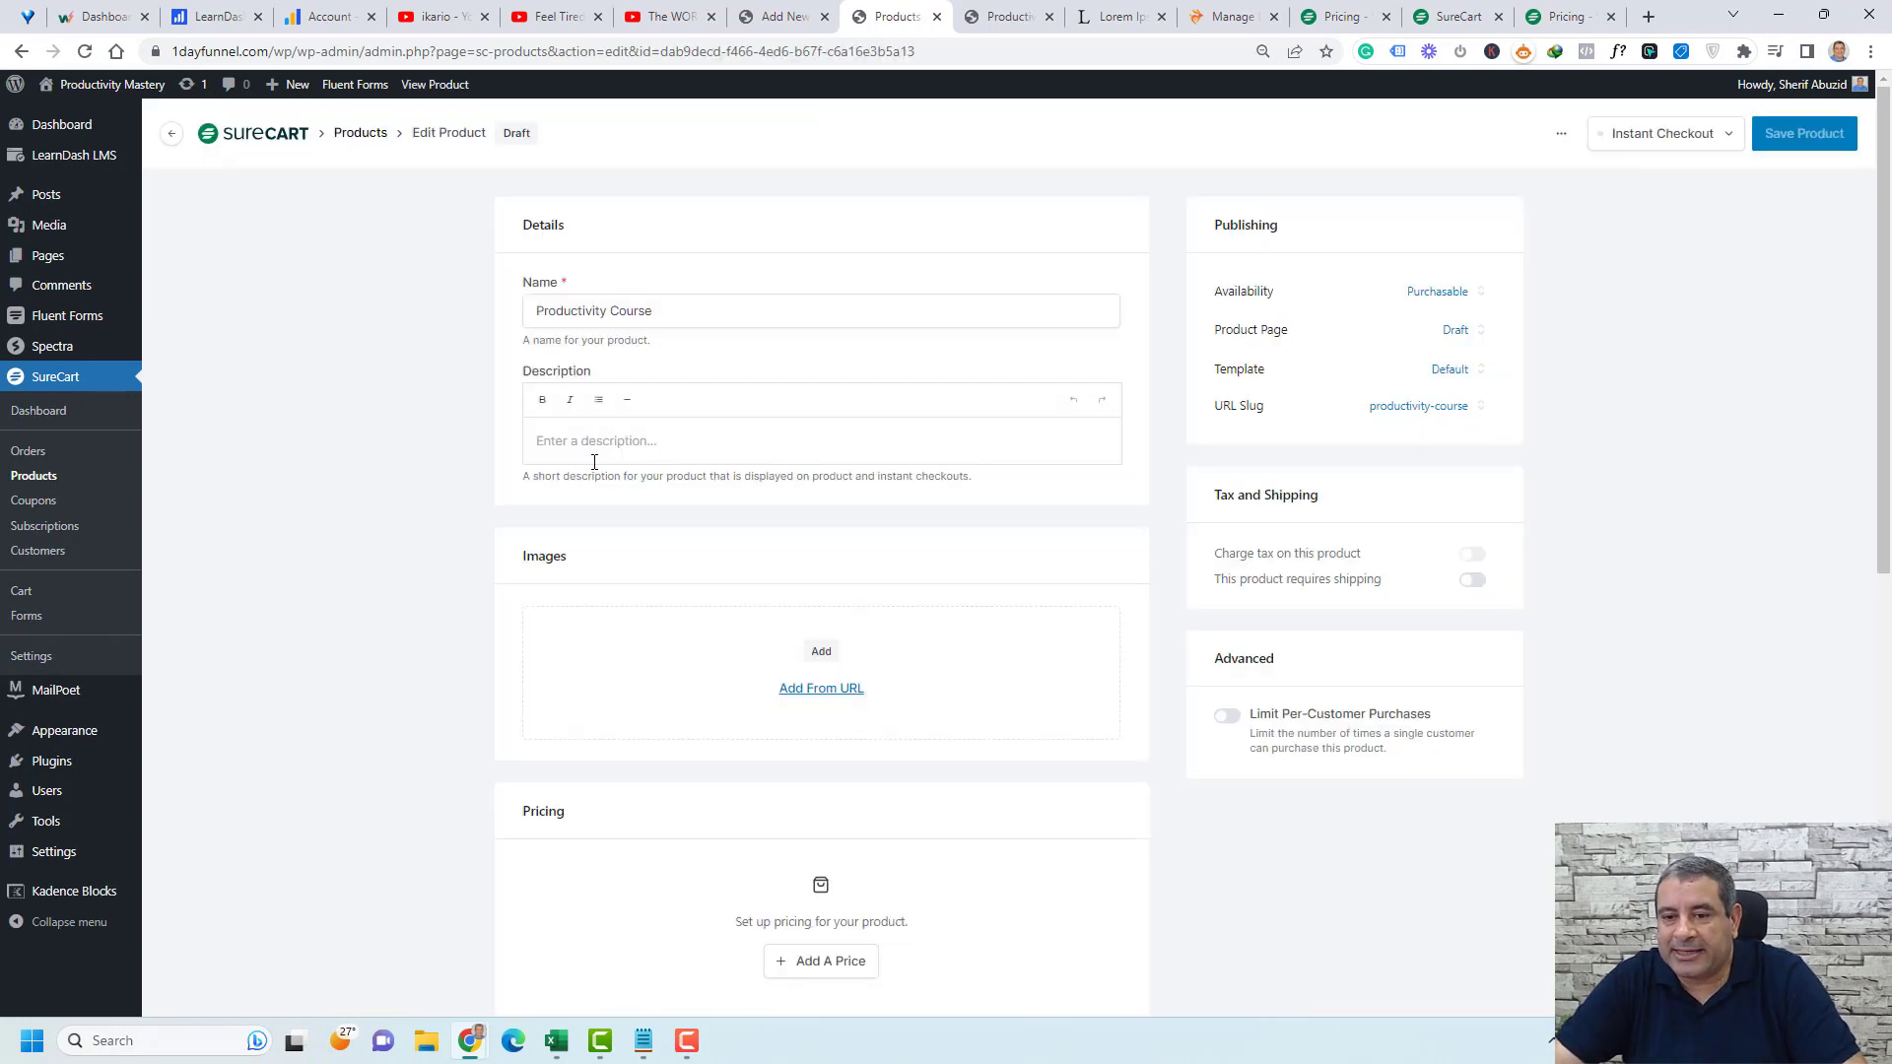
- Add a one-time price named One Payment at $99 to the Productivity Course product
scroll(384, 545, down, 2)
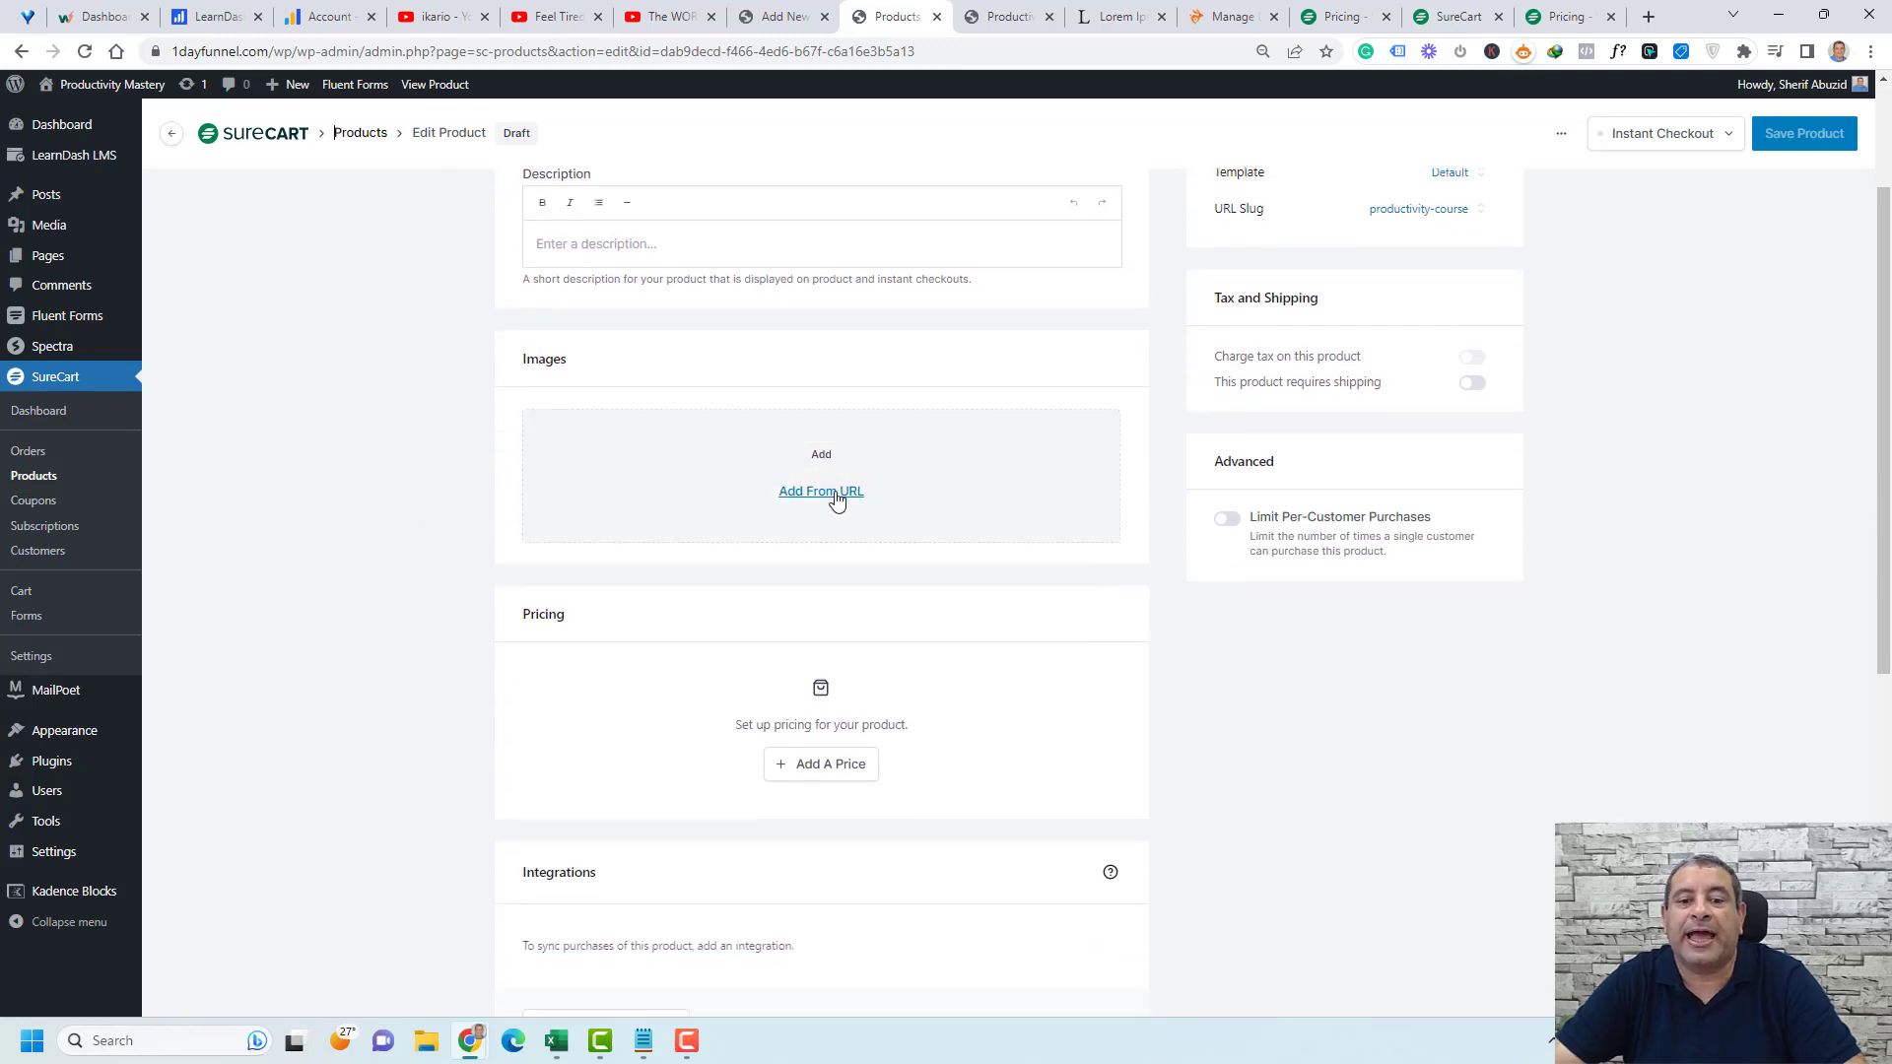
scroll(393, 536, down, 4)
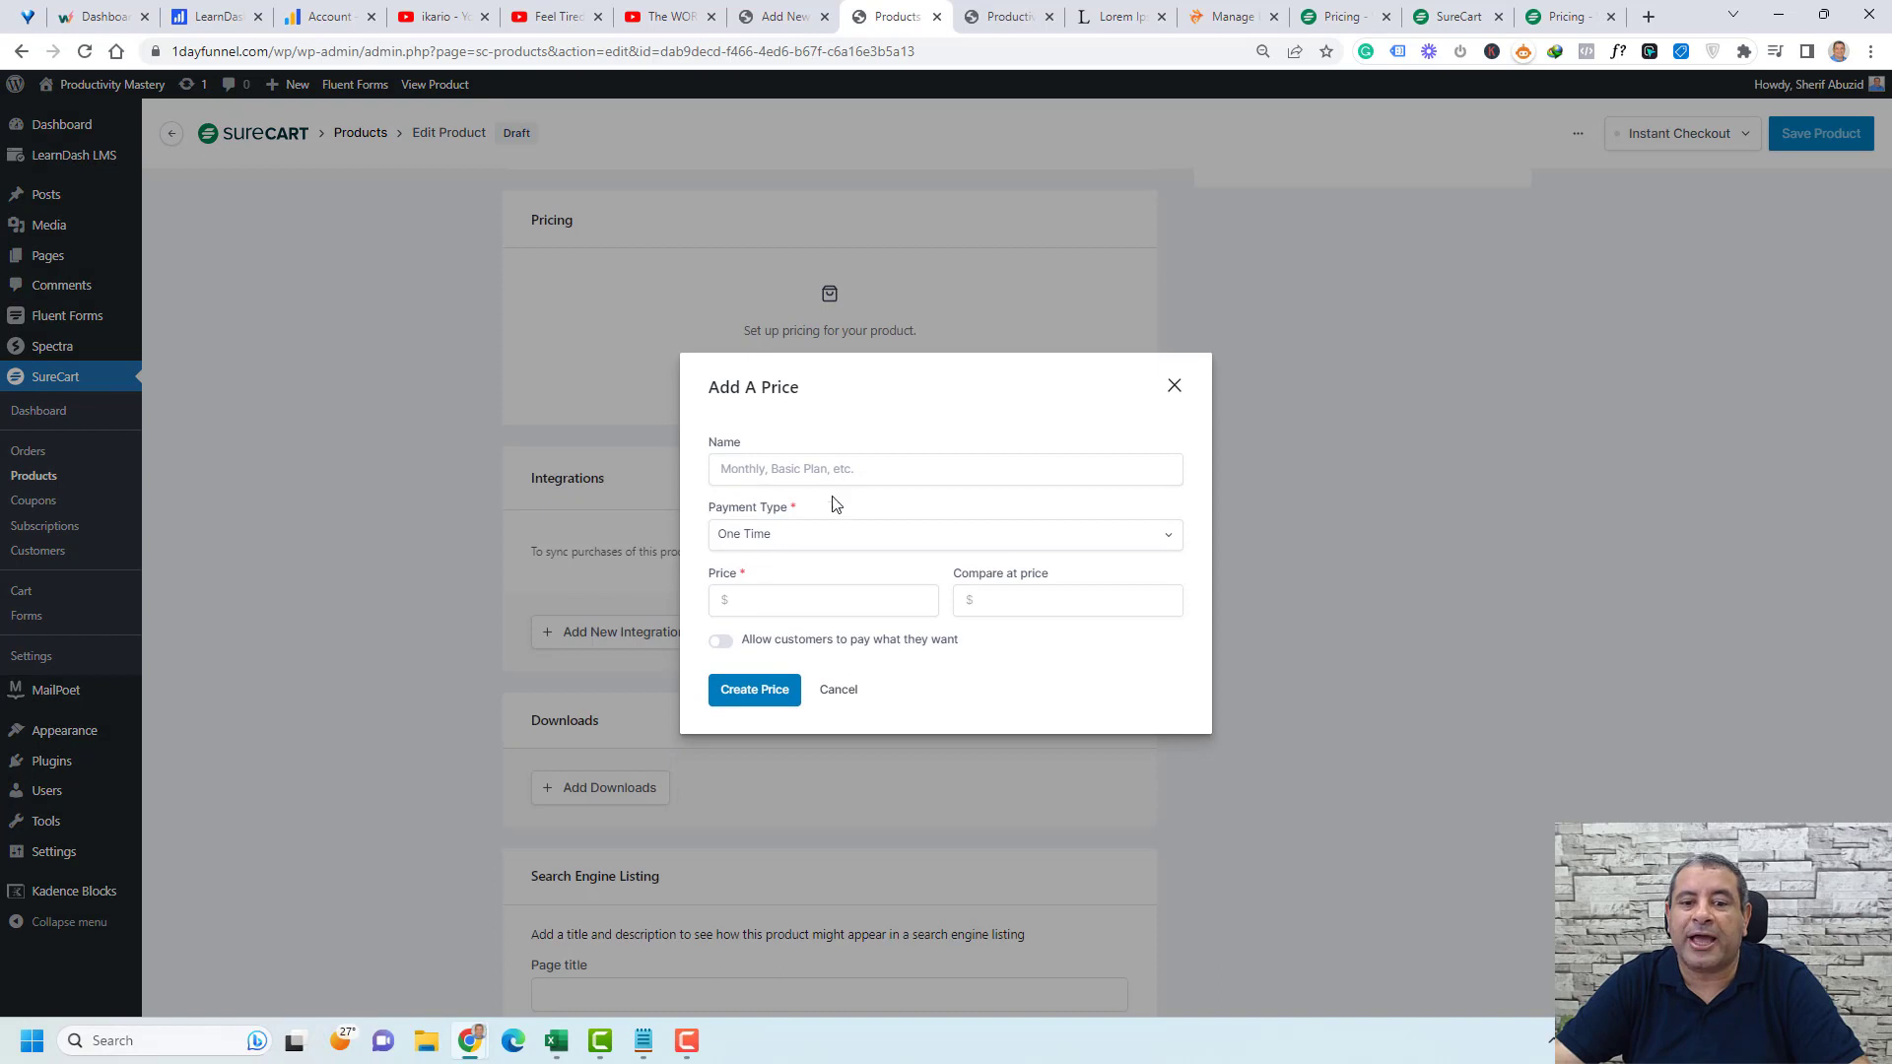
click(828, 536)
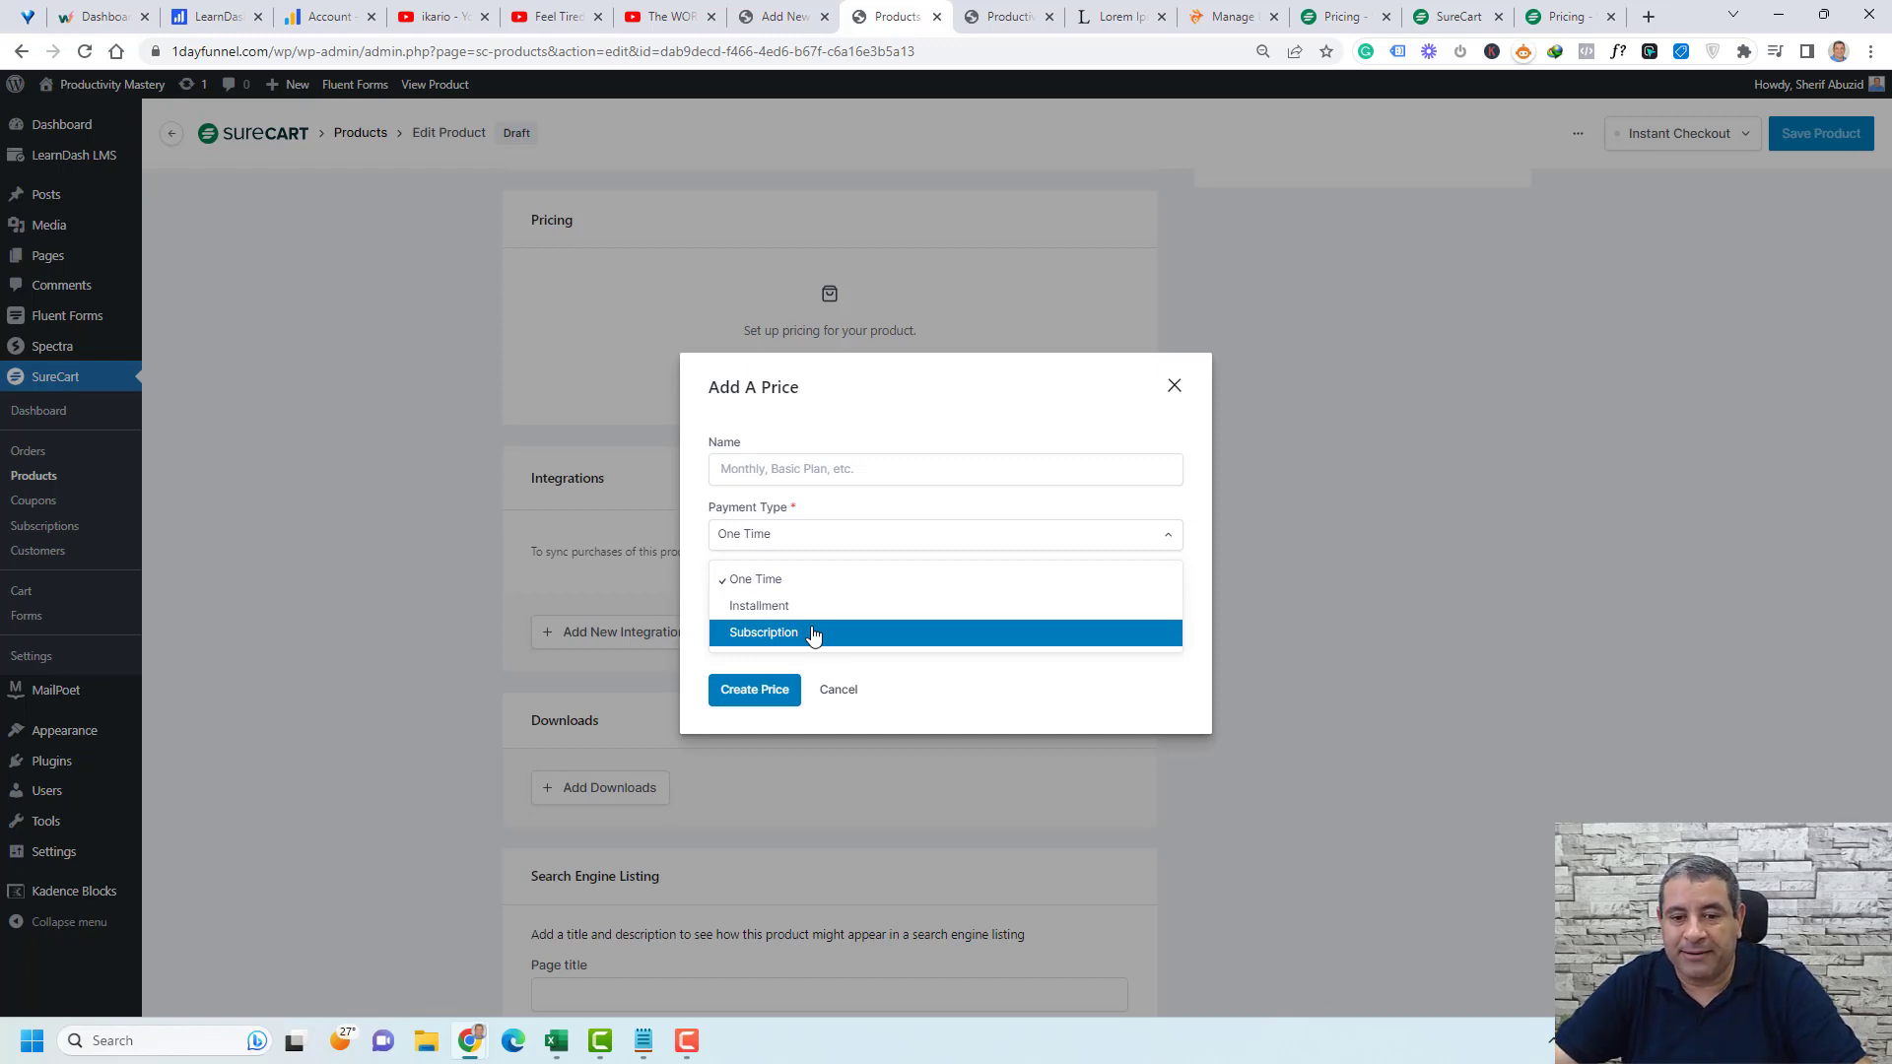
click(816, 581)
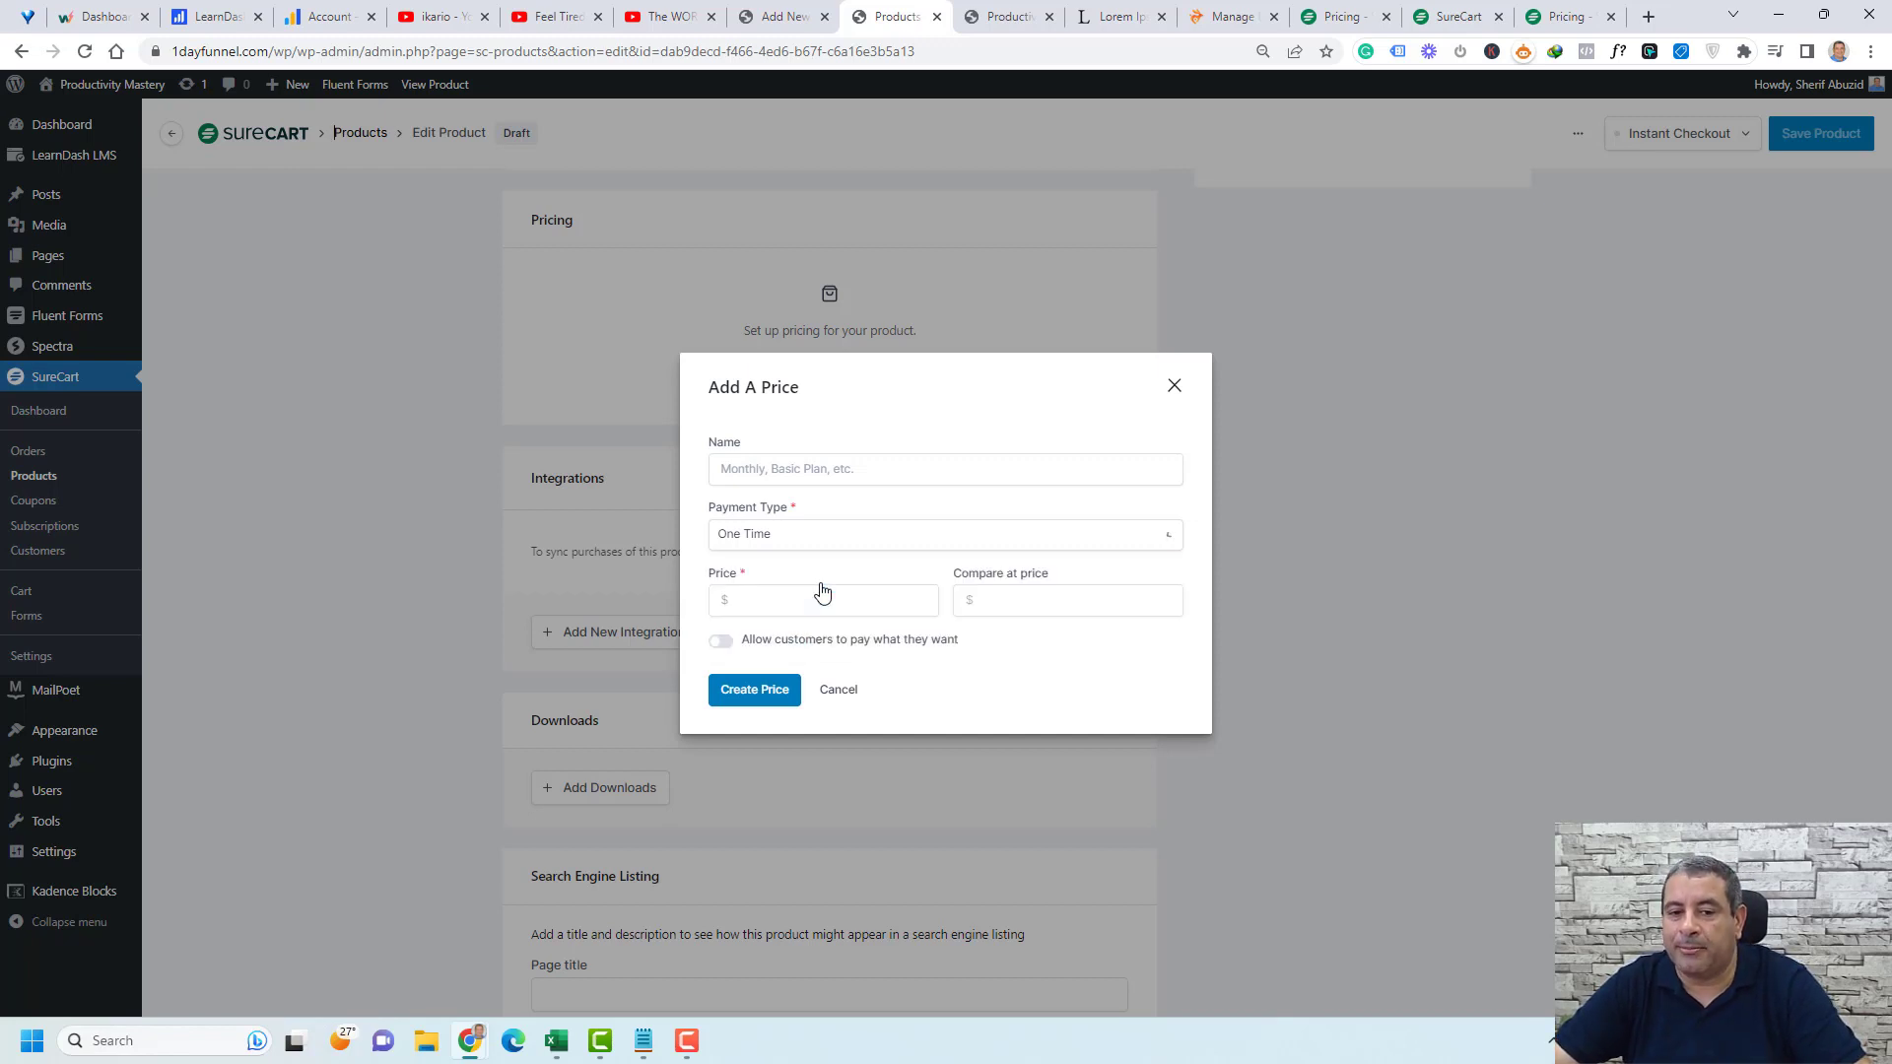
click(832, 474)
text(One Payment)
click(756, 602)
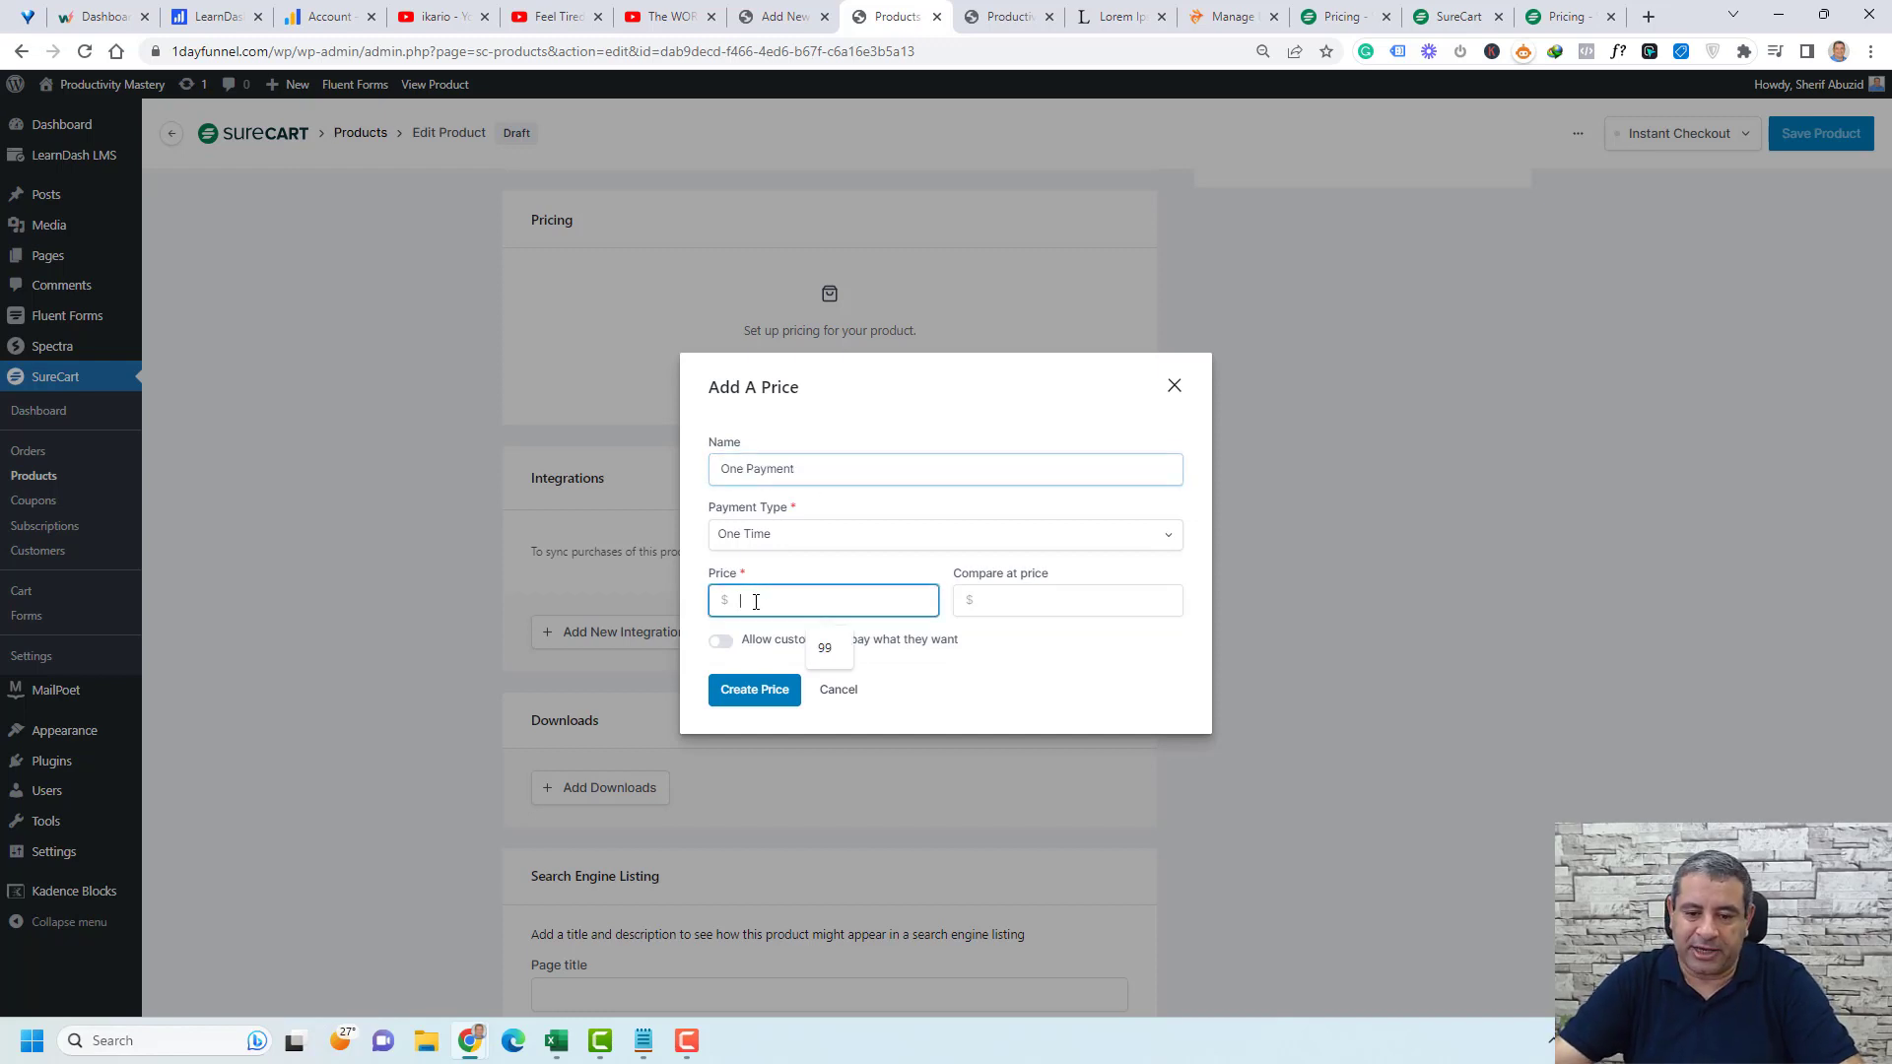
text(99)
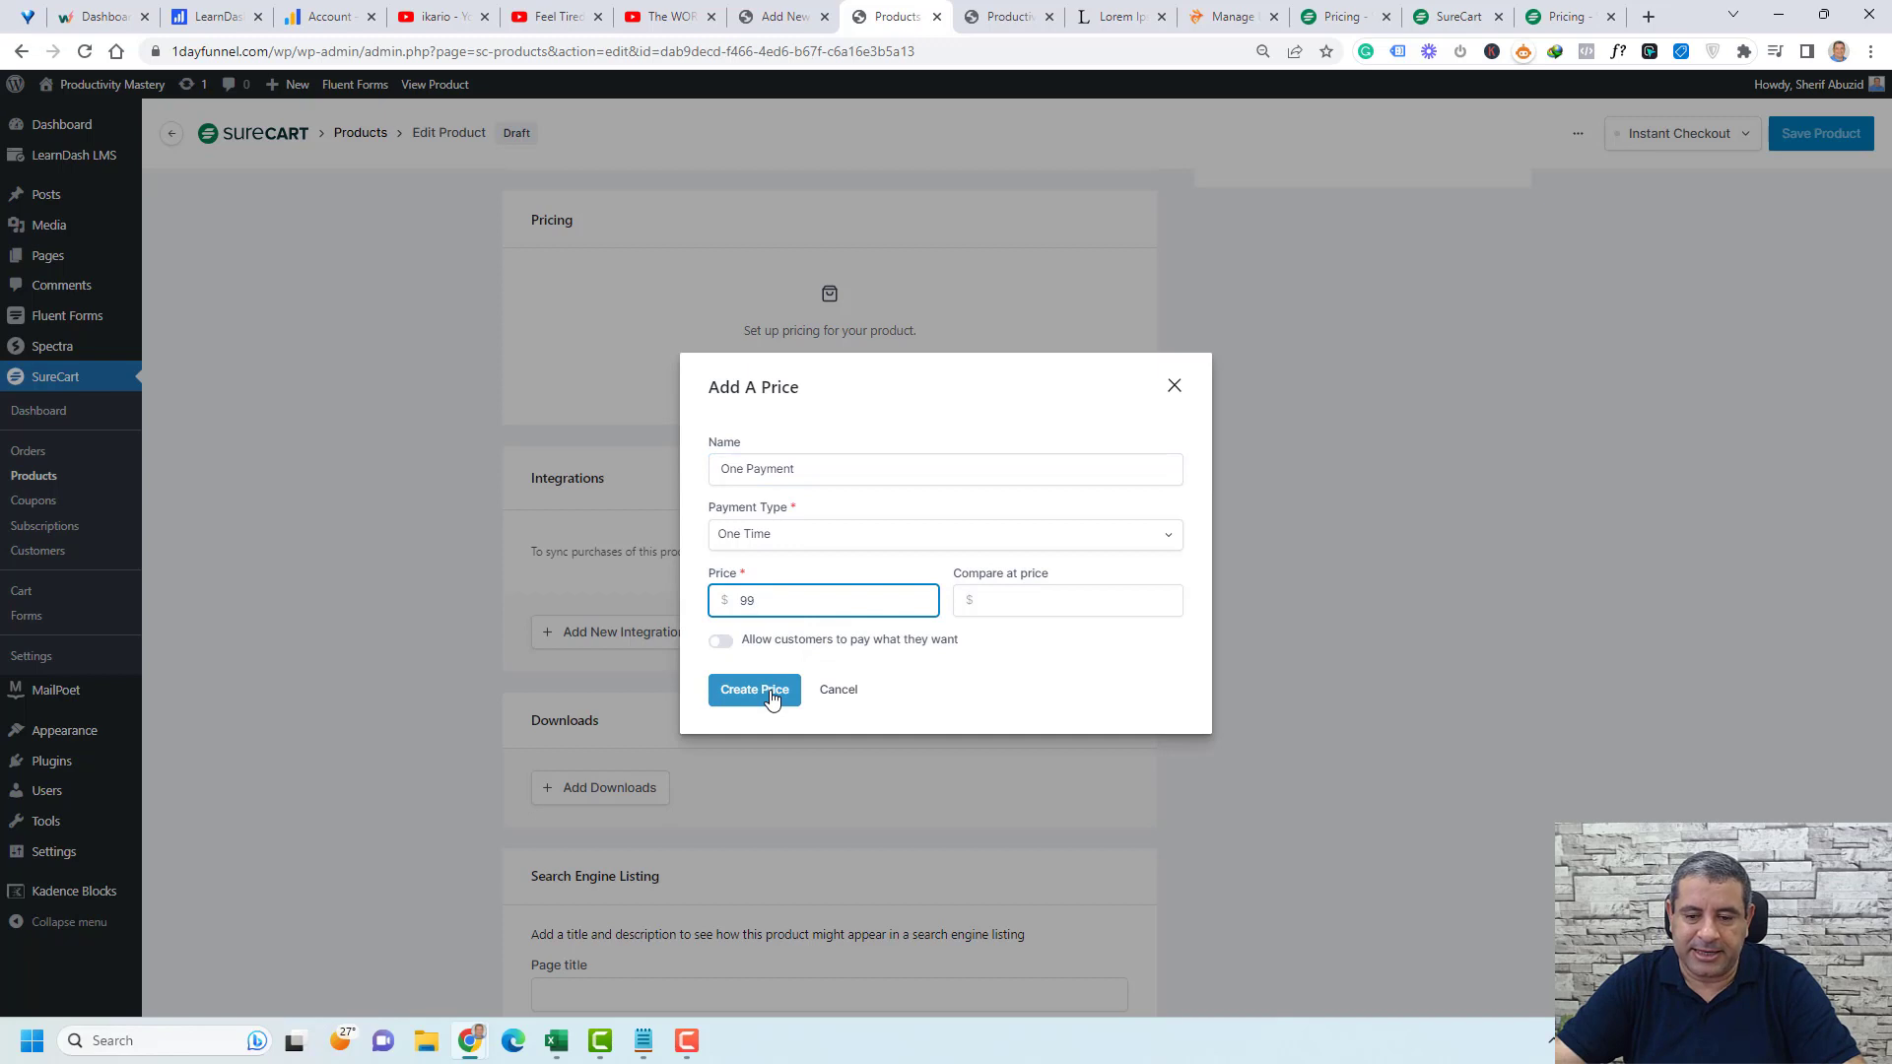
click(772, 695)
- Try to add a LearnDash Course integration to the product, searching the course access items for "Pro"
scroll(1222, 603, down, 2)
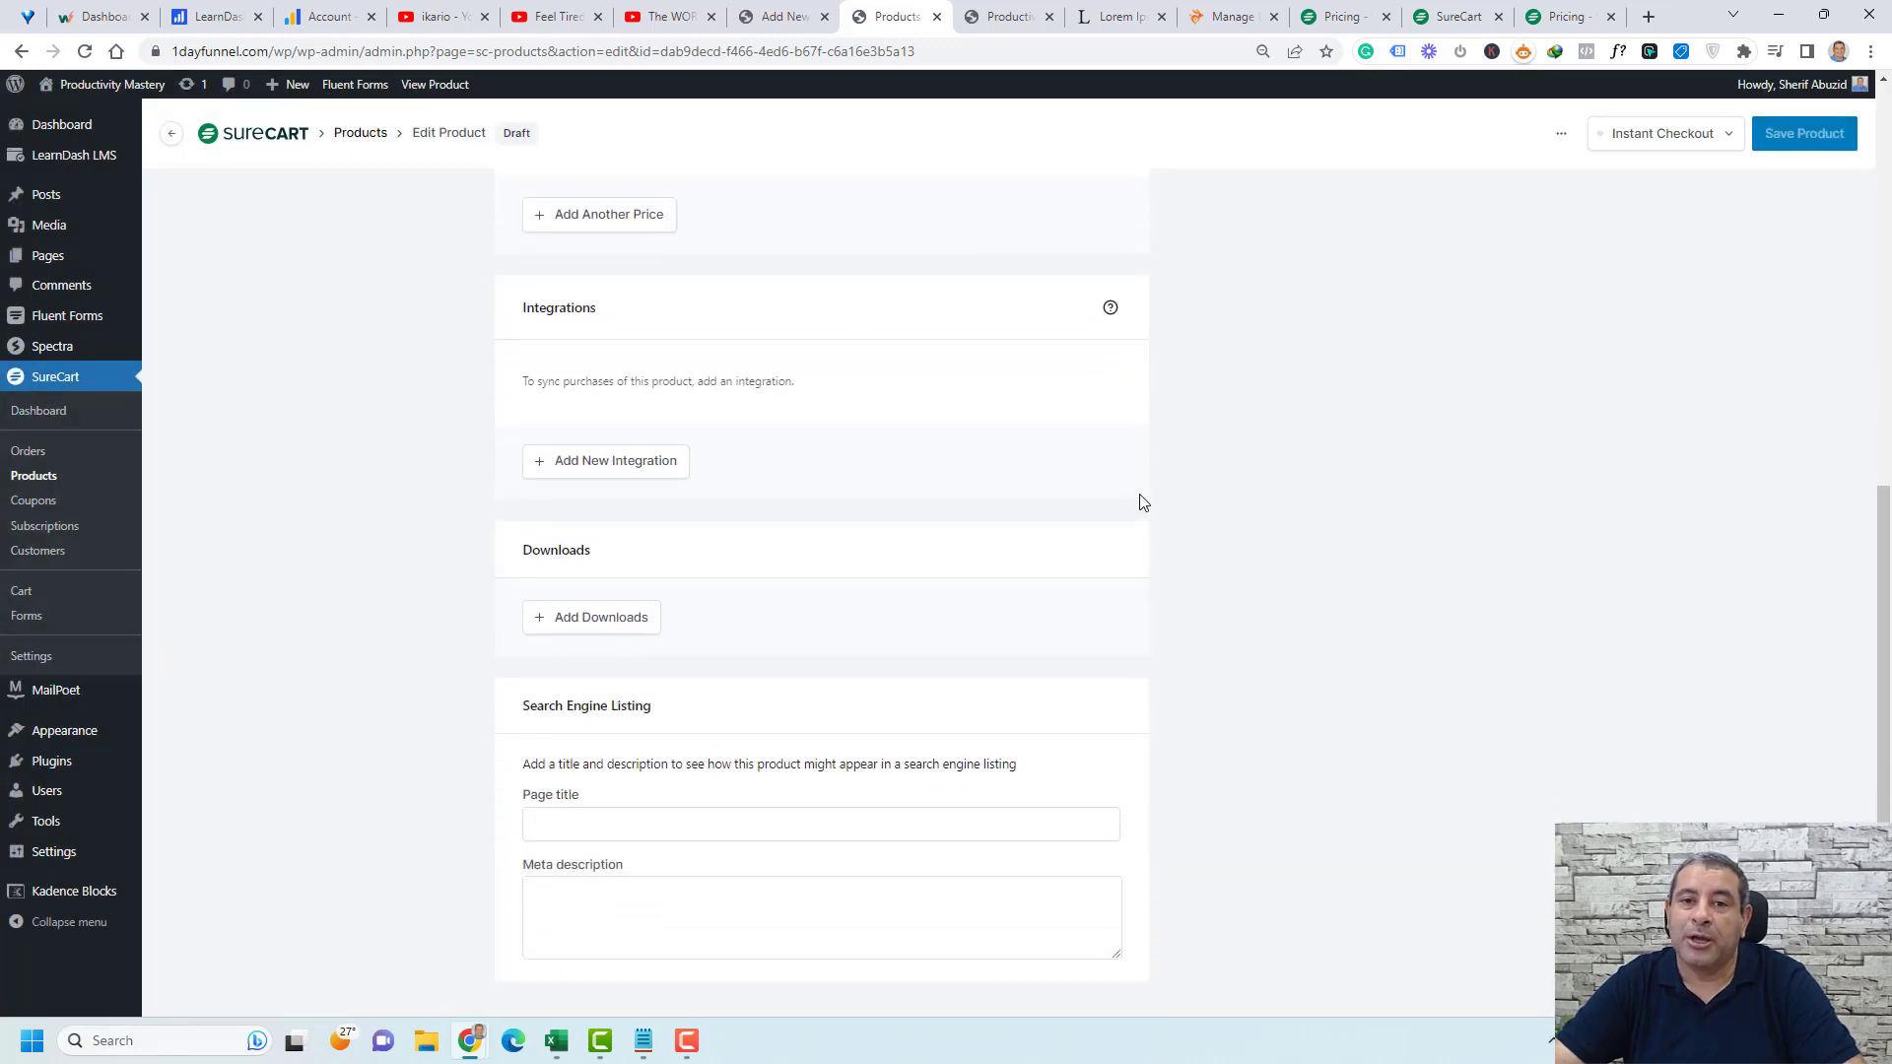
scroll(1138, 500, up, 2)
scroll(1136, 499, down, 1)
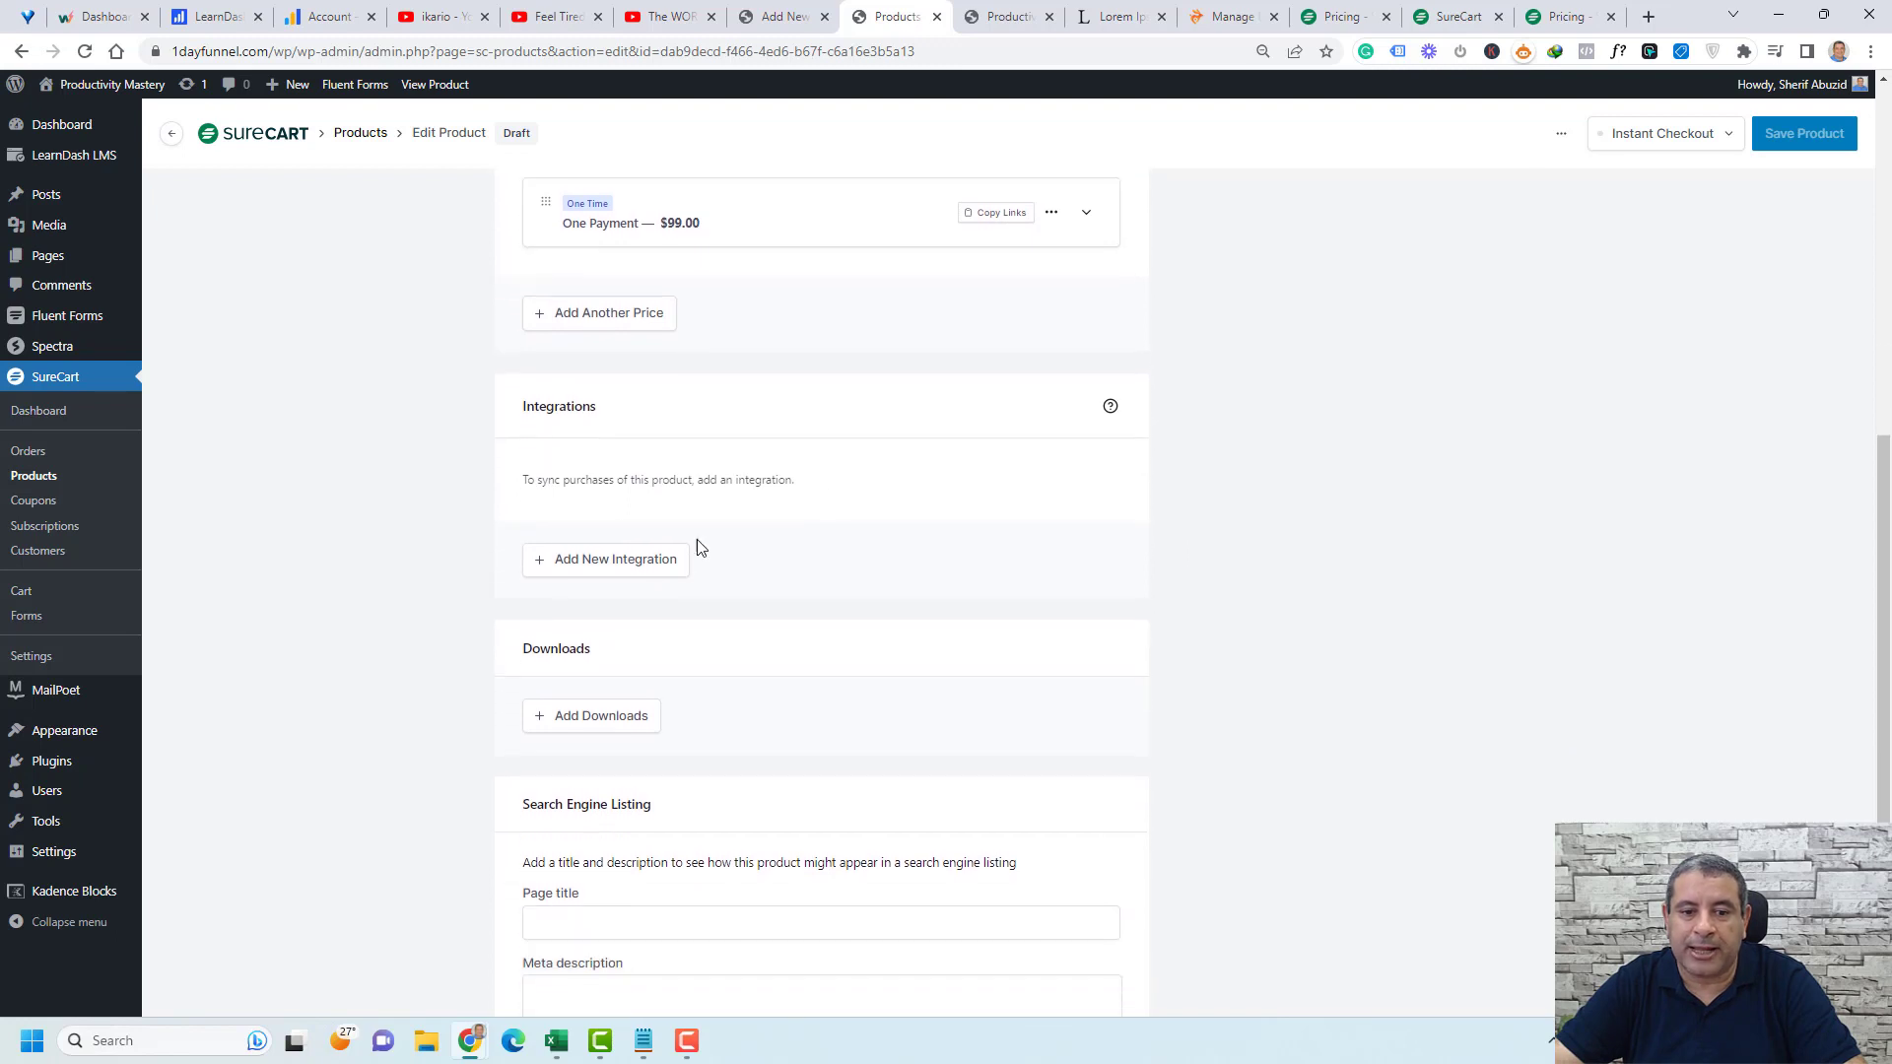
click(645, 560)
click(894, 572)
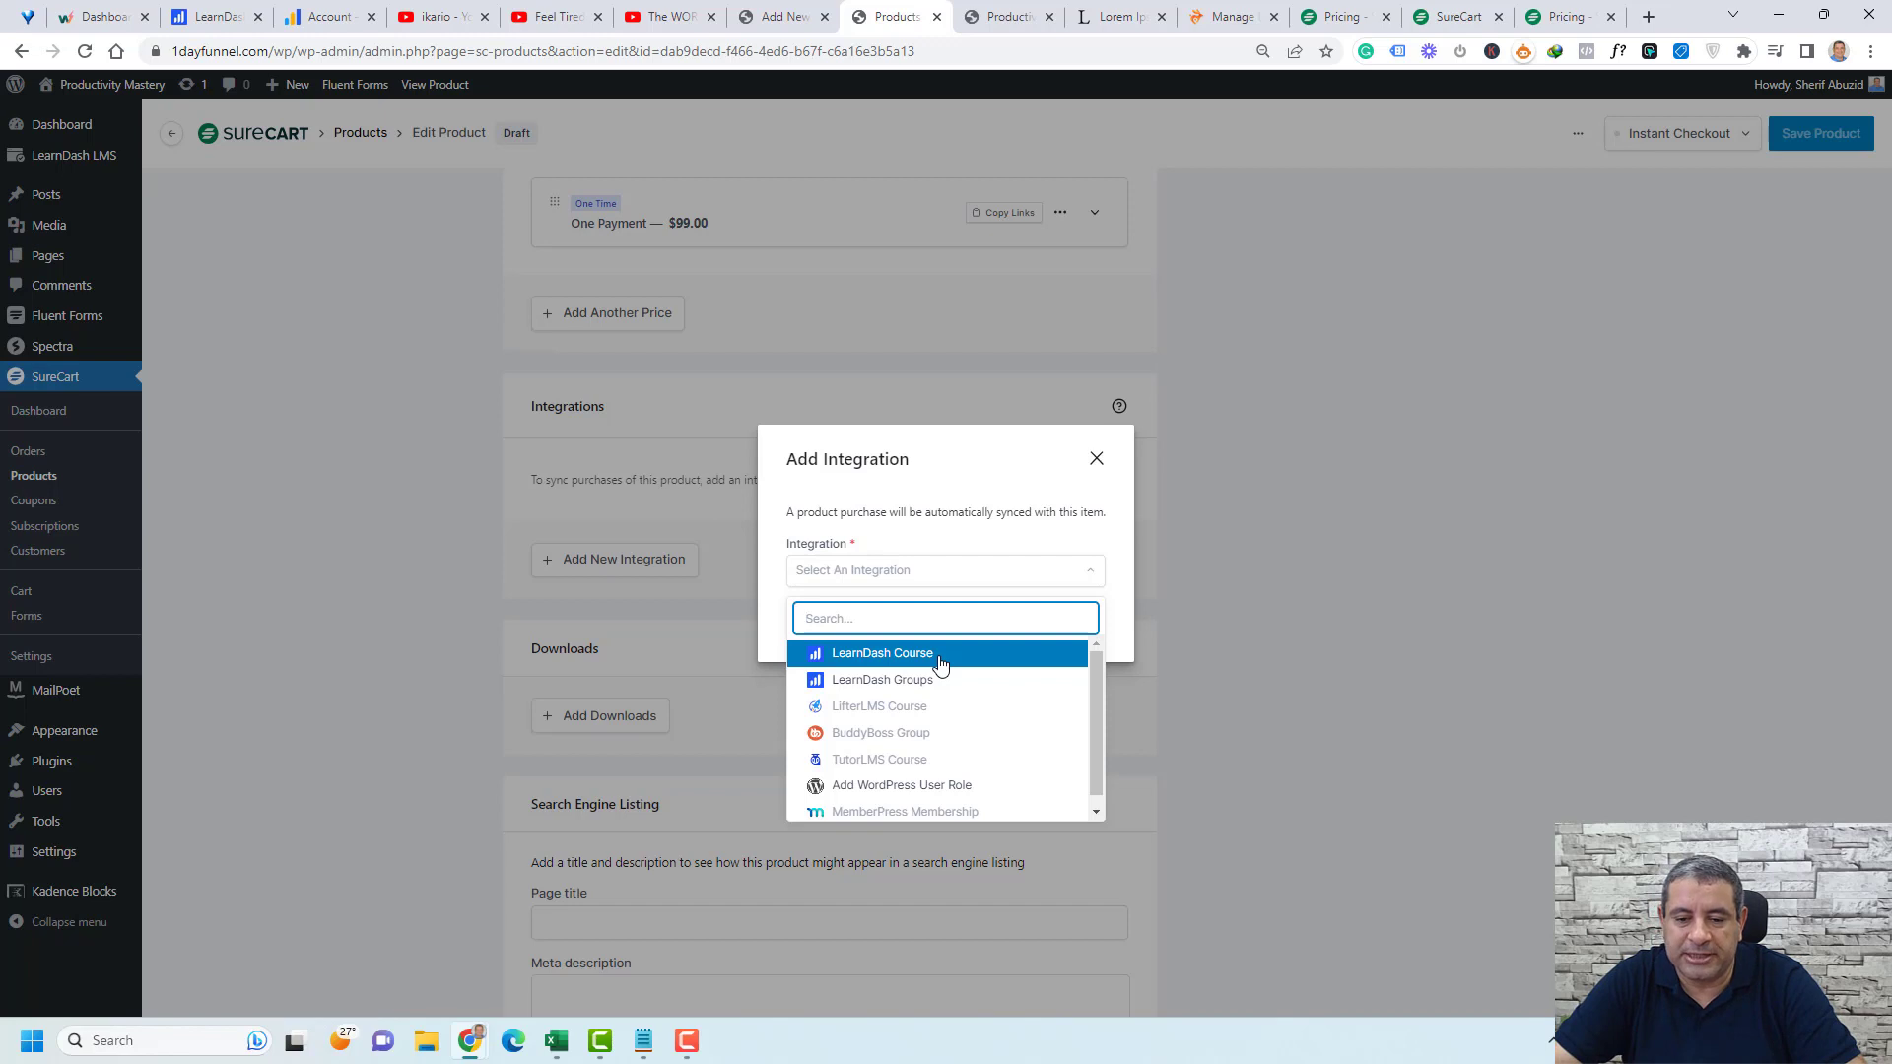
click(938, 658)
click(865, 607)
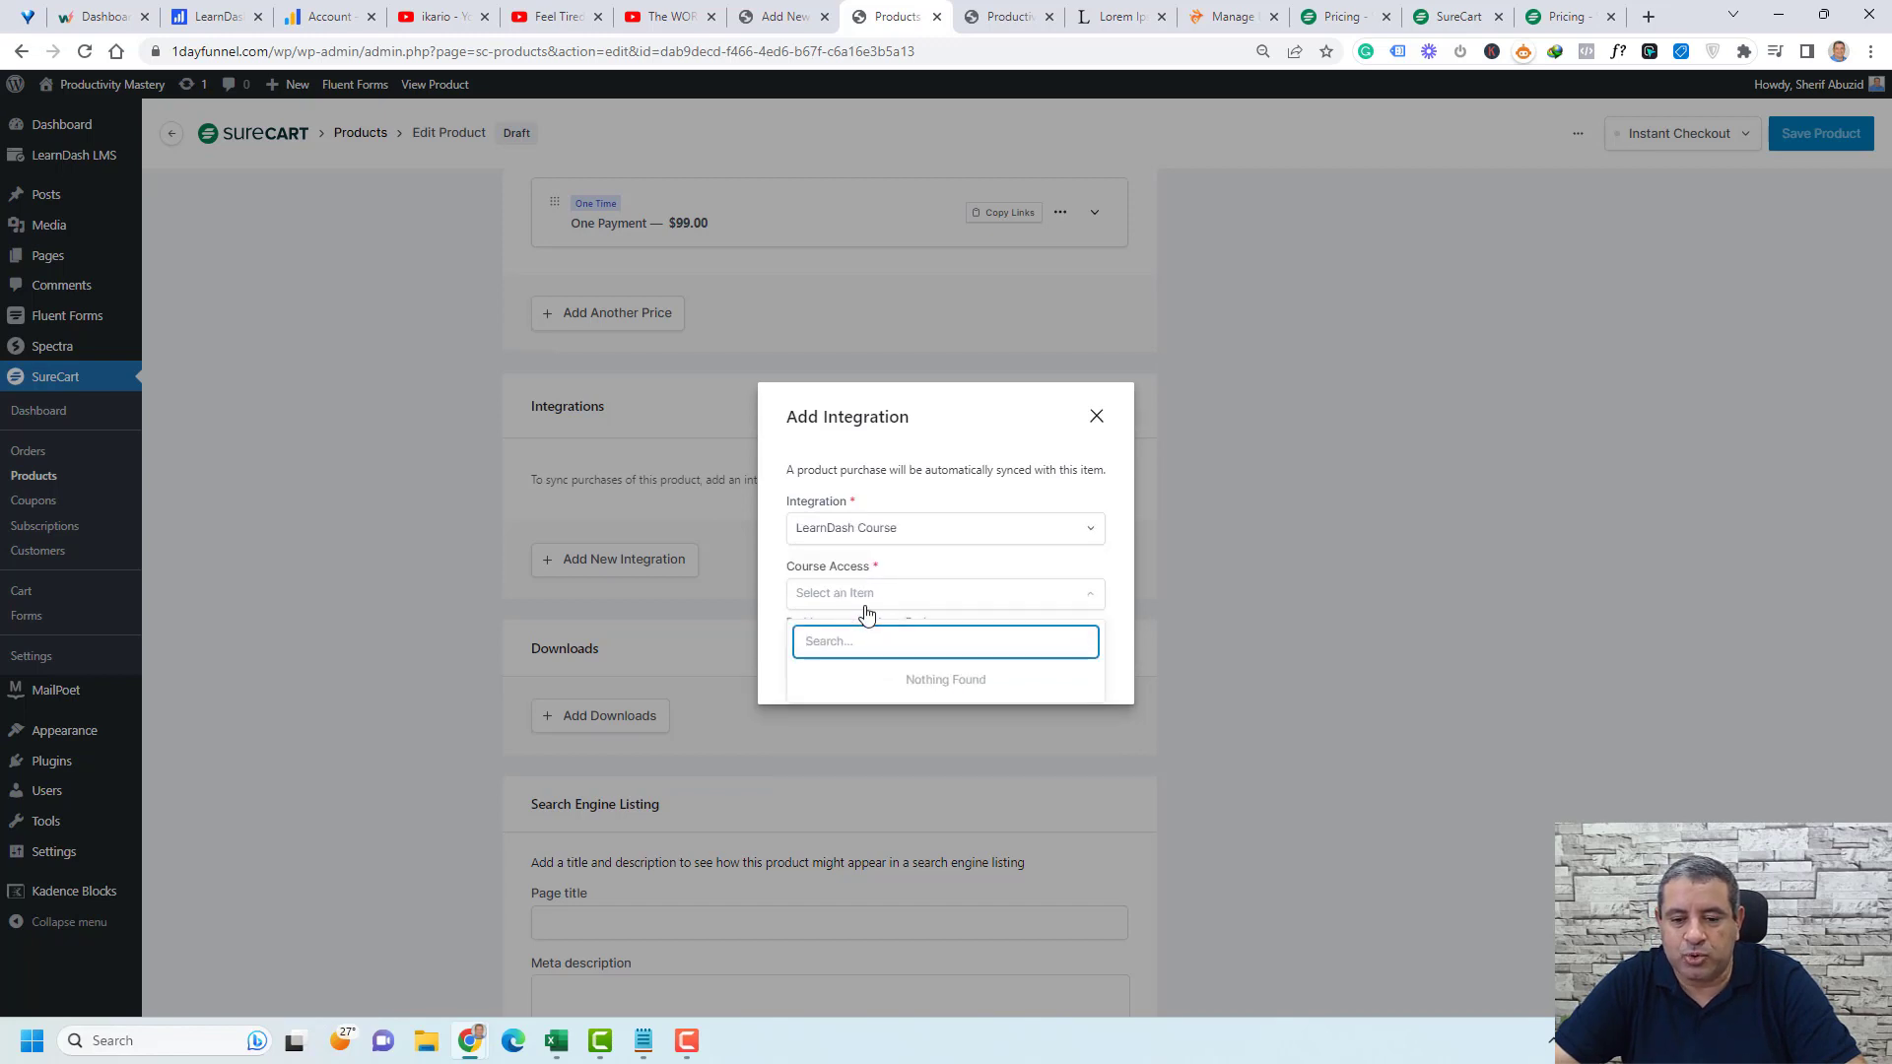
text(Pro)
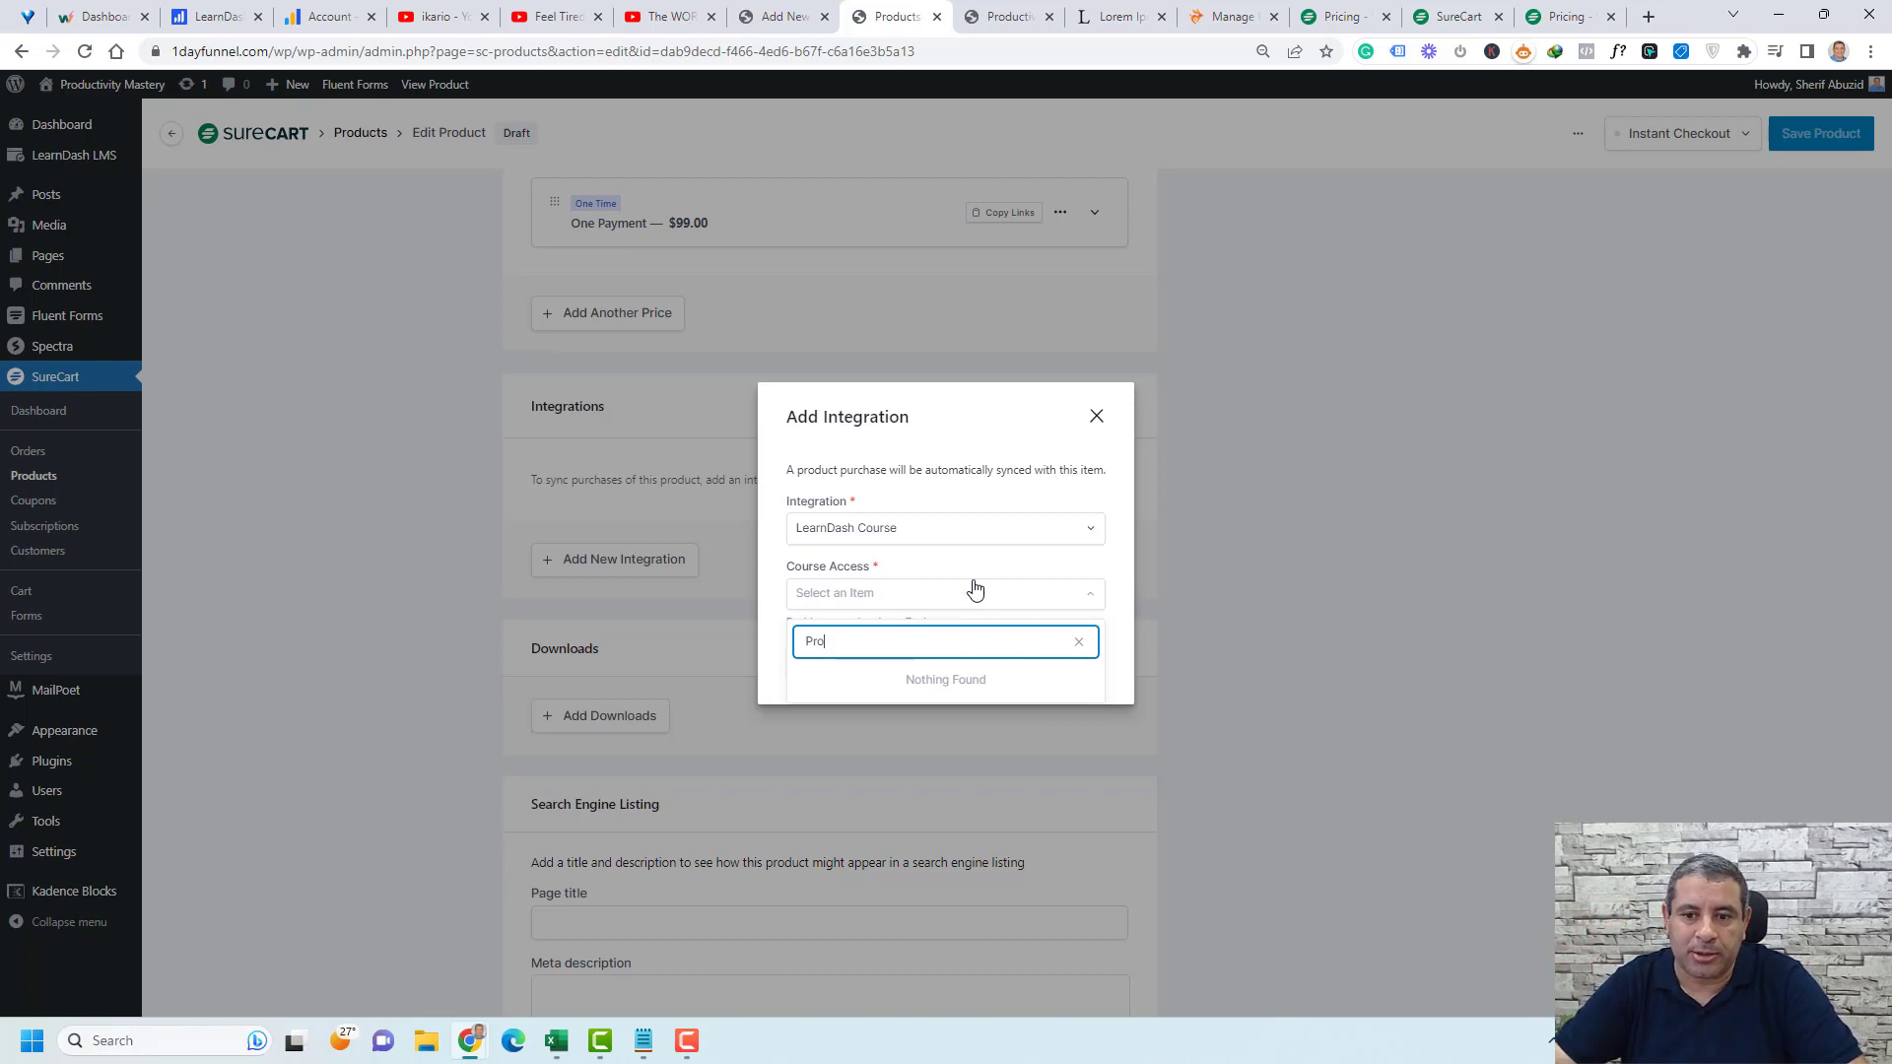
click(1097, 417)
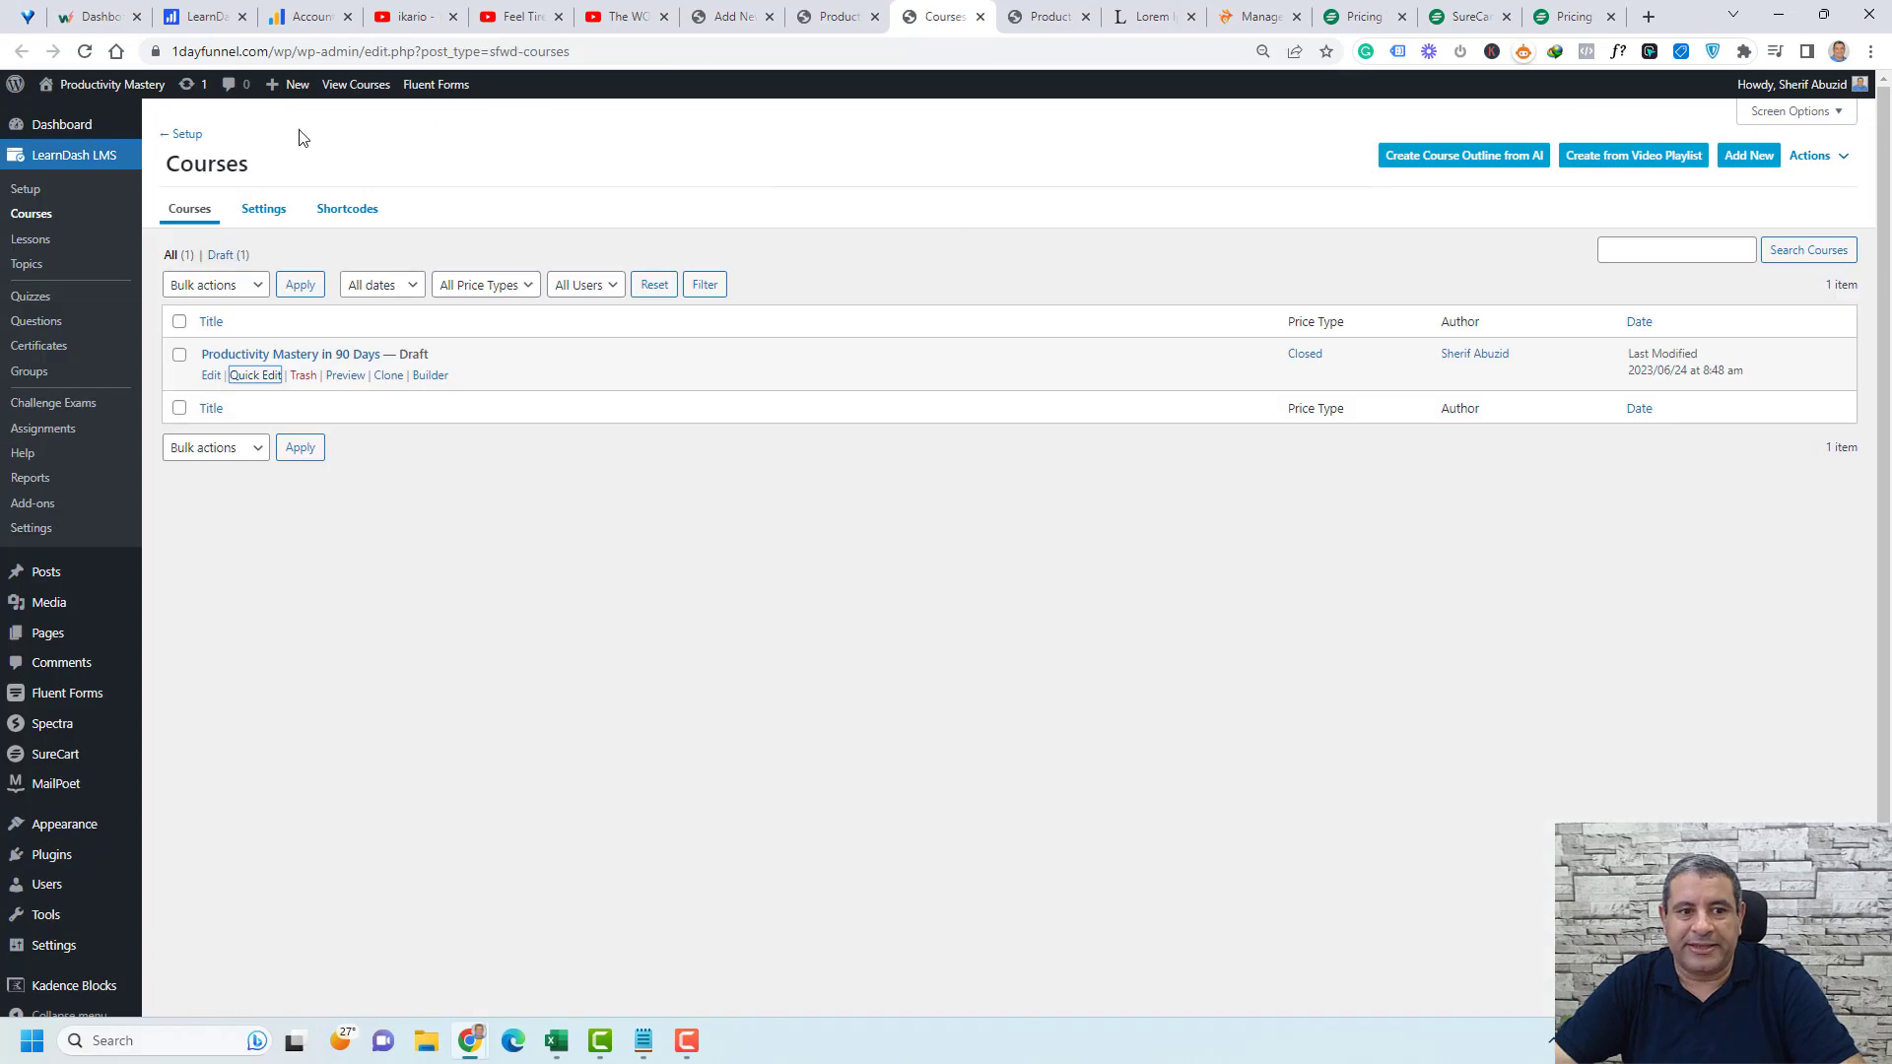
- Set the status of the Productivity Mastery in 90 Days course to Published from the LearnDash courses list and update it
click(248, 377)
click(1293, 504)
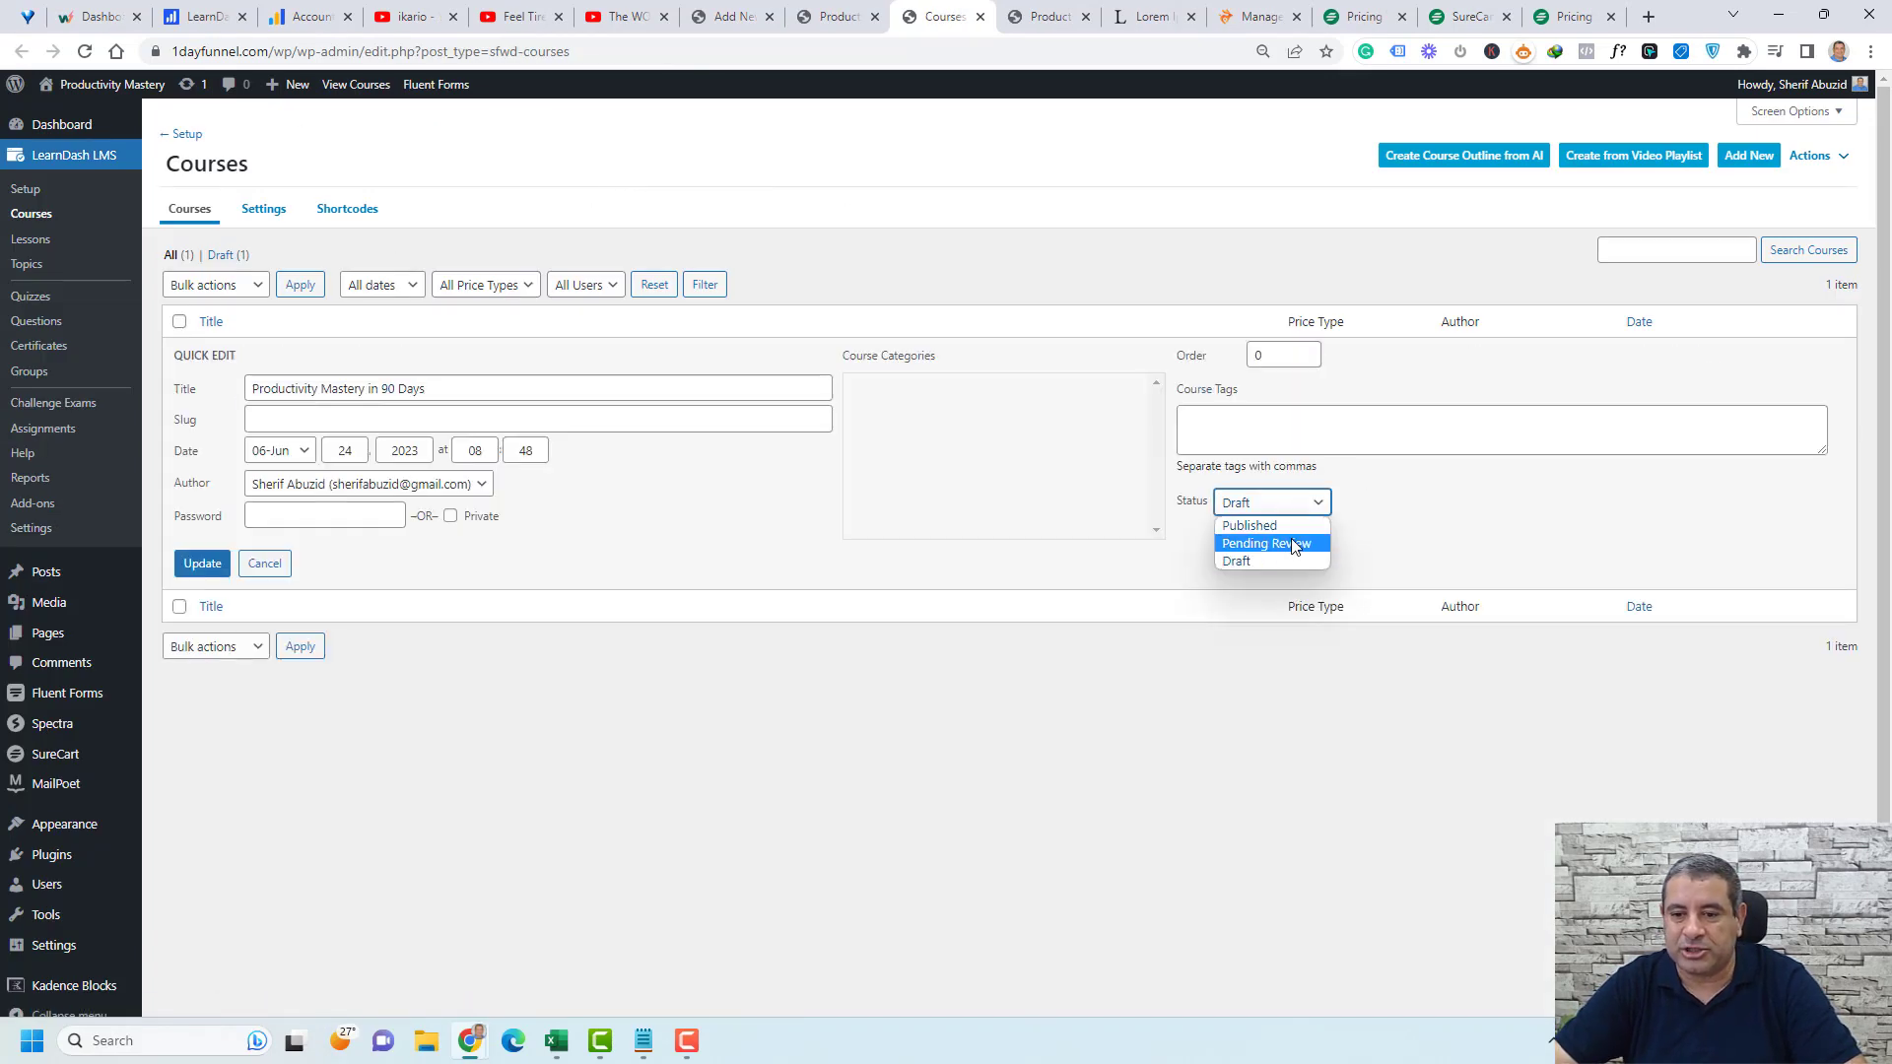
click(1299, 526)
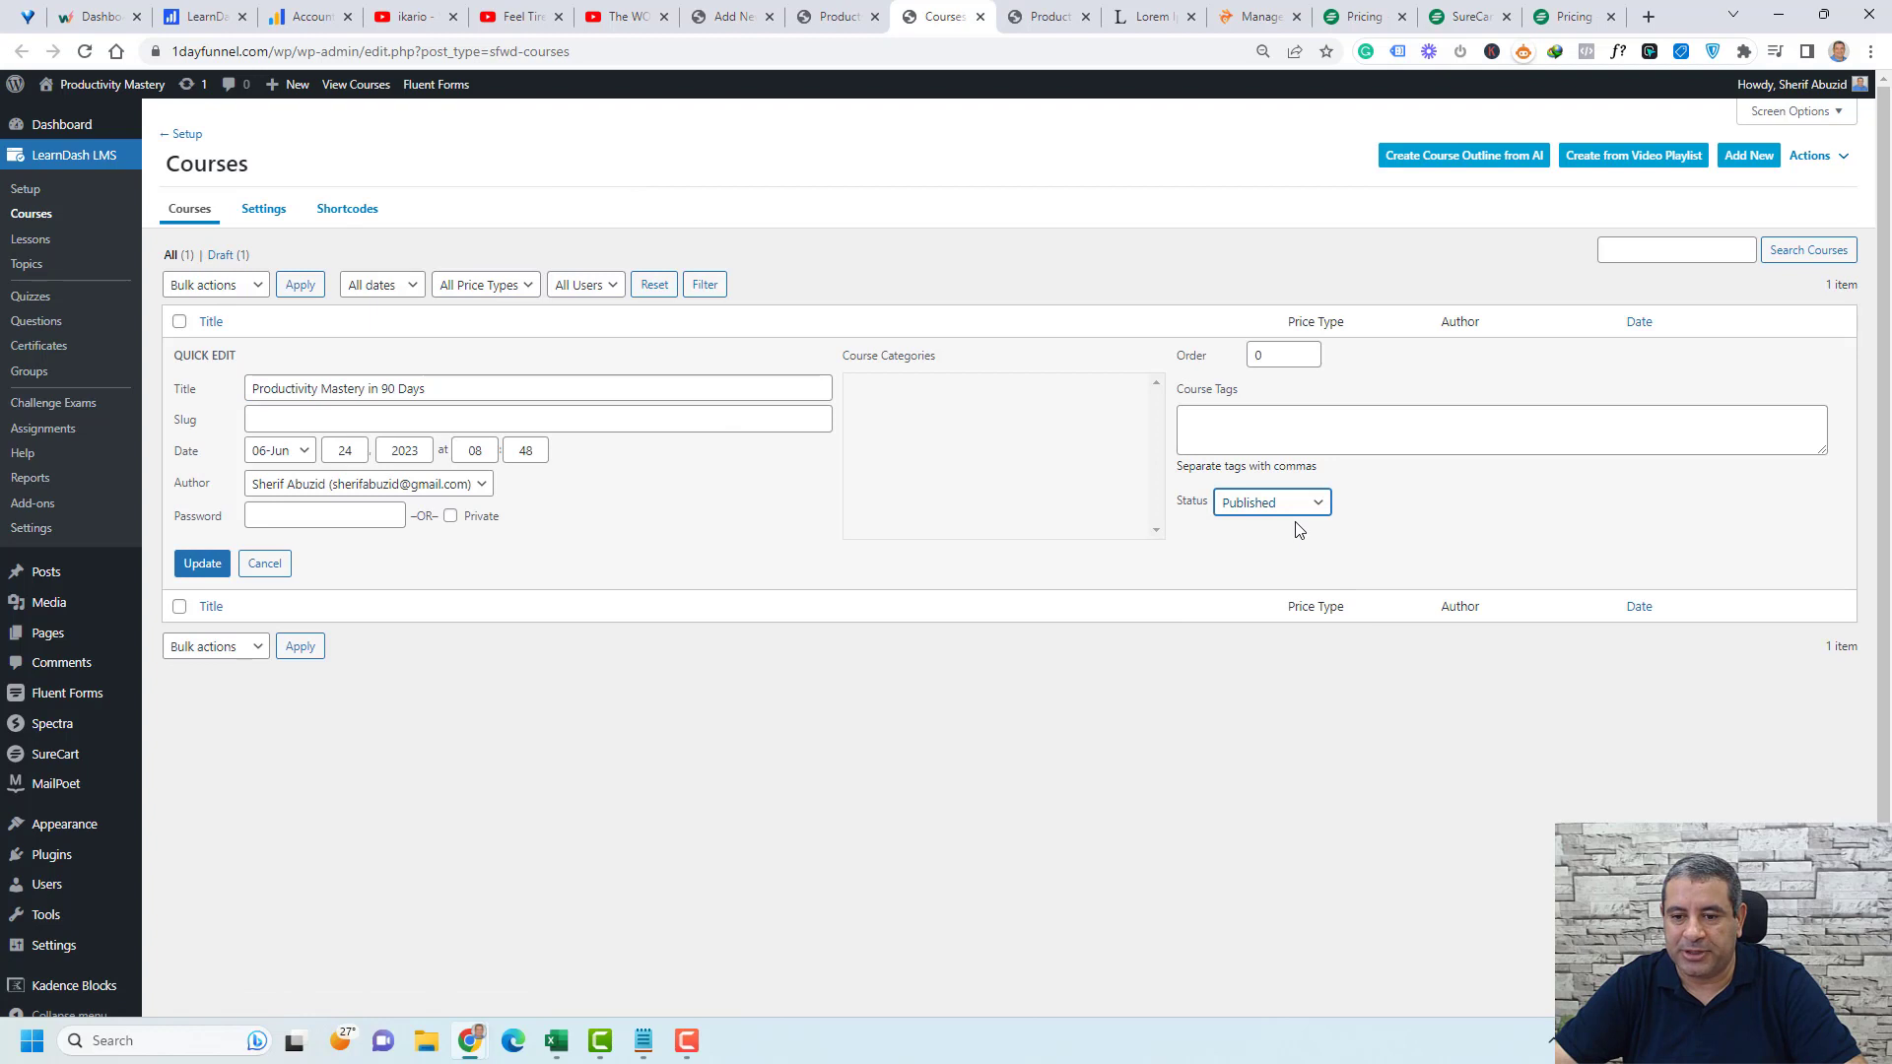
click(200, 562)
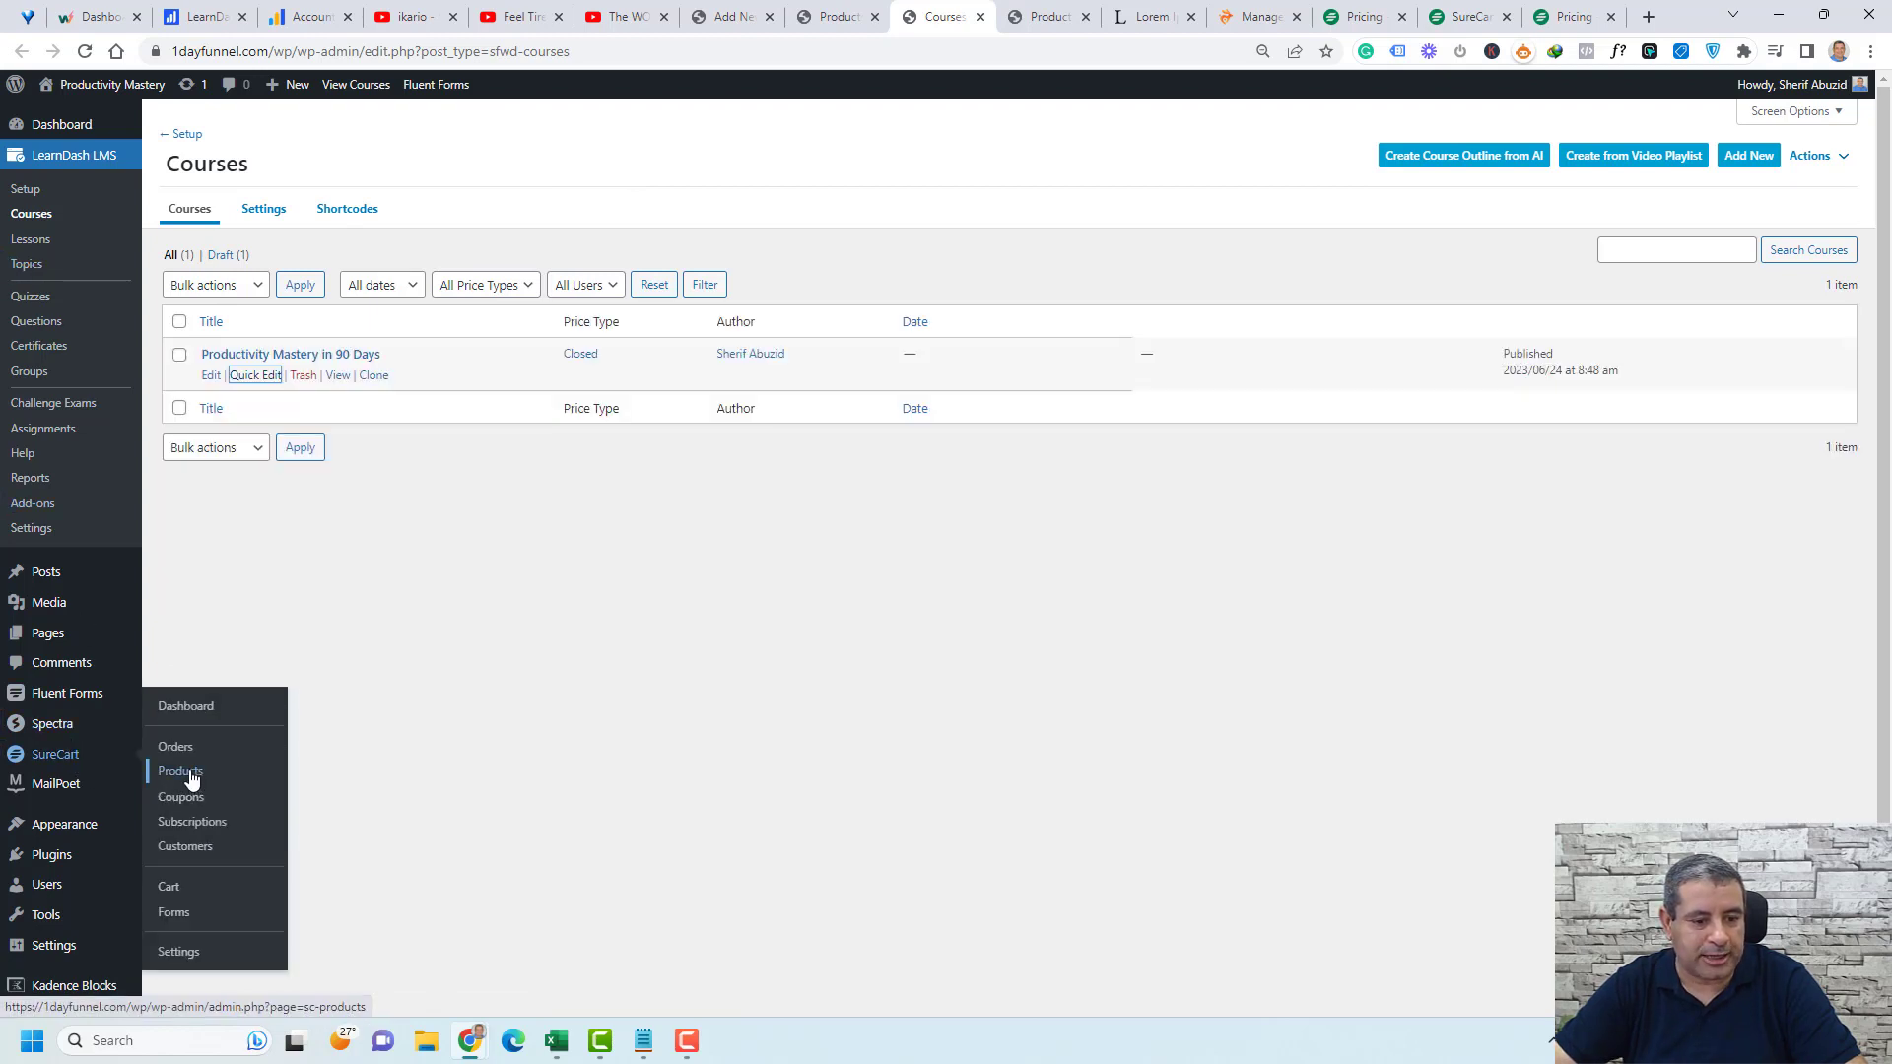
- Return to the SureCart products and open Productivity Course for editing in a new tab
click(187, 777)
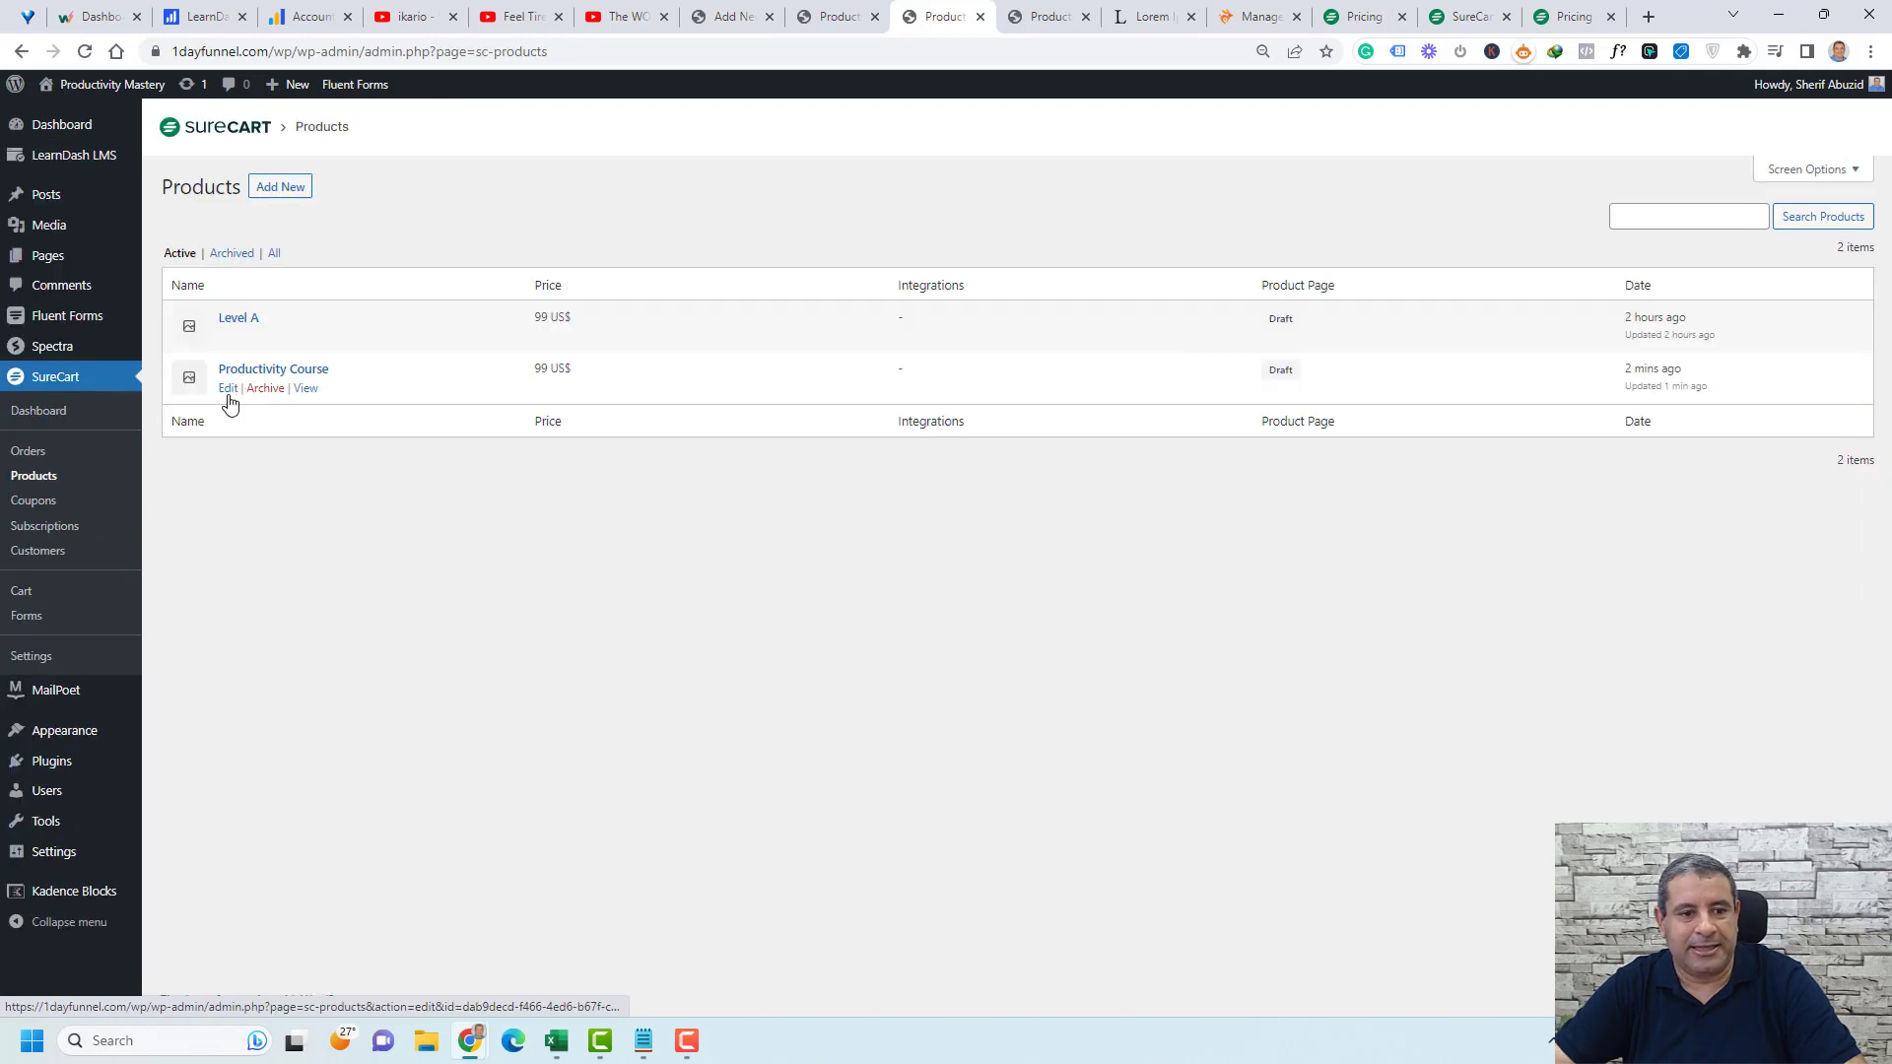
right_click(227, 390)
click(264, 416)
key(ctrl+Tab)
- Add a LearnDash Course integration to the Productivity Course product, granting access to the Productivity Mastery in 90 Days course
scroll(1051, 507, down, 5)
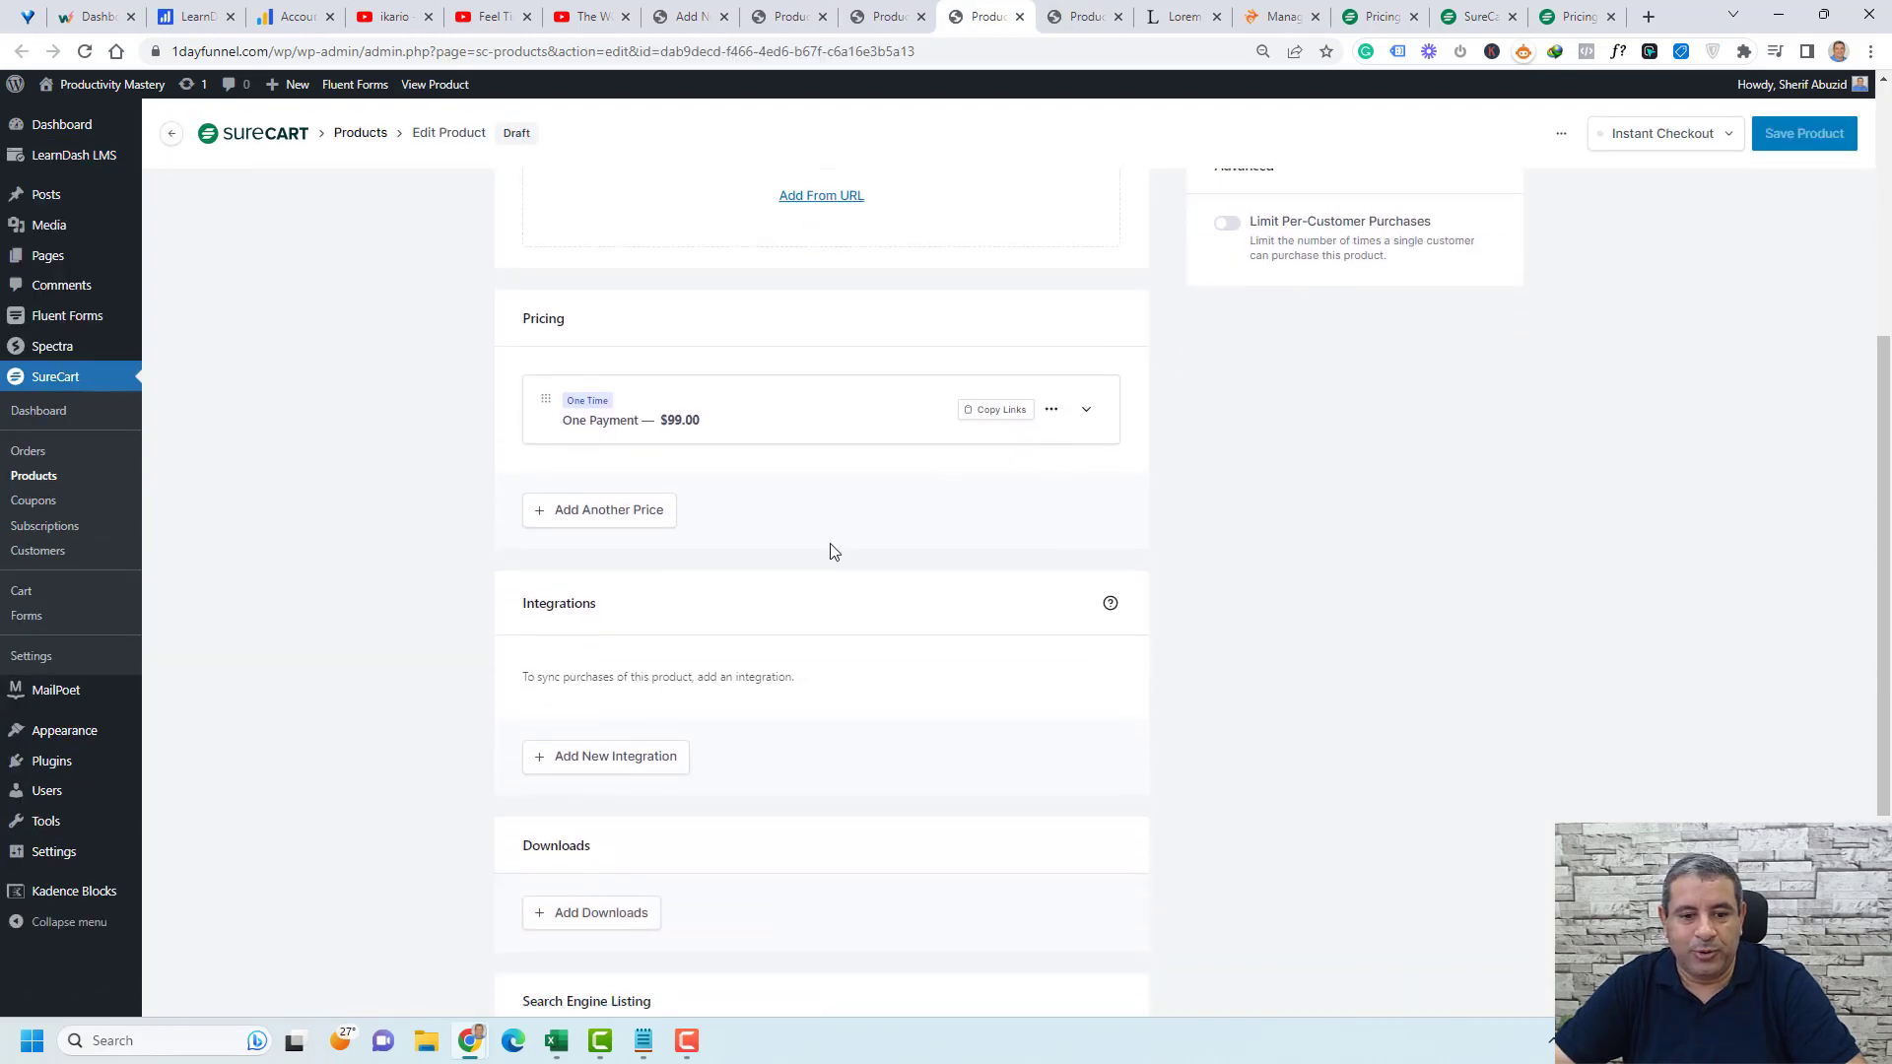
scroll(808, 609, down, 3)
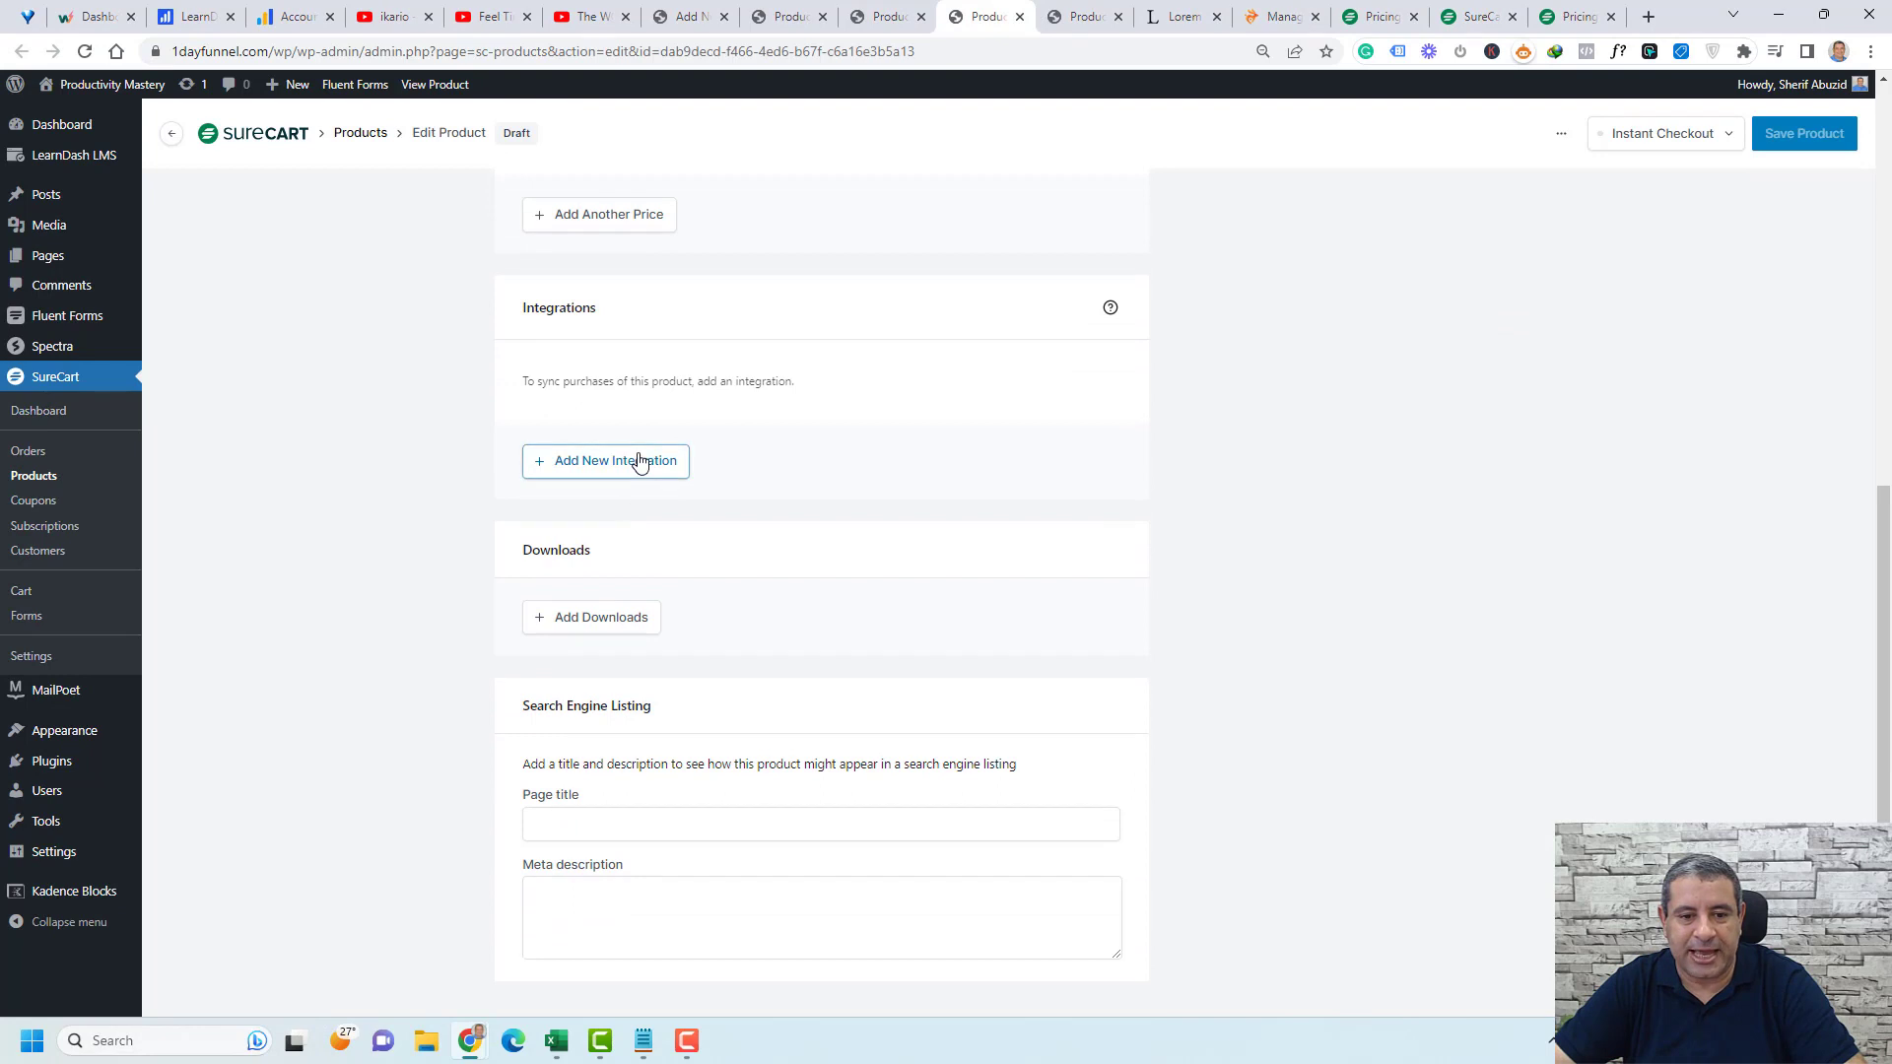
click(638, 461)
click(912, 570)
click(985, 655)
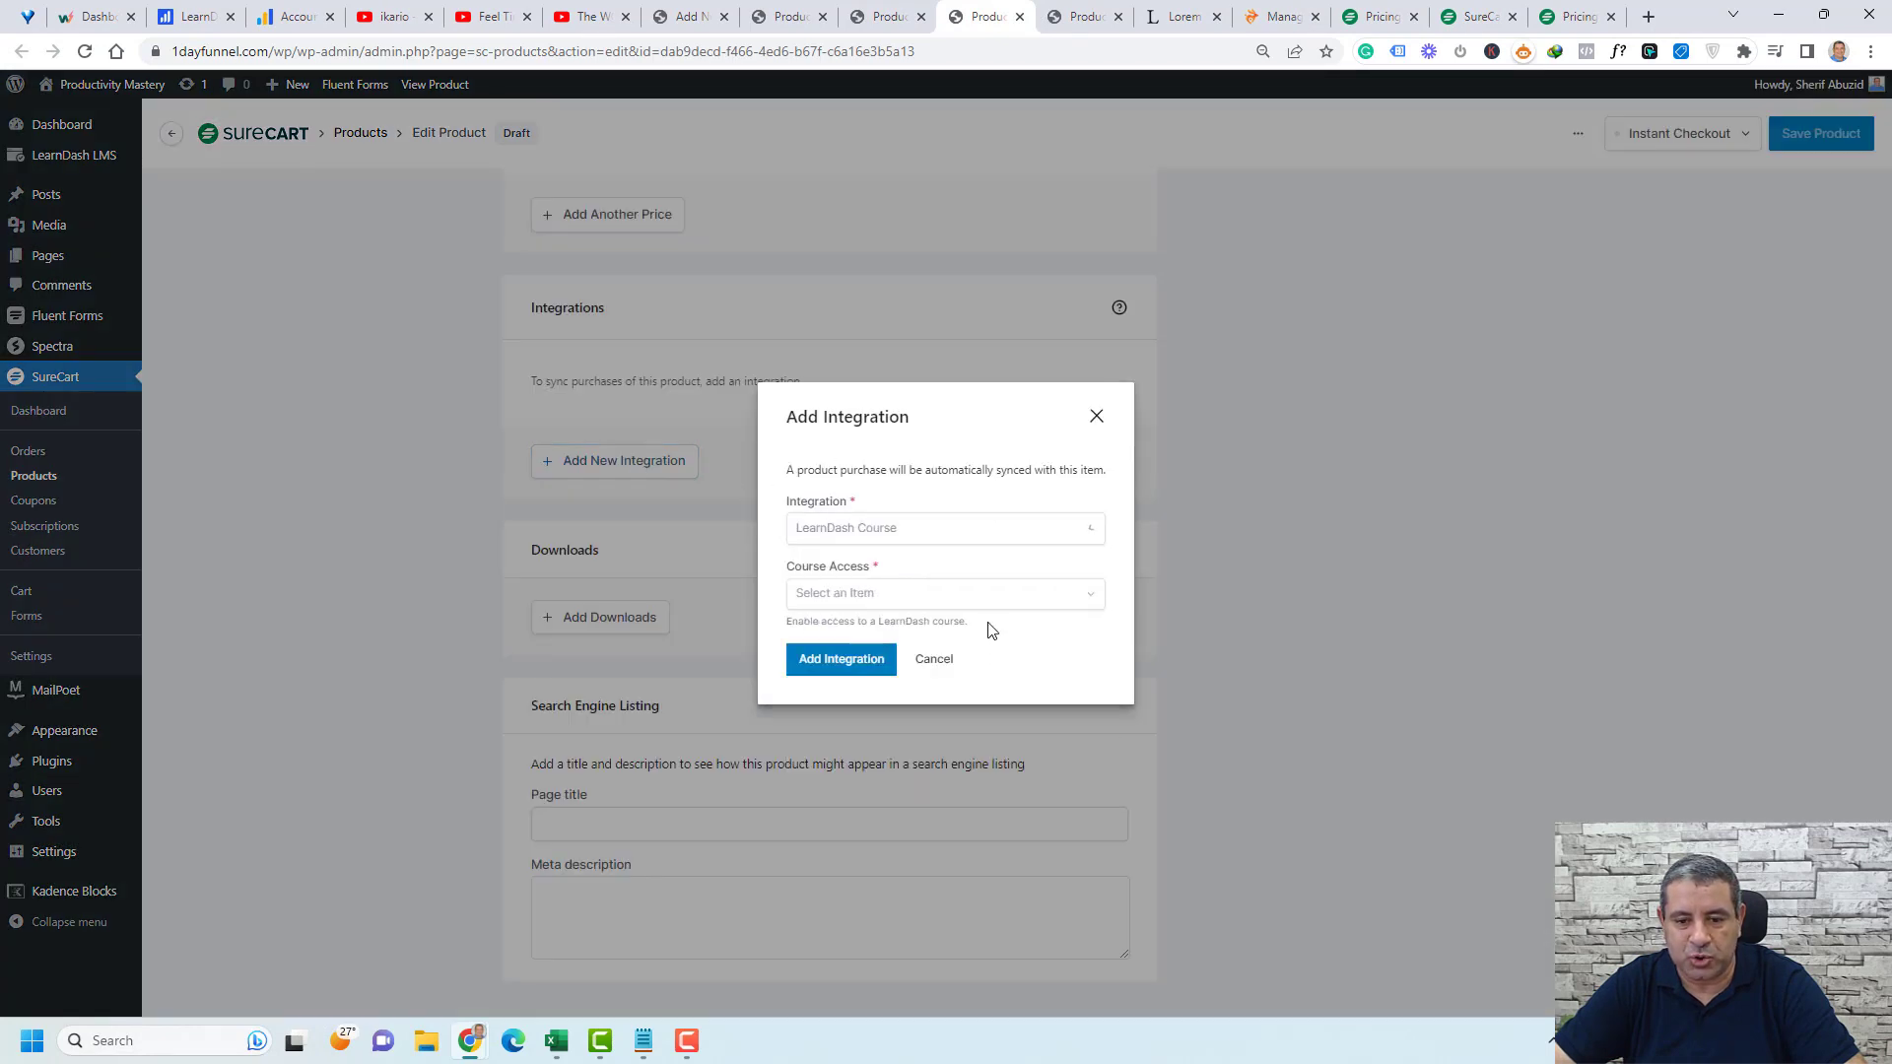
click(969, 598)
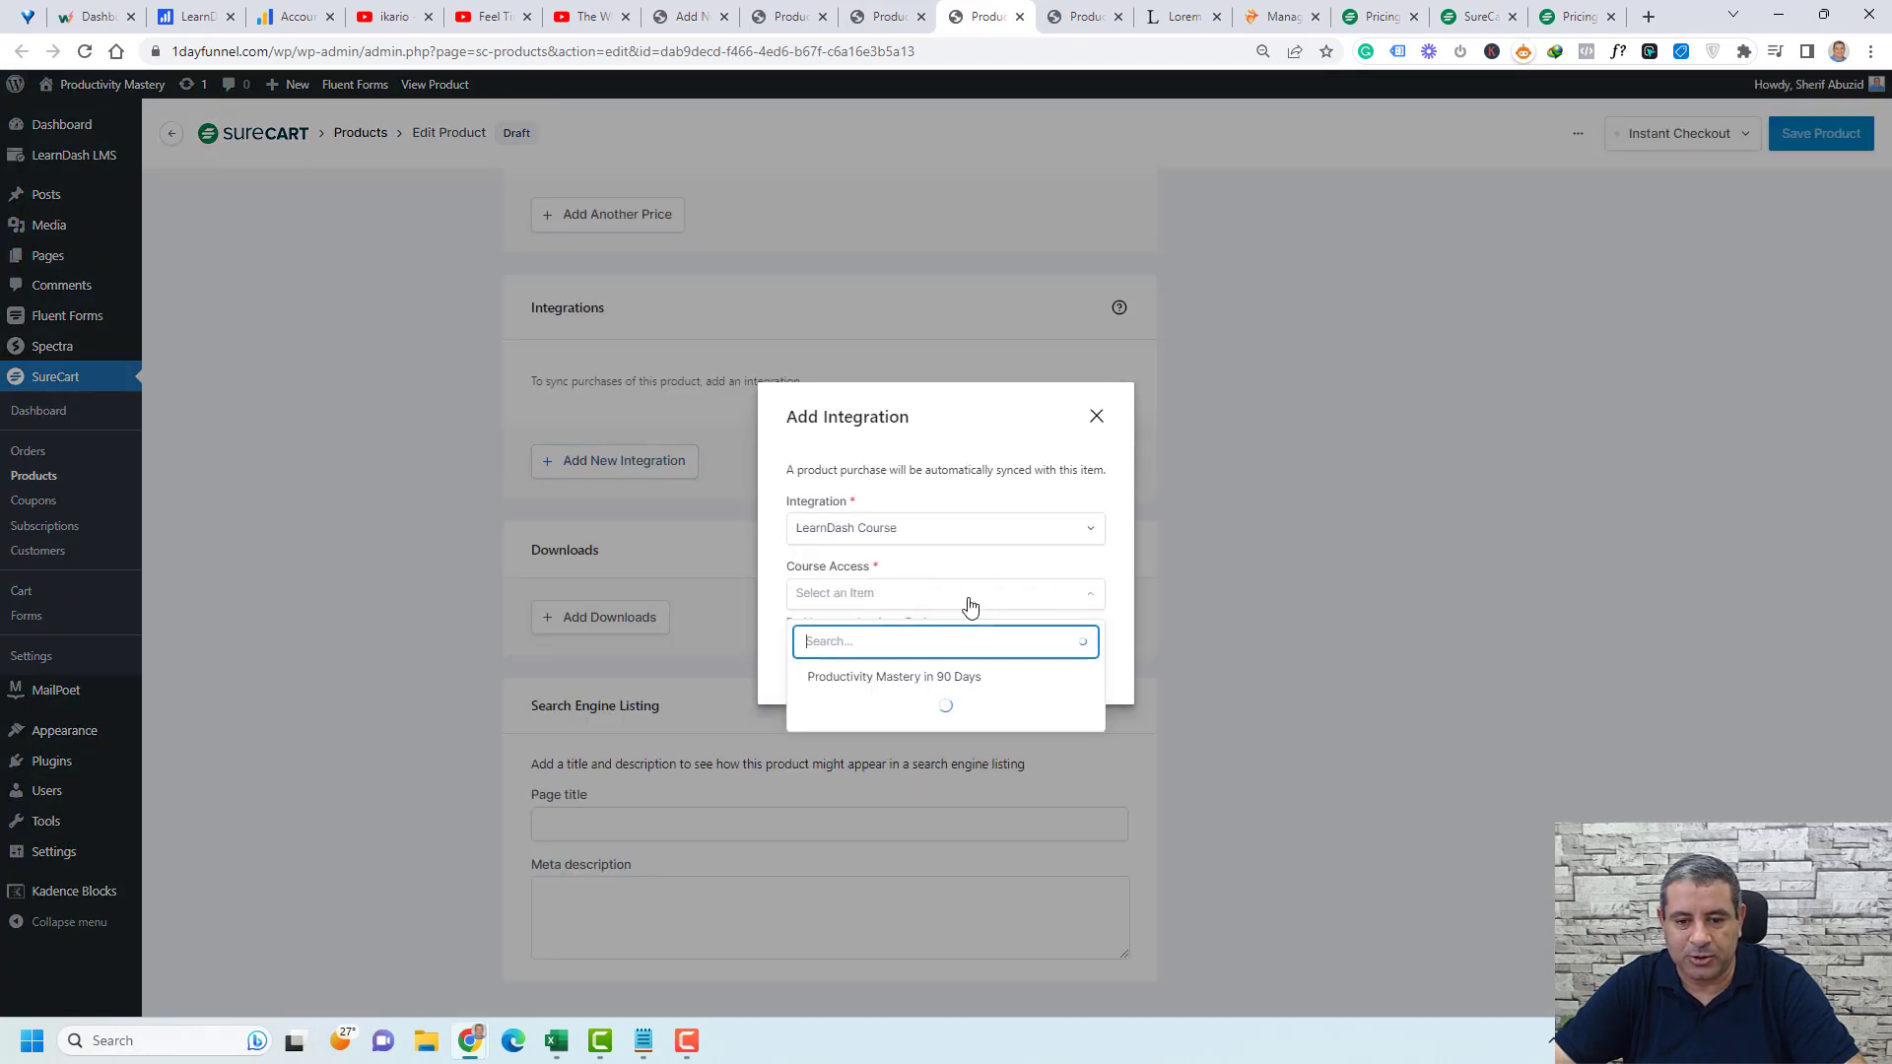
click(955, 678)
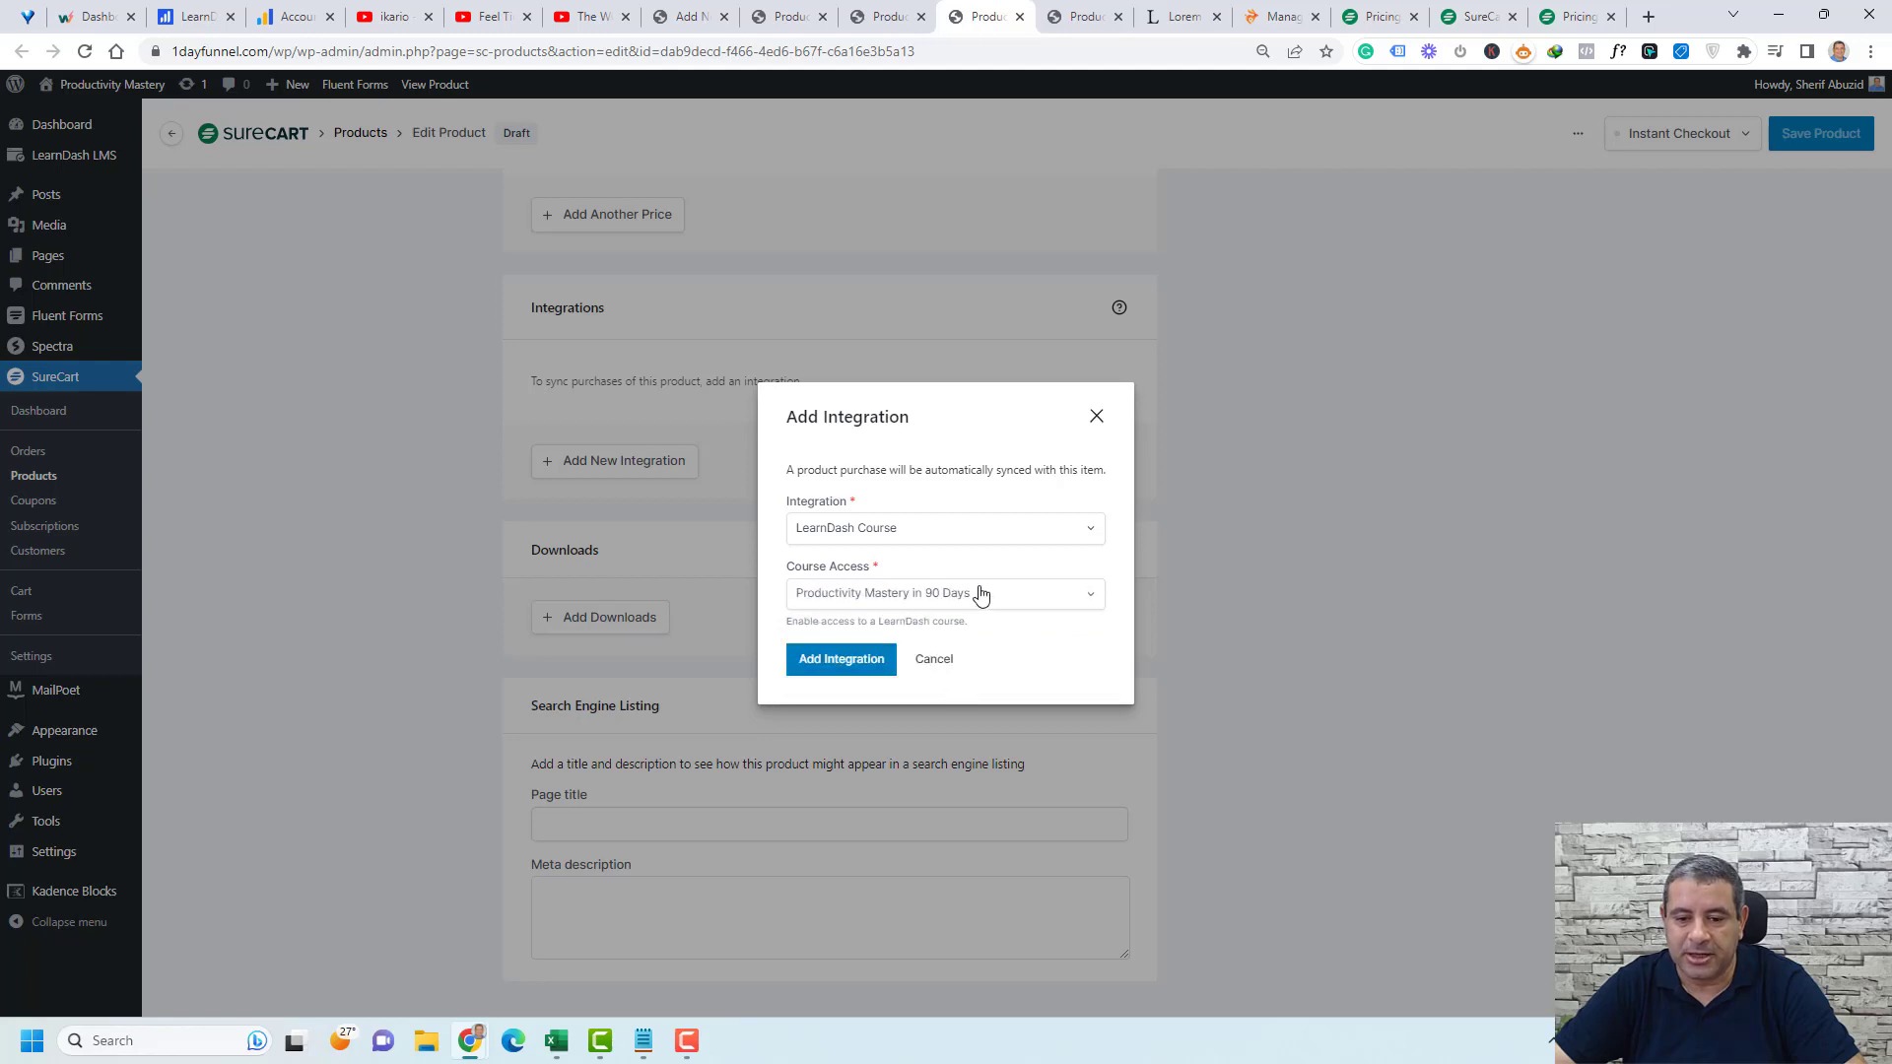
click(845, 661)
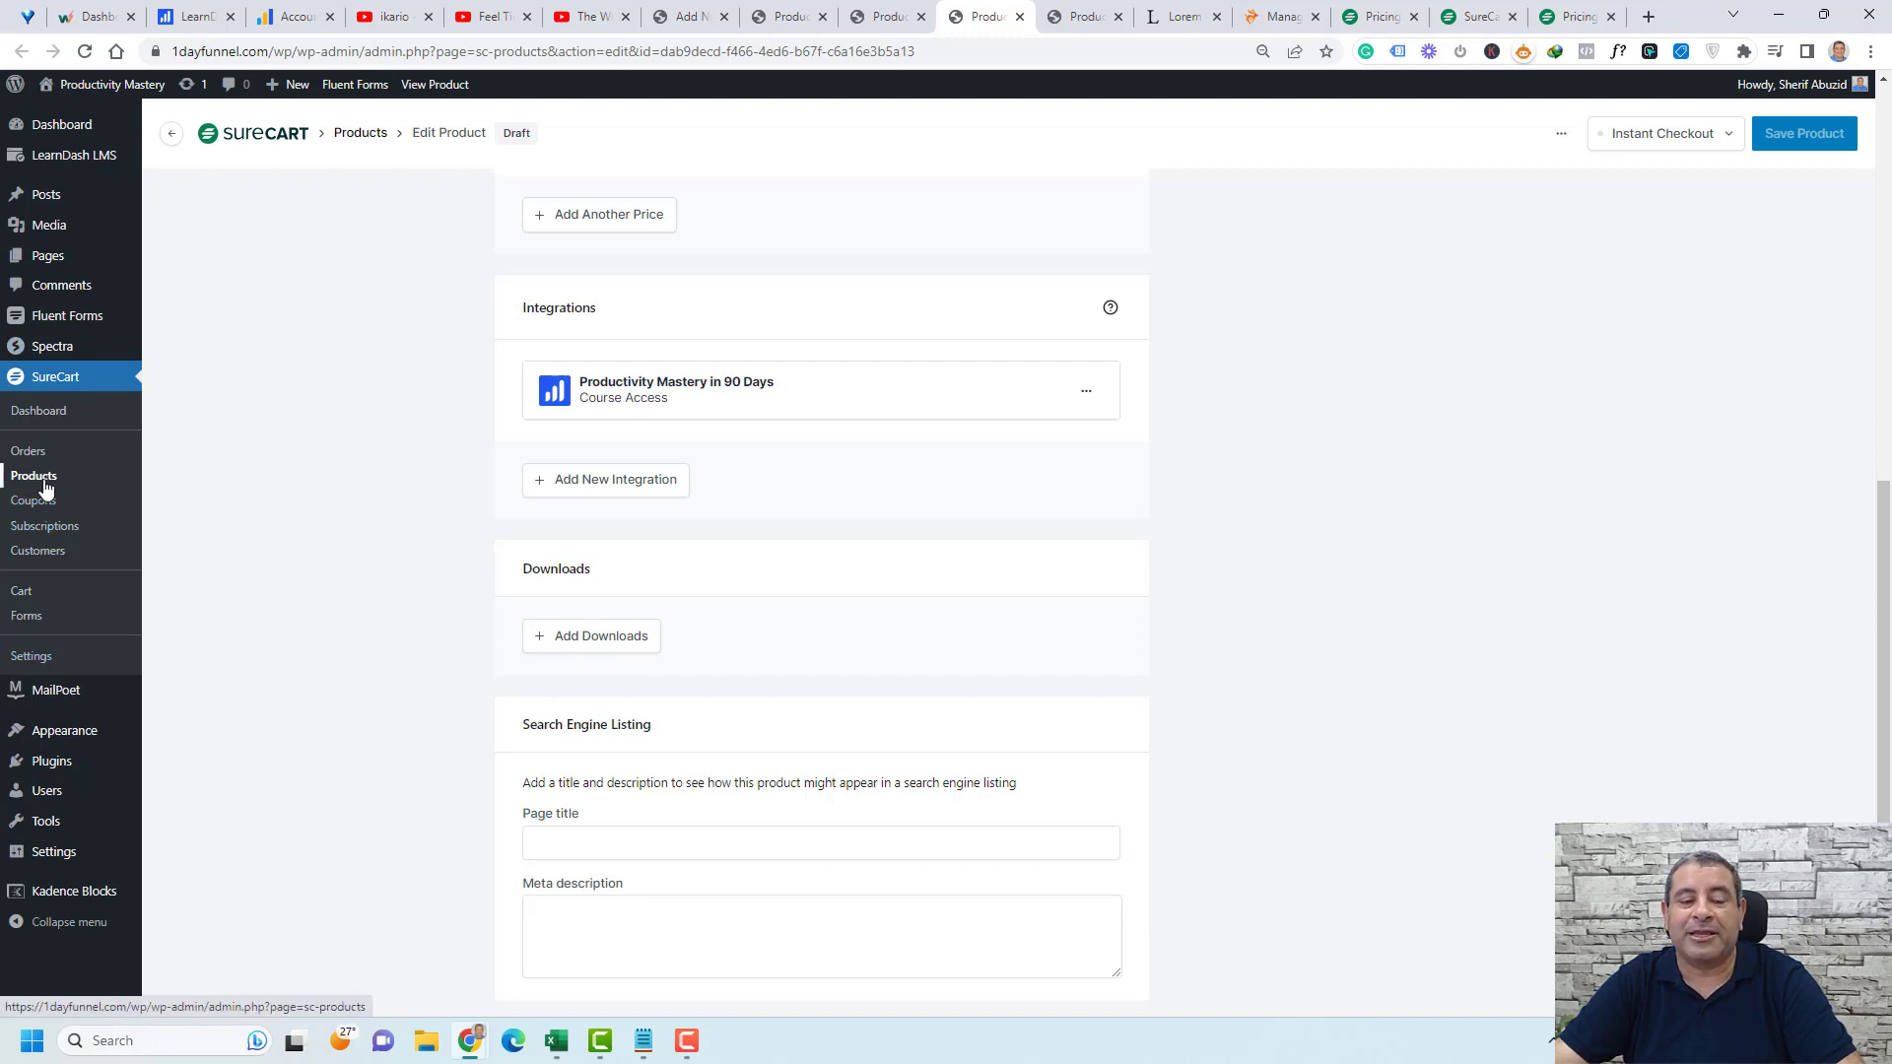
- Examine the available payment processors in the SureCart settings
click(42, 658)
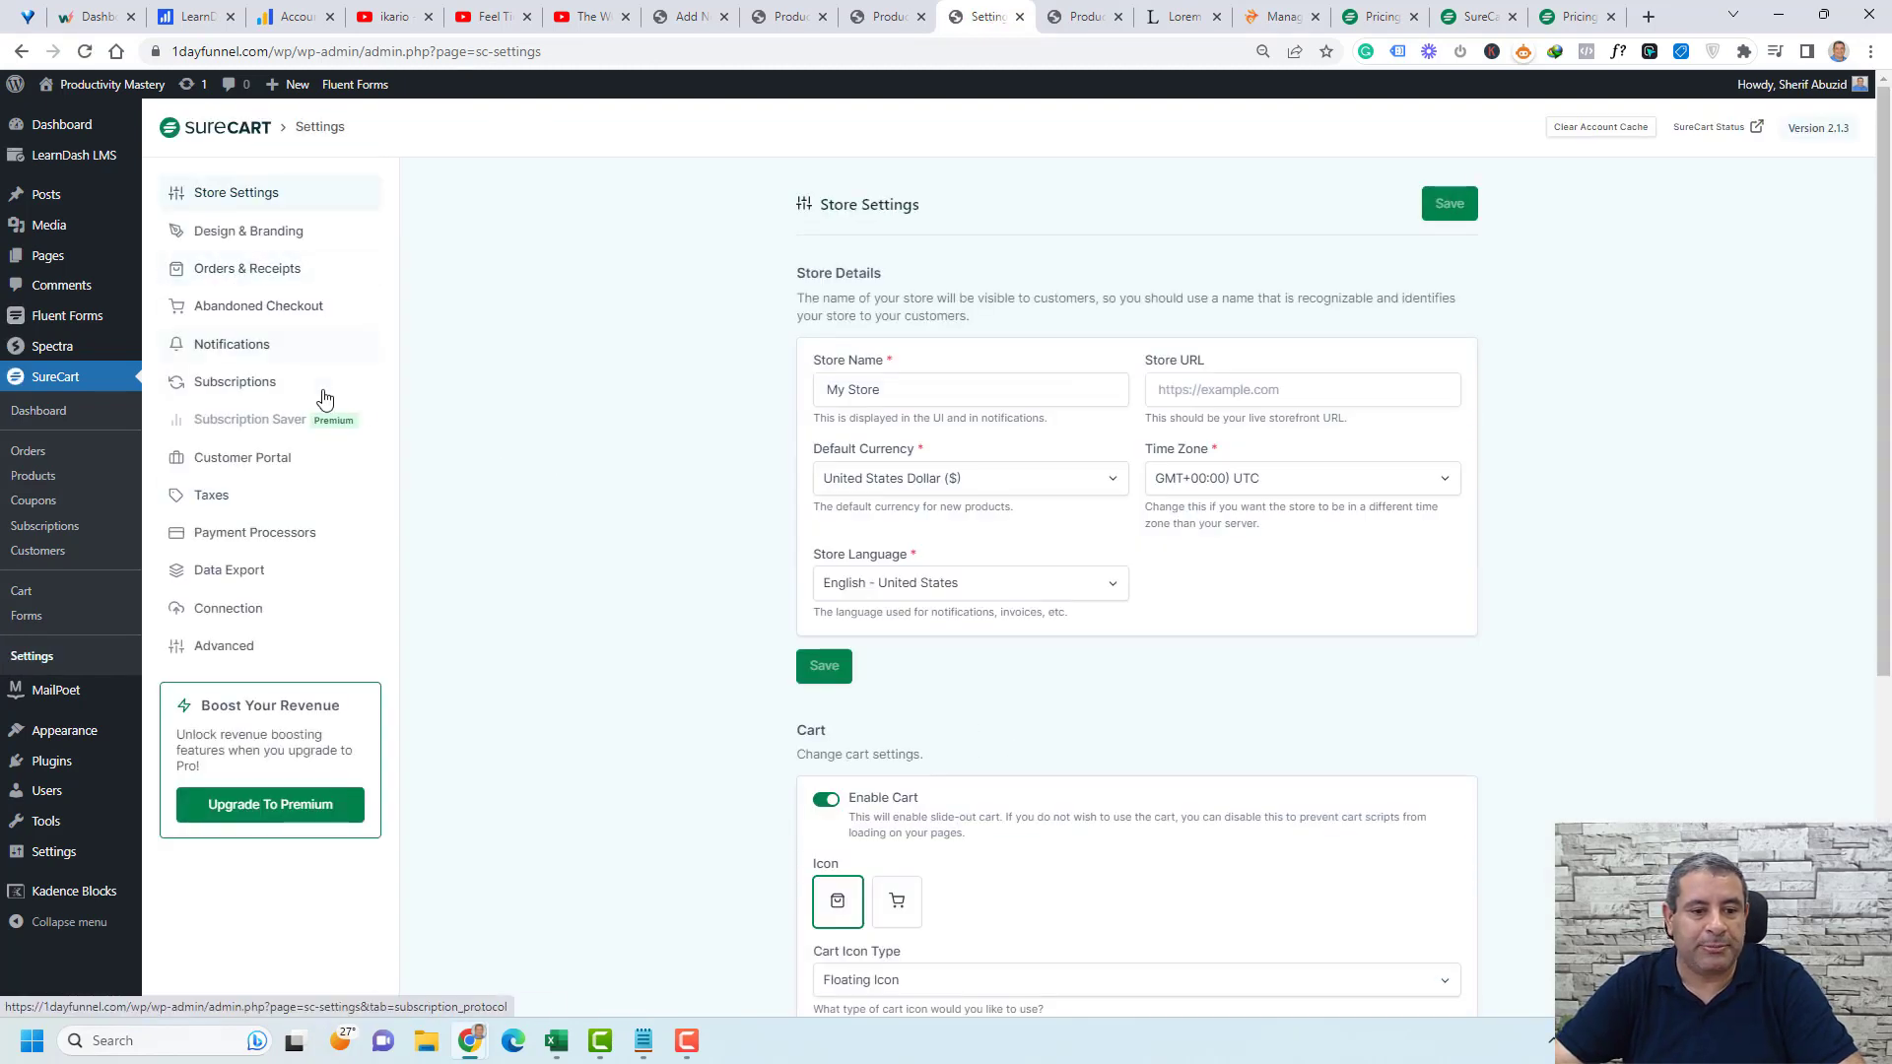
click(284, 538)
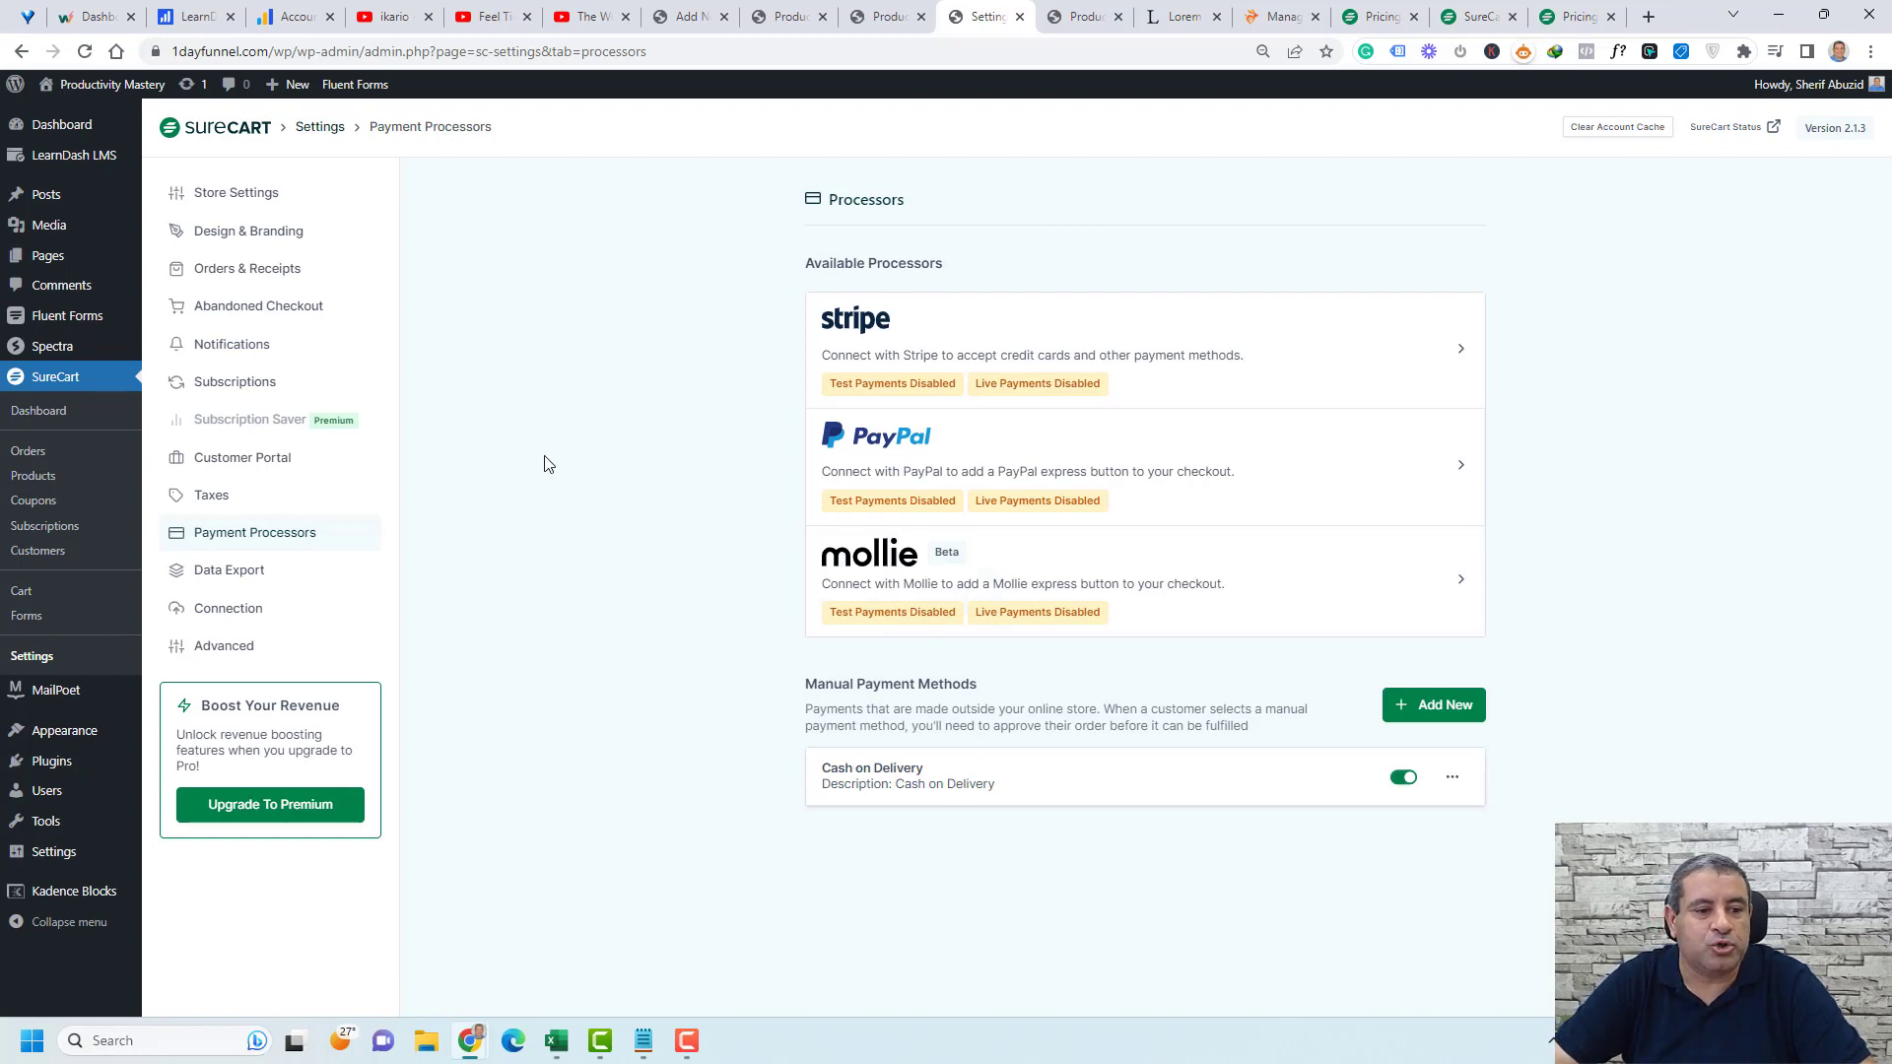
- Start a new SureCart checkout form titled Productivity Course, using the Default starting design
click(30, 615)
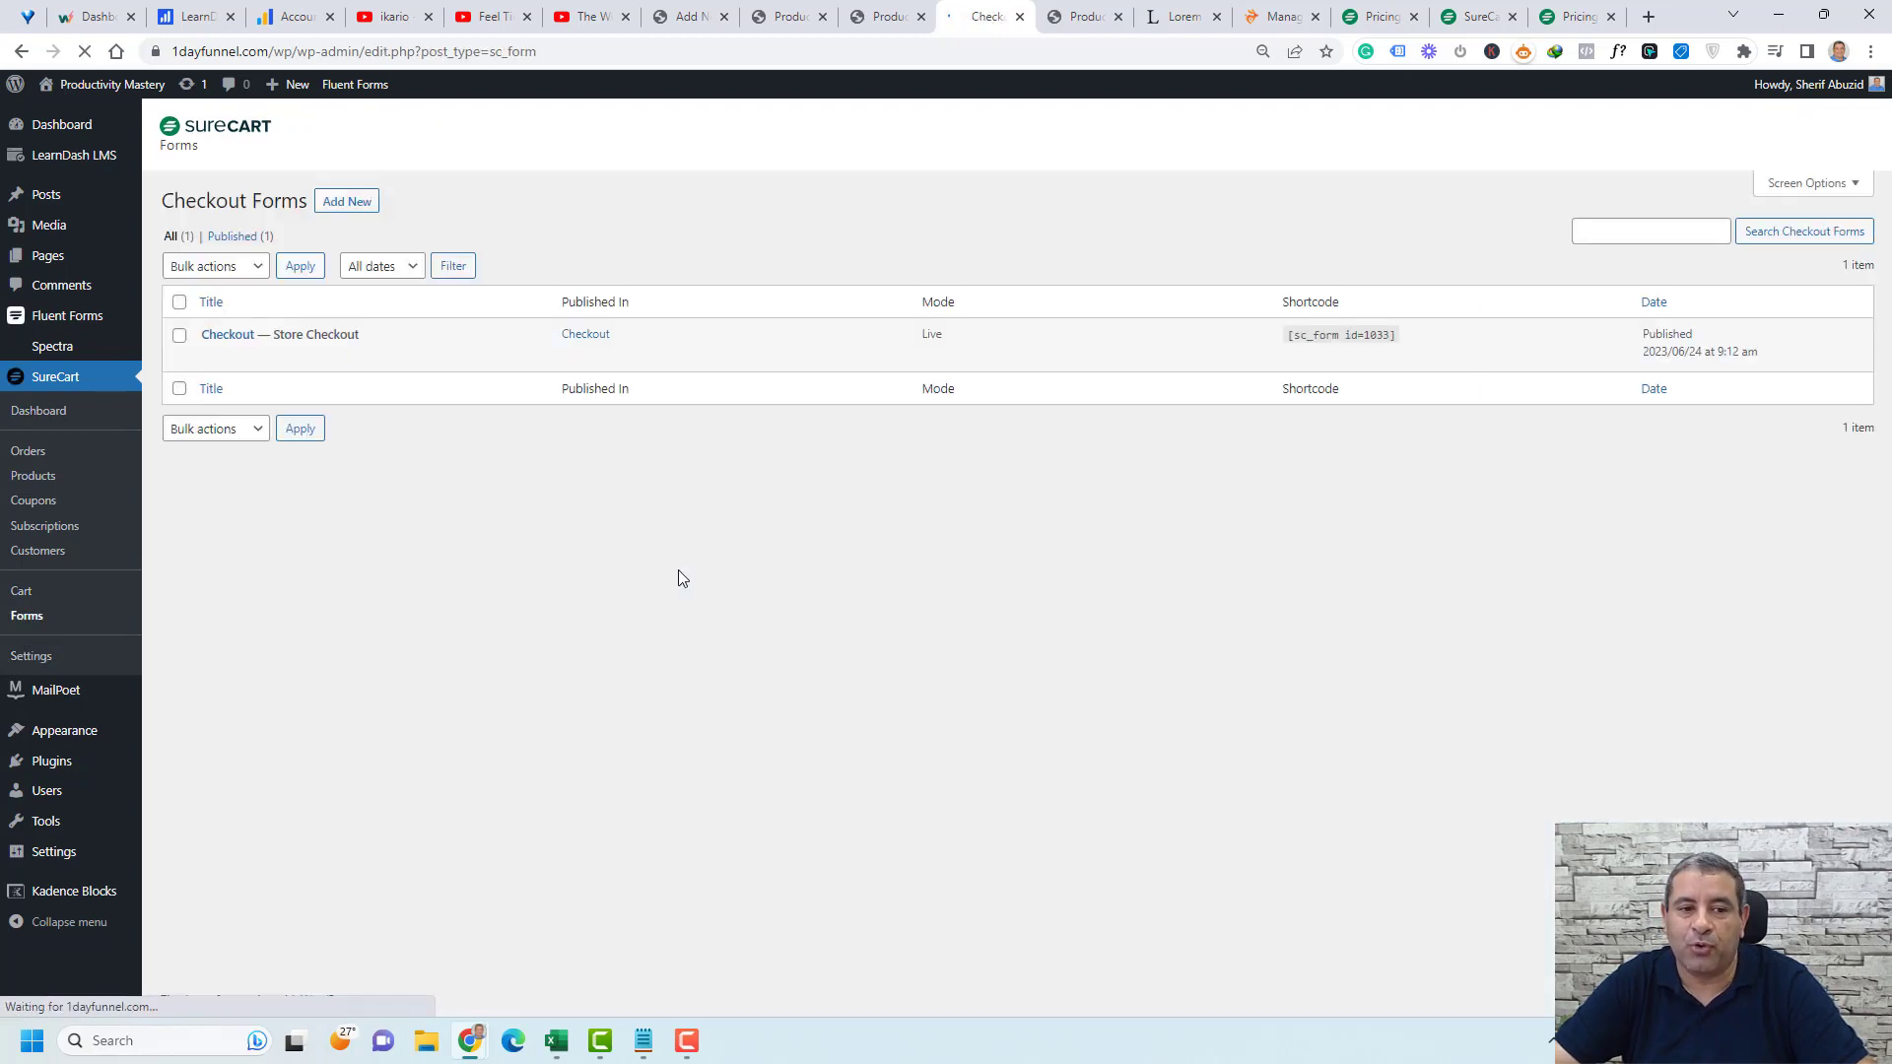
click(348, 196)
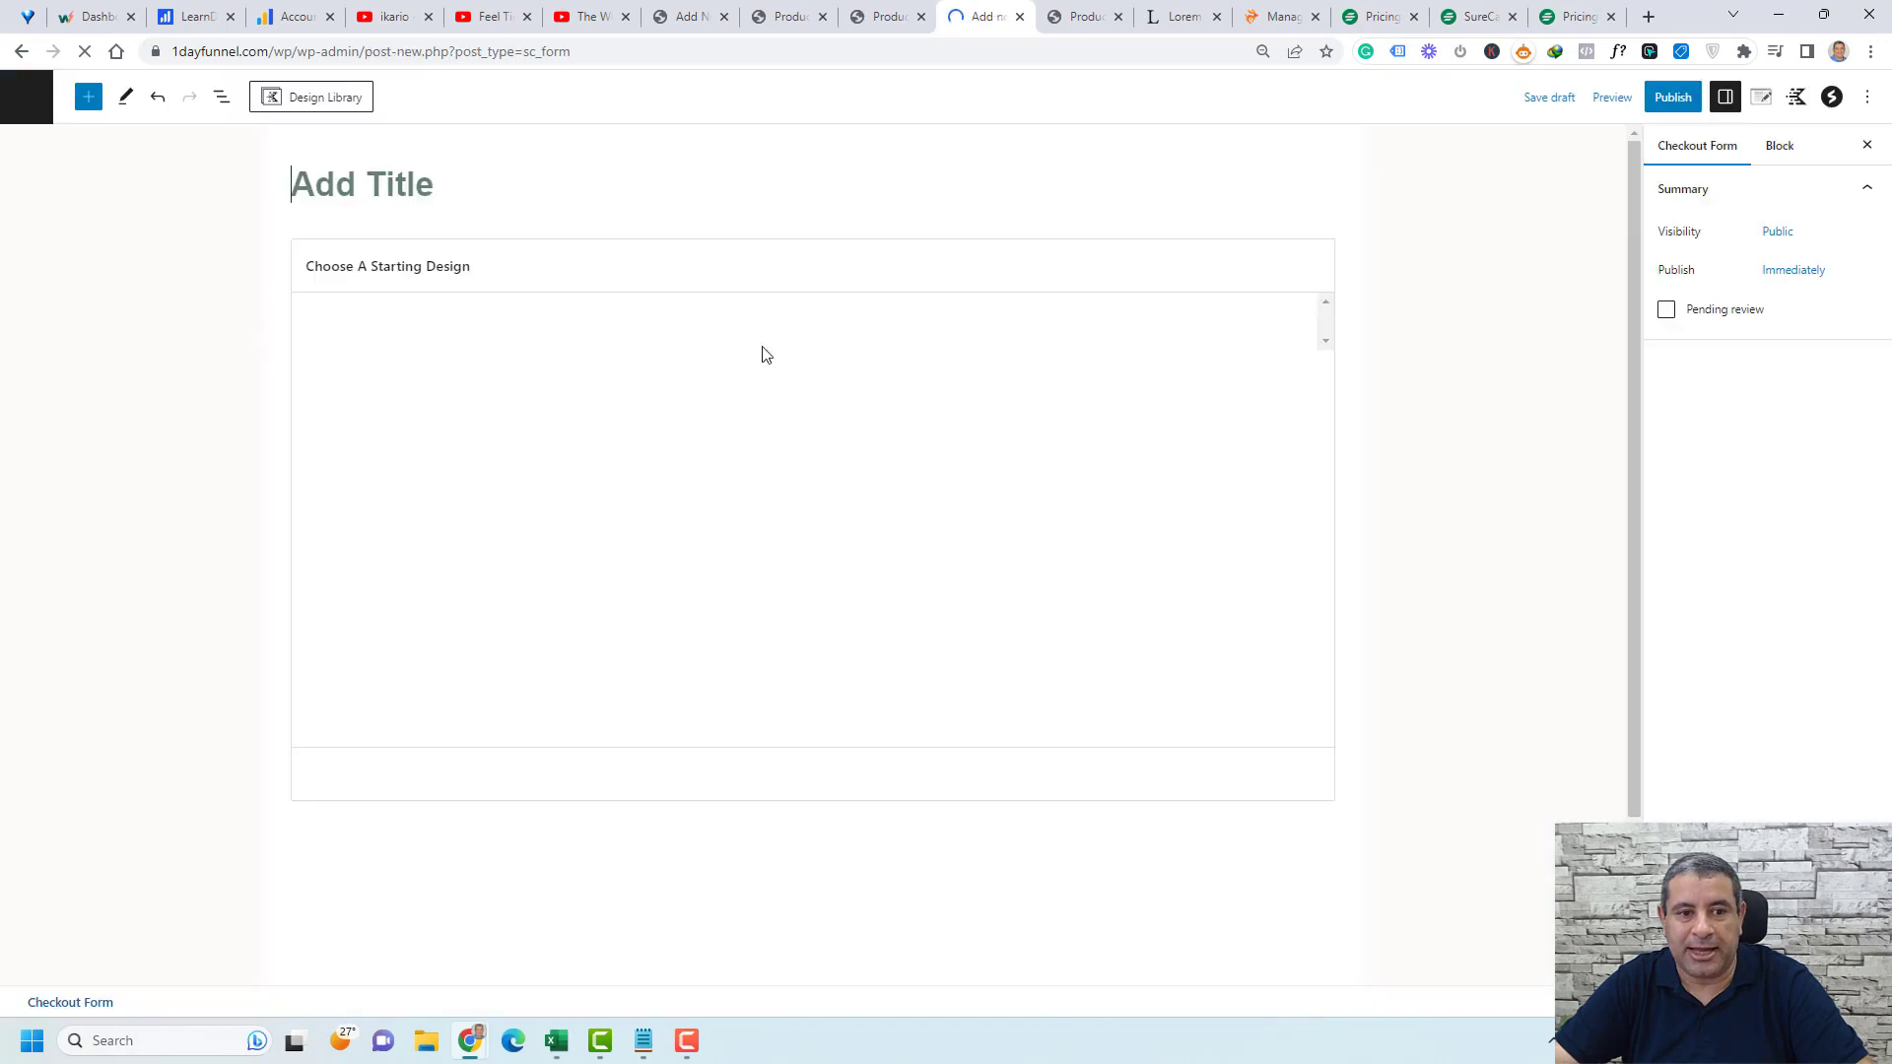
text(Productivity Course)
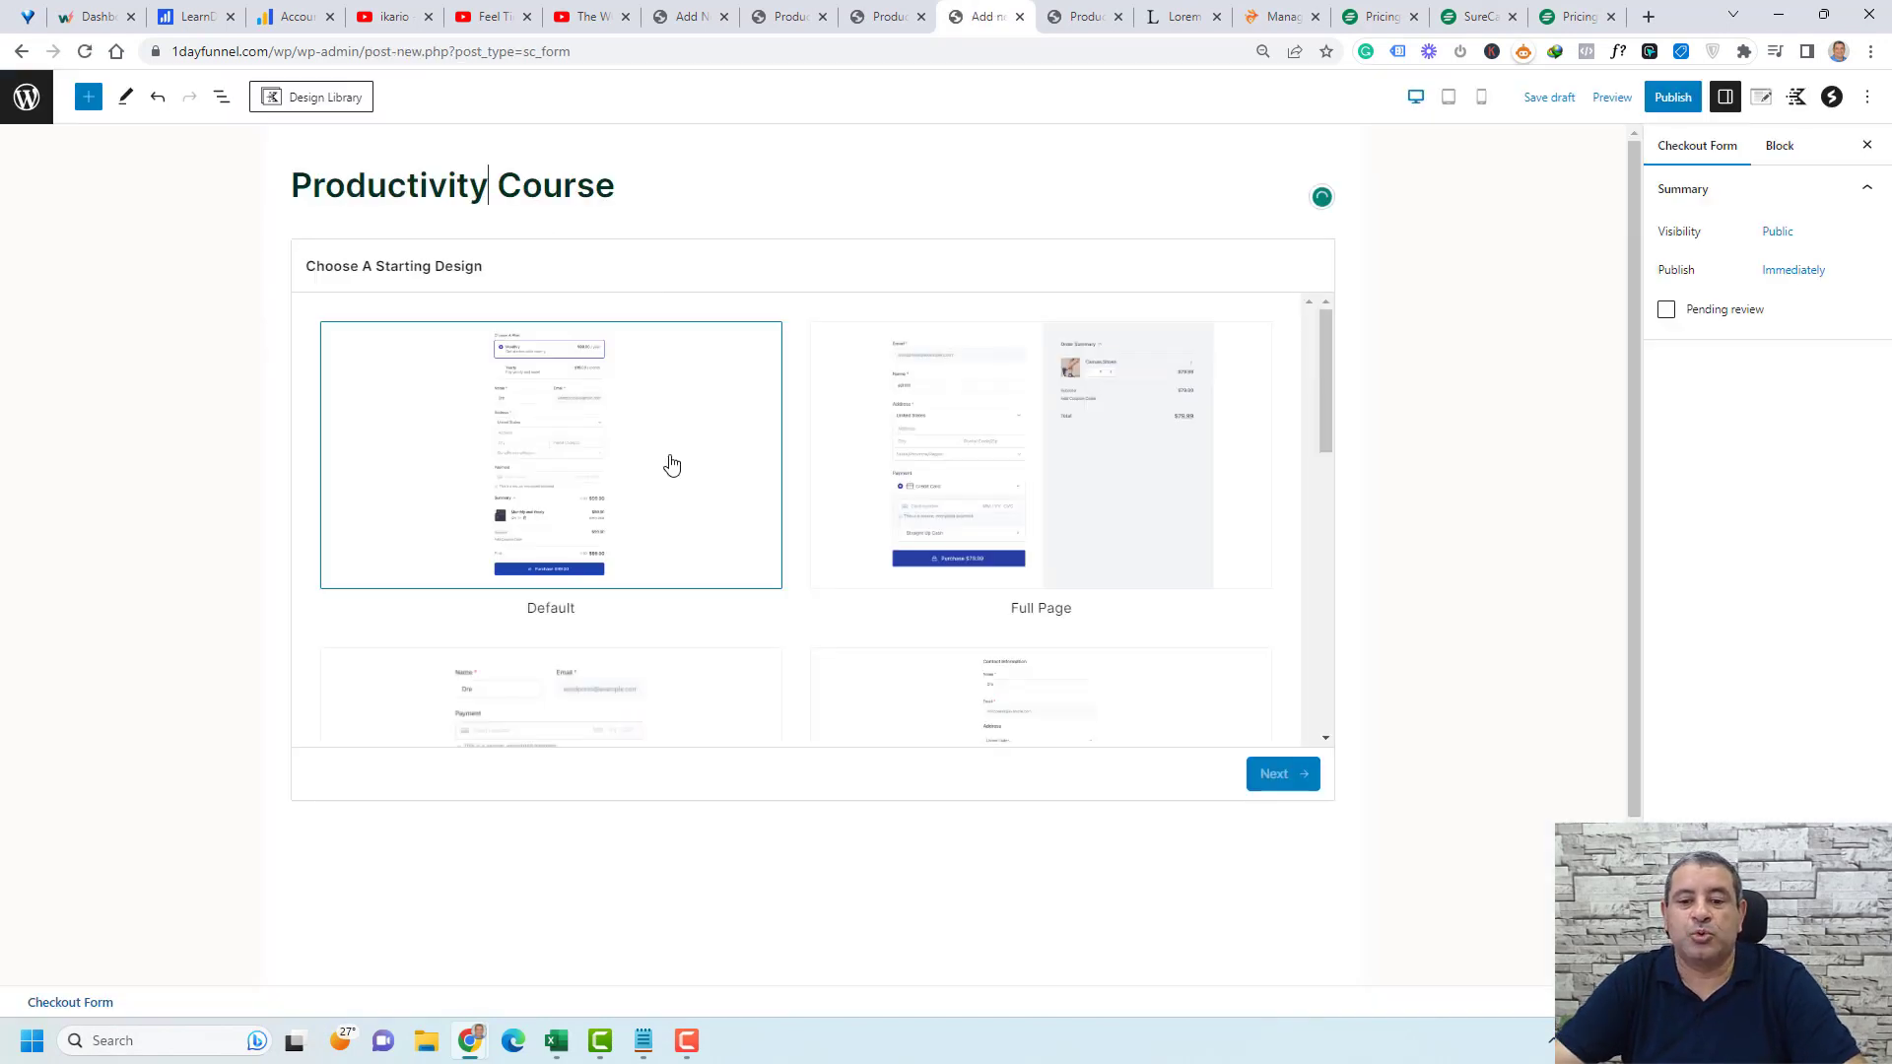
scroll(670, 464, down, 3)
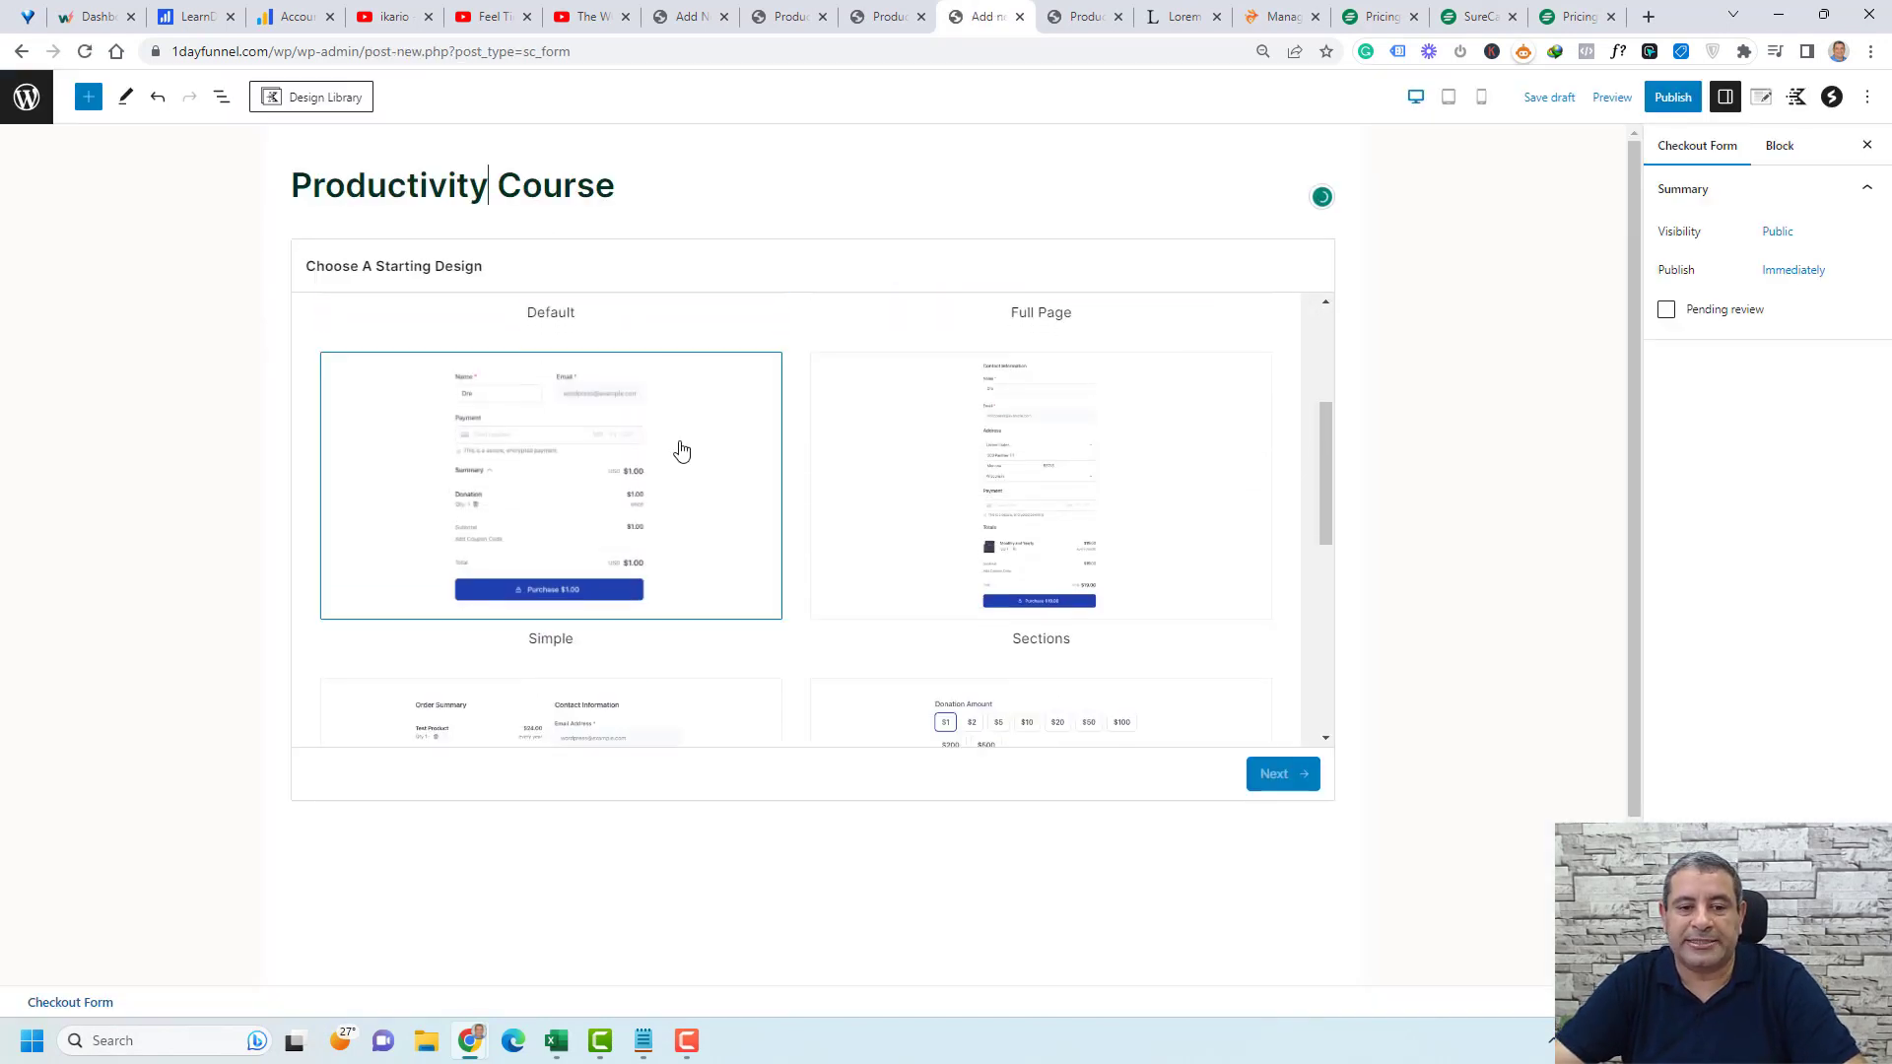
scroll(680, 452, up, 3)
click(670, 444)
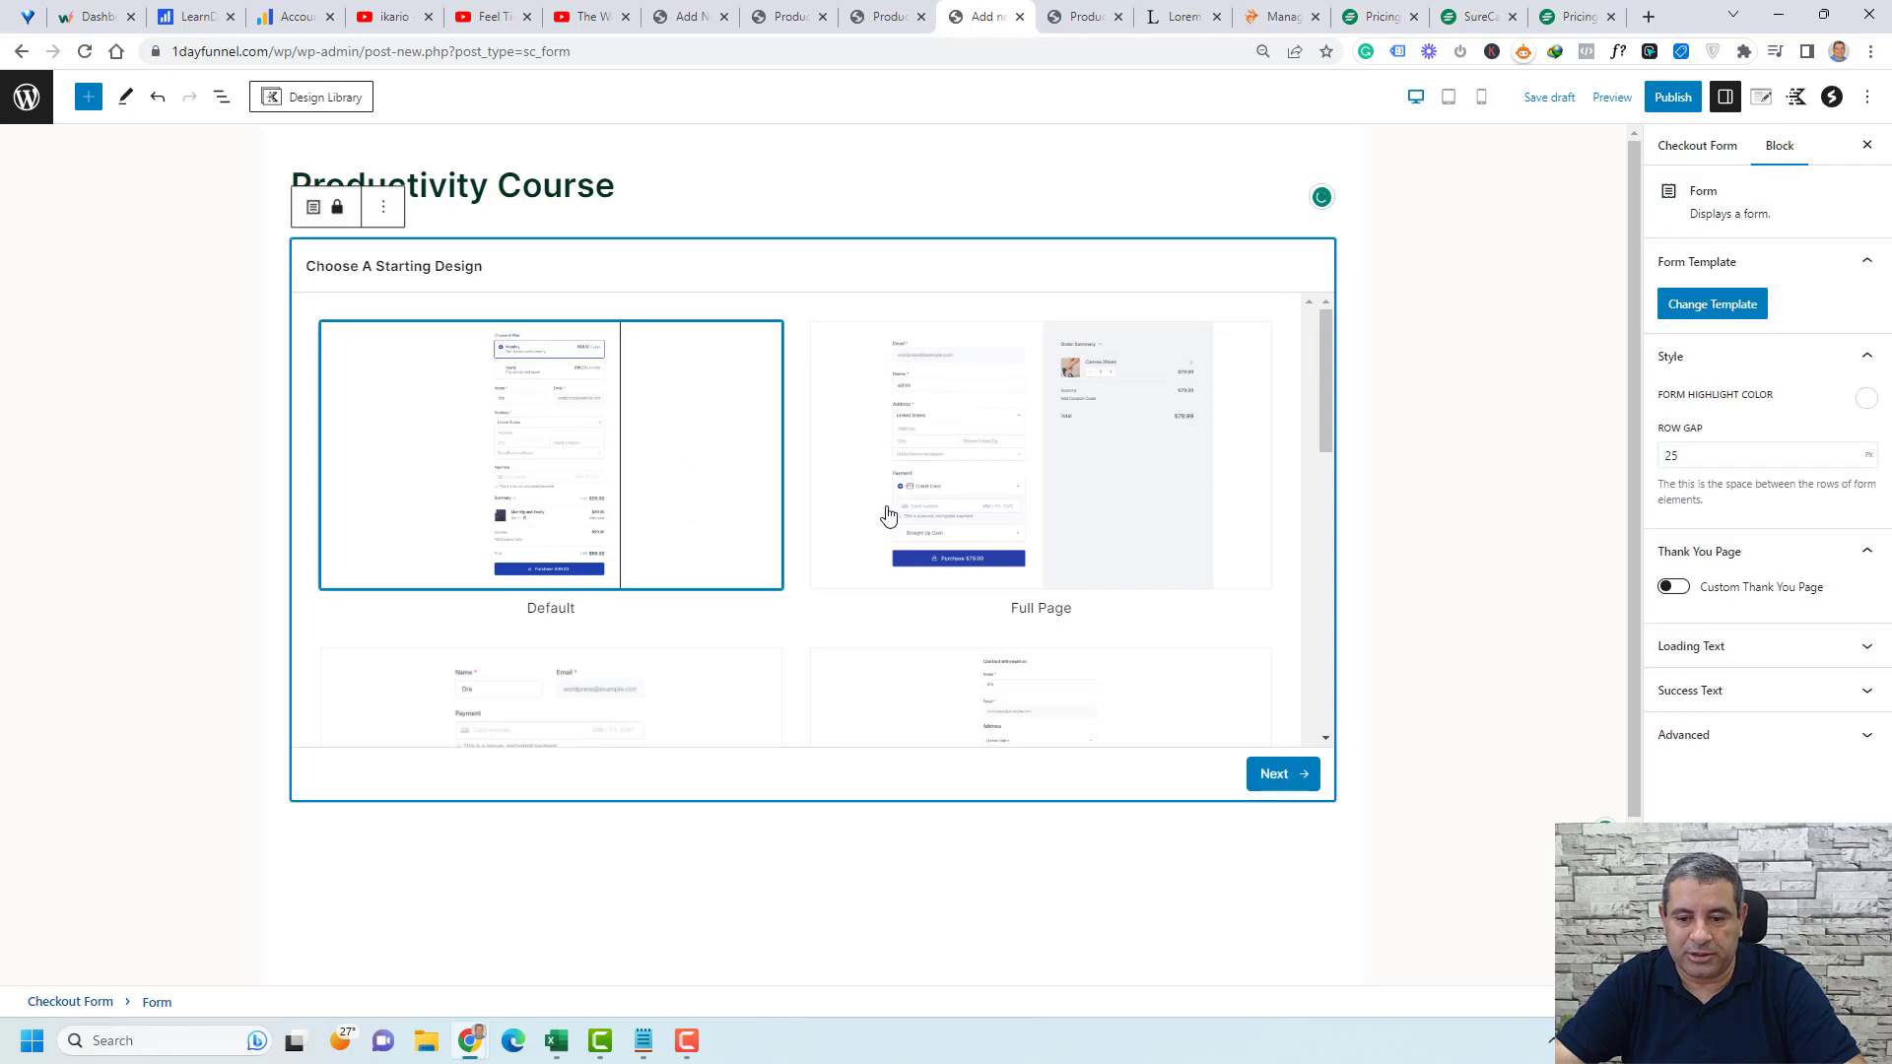
click(1282, 789)
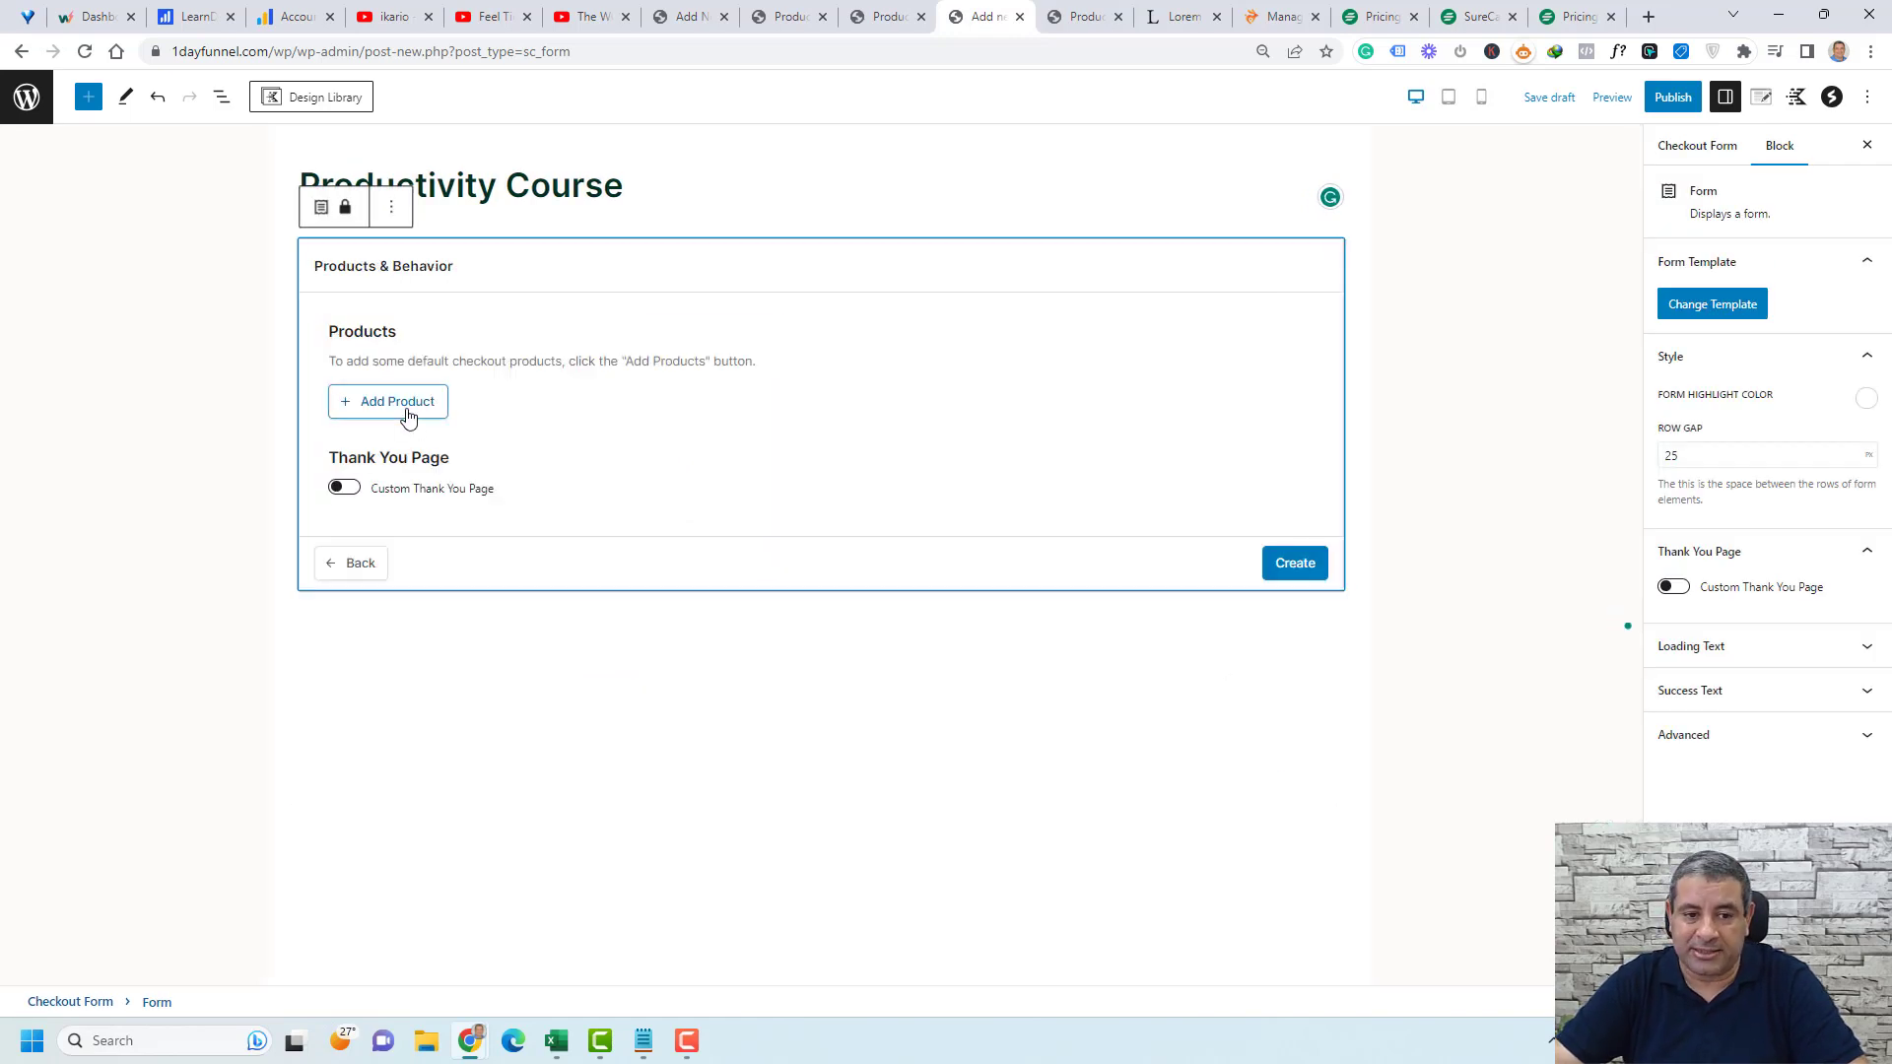
- Add the $99 Productivity Course product, require customers to select one of the options, and create the form
click(408, 416)
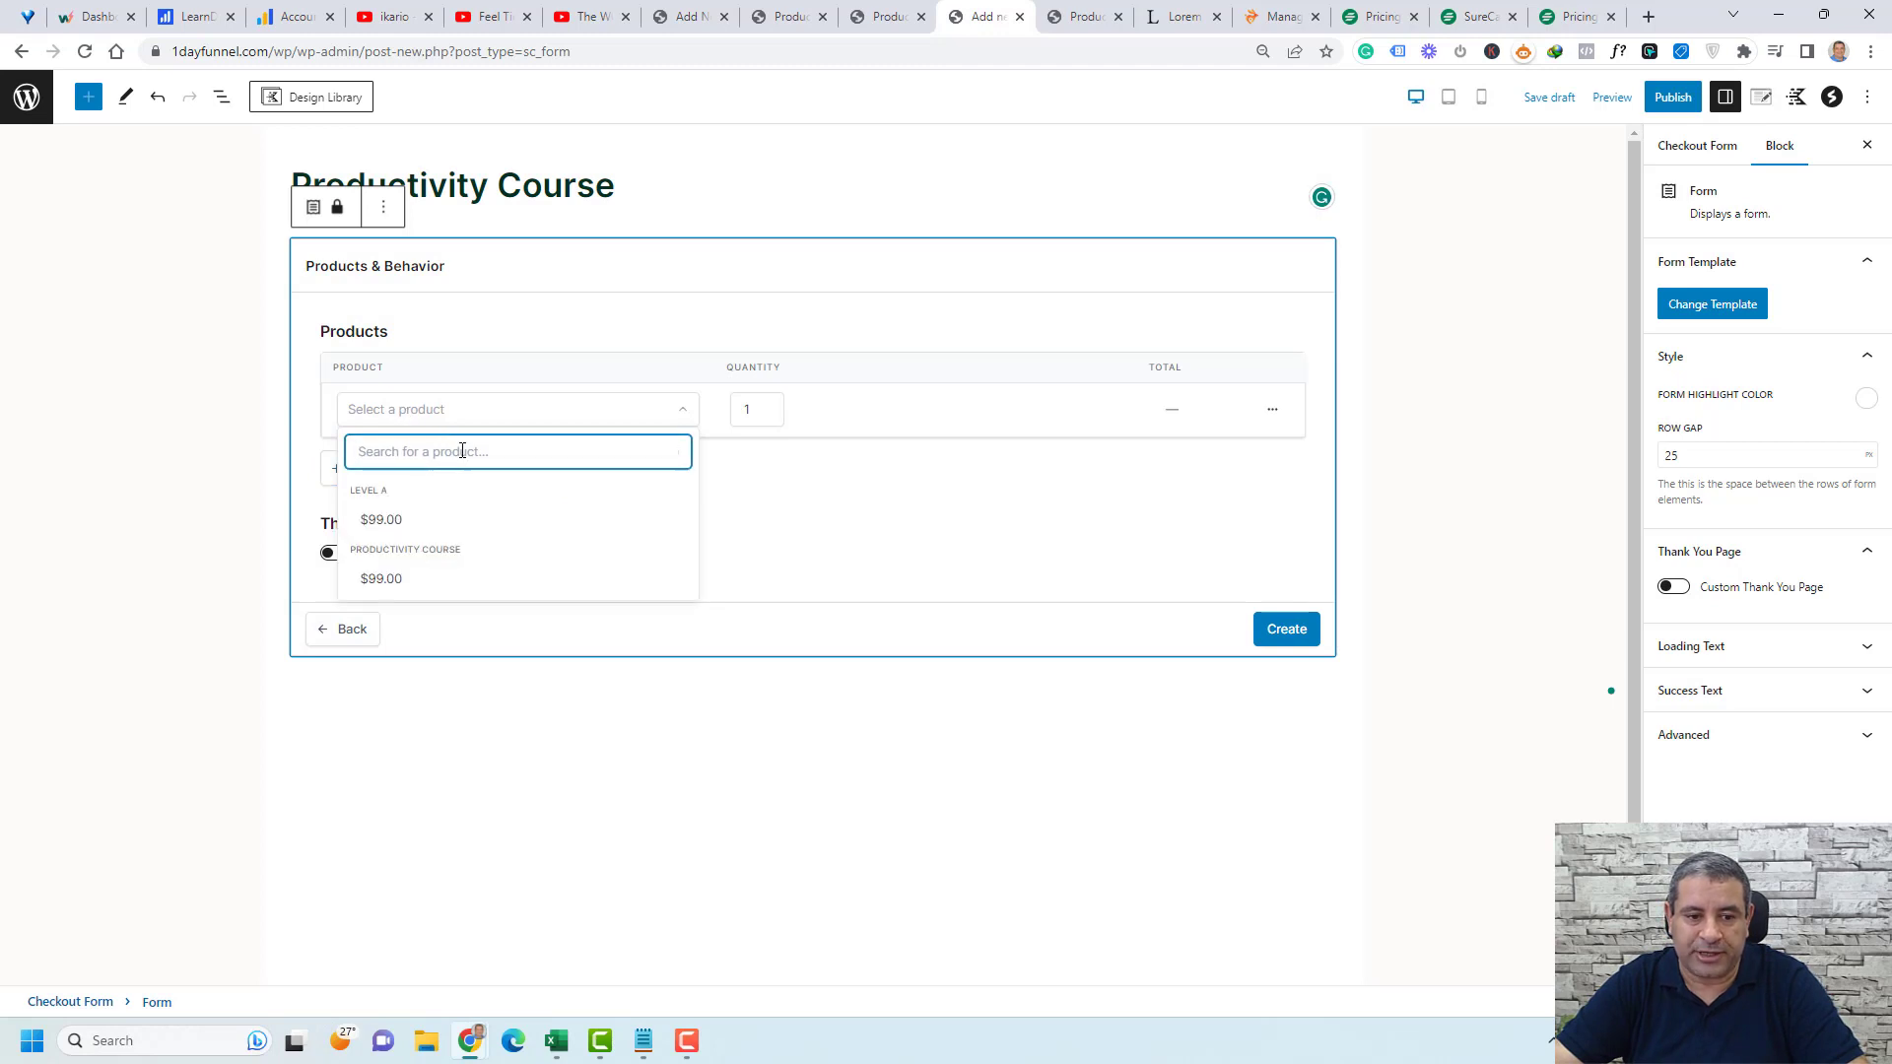
click(445, 582)
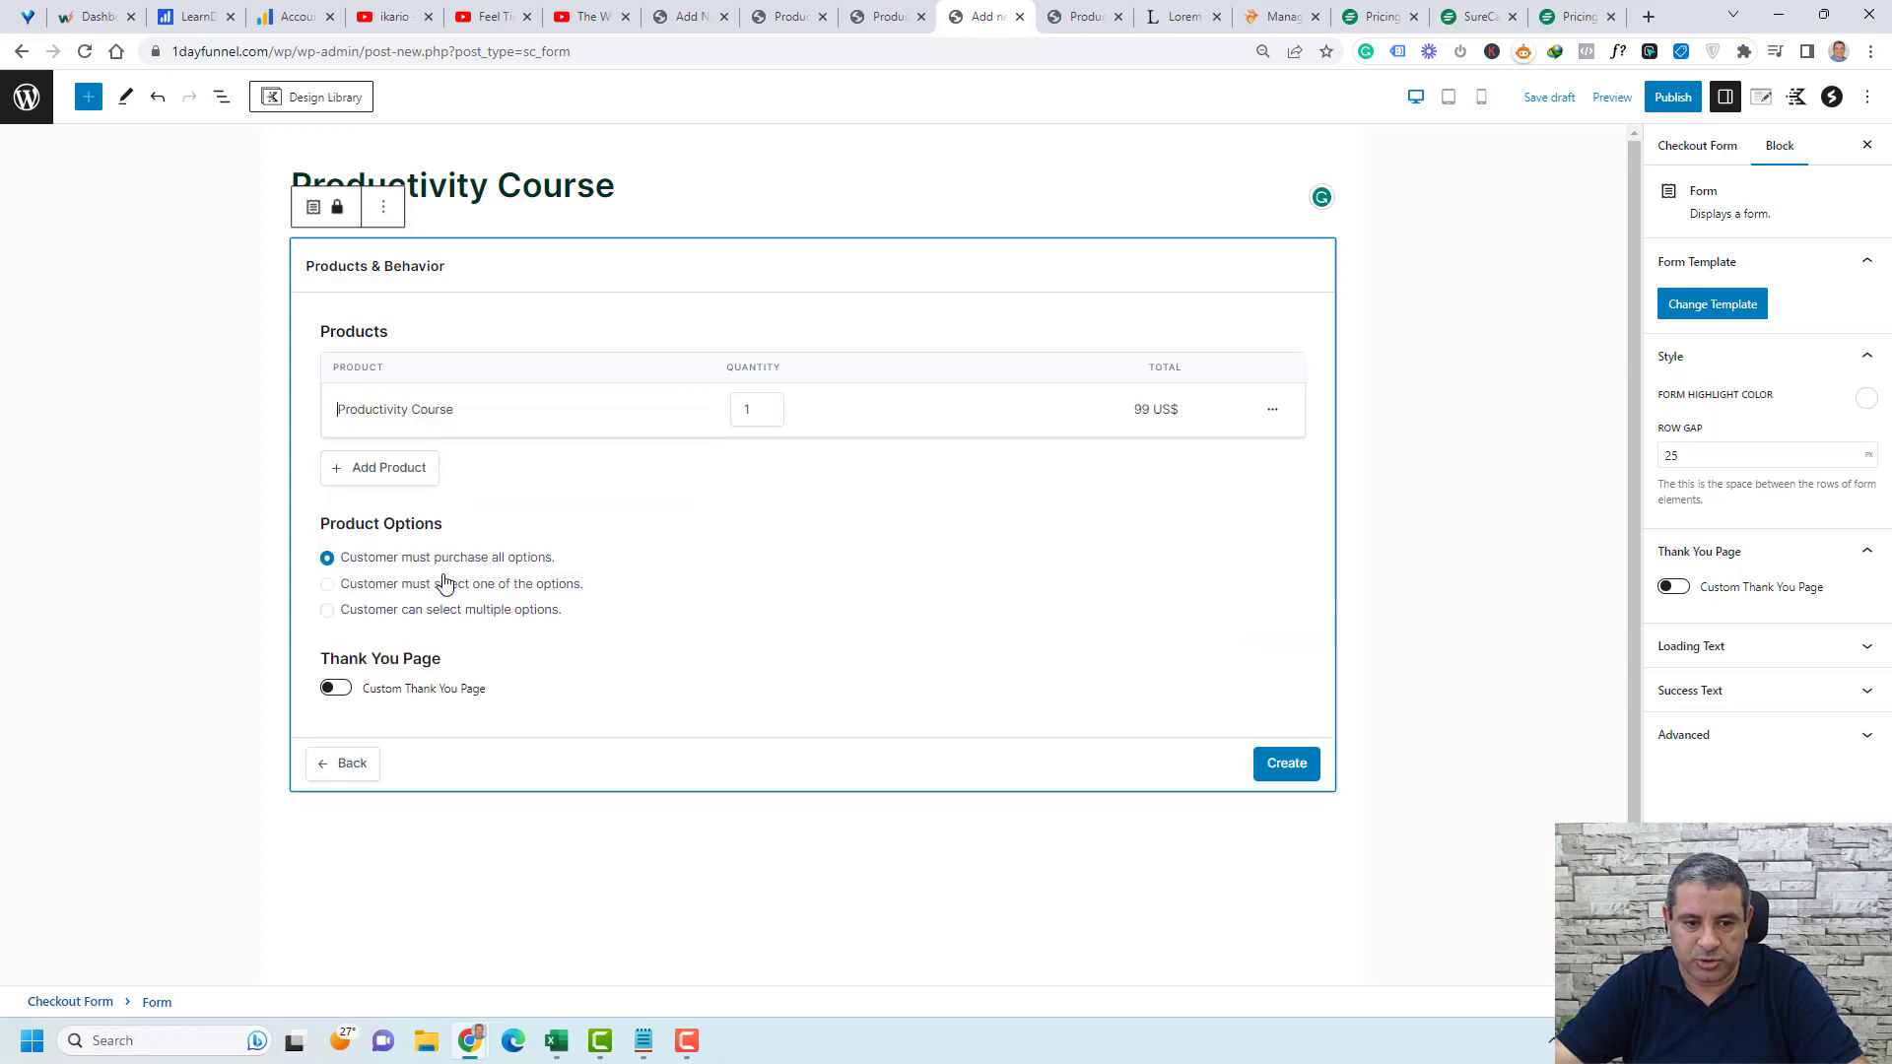
scroll(591, 552, down, 1)
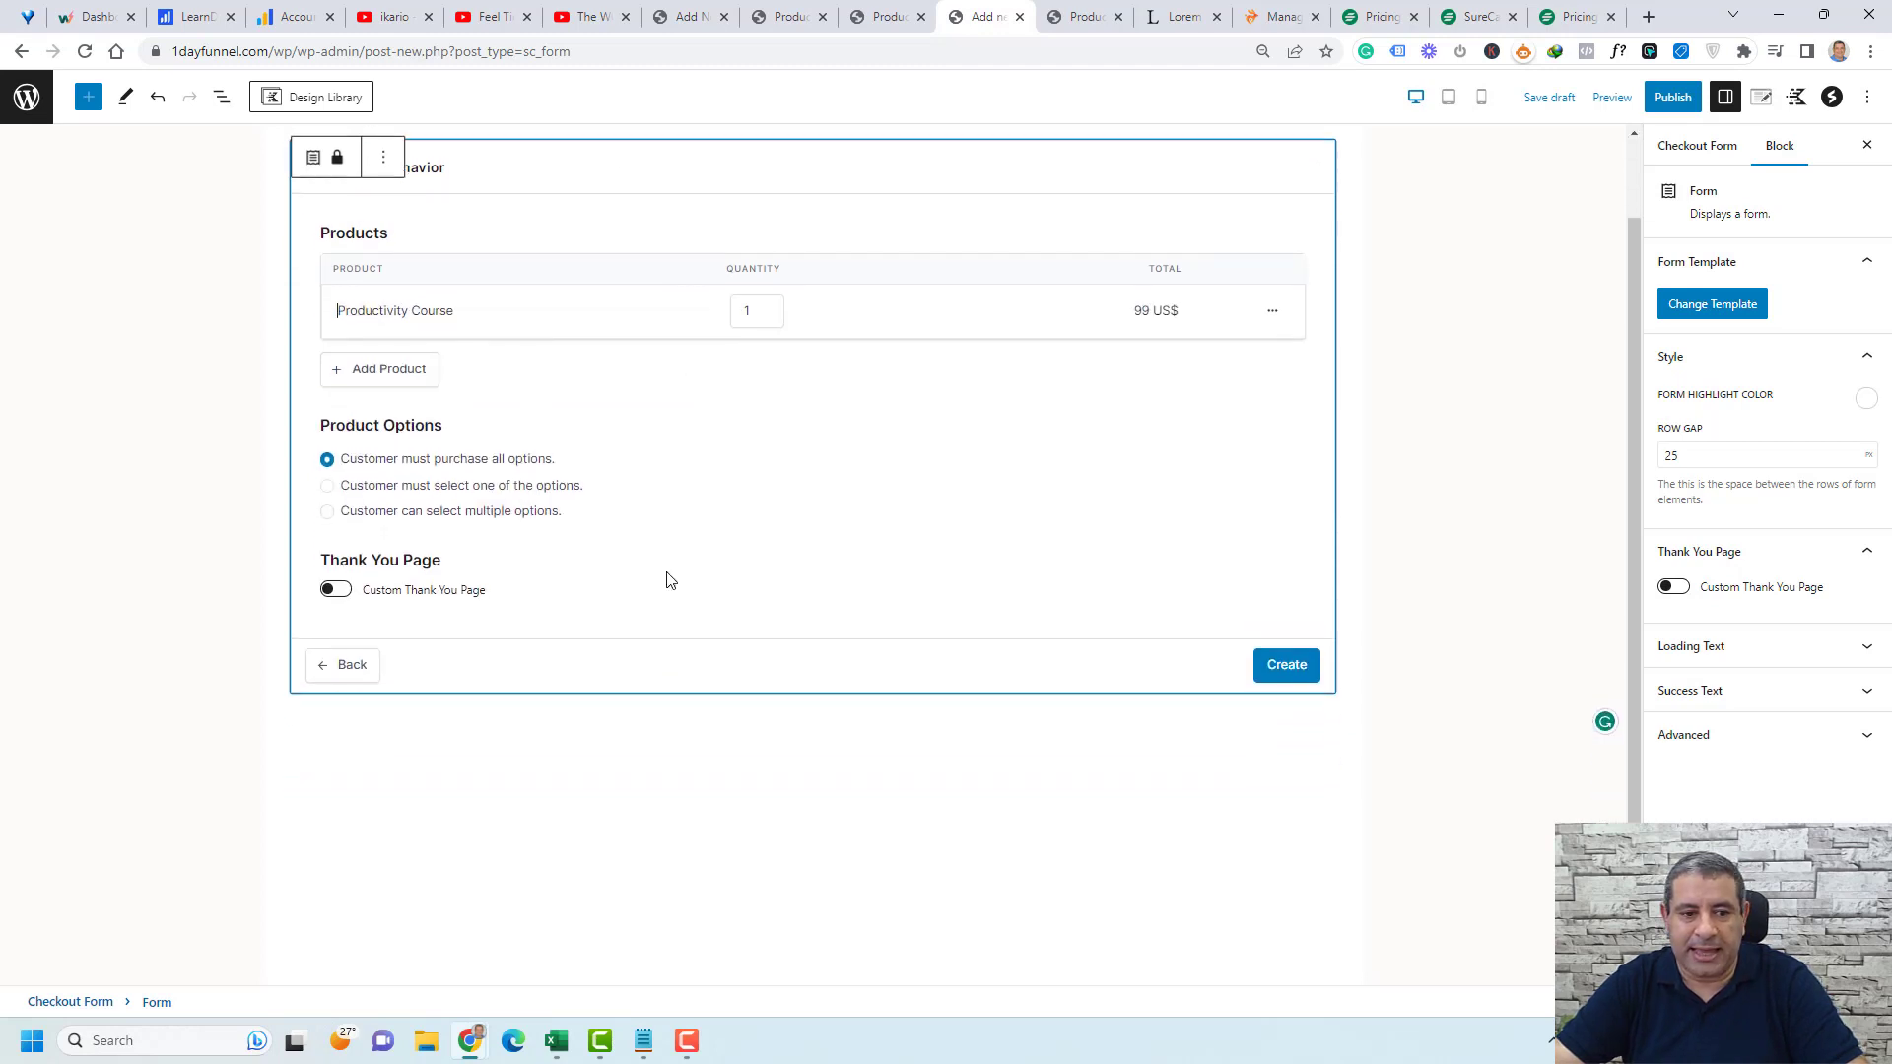
click(329, 489)
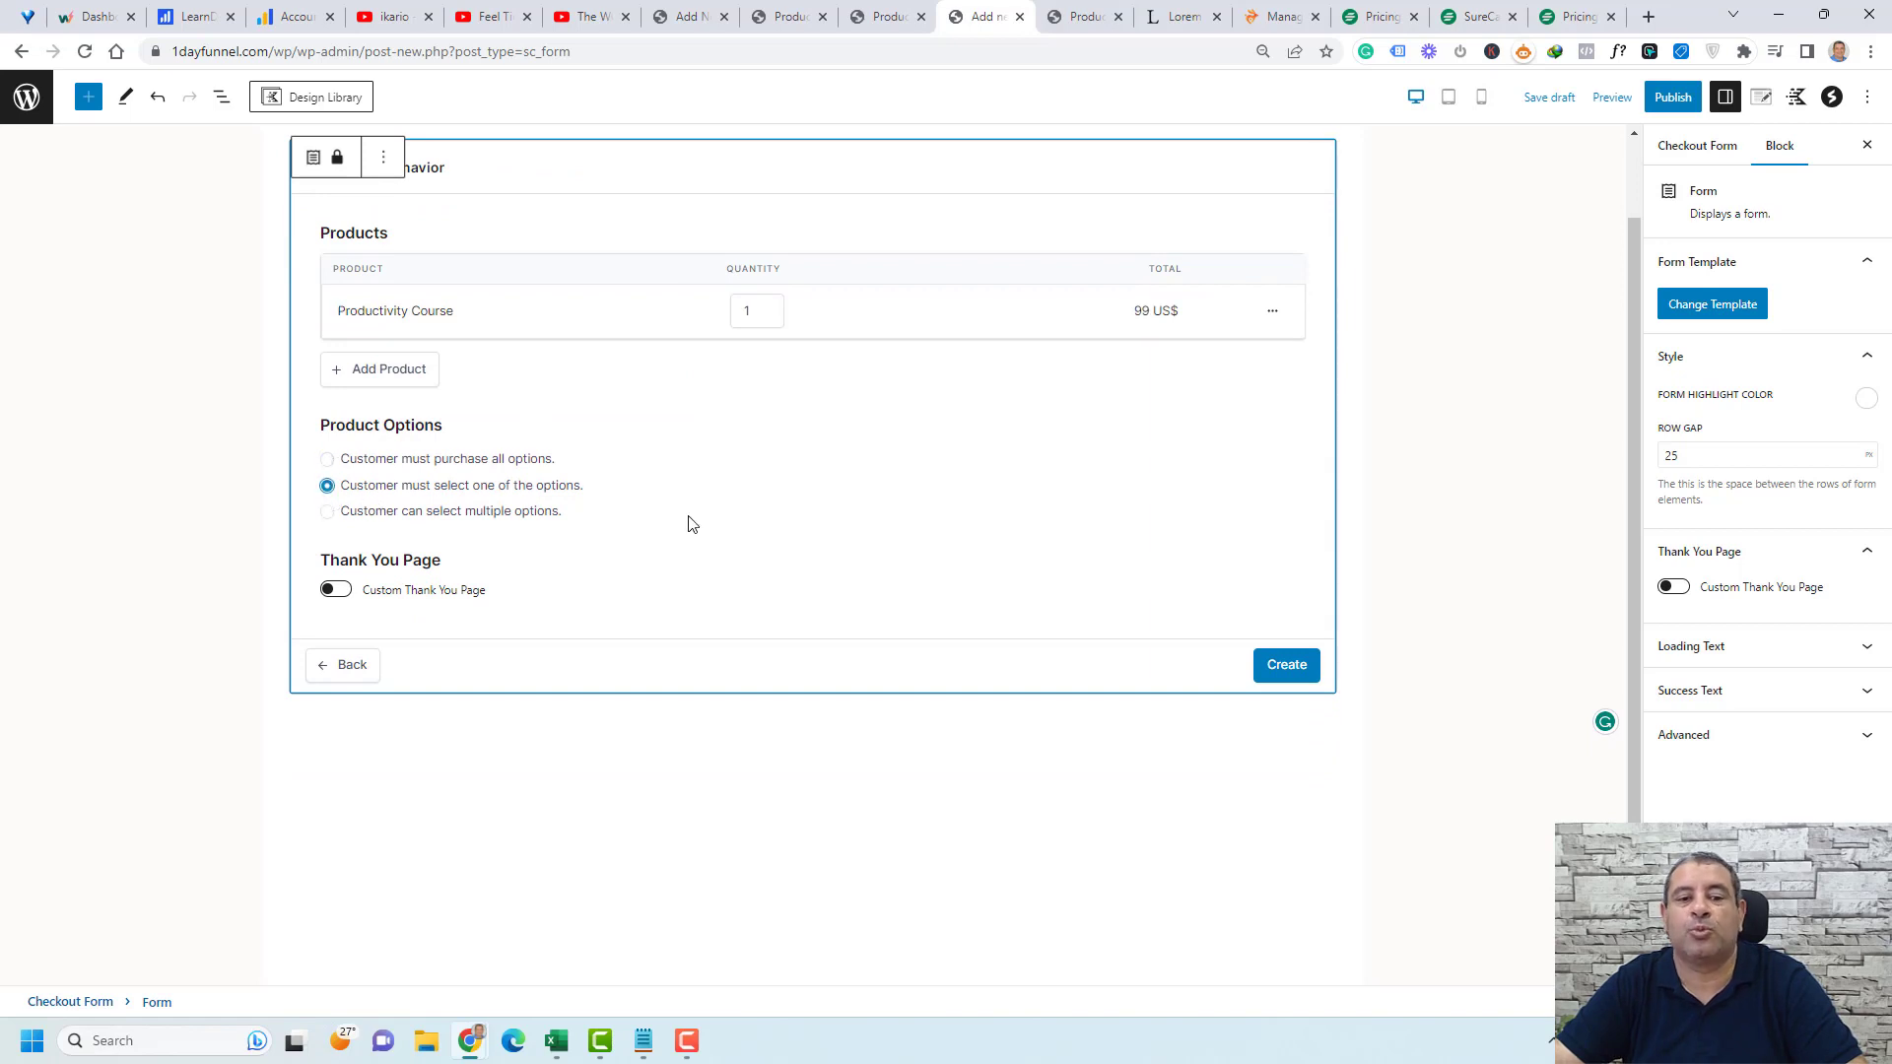
click(1286, 666)
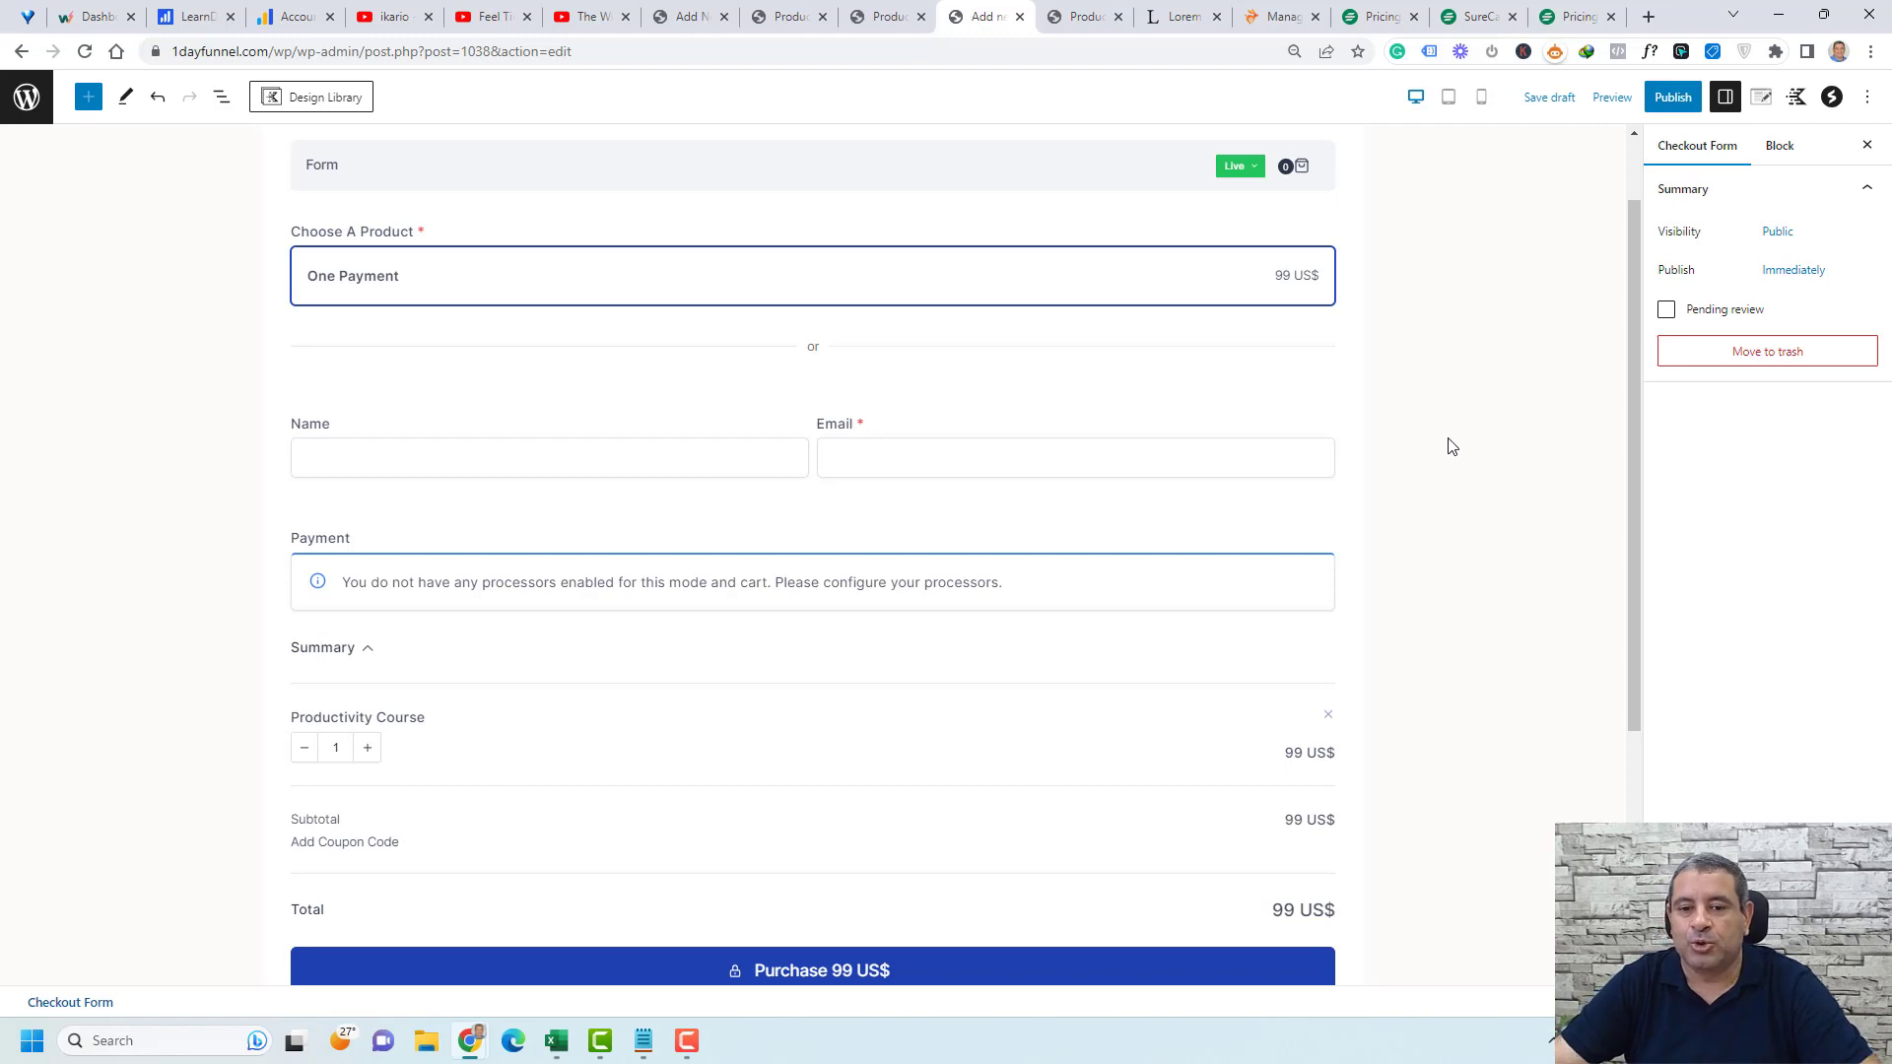
- Insert a Password block after the Email field and publish the checkout form
click(741, 505)
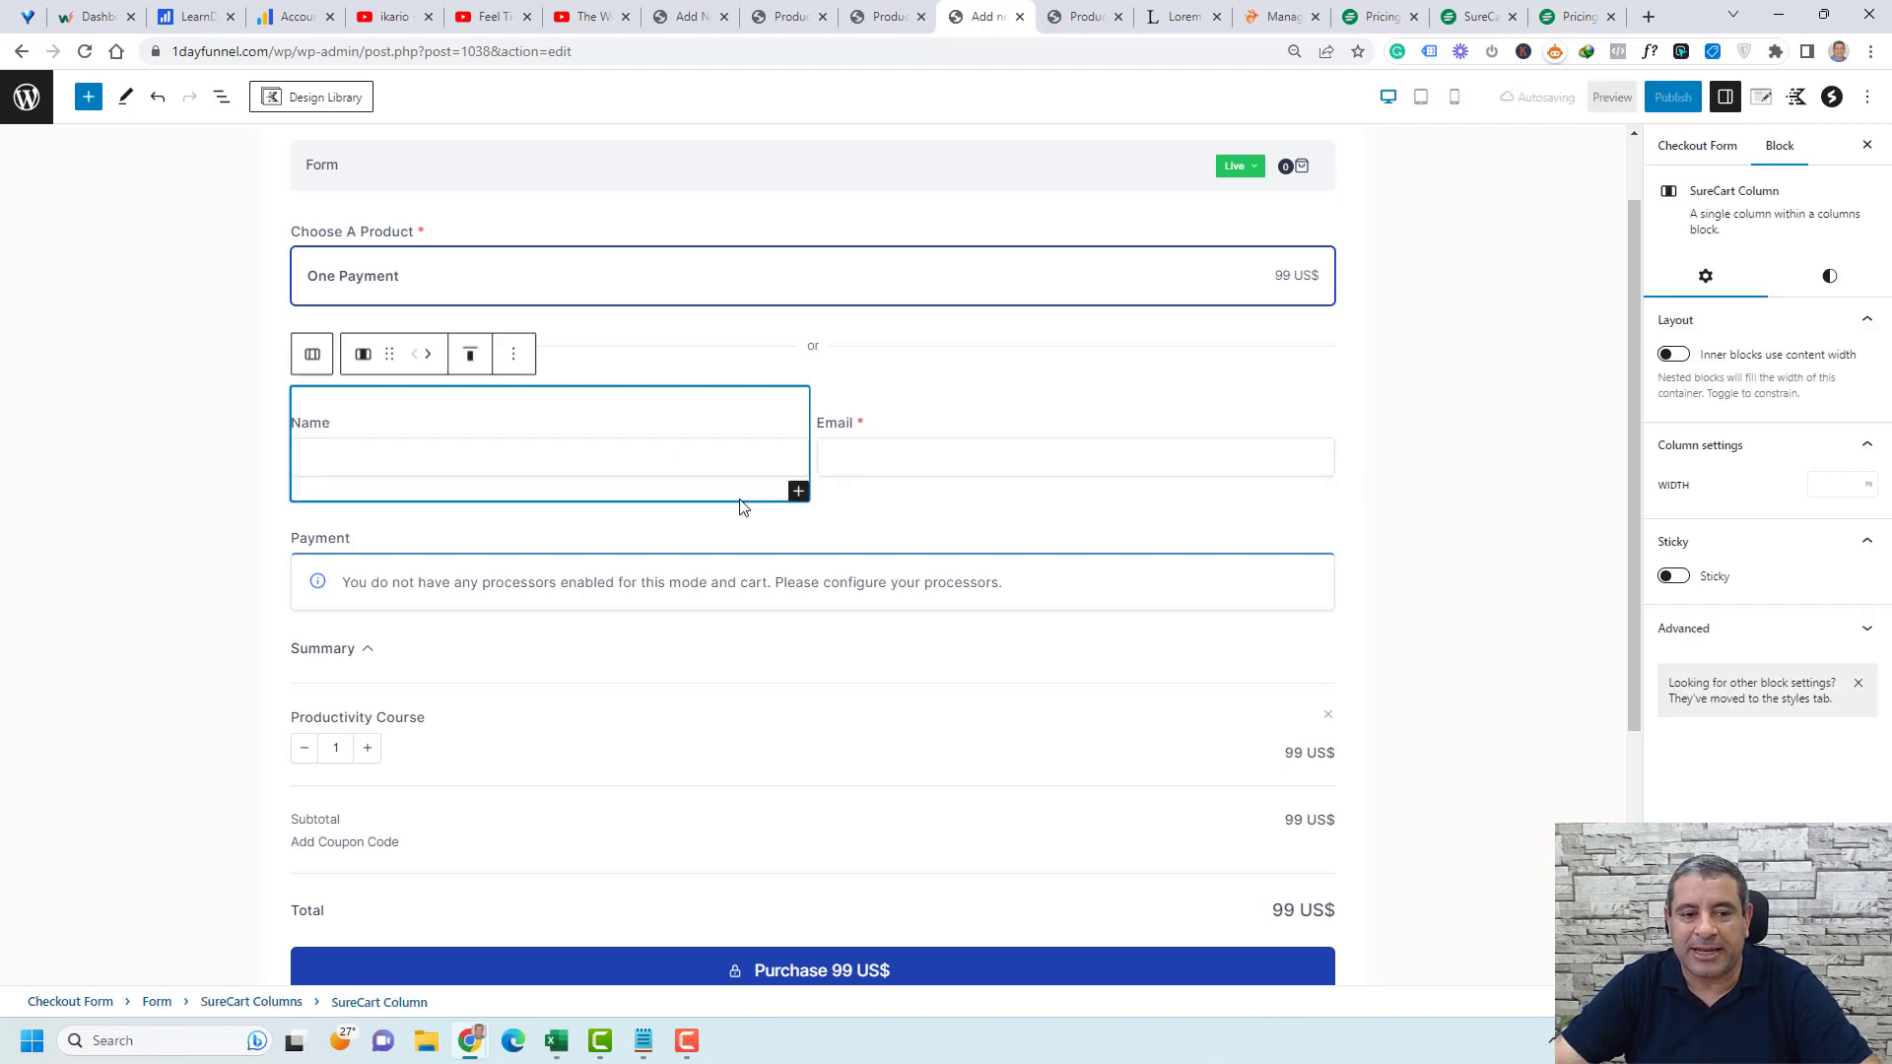
click(1111, 432)
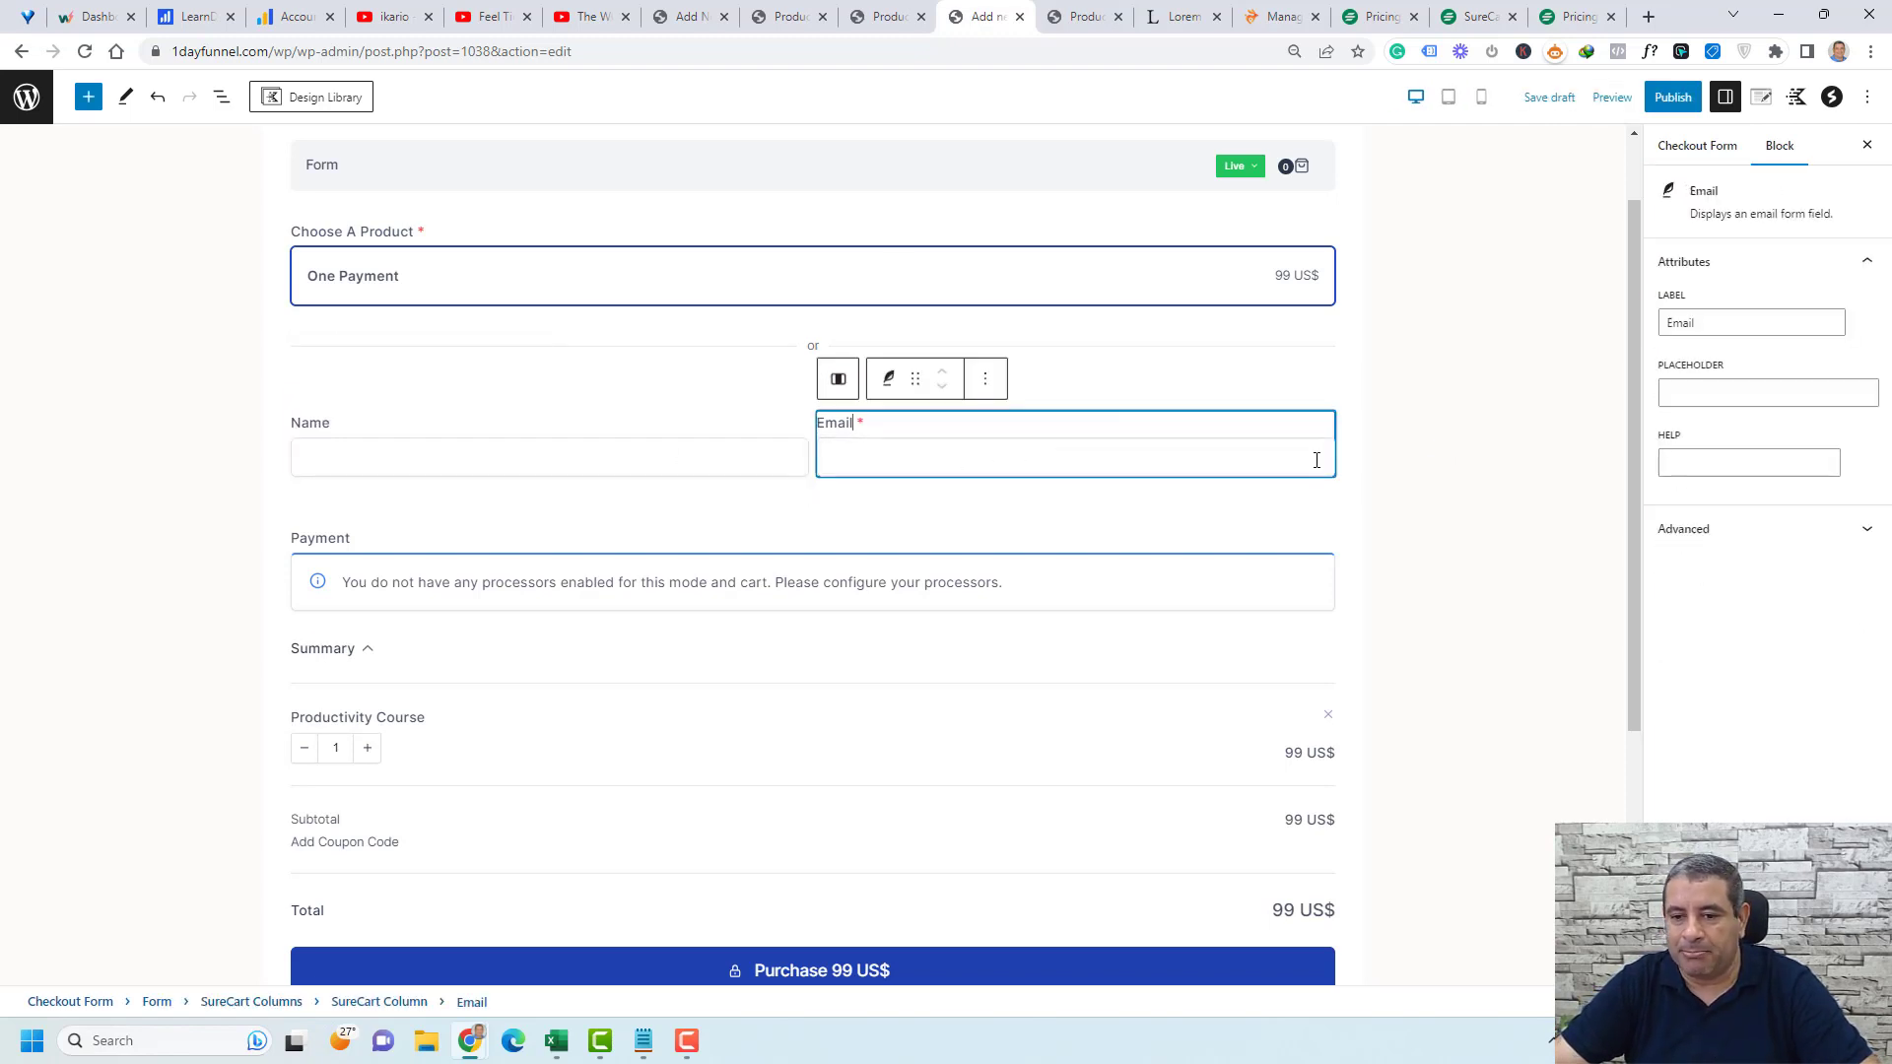
click(986, 381)
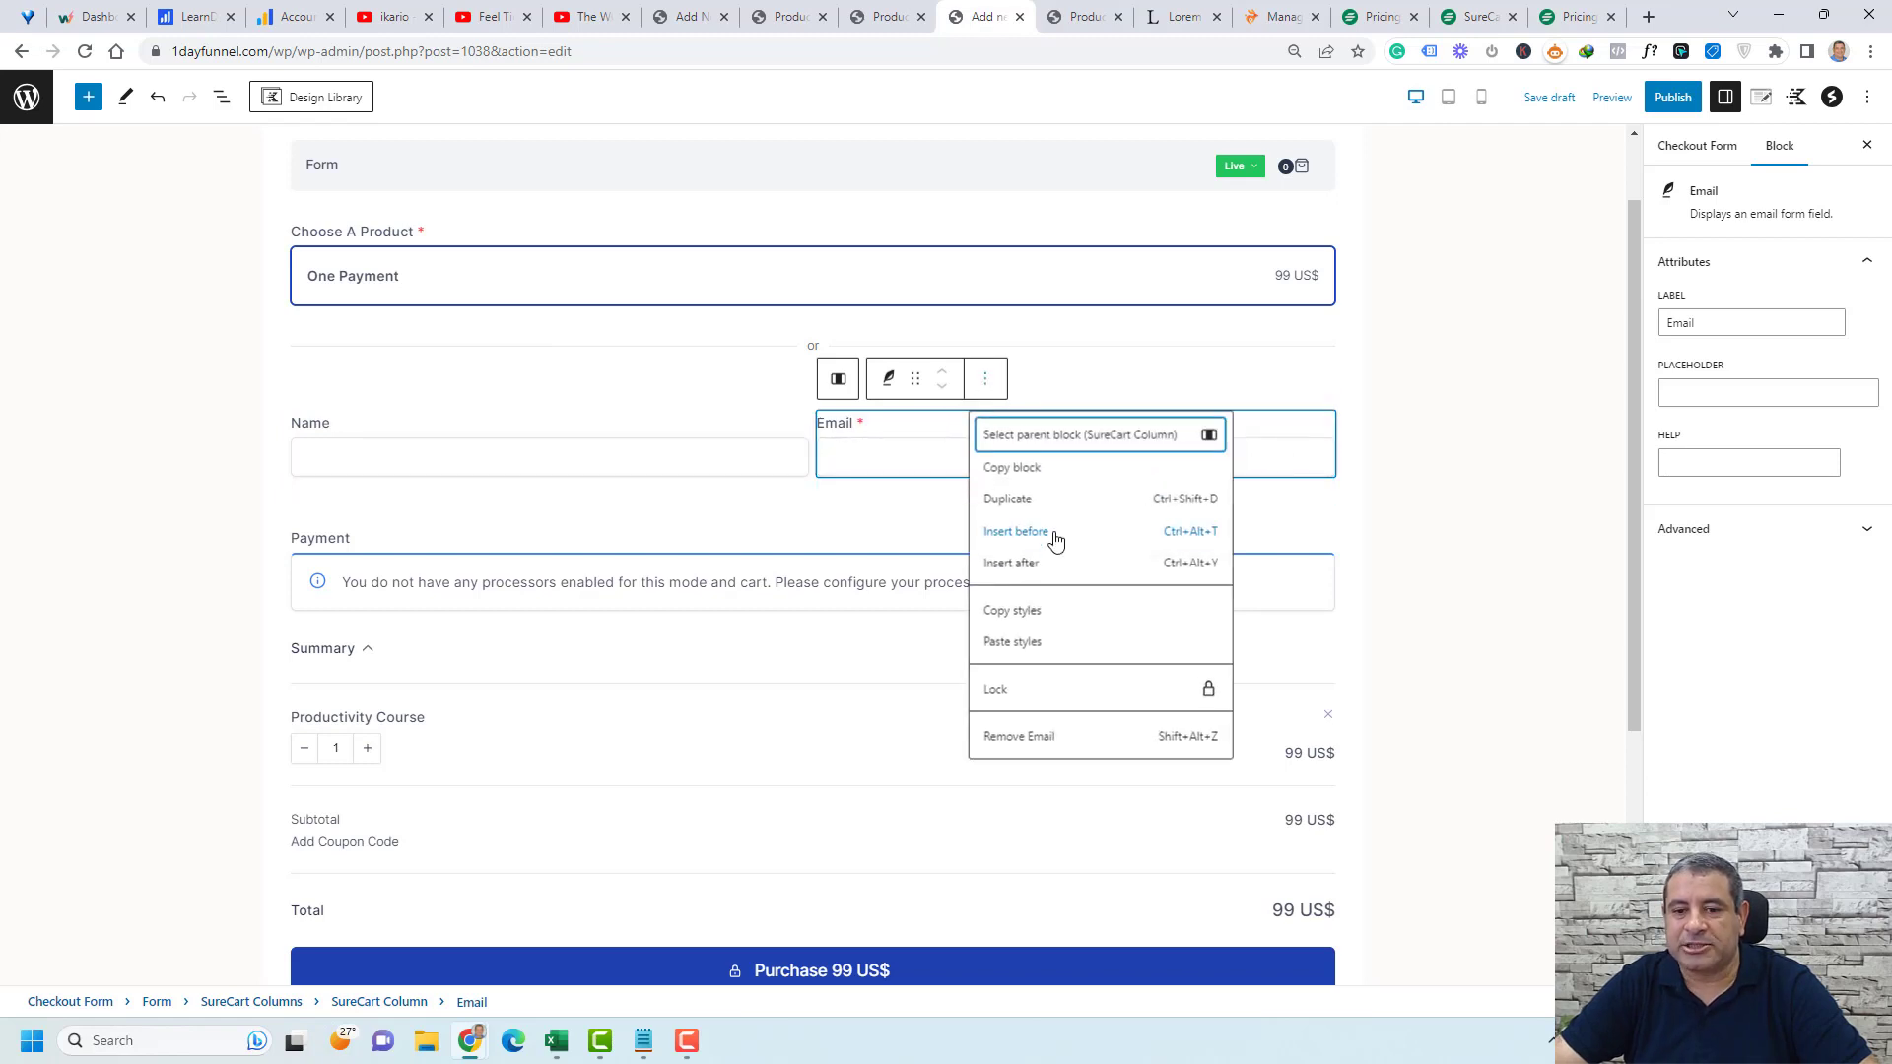
click(1057, 563)
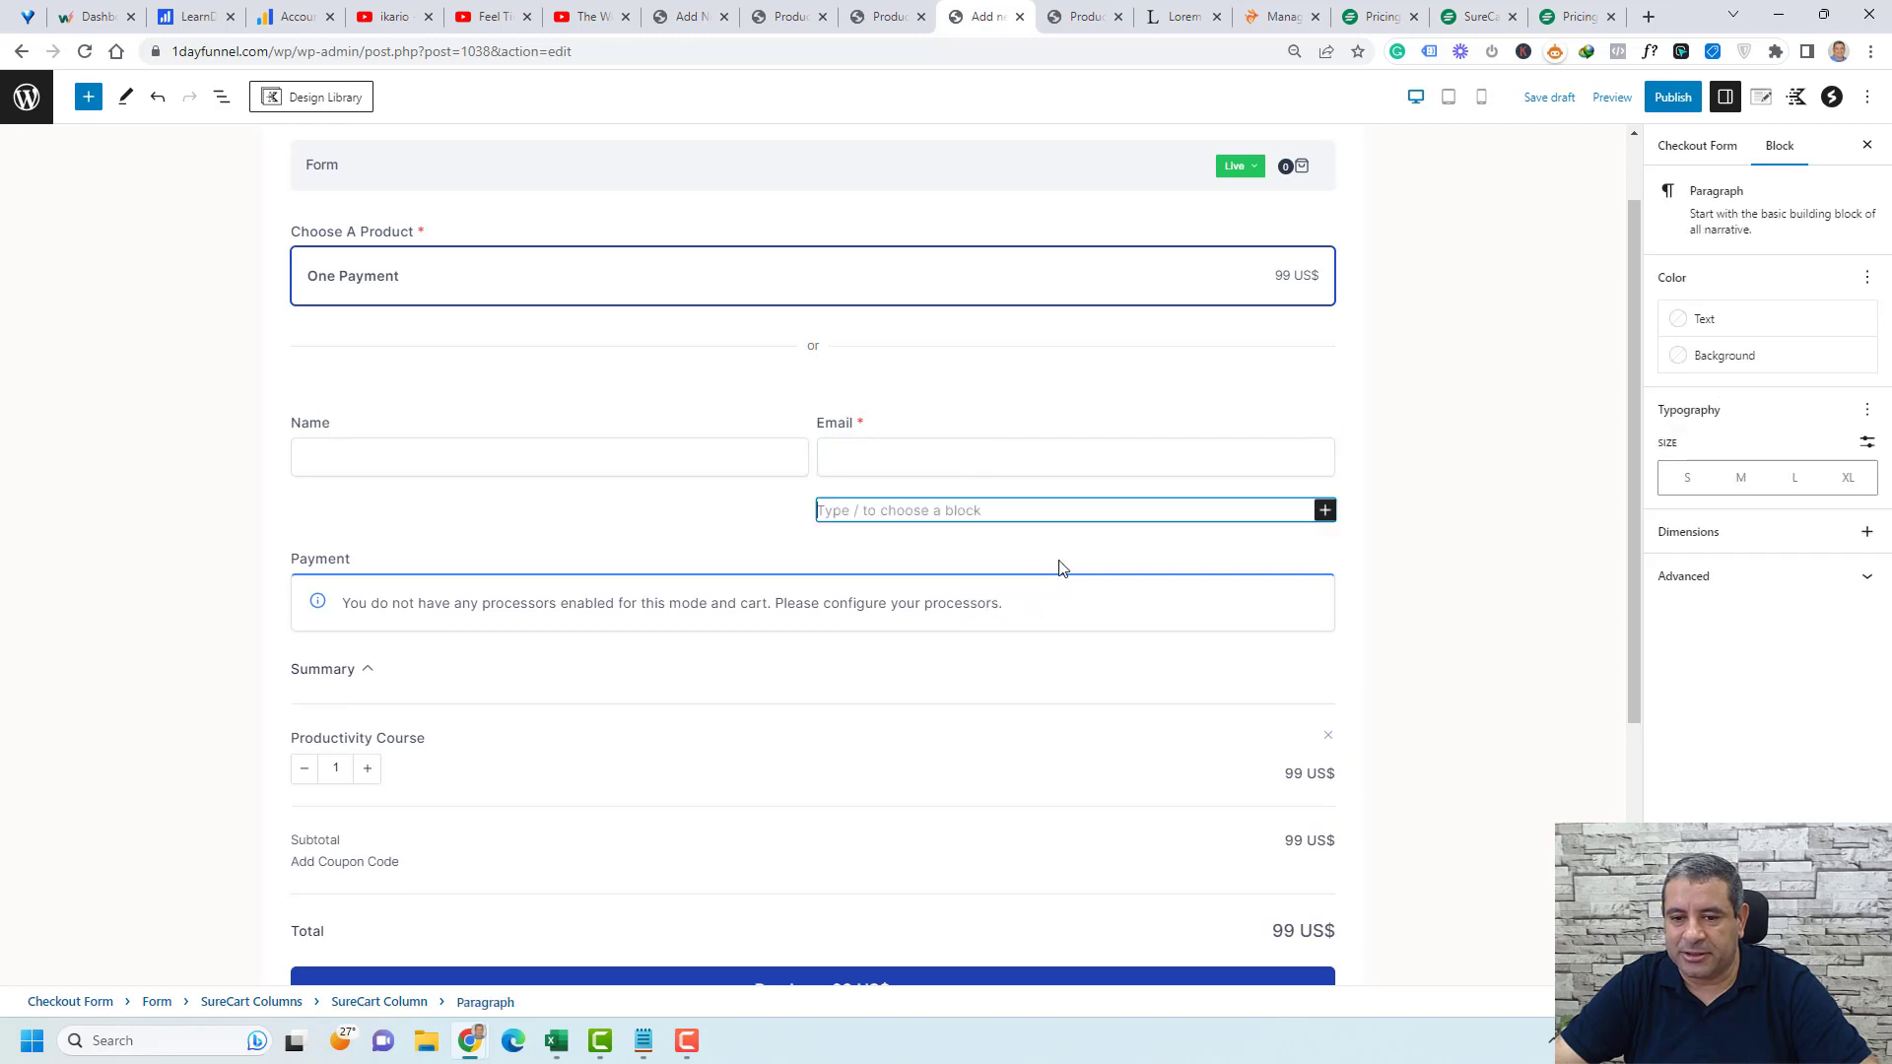
click(1326, 511)
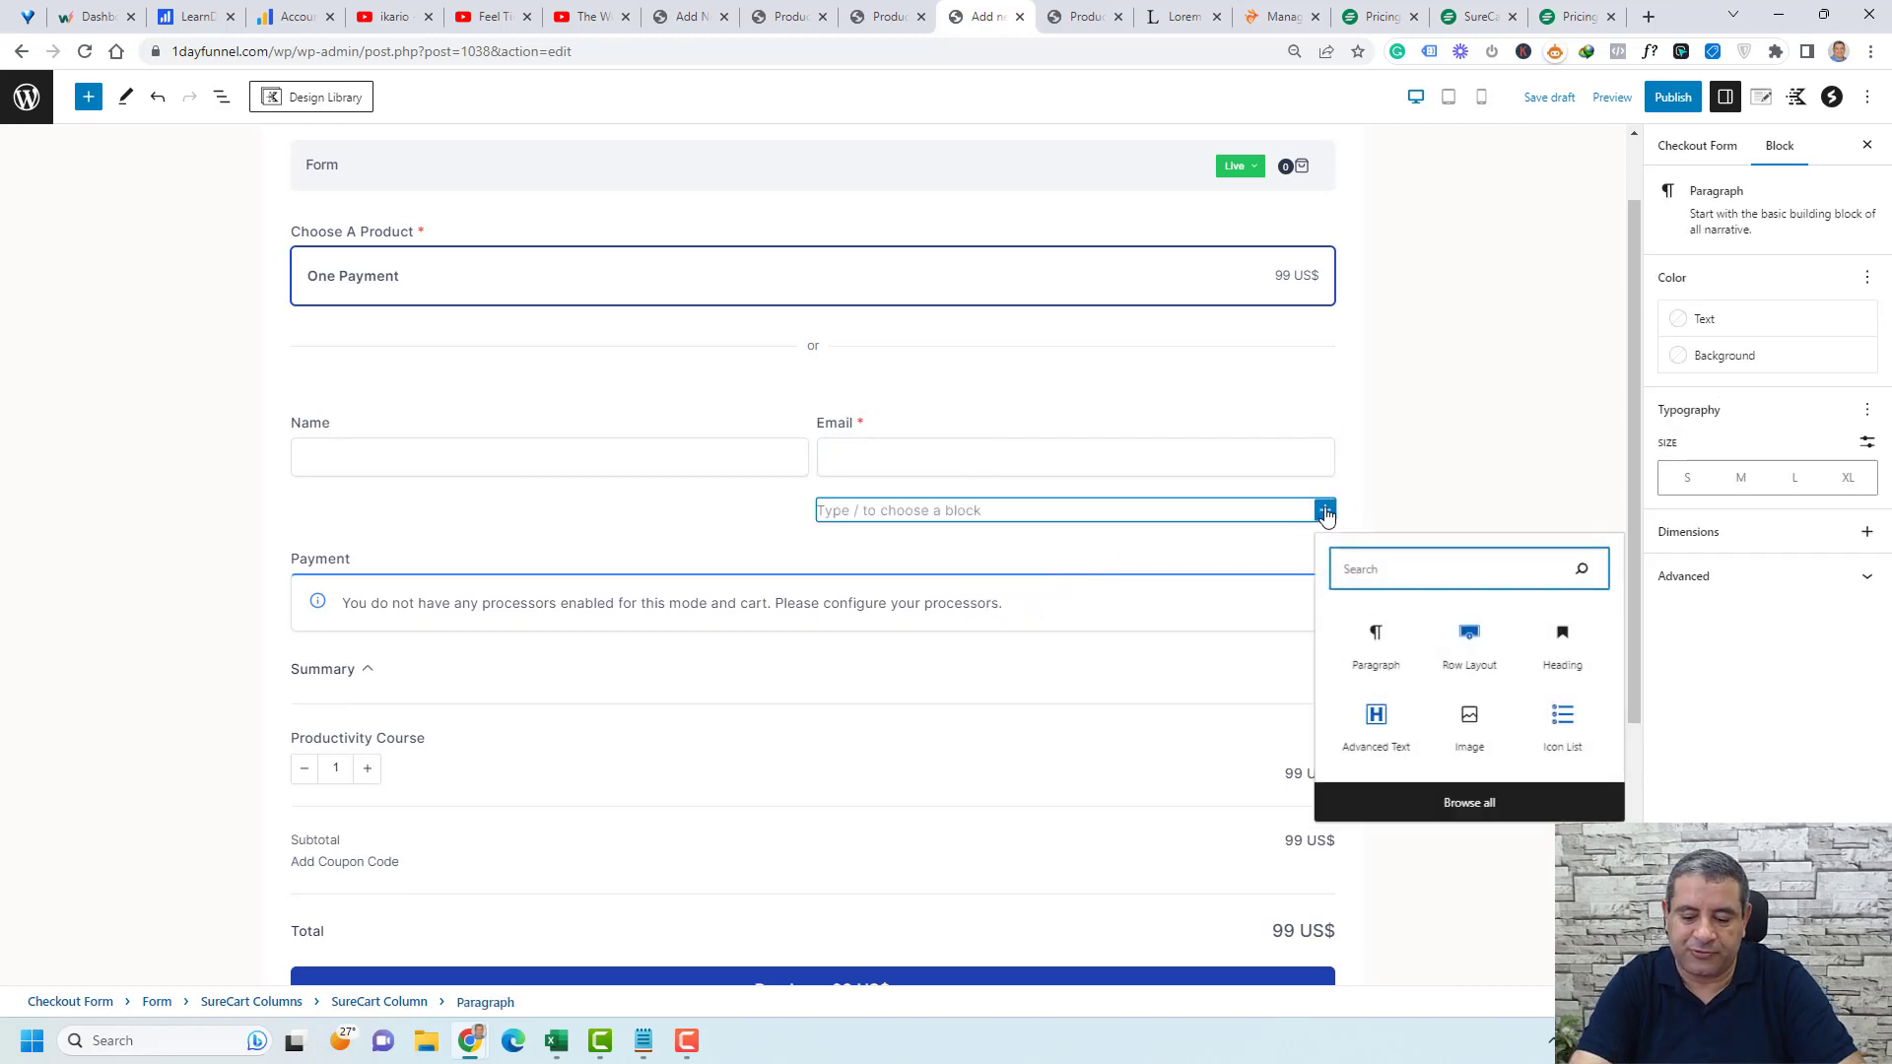
text(pas)
click(1366, 649)
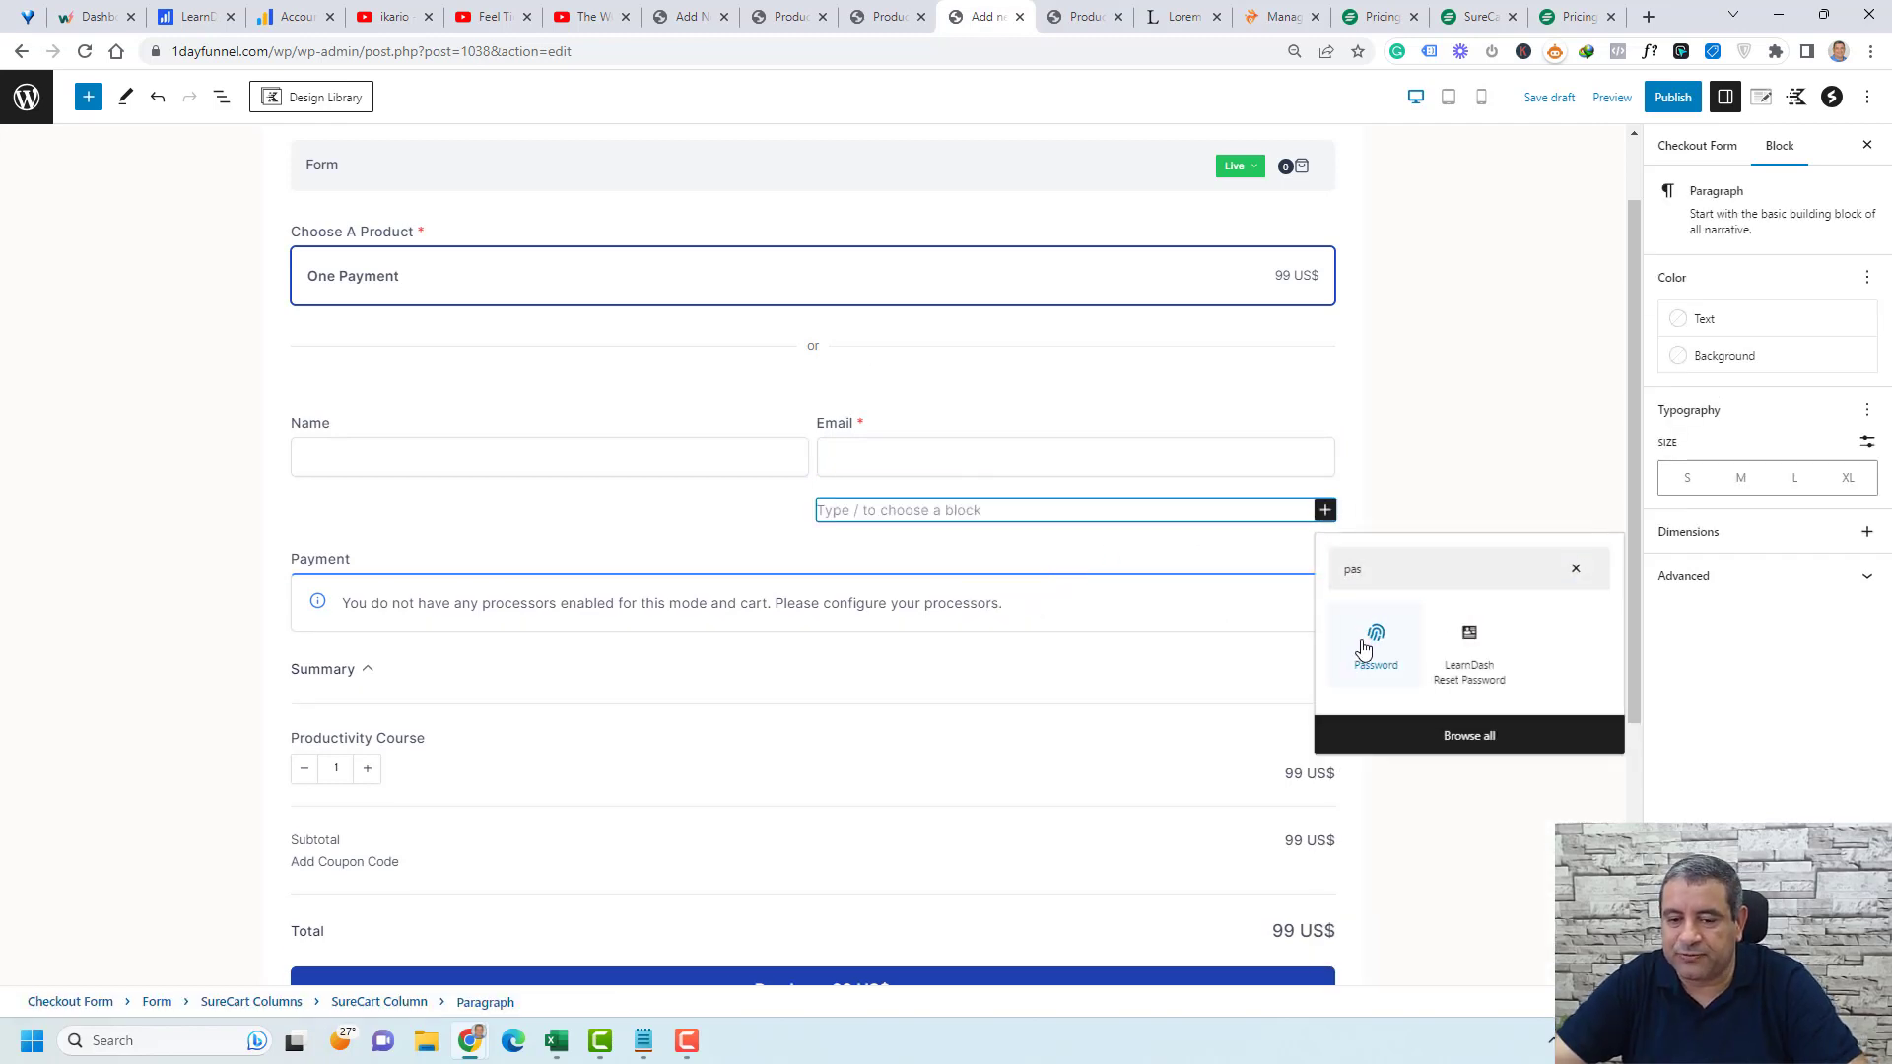
click(1435, 549)
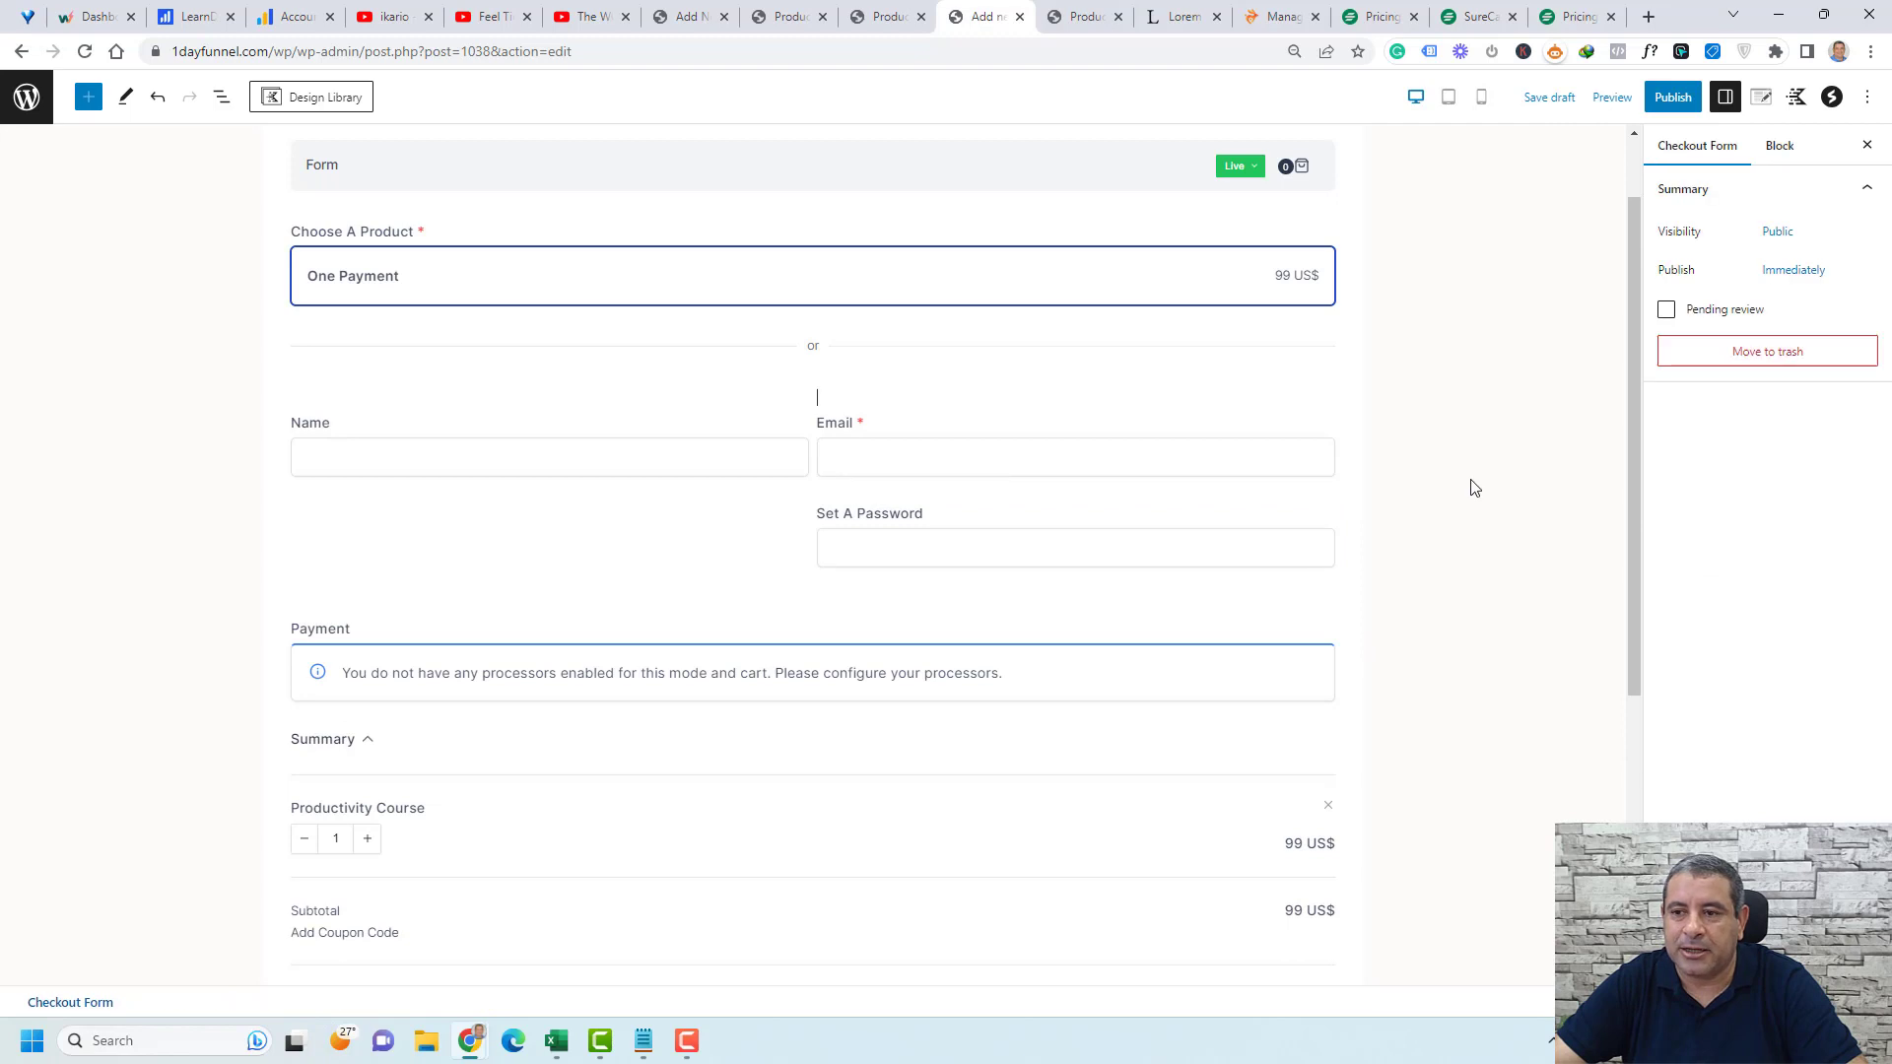
click(1669, 102)
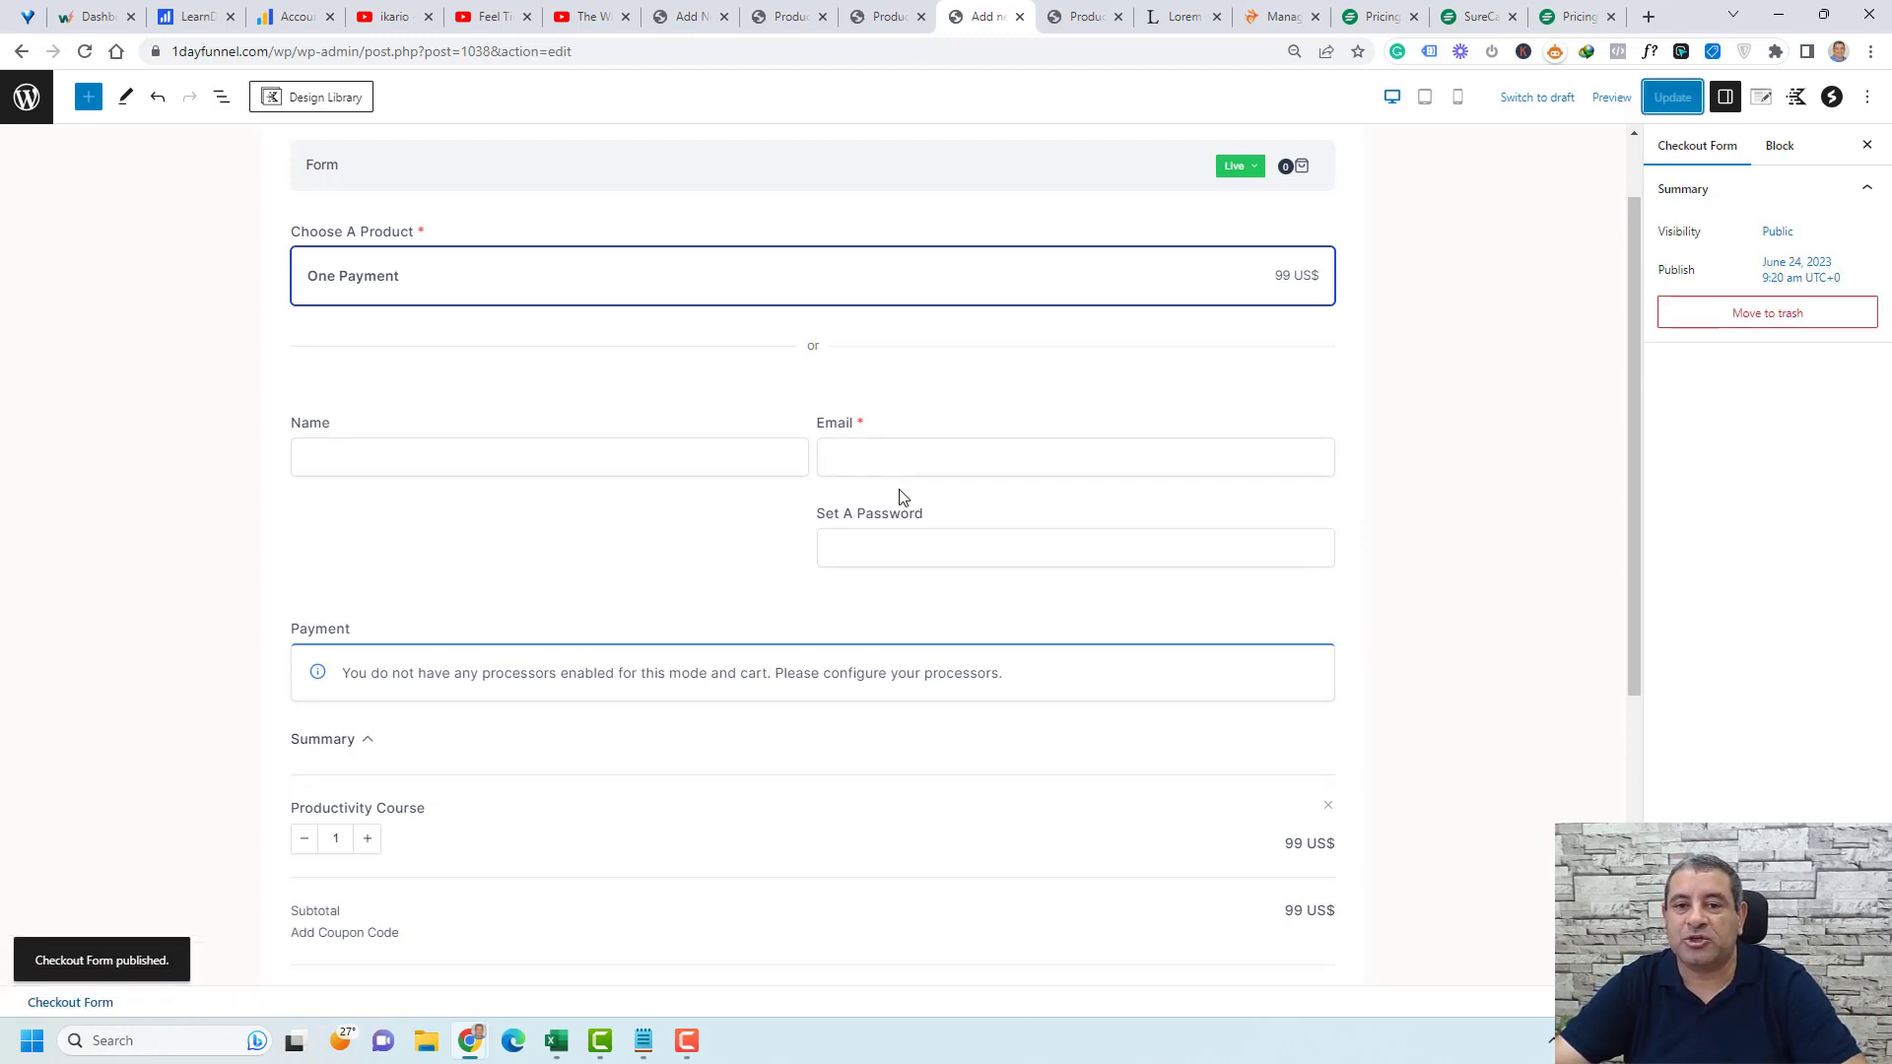
- Remove the Full Name field and its emptied column from the checkout form and update the form
mouse_move(900, 496)
click(765, 438)
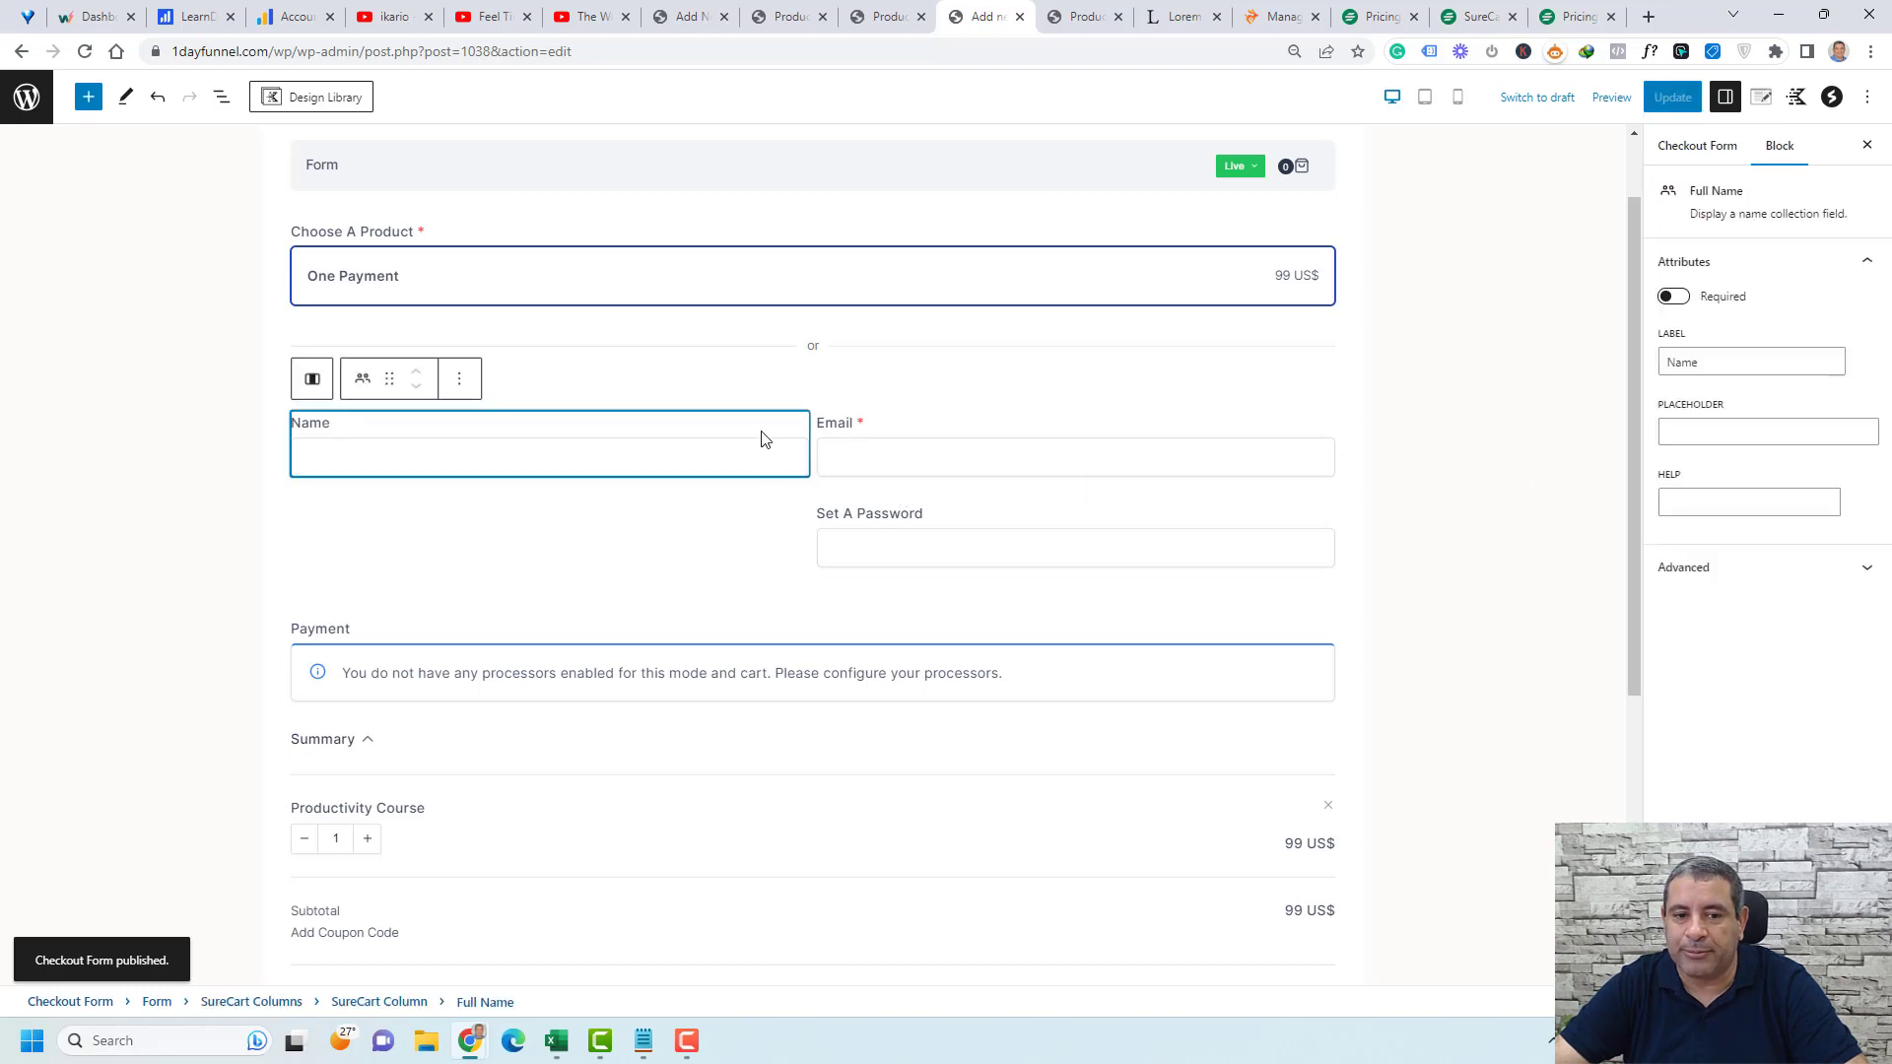
click(460, 381)
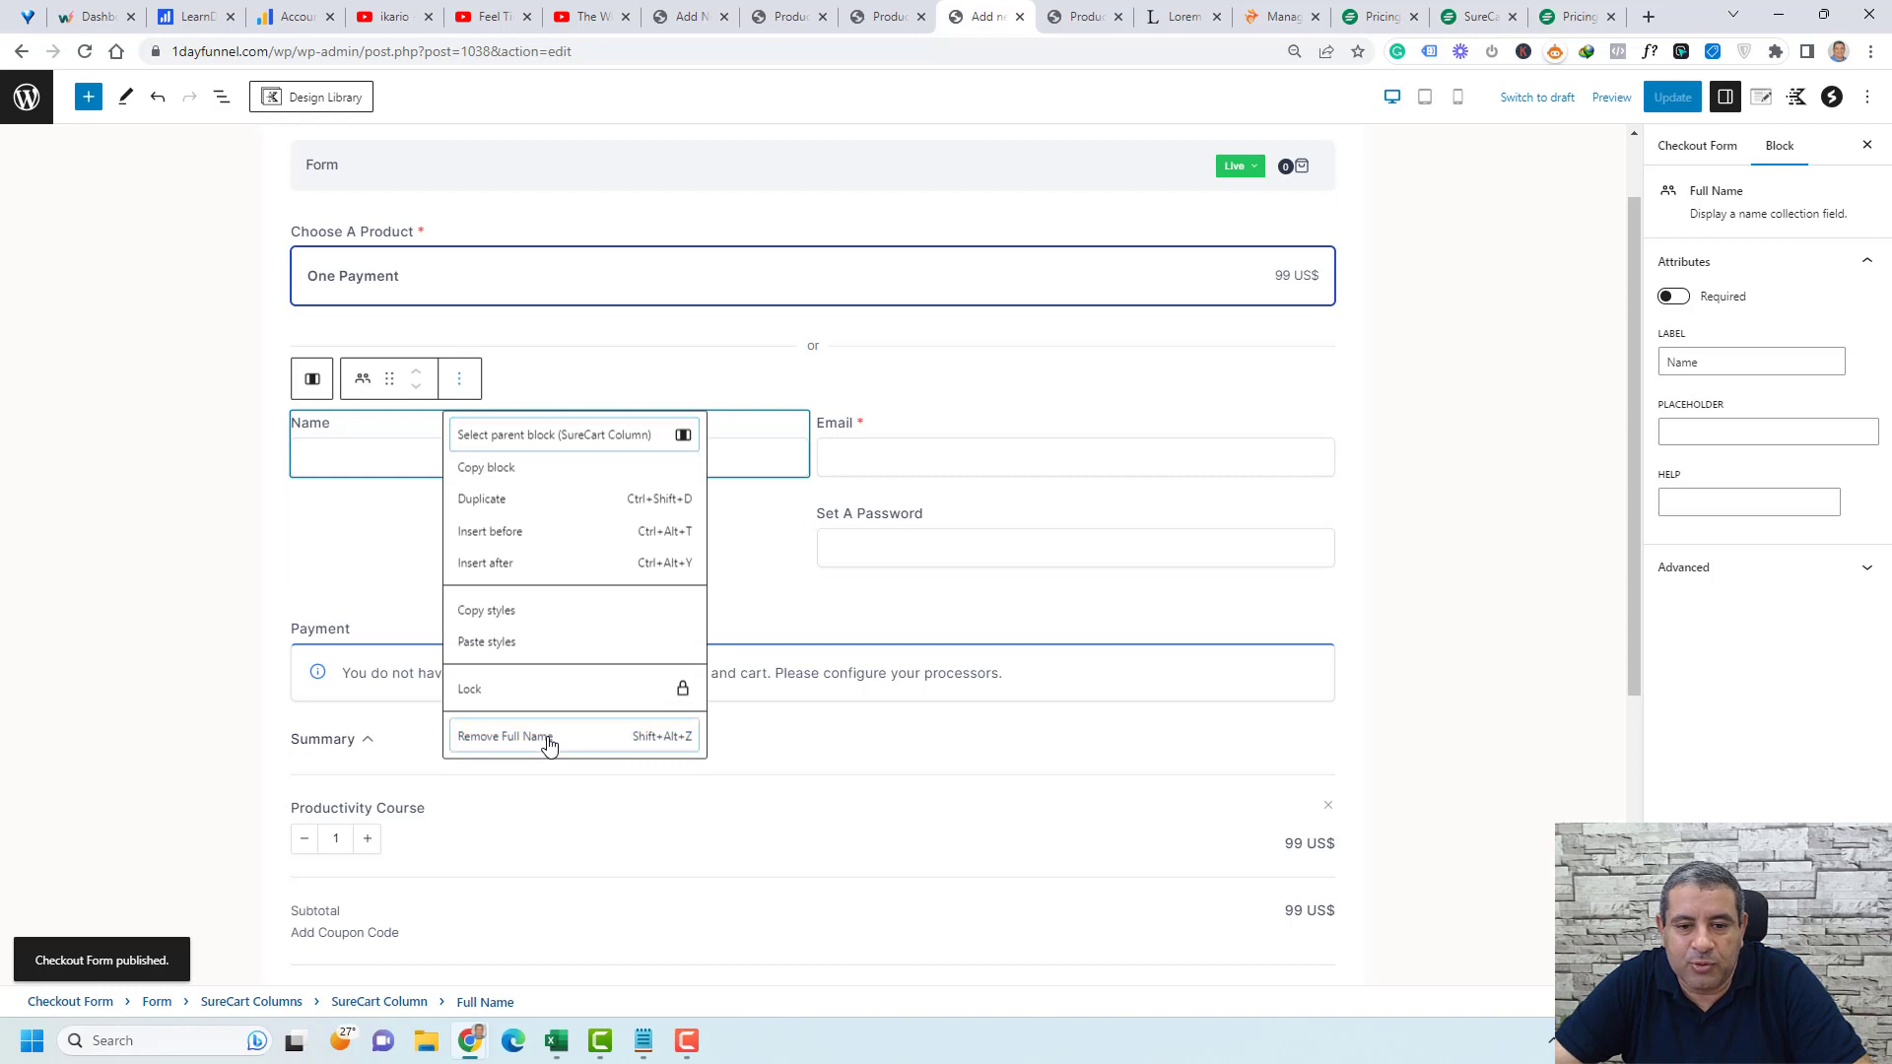
click(549, 741)
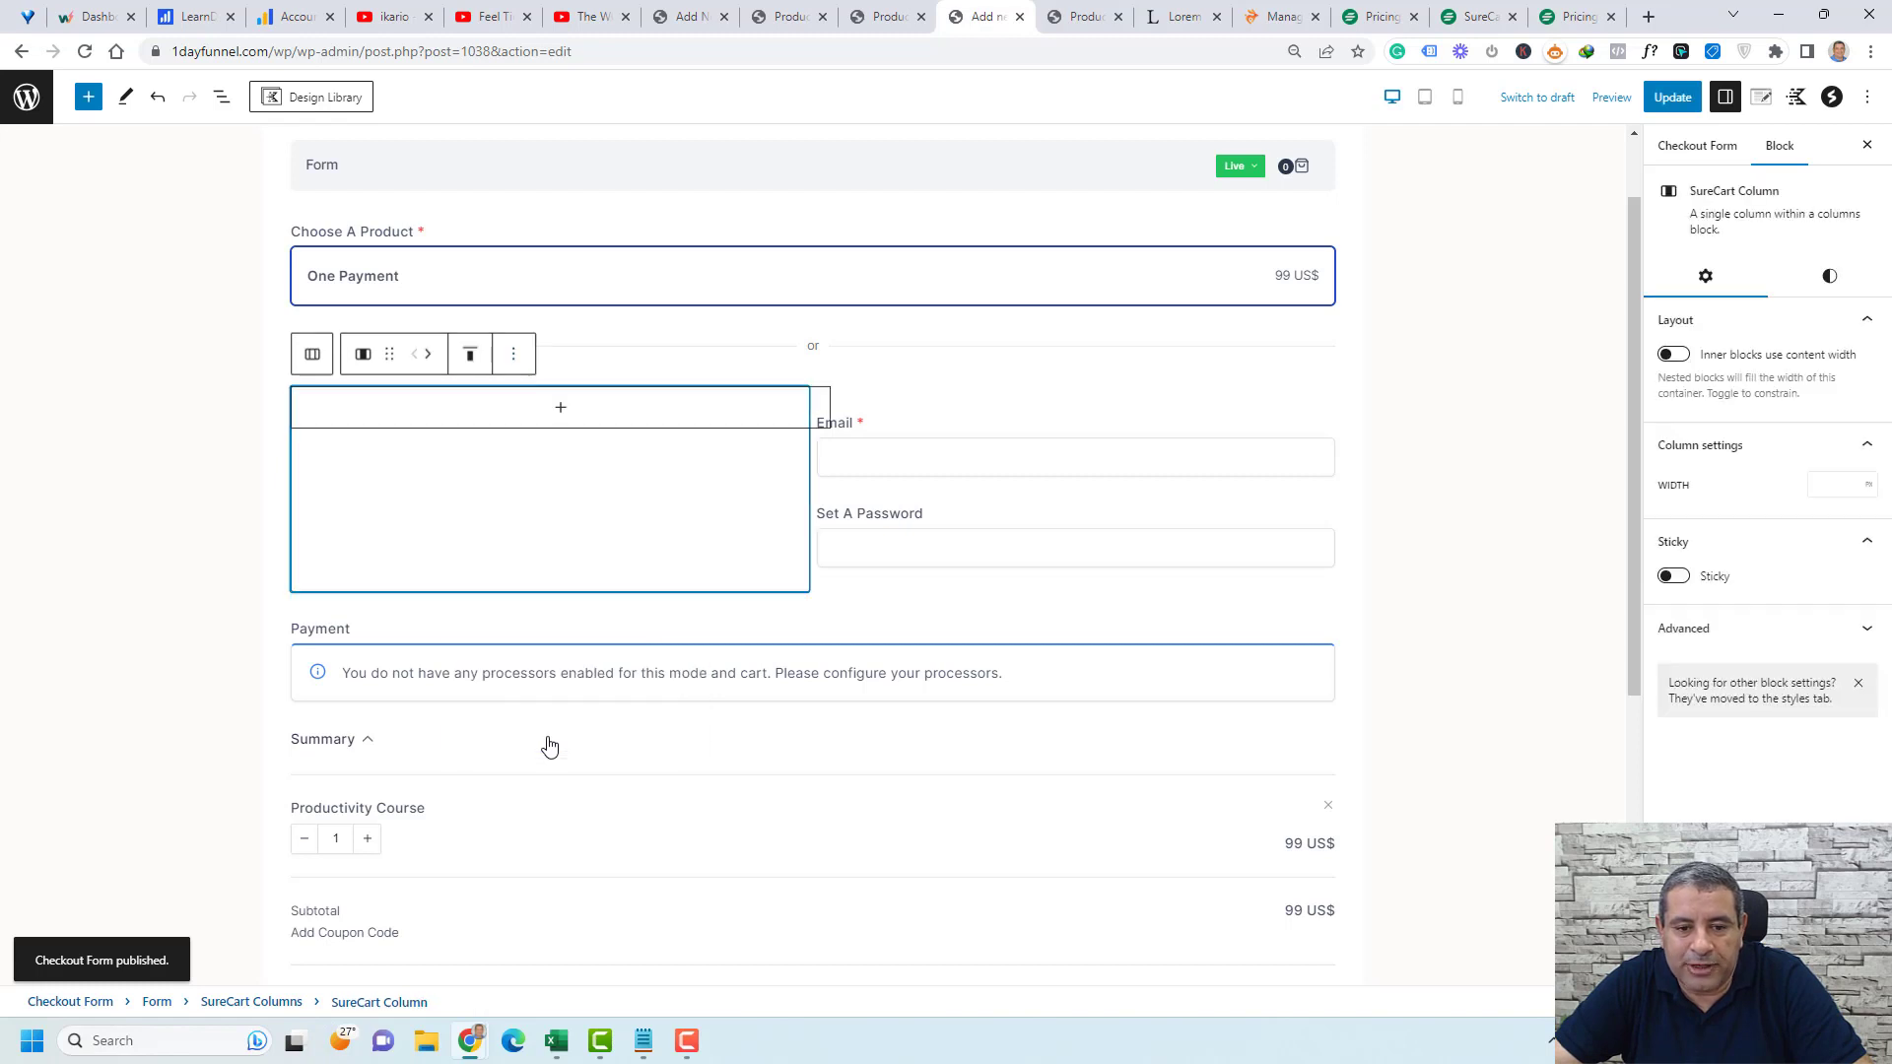
click(516, 357)
click(600, 679)
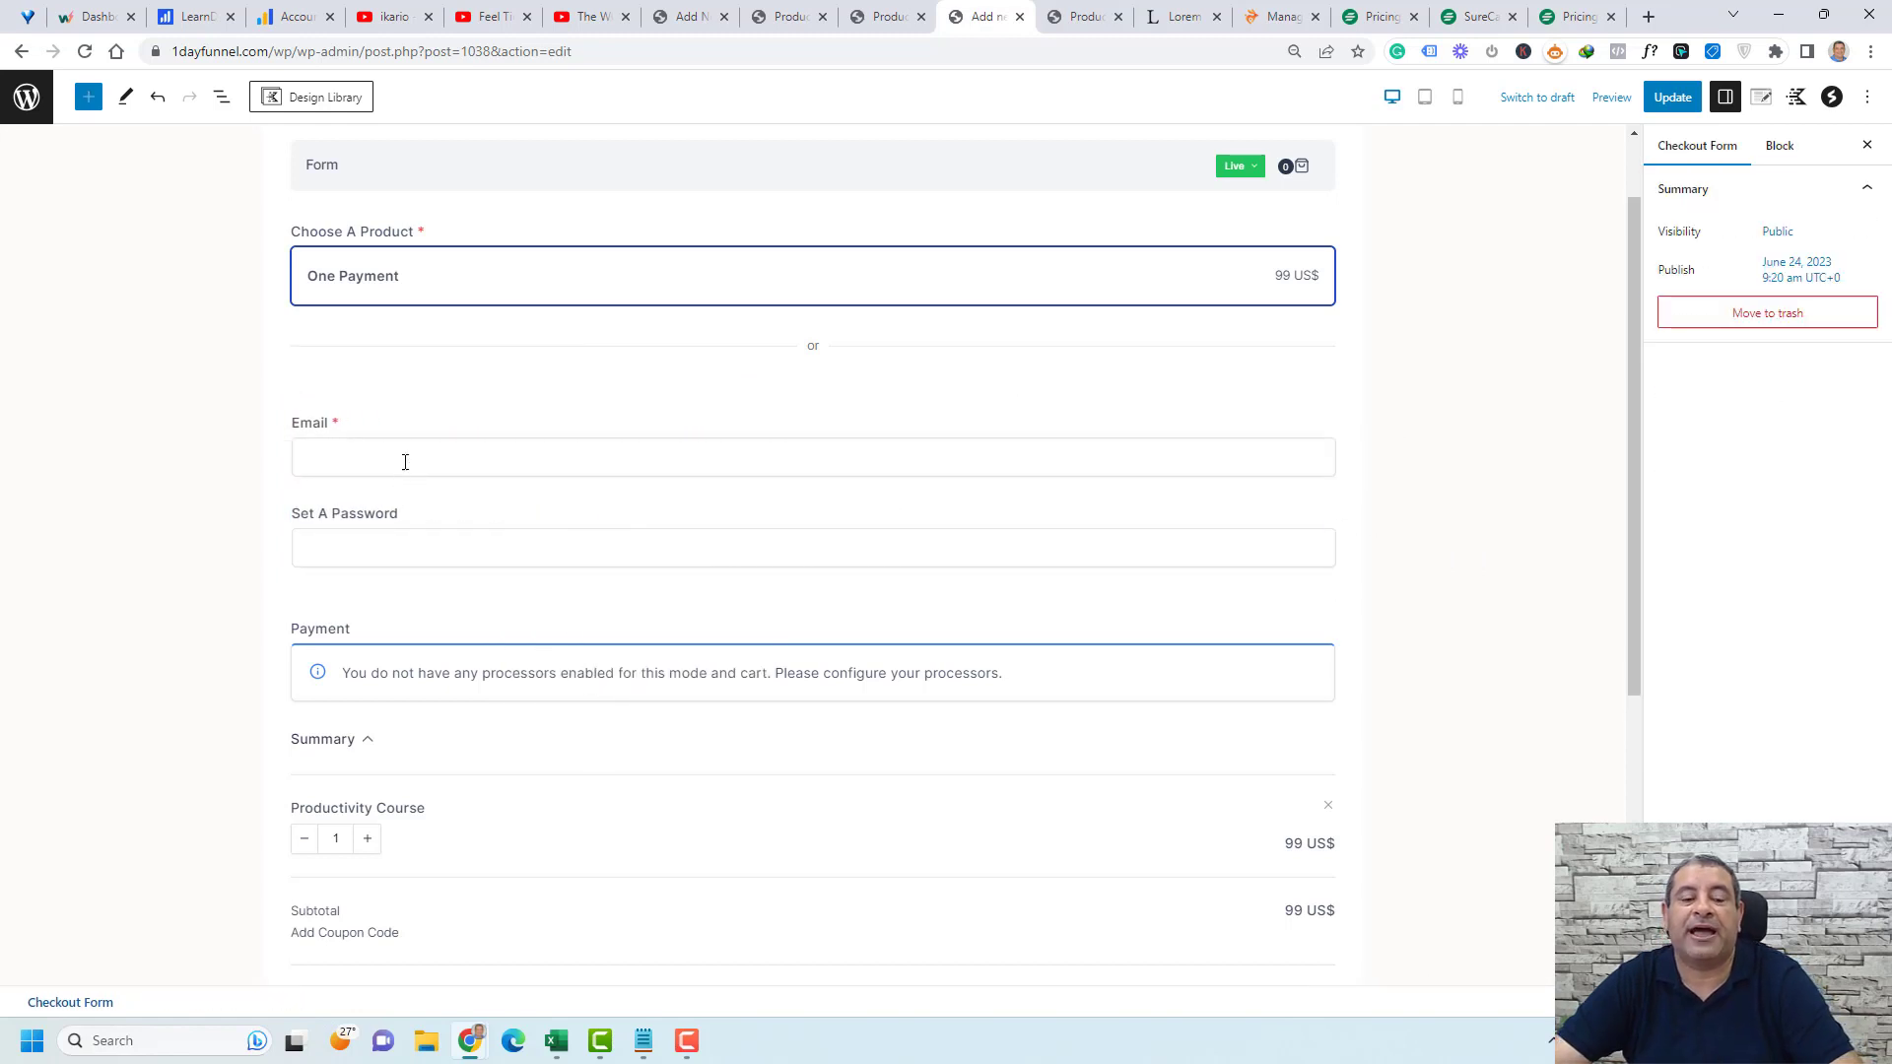
scroll(432, 531, down, 3)
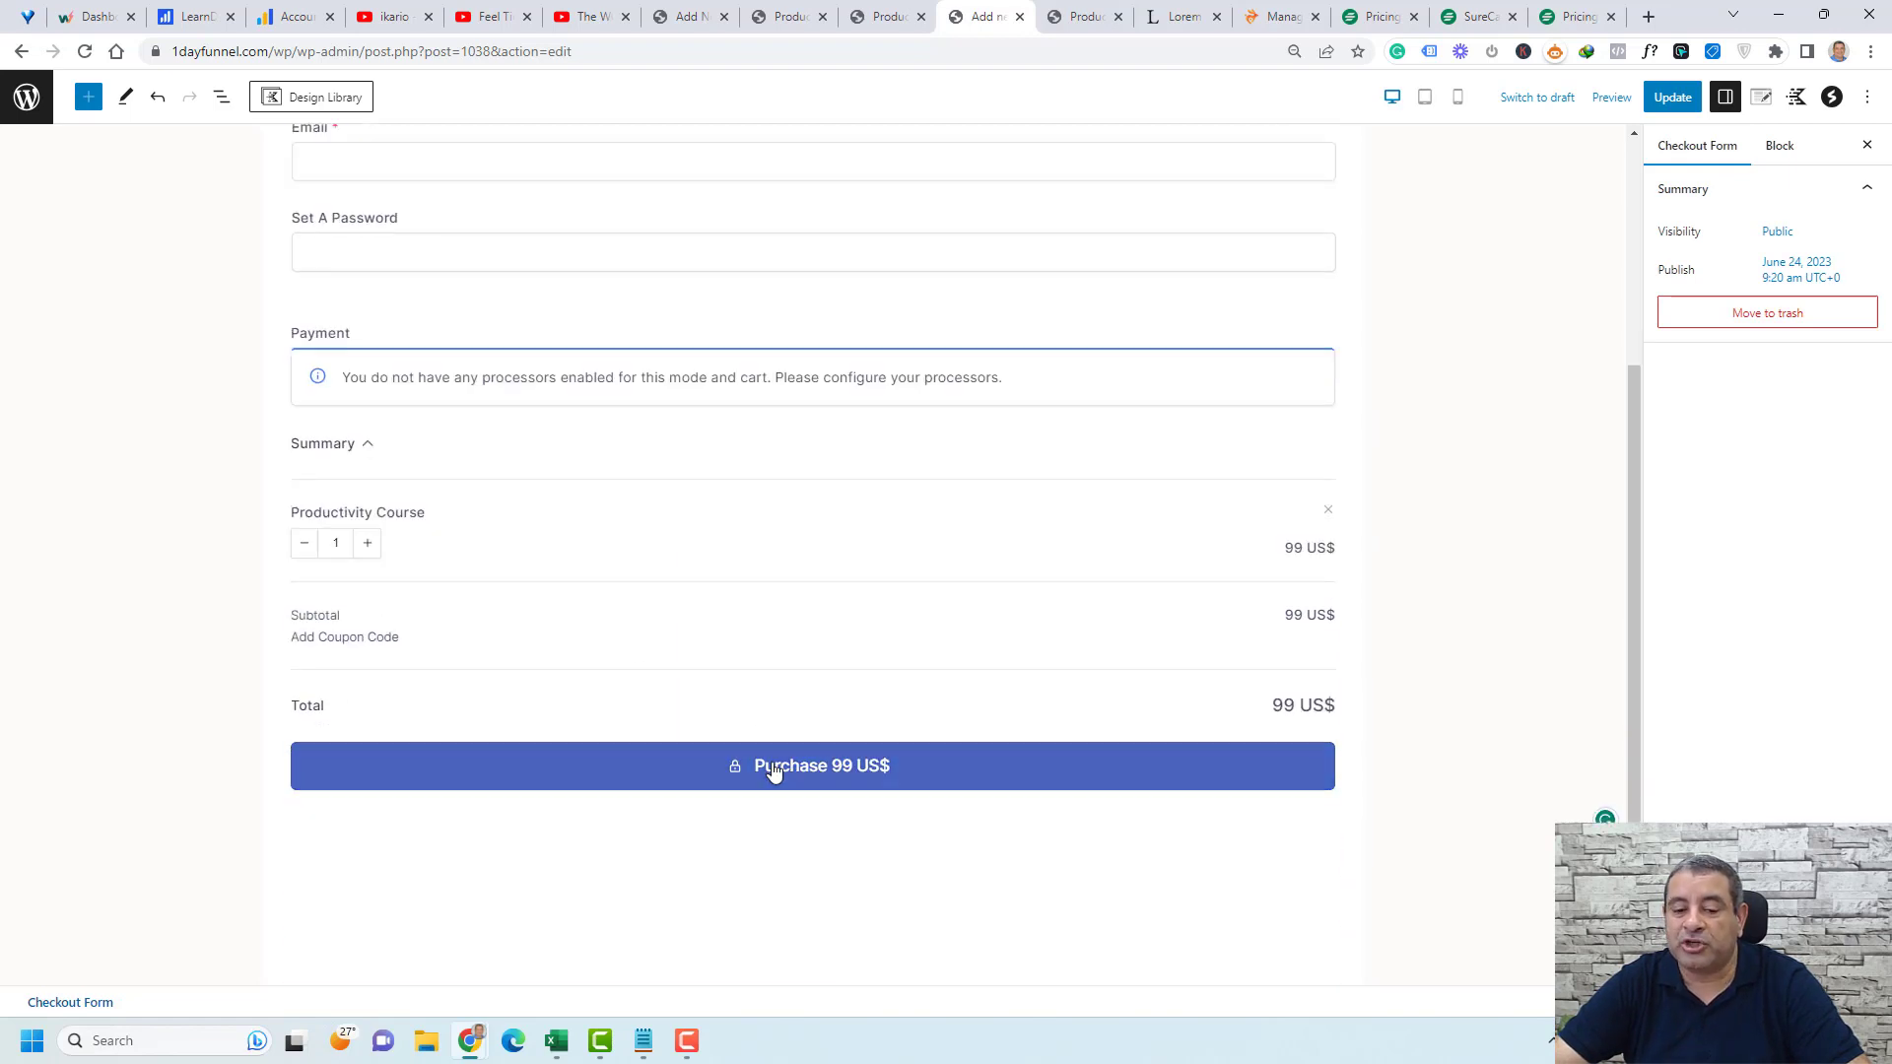
scroll(1469, 498, up, 4)
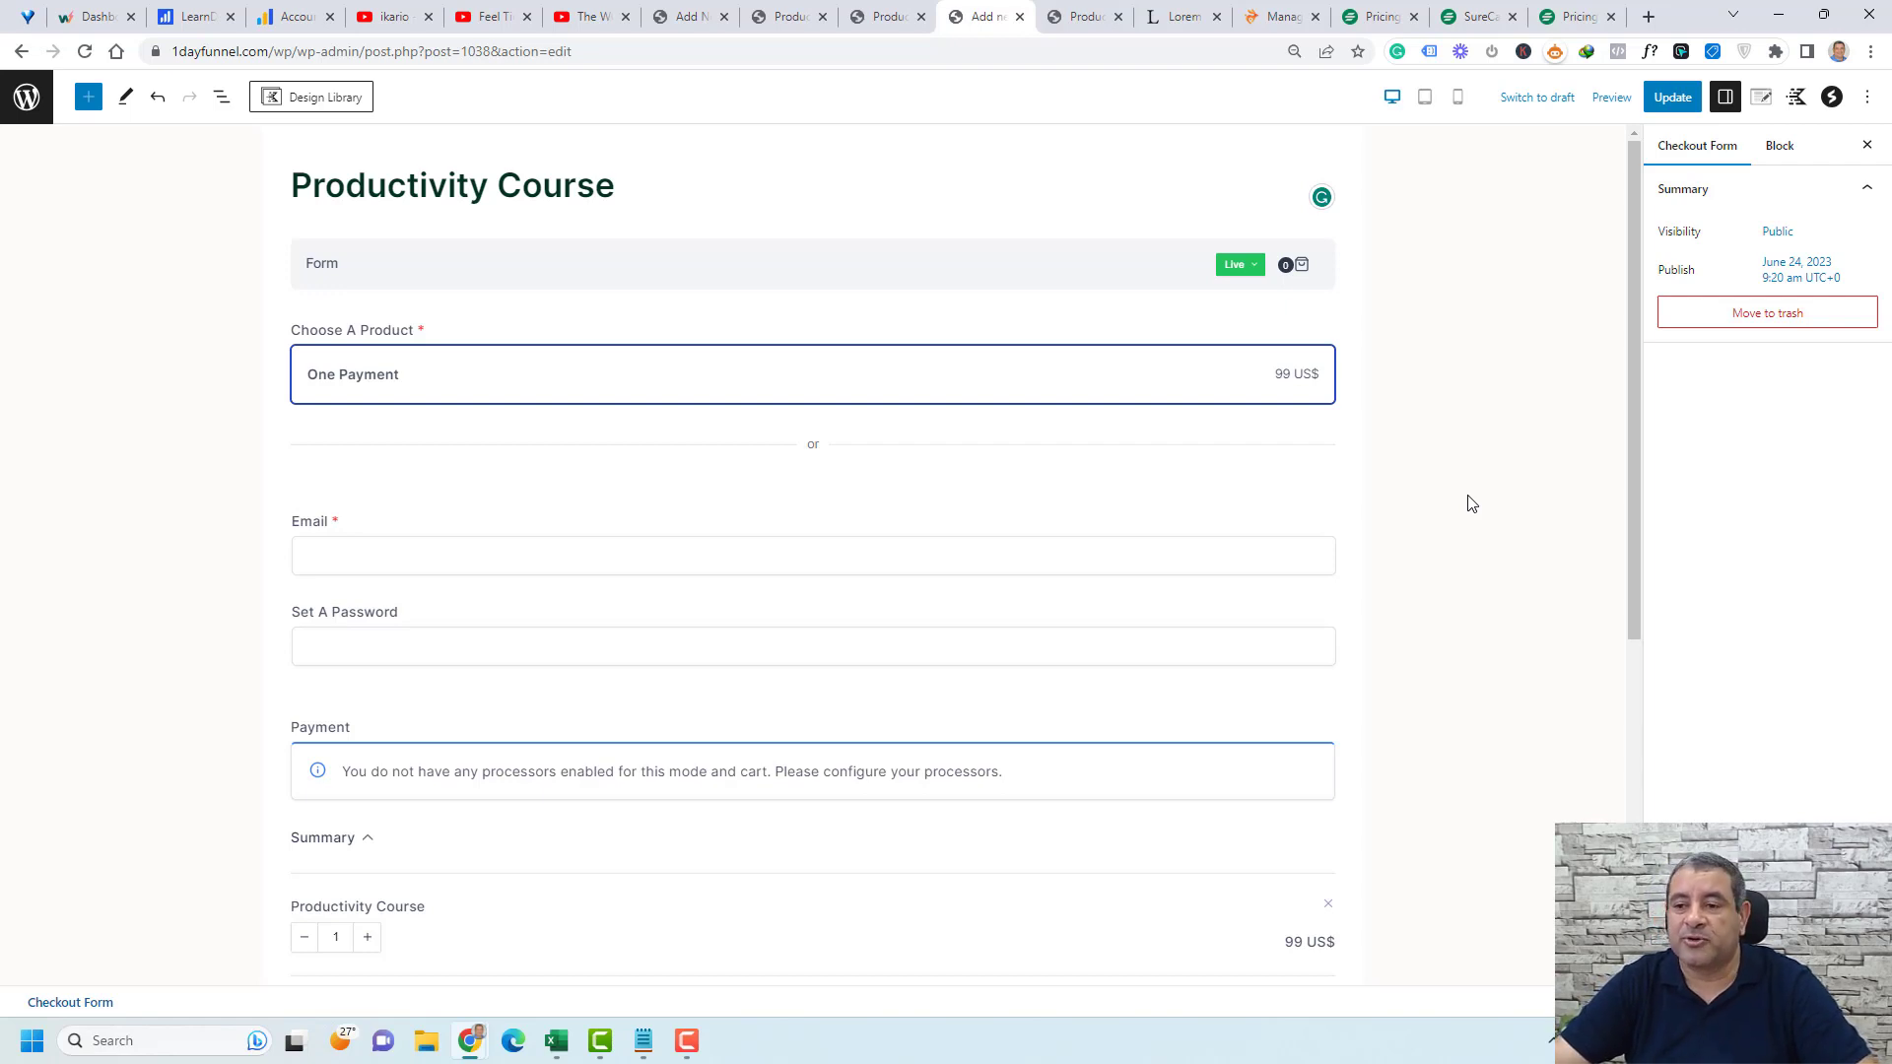
click(1673, 96)
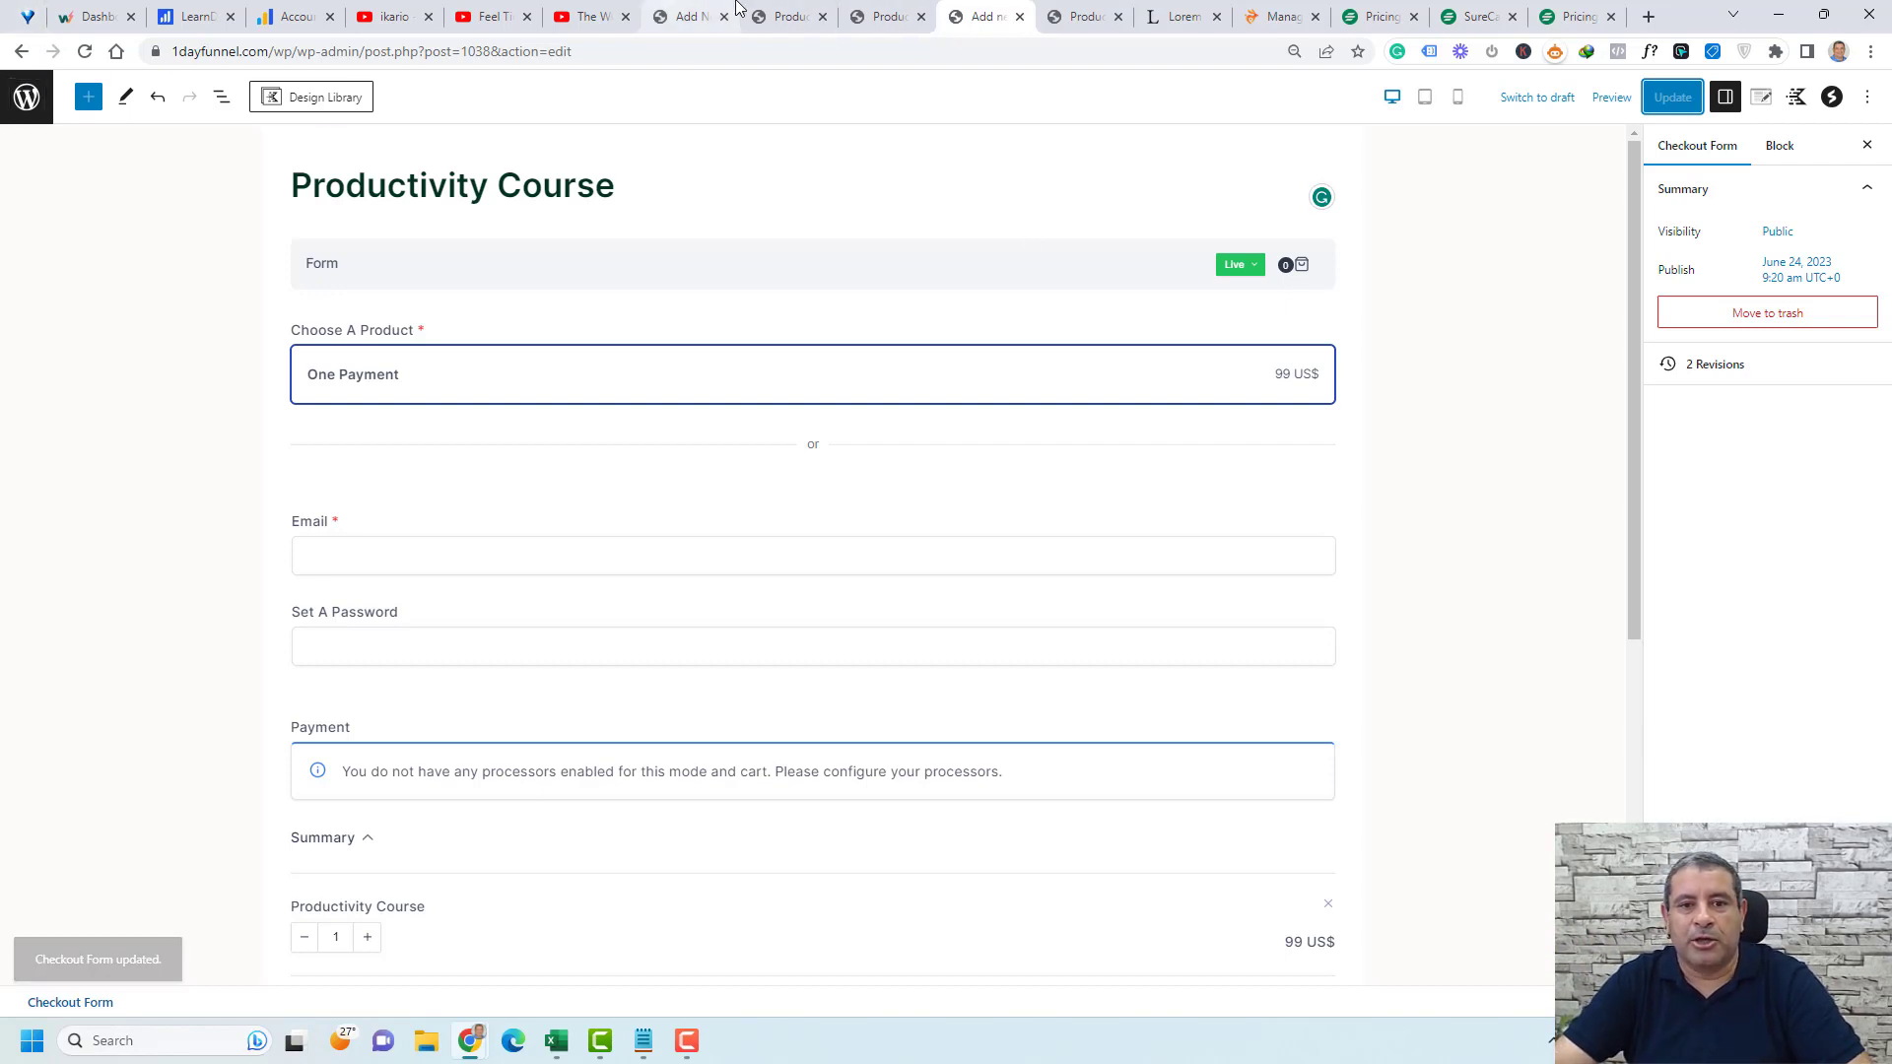
- Return to the SureCart admin and open the list of checkout forms
click(789, 17)
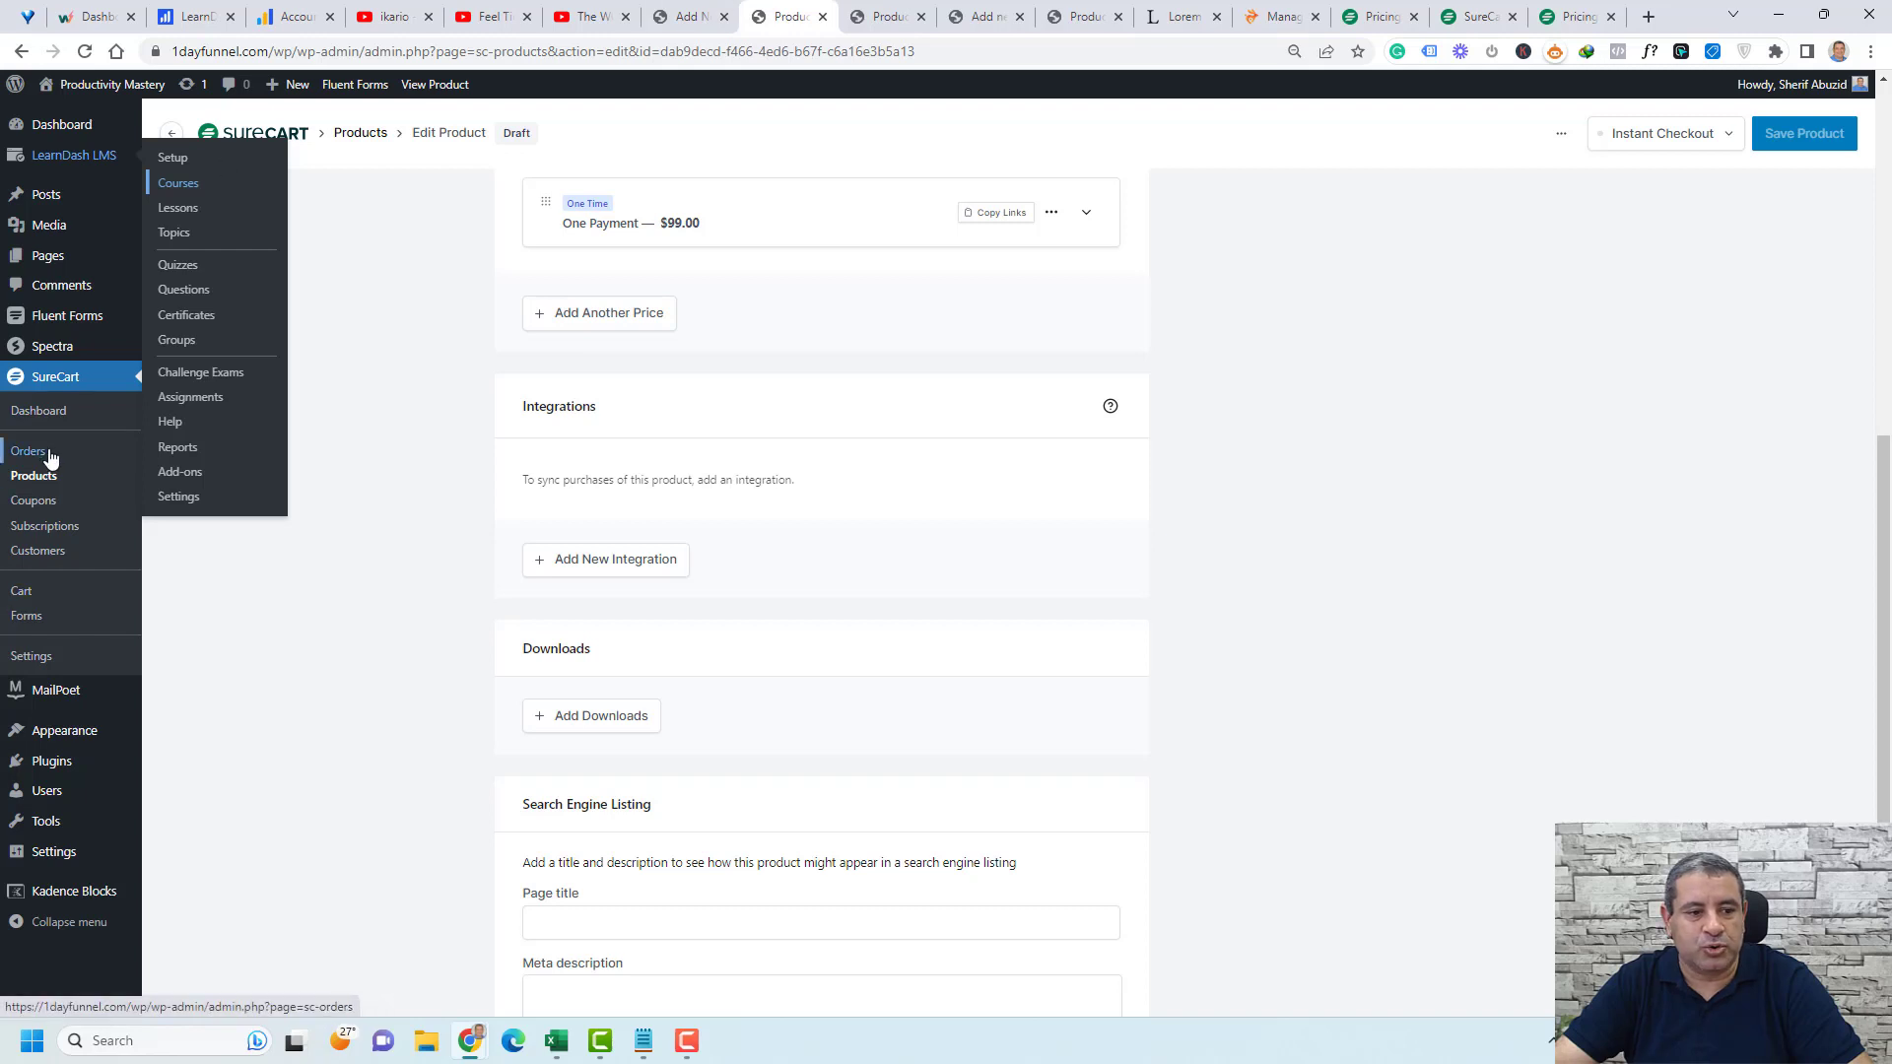
click(39, 616)
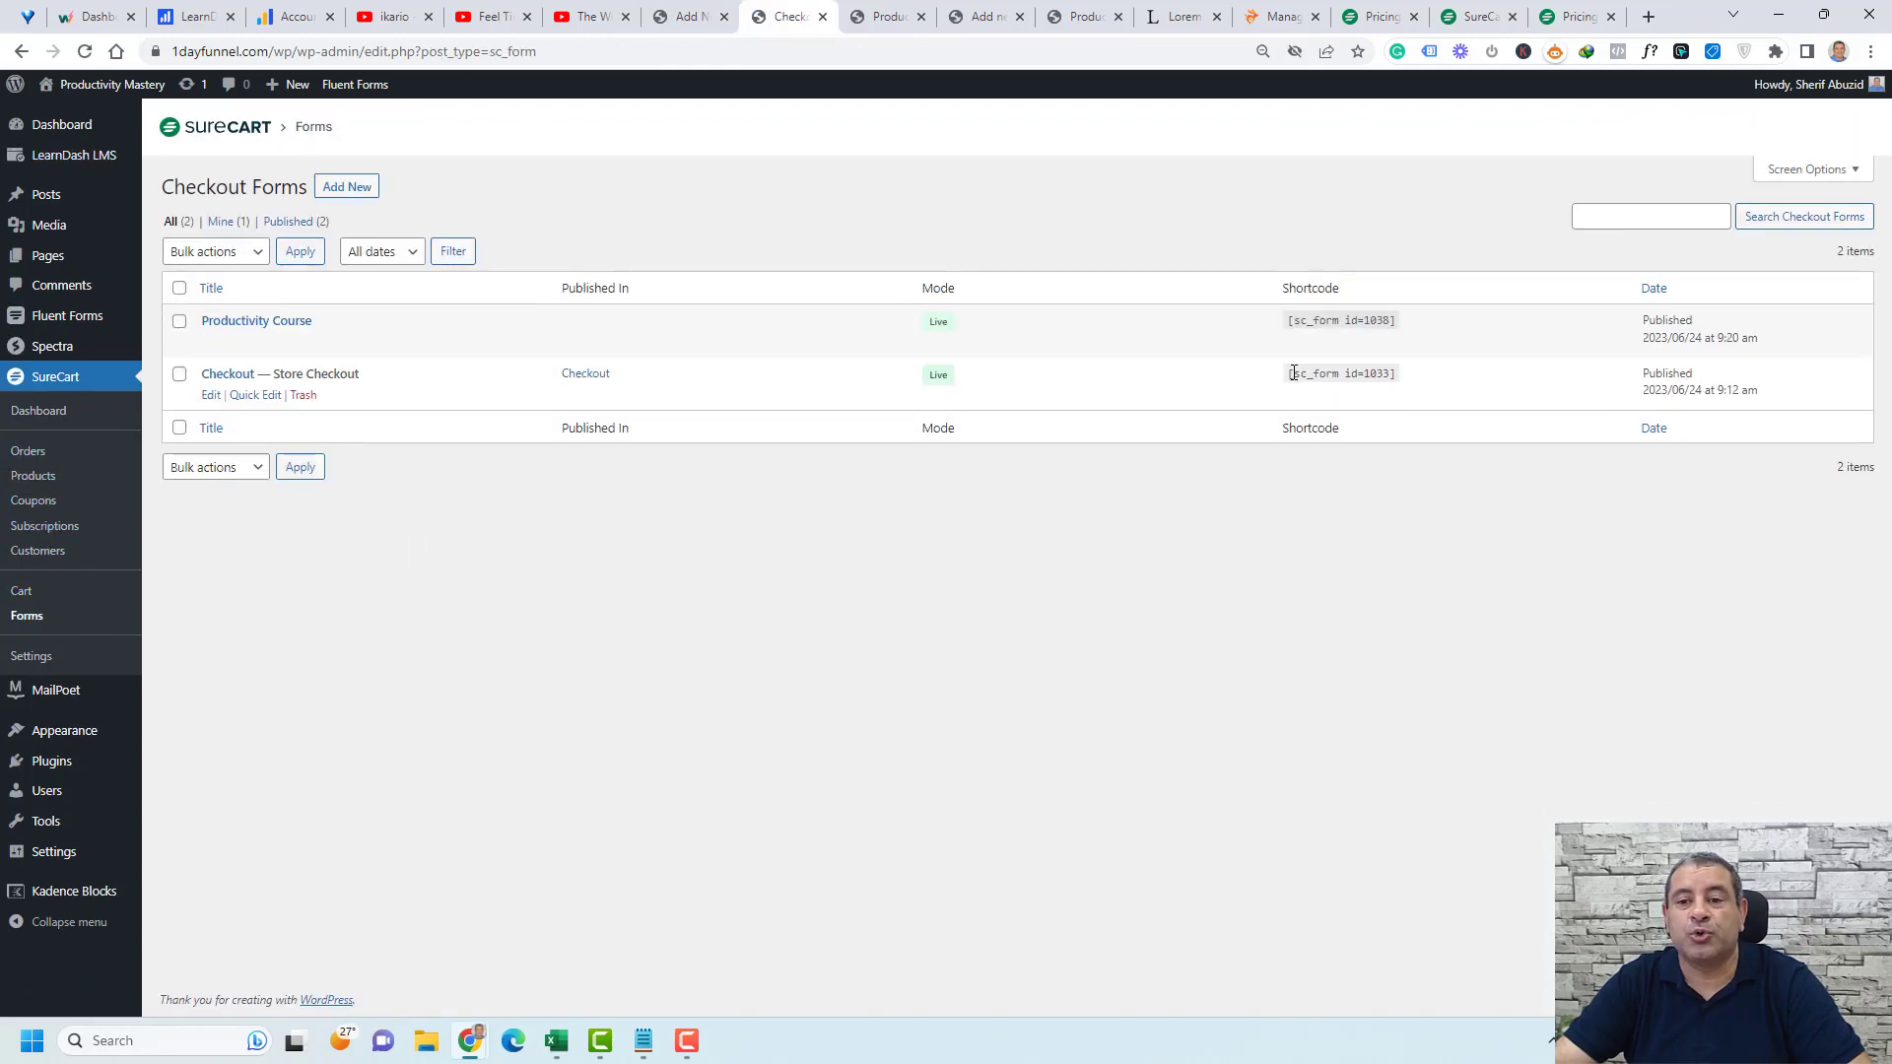
drag(1285, 375, 1449, 380)
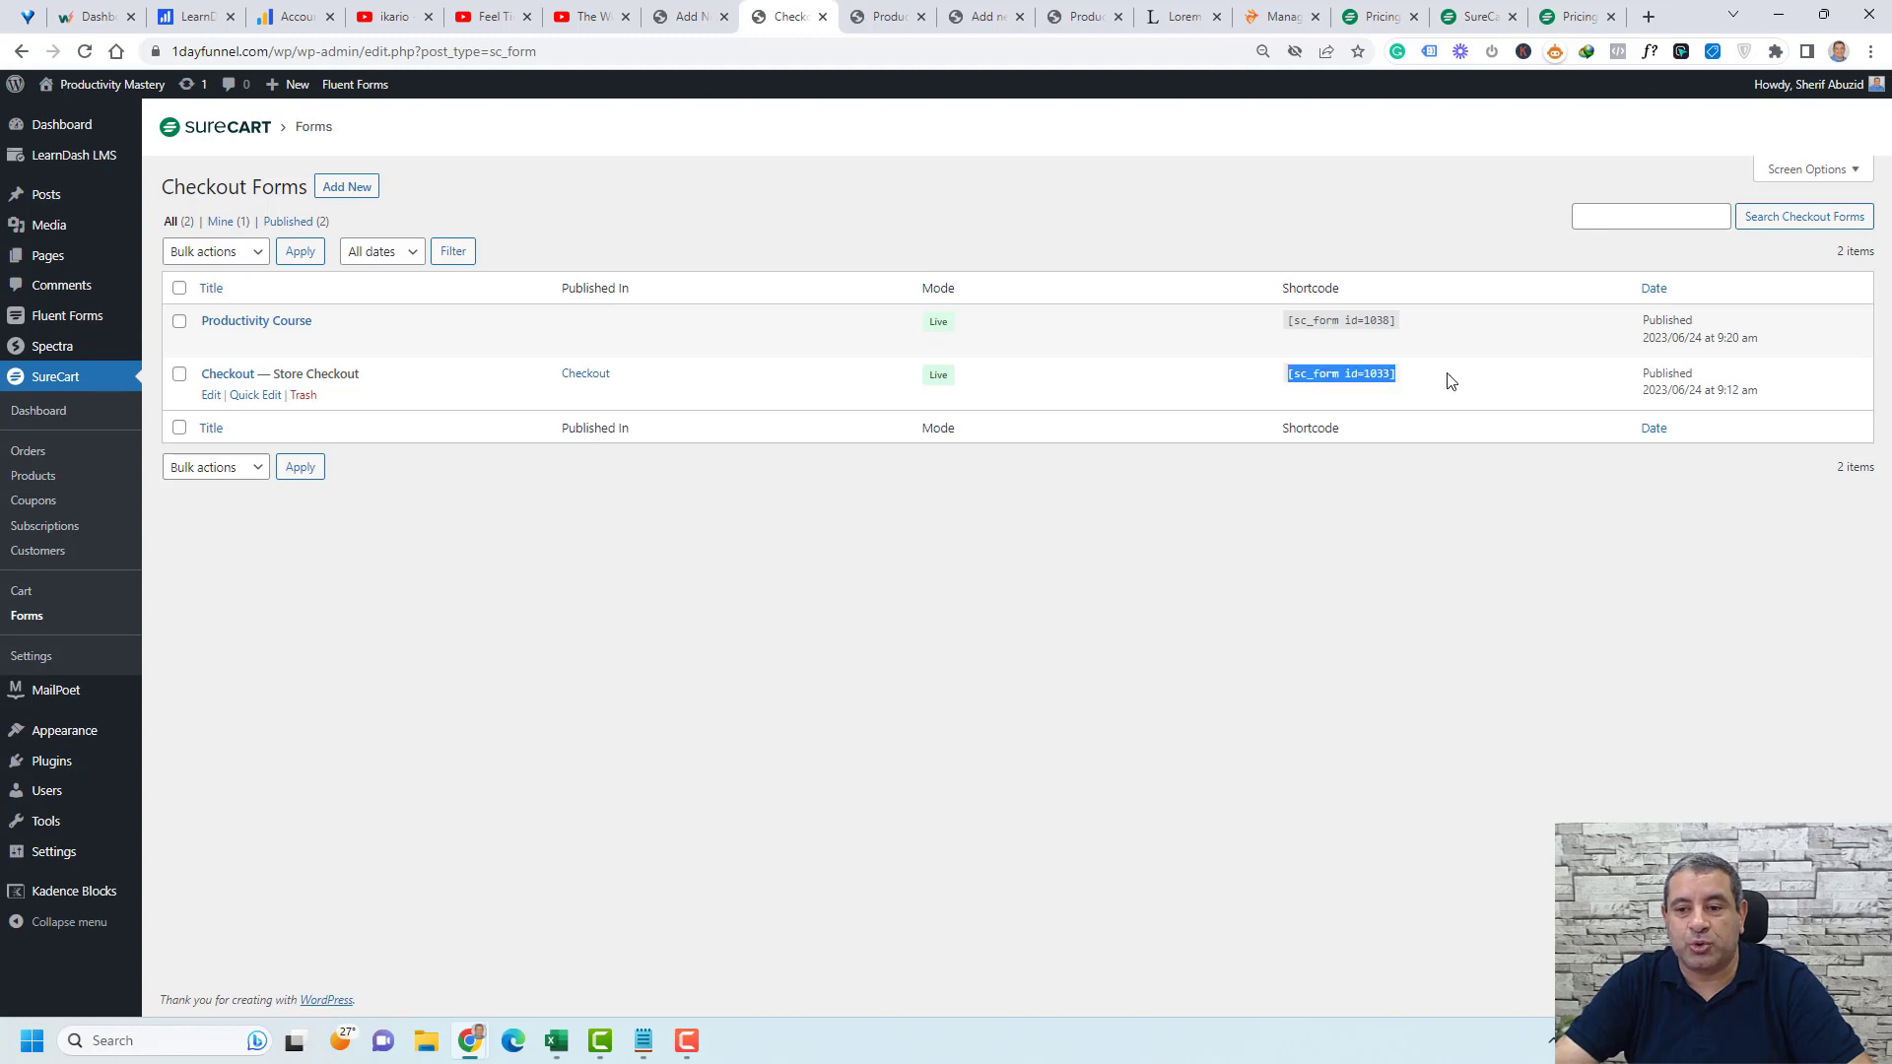
right_click(1356, 384)
click(1375, 401)
click(1179, 224)
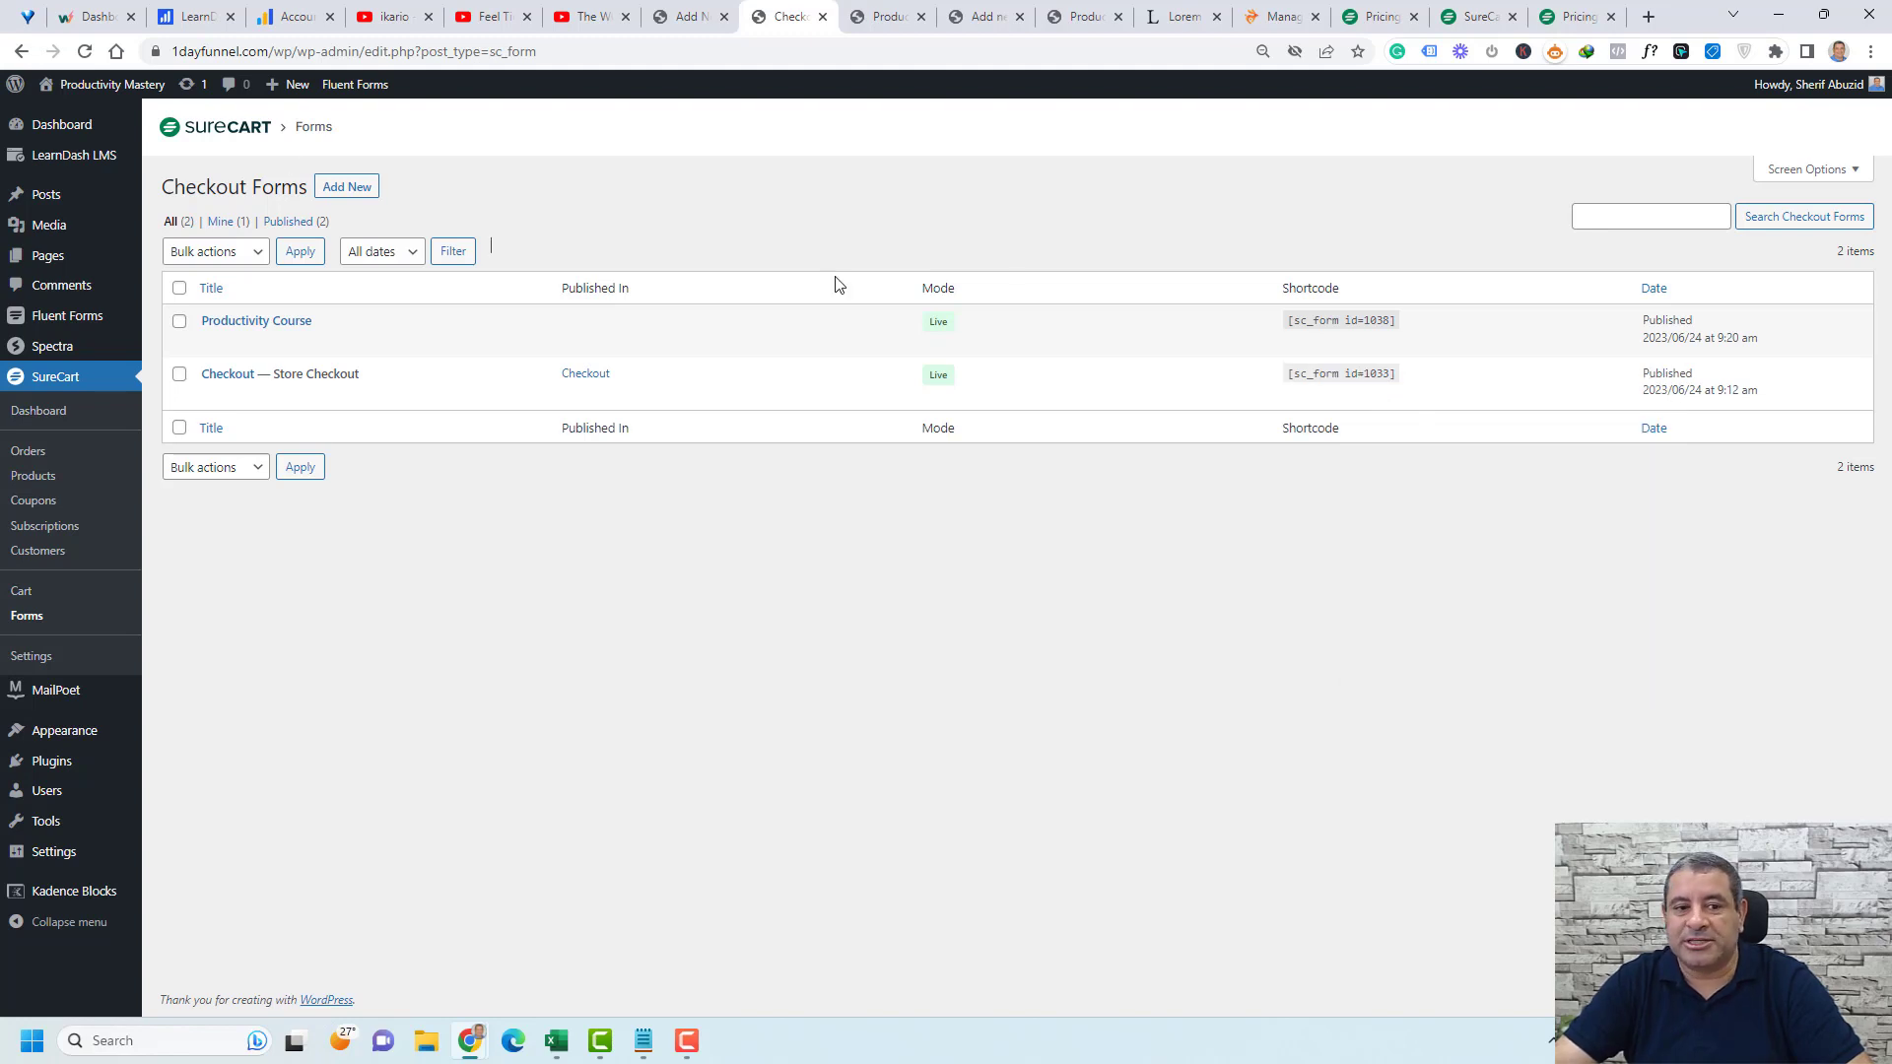
- Copy the shortcode of the Productivity Course checkout form
triple_click(1333, 320)
right_click(1334, 319)
click(1343, 338)
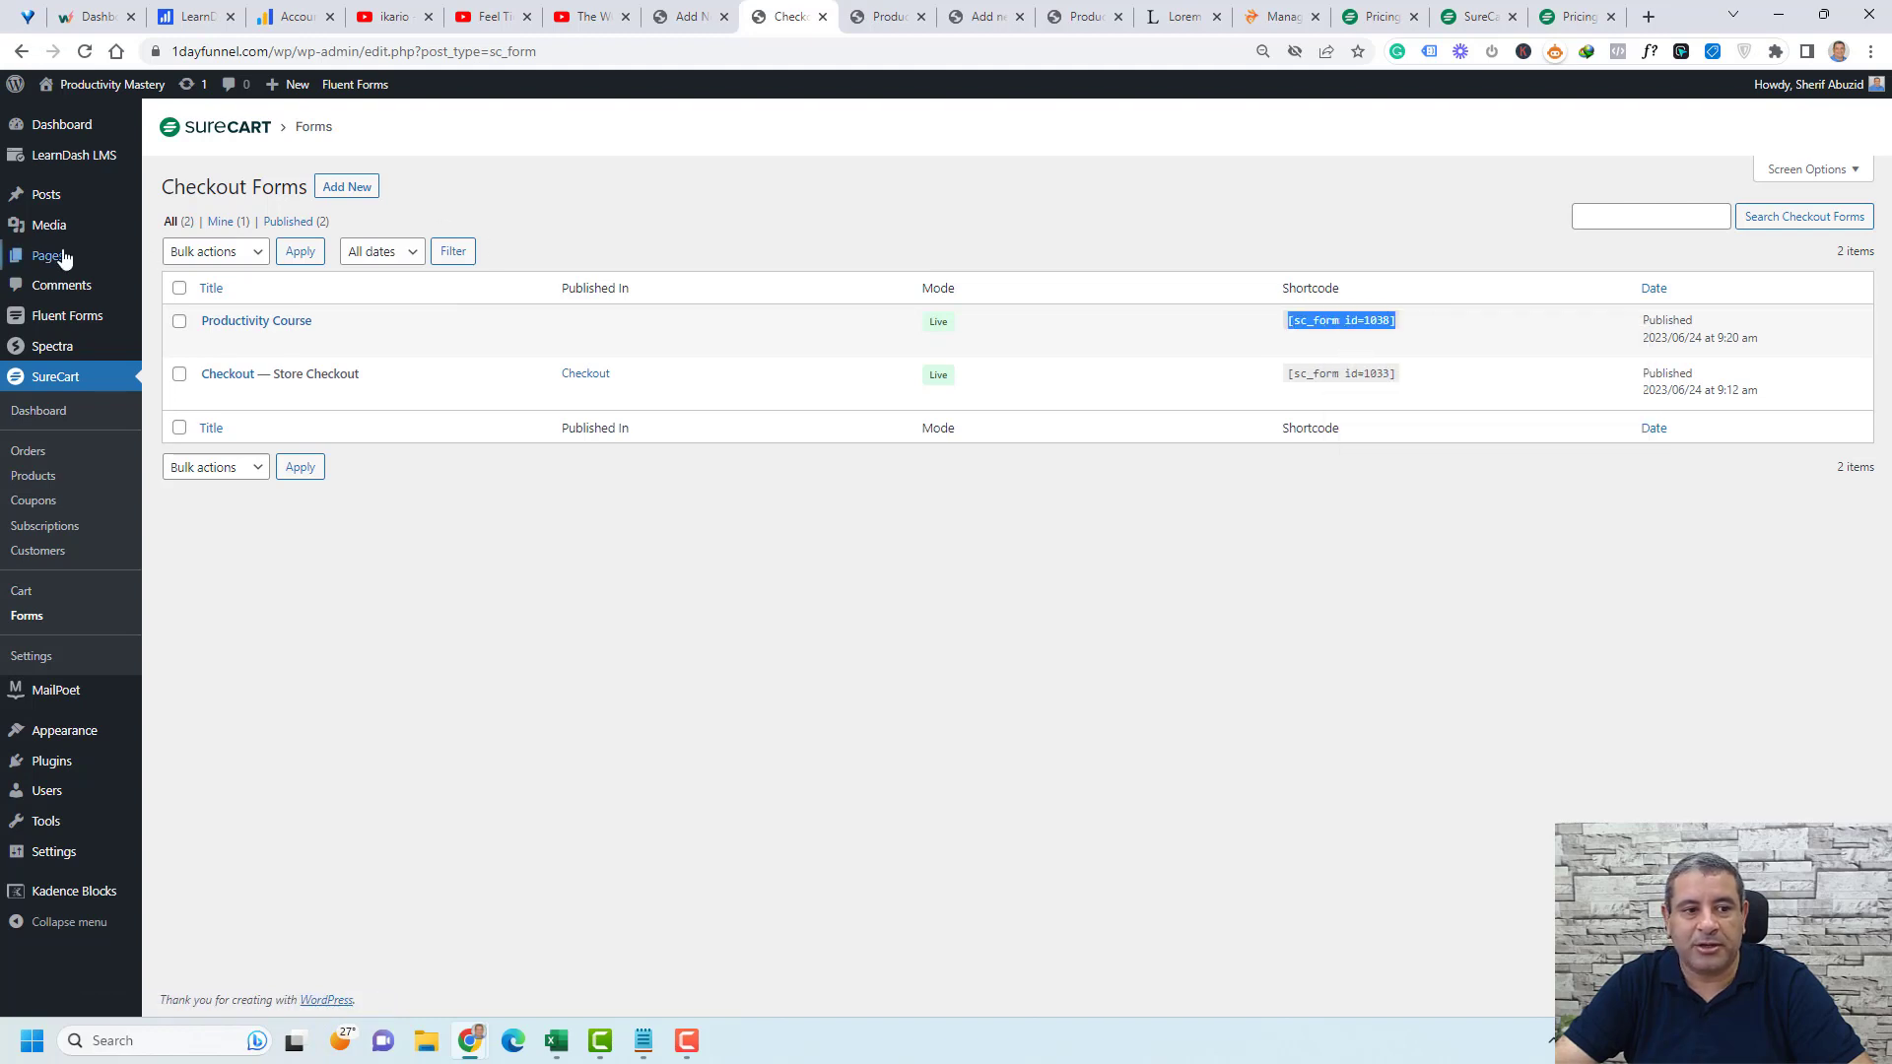
- Start a new WordPress page in a separate browser tab and title it Producitivy Course Selling Form
mouse_move(57, 257)
right_click(177, 284)
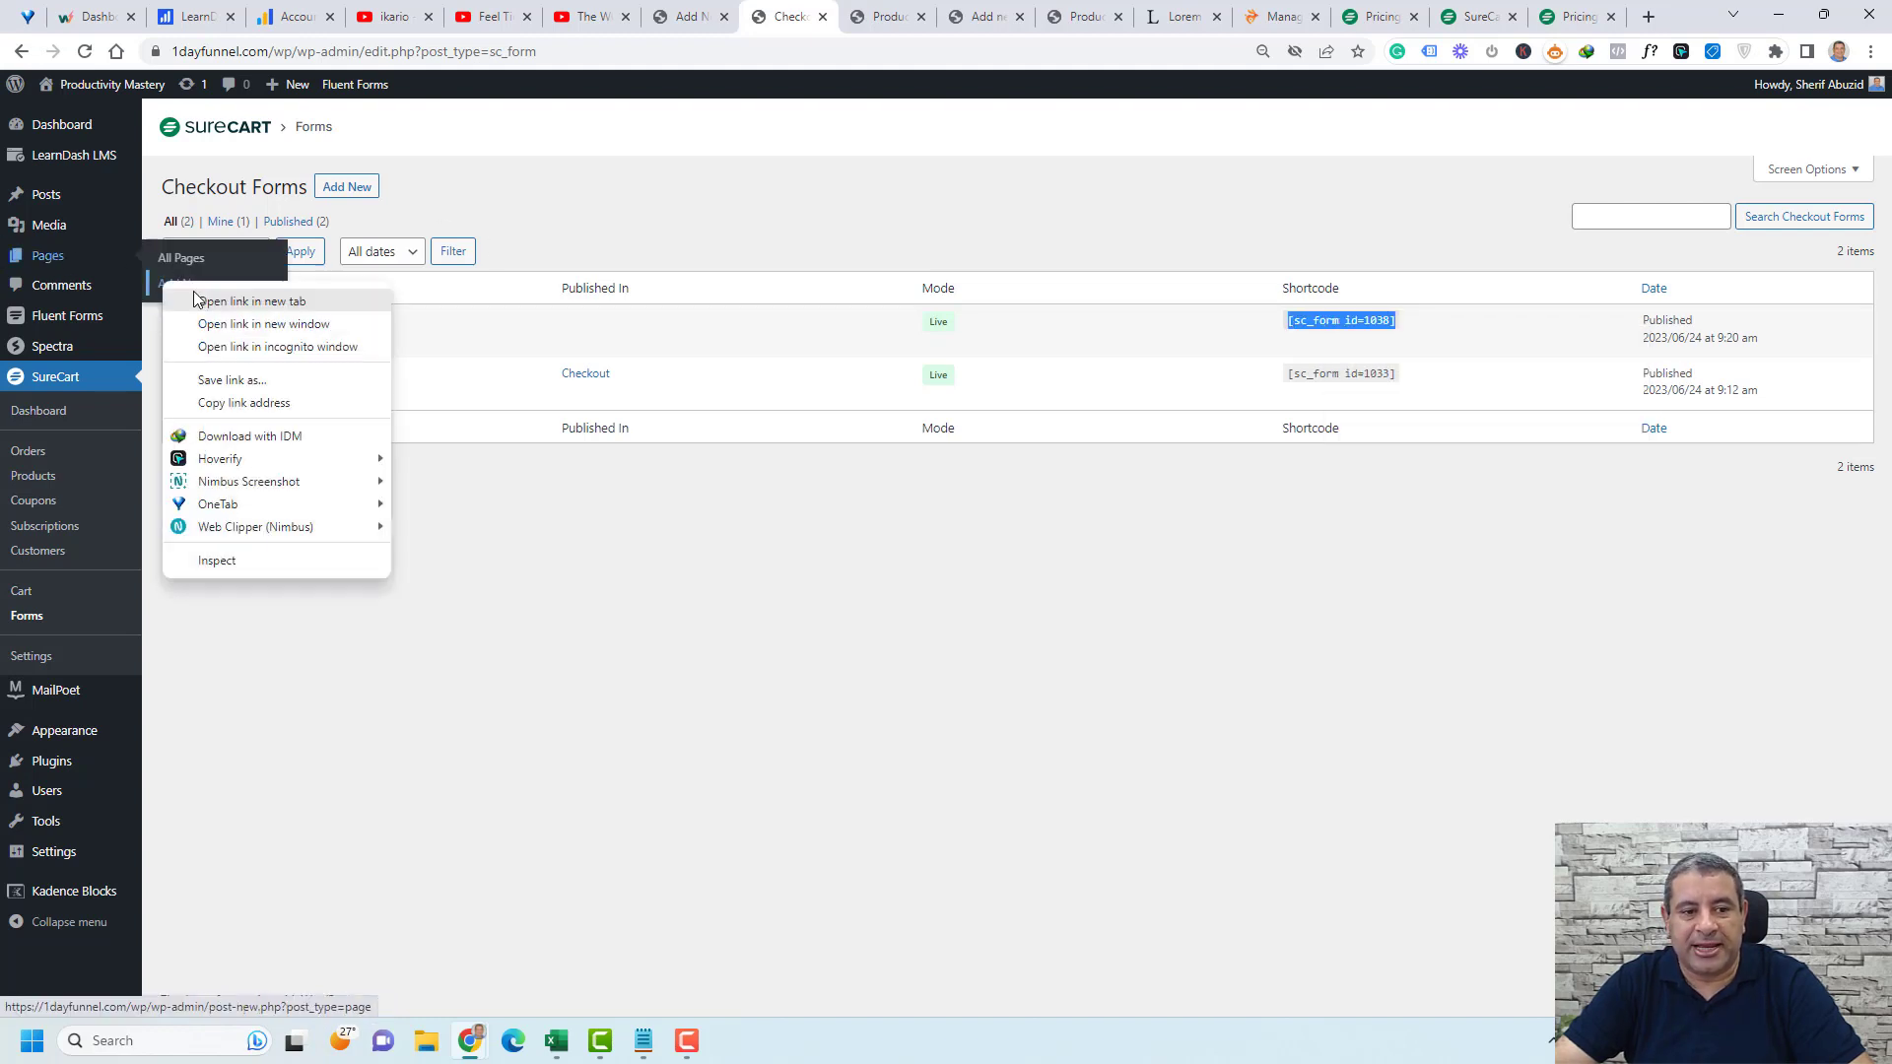
click(237, 300)
click(839, 16)
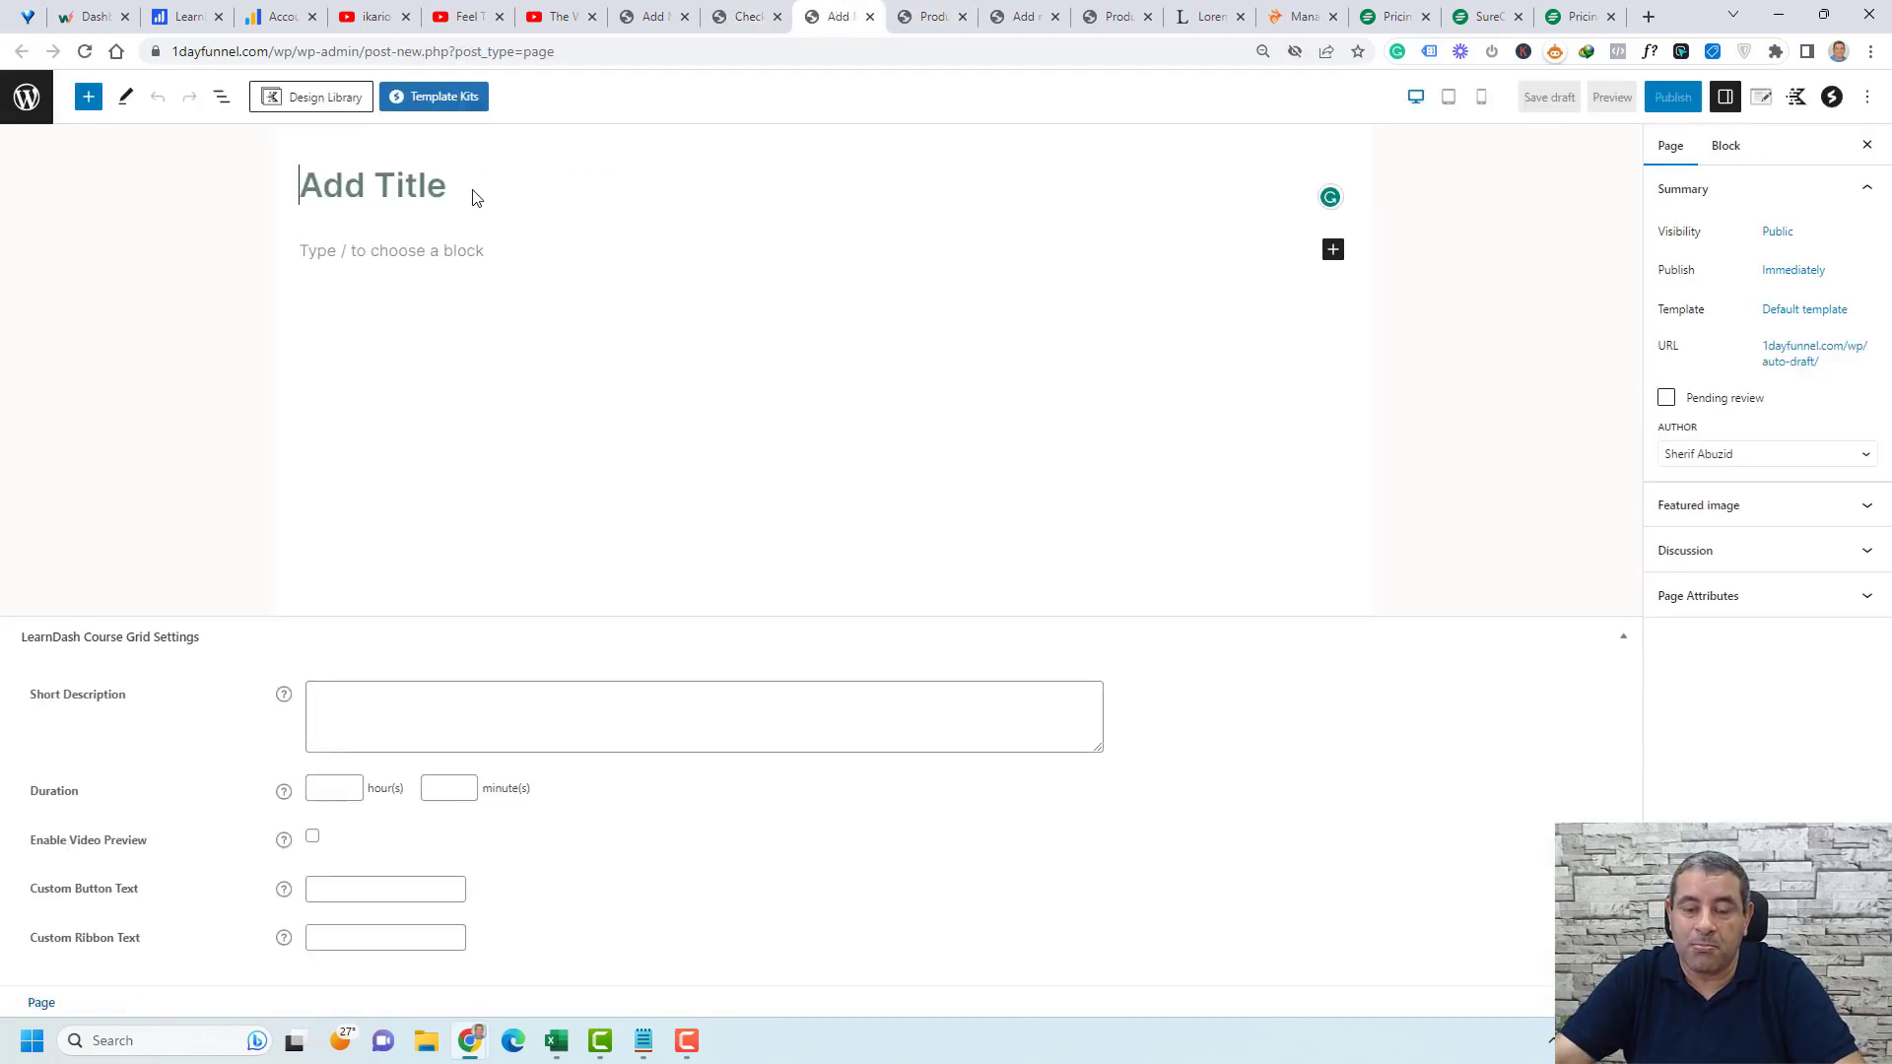
key(ctrl+v)
- Insert a Shortcode block containing [sc_form id=1038] below the title and publish the page
click(1214, 254)
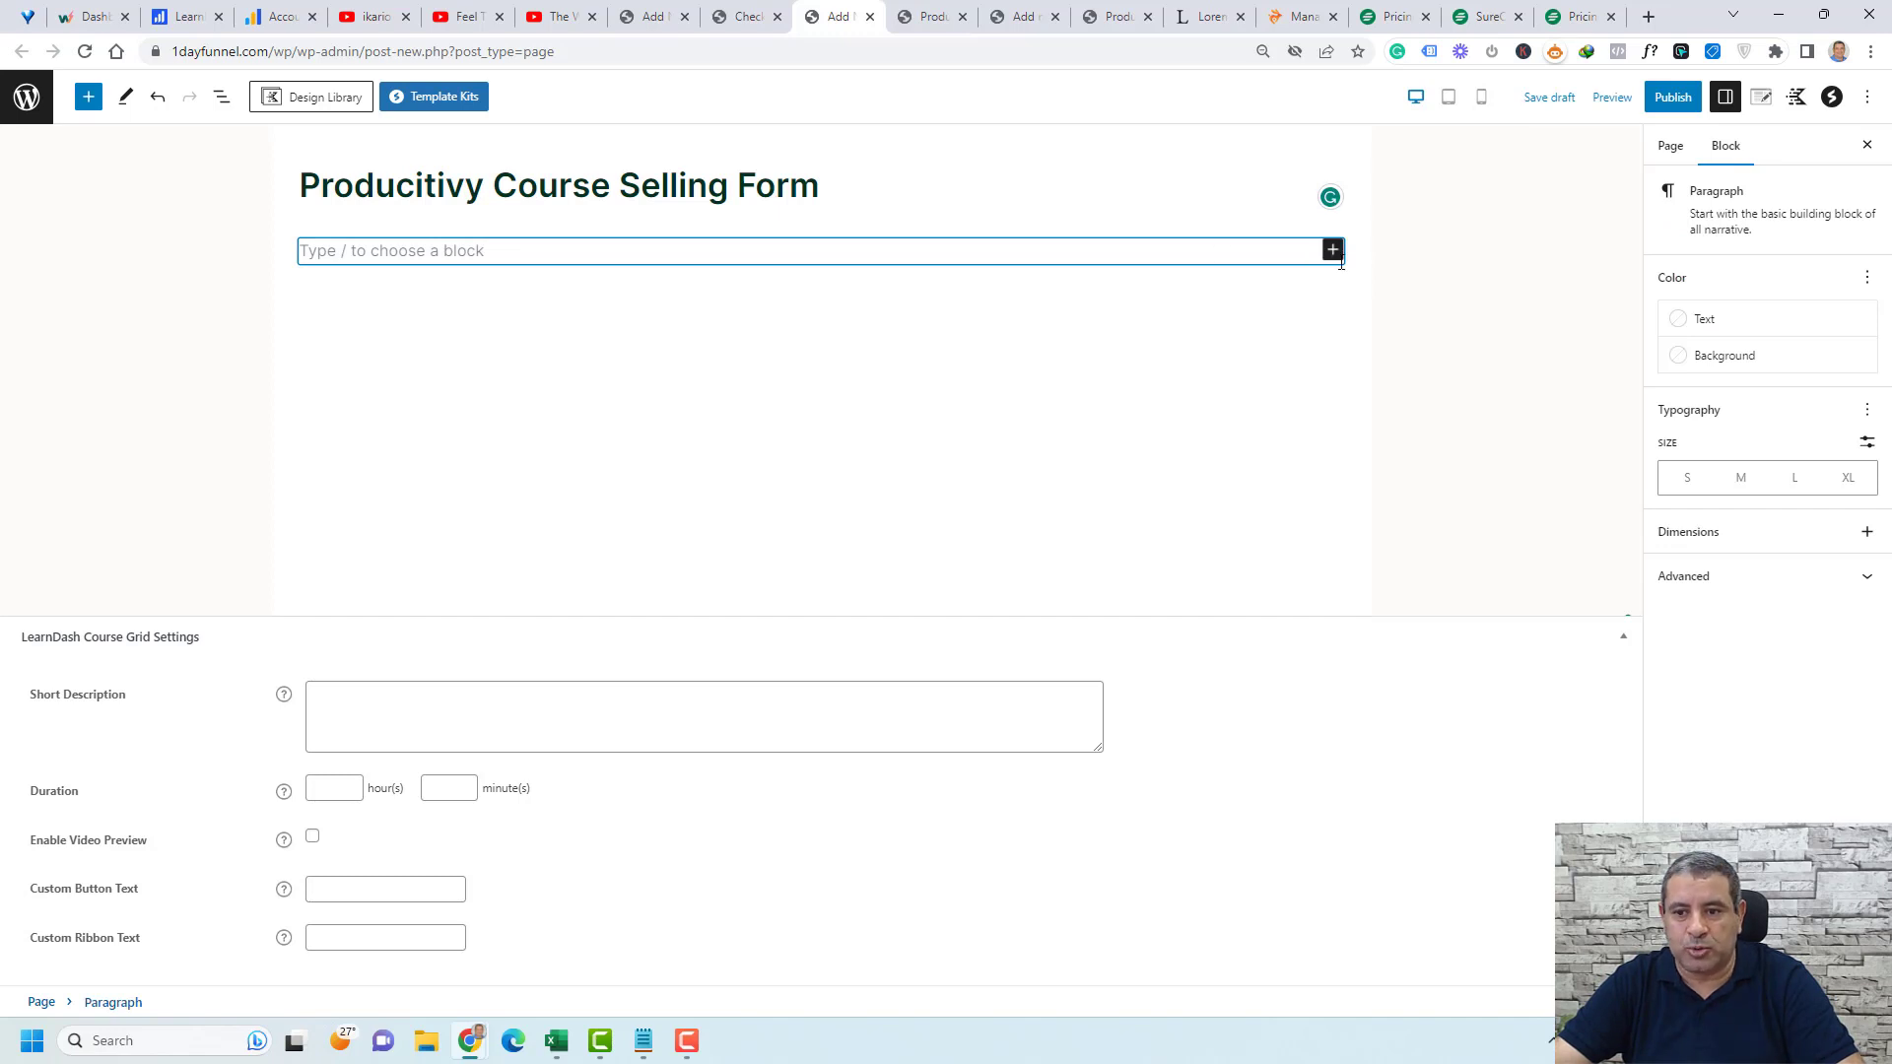
click(1334, 252)
text(sho)
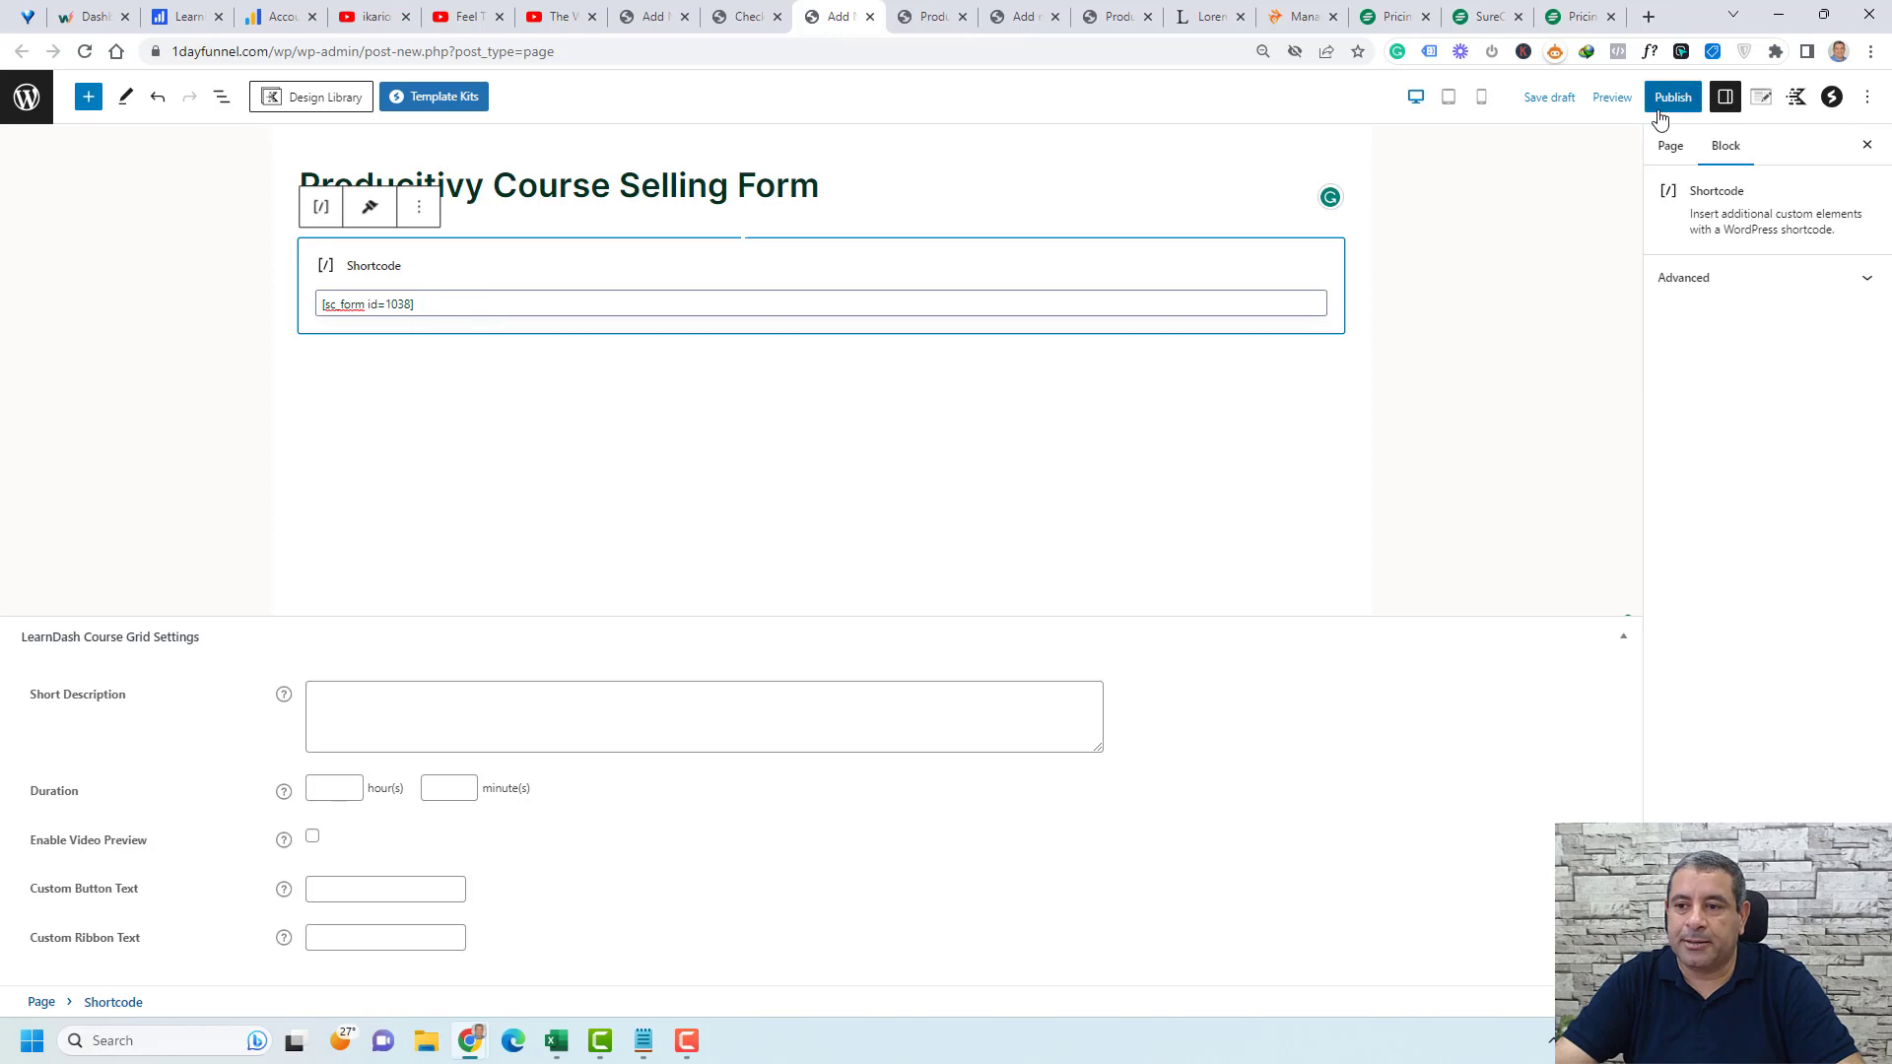
click(1673, 96)
- View the published selling form page in an incognito window and examine its product, email, password, payment and summary sections
right_click(164, 965)
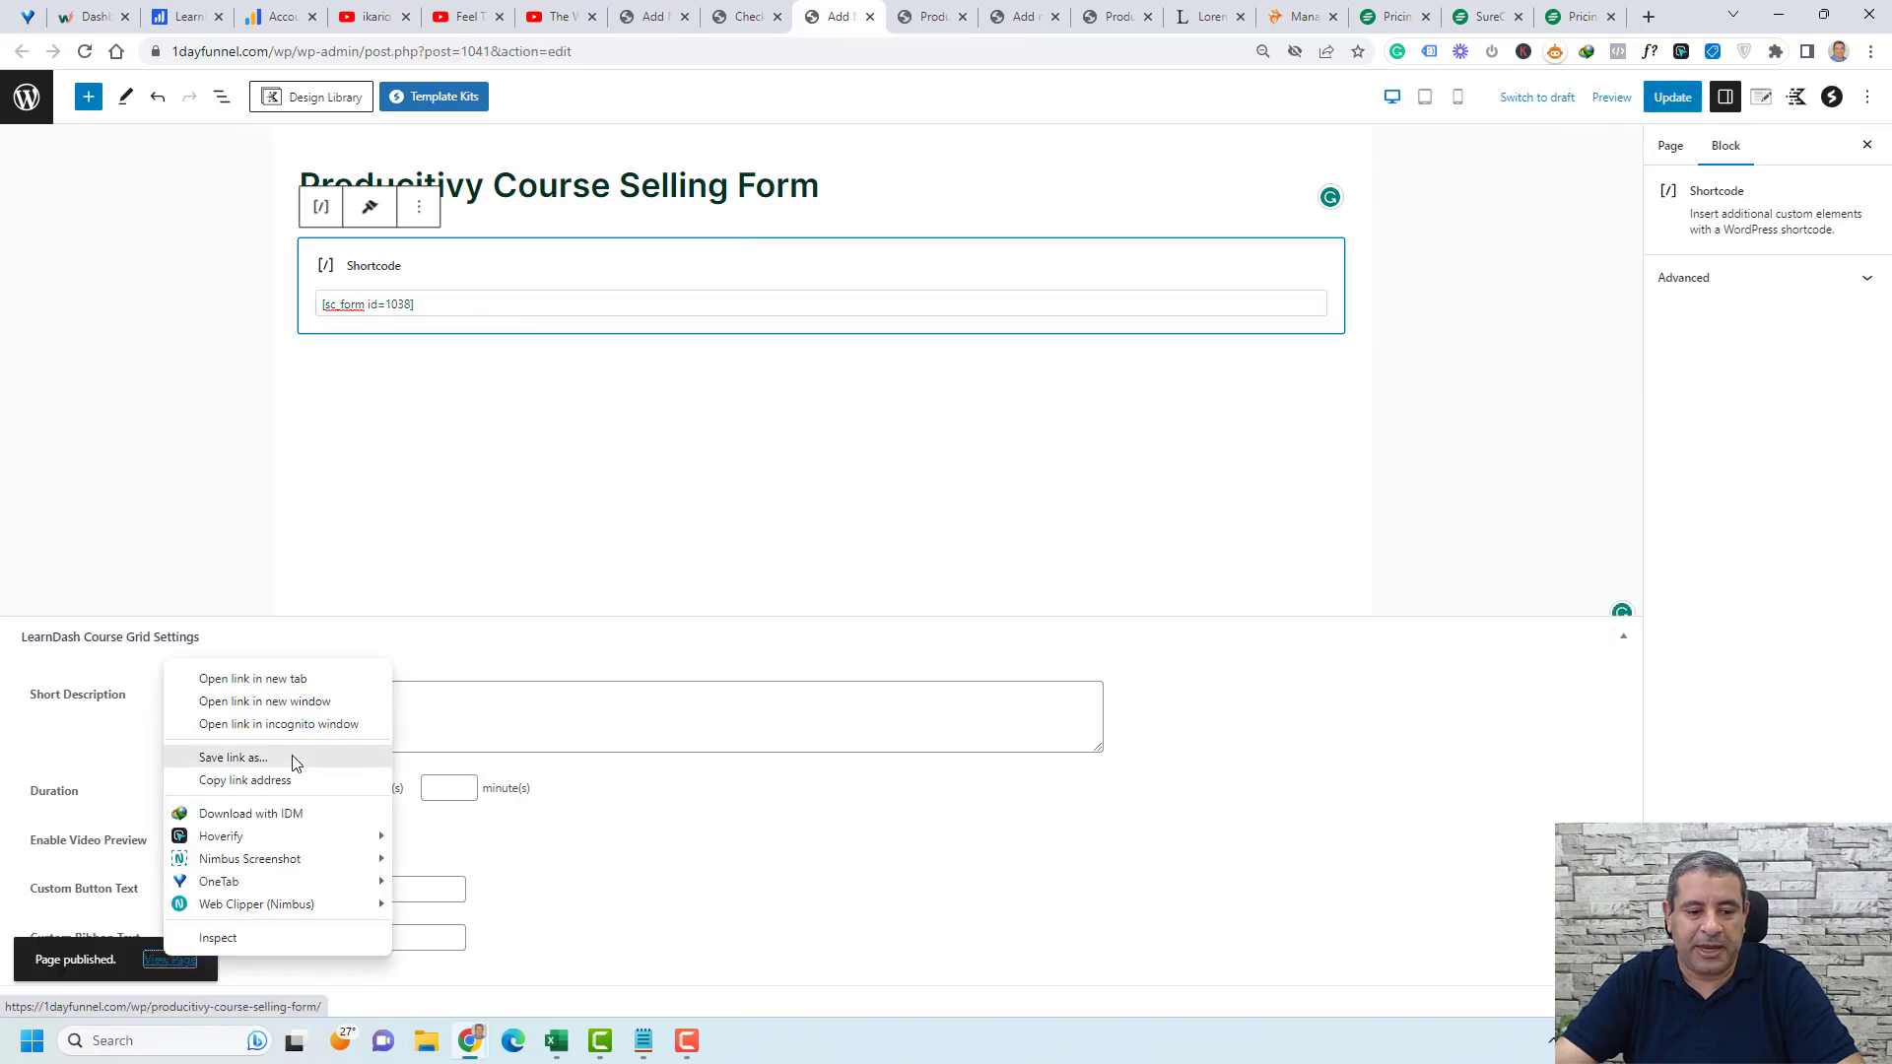
click(305, 726)
scroll(849, 566, down, 10)
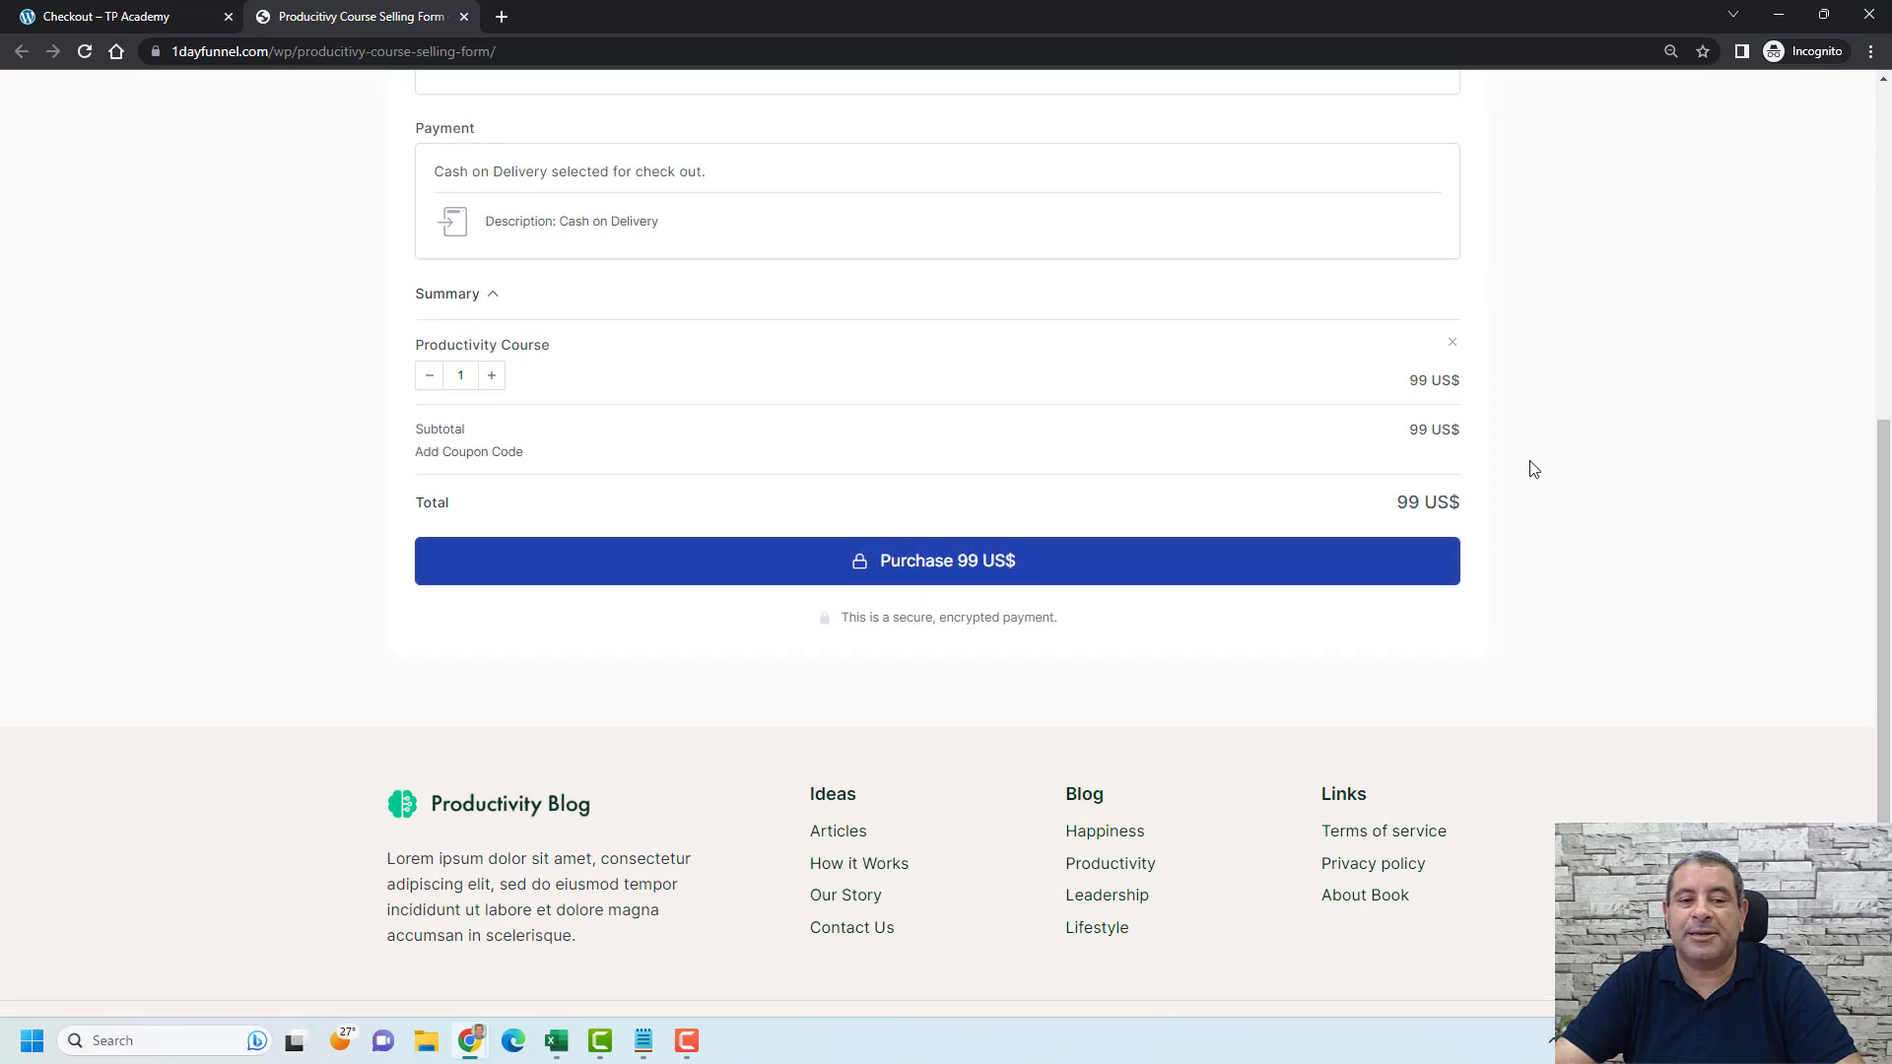
scroll(1530, 465, up, 5)
scroll(1534, 469, down, 4)
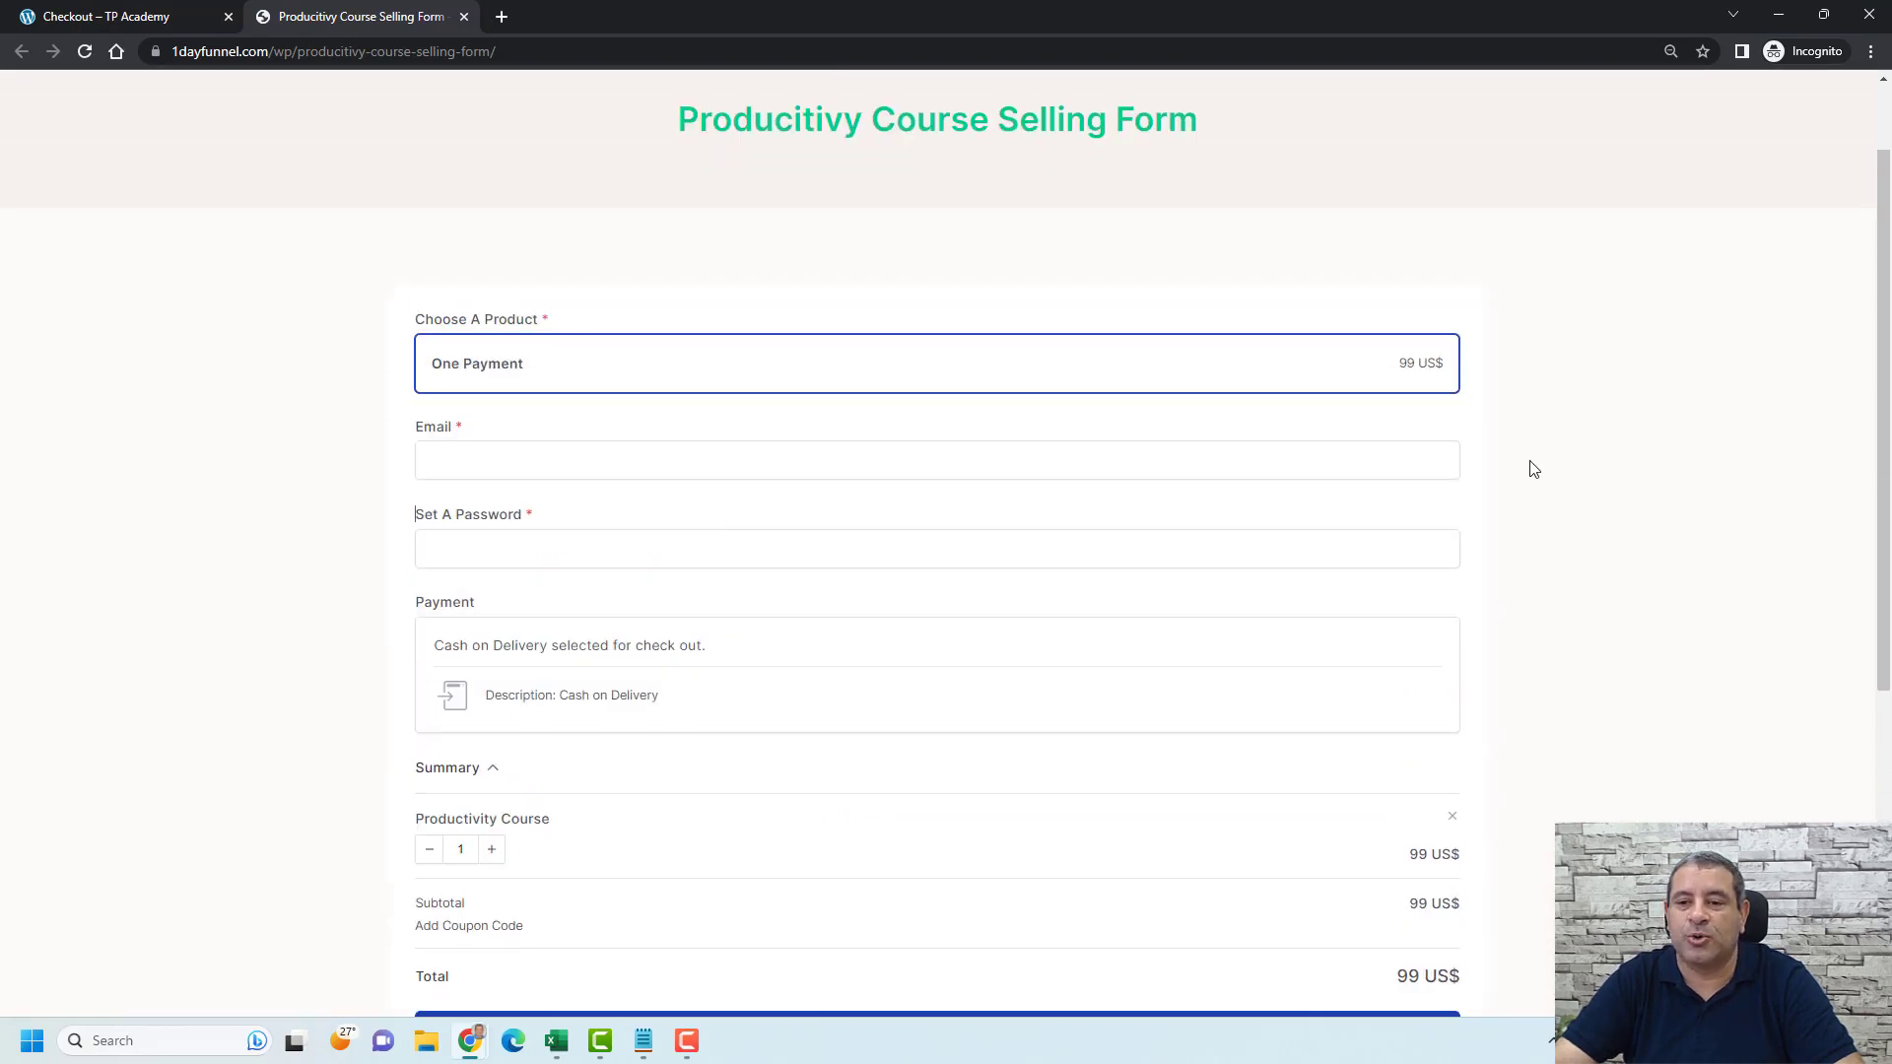
scroll(283, 508, up, 3)
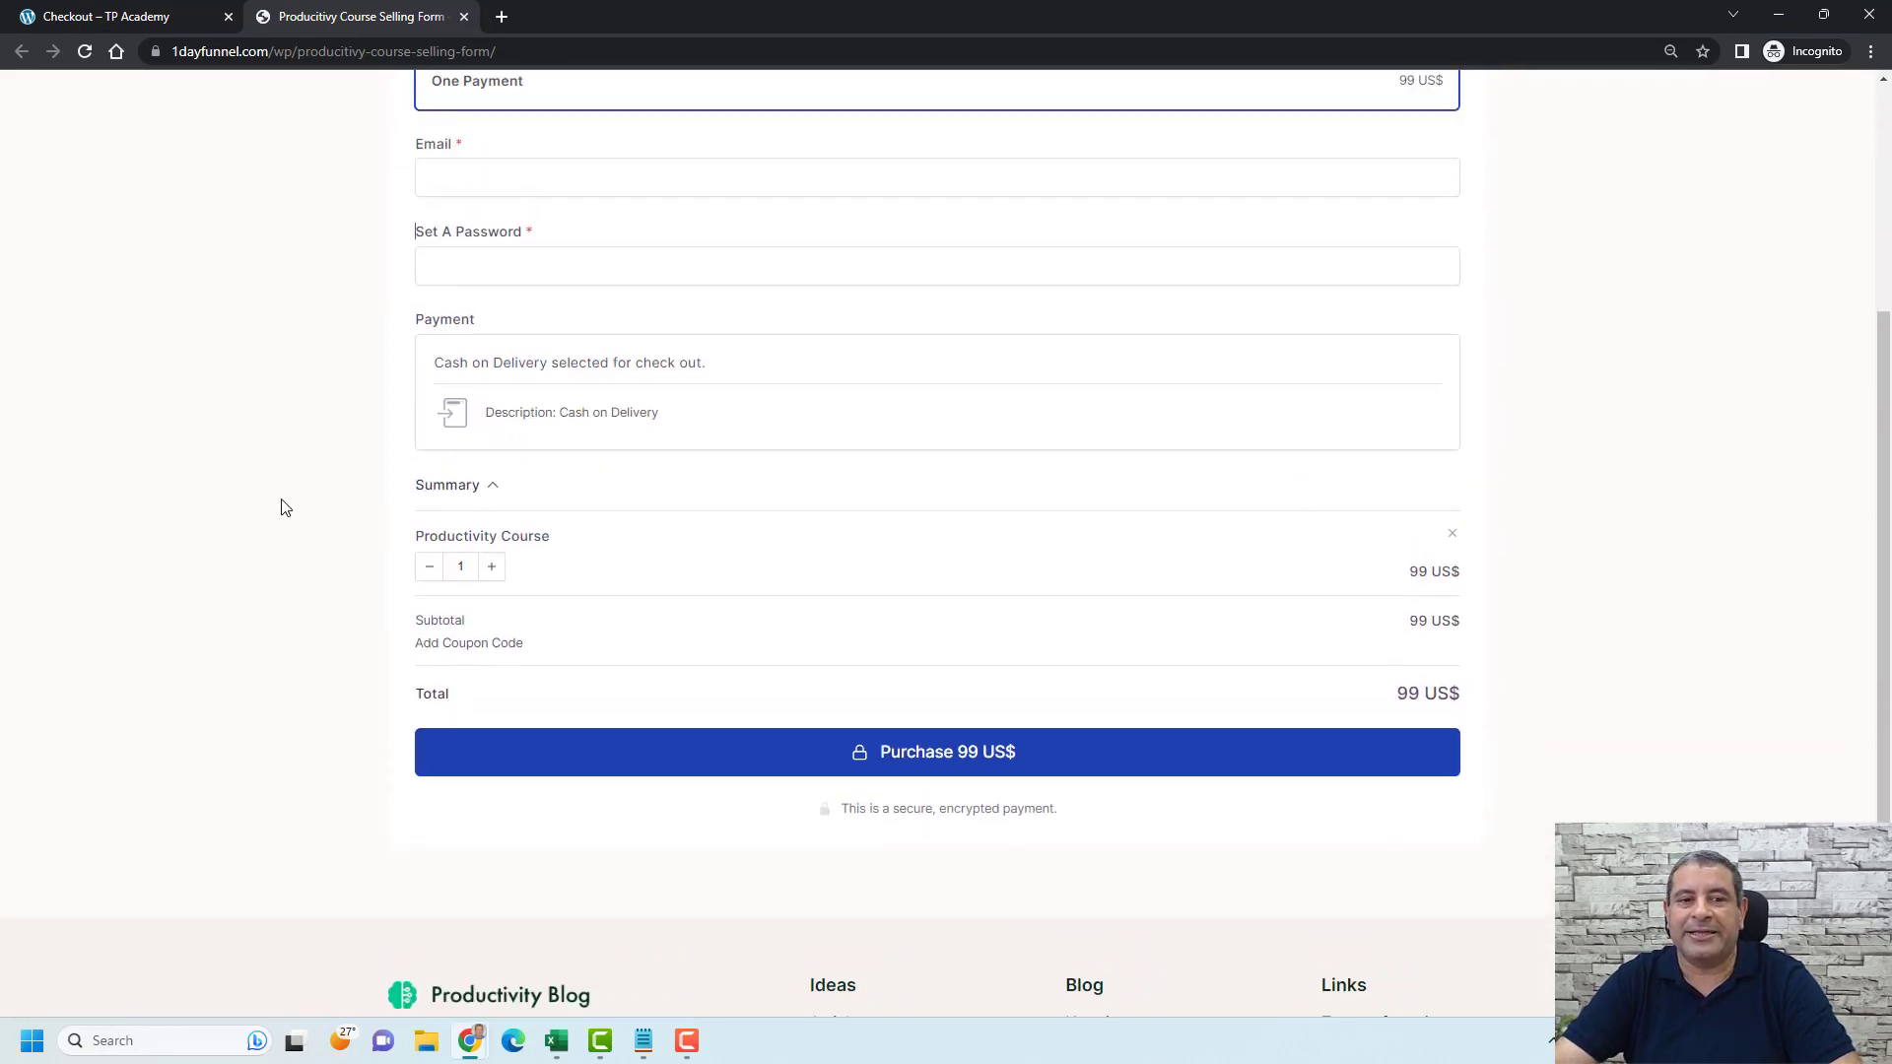